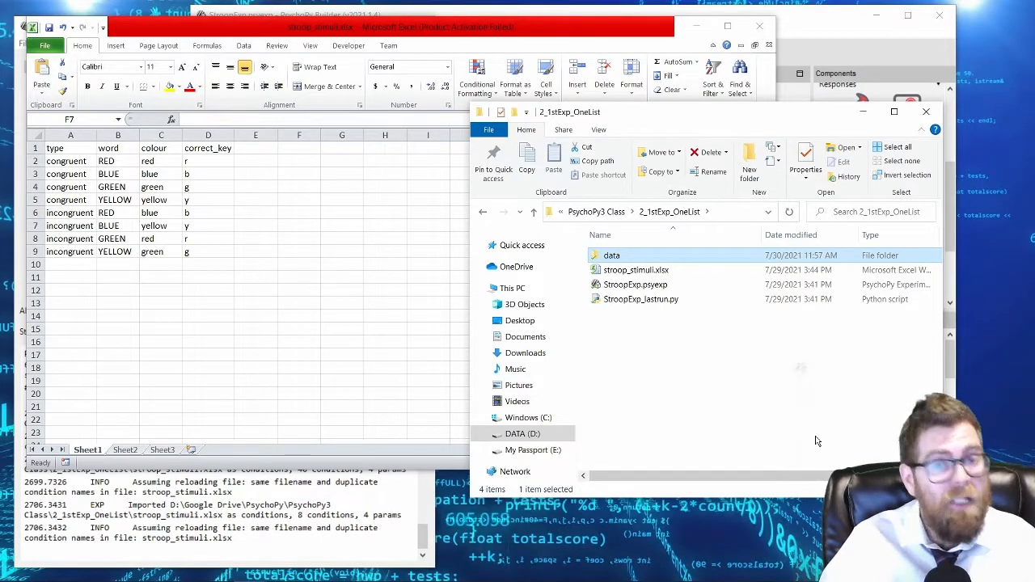
# Step: Move the stroop_stimuli.xlsx workbook window aside and narrow it so the experiment in PsychoPy Builder is uncovered
pyautogui.moveTo(315, 31); pyautogui.dragTo(582, 102)
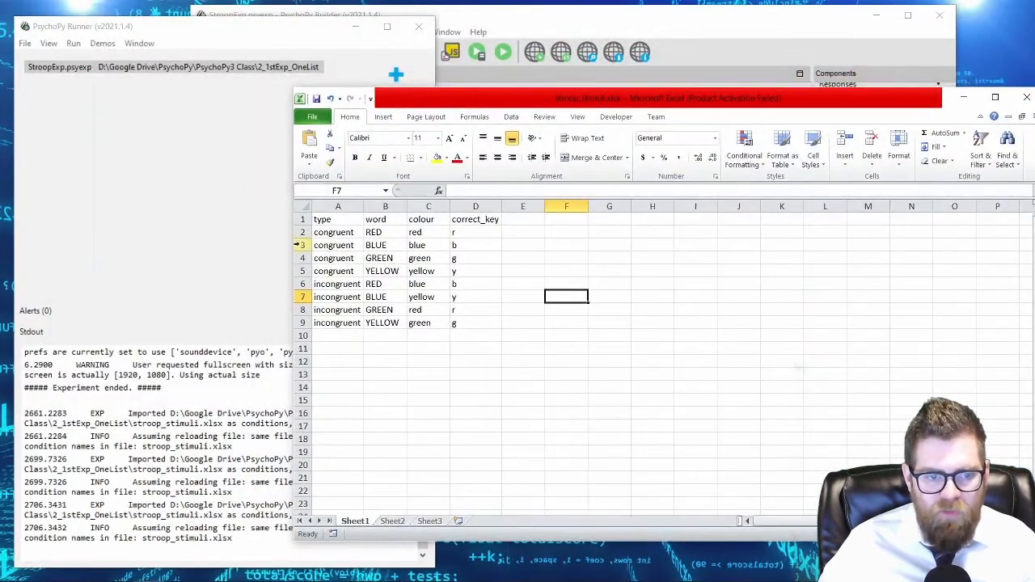
pyautogui.moveTo(291, 253); pyautogui.dragTo(735, 234)
pyautogui.click(702, 116)
pyautogui.click(862, 113)
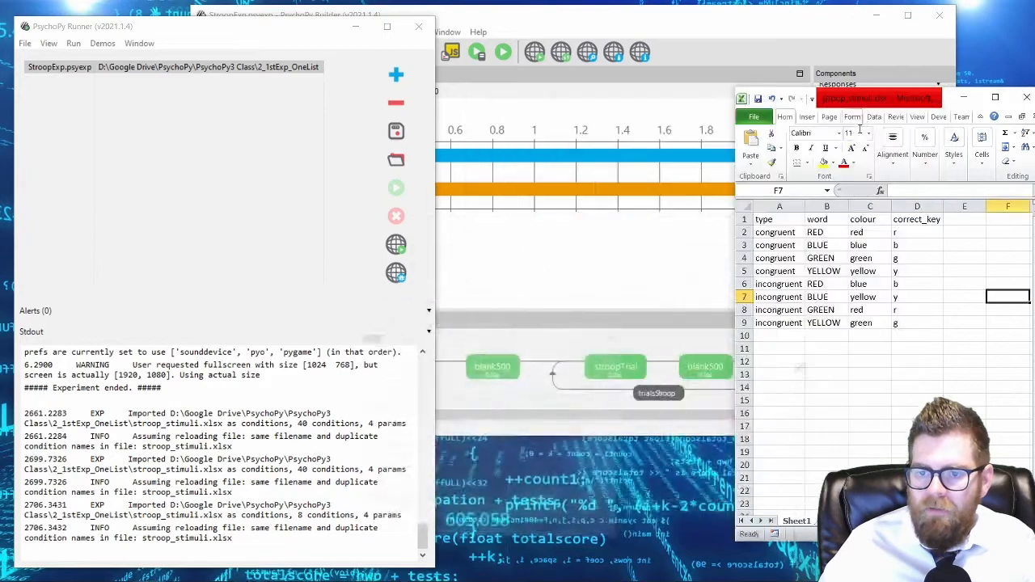
pyautogui.moveTo(915, 105); pyautogui.dragTo(879, 106)
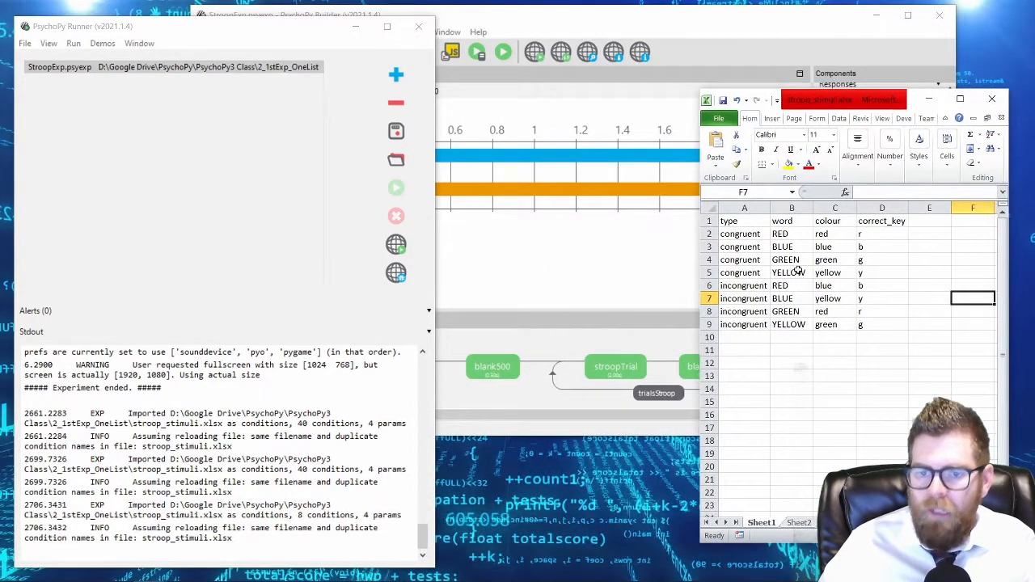
# Step: Switch to PsychoPy Builder and review the allowed keys of the keyStroop component in the stroopTrial routine
pyautogui.click(567, 265)
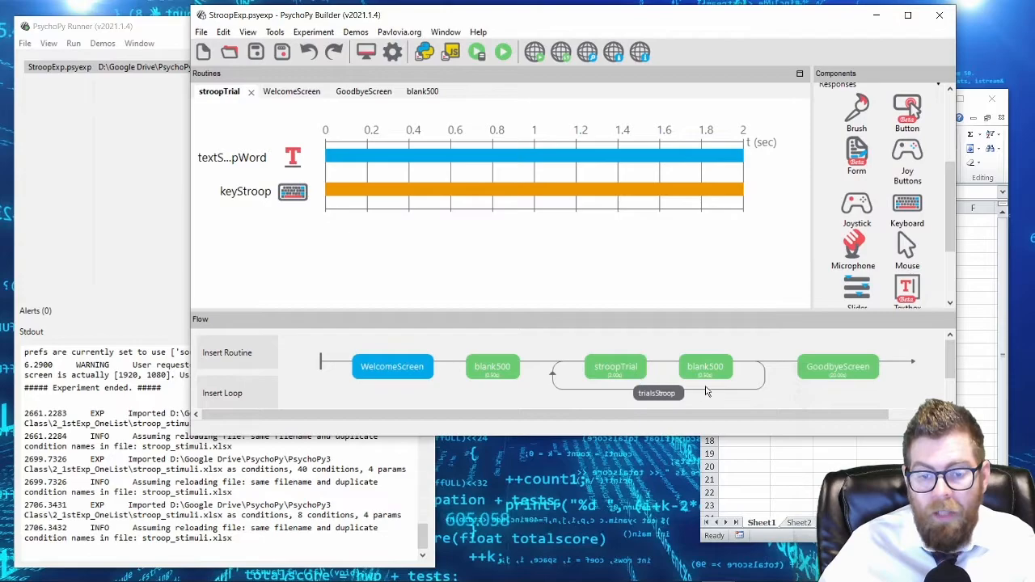
pyautogui.click(607, 373)
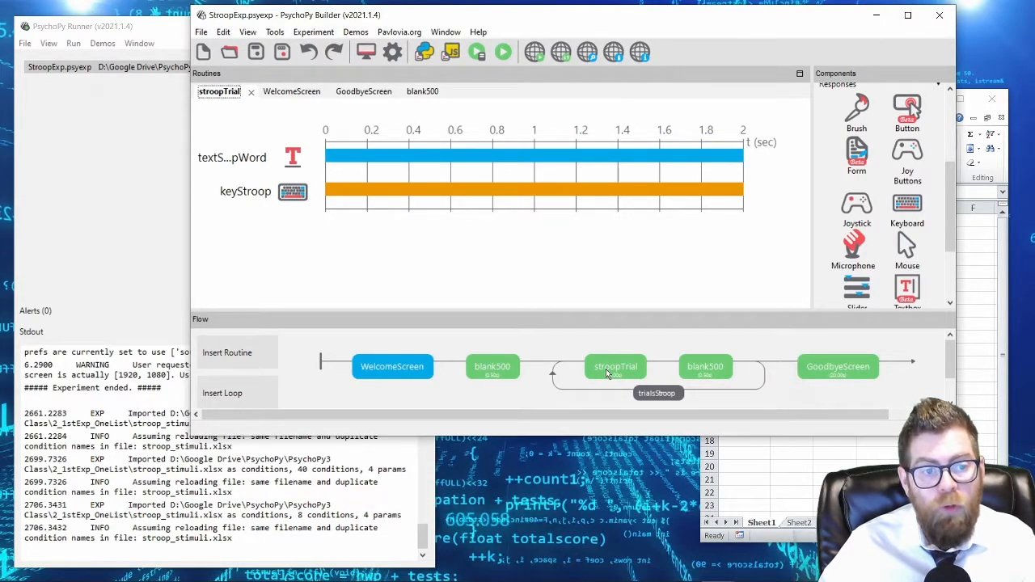
pyautogui.click(252, 199)
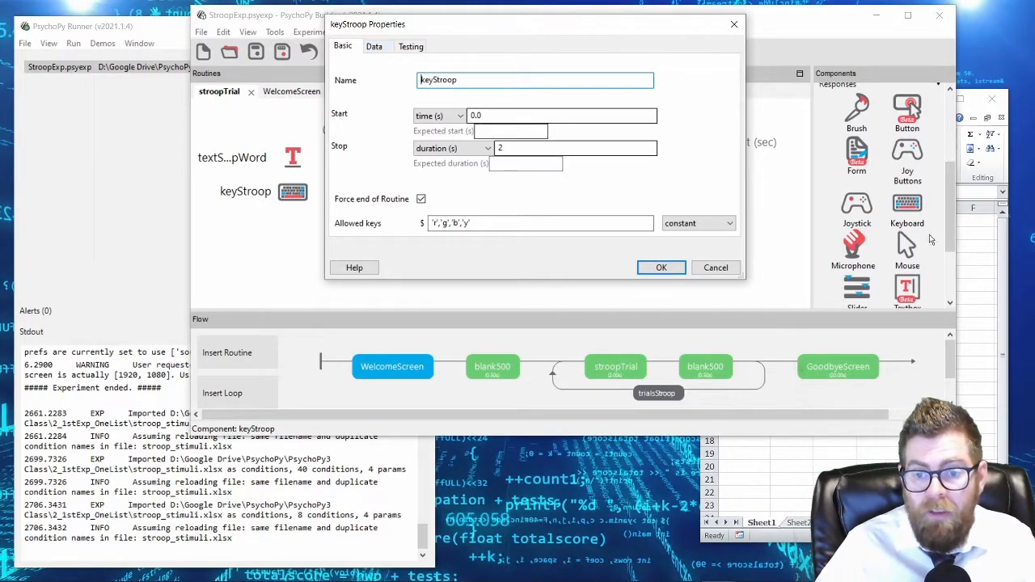
pyautogui.click(710, 268)
# Step: Switch to the stroop_stimuli.xlsx workbook and examine its condition rows and the type, word, colour and correct_key columns
pyautogui.click(777, 492)
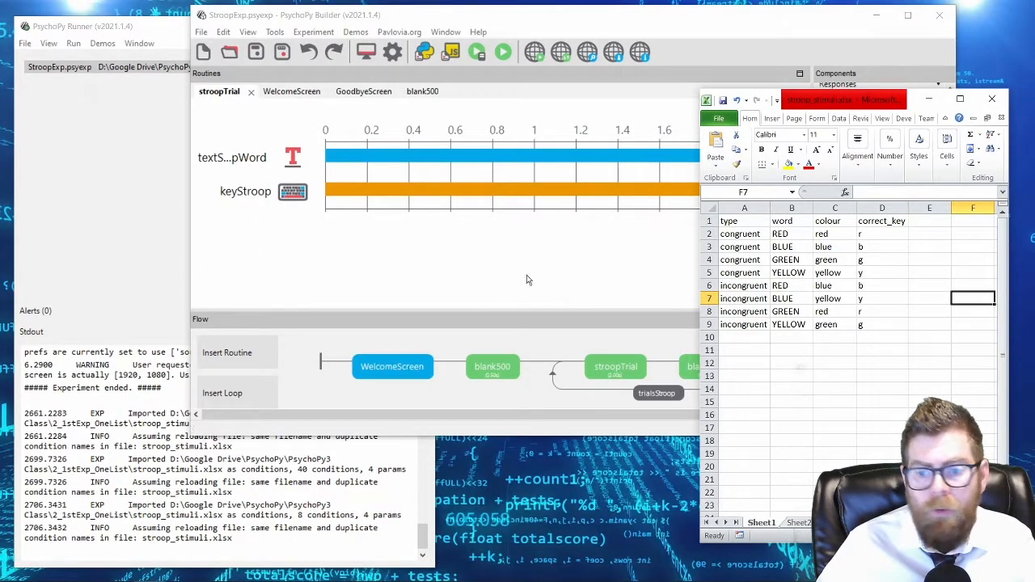
pyautogui.click(707, 233)
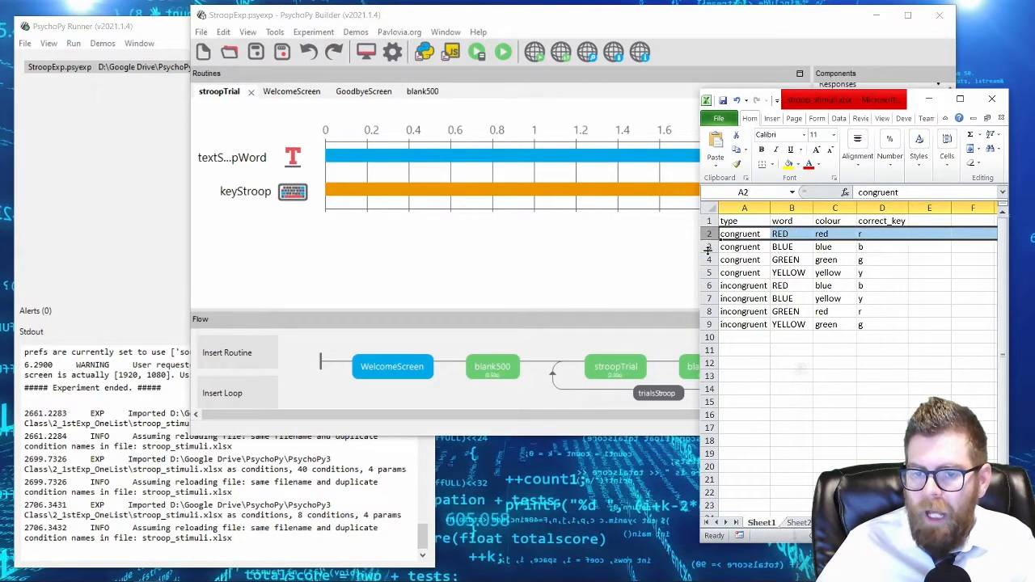
pyautogui.click(706, 246)
pyautogui.click(707, 272)
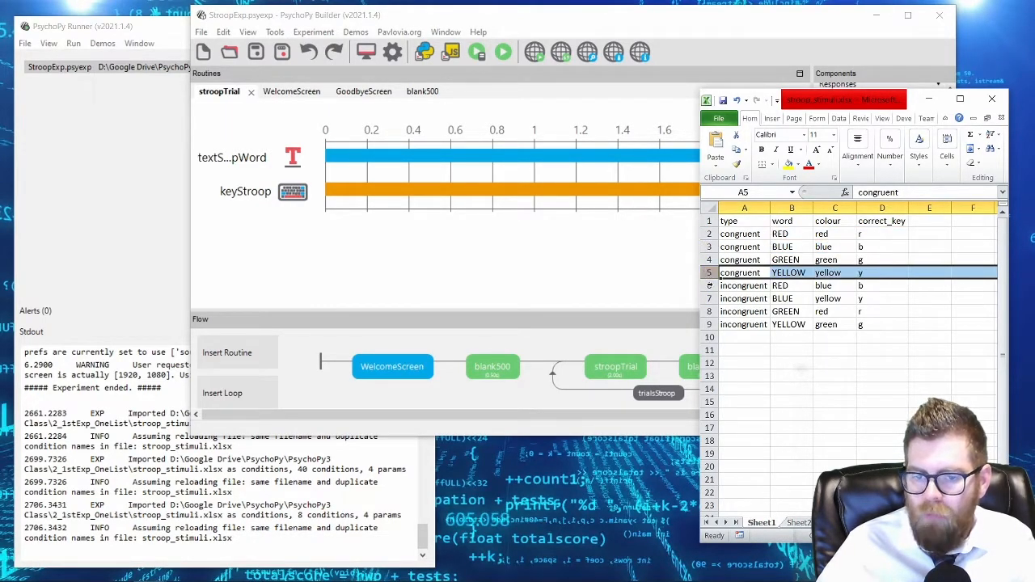
pyautogui.click(709, 299)
pyautogui.click(708, 247)
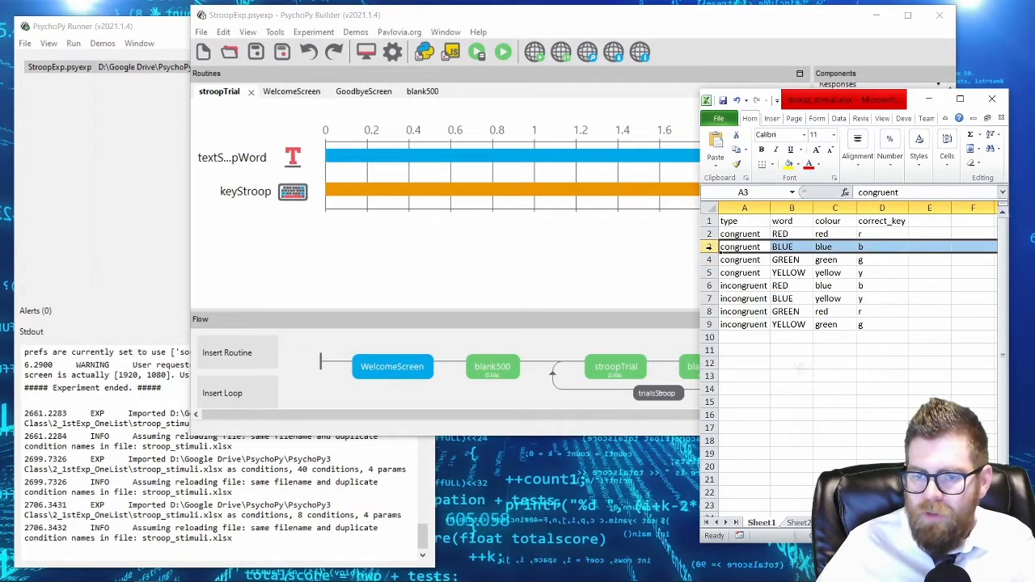
pyautogui.moveTo(794, 223); pyautogui.dragTo(795, 262)
pyautogui.moveTo(835, 223); pyautogui.dragTo(834, 260)
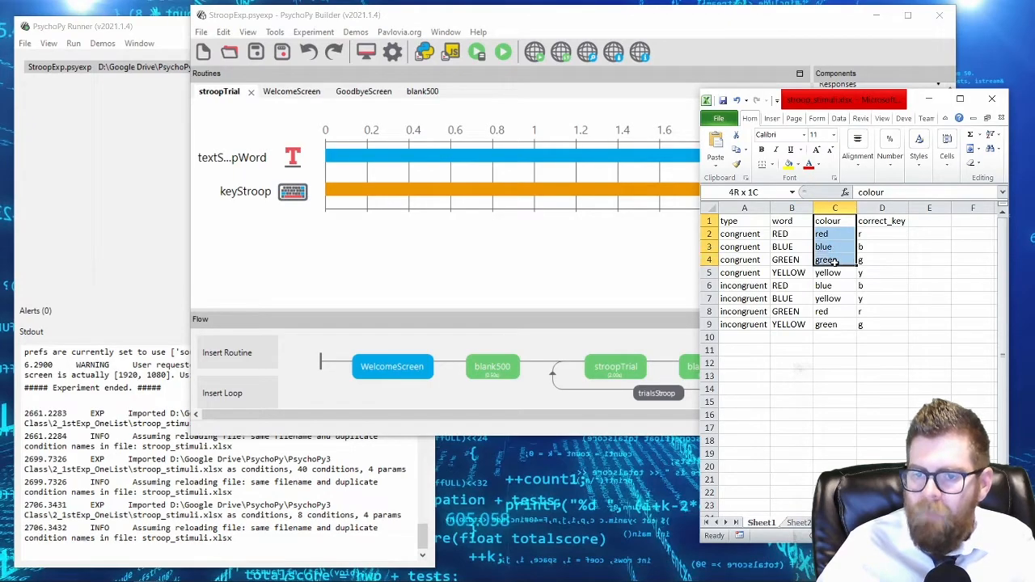
pyautogui.moveTo(790, 221); pyautogui.dragTo(839, 259)
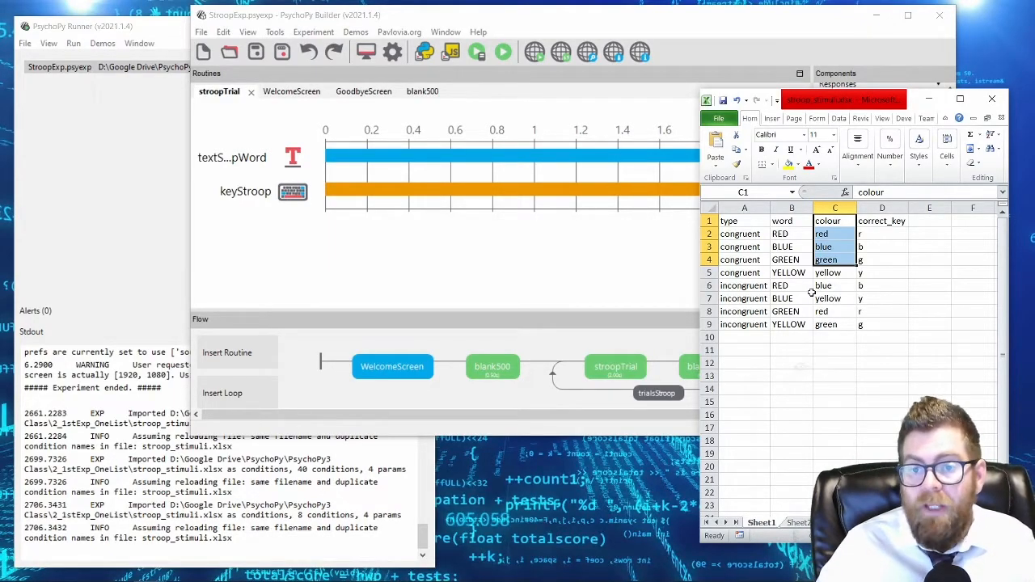
pyautogui.click(760, 365)
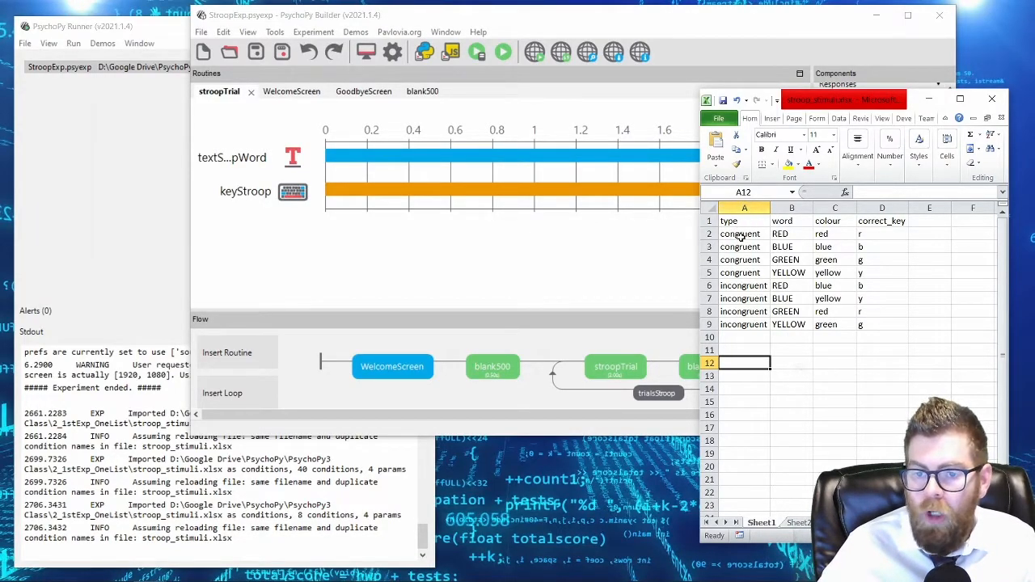
pyautogui.moveTo(740, 235); pyautogui.dragTo(745, 295)
pyautogui.moveTo(883, 234); pyautogui.dragTo(876, 309)
# Step: Create a new Excel worksheet named simple_stroop_stimuli in the 2_1stExp_OneList folder
pyautogui.hotkey('alt', 'Tab')
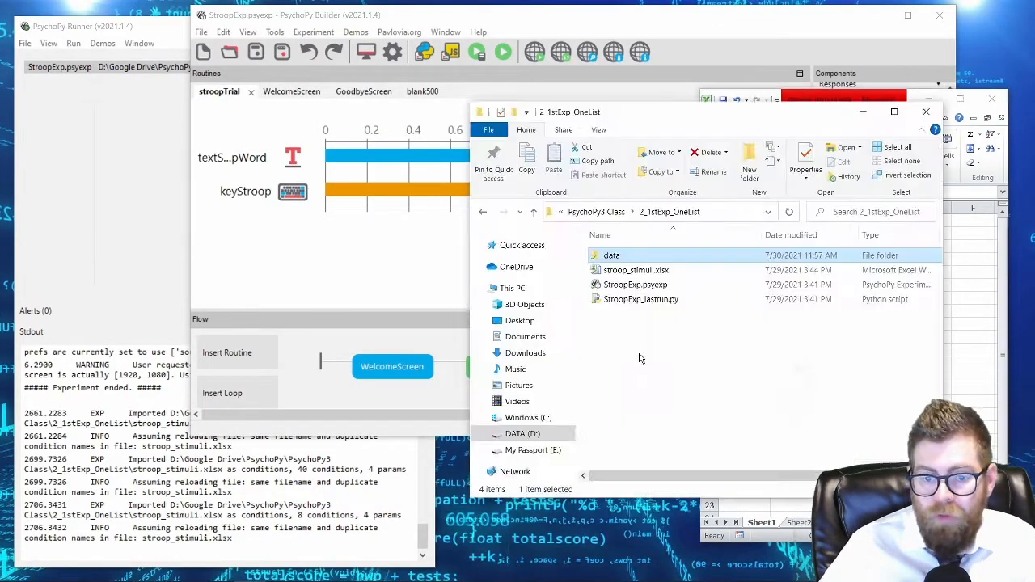
pyautogui.rightClick(639, 356)
pyautogui.moveTo(712, 323)
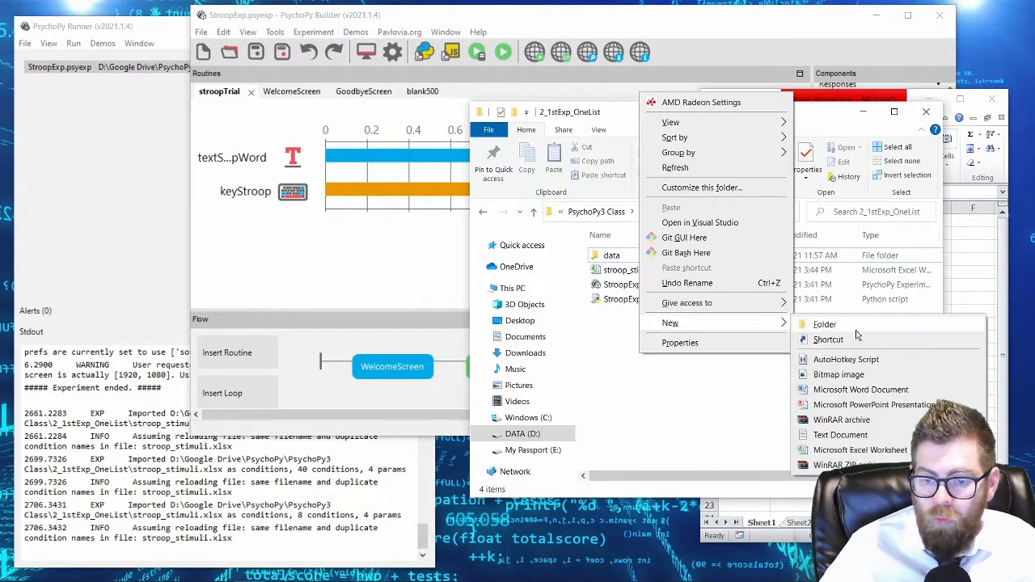
pyautogui.click(855, 451)
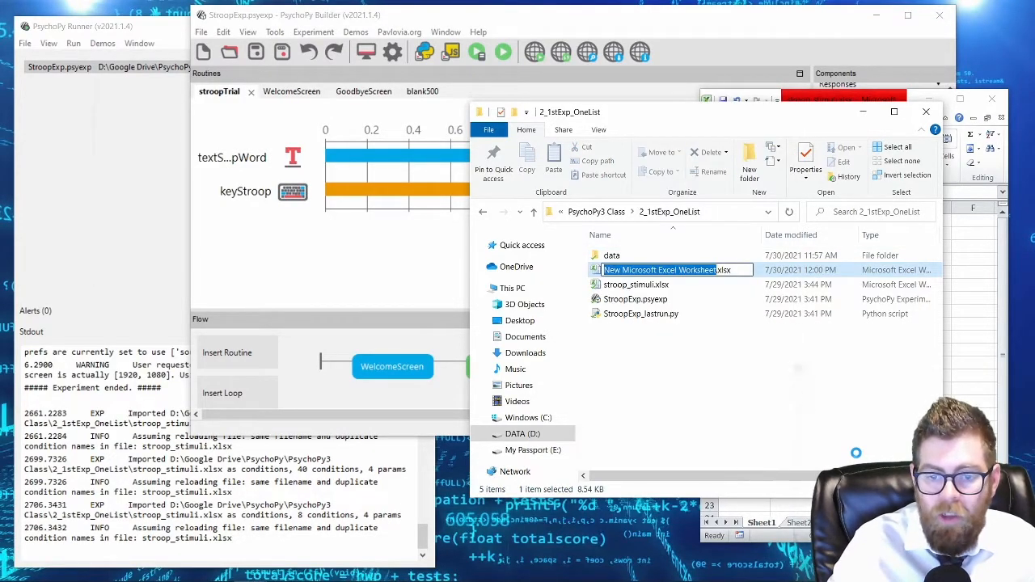
pyautogui.write('simple_stroop_stimuli')
pyautogui.press('Return')
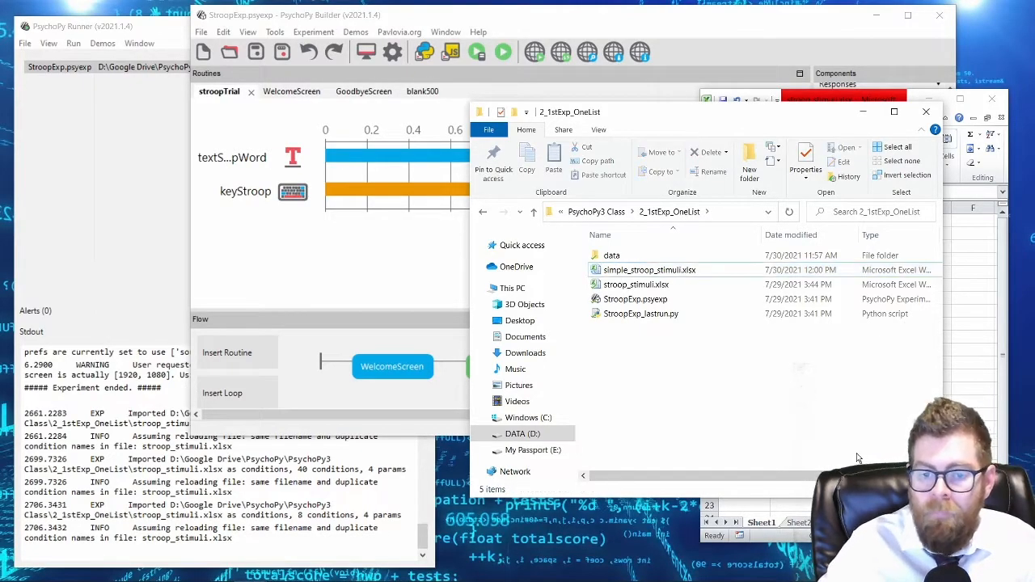
# Step: Open simple_stroop_stimuli.xlsx and enter the headers word and colour in cells A1 and B1
pyautogui.click(700, 271)
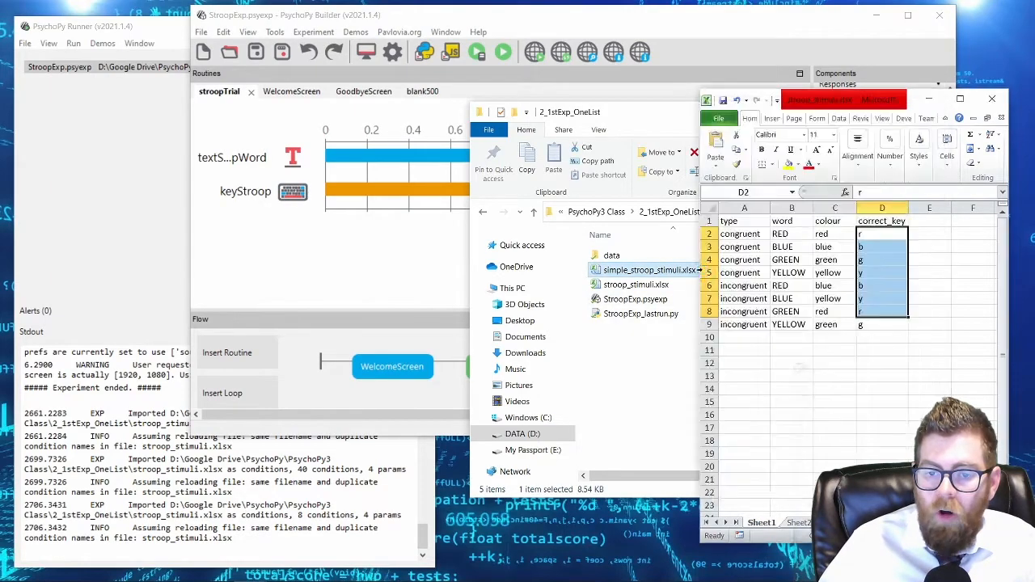
pyautogui.write('word')
pyautogui.press('Tab')
pyautogui.write('colour')
pyautogui.press('Return')
# Step: Fill the word column with RED, GREEN, BLUE and YELLOW in cells A2 to A5
pyautogui.write('RED')
pyautogui.press('Return')
pyautogui.write('GREEN')
pyautogui.press('Return')
pyautogui.write('BNL')
pyautogui.press('BackSpace')
pyautogui.press('BackSpace')
pyautogui.write('LUE')
pyautogui.press('Return')
pyautogui.write('YELLOW')
# Step: Fill the colour column with red, green, blue and yellow in cells B2 to B5
pyautogui.press('Up')
pyautogui.press('Up')
pyautogui.press('Up')
pyautogui.press('Right')
pyautogui.write('red')
pyautogui.press('Return')
pyautogui.write('green')
pyautogui.press('Return')
pyautogui.write('blue')
pyautogui.press('Return')
pyautogui.write('yello')
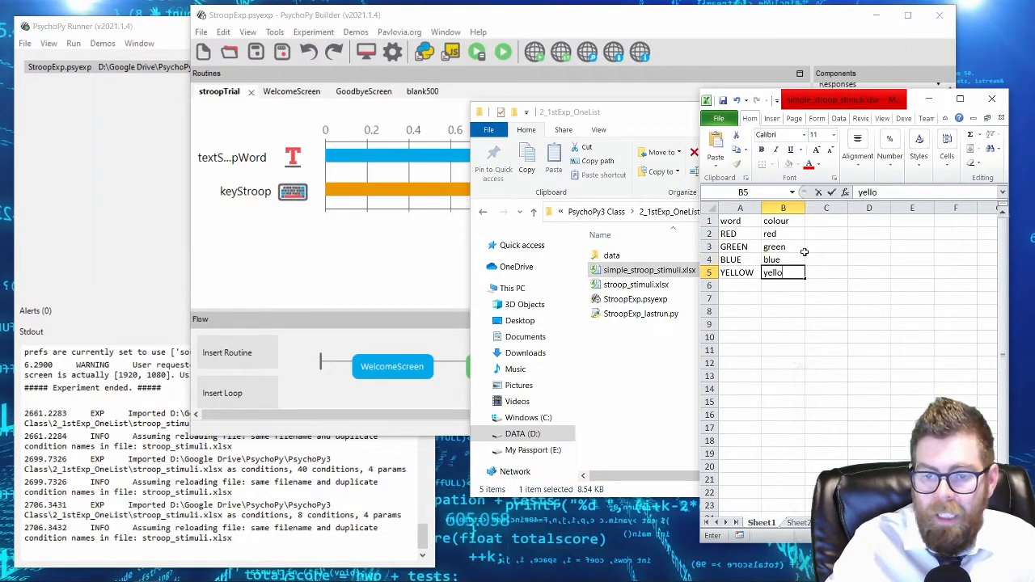
pyautogui.write('w')
pyautogui.press('Return')
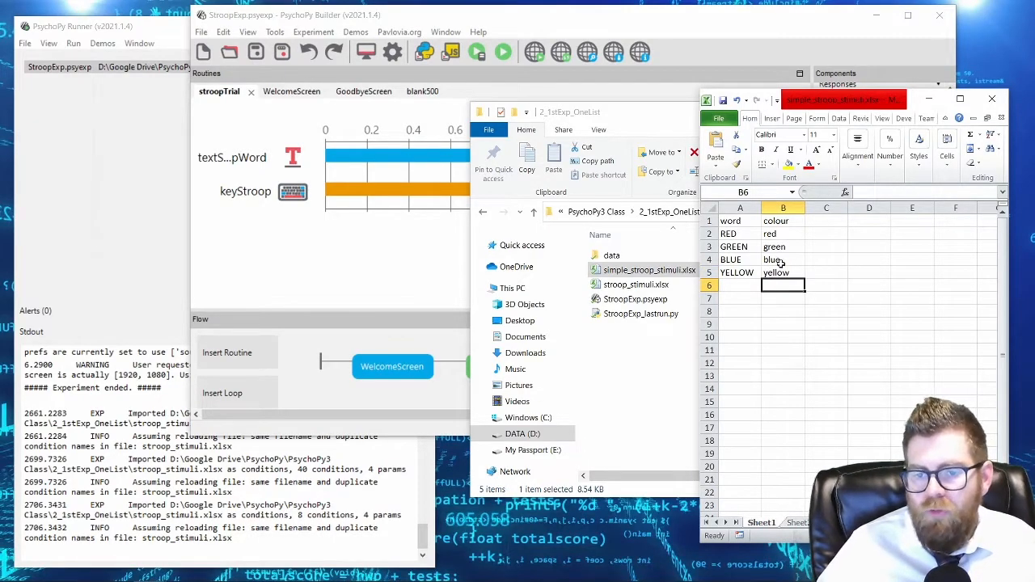
# Step: Review the colour column and the individual entries of the word column in simple_stroop_stimuli.xlsx
pyautogui.click(782, 208)
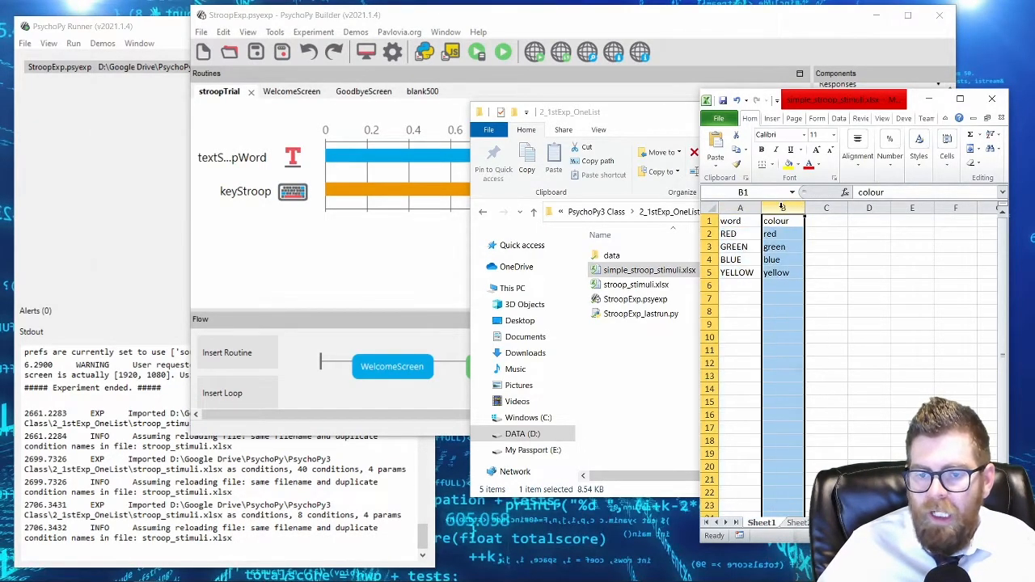
pyautogui.click(736, 233)
pyautogui.press('Down')
pyautogui.press('Down')
pyautogui.press('Down')
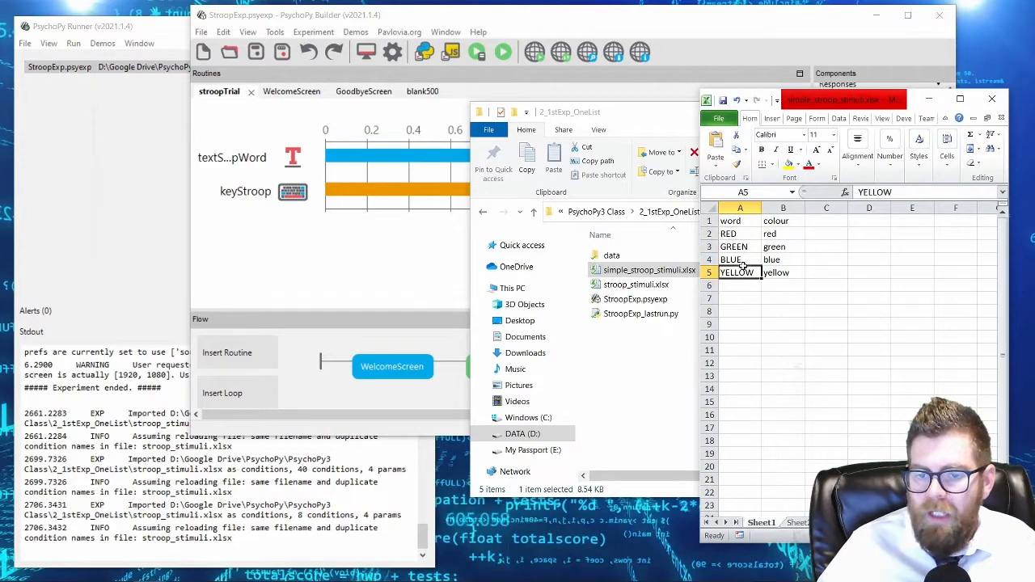
pyautogui.click(745, 250)
pyautogui.click(743, 261)
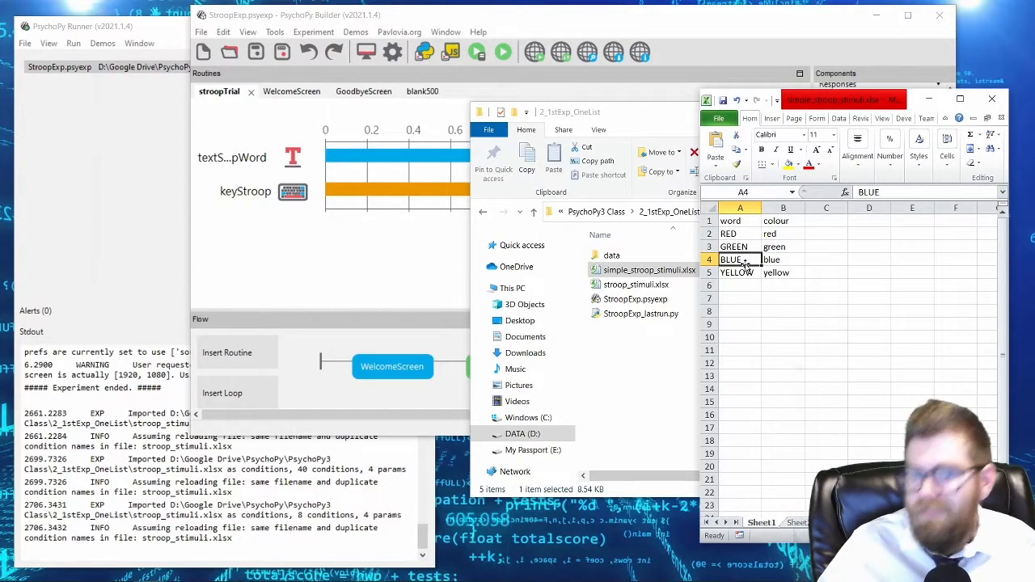
# Step: Switch to PsychoPy Builder and remove the conditions file from the trialsStroop loop
pyautogui.click(360, 257)
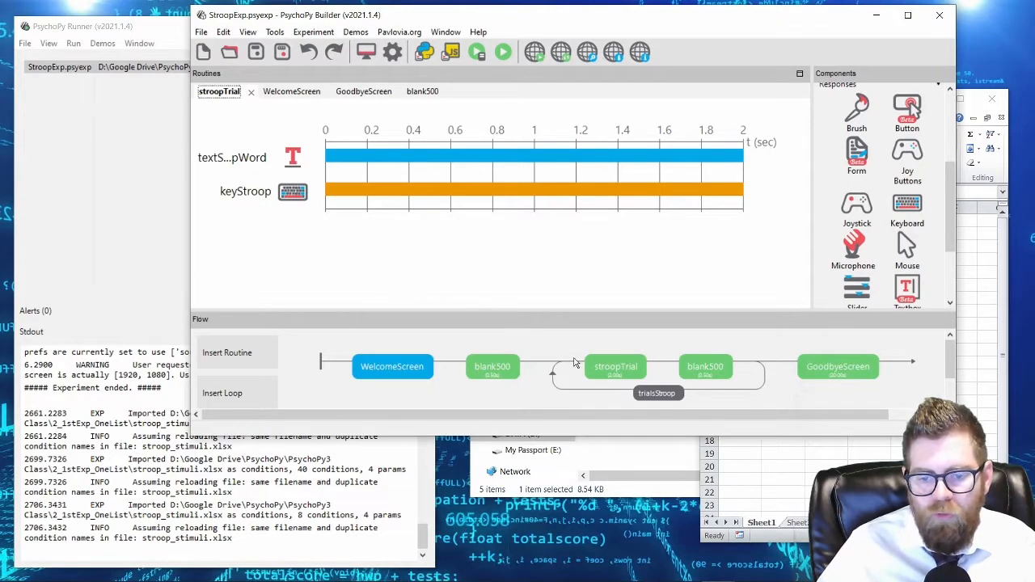
pyautogui.click(657, 399)
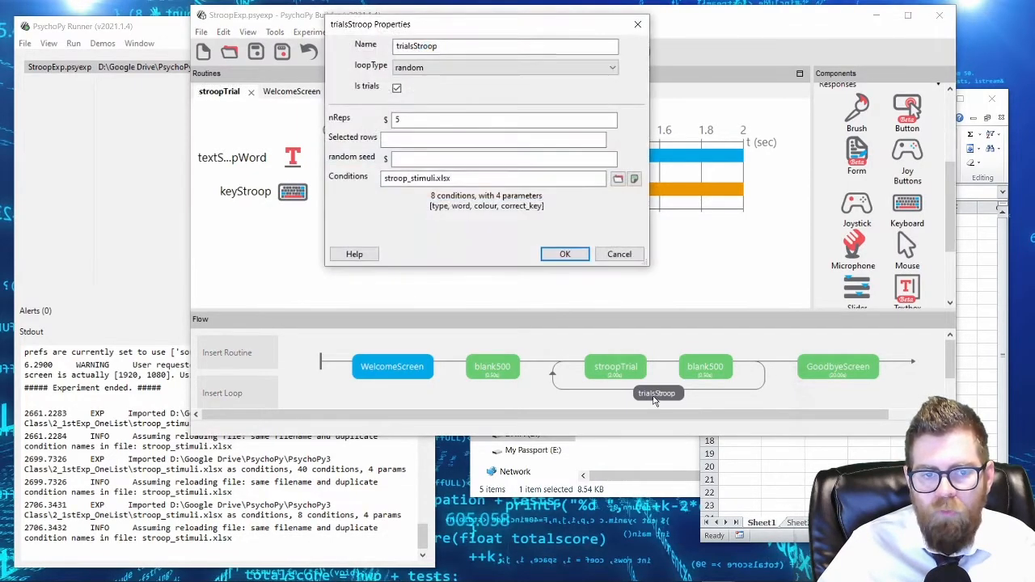
pyautogui.moveTo(384, 178); pyautogui.dragTo(605, 179)
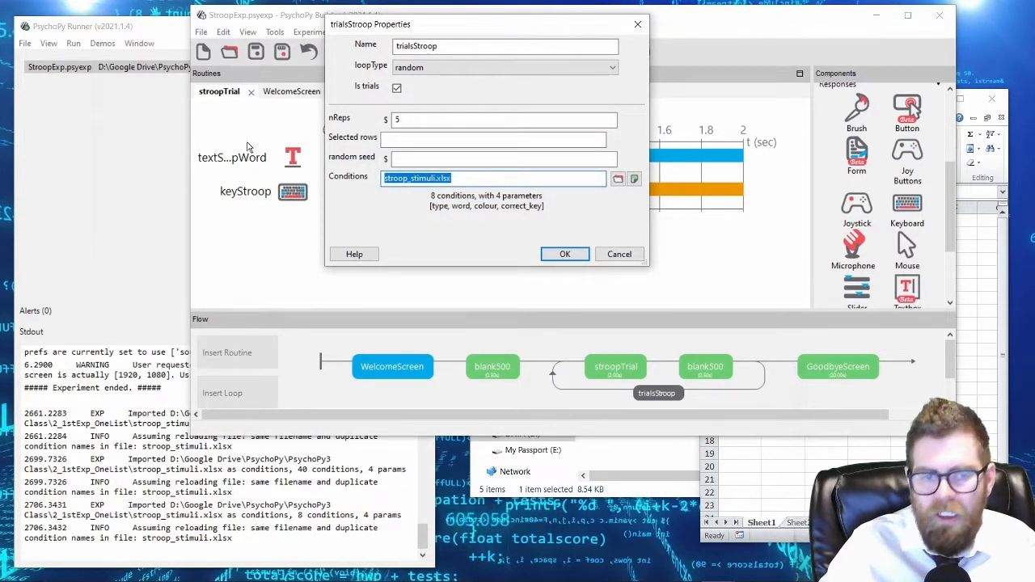
pyautogui.press('BackSpace')
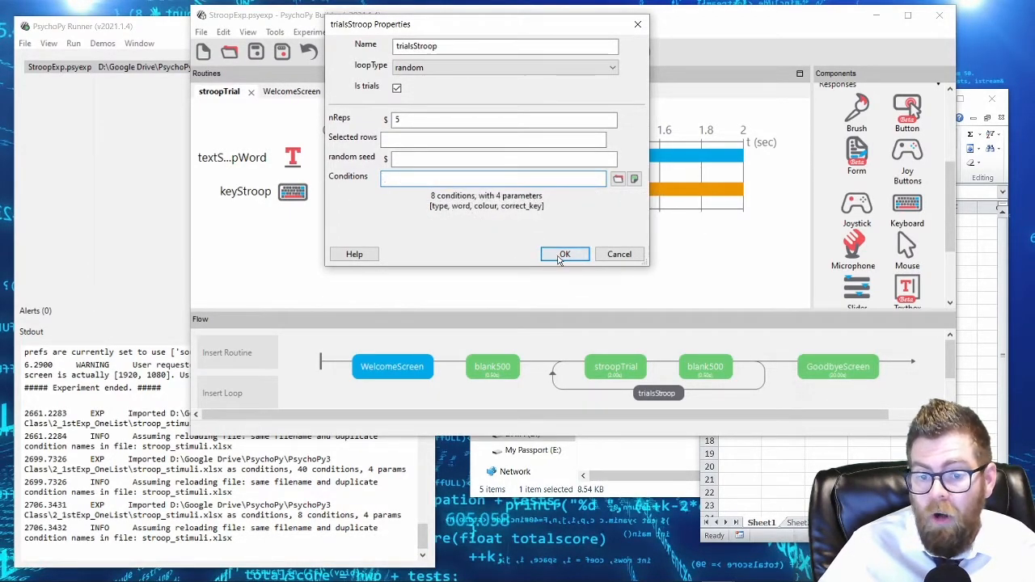
pyautogui.click(558, 257)
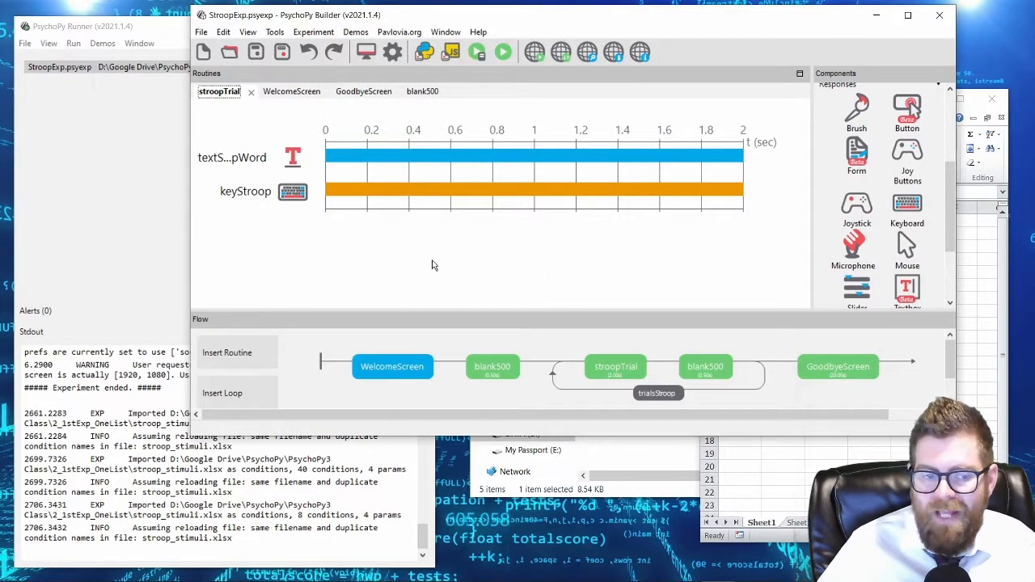
# Step: Create a new routine named stimulusLoader and insert it in the flow before WelcomeScreen
pyautogui.hotkey('alt', 'Tab')
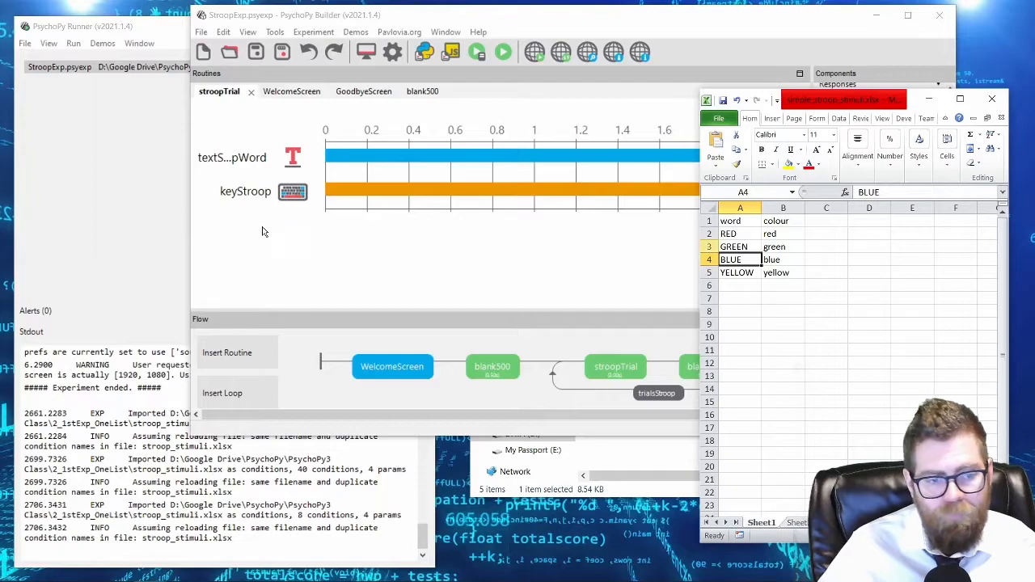
pyautogui.click(273, 274)
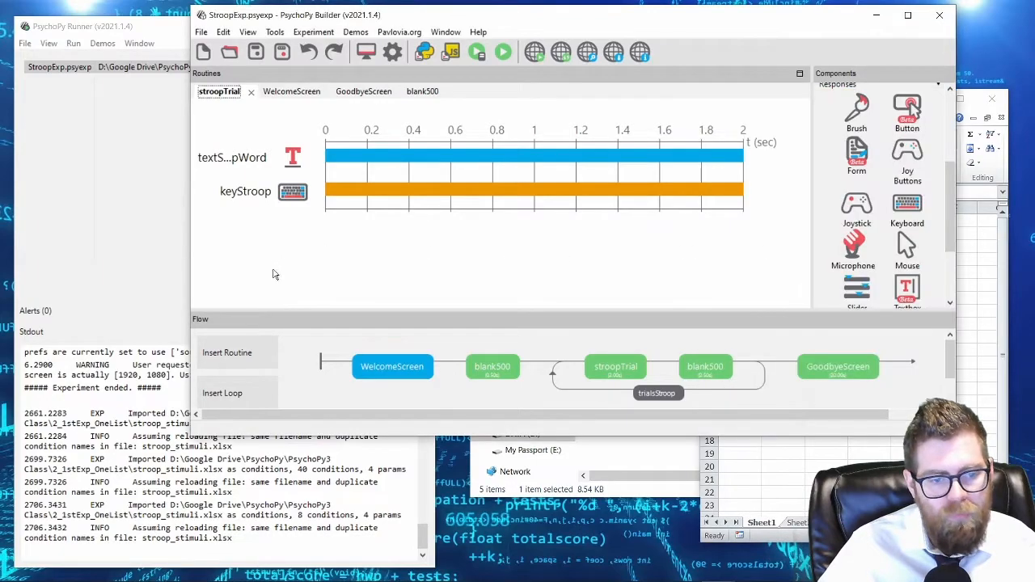
pyautogui.click(249, 353)
pyautogui.click(234, 376)
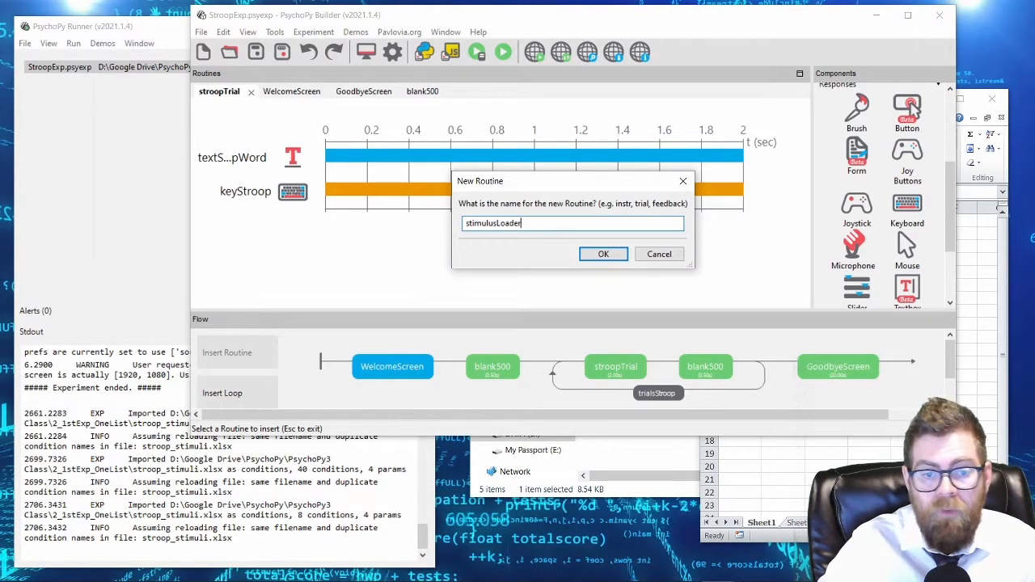
pyautogui.press('Return')
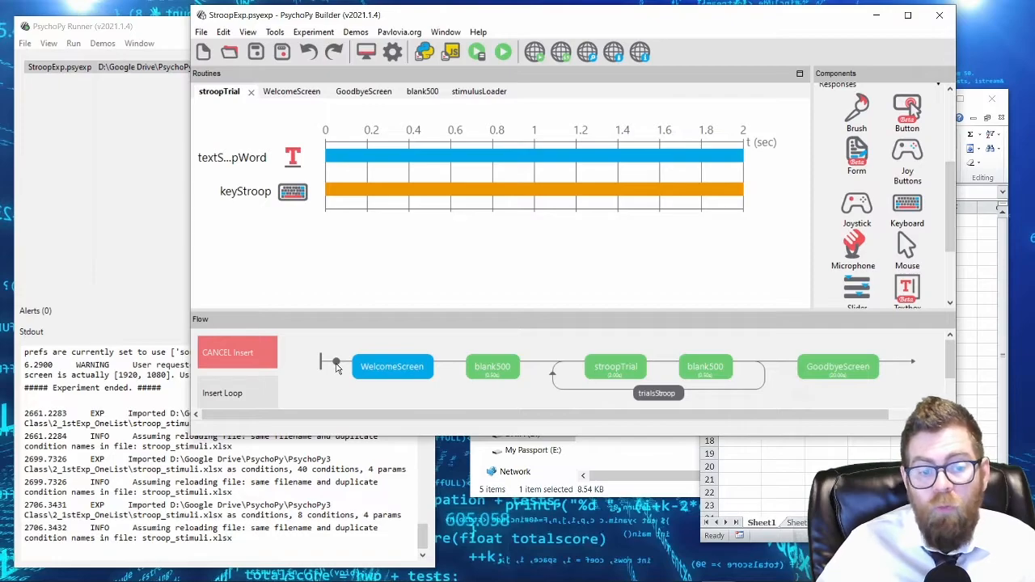
pyautogui.click(337, 369)
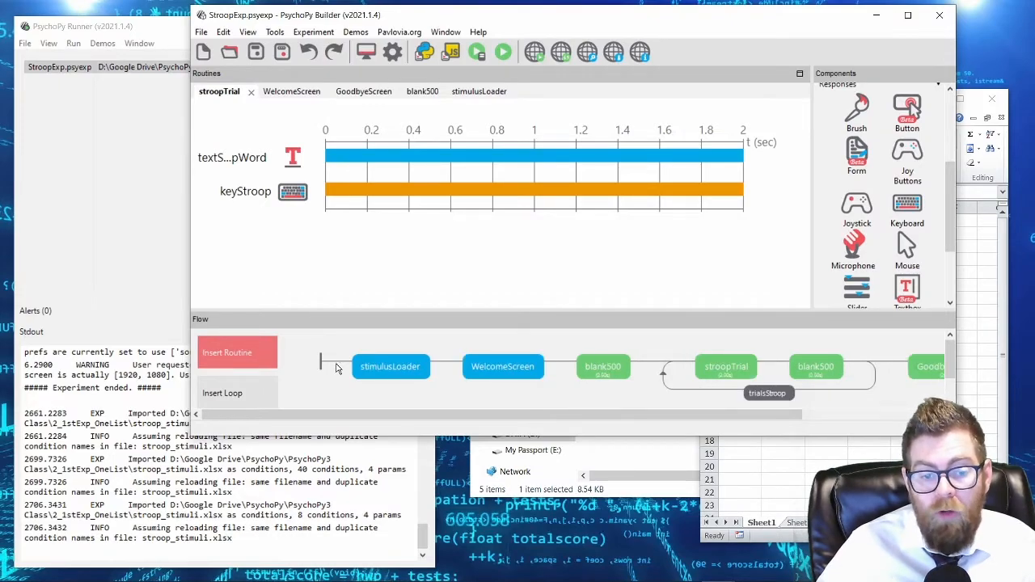
# Step: Insert a loop around the stimulusLoader routine and choose simple_stroop_stimuli.xlsx as its conditions file
pyautogui.click(230, 395)
pyautogui.click(338, 364)
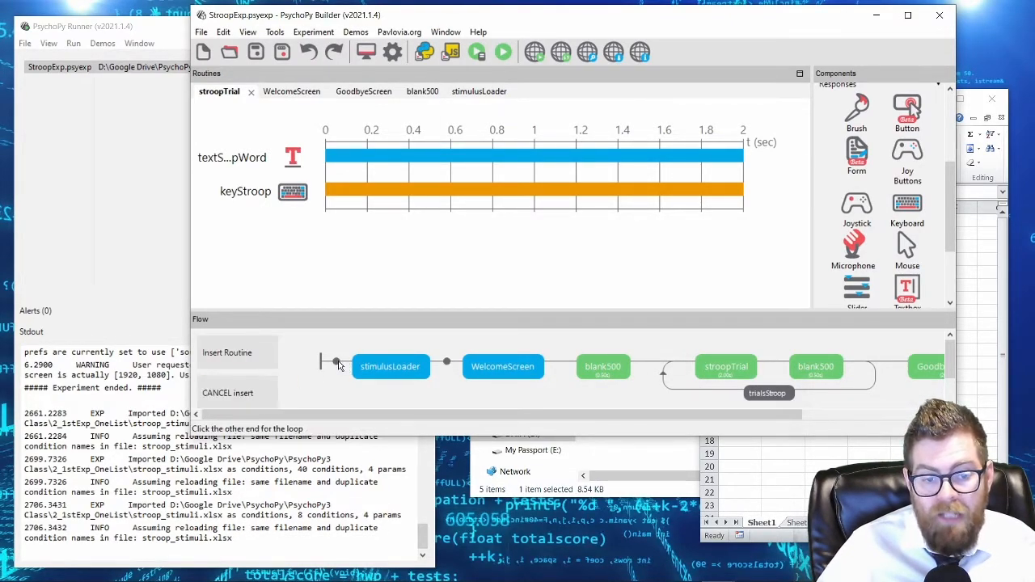
pyautogui.click(446, 364)
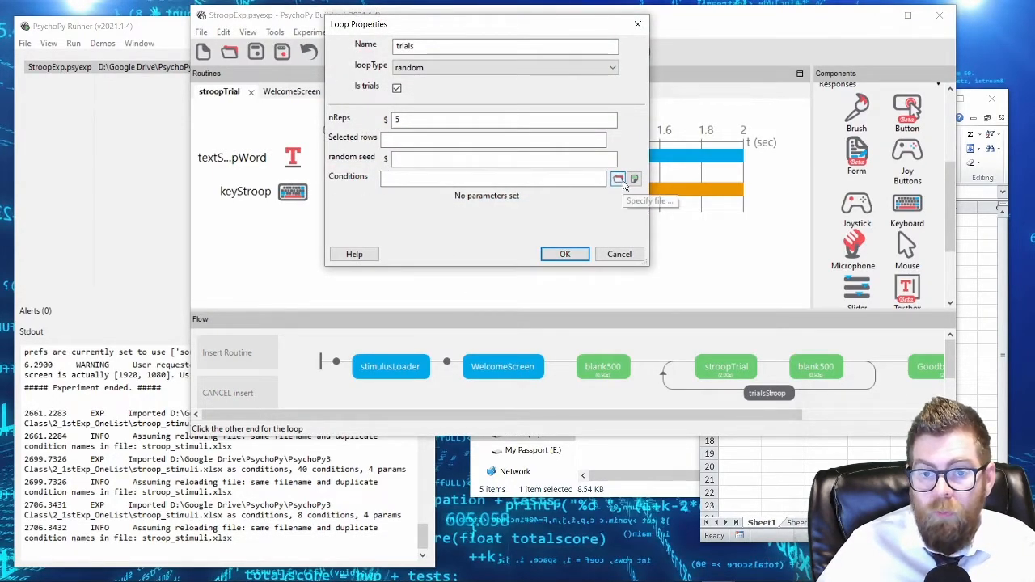
pyautogui.click(617, 179)
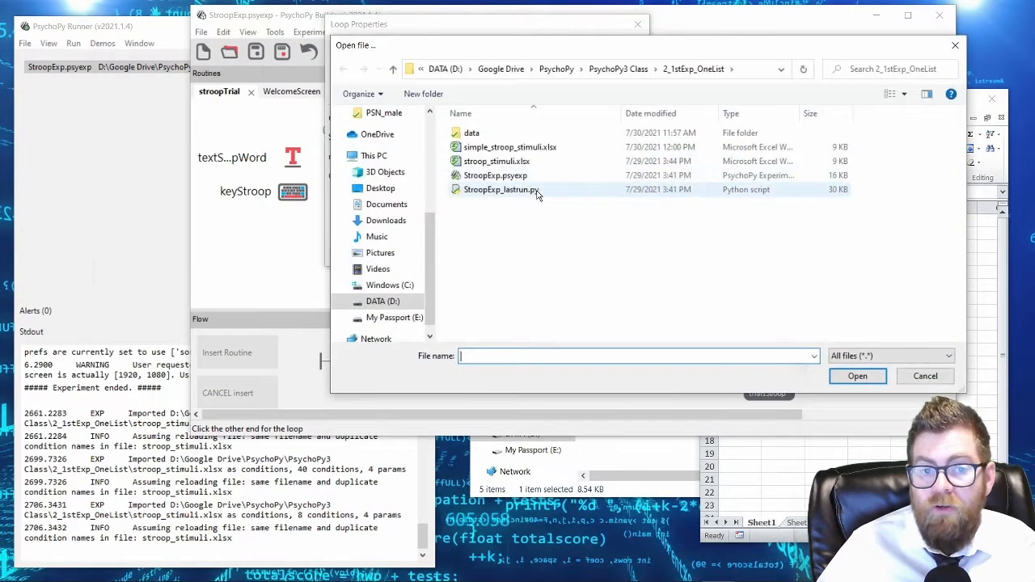
pyautogui.click(517, 146)
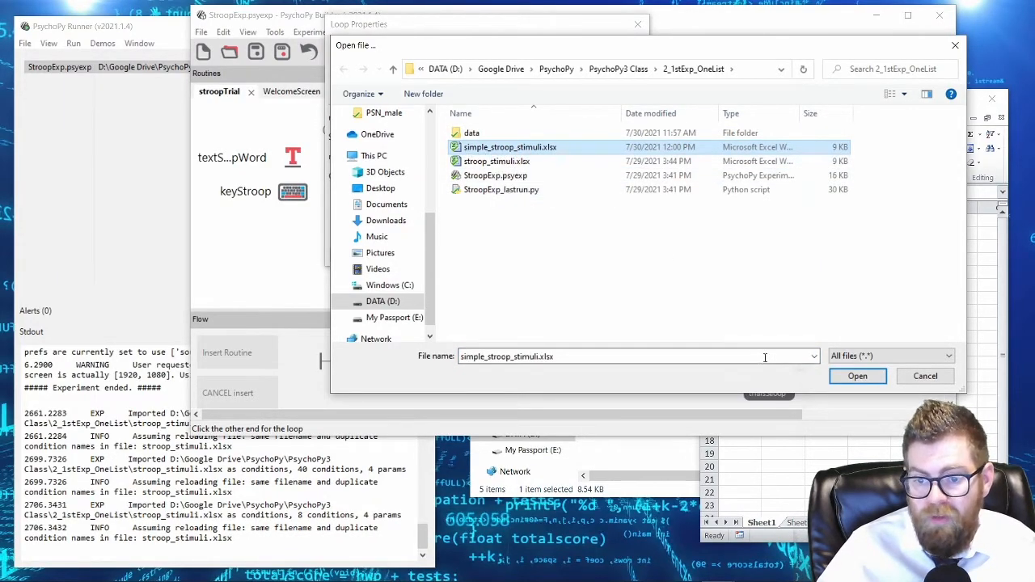
pyautogui.click(855, 376)
# Step: Set the new loop to 1 repetition and turn off its Is trials option
pyautogui.moveTo(415, 119); pyautogui.dragTo(341, 110)
pyautogui.write('1')
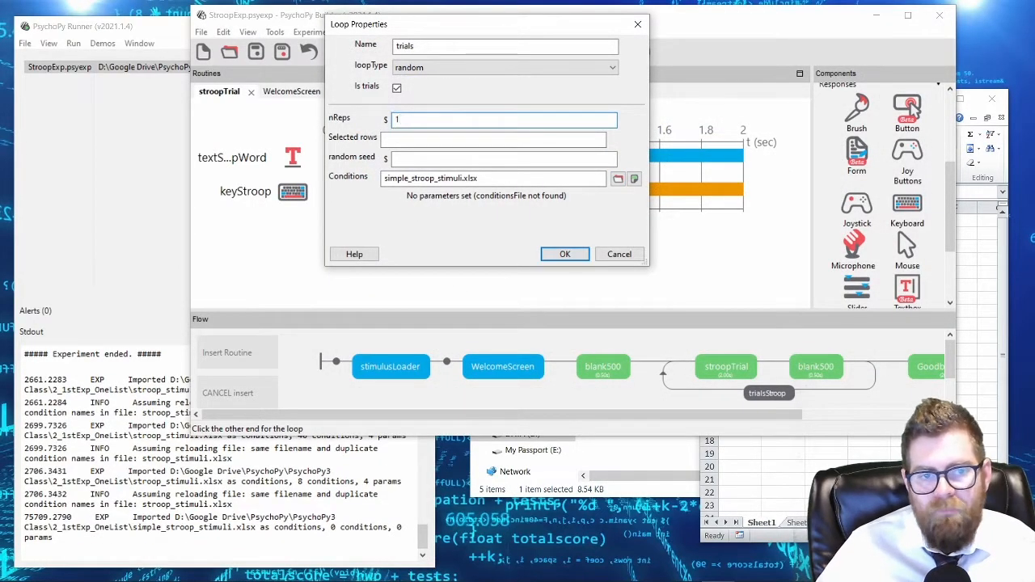
pyautogui.click(396, 87)
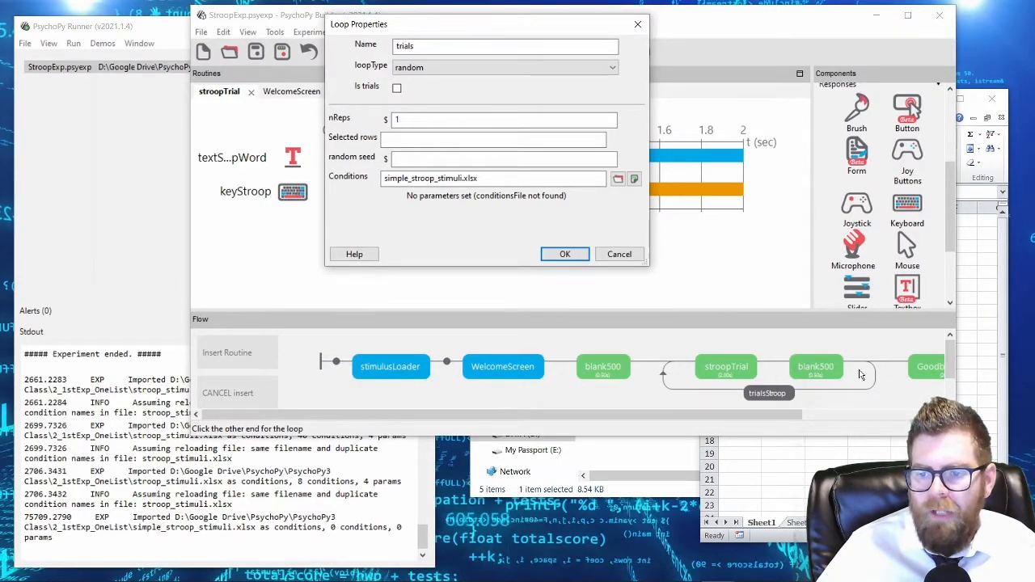
# Step: Check the word and colour lists in the stimulus spreadsheet, and set the loop type to sequential
pyautogui.click(970, 285)
pyautogui.moveTo(732, 234); pyautogui.dragTo(734, 272)
pyautogui.moveTo(772, 233); pyautogui.dragTo(797, 270)
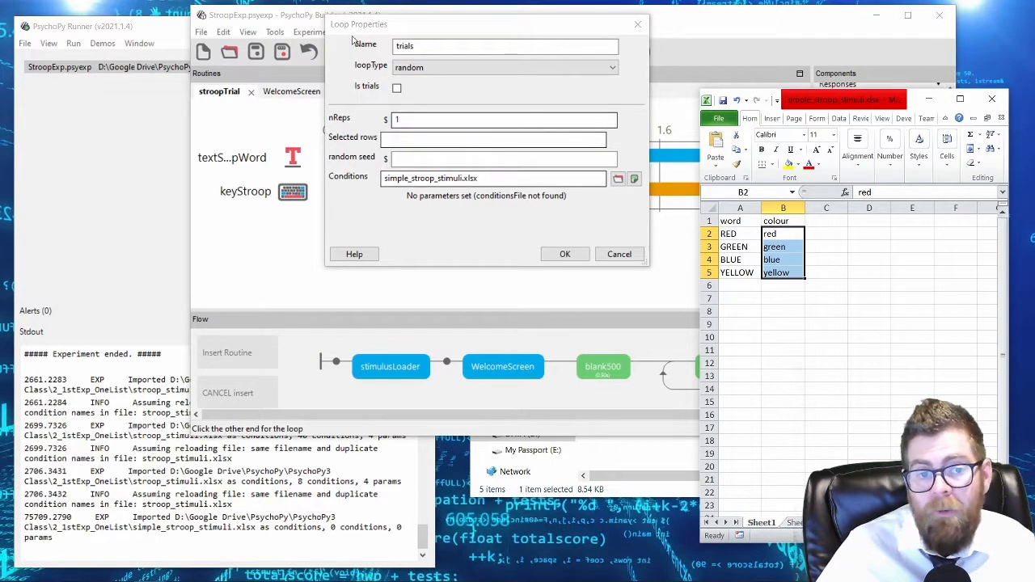
pyautogui.click(465, 71)
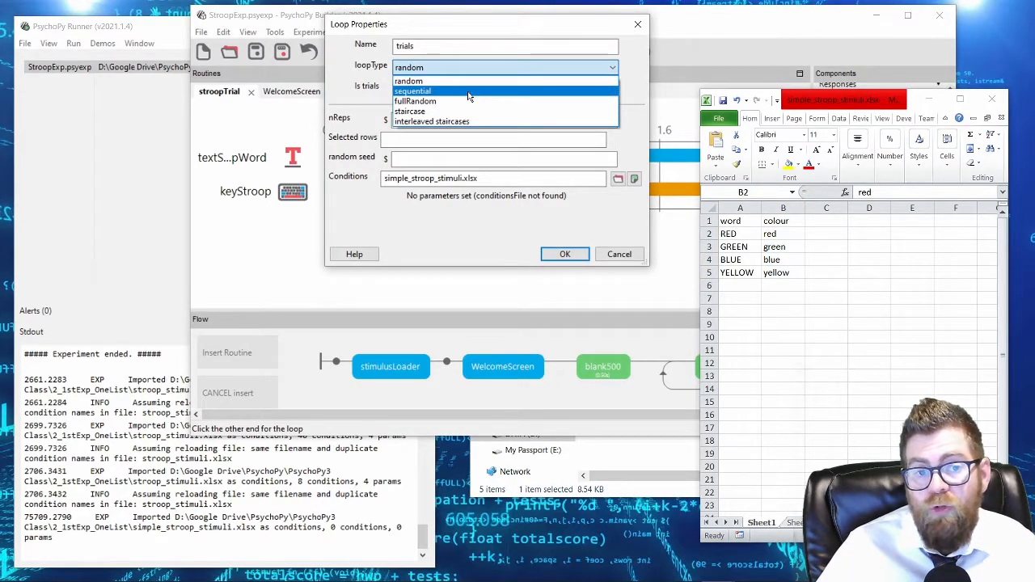
pyautogui.click(469, 93)
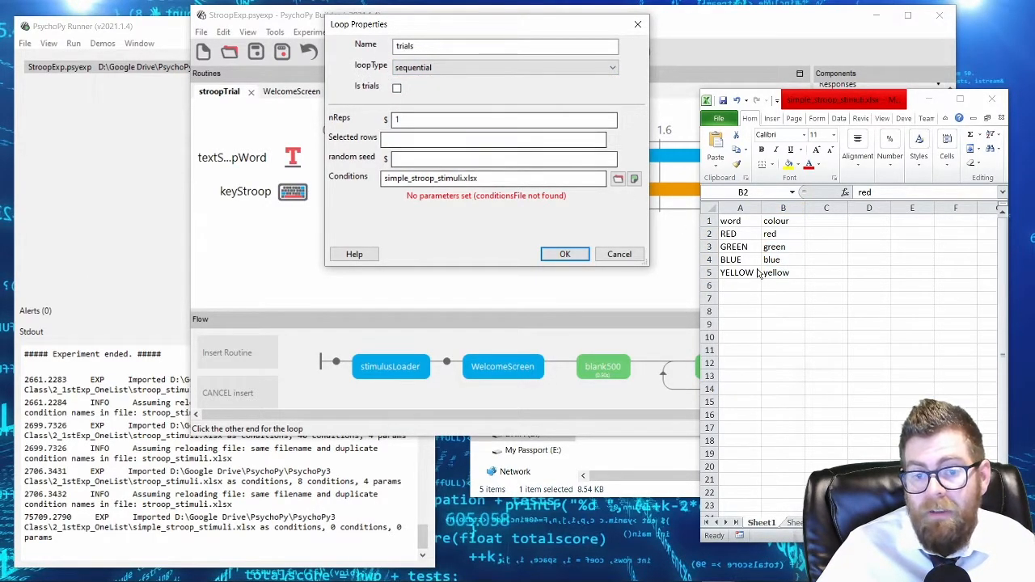
# Step: Go through rows 2 to 5 of the stimulus spreadsheet one at a time
pyautogui.click(741, 233)
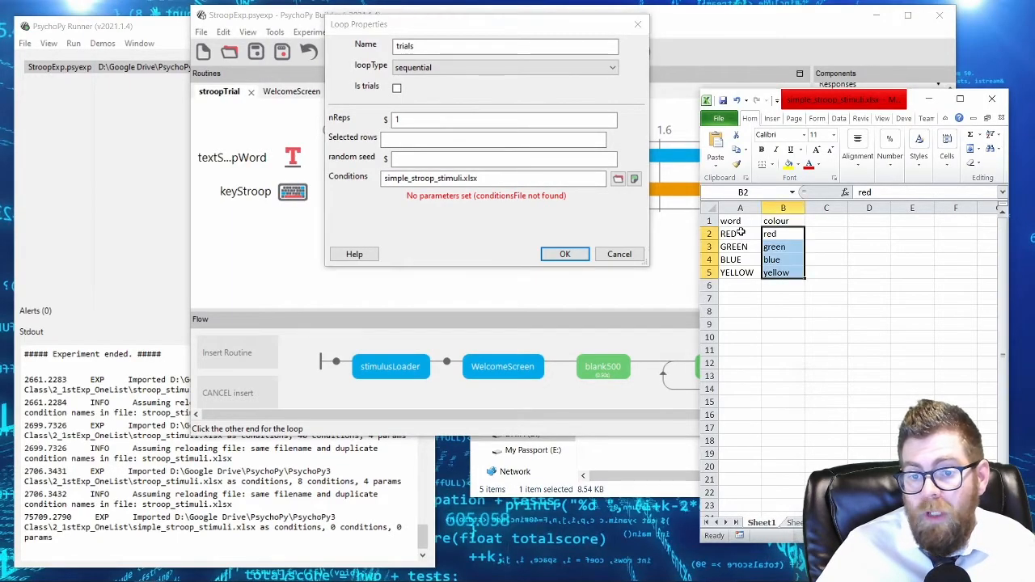
pyautogui.click(709, 234)
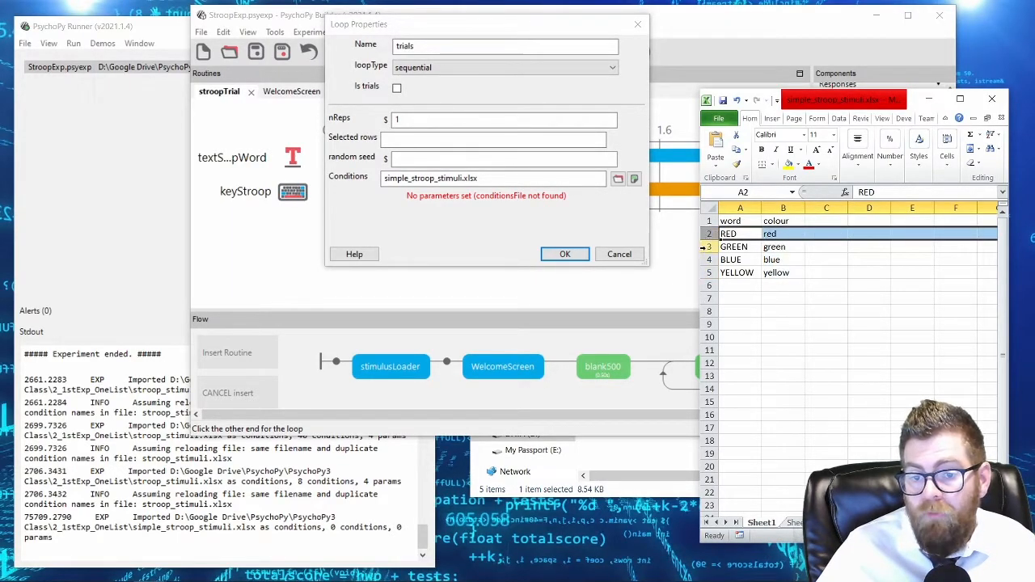
pyautogui.click(706, 247)
pyautogui.click(706, 259)
pyautogui.click(706, 273)
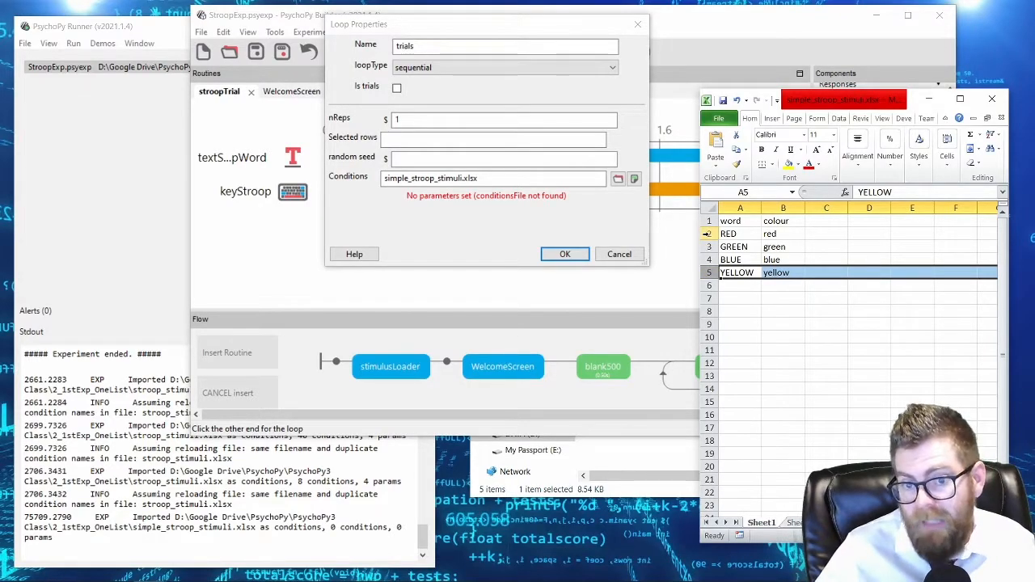
# Step: Switch the loop type to random and back to sequential
pyautogui.click(474, 67)
pyautogui.click(469, 93)
pyautogui.click(463, 68)
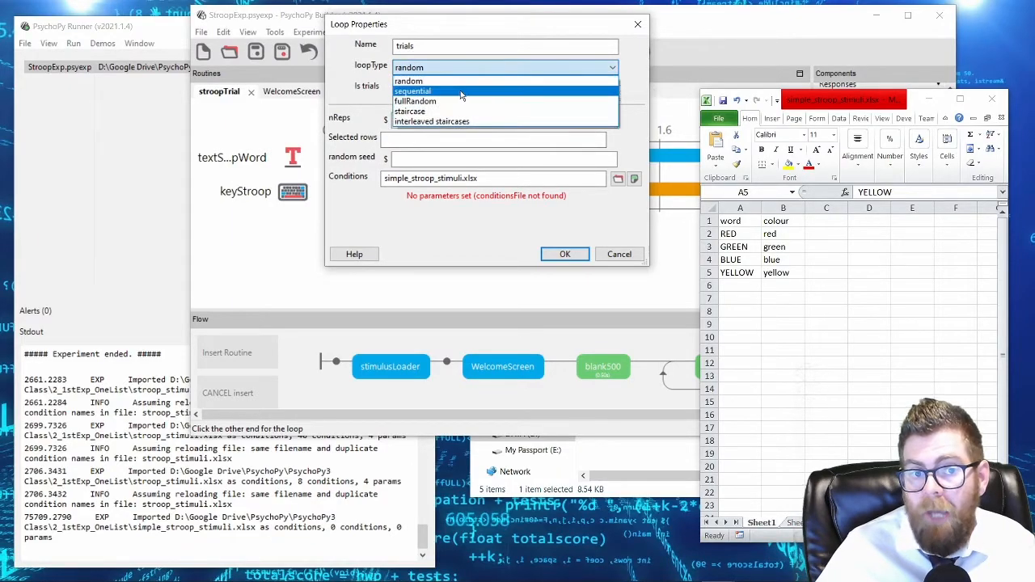
pyautogui.click(440, 82)
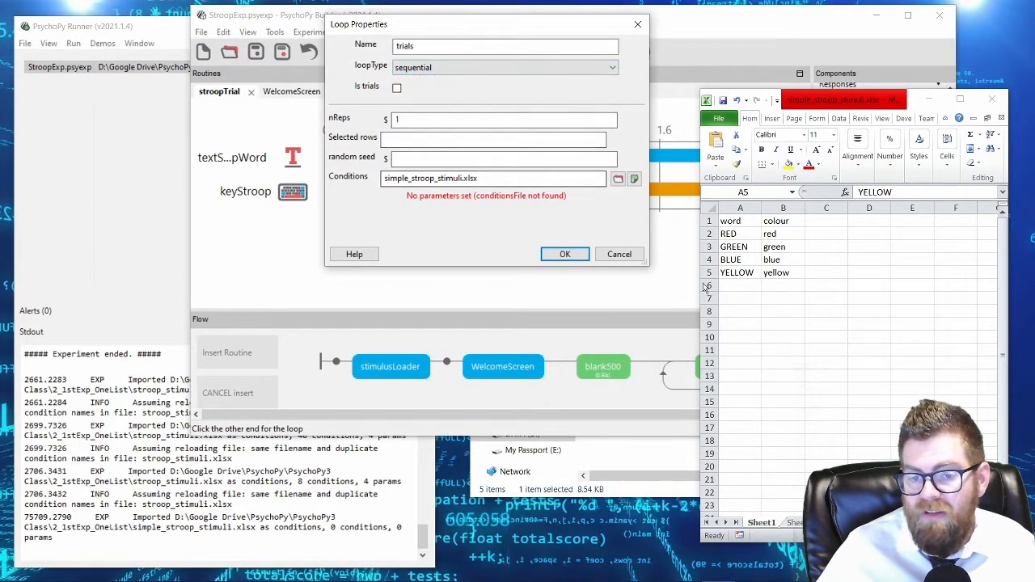
# Step: Review the spreadsheet rows from RED down to YELLOW in the order a sequential loop reads them
pyautogui.click(709, 234)
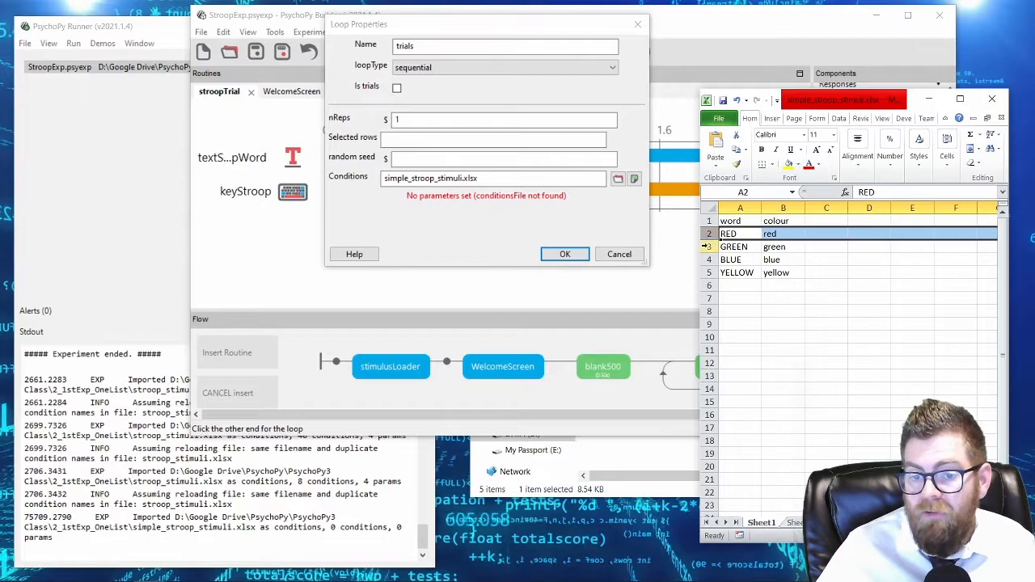
pyautogui.click(709, 247)
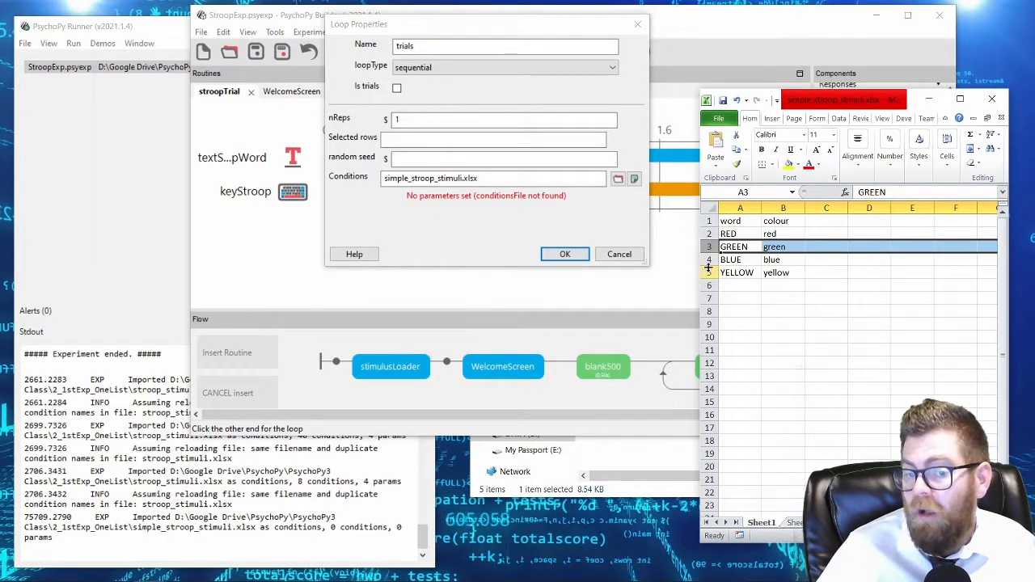
pyautogui.click(706, 273)
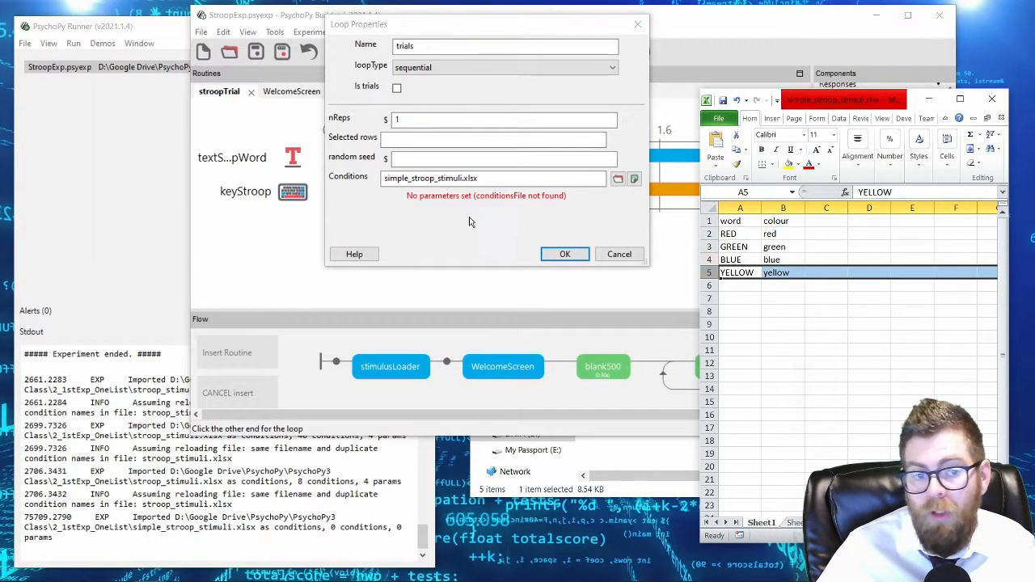
pyautogui.click(443, 228)
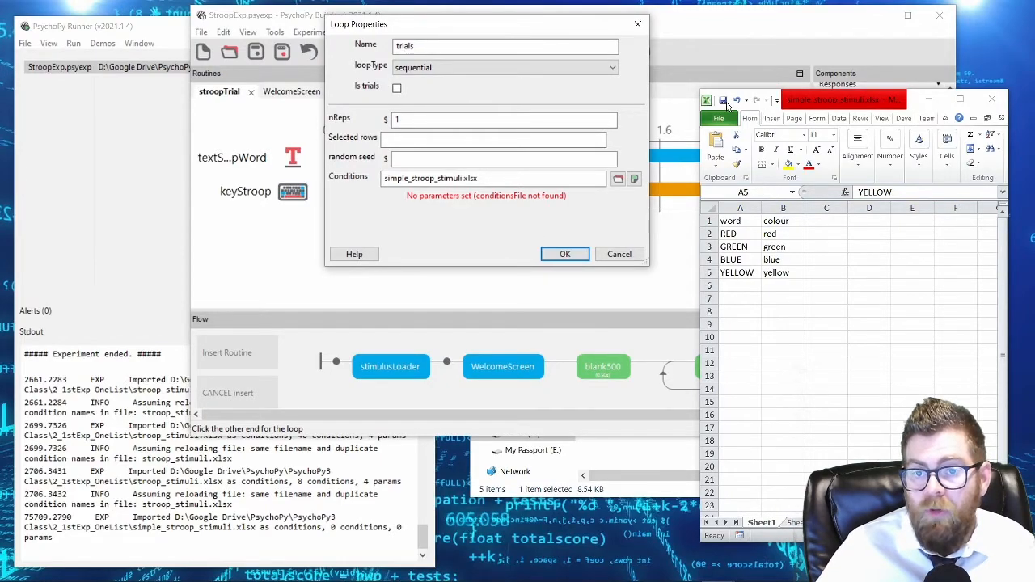
# Step: Save simple_stroop_stimuli.xlsx and check its word and colour table in A1 to B5
pyautogui.click(726, 102)
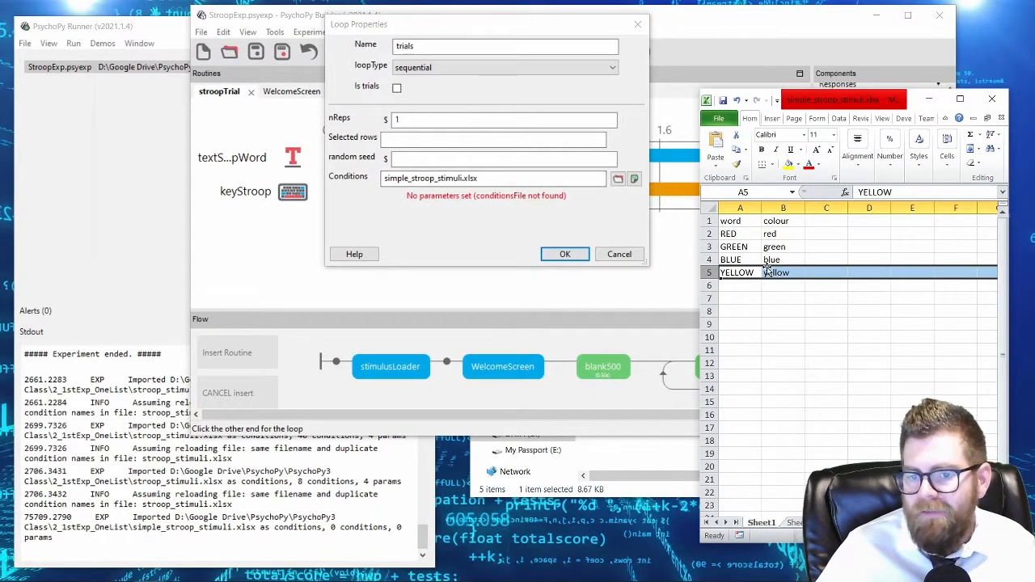
pyautogui.moveTo(750, 225); pyautogui.dragTo(782, 275)
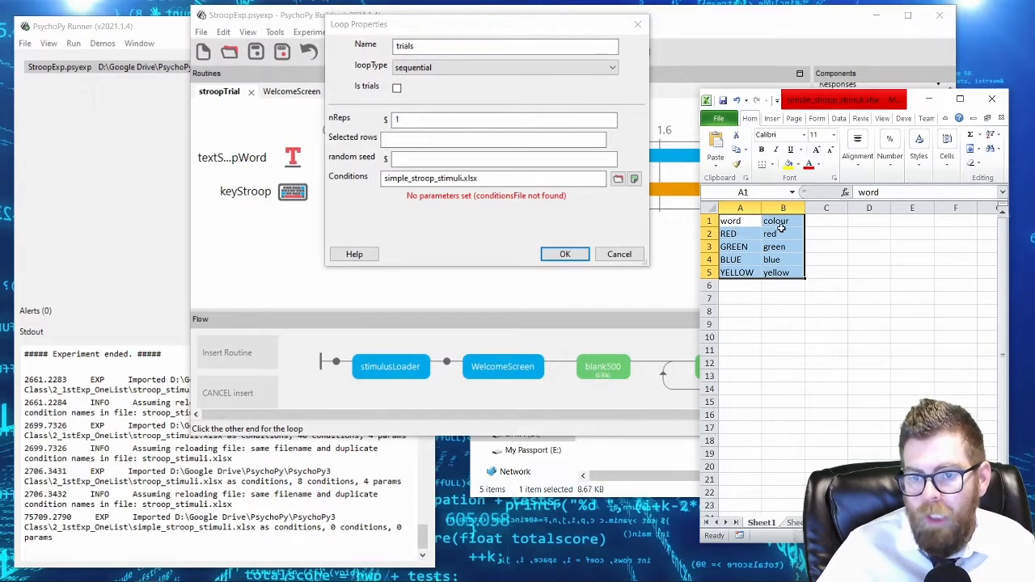
pyautogui.click(767, 263)
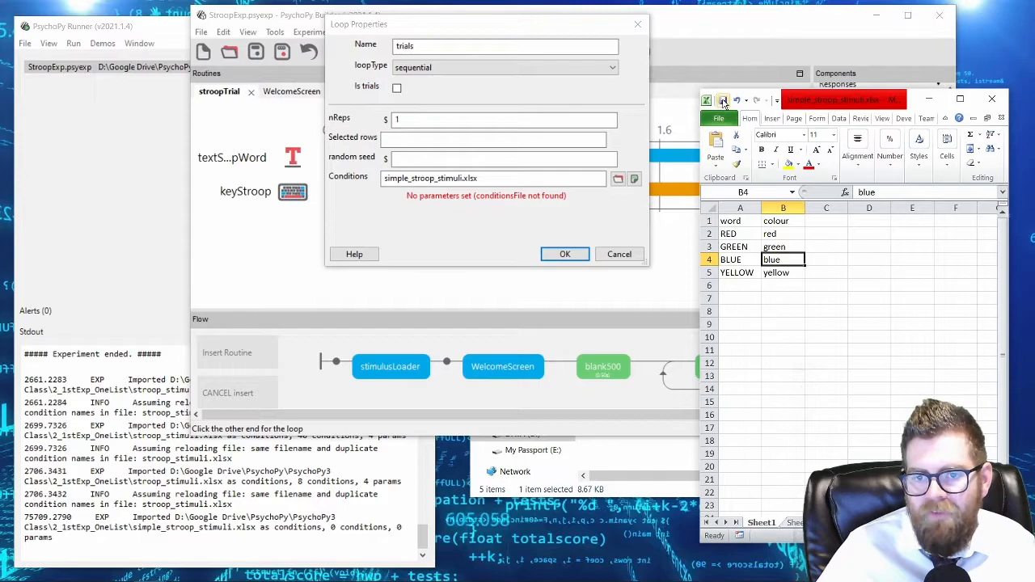
# Step: Reload simple_stroop_stimuli.xlsx as the loop's conditions file and accept the loop settings
pyautogui.click(617, 178)
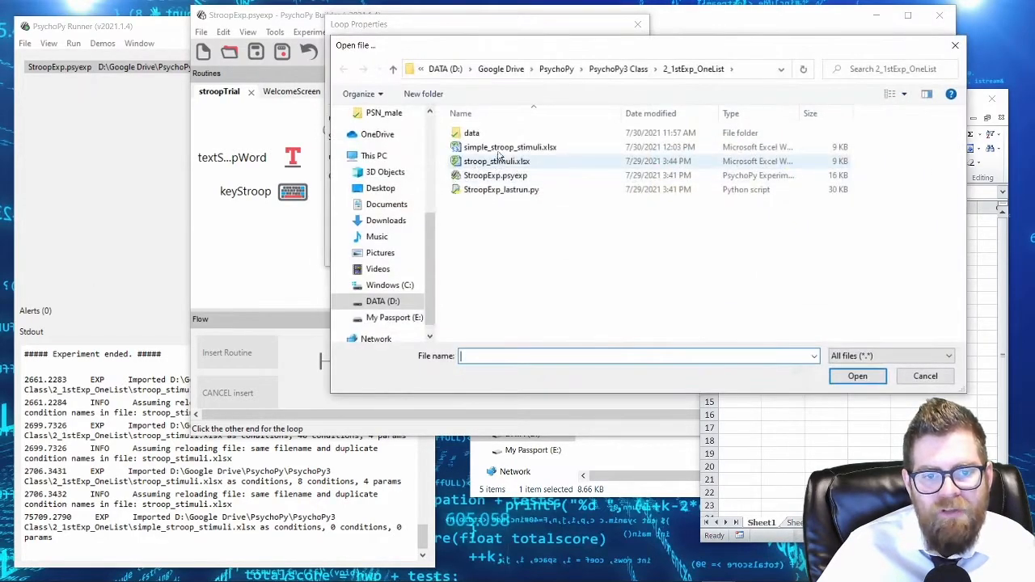
pyautogui.doubleClick(499, 150)
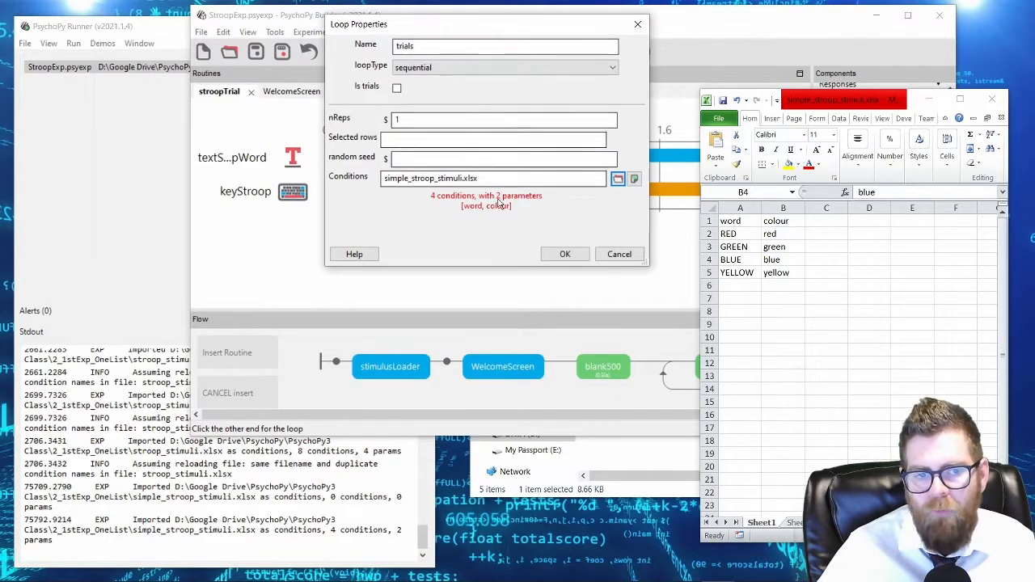
pyautogui.click(565, 255)
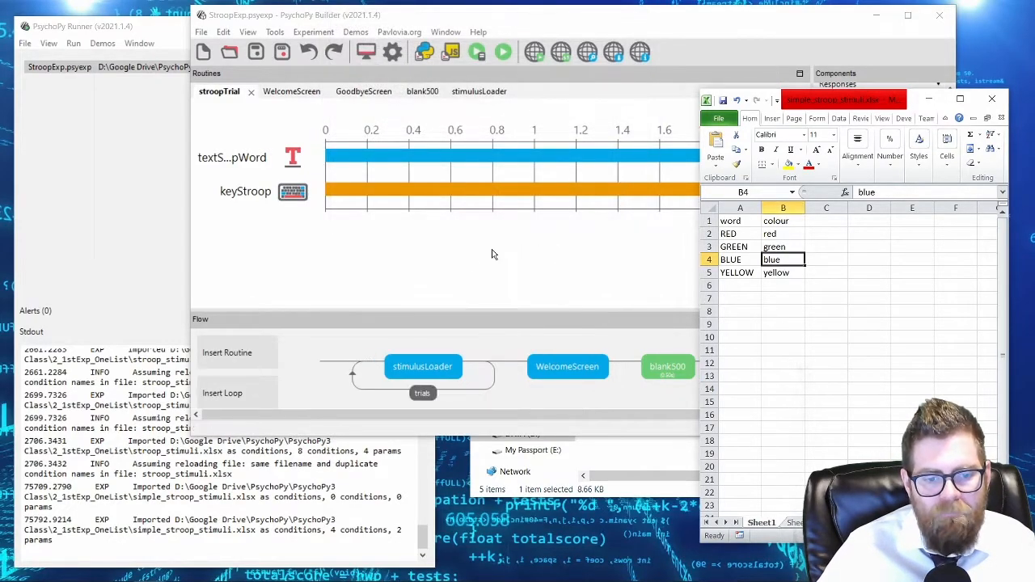
# Step: Rename the loop around stimulusLoader to loaderLoop
pyautogui.click(422, 393)
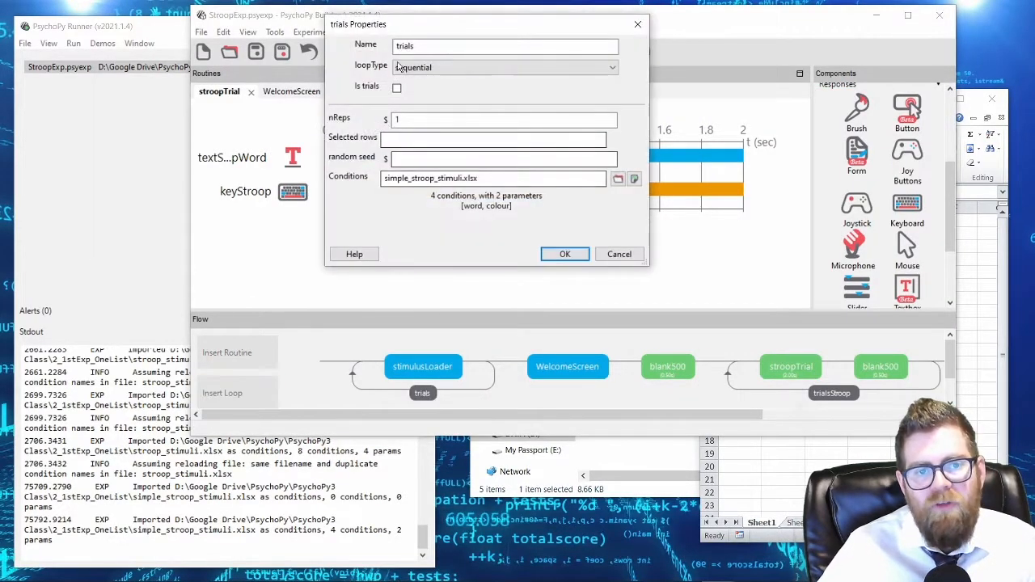
pyautogui.write('loaderLoop')
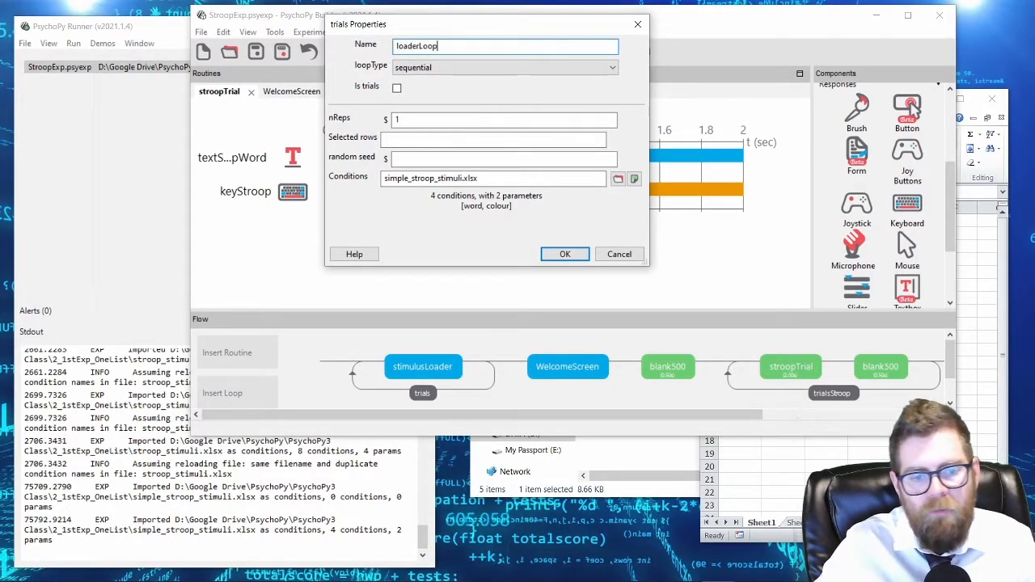
pyautogui.press('Return')
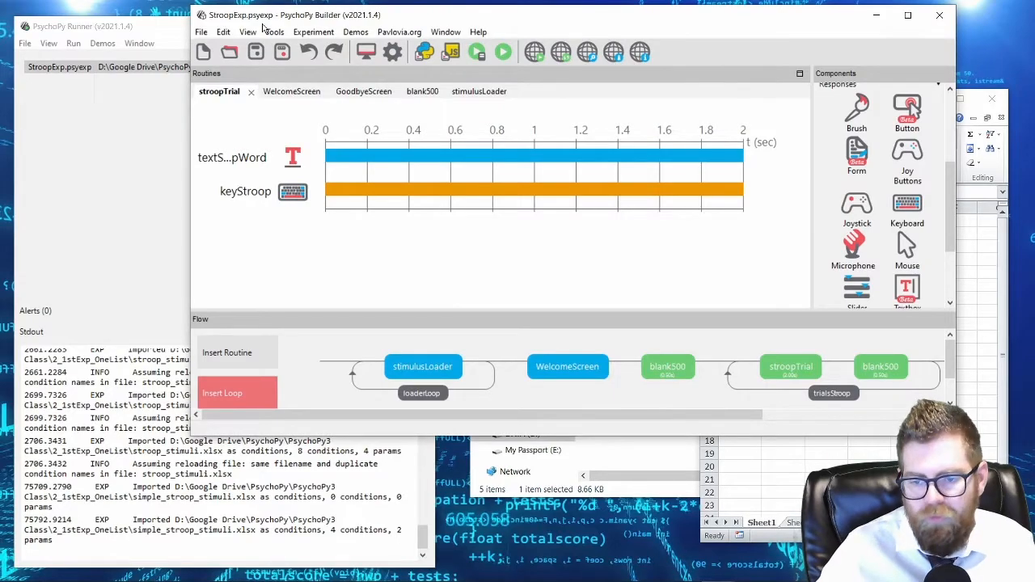
# Step: Add a Code component named codeLoader to the stimulusLoader routine
pyautogui.click(431, 369)
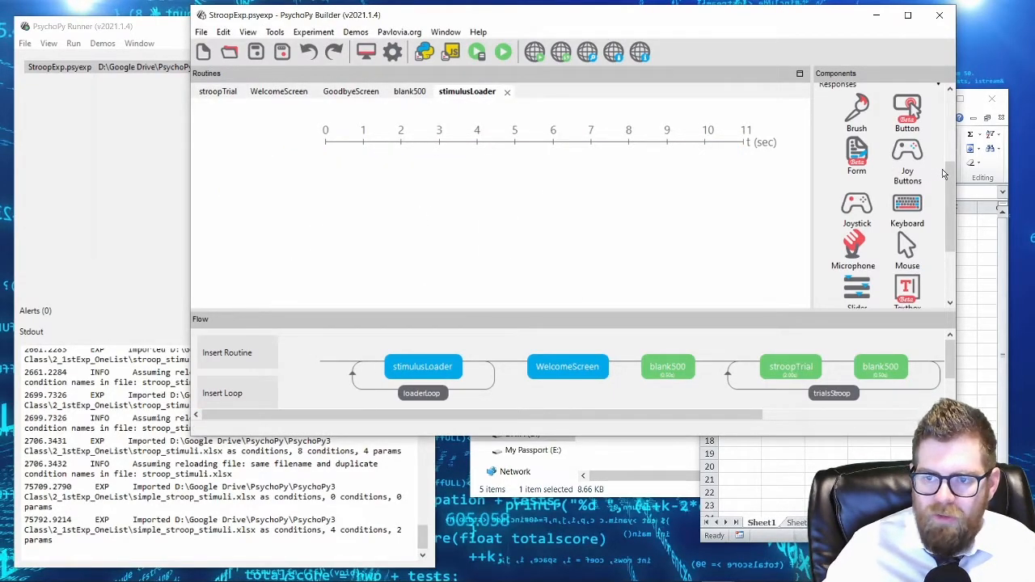
pyautogui.scroll(-2, 889, 194)
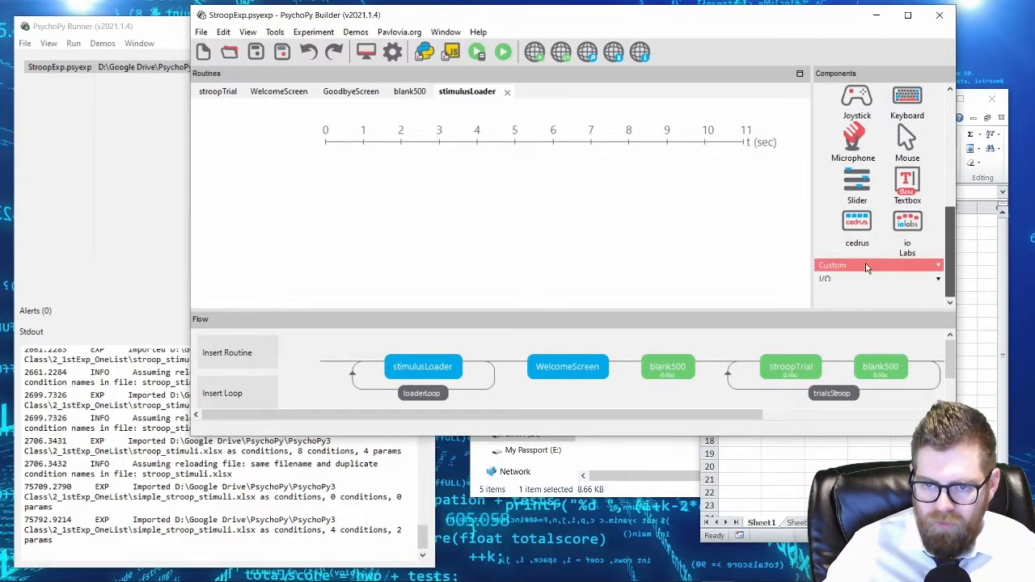
pyautogui.click(865, 266)
pyautogui.scroll(-4, 867, 246)
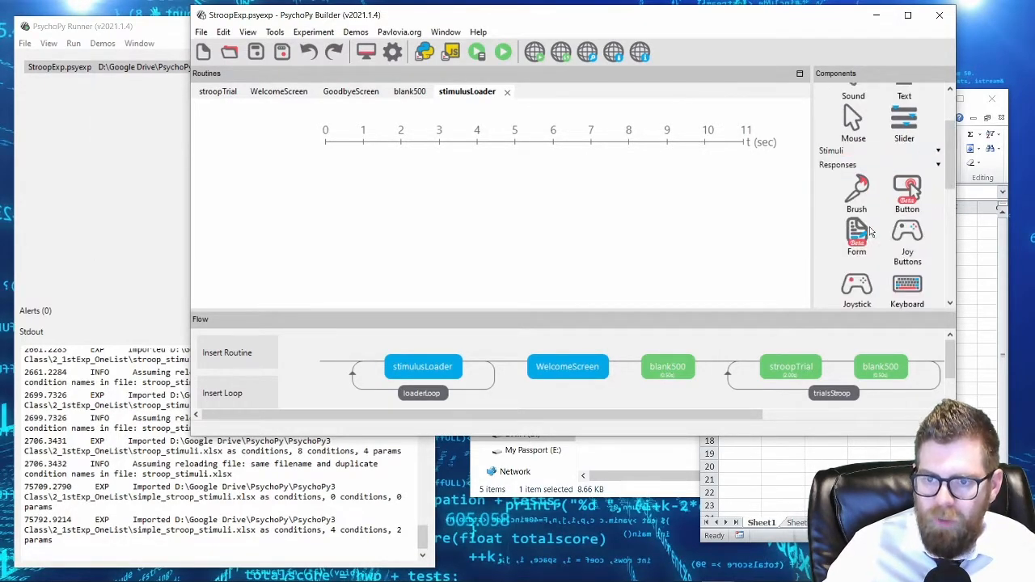
pyautogui.scroll(-5, 869, 231)
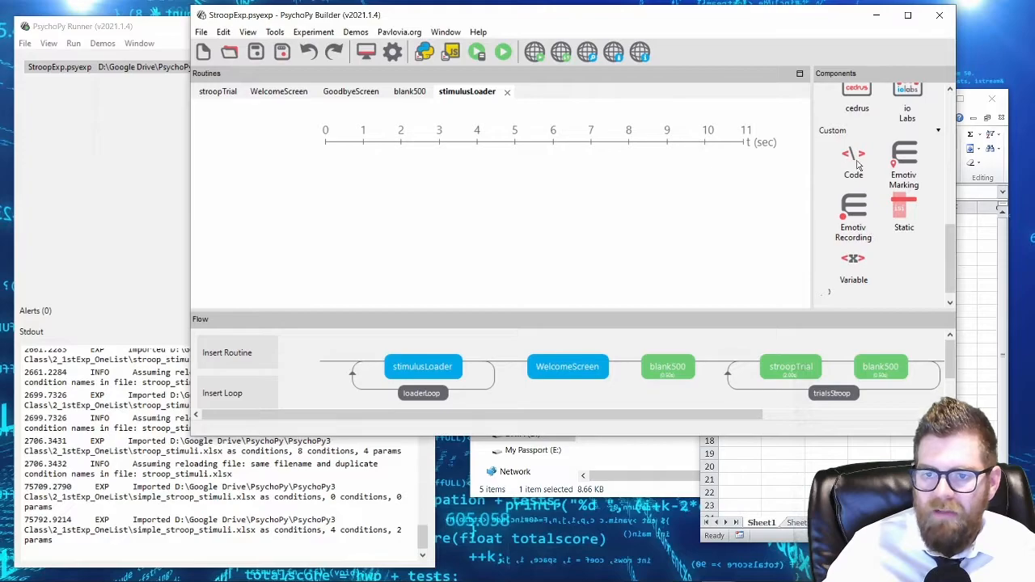
pyautogui.click(855, 161)
pyautogui.click(284, 126)
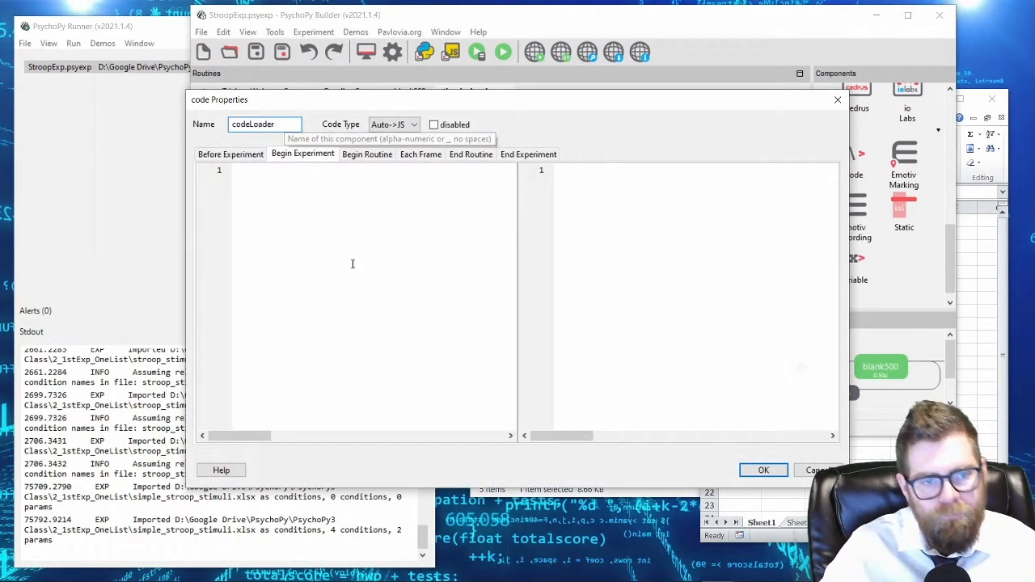
# Step: Write the line a = 'this is a string' in the Begin Experiment code of codeLoader
pyautogui.moveTo(441, 108); pyautogui.dragTo(376, 67)
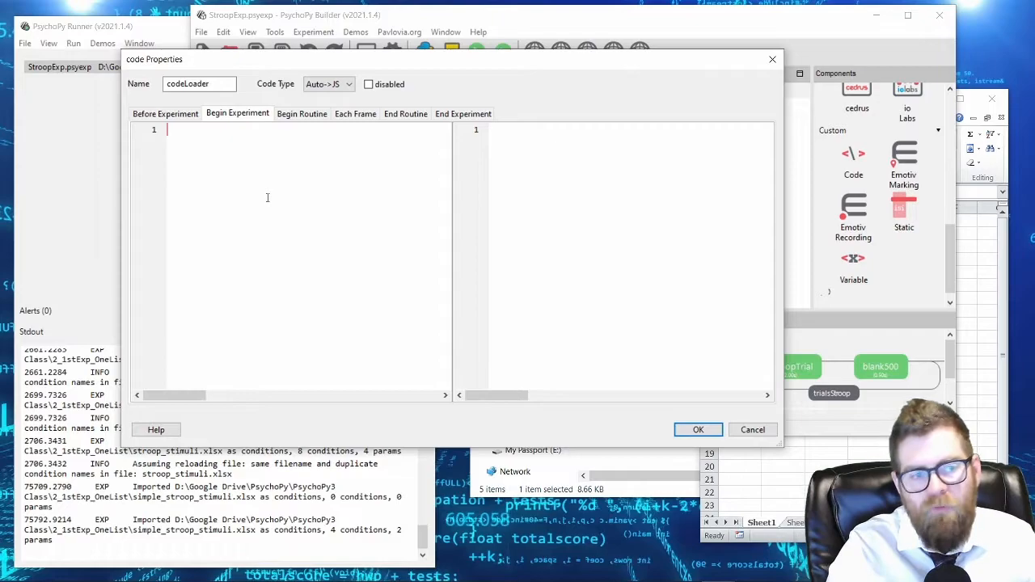
pyautogui.write('a = ')
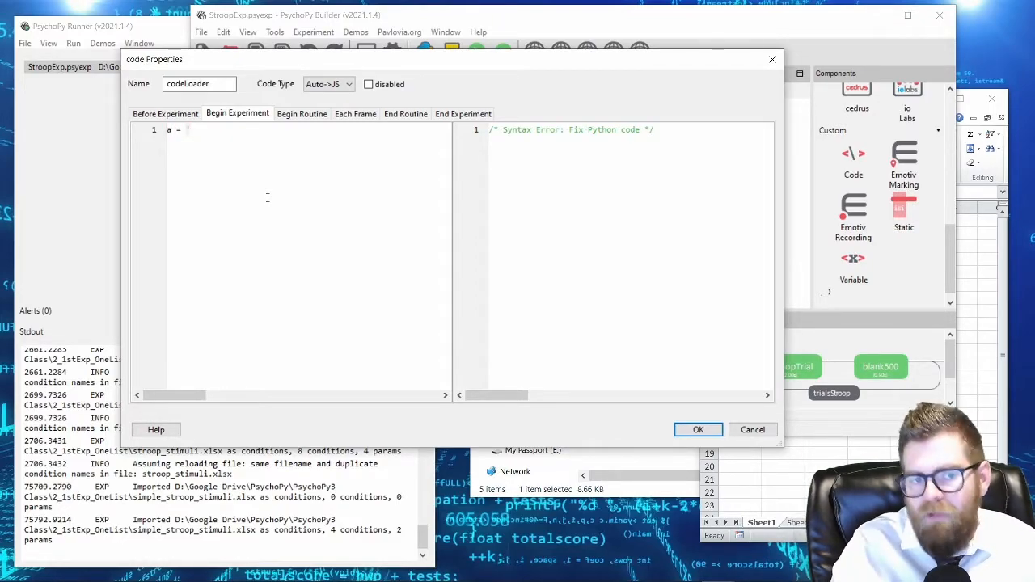
pyautogui.write("'this is a string' ")
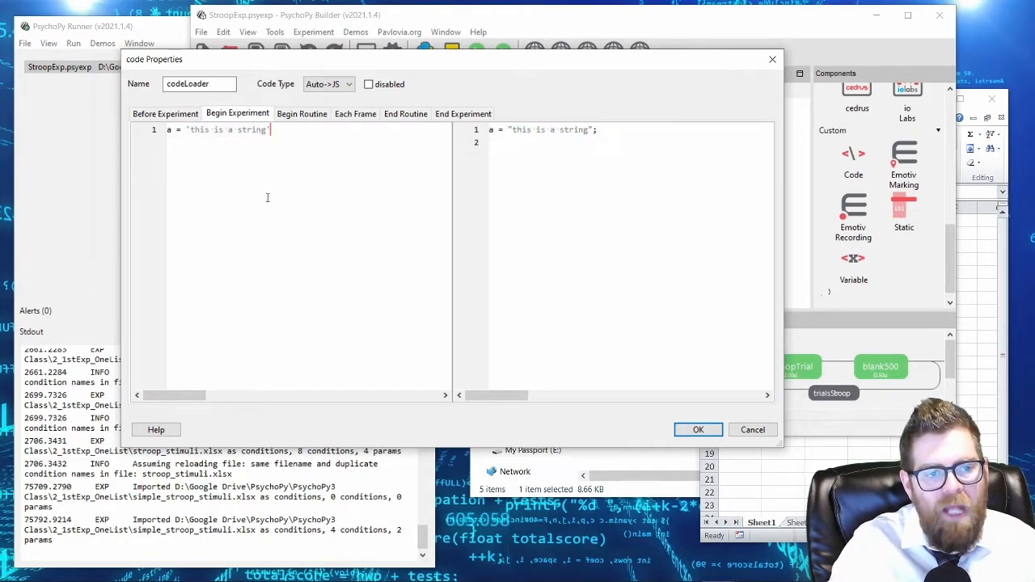
# Step: Add the lines b = 25 and c = a + ' ' + str(b) to the Python code of codeLoader's Begin Experiment section
pyautogui.write('b = 25')
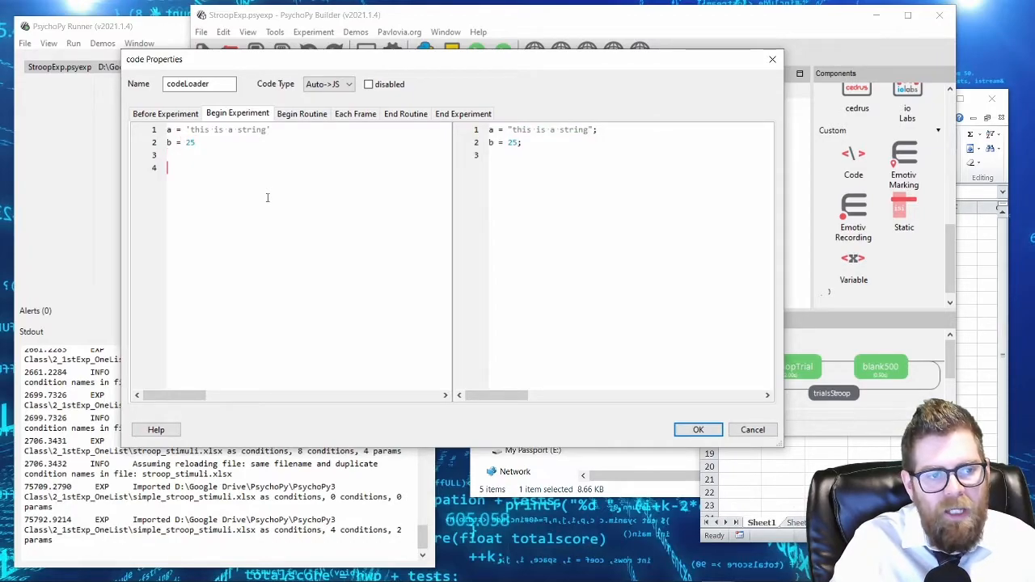
pyautogui.write('  a =')
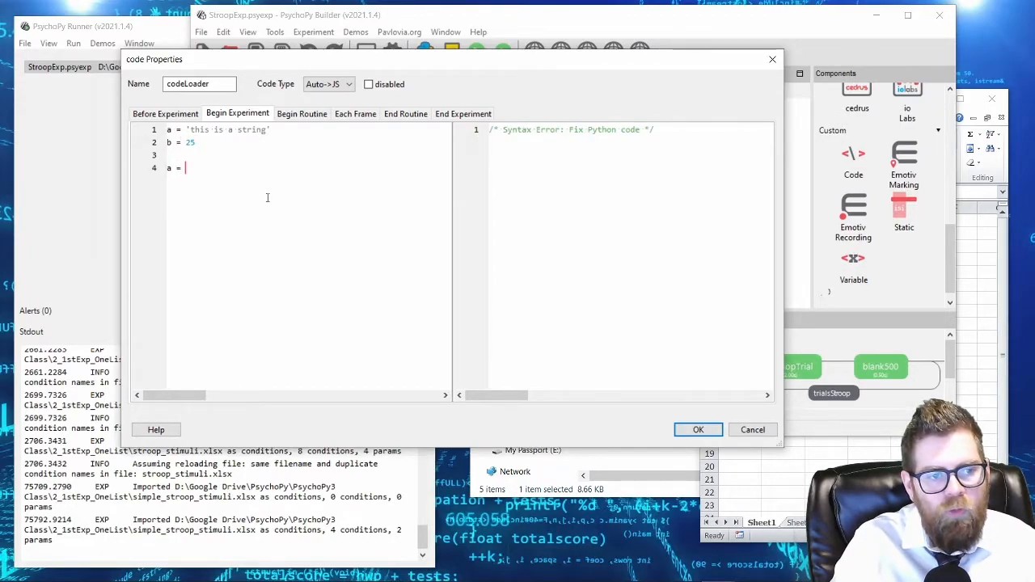
pyautogui.press('BackSpace')
pyautogui.press('BackSpace')
pyautogui.press('BackSpace')
pyautogui.press('BackSpace')
pyautogui.write('c = a ')
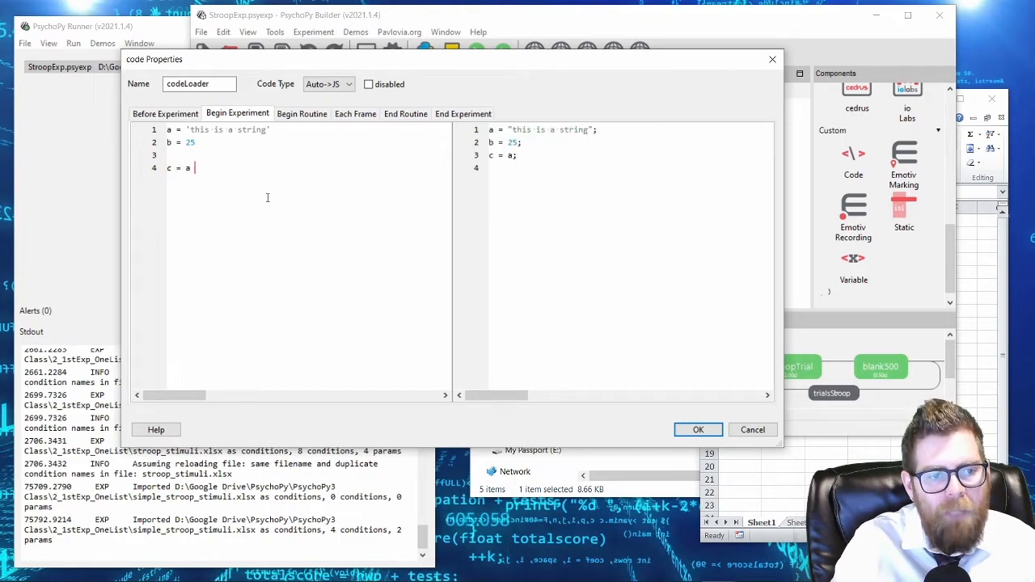
pyautogui.write("+ ' ' + ")
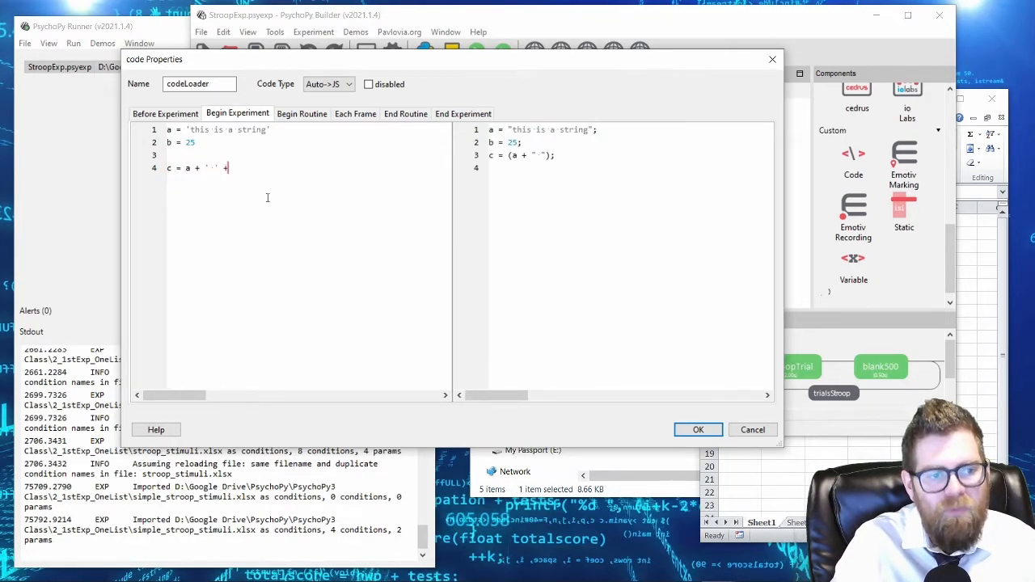
pyautogui.write('str(b)')
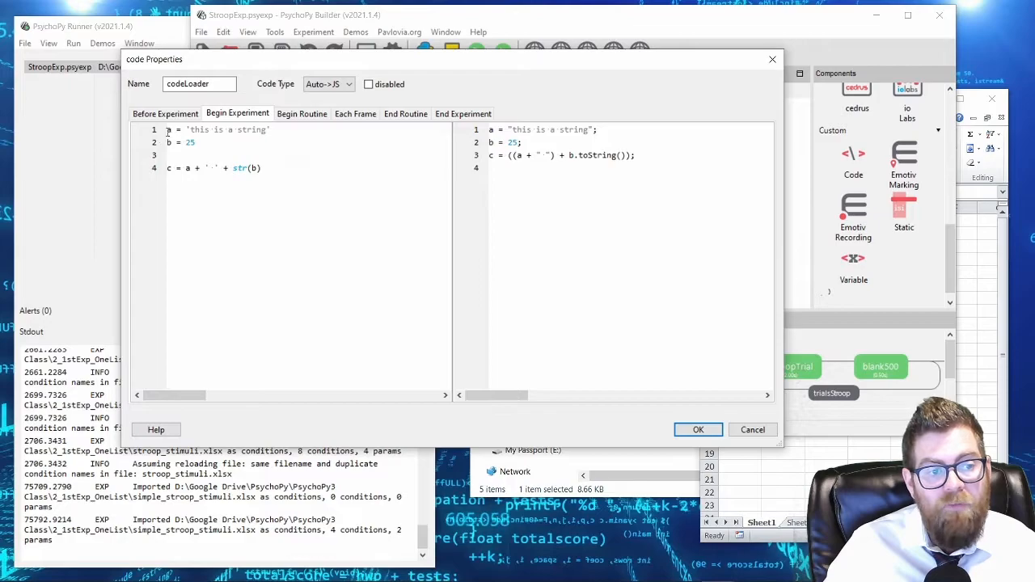
# Step: Compare the Python lines for a, b and str(b) with their automatic JavaScript translation, including the semicolons and the toString call
pyautogui.moveTo(168, 130); pyautogui.dragTo(286, 132)
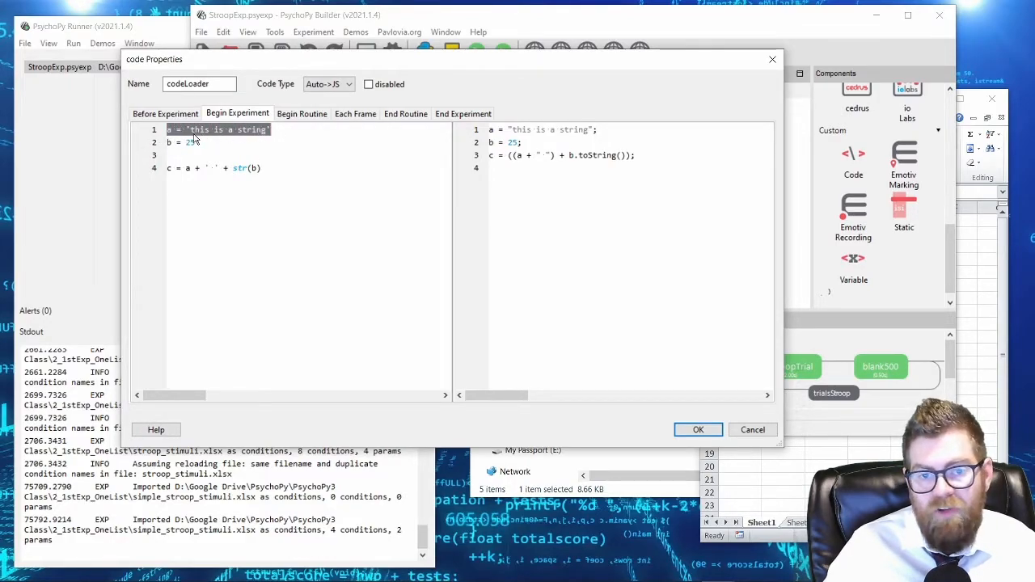
pyautogui.moveTo(165, 143); pyautogui.dragTo(194, 142)
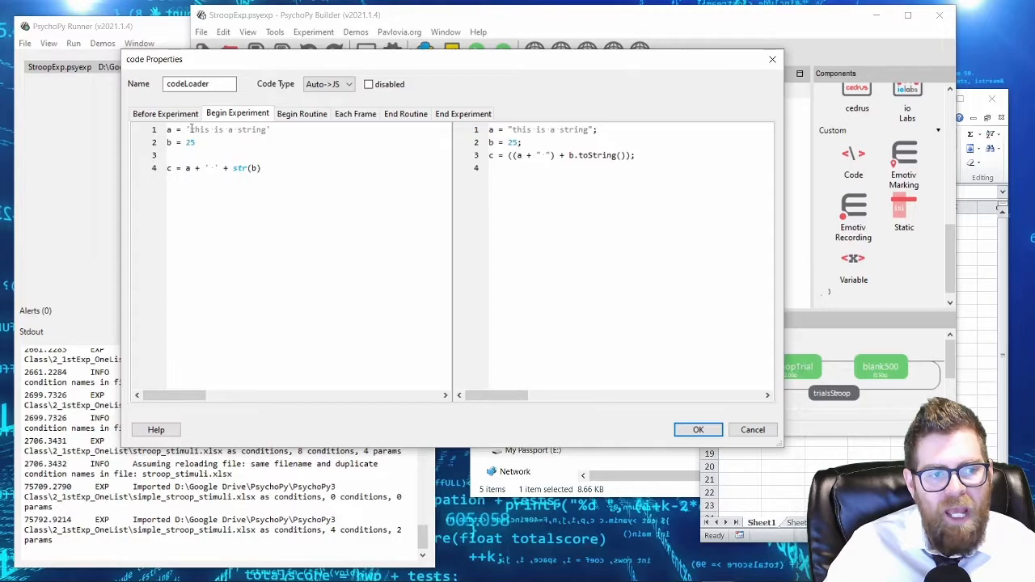
pyautogui.moveTo(205, 167); pyautogui.dragTo(261, 167)
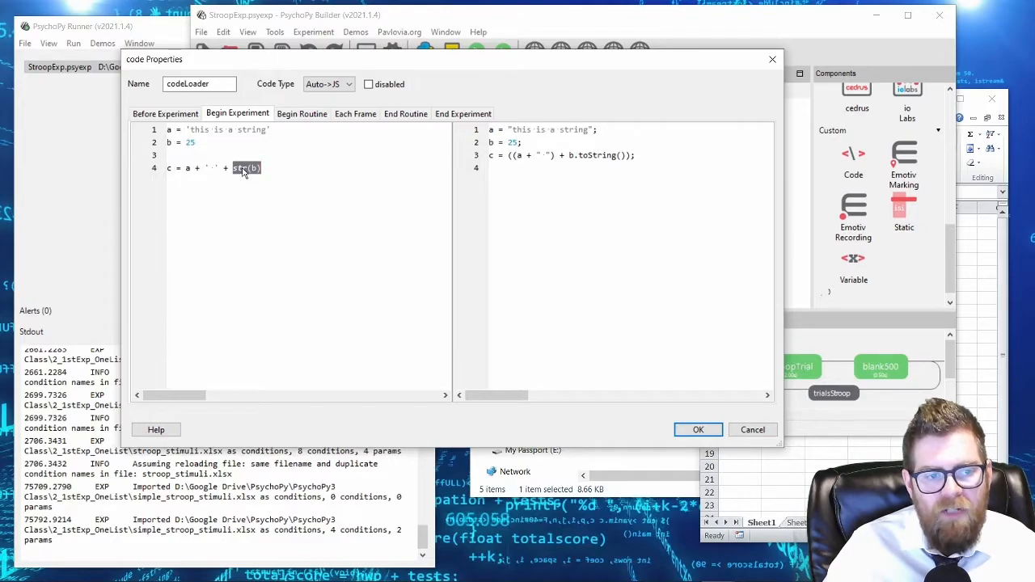
pyautogui.click(196, 157)
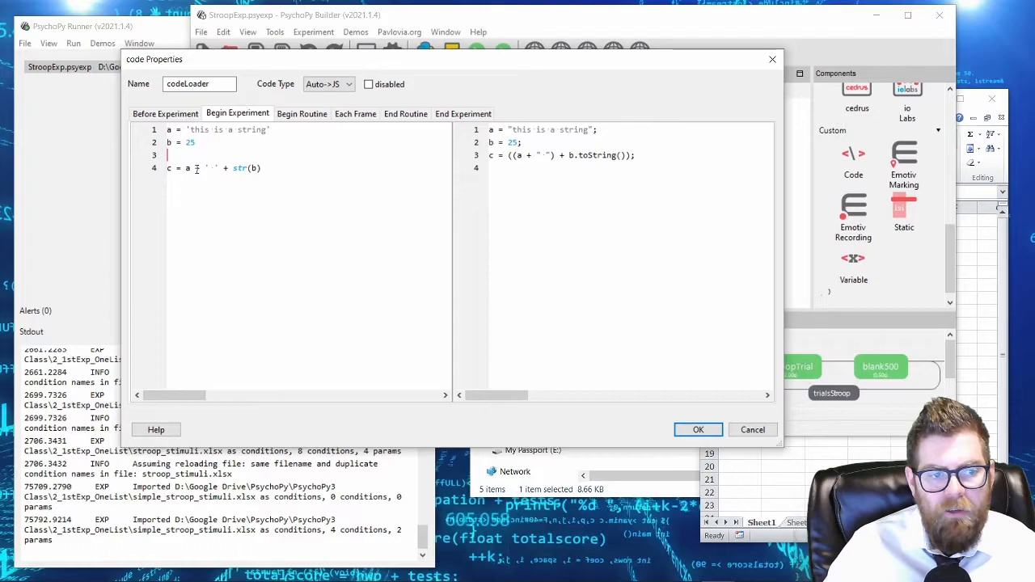
pyautogui.moveTo(490, 132); pyautogui.dragTo(723, 167)
pyautogui.click(714, 172)
pyautogui.moveTo(604, 130); pyautogui.dragTo(594, 129)
pyautogui.moveTo(524, 142); pyautogui.dragTo(520, 142)
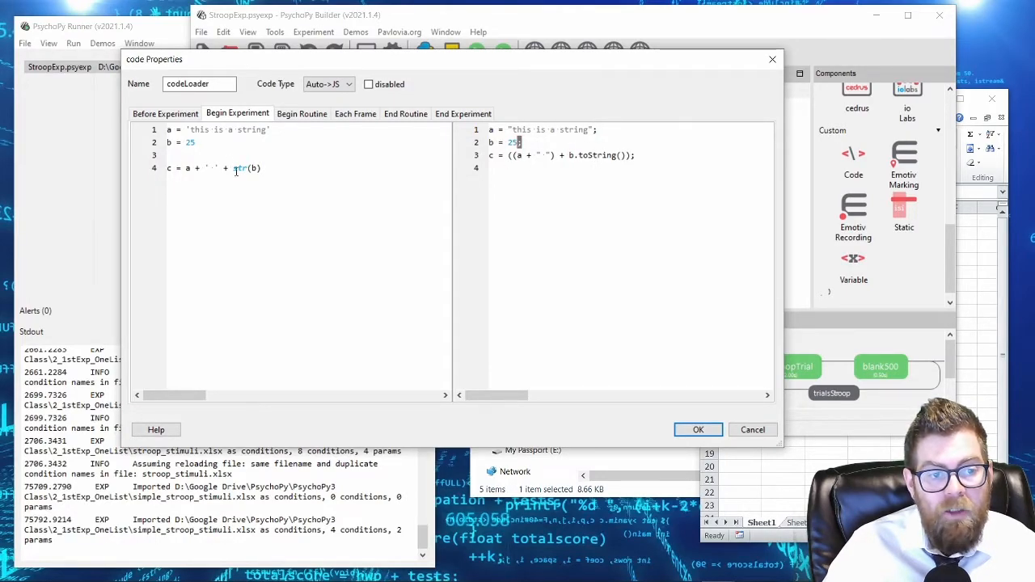
pyautogui.moveTo(232, 168); pyautogui.dragTo(256, 168)
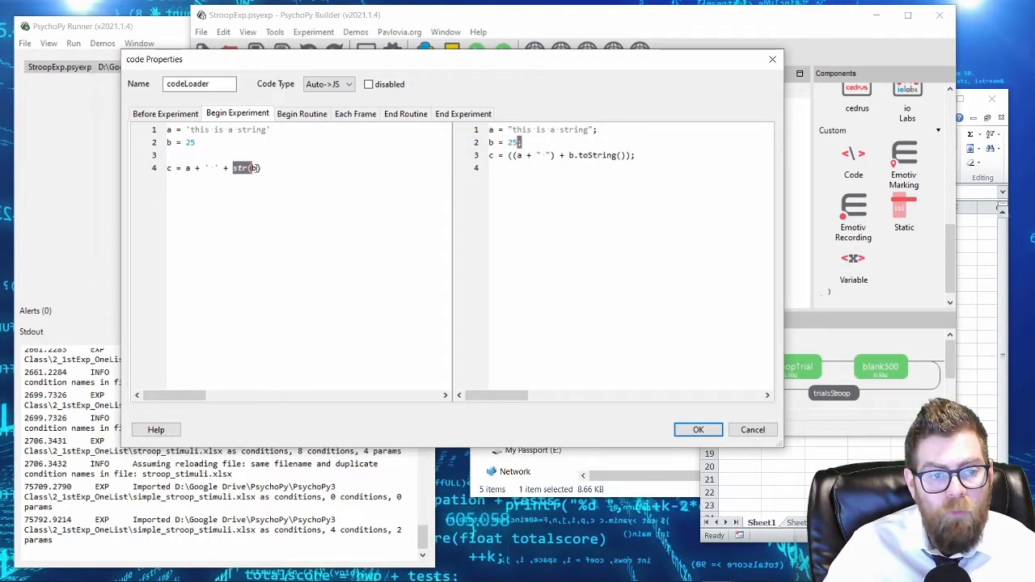
pyautogui.moveTo(569, 155); pyautogui.dragTo(626, 156)
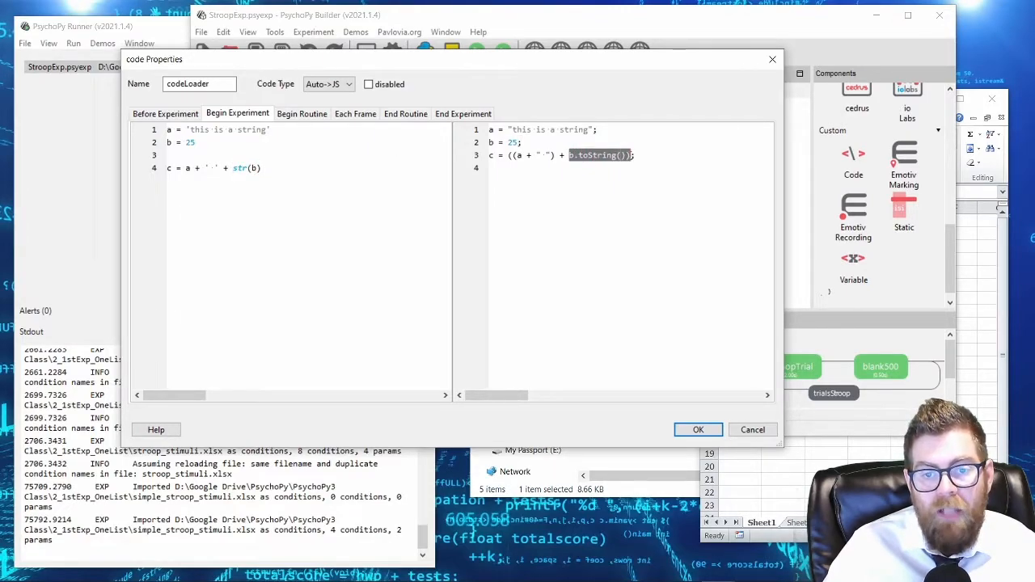
pyautogui.click(573, 155)
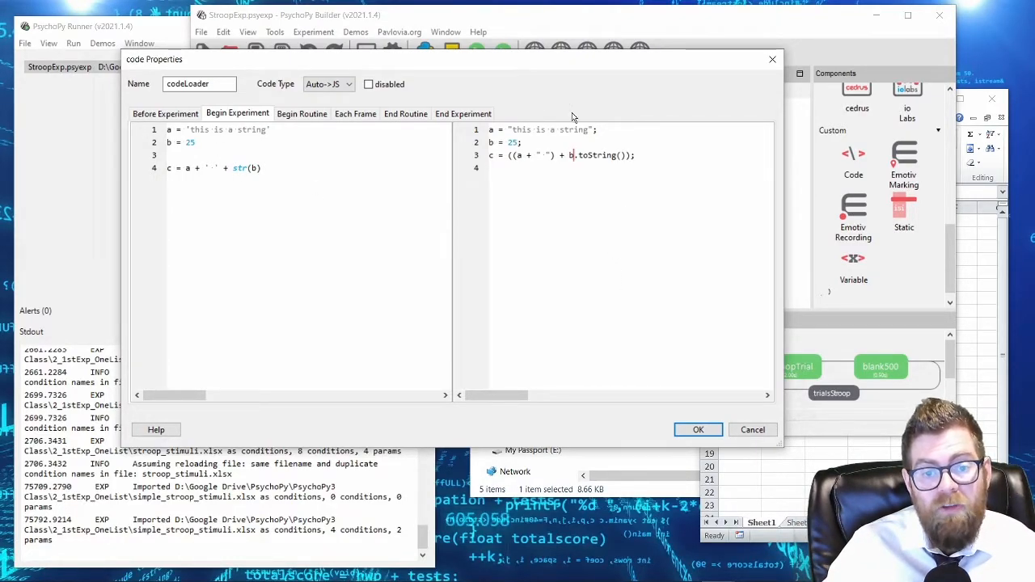
# Step: Preview codeLoader with the Py and JS code types, and set its code type to Both
pyautogui.click(340, 84)
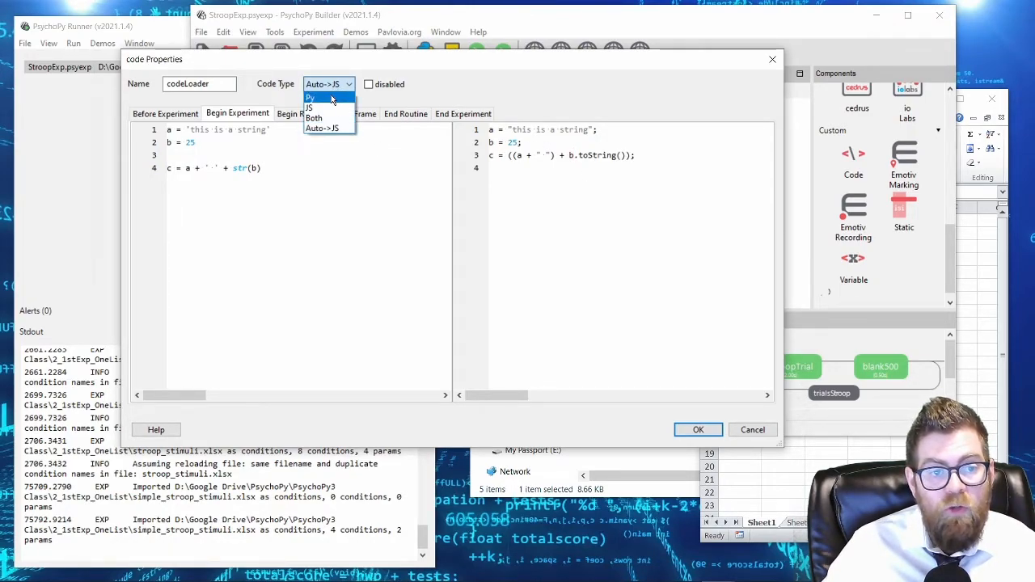
pyautogui.click(332, 99)
pyautogui.click(332, 86)
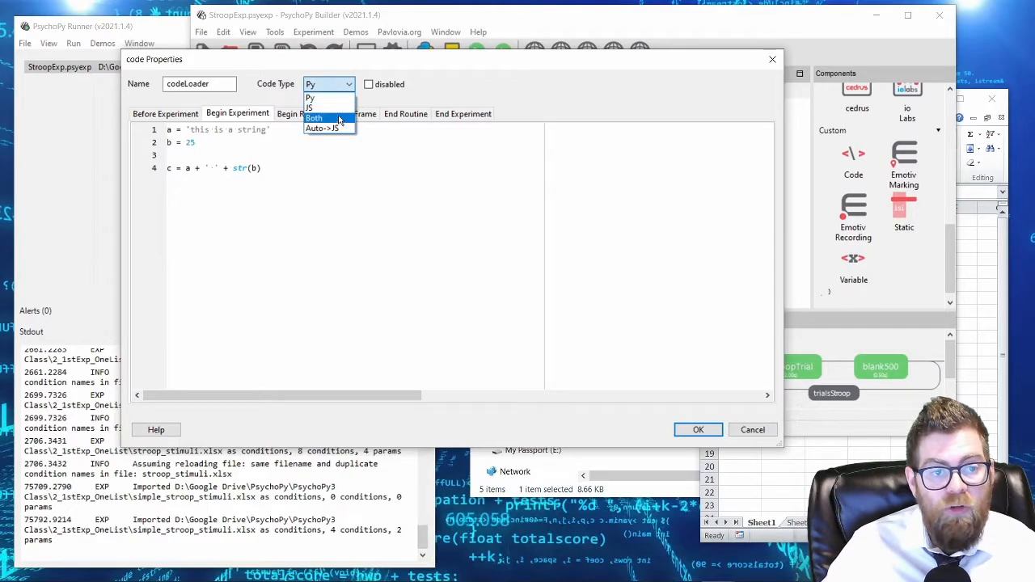
pyautogui.click(339, 107)
pyautogui.click(340, 86)
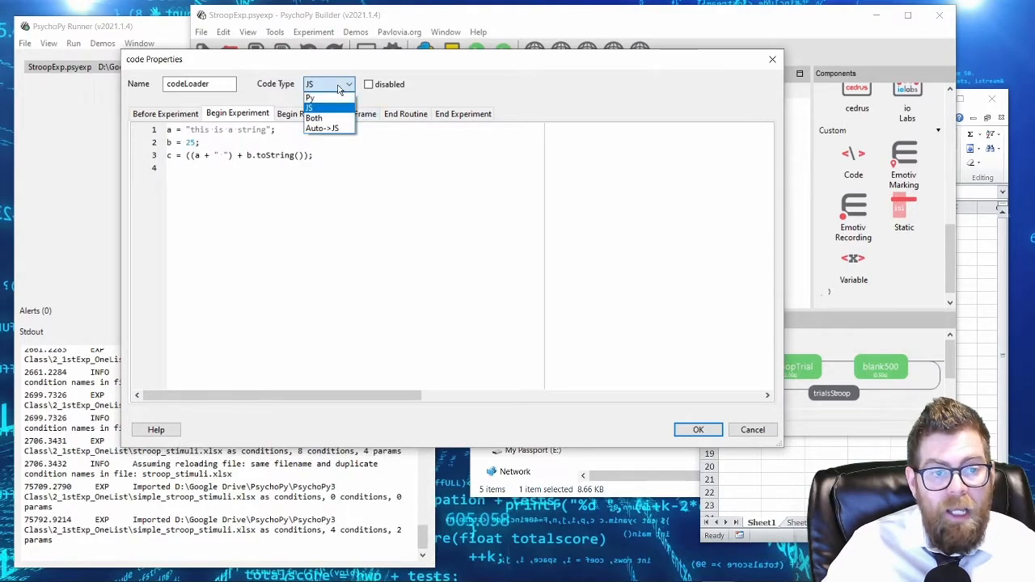
pyautogui.click(317, 118)
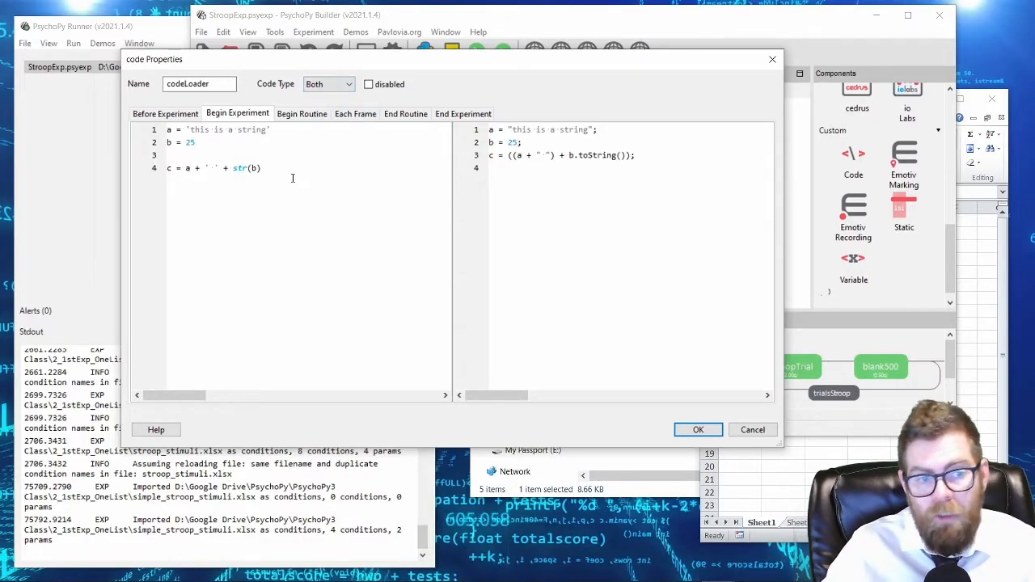
# Step: Add the line d = 'this is a second string' to the Python code, separated by a blank line
pyautogui.press('Return')
pyautogui.press('Return')
pyautogui.write("d = '")
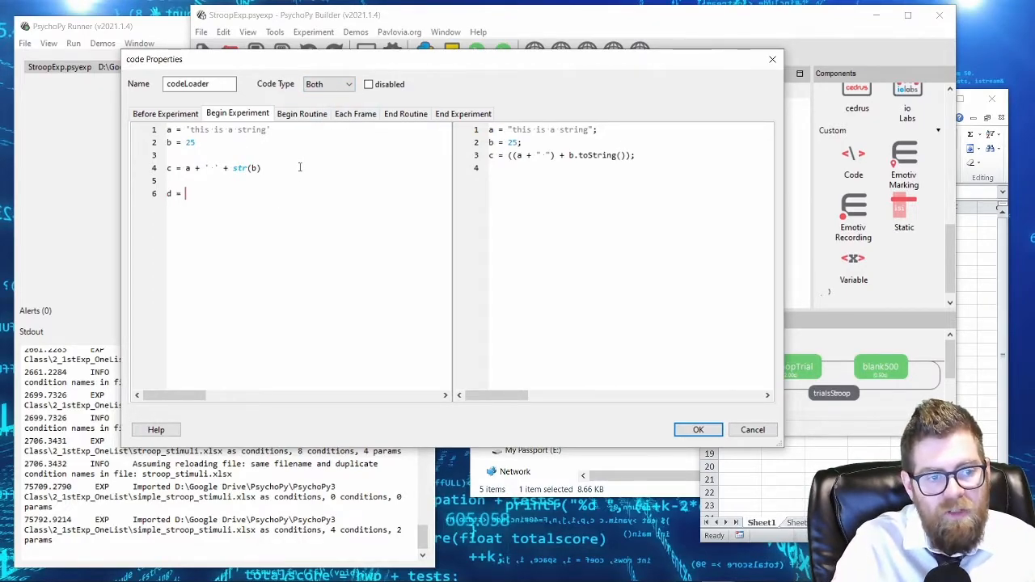
pyautogui.write('this is a sec')
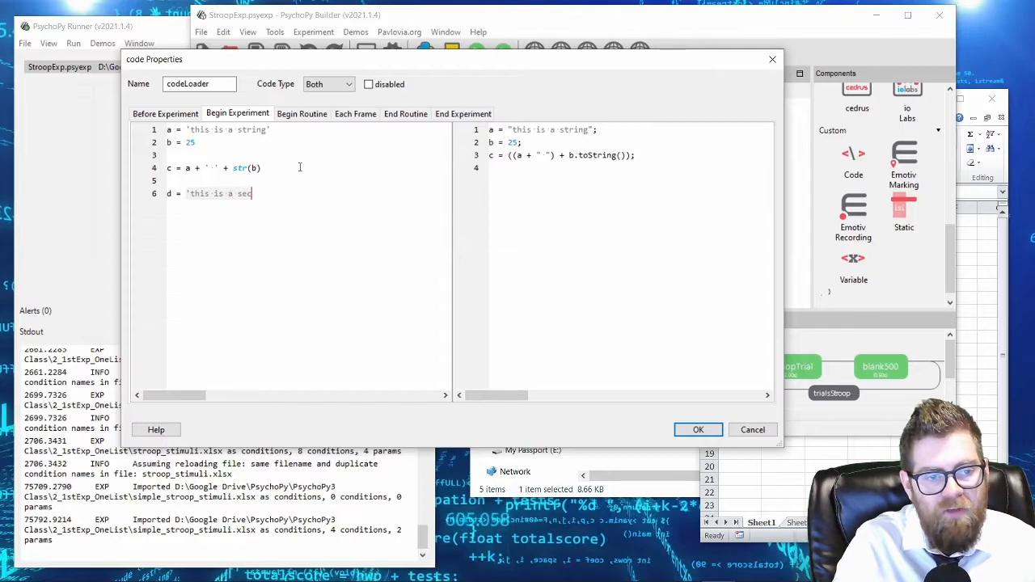
pyautogui.write("ond string'")
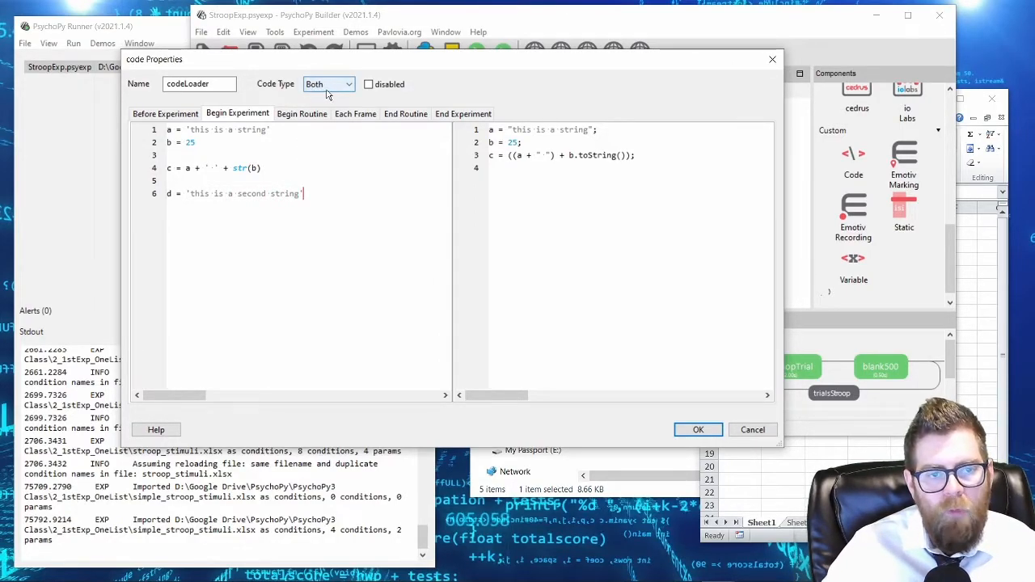
pyautogui.moveTo(169, 129); pyautogui.dragTo(348, 203)
pyautogui.click(413, 199)
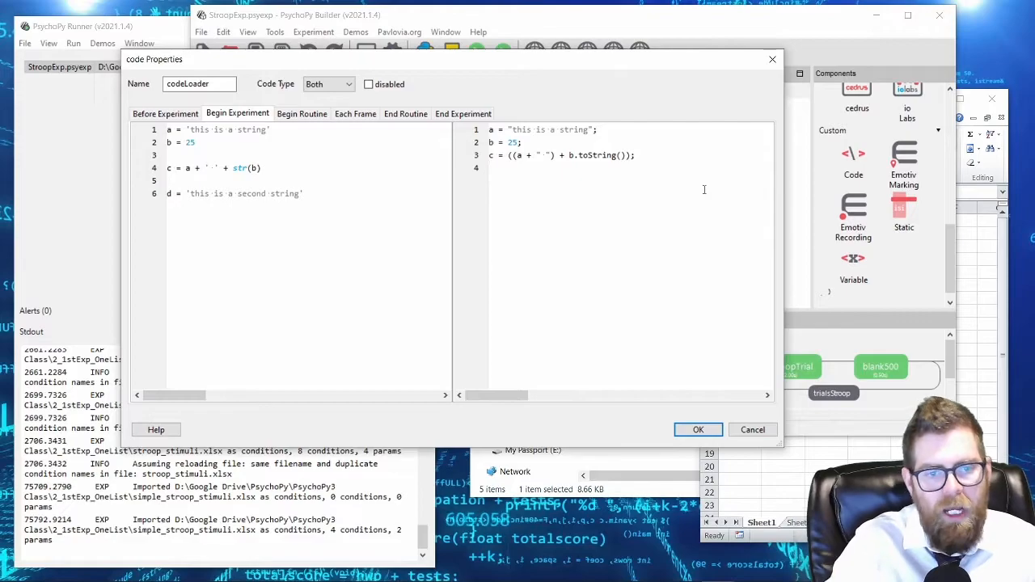
# Step: Add the differing line d = 'this is NOT a string' to the JavaScript code and compare it with the Python line for d
pyautogui.press('Return')
pyautogui.press('Return')
pyautogui.write('d ')
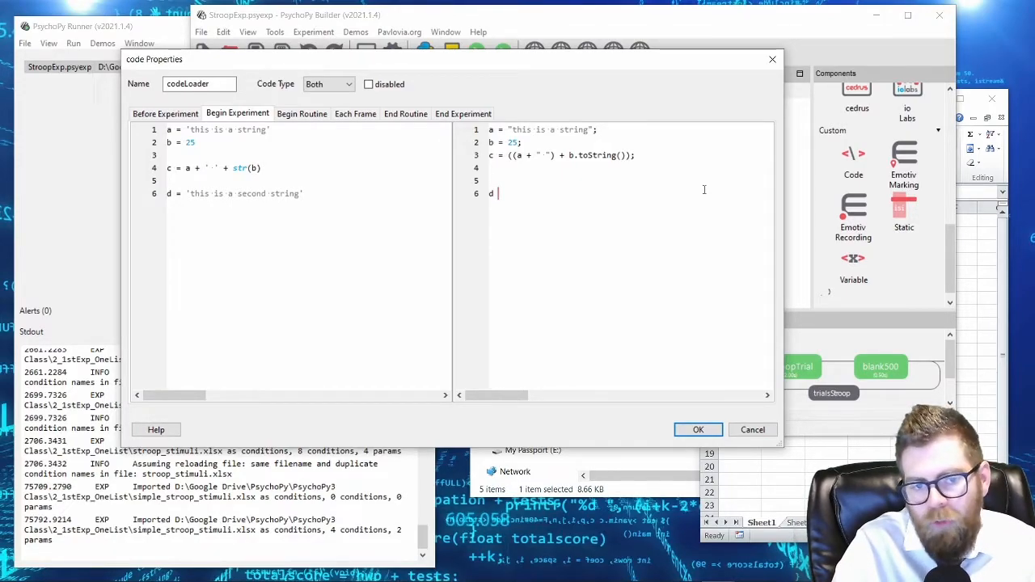
pyautogui.write("= 't")
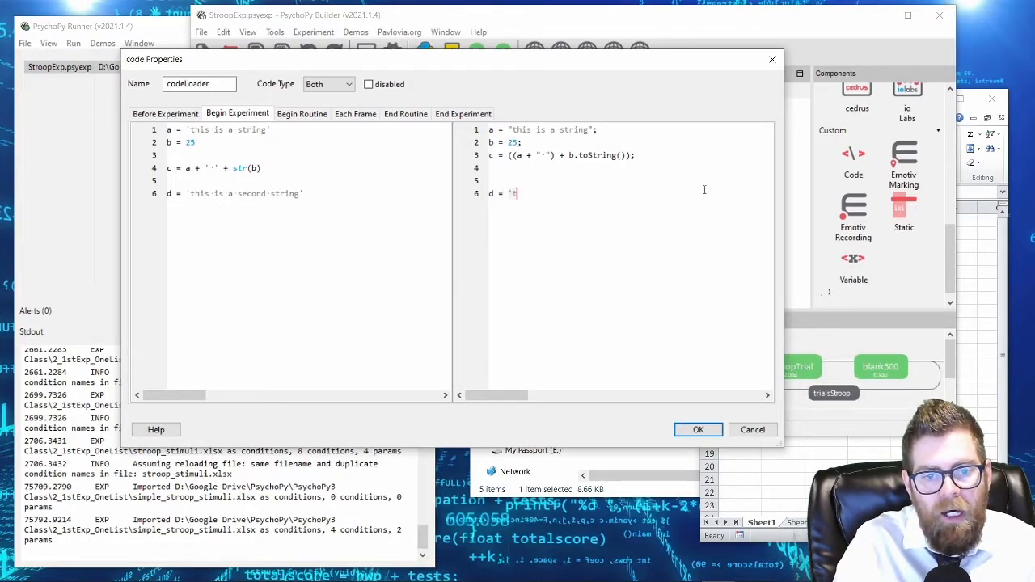
pyautogui.write("his is NOT a string'")
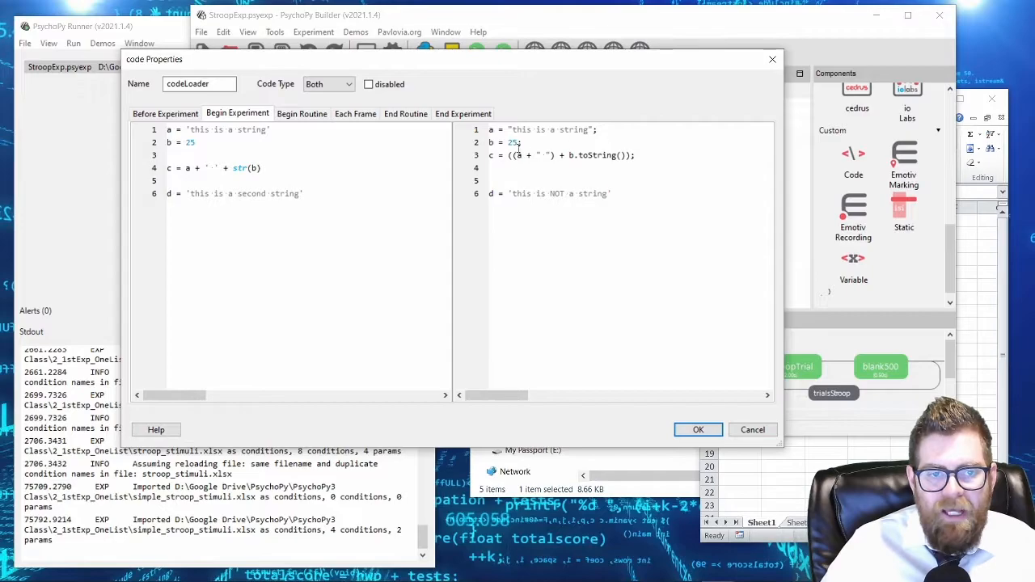
pyautogui.moveTo(307, 193); pyautogui.dragTo(166, 194)
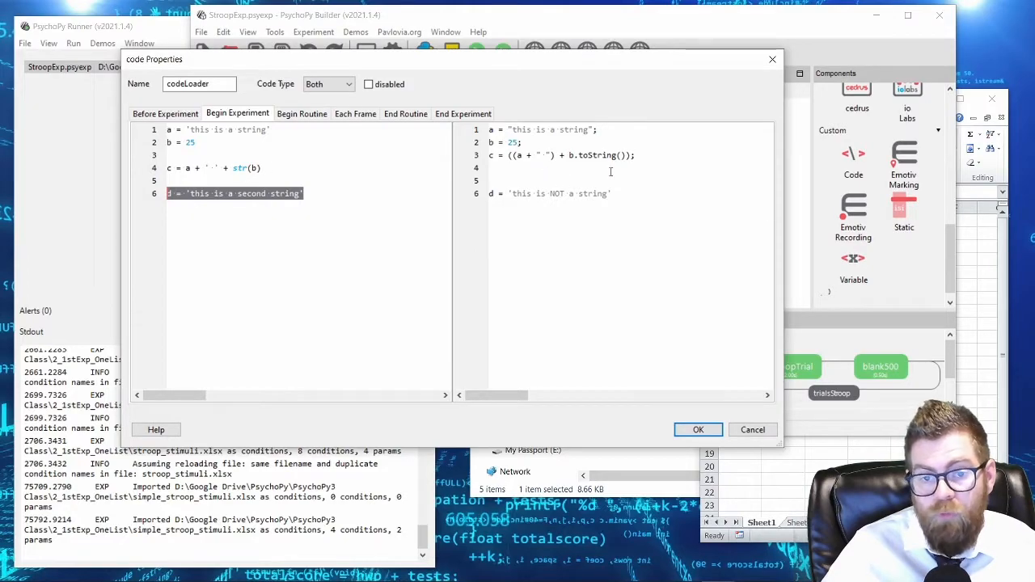
pyautogui.moveTo(621, 193); pyautogui.dragTo(489, 194)
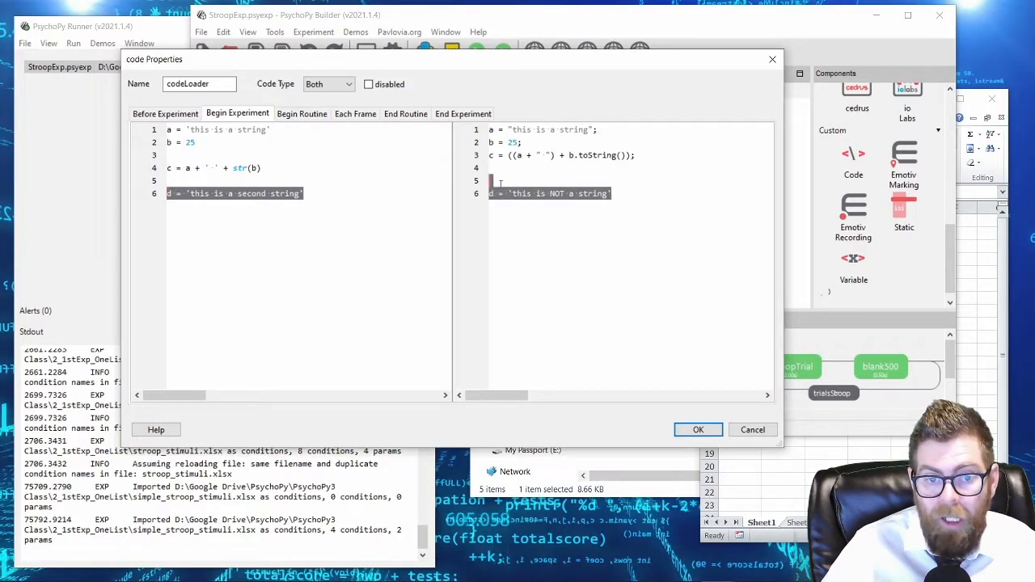
# Step: Set codeLoader's code type to Auto->JS and accept overwriting the existing JavaScript code with the translation
pyautogui.click(337, 86)
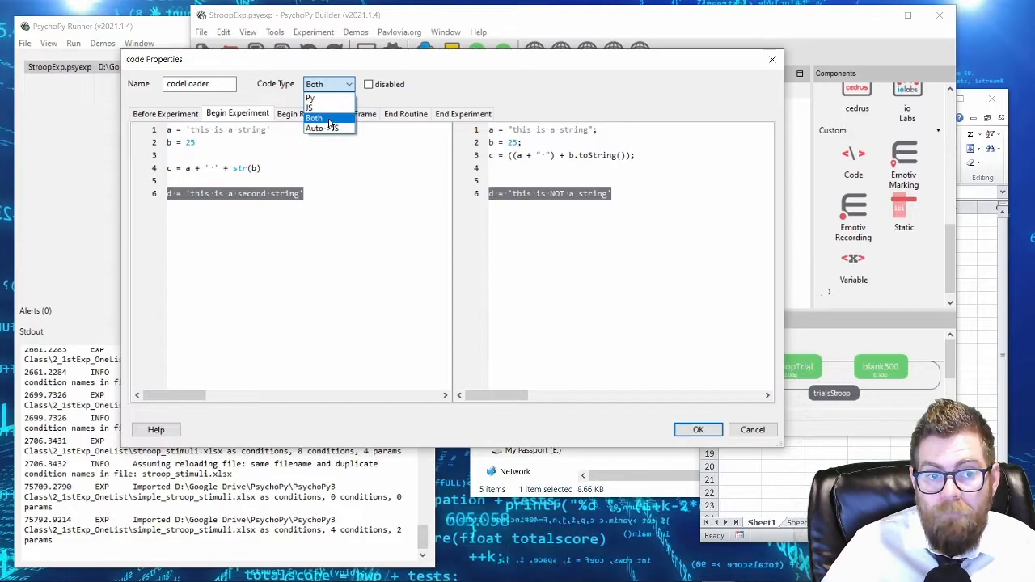
pyautogui.click(330, 123)
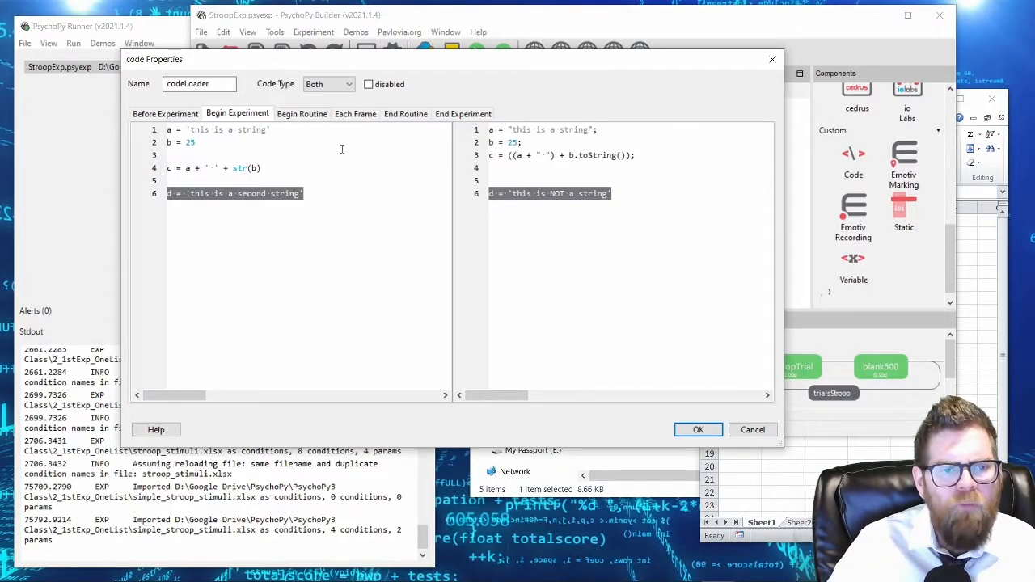
pyautogui.click(340, 84)
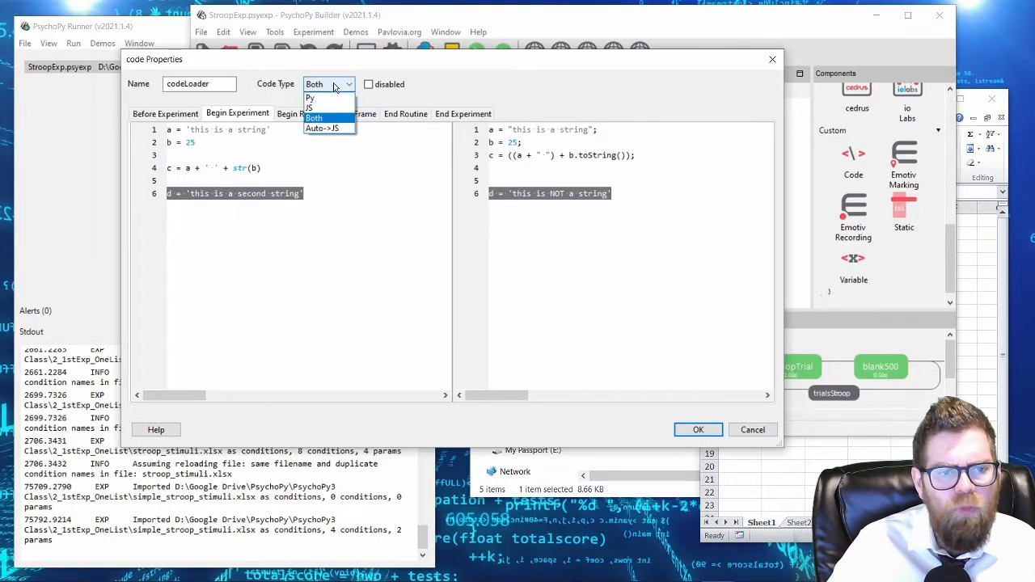
pyautogui.click(327, 131)
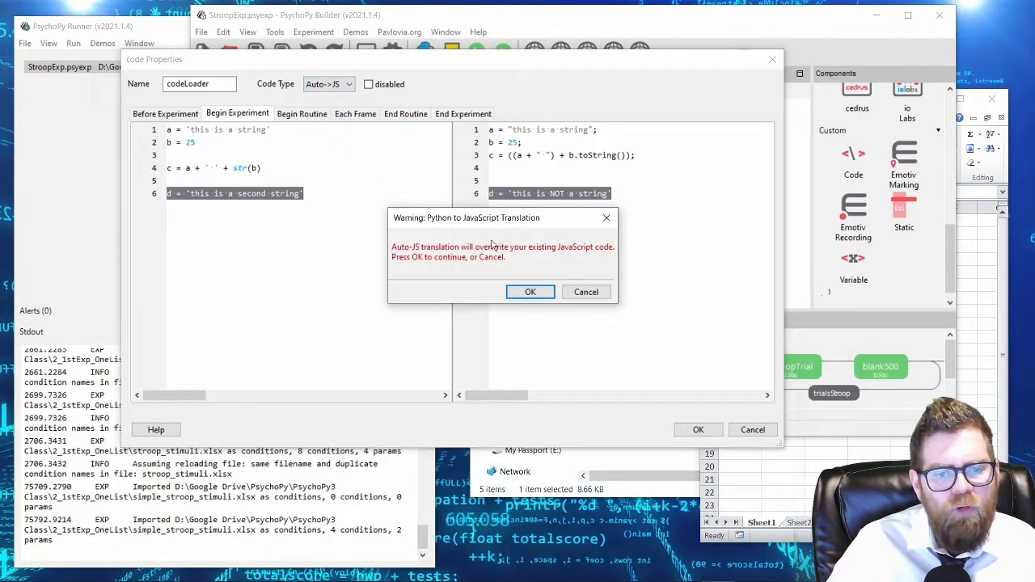
pyautogui.click(526, 290)
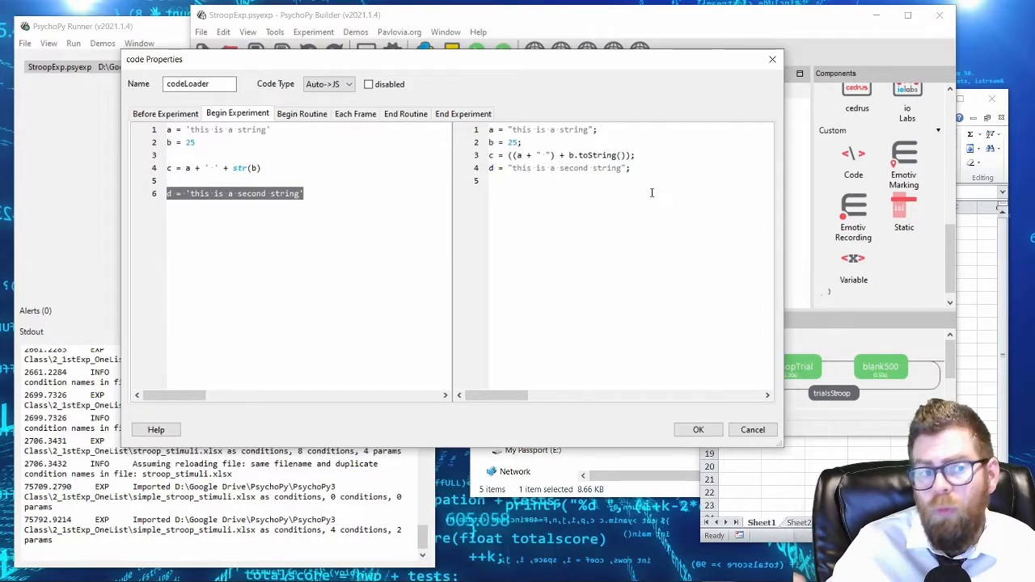
pyautogui.moveTo(629, 165); pyautogui.dragTo(506, 122)
pyautogui.click(673, 161)
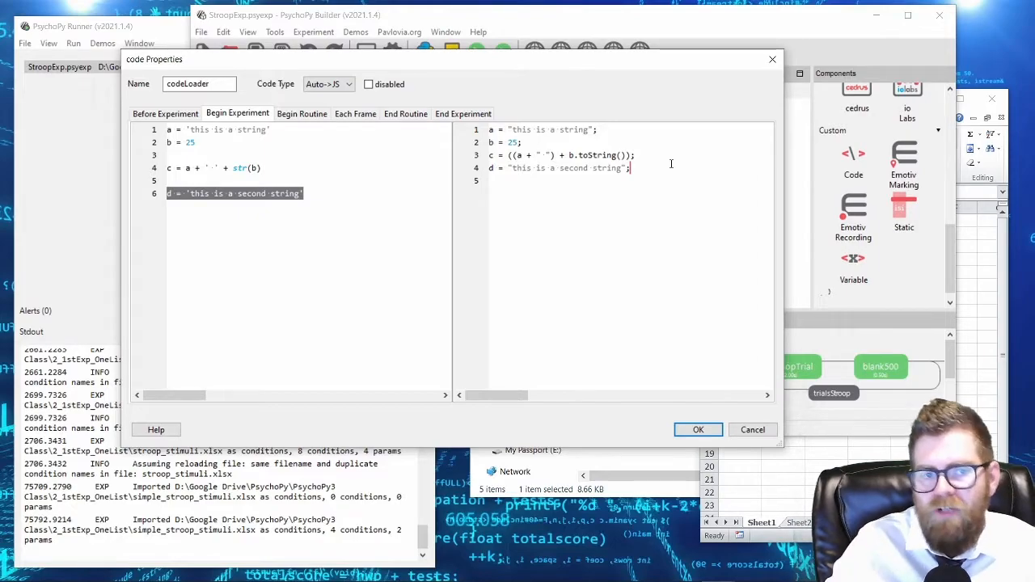
# Step: Switch codeLoader's code type from automatic translation back to Both
pyautogui.click(328, 84)
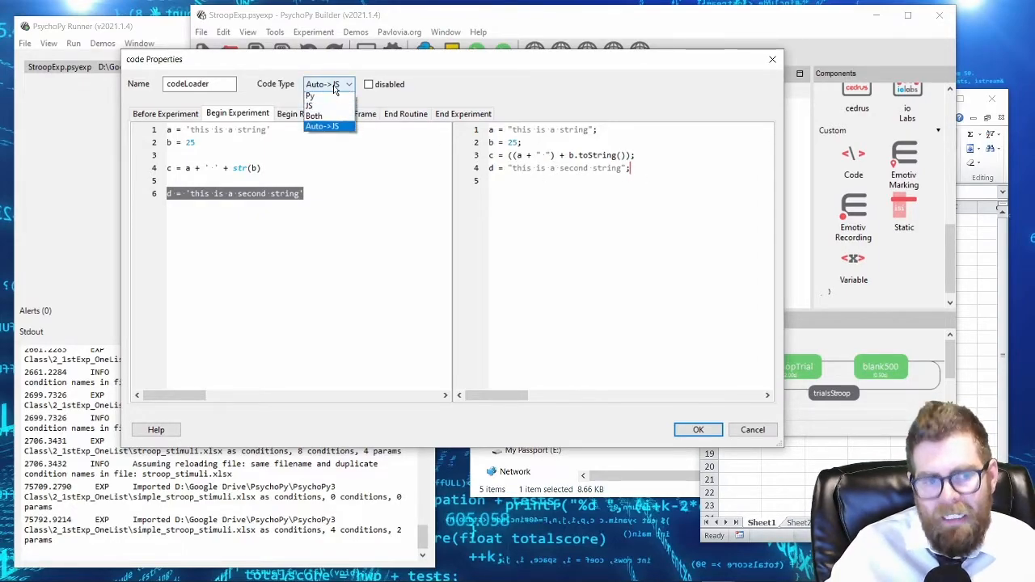
pyautogui.click(322, 121)
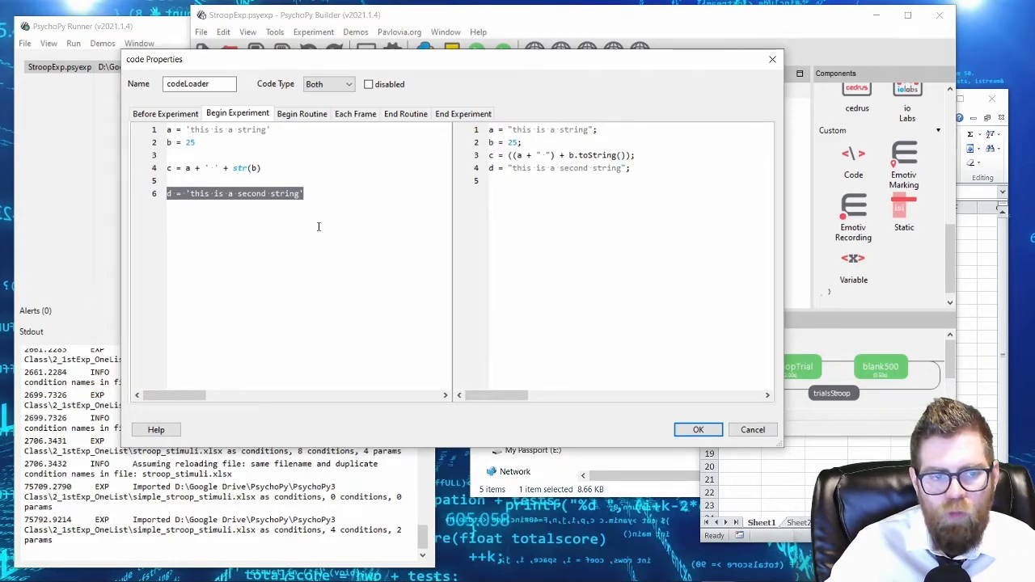
pyautogui.click(334, 180)
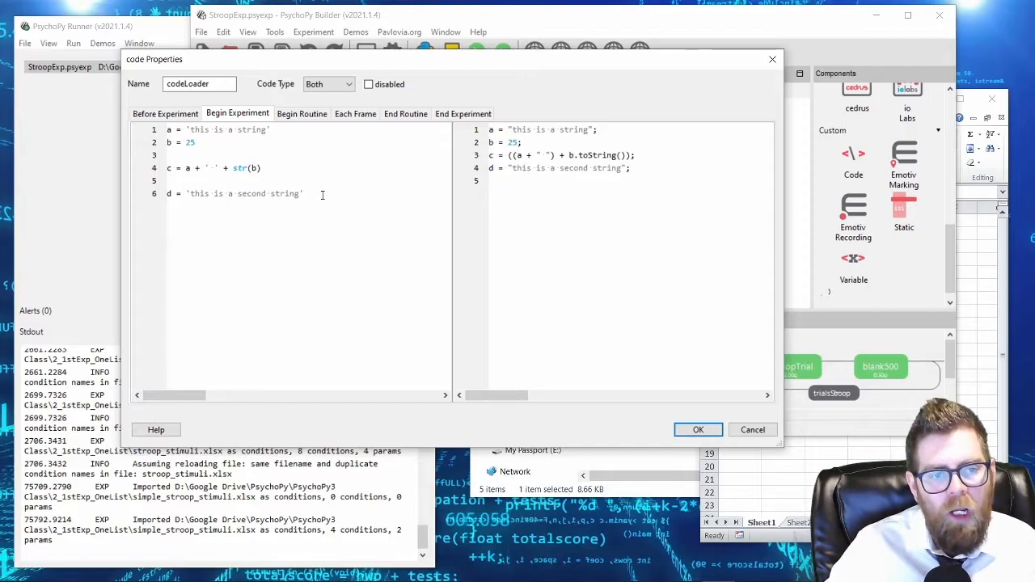
# Step: Switch codeLoader's code type to JS and back to Both, comparing the JavaScript-only view with the paired Python and JavaScript code
pyautogui.click(324, 88)
pyautogui.click(327, 109)
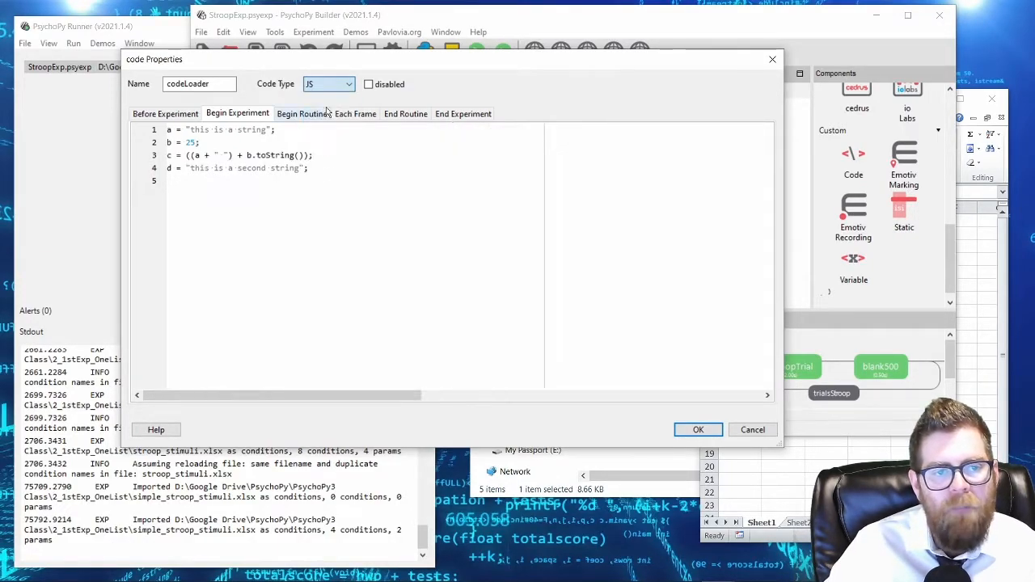
pyautogui.click(331, 84)
pyautogui.click(330, 115)
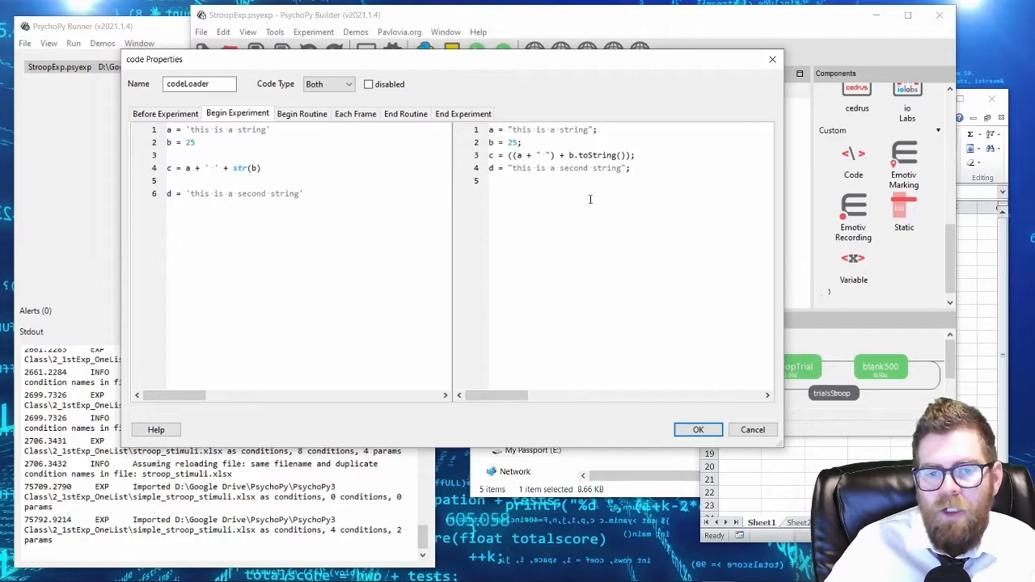
pyautogui.moveTo(489, 180); pyautogui.dragTo(506, 129)
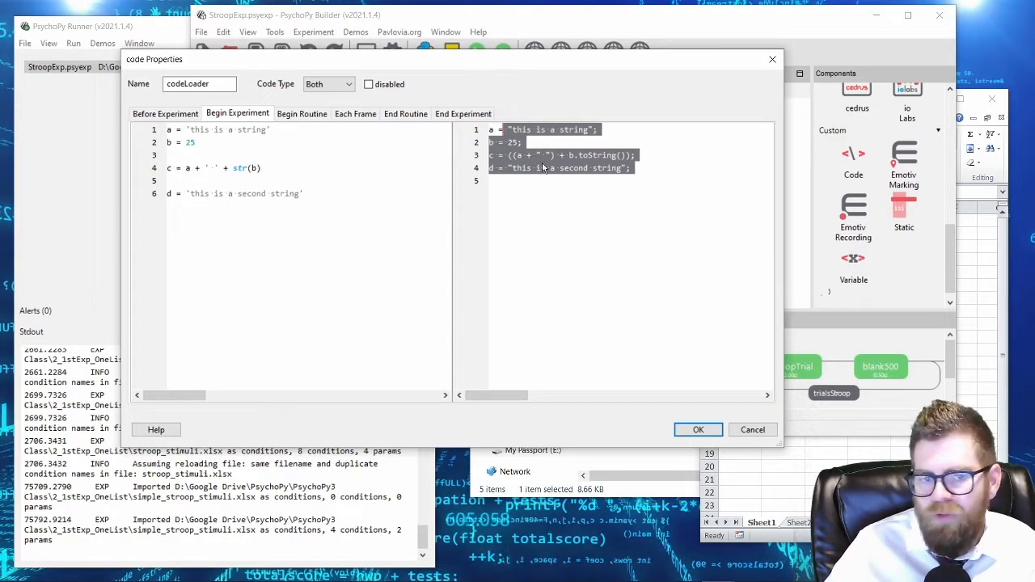
pyautogui.moveTo(307, 205); pyautogui.dragTo(166, 127)
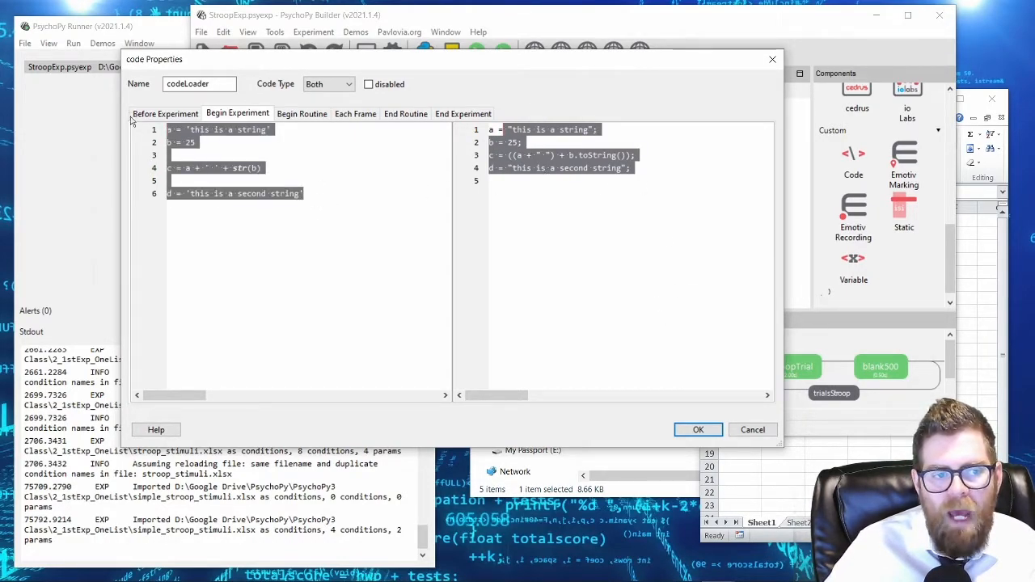
pyautogui.click(327, 85)
pyautogui.click(330, 110)
pyautogui.click(335, 84)
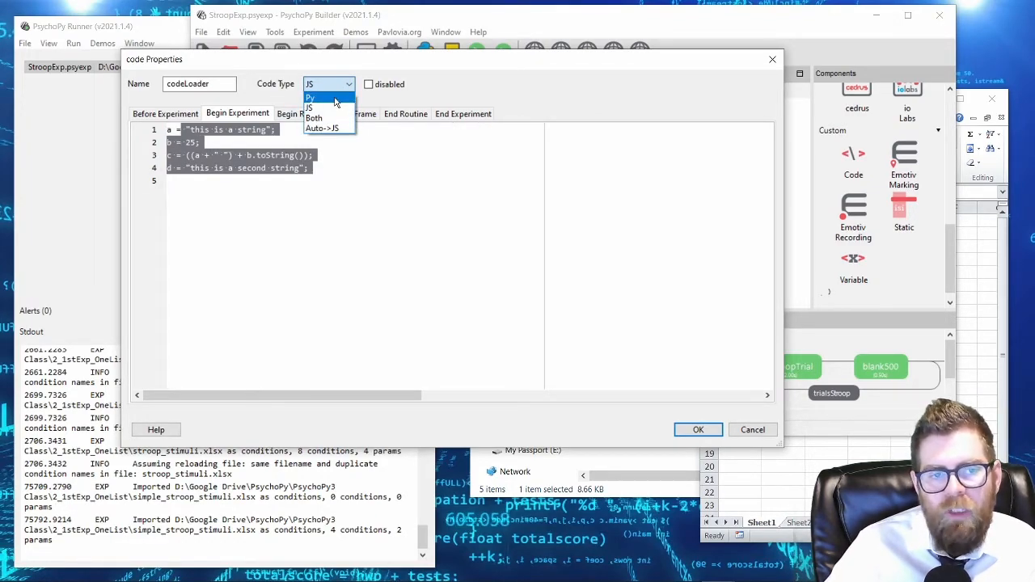
pyautogui.click(336, 118)
pyautogui.moveTo(304, 194); pyautogui.dragTo(167, 129)
# Step: Set codeLoader's code type to Auto->JS and compare the Python code with its JavaScript translation
pyautogui.click(348, 84)
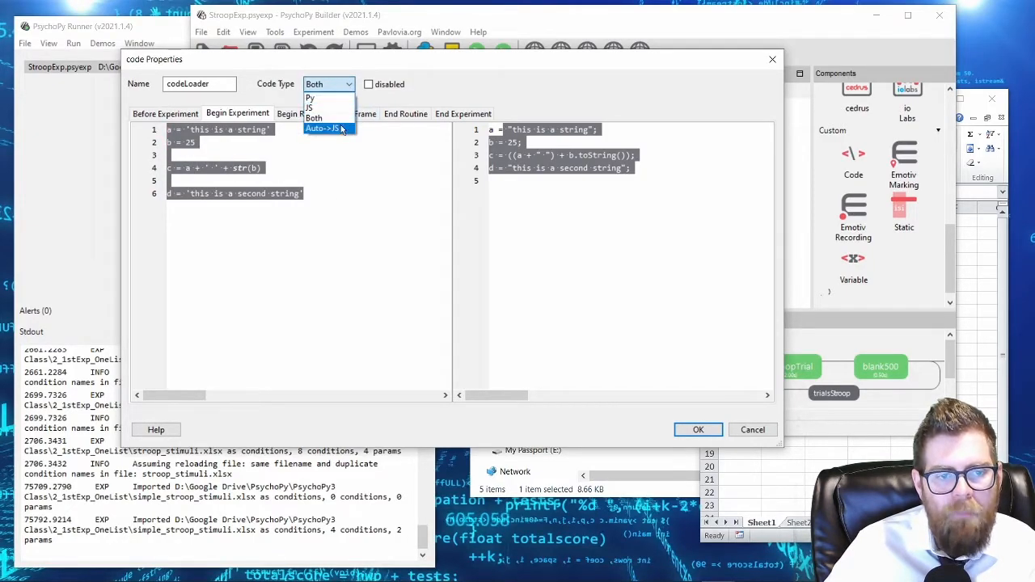
pyautogui.click(340, 128)
pyautogui.moveTo(628, 168); pyautogui.dragTo(513, 113)
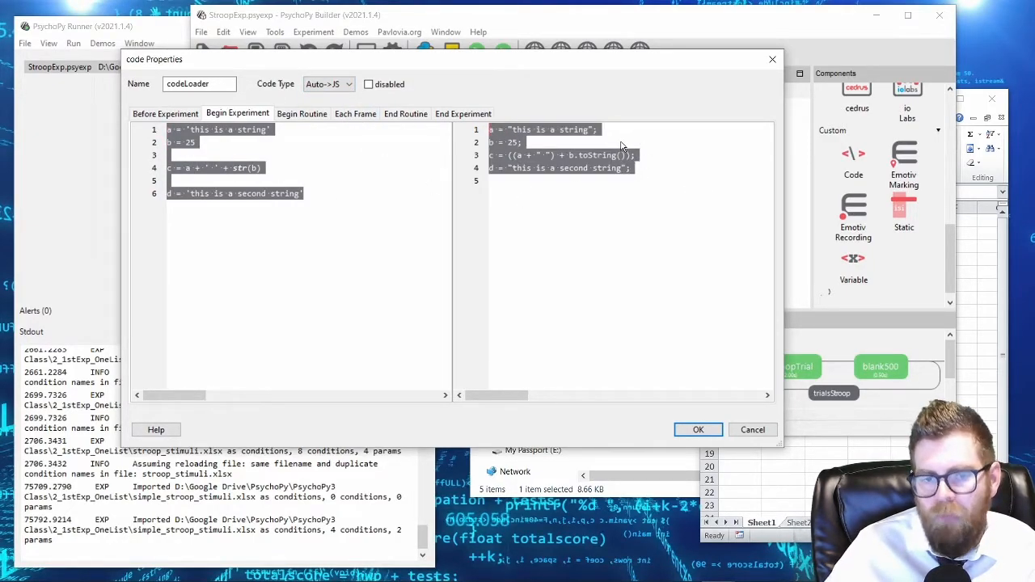
pyautogui.click(314, 223)
pyautogui.moveTo(328, 217); pyautogui.dragTo(115, 127)
pyautogui.click(380, 220)
pyautogui.click(653, 177)
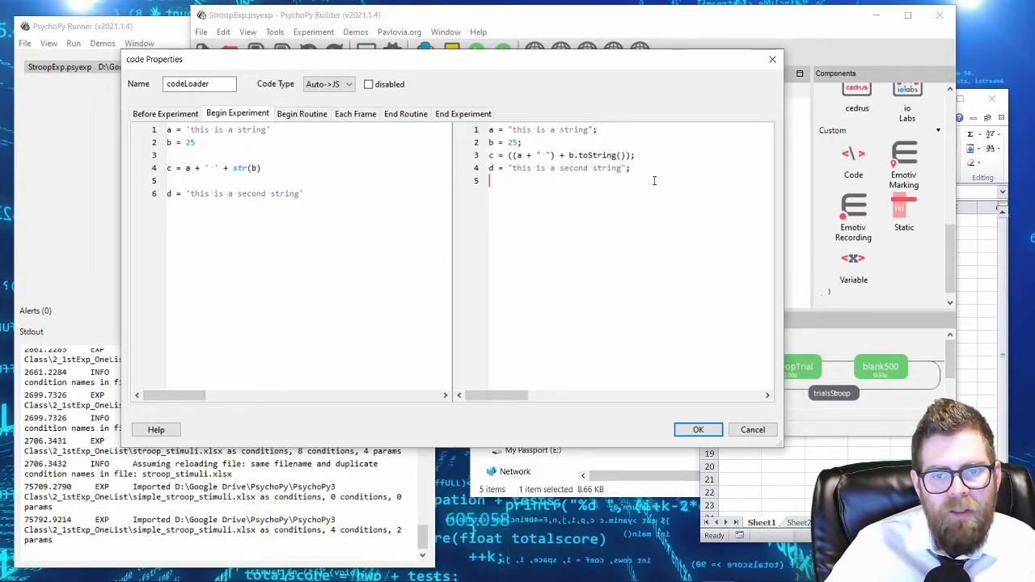
# Step: Review the available code types and both code versions, keeping codeLoader on Auto->JS
pyautogui.click(315, 90)
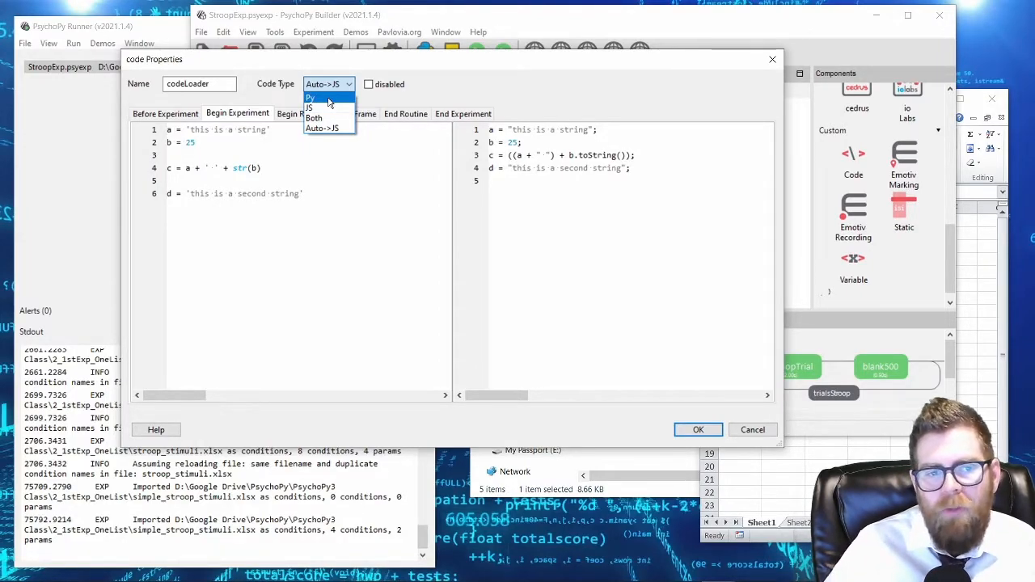
pyautogui.click(322, 128)
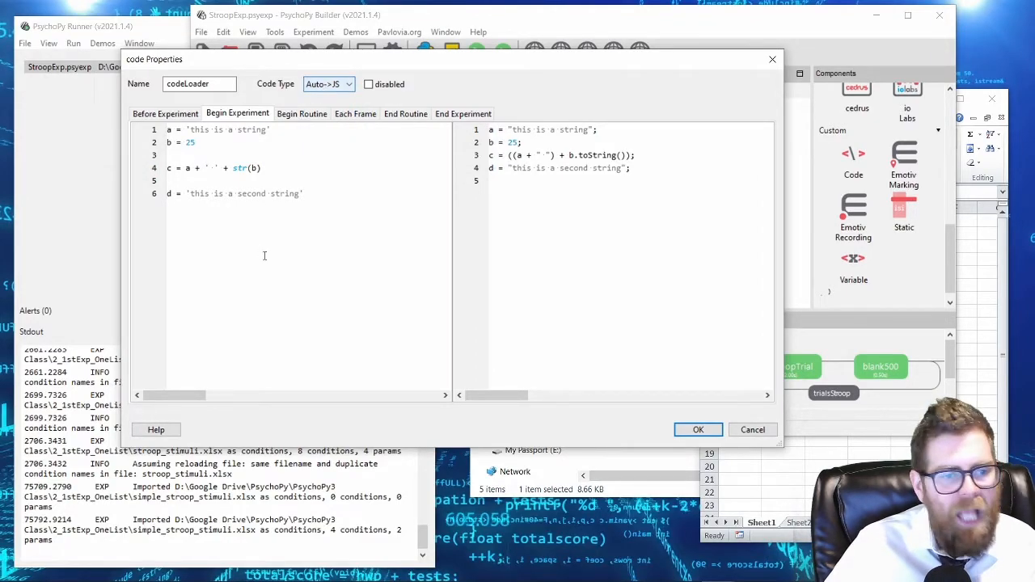
pyautogui.moveTo(321, 191); pyautogui.dragTo(167, 130)
pyautogui.moveTo(670, 176); pyautogui.dragTo(484, 105)
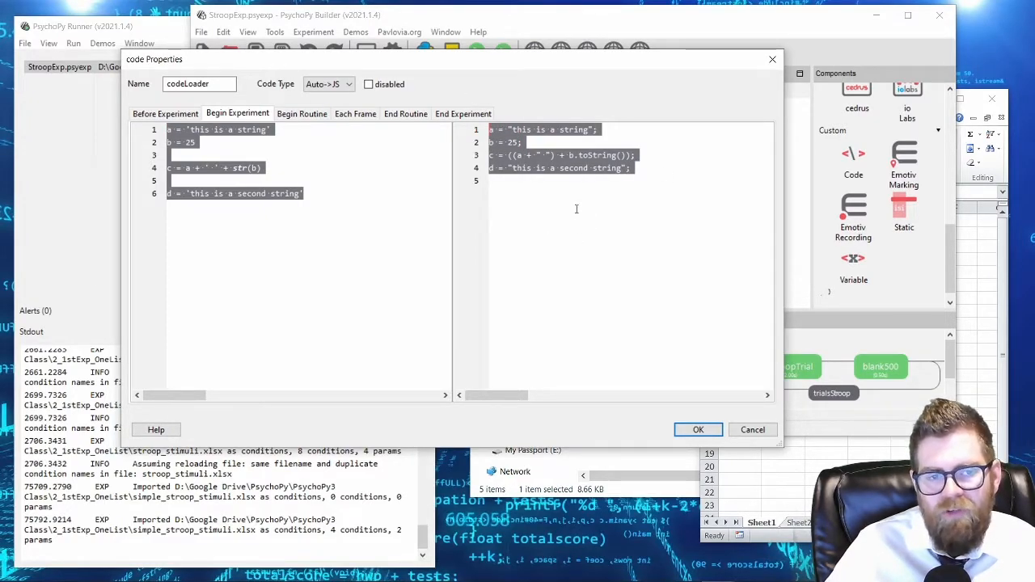
pyautogui.click(331, 84)
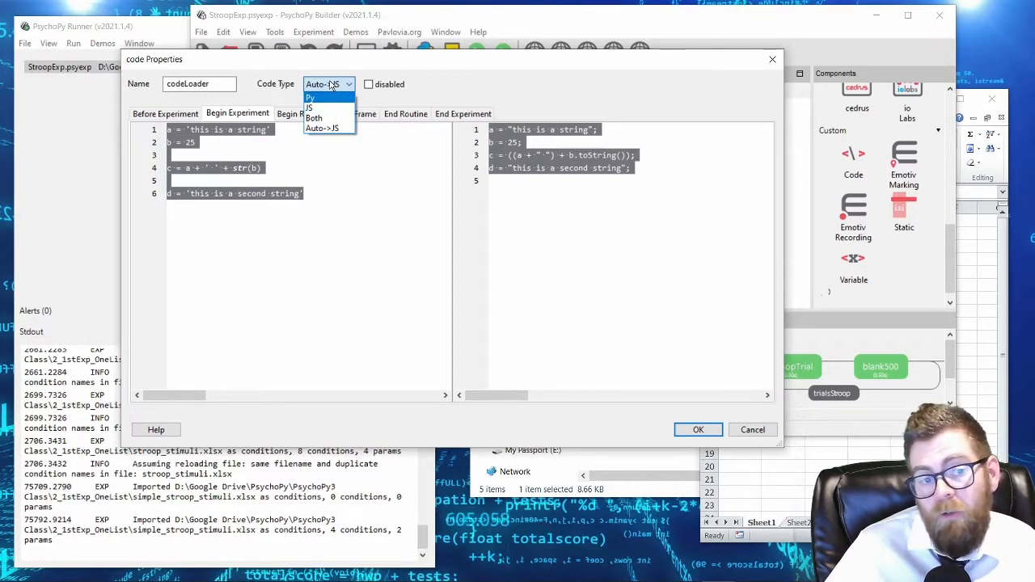
pyautogui.click(332, 84)
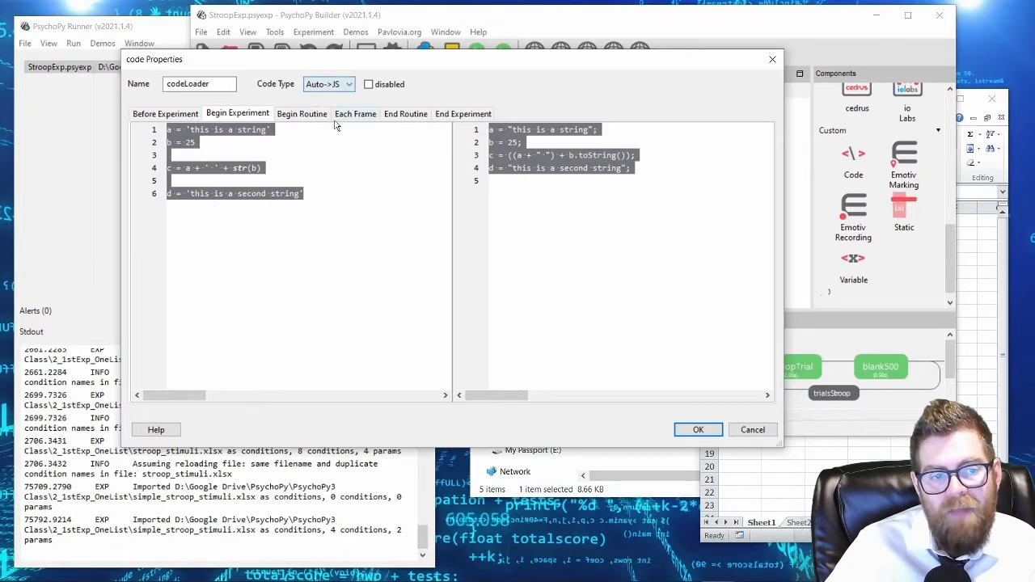
pyautogui.click(330, 199)
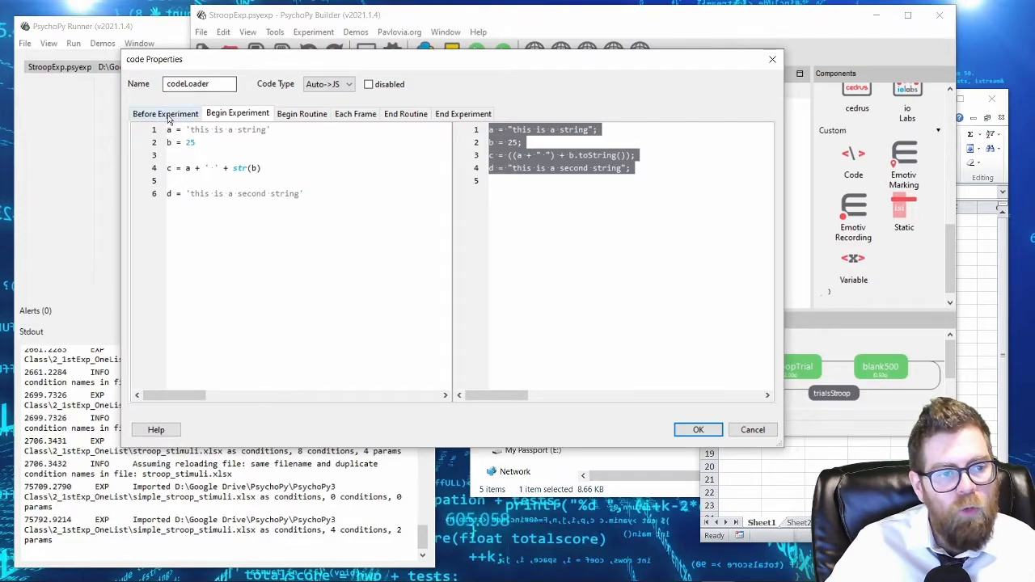
# Step: Look through codeLoader's code sections from Begin Routine to End Experiment, then return to Before Experiment
pyautogui.click(295, 114)
pyautogui.click(368, 114)
pyautogui.click(406, 114)
pyautogui.click(448, 117)
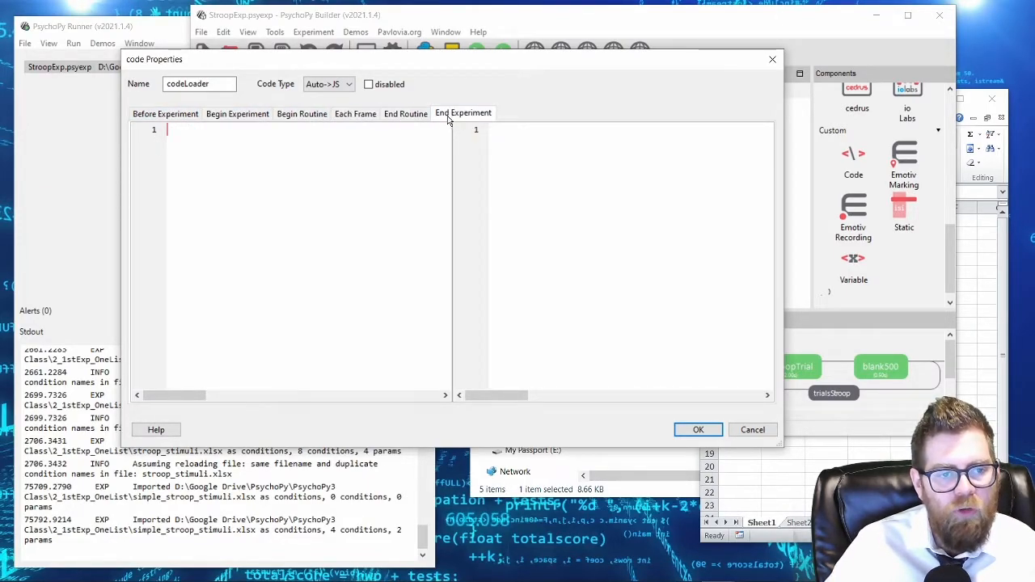
pyautogui.click(312, 116)
pyautogui.click(226, 113)
pyautogui.click(174, 114)
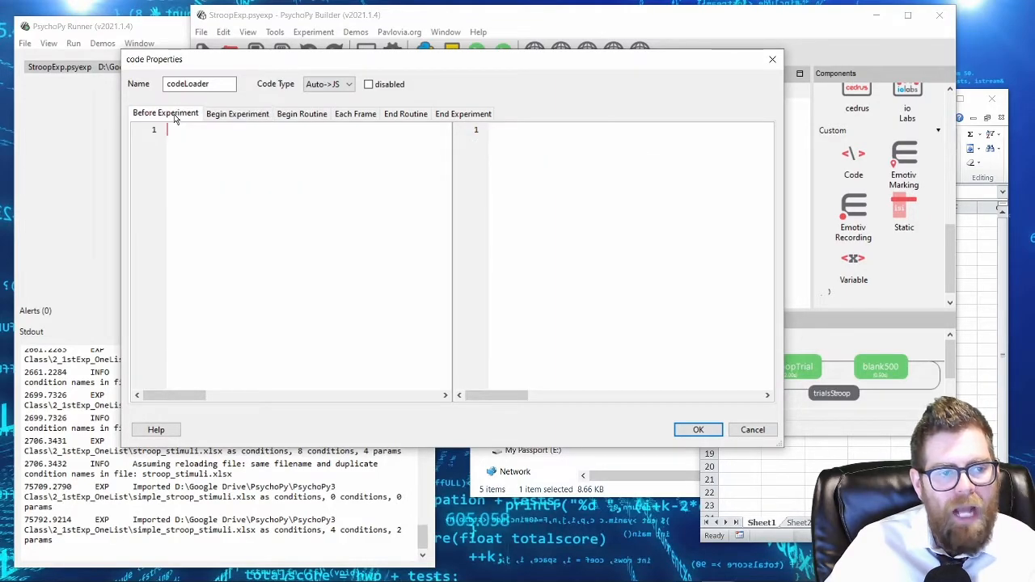
# Step: Examine the Before Experiment, Begin Experiment and Begin Routine sections, with the code properties dialog moved aside to uncover the stimulusLoader flow
pyautogui.moveTo(267, 63); pyautogui.dragTo(460, 150)
pyautogui.click(365, 211)
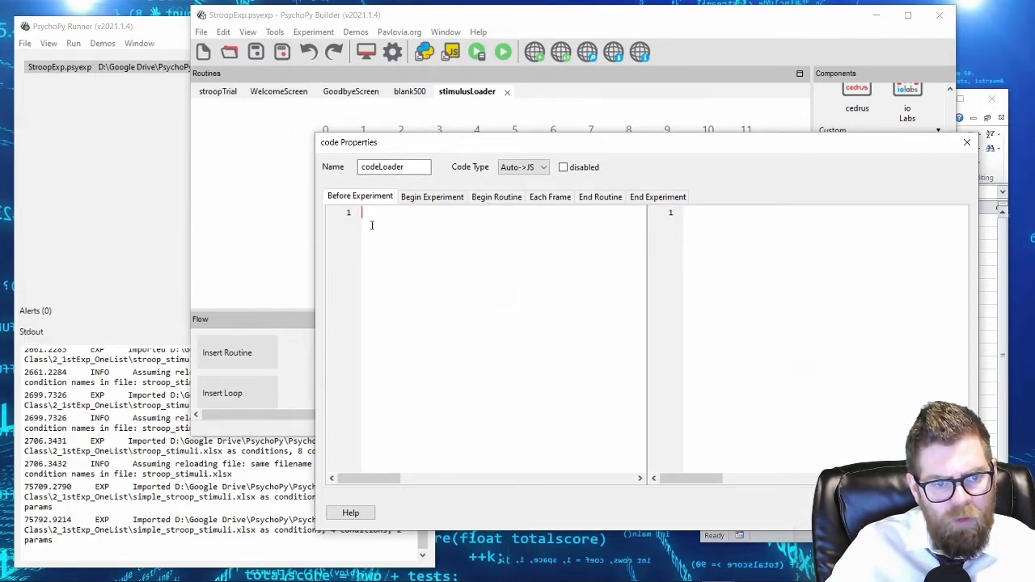
pyautogui.click(428, 197)
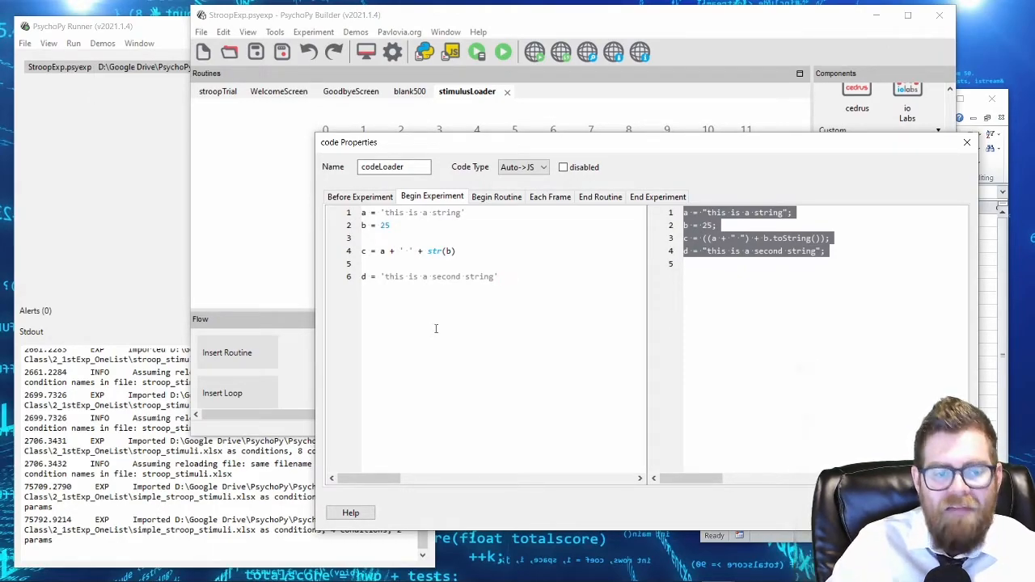
pyautogui.moveTo(420, 143); pyautogui.dragTo(590, 135)
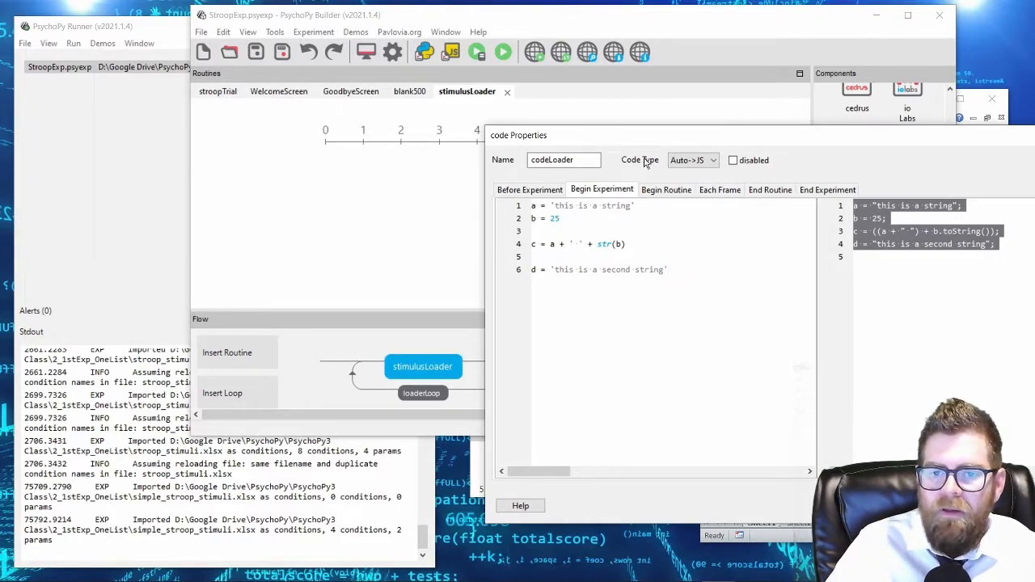
pyautogui.click(661, 190)
pyautogui.moveTo(655, 139); pyautogui.dragTo(743, 191)
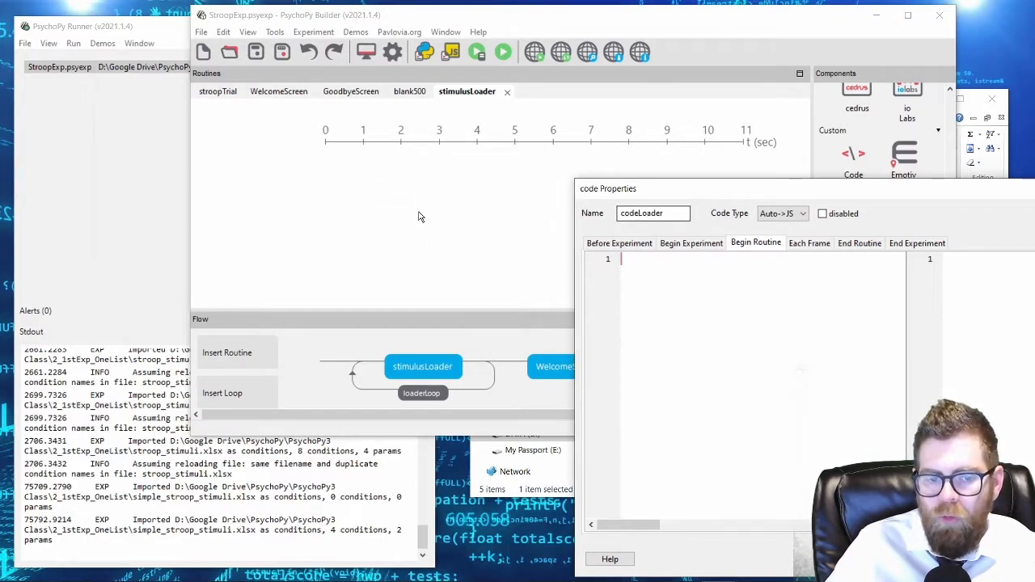
# Step: Examine the Each Frame, End Routine and End Experiment sections of codeLoader in relation to the stimulusLoader loop
pyautogui.click(797, 244)
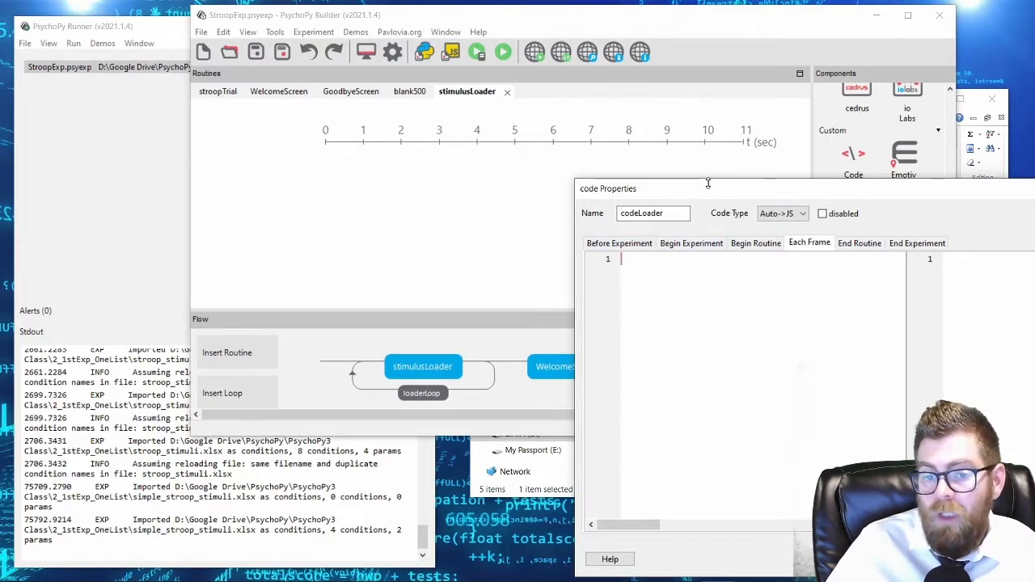
pyautogui.moveTo(707, 184); pyautogui.dragTo(697, 206)
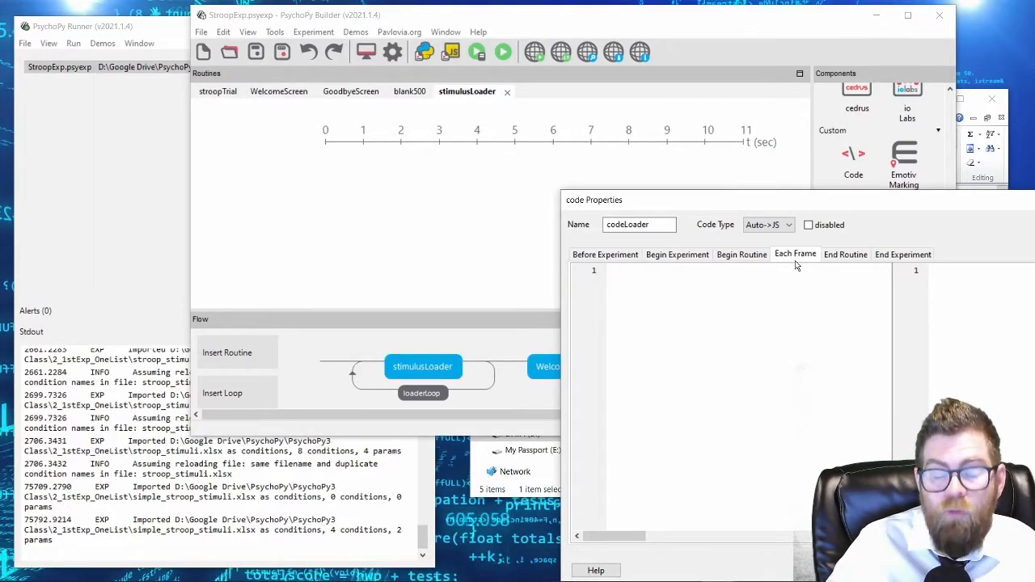
pyautogui.moveTo(791, 208); pyautogui.dragTo(700, 171)
pyautogui.click(748, 217)
pyautogui.moveTo(562, 167); pyautogui.dragTo(650, 183)
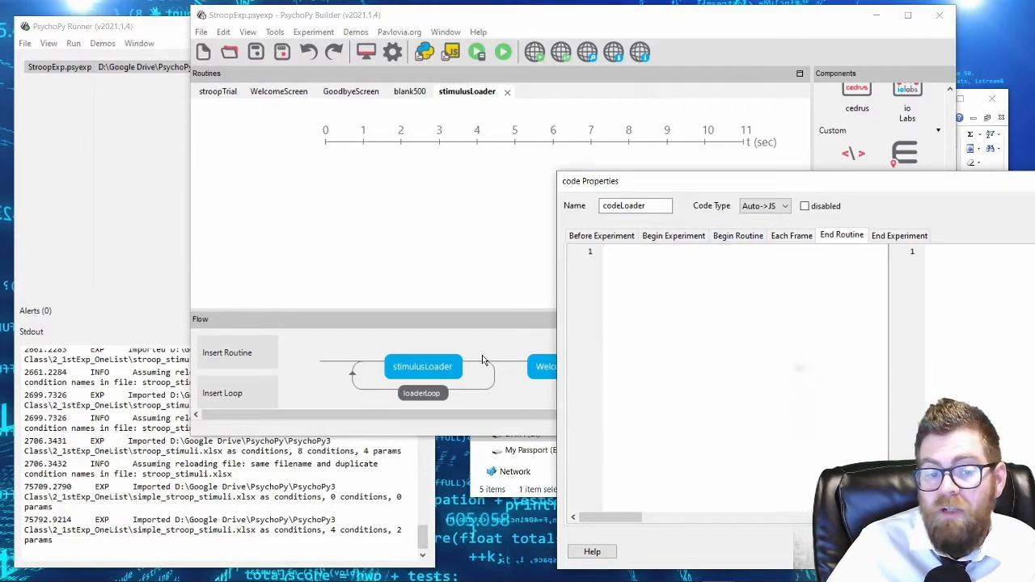
pyautogui.click(873, 235)
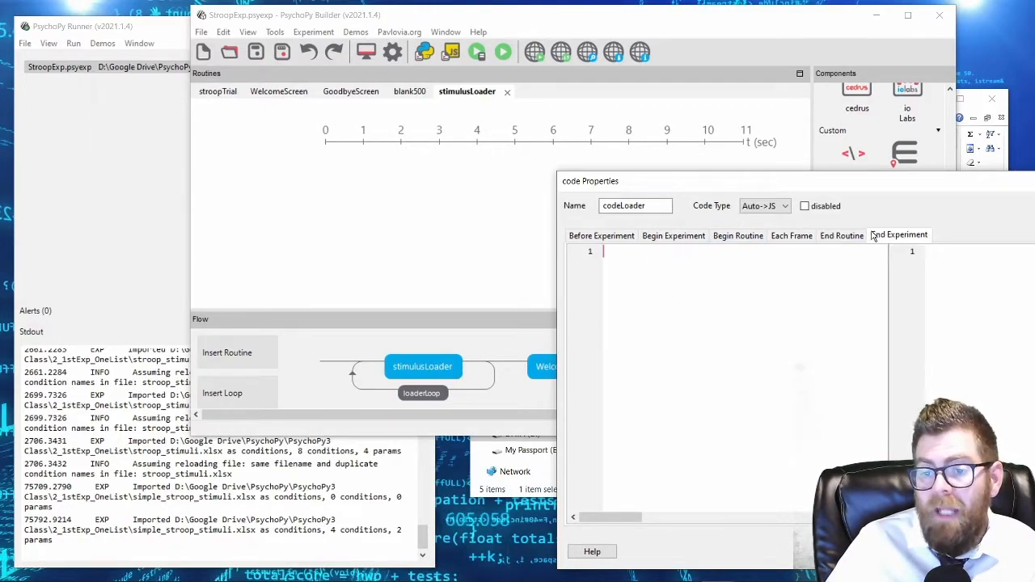
pyautogui.moveTo(885, 192); pyautogui.dragTo(409, 133)
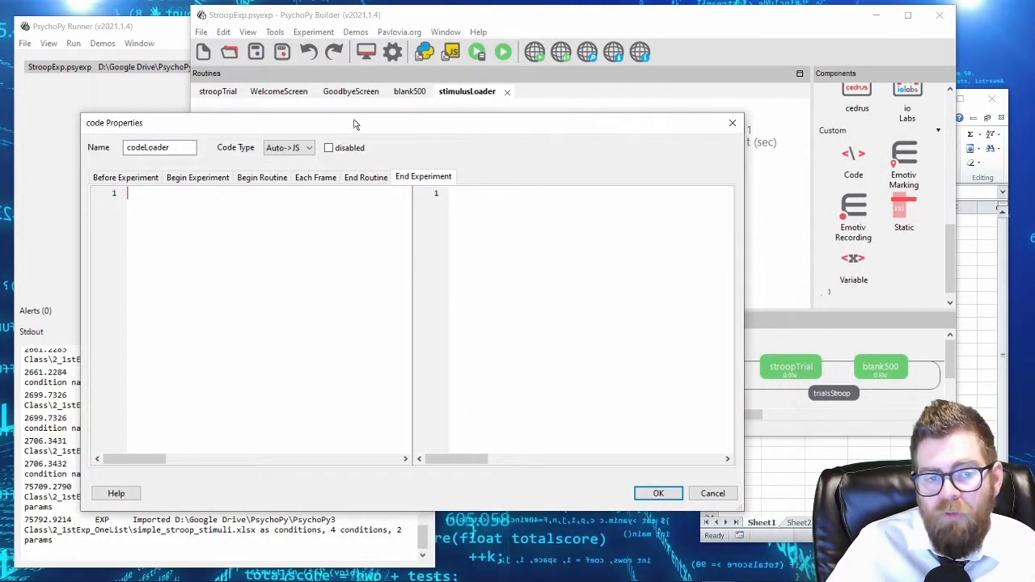
pyautogui.moveTo(338, 132); pyautogui.dragTo(455, 145)
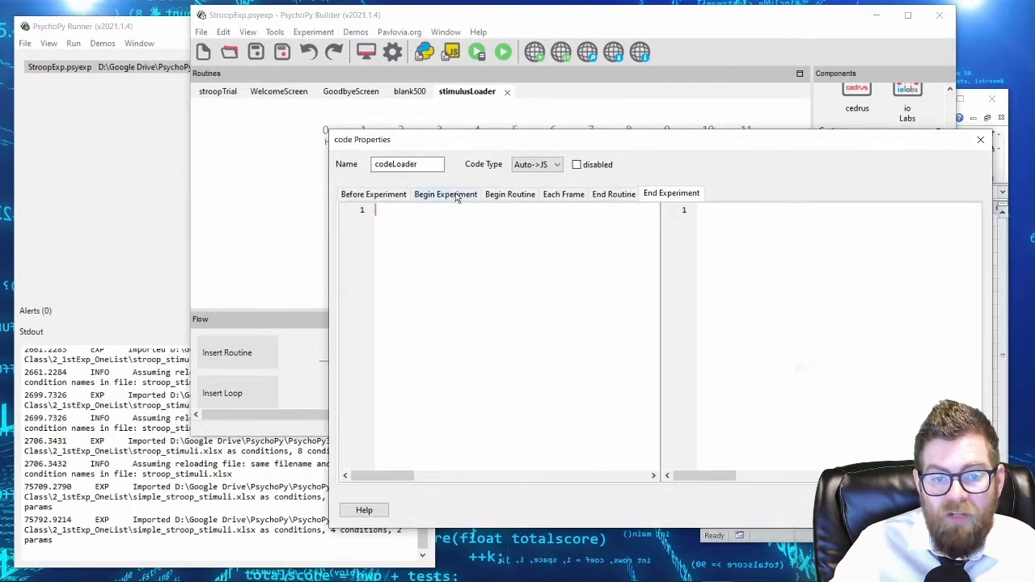
# Step: Delete all the demonstration code from codeLoader's Begin Experiment section
pyautogui.click(454, 197)
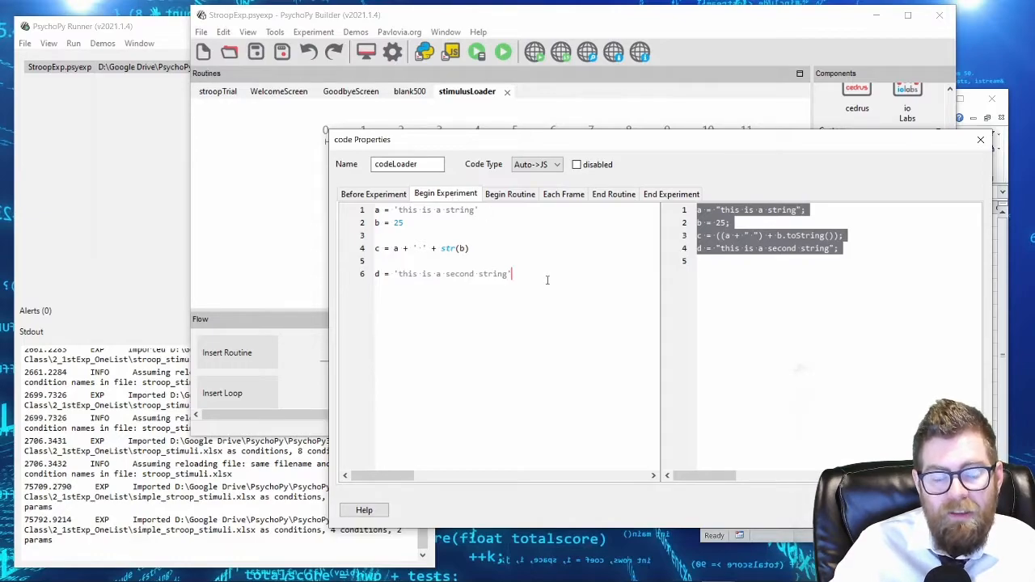
pyautogui.moveTo(546, 279); pyautogui.dragTo(293, 192)
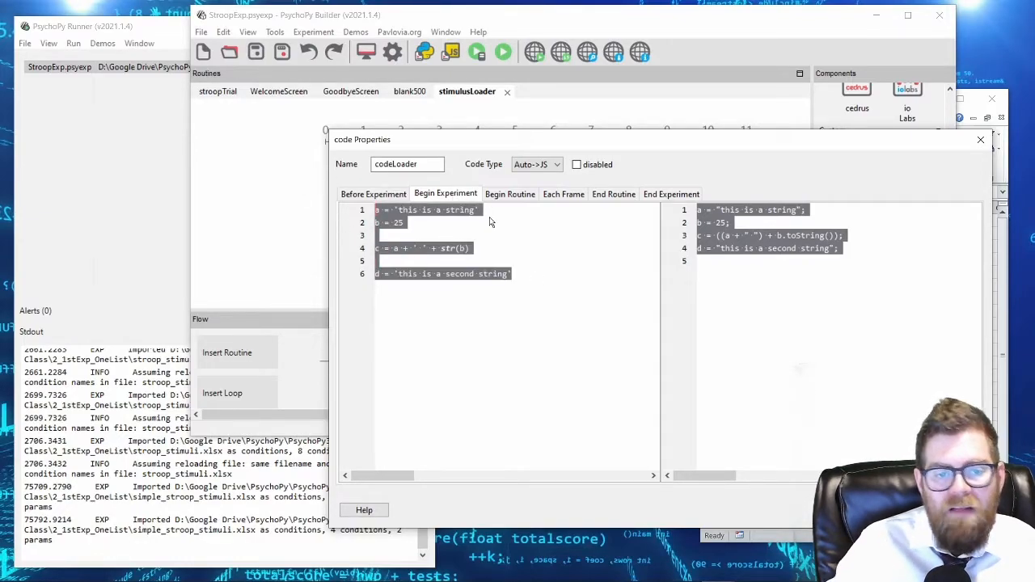
pyautogui.press('Delete')
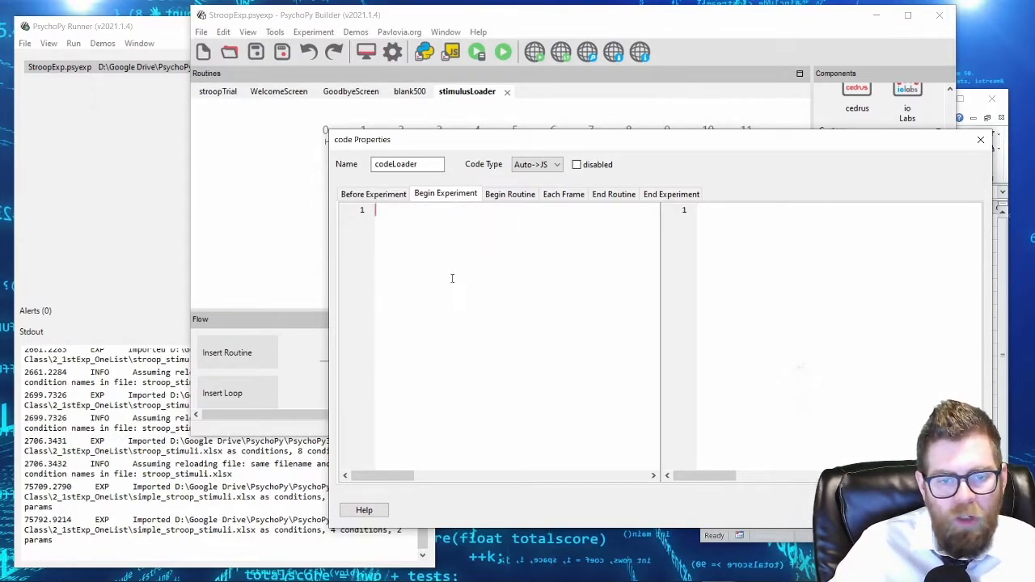
# Step: Check codeLoader's Begin Routine section and accept the component's properties to add it to stimulusLoader
pyautogui.moveTo(434, 142); pyautogui.dragTo(577, 152)
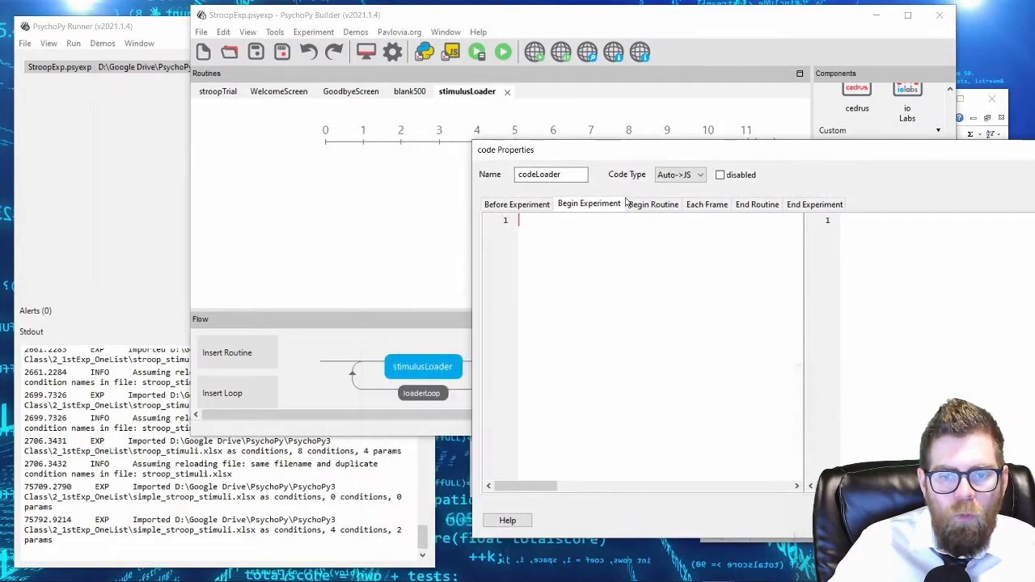
pyautogui.click(651, 203)
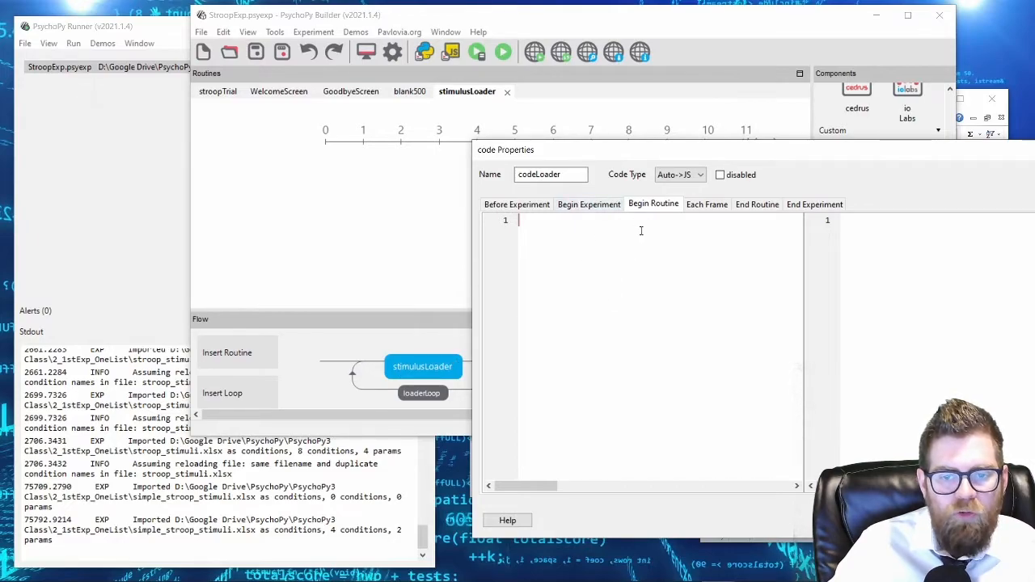
pyautogui.moveTo(791, 153); pyautogui.dragTo(475, 82)
pyautogui.click(734, 449)
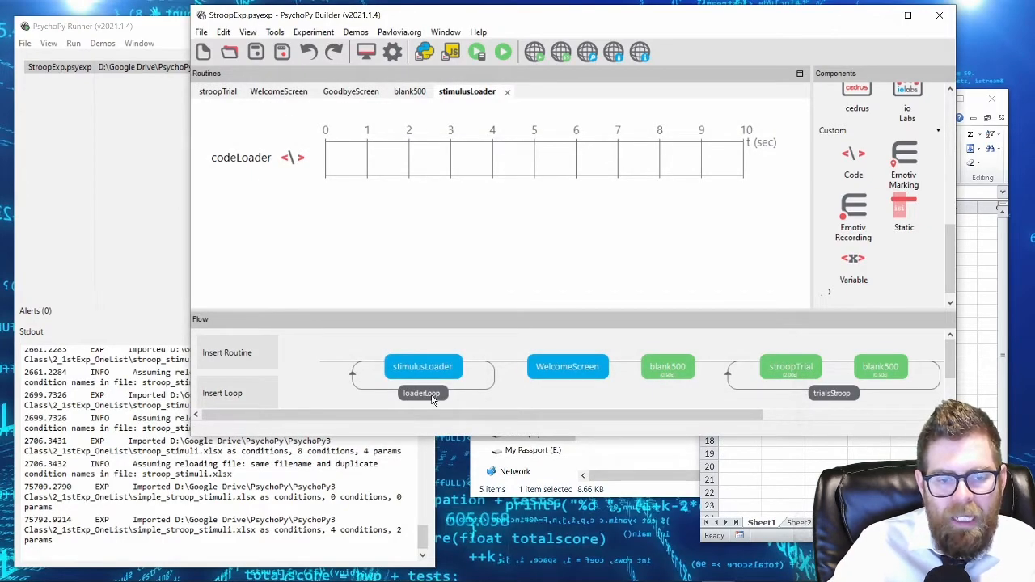
# Step: Open loaderLoop's properties and compare its conditions with rows 2 to 5 of simple_stroop_stimuli.xlsx in Excel
pyautogui.click(430, 395)
pyautogui.moveTo(490, 29); pyautogui.dragTo(288, 66)
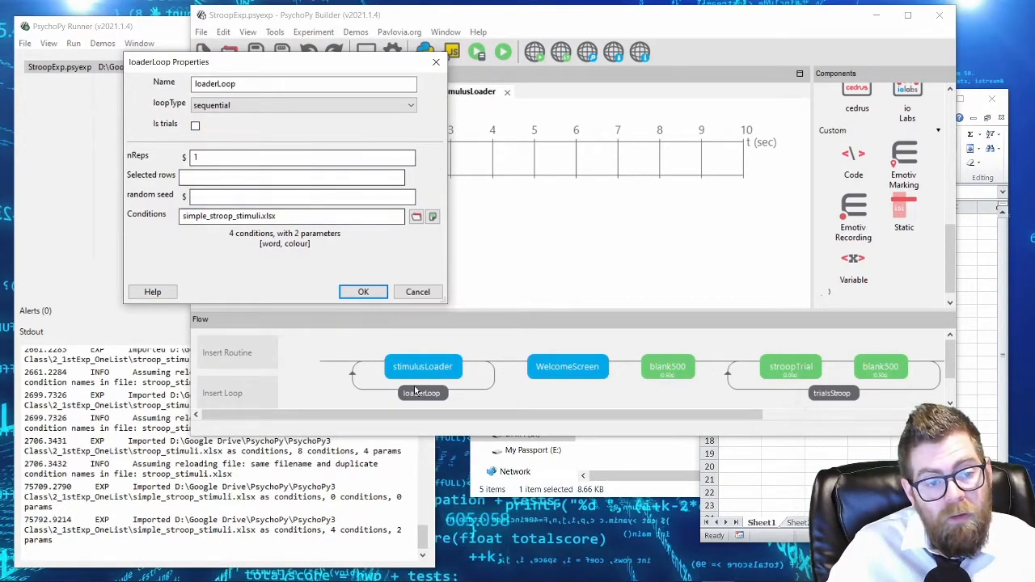
pyautogui.click(767, 479)
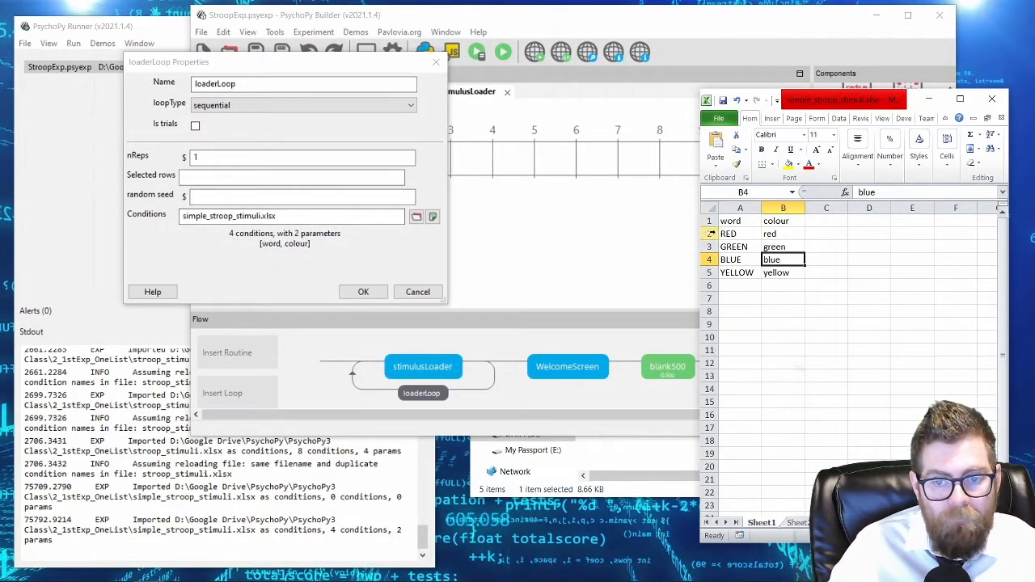
pyautogui.moveTo(702, 234); pyautogui.dragTo(709, 272)
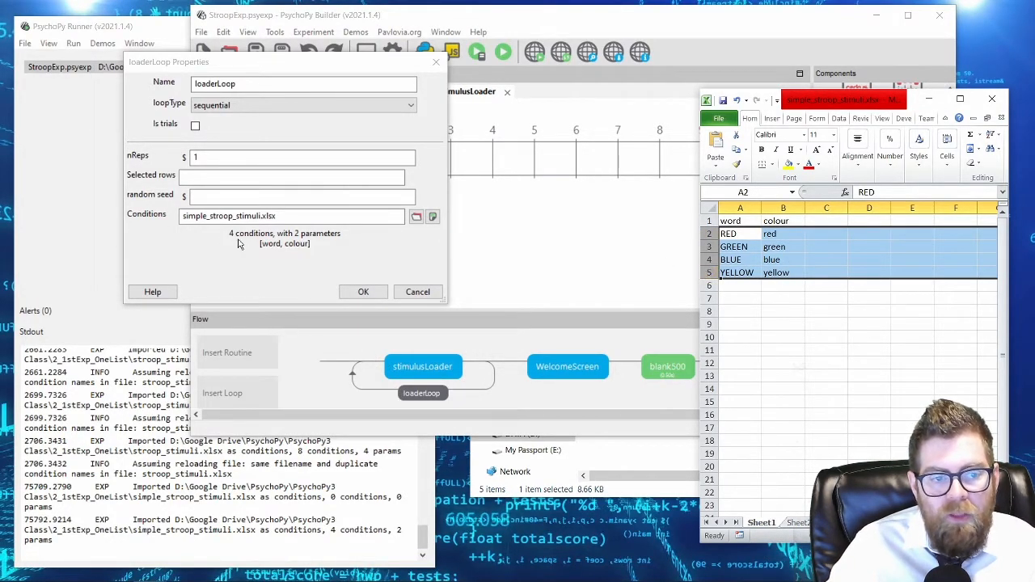
# Step: Examine the word and colour headers and stimulus rows 2 to 5 in simple_stroop_stimuli.xlsx
pyautogui.click(726, 220)
pyautogui.click(771, 220)
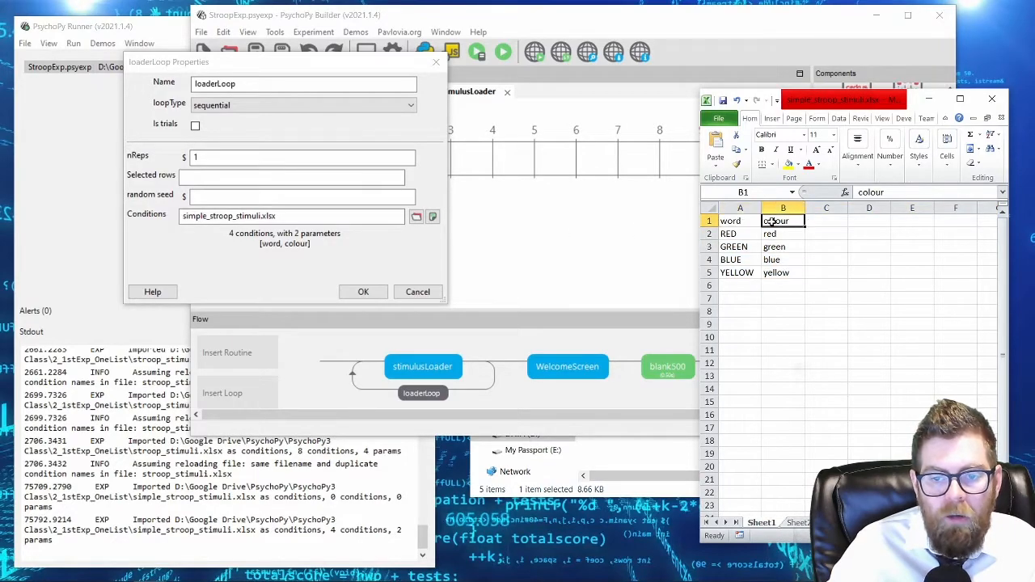
pyautogui.click(703, 234)
pyautogui.click(707, 247)
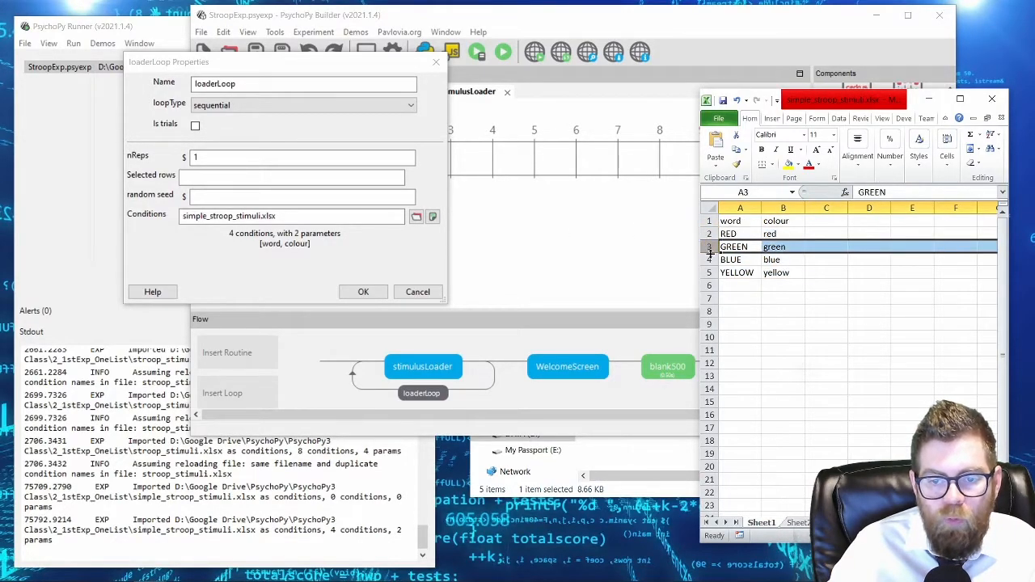
pyautogui.click(708, 259)
pyautogui.click(707, 272)
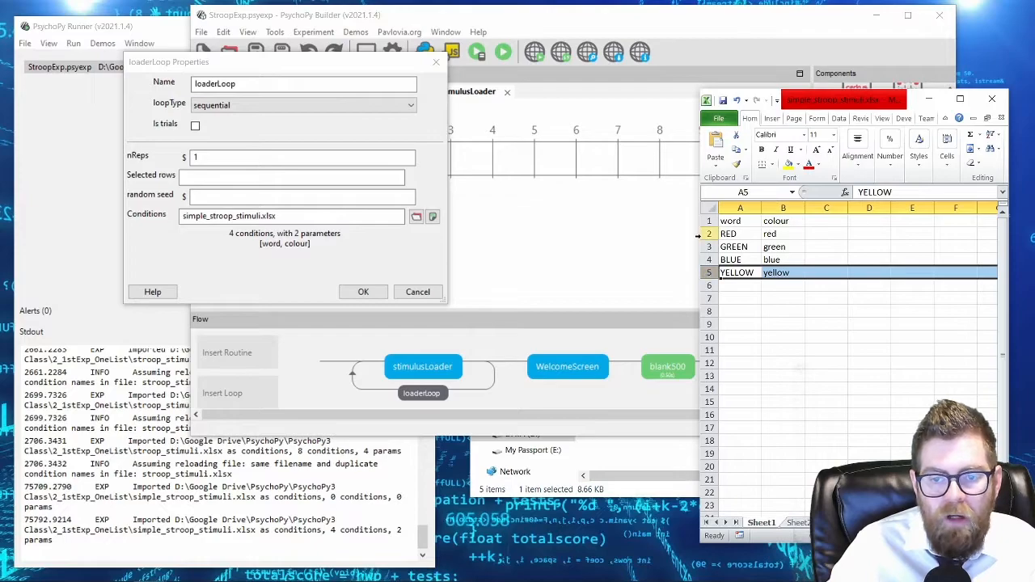
# Step: Compare the word cell with the colour cell for each stimulus from RED to YELLOW
pyautogui.click(736, 233)
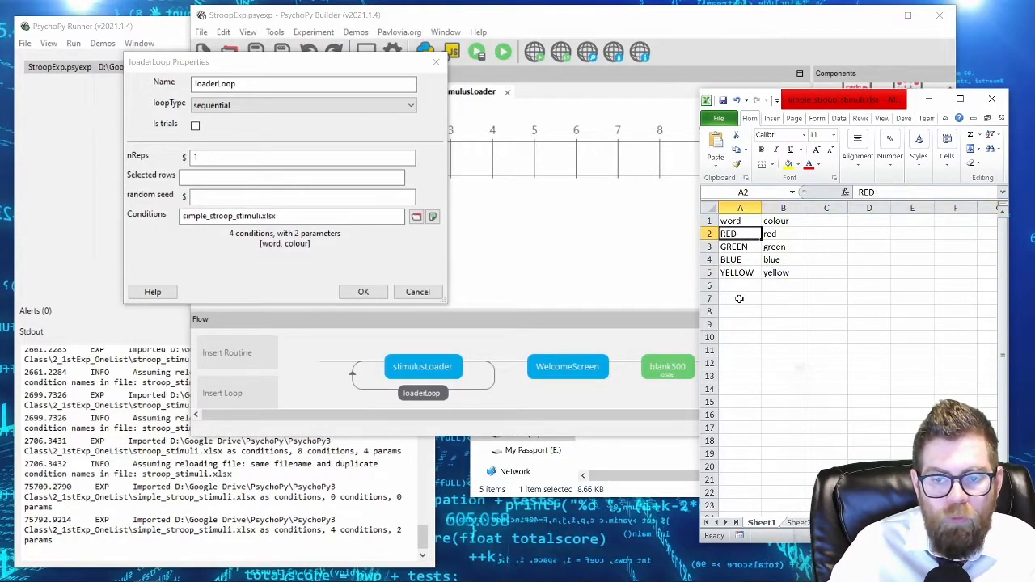
pyautogui.click(782, 234)
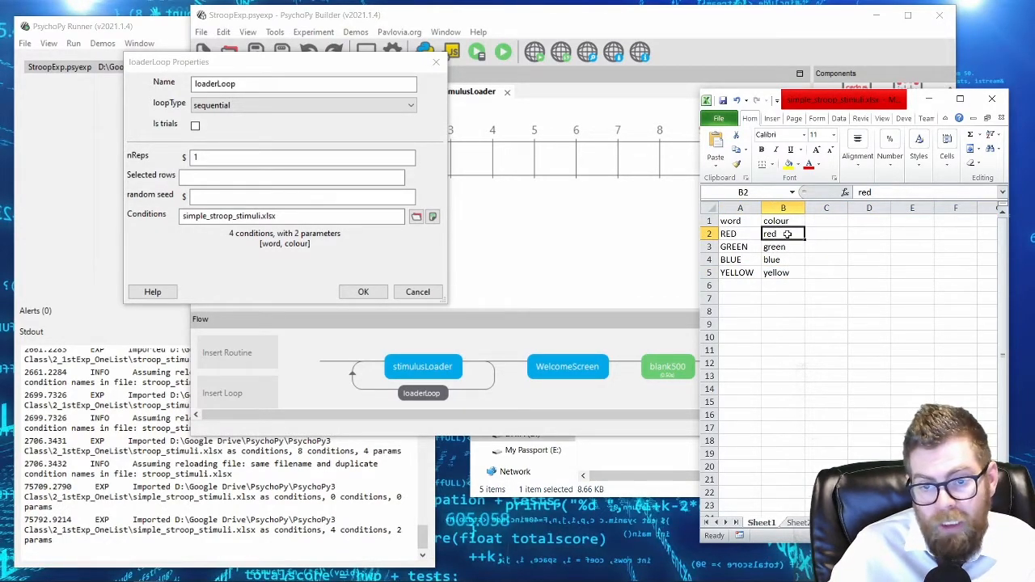
pyautogui.click(732, 246)
pyautogui.click(779, 246)
pyautogui.click(742, 262)
pyautogui.click(778, 258)
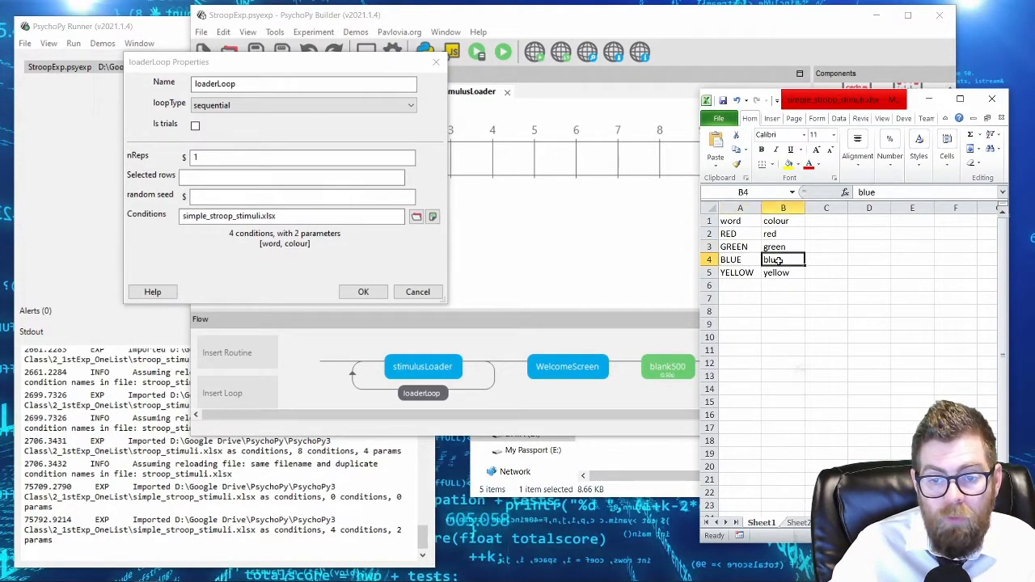
pyautogui.click(750, 273)
pyautogui.click(782, 272)
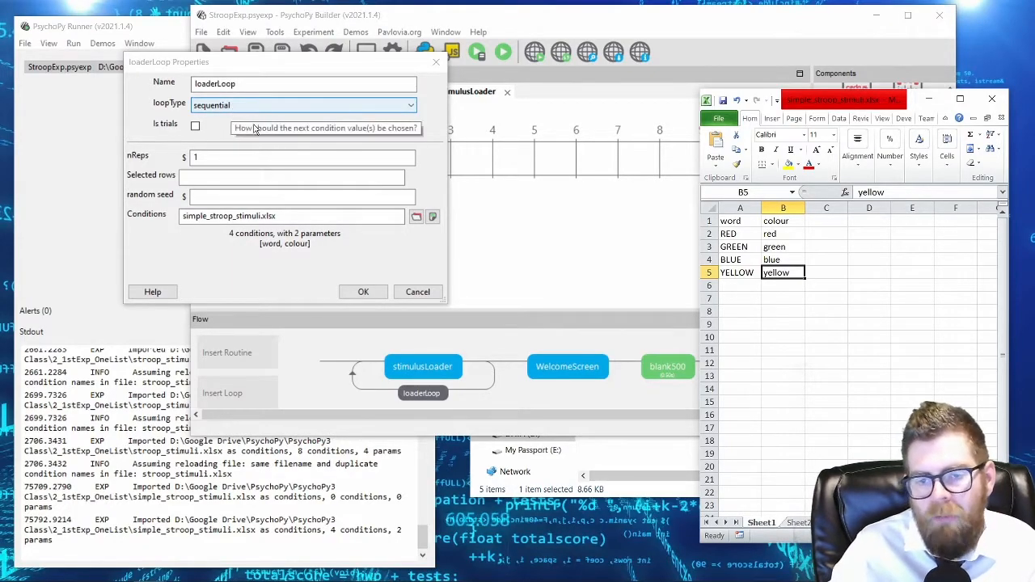
# Step: Check the spreadsheet's row order and headers against loaderLoop's sequential settings, and accept the loop properties
pyautogui.click(707, 234)
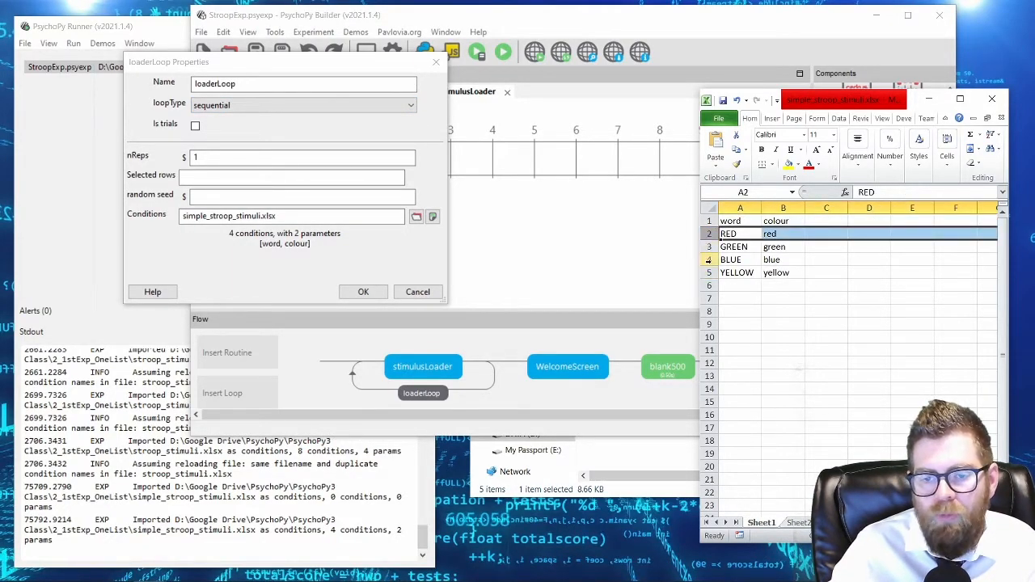
pyautogui.click(707, 258)
pyautogui.click(708, 248)
pyautogui.click(708, 272)
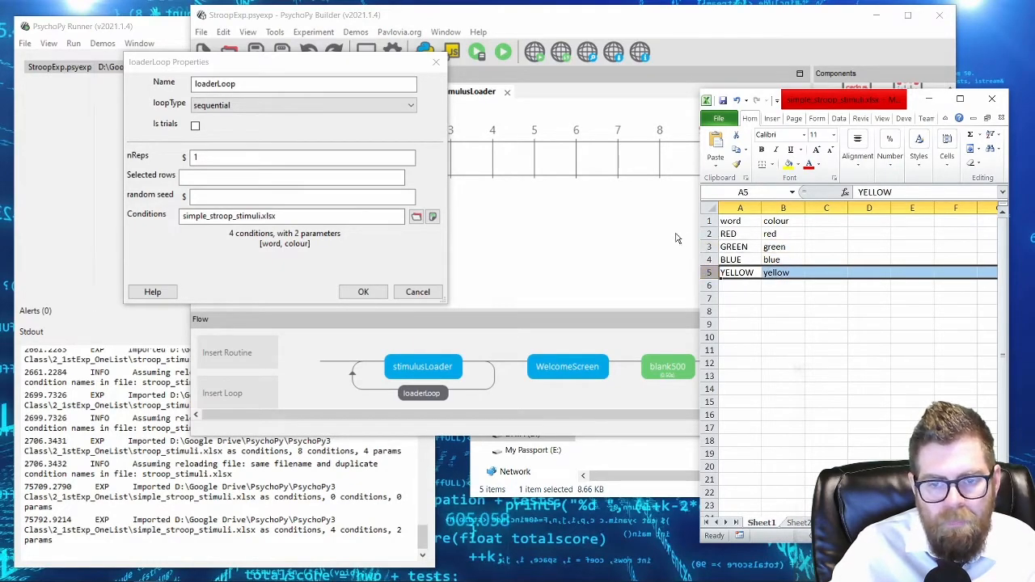
pyautogui.click(604, 240)
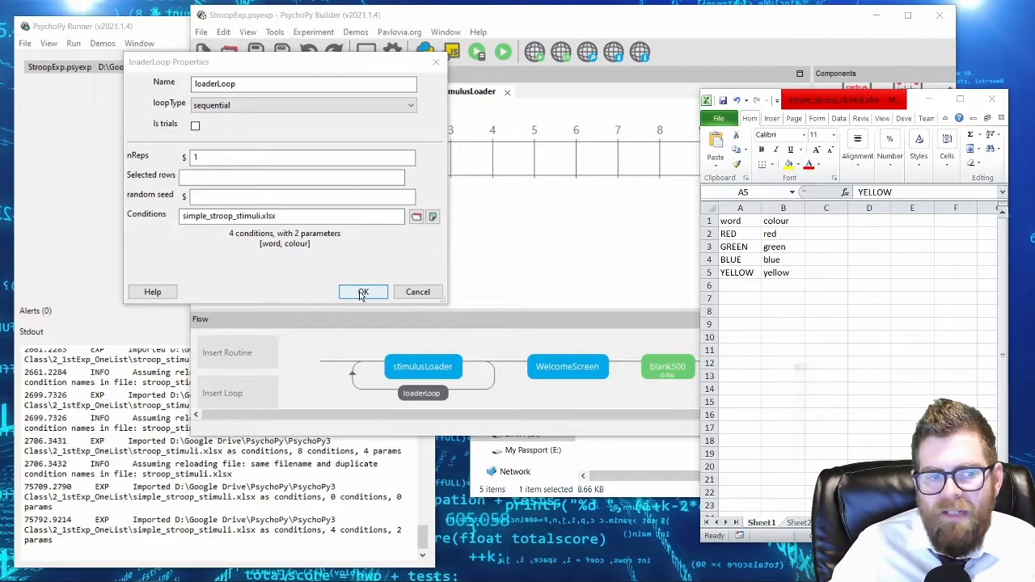
pyautogui.click(760, 209)
pyautogui.click(739, 220)
pyautogui.click(776, 220)
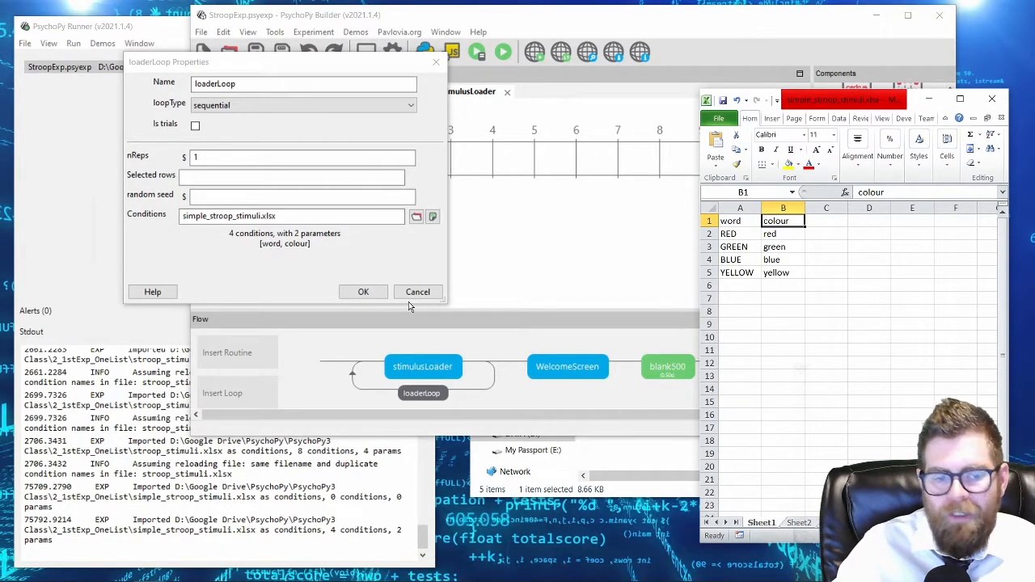
pyautogui.click(359, 291)
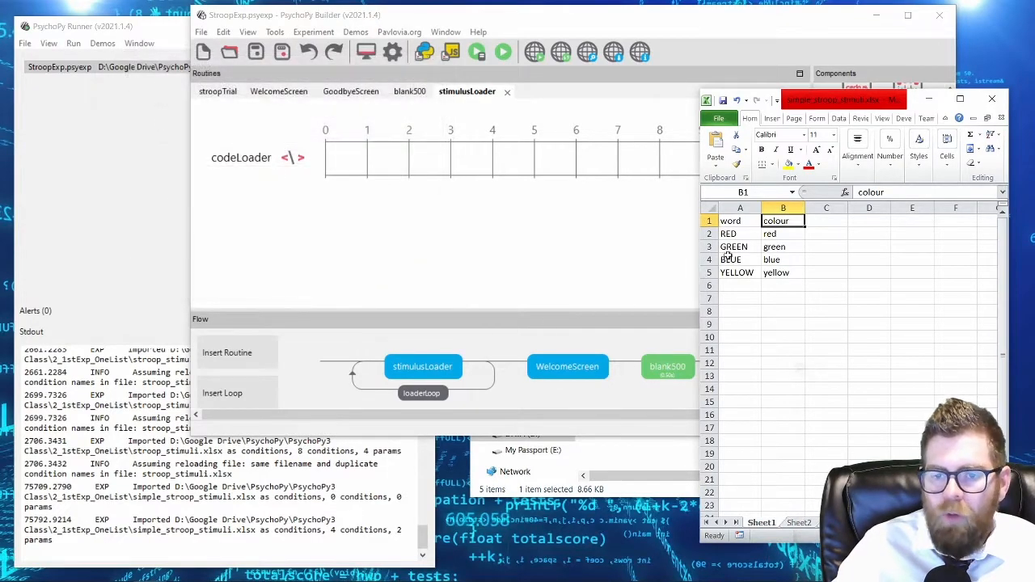
pyautogui.moveTo(709, 234); pyautogui.dragTo(710, 275)
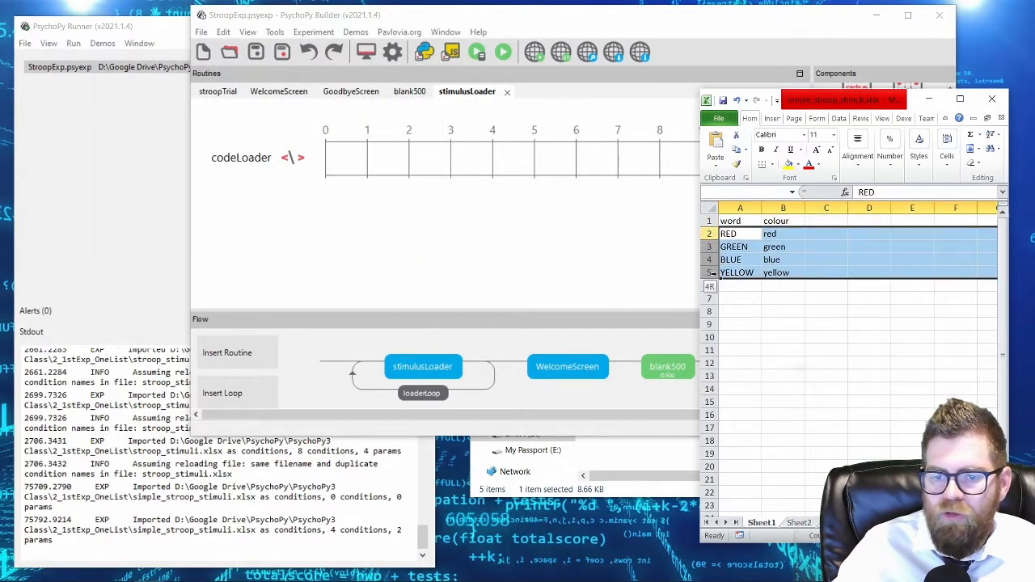
pyautogui.click(735, 238)
# Step: Create the empty lists word_list = [] and colour_list = [] in the Begin Experiment section of stimulusLoader's codeLoader
pyautogui.click(418, 371)
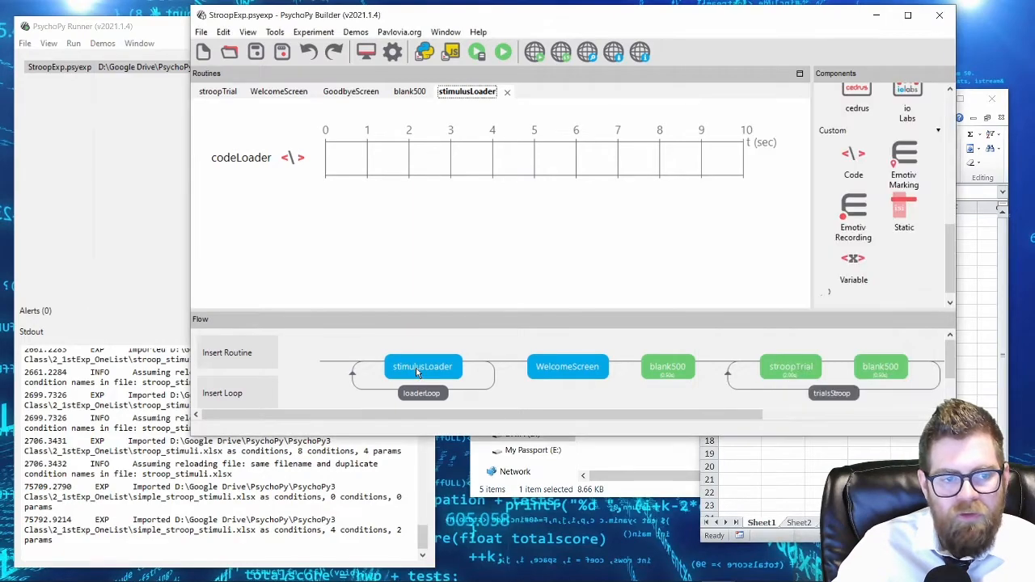
pyautogui.click(250, 161)
pyautogui.click(366, 154)
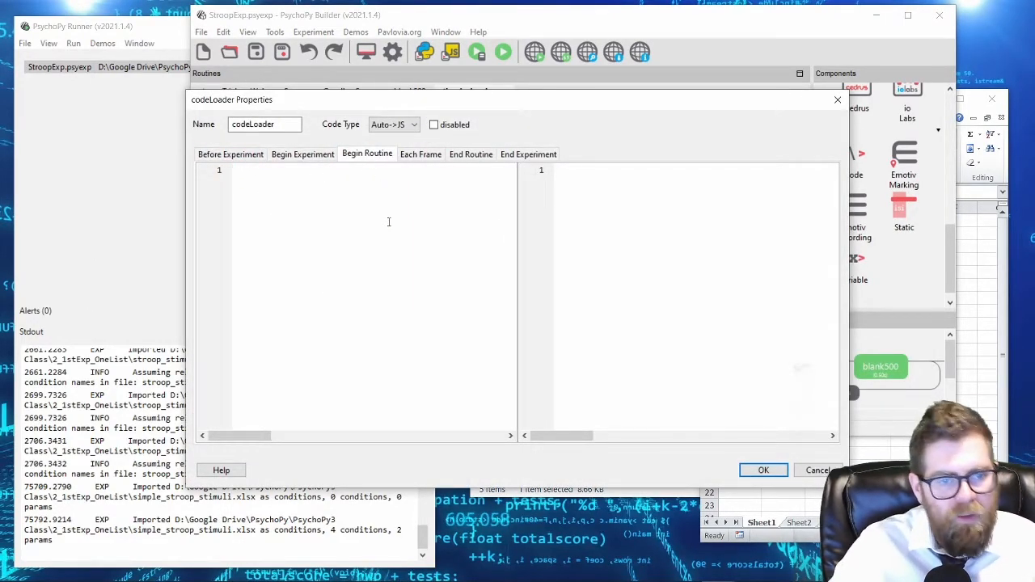
pyautogui.click(303, 153)
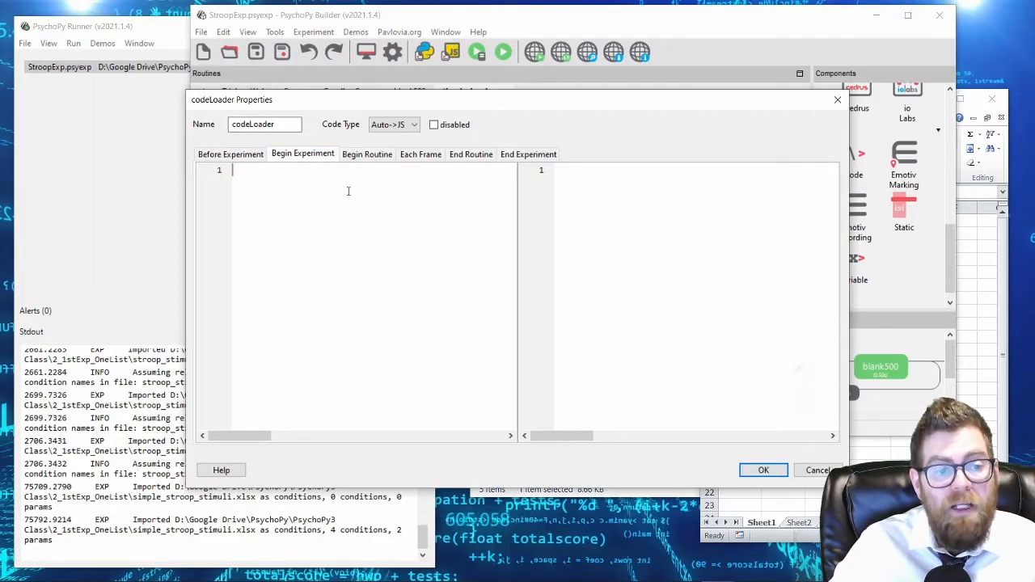
pyautogui.write('word_')
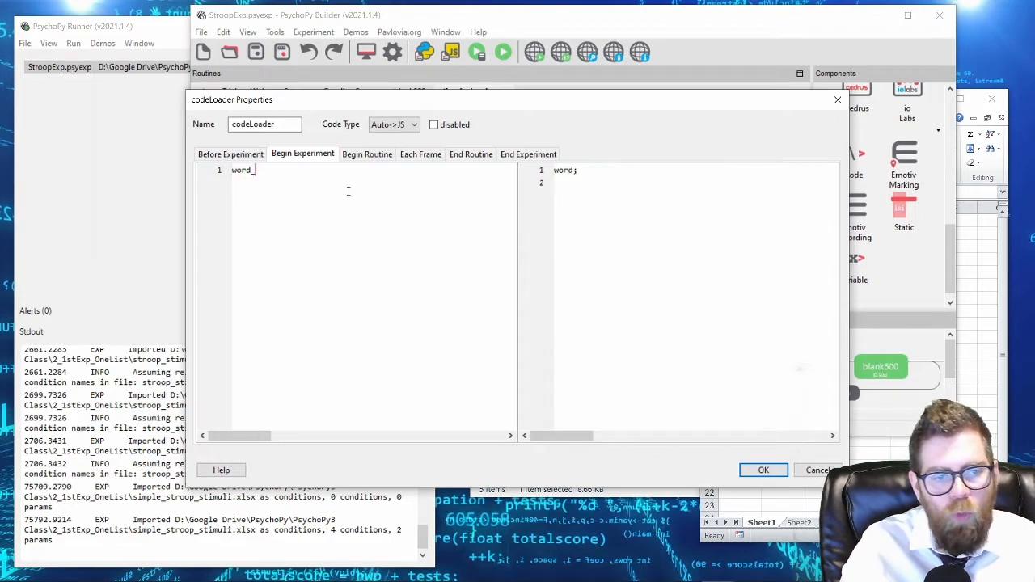
pyautogui.write('list = [] ')
pyautogui.write('colour_lis')
pyautogui.write('t = []')
# Step: Add the comment "#empty lists to hold our stimuli" above the two list definitions
pyautogui.press('Return')
pyautogui.press('Up')
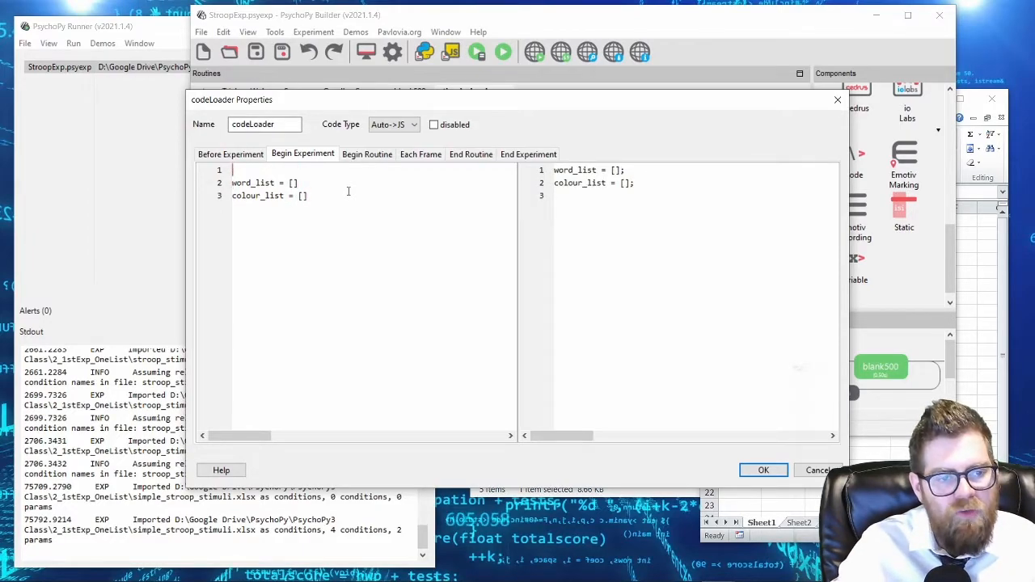
pyautogui.write('#empty lis')
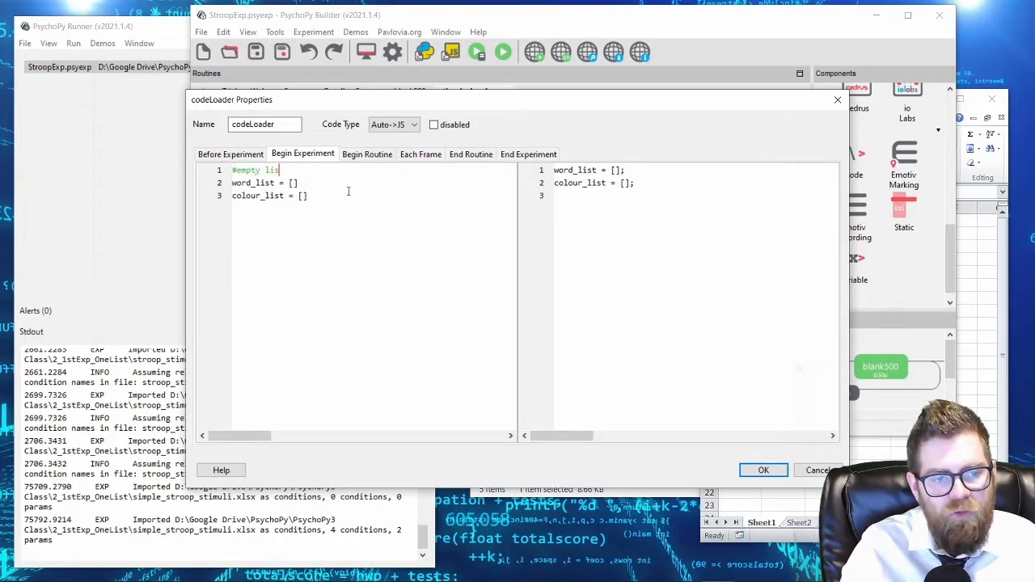
pyautogui.write('ts to hold our stimuli')
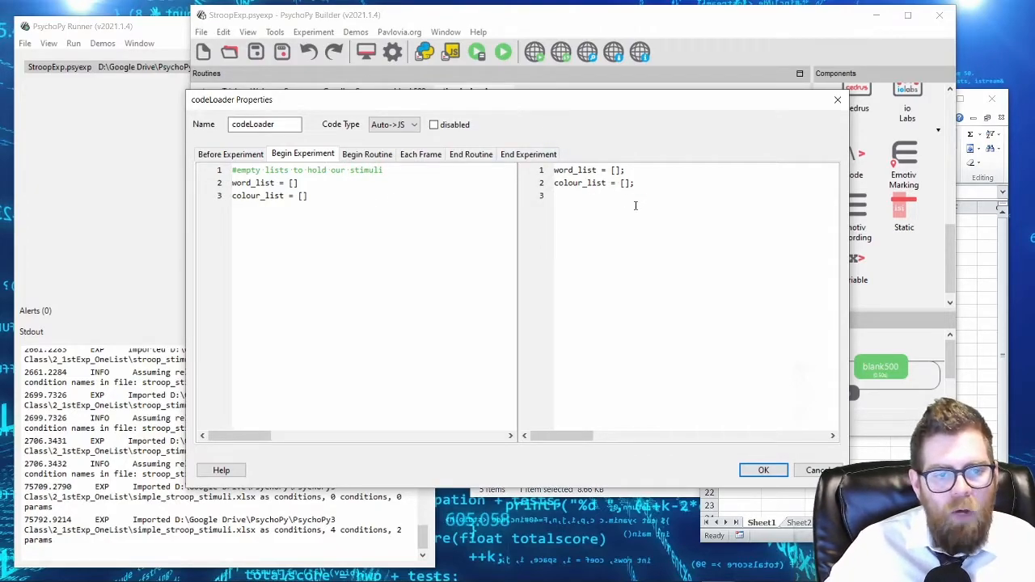
# Step: Compare the Python comment and list definitions in Begin Experiment with the auto-translated JavaScript
pyautogui.moveTo(635, 183); pyautogui.dragTo(535, 166)
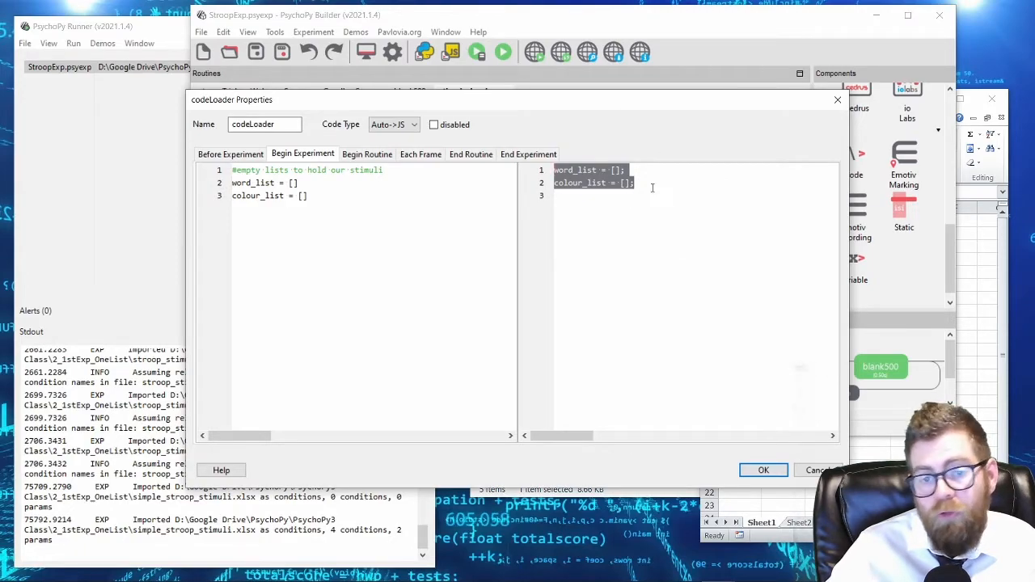
pyautogui.moveTo(399, 175); pyautogui.dragTo(236, 162)
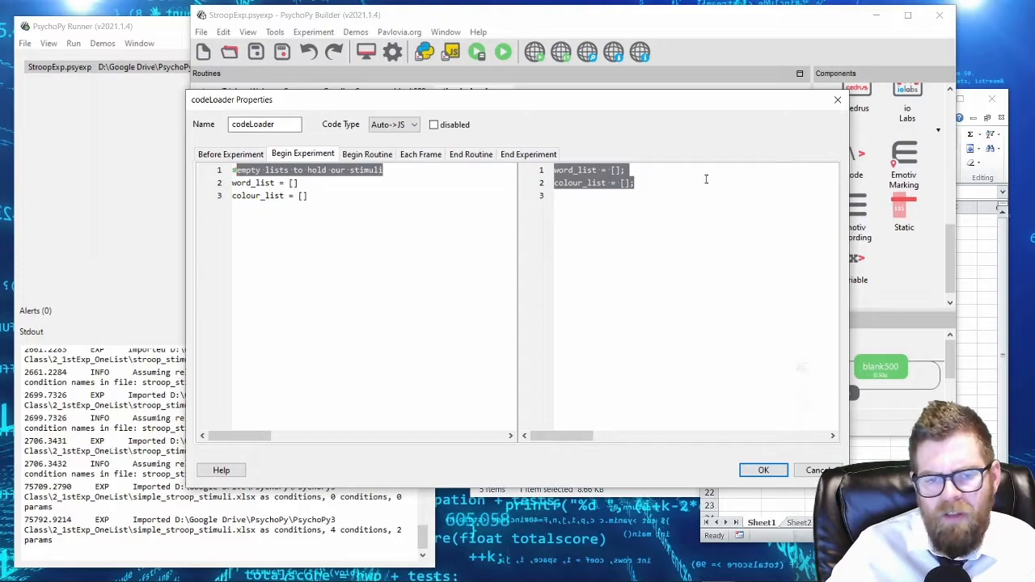
pyautogui.click(353, 212)
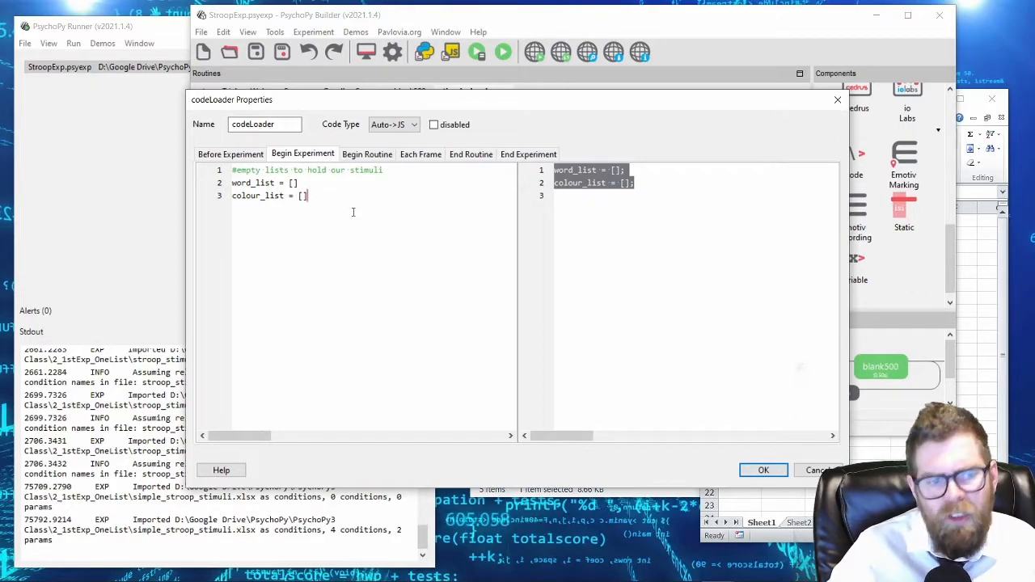
pyautogui.moveTo(235, 169); pyautogui.dragTo(393, 164)
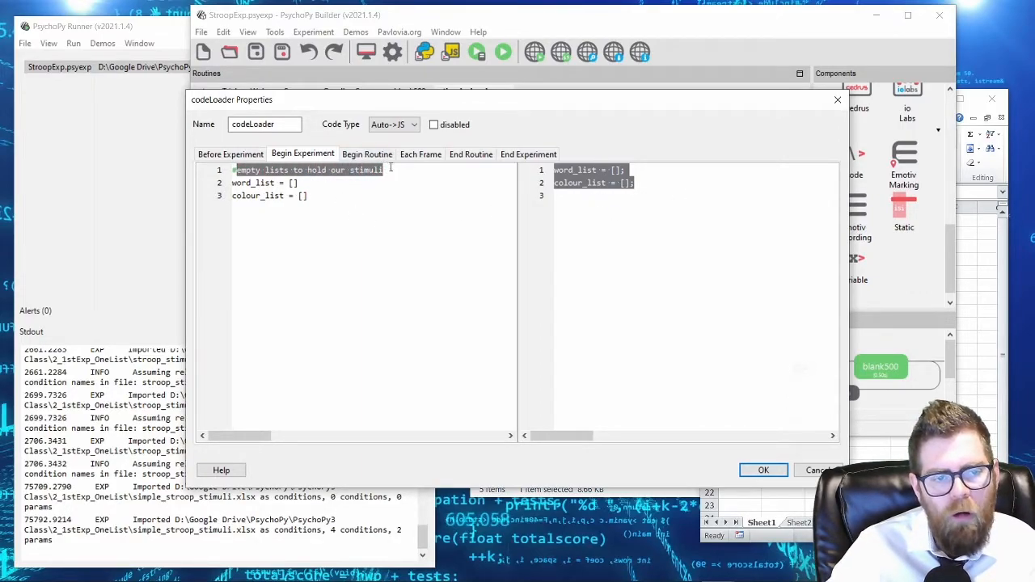
pyautogui.click(342, 201)
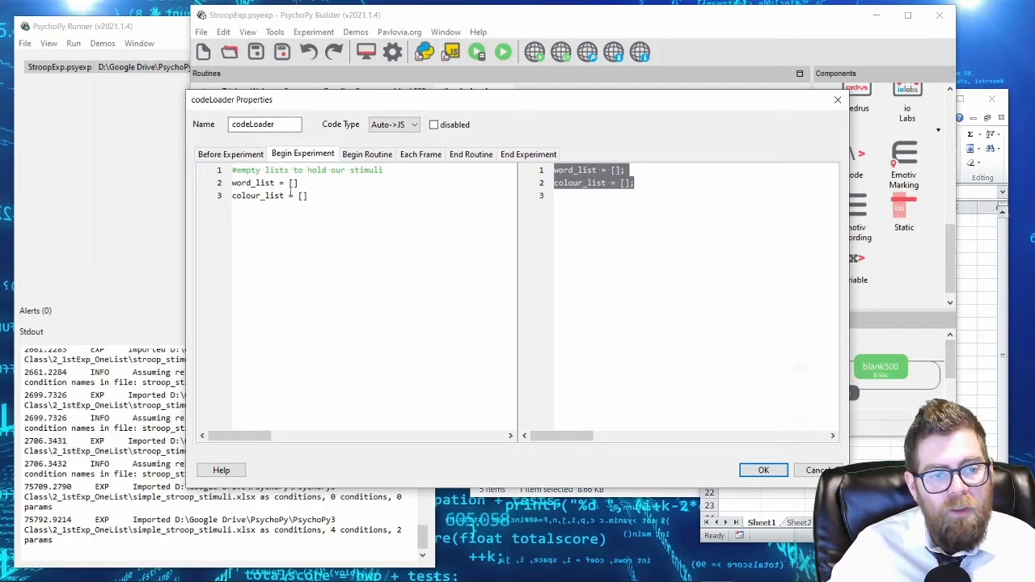
pyautogui.moveTo(316, 194); pyautogui.dragTo(212, 184)
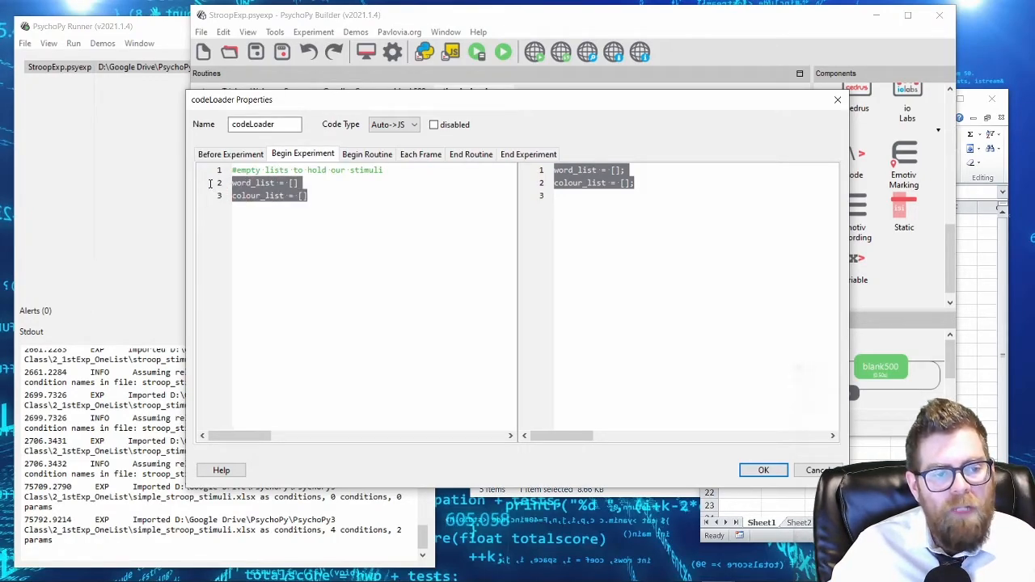
# Step: Enter the variable names word and colour on separate lines in codeLoader's Begin Routine section
pyautogui.click(370, 154)
pyautogui.moveTo(352, 98); pyautogui.dragTo(662, 118)
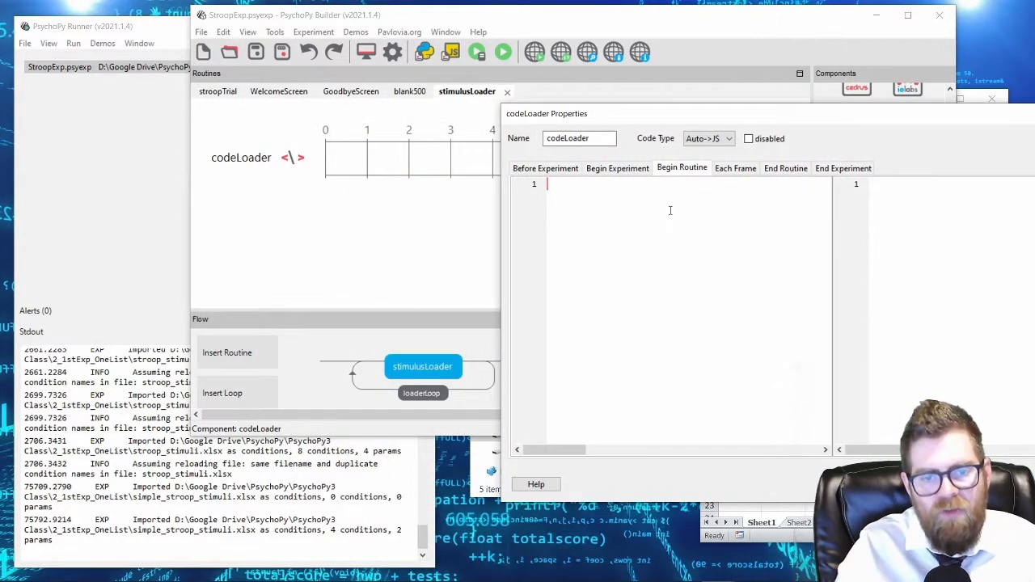
pyautogui.write('word')
pyautogui.press('Return')
pyautogui.write('clour')
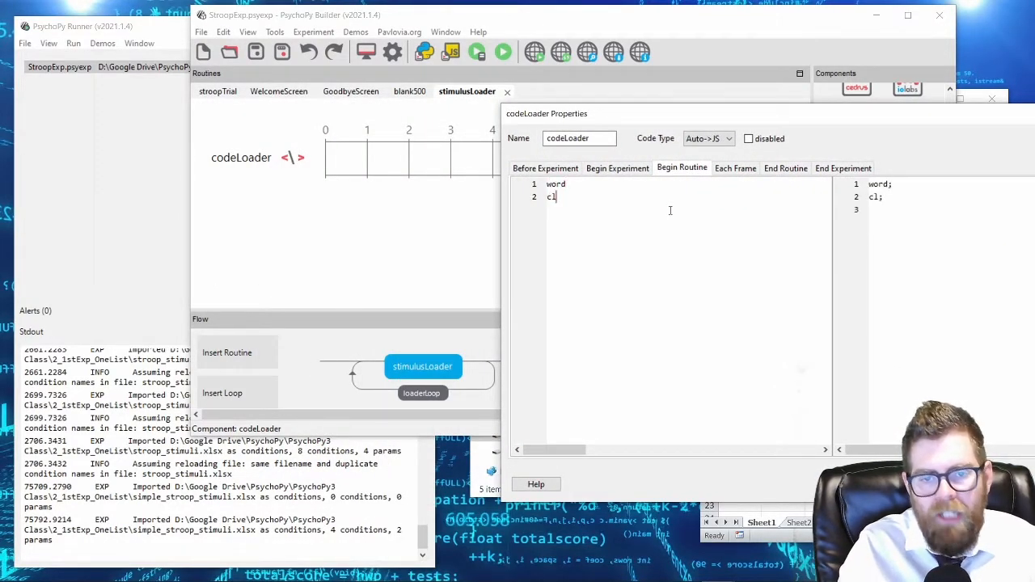
pyautogui.press('BackSpace')
pyautogui.press('BackSpace')
pyautogui.press('BackSpace')
pyautogui.press('BackSpace')
pyautogui.write('olour')
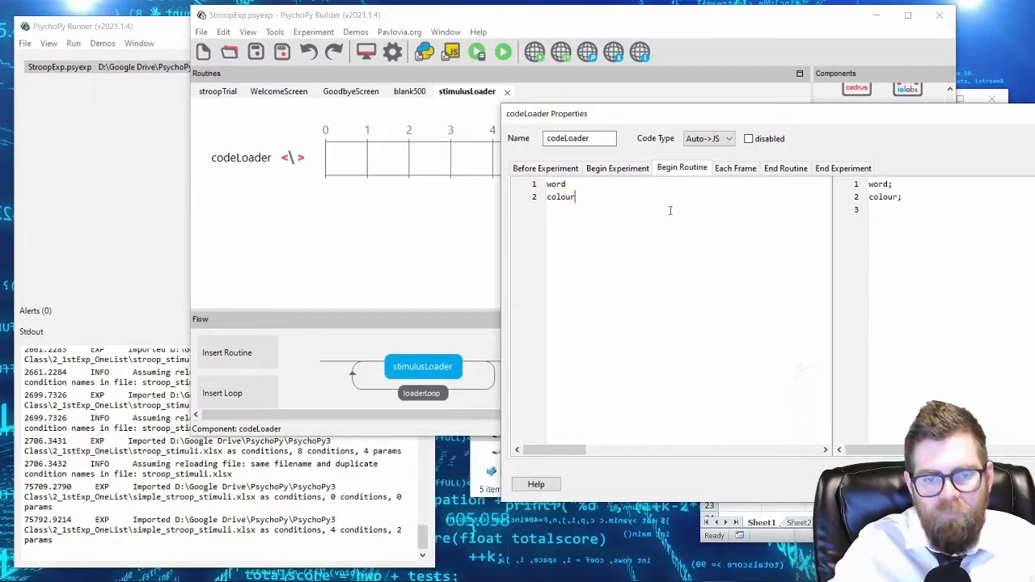
# Step: Write word_list.append(word) and colour_list.append(colour) as the first two lines of the Begin Routine code
pyautogui.press('Return')
pyautogui.press('Up')
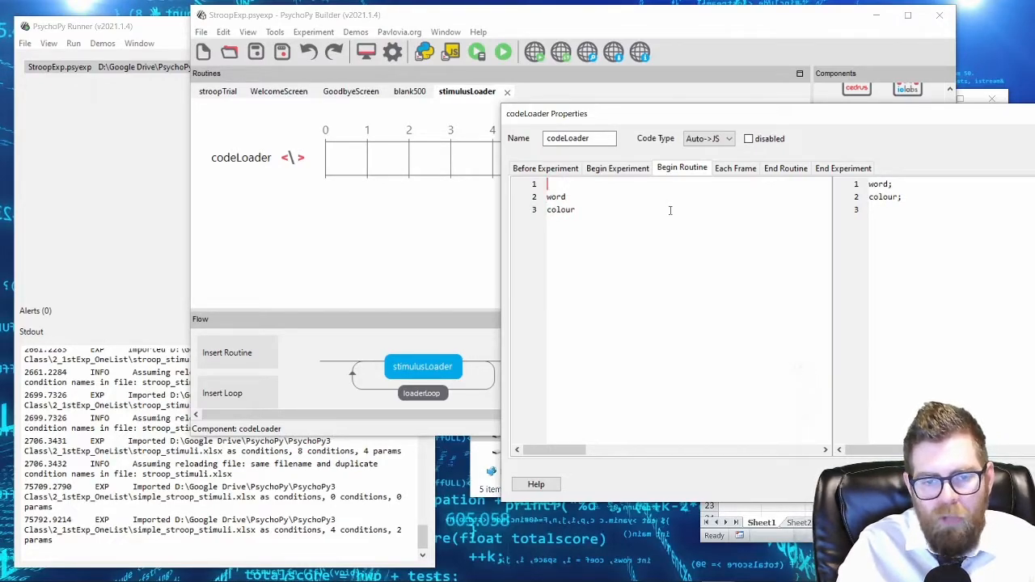
pyautogui.write('word')
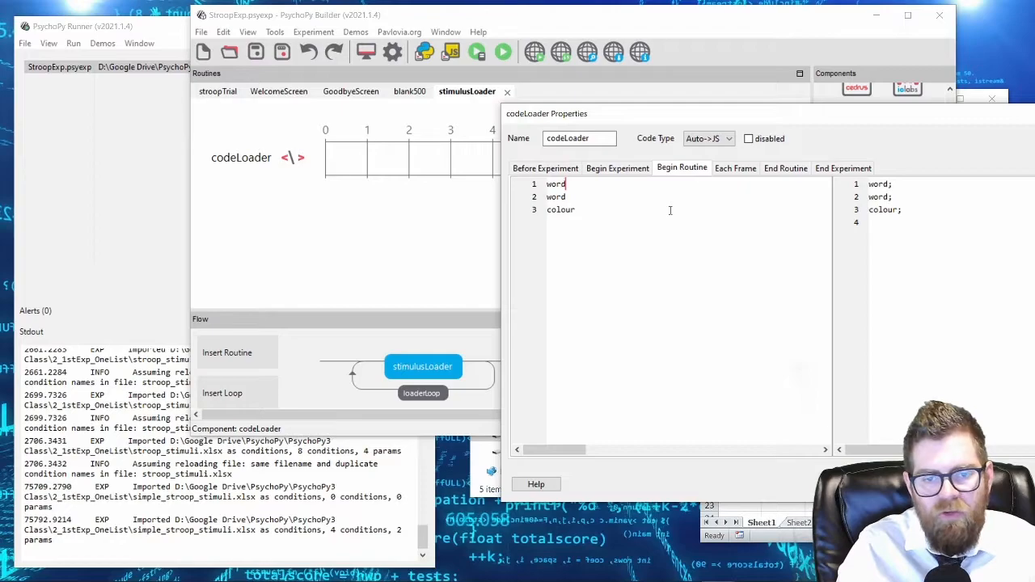
pyautogui.write('_1ist.append(')
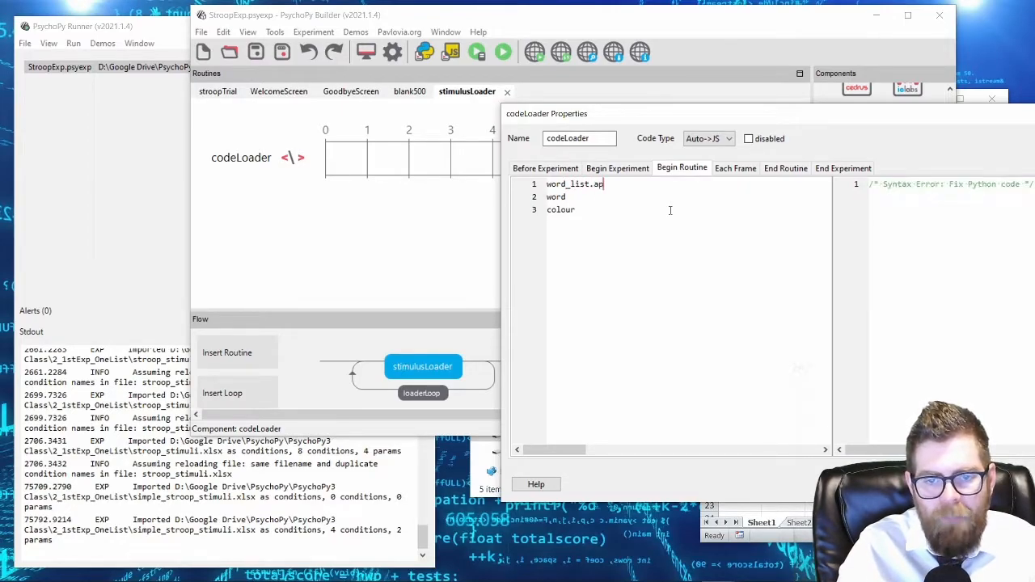
pyautogui.press('Delete')
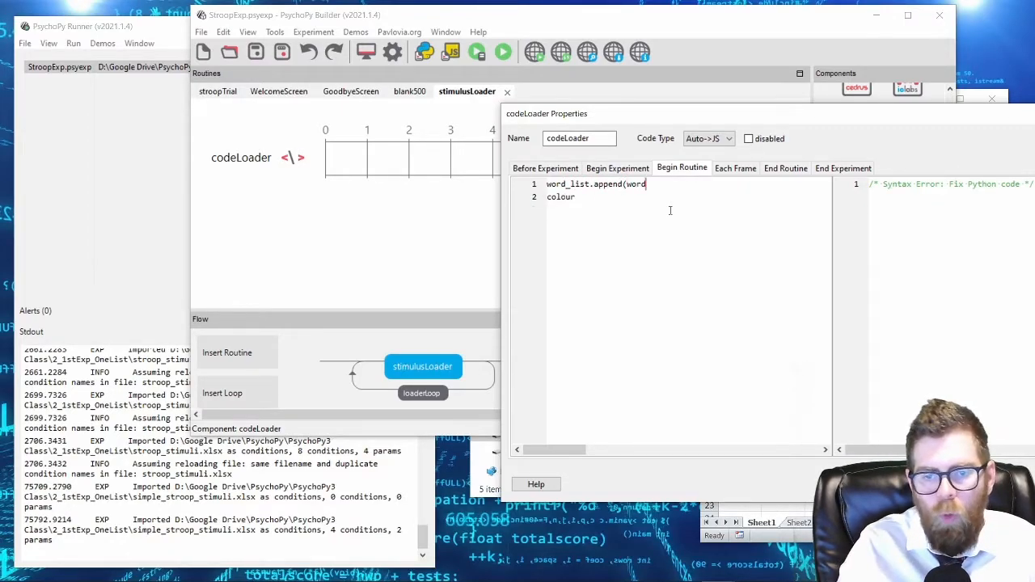
pyautogui.write(')')
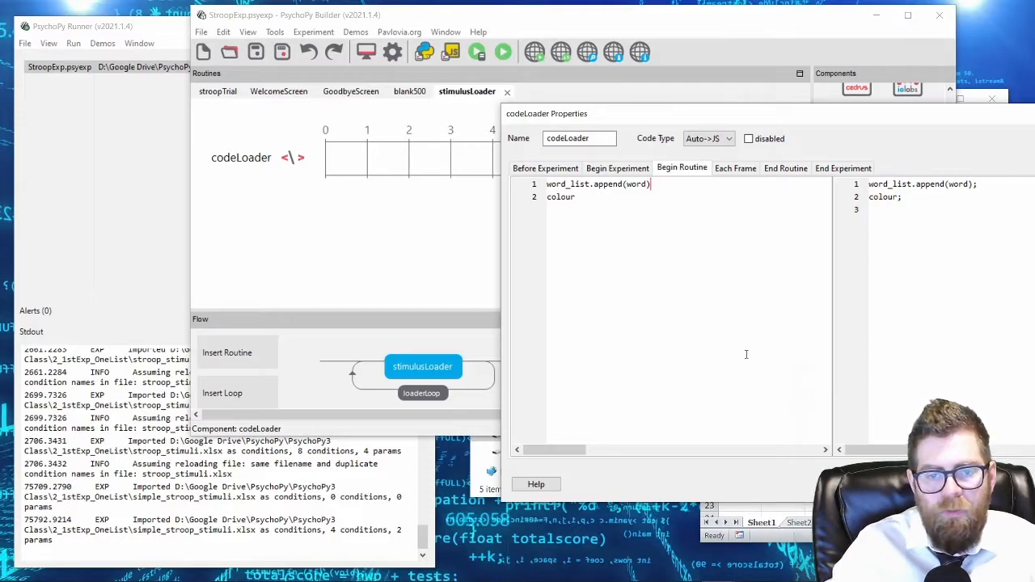
pyautogui.press('Return')
pyautogui.write('colour_list.append(colour)')
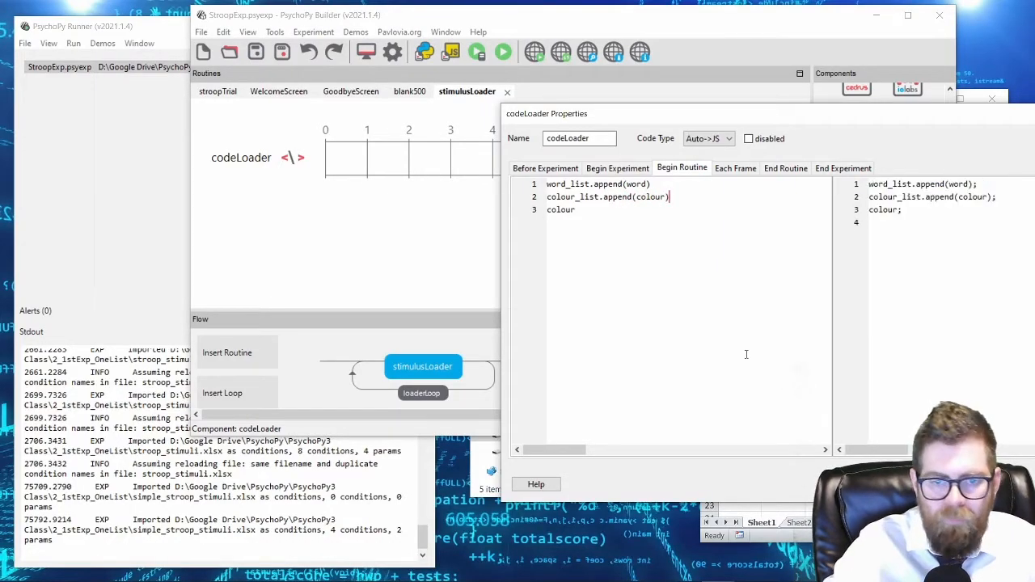
# Step: Delete the leftover colour line below the two append statements in codeLoader's Begin Routine code
pyautogui.press('BackSpace')
pyautogui.press('BackSpace')
pyautogui.press('BackSpace')
pyautogui.press('BackSpace')
pyautogui.press('BackSpace')
pyautogui.press('BackSpace')
# Step: Add the comment "#save the current word and colour on each iteration of the loop" above the append lines, leaving no trailing blank lines
pyautogui.press('Return')
pyautogui.press('Up')
pyautogui.write('#')
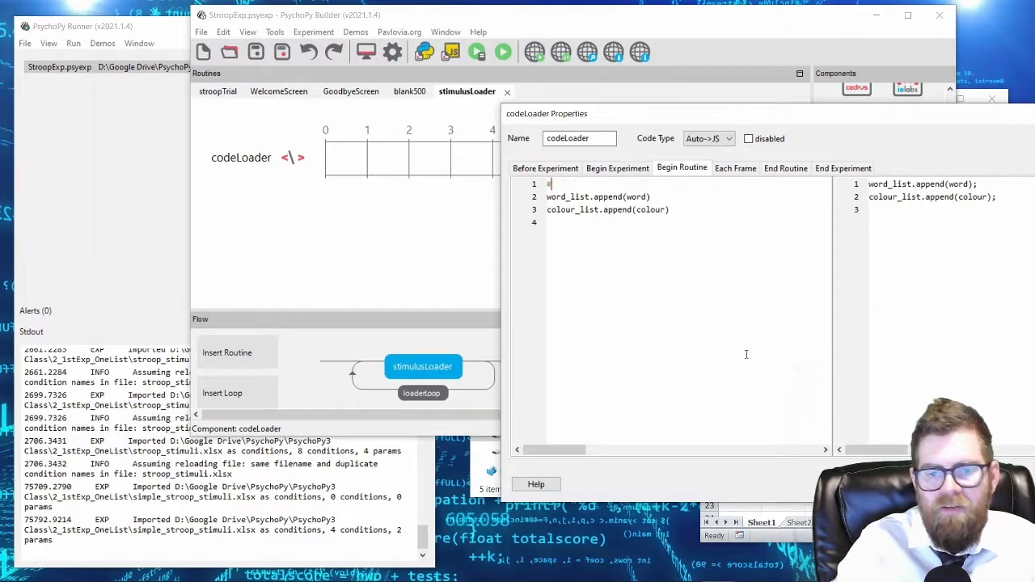
pyautogui.write('save the current wor')
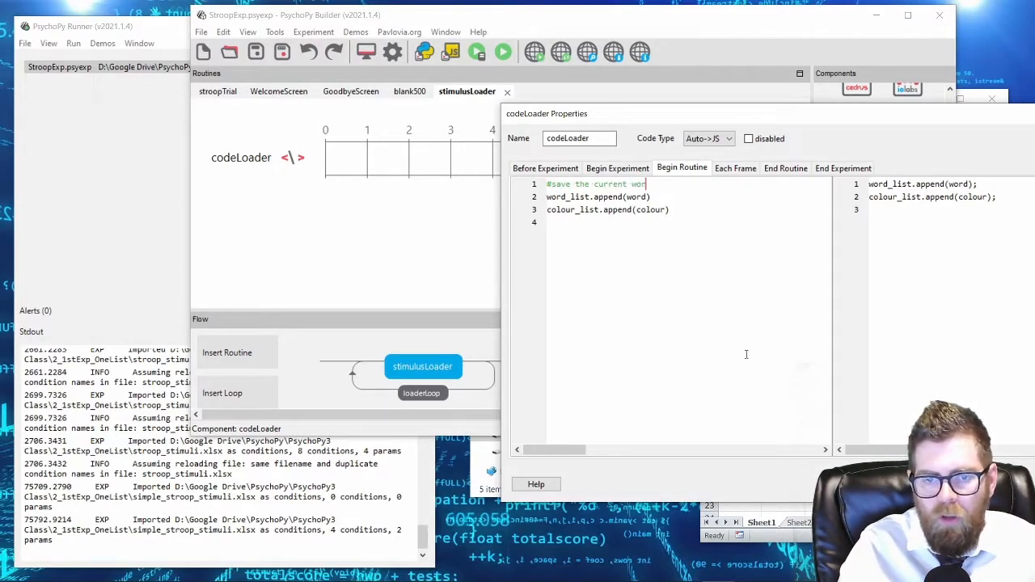
pyautogui.write('d and colour on e')
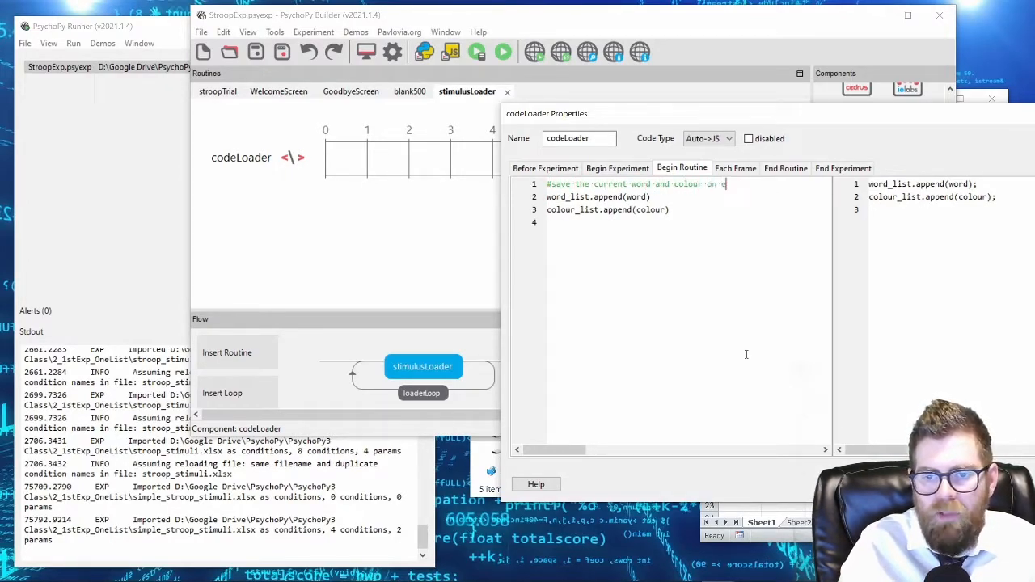
pyautogui.write('ach iteration of the loop')
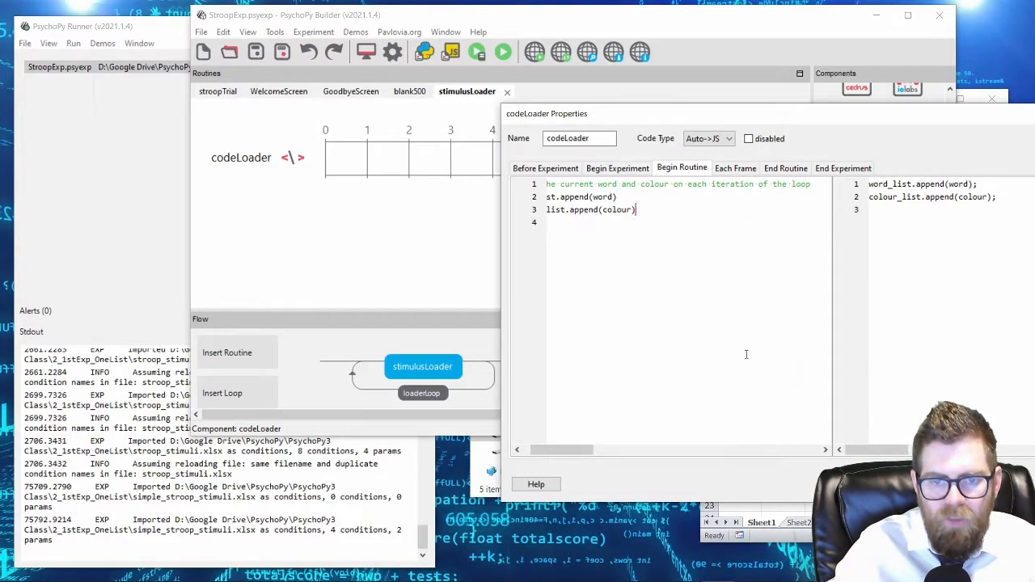
pyautogui.press('Down')
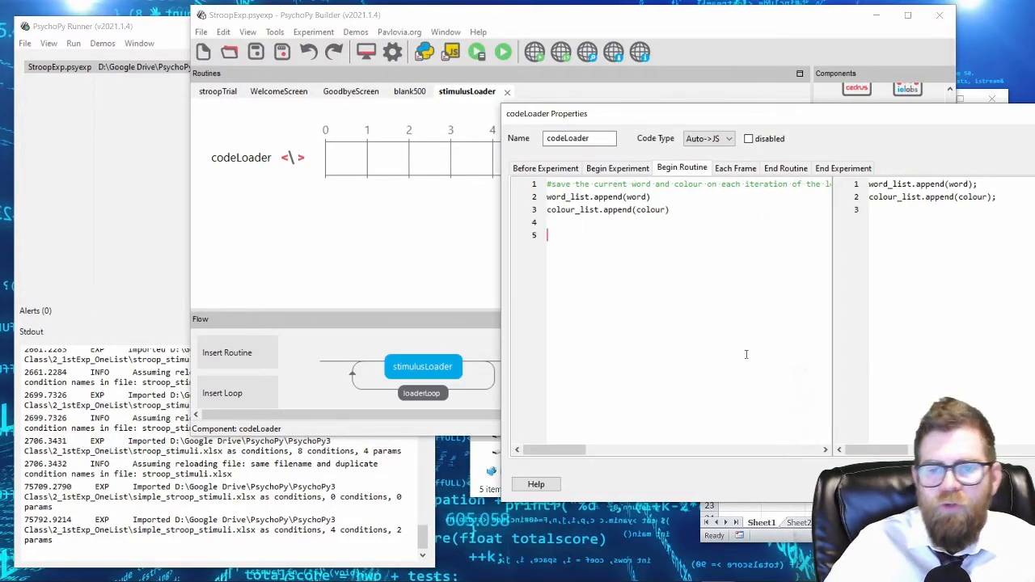
pyautogui.moveTo(713, 117); pyautogui.dragTo(395, 108)
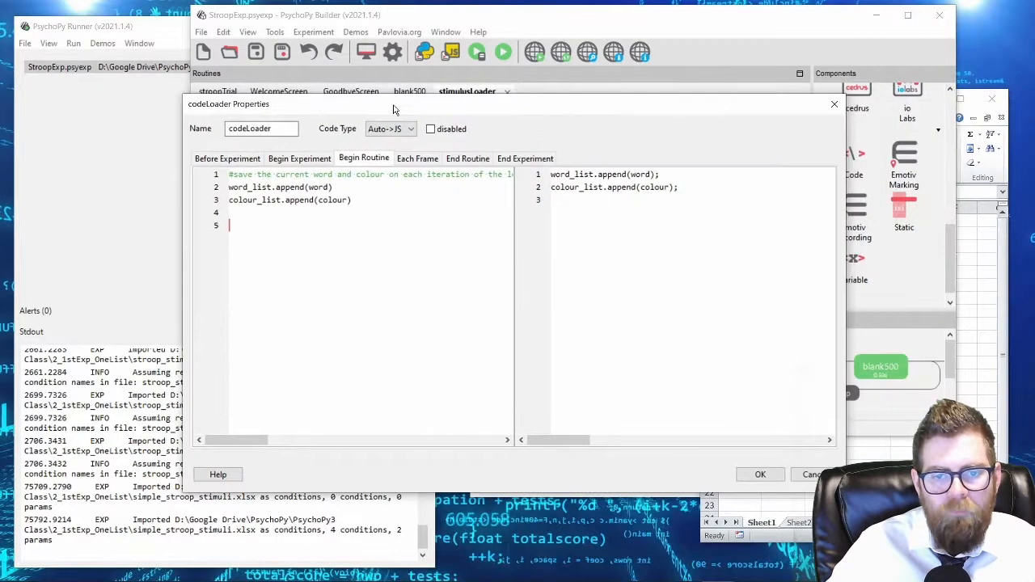
pyautogui.press('BackSpace')
pyautogui.press('BackSpace')
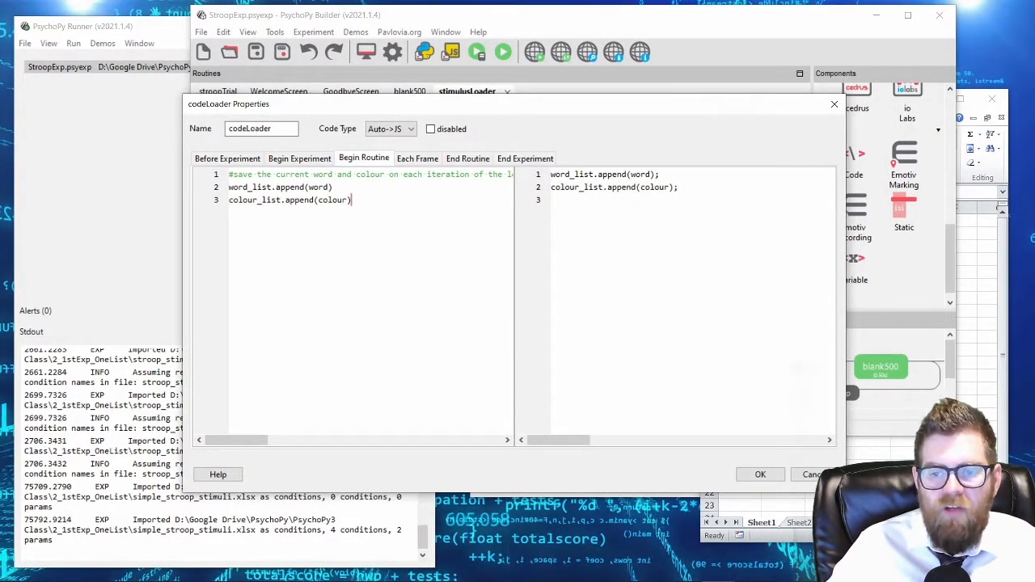
# Step: Check the stimulus rows 2 to 5 in simple_stroop_stimuli.xlsx, and accept the codeLoader code in PsychoPy Builder
pyautogui.click(783, 533)
pyautogui.click(706, 232)
pyautogui.moveTo(706, 233); pyautogui.dragTo(706, 275)
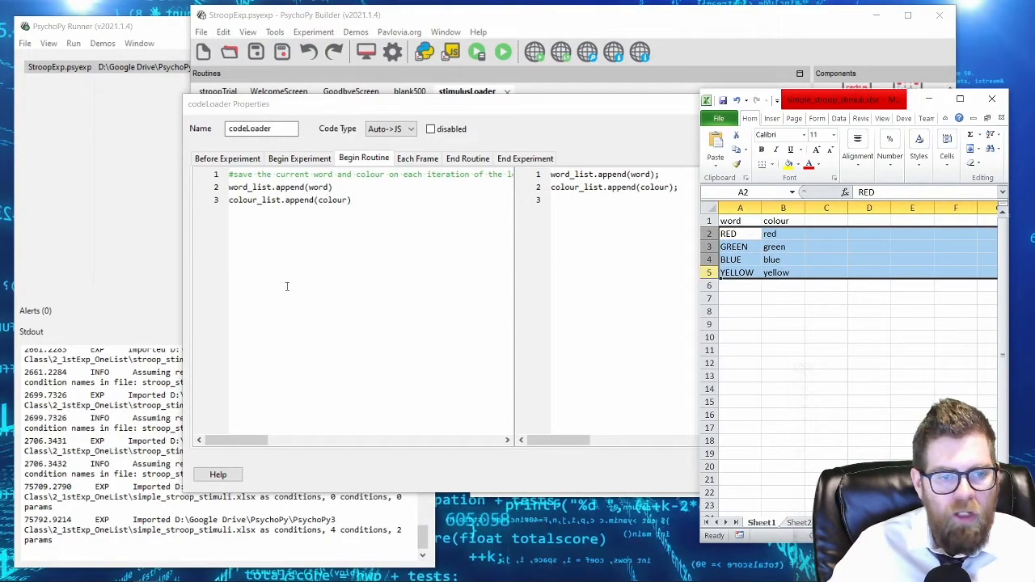
pyautogui.click(283, 285)
pyautogui.click(757, 475)
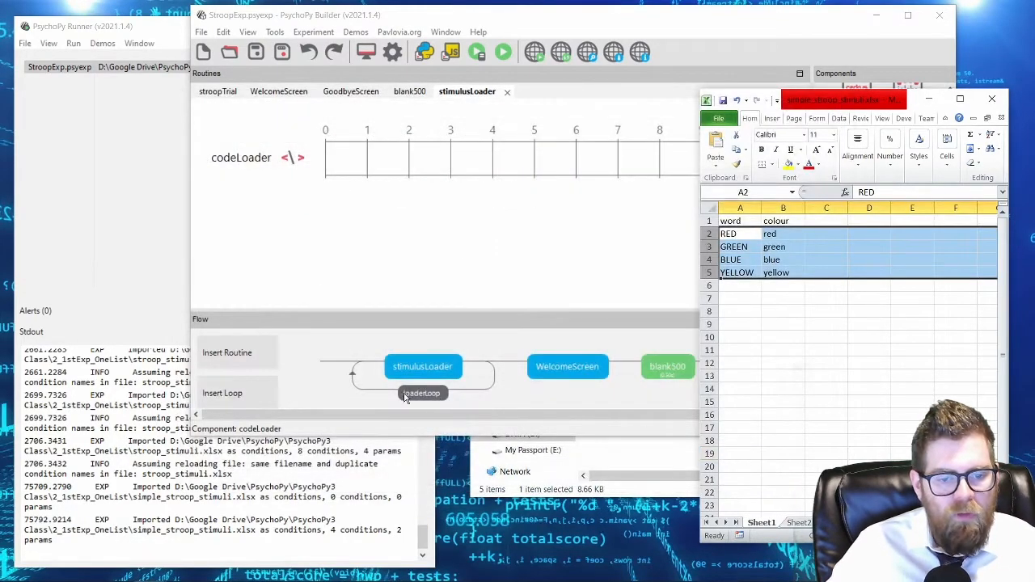
# Step: Insert a new routine named stimulusShuffler into the flow between loaderLoop and WelcomeScreen
pyautogui.click(236, 354)
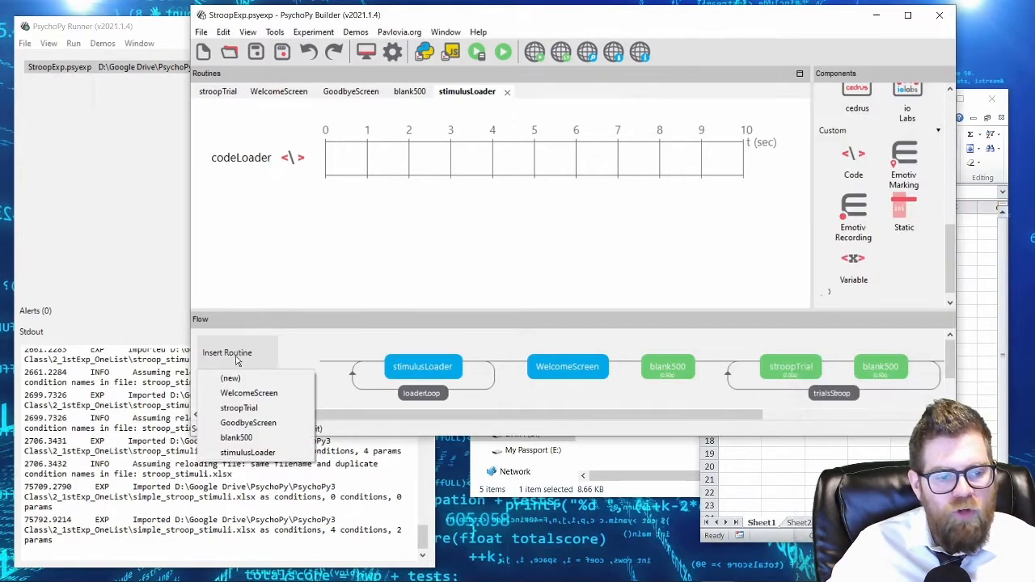
pyautogui.click(243, 379)
pyautogui.write('stimulusShuffler')
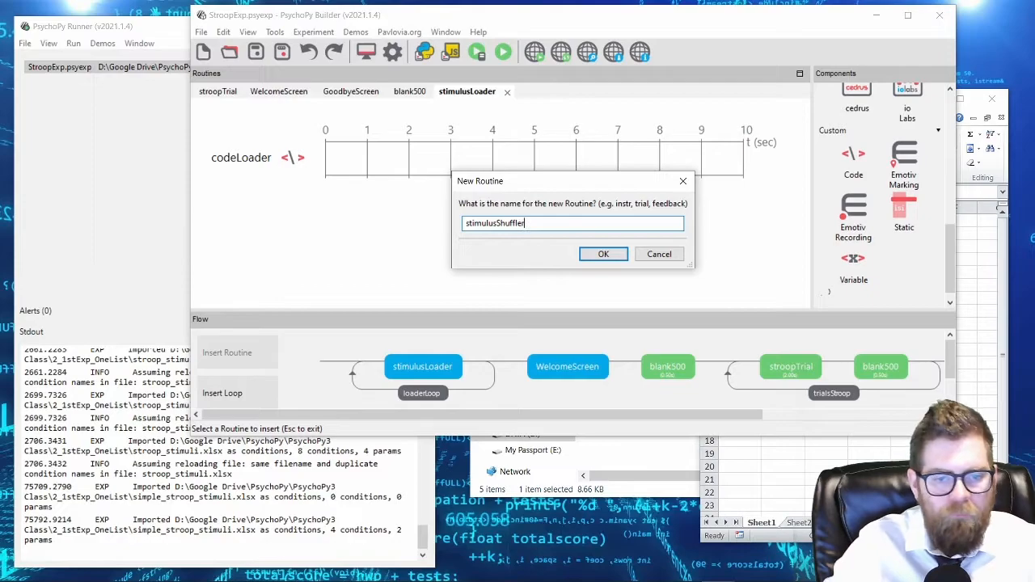
pyautogui.press('Return')
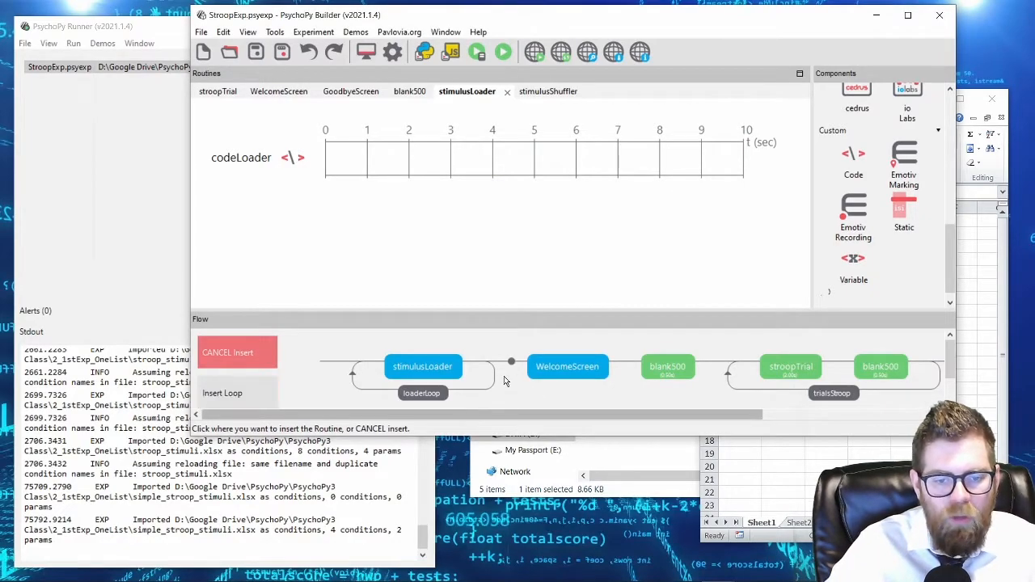
pyautogui.click(502, 376)
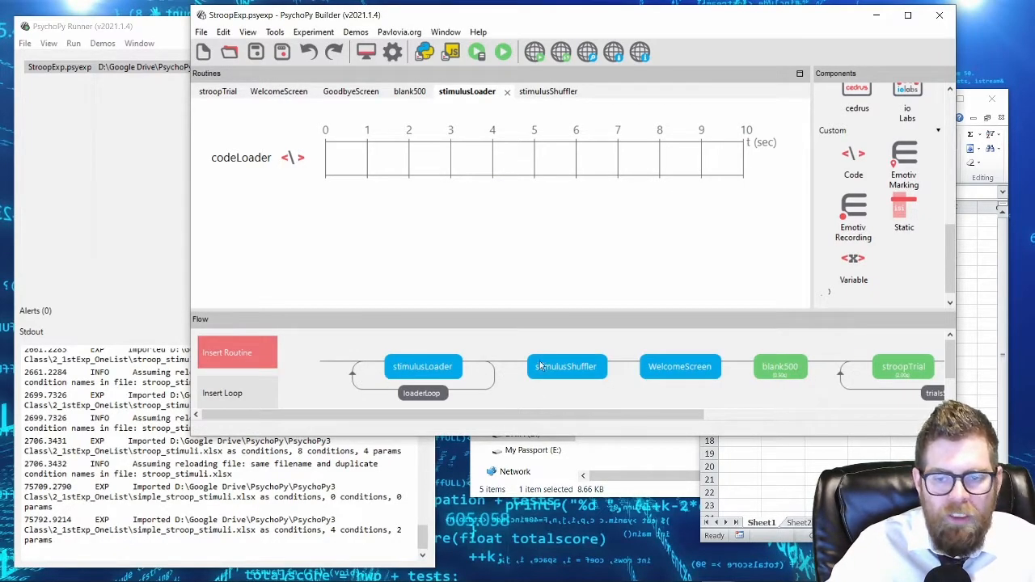
# Step: Add a code component named codeShuffler to the stimulusShuffler routine
pyautogui.click(566, 368)
pyautogui.click(854, 162)
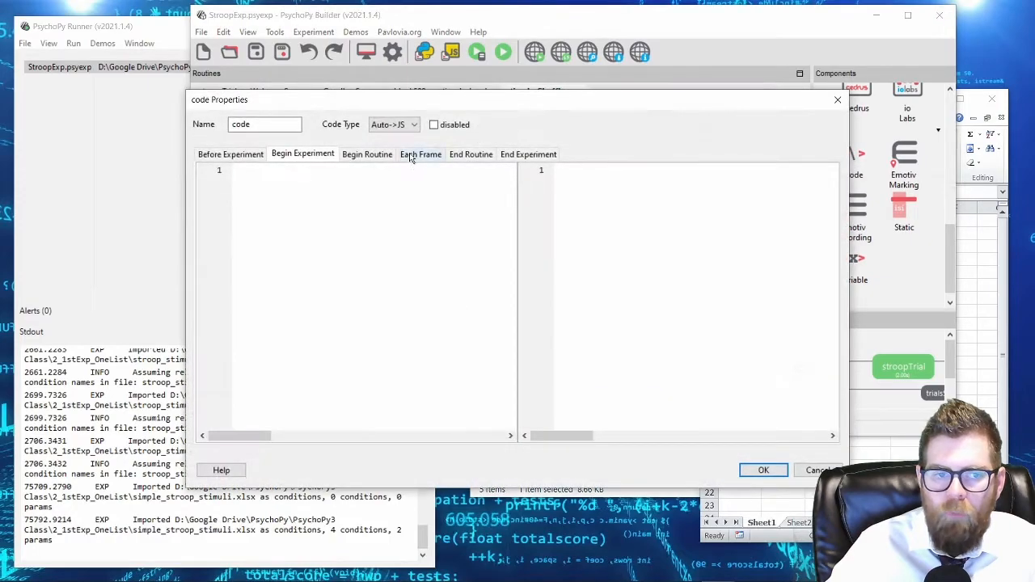
pyautogui.write('Shuffler')
# Step: Write print(word_list) and print(colour_list) on separate lines in codeShuffler's Begin Routine section
pyautogui.click(367, 154)
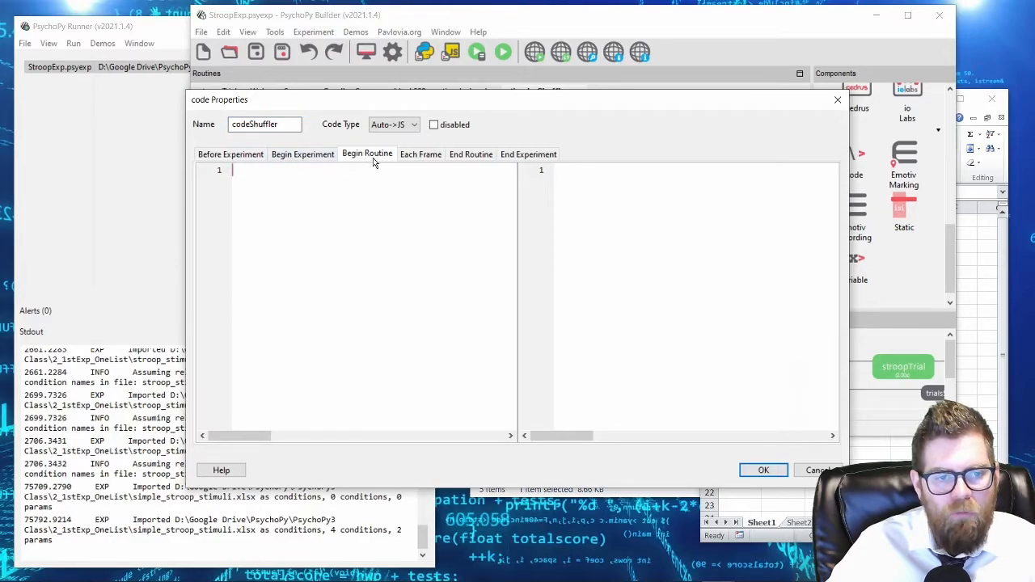
pyautogui.click(322, 155)
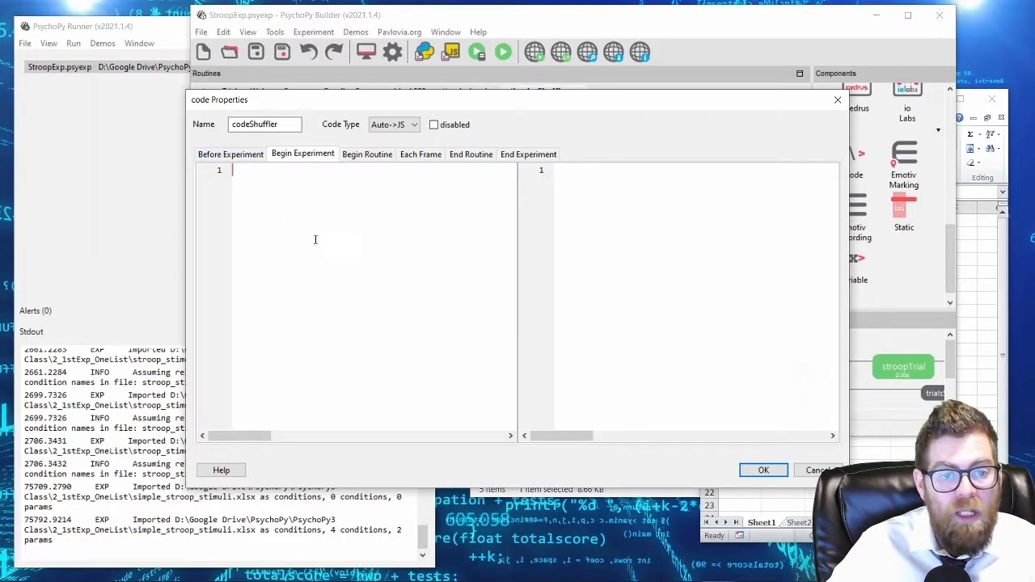
pyautogui.moveTo(303, 109); pyautogui.dragTo(751, 130)
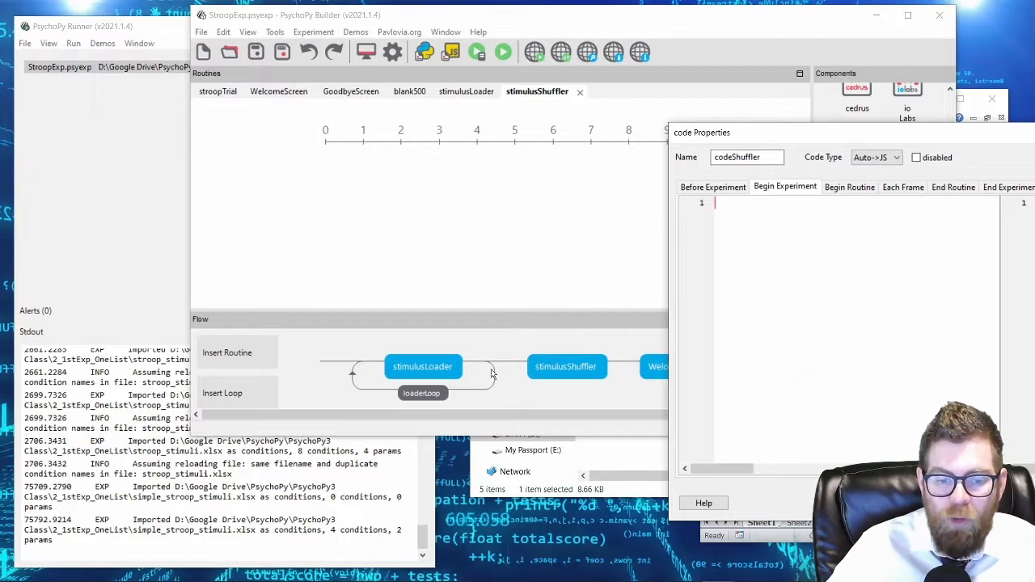
pyautogui.click(843, 188)
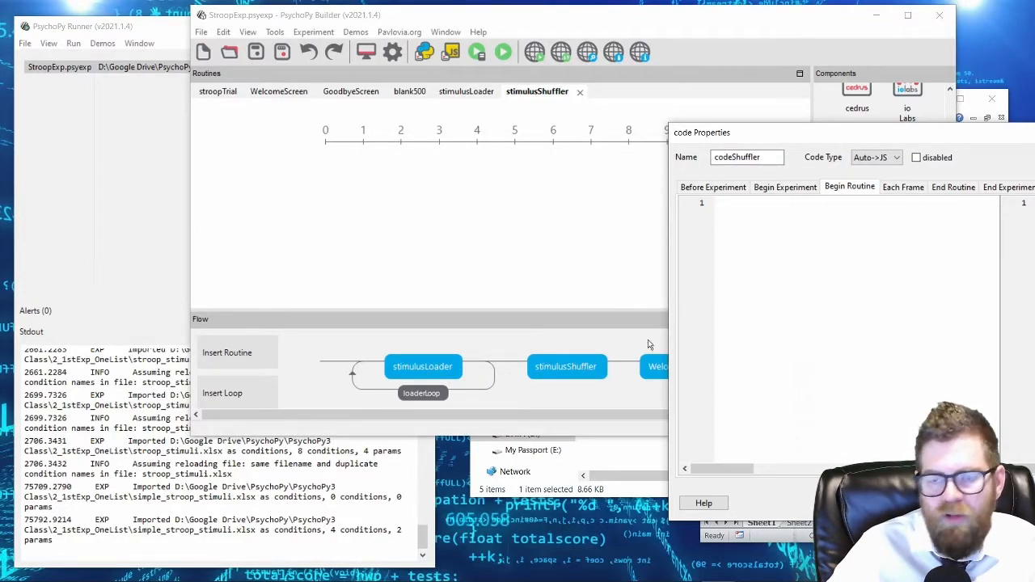
pyautogui.moveTo(838, 135); pyautogui.dragTo(450, 99)
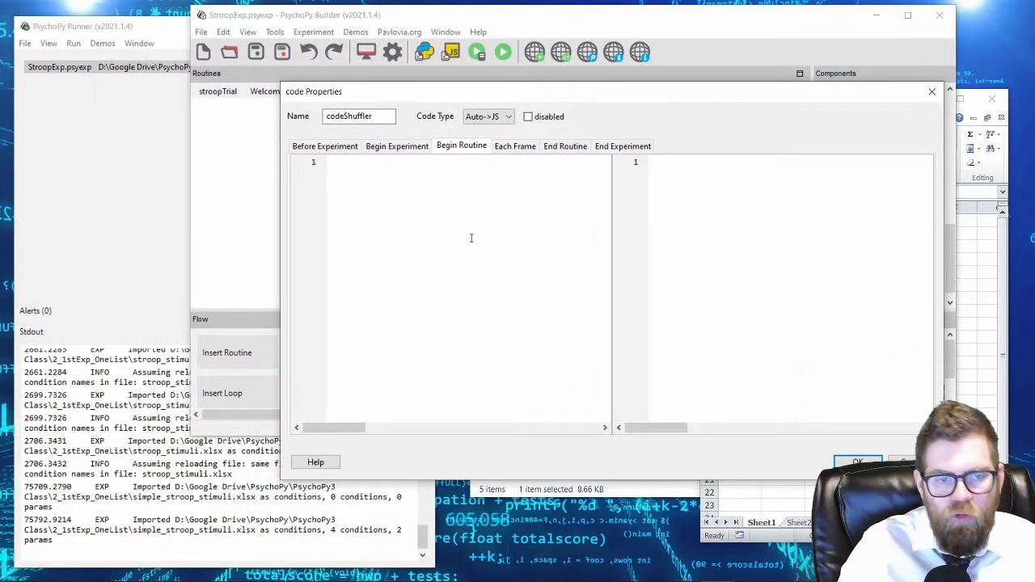
pyautogui.write('print(word_list)')
pyautogui.press('Return')
pyautogui.write('print(col')
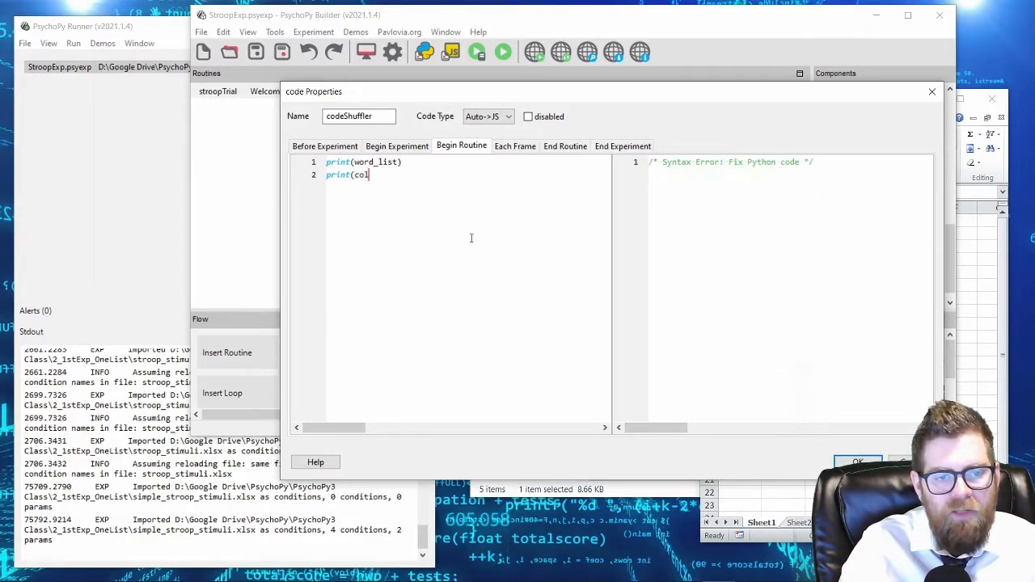
pyautogui.write('our_list)')
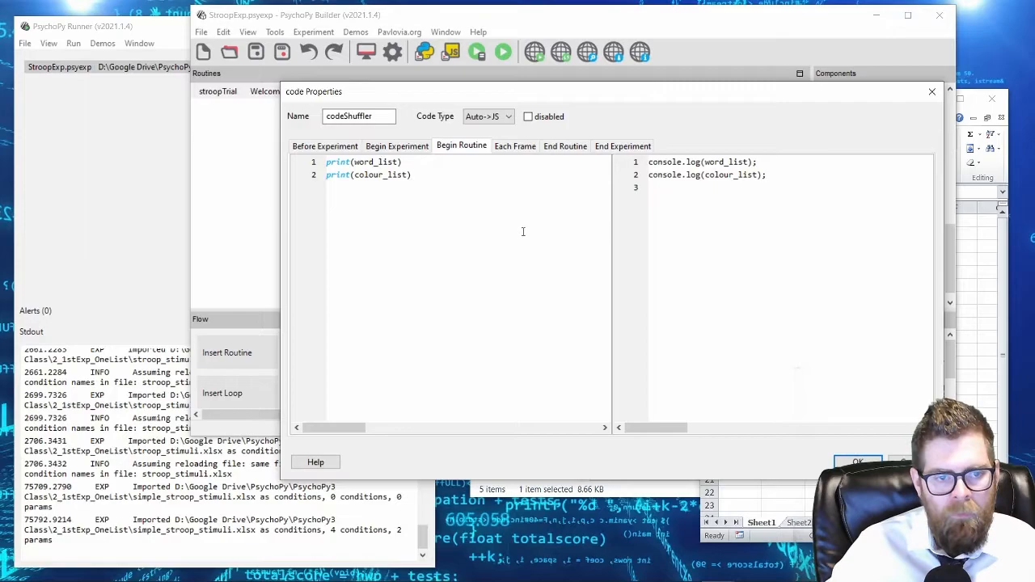
# Step: Compare the Python print statements with their JavaScript console.log translation, and accept the codeShuffler code
pyautogui.moveTo(702, 163); pyautogui.dragTo(646, 174)
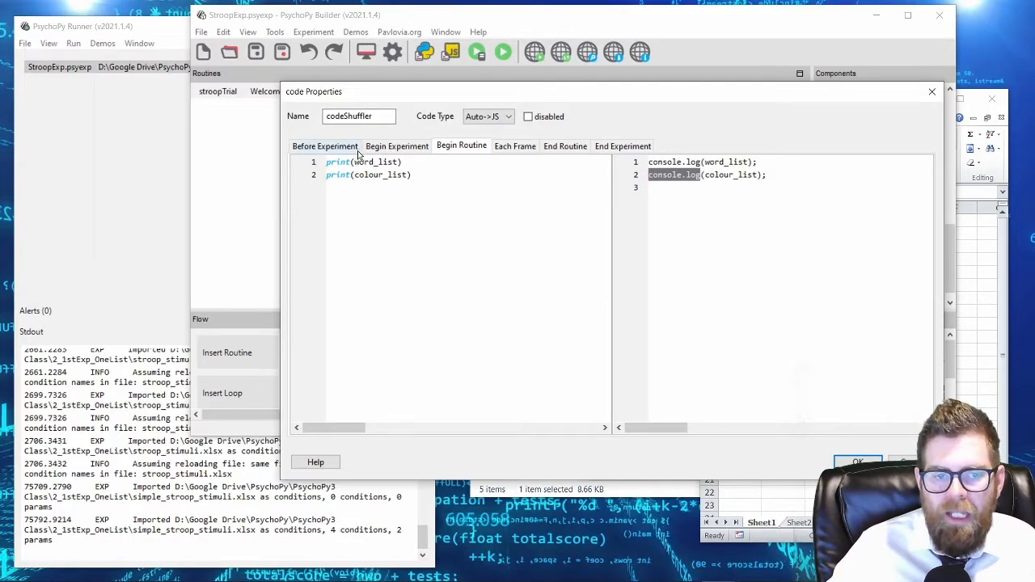
pyautogui.moveTo(350, 163); pyautogui.dragTo(318, 164)
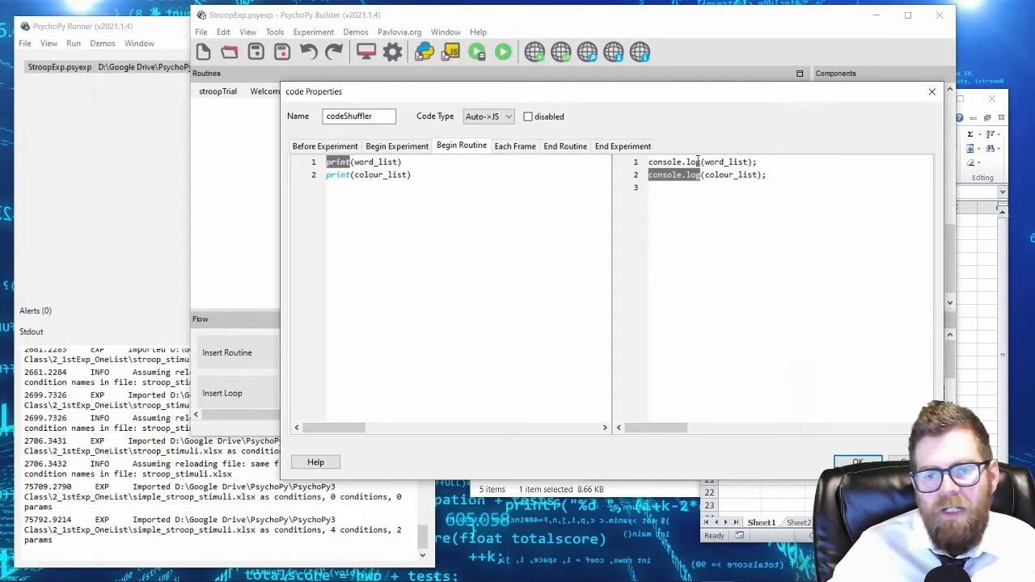
pyautogui.moveTo(700, 162); pyautogui.dragTo(646, 161)
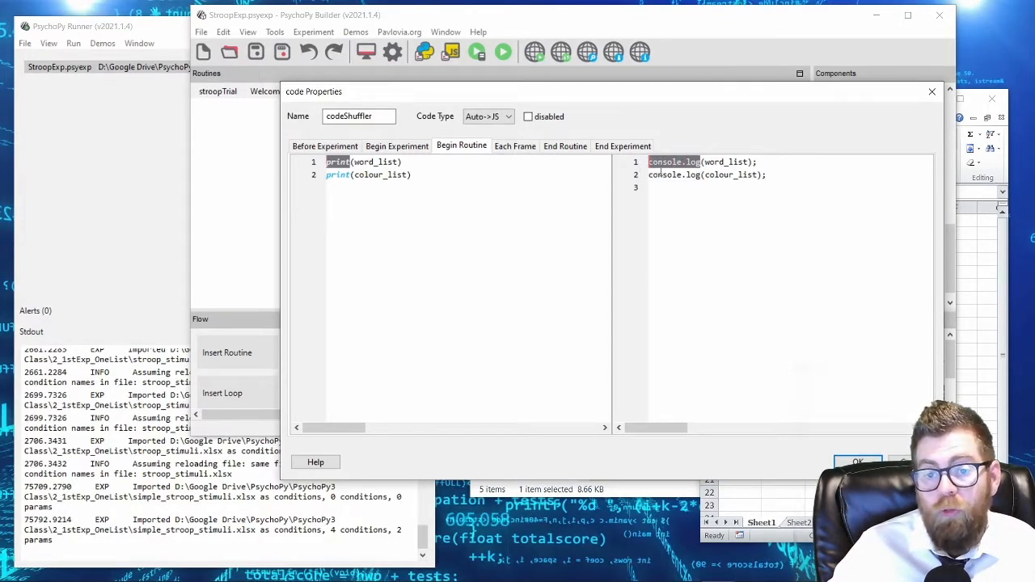
pyautogui.moveTo(703, 162); pyautogui.dragTo(747, 162)
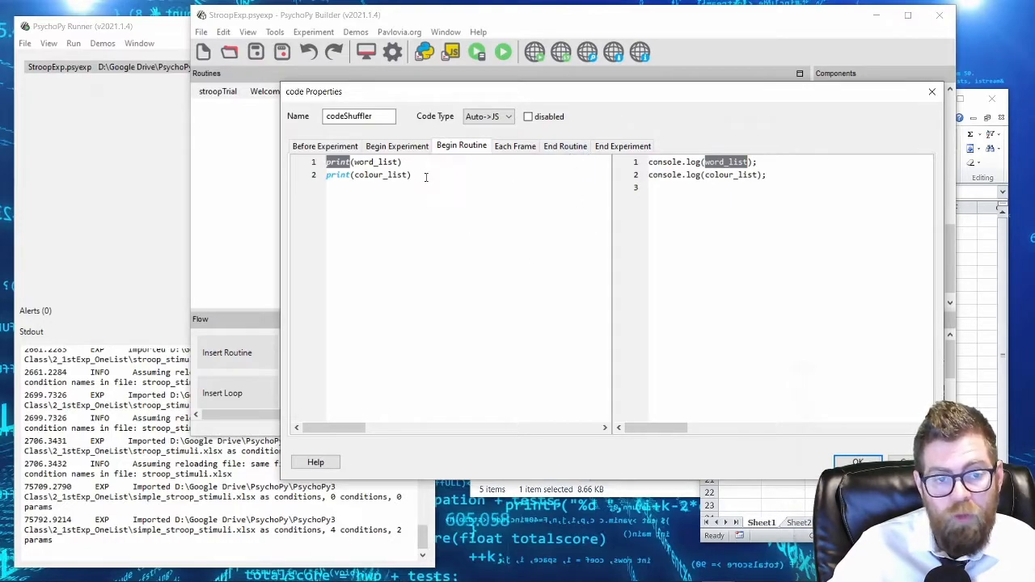
pyautogui.click(701, 162)
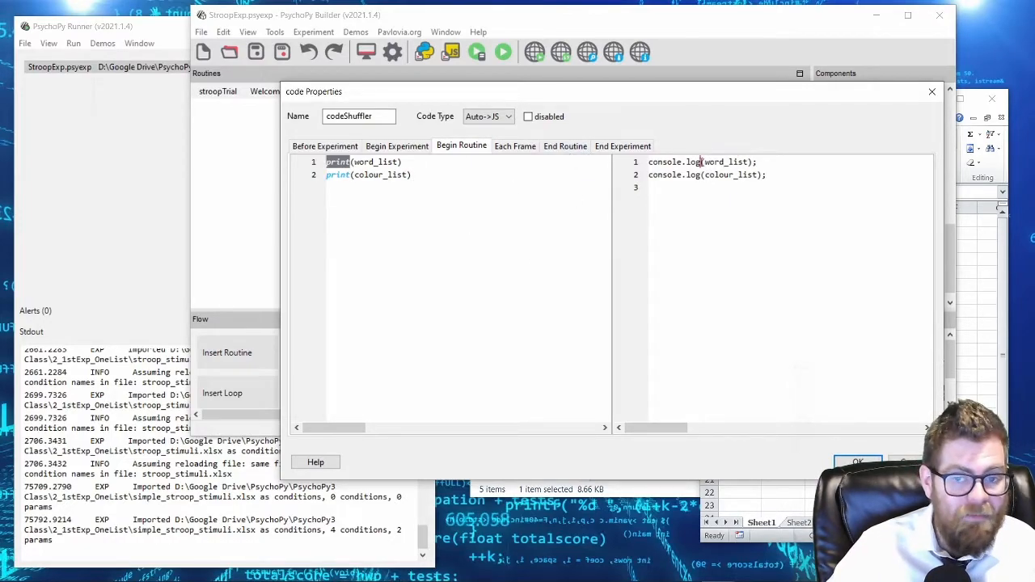
pyautogui.click(855, 462)
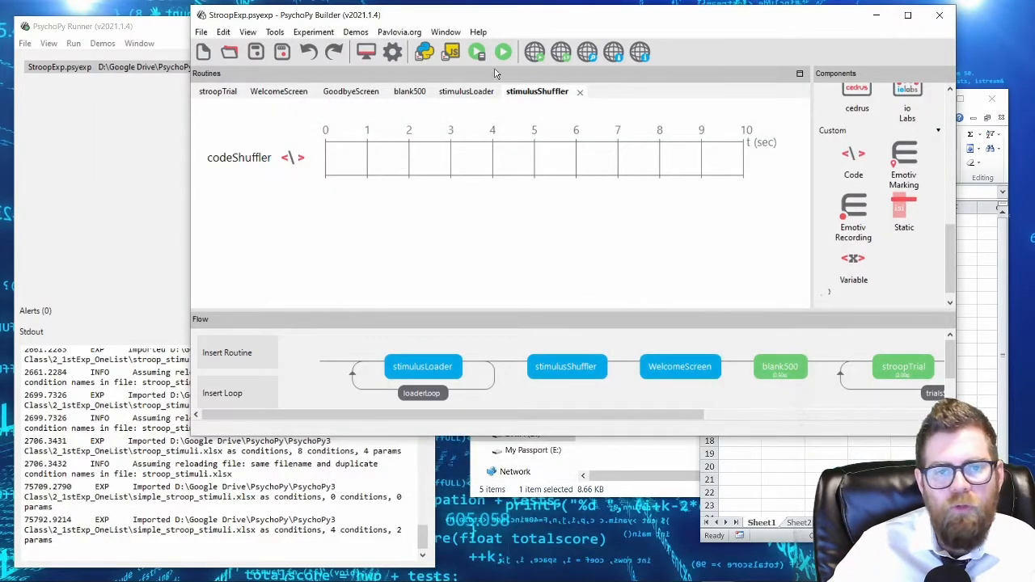
# Step: Turn off the full-screen window in the experiment's screen settings and set the window size to [1280, 720]
pyautogui.click(391, 53)
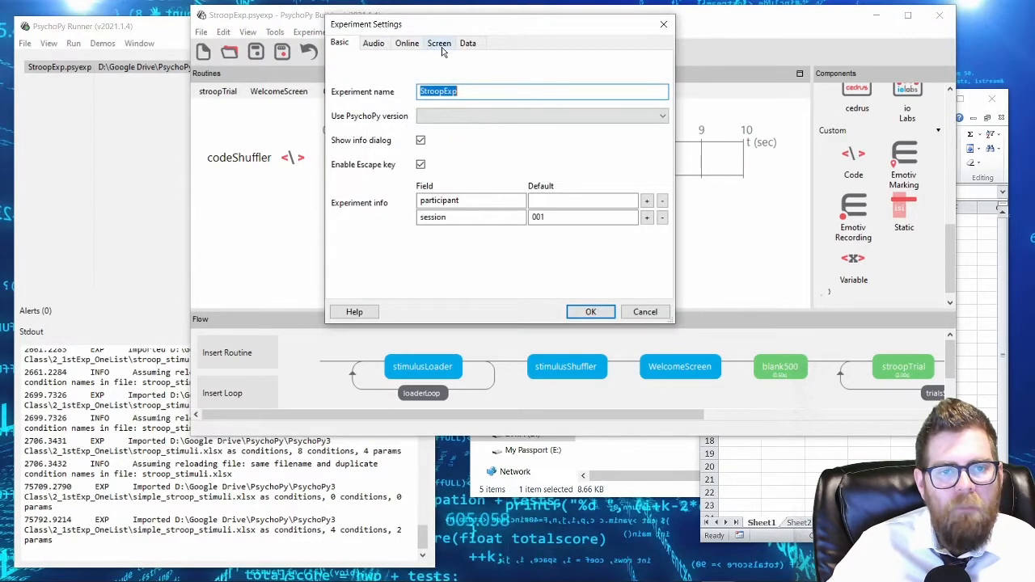
pyautogui.click(441, 51)
pyautogui.click(416, 142)
pyautogui.doubleClick(433, 164)
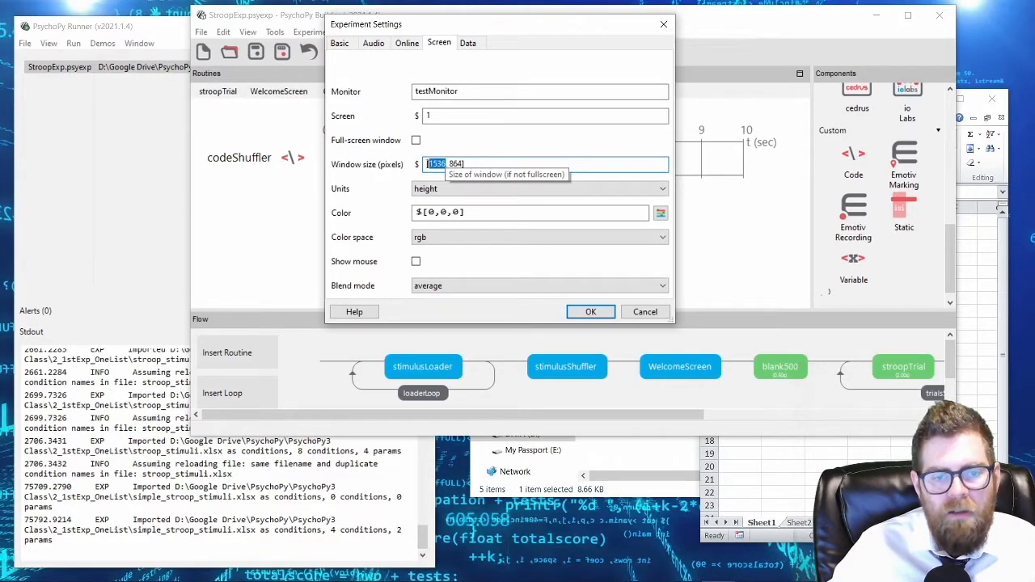
pyautogui.write('1280')
pyautogui.doubleClick(455, 164)
pyautogui.write('720]')
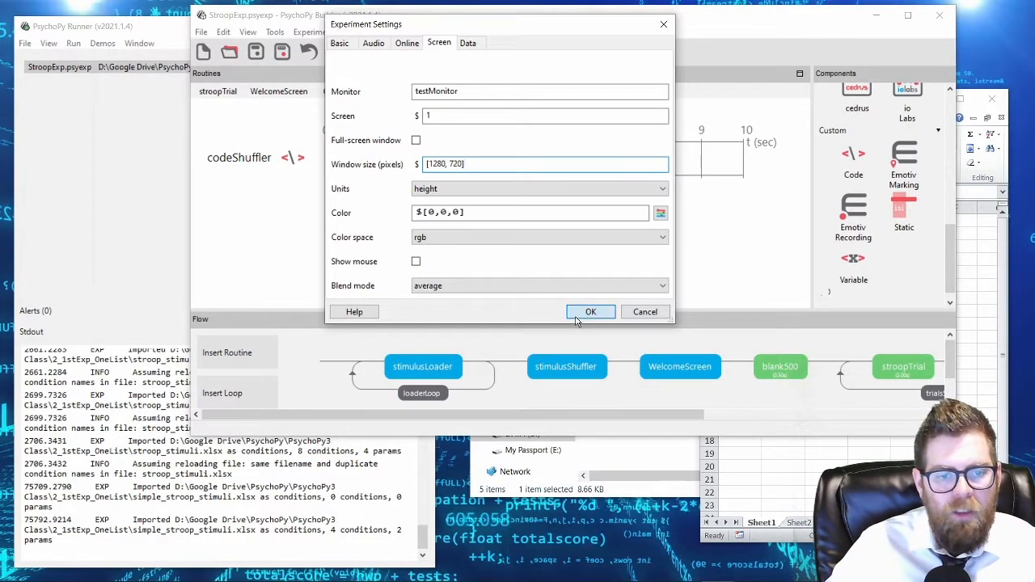
pyautogui.click(578, 316)
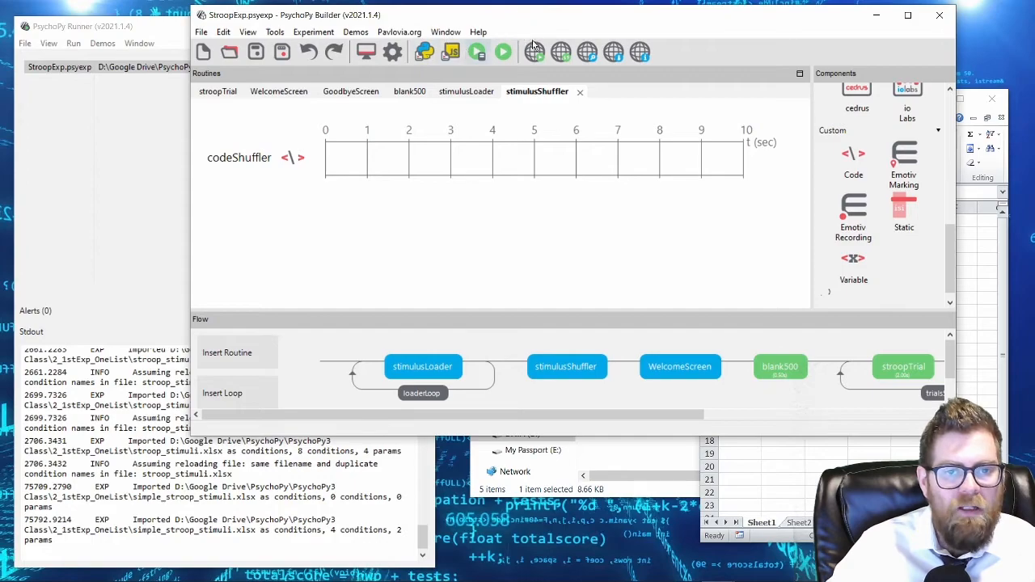
# Step: Run the experiment and compare the printed word and colour lists in the Runner output with simple_stroop_stimuli.xlsx in Excel
pyautogui.click(503, 51)
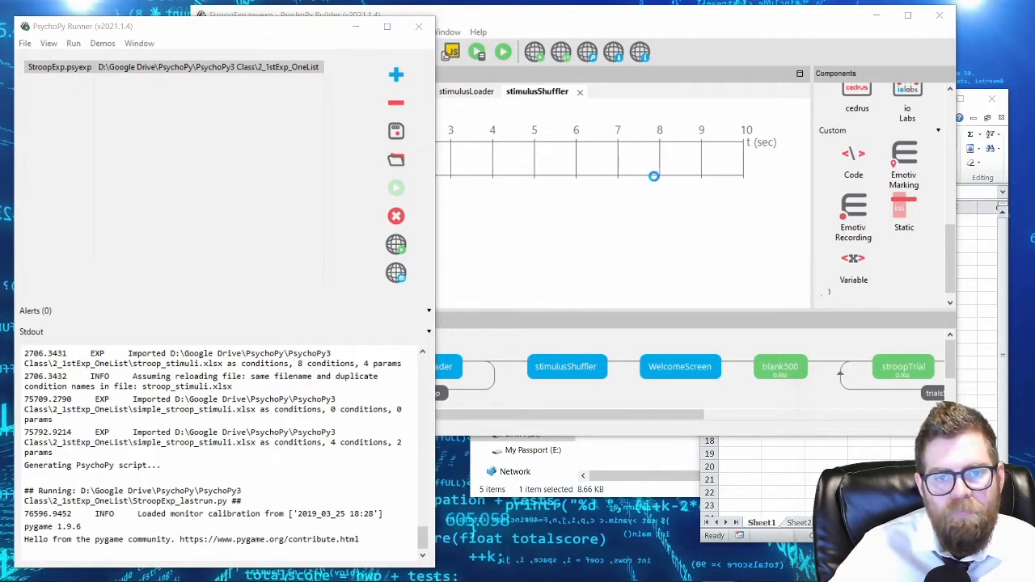
pyautogui.click(444, 232)
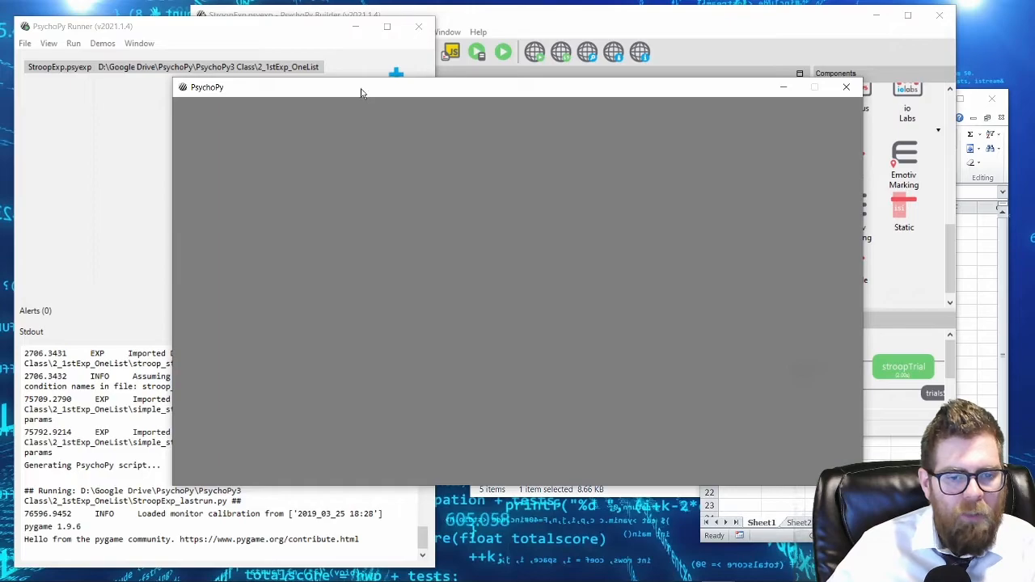
pyautogui.moveTo(361, 92); pyautogui.dragTo(463, 81)
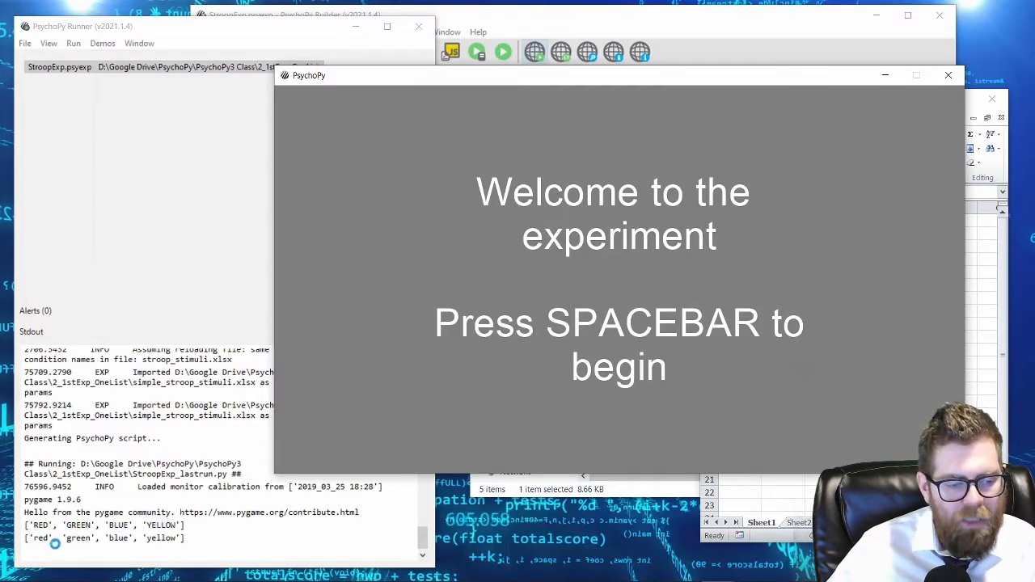
pyautogui.hotkey('alt', 'Tab')
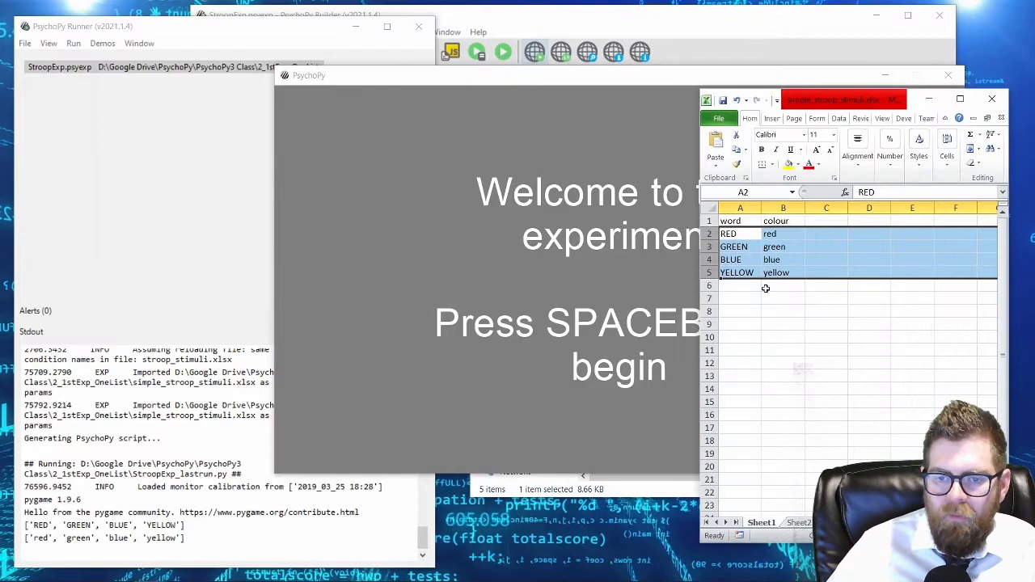
# Step: Check the word and colour columns of simple_stroop_stimuli.xlsx against the two printed lists, and quit the running experiment
pyautogui.click(740, 208)
pyautogui.moveTo(732, 234); pyautogui.dragTo(731, 272)
pyautogui.click(784, 207)
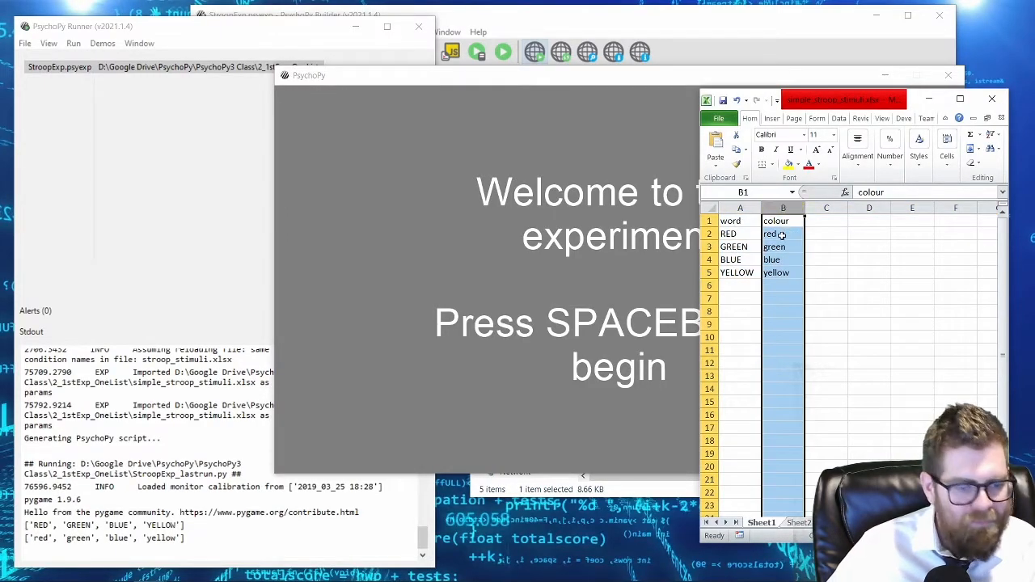
pyautogui.moveTo(780, 233); pyautogui.dragTo(780, 269)
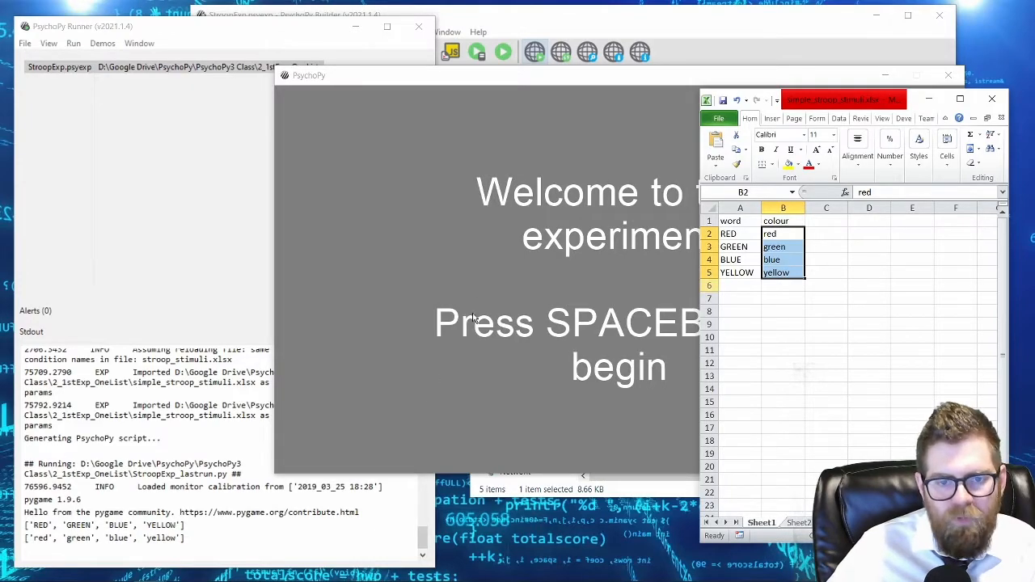
pyautogui.click(462, 253)
pyautogui.press('Escape')
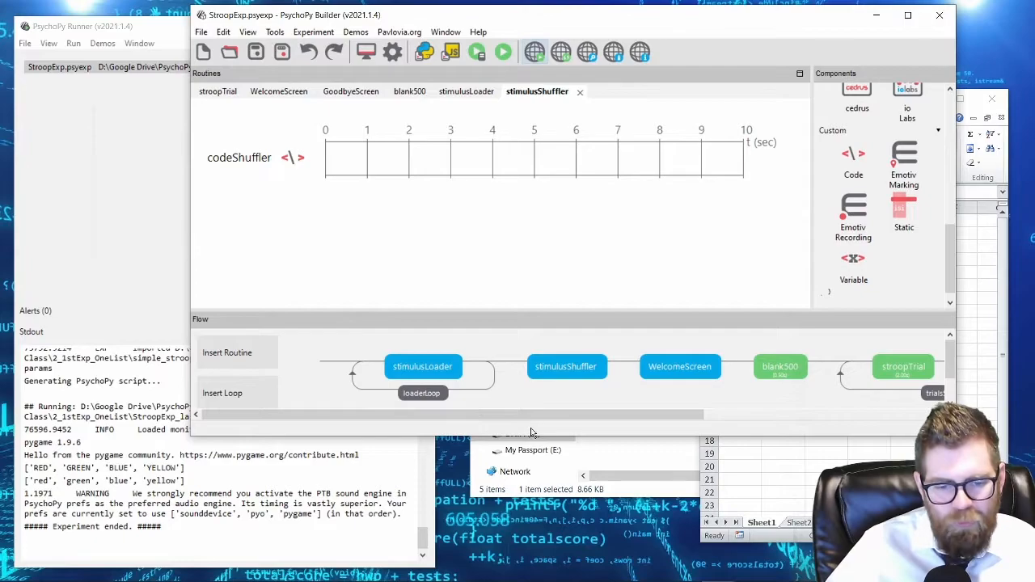
# Step: Remove the print() calls from codeShuffler's Begin Routine code, leaving only word_list and colour_list on their own lines
pyautogui.moveTo(534, 416); pyautogui.dragTo(594, 419)
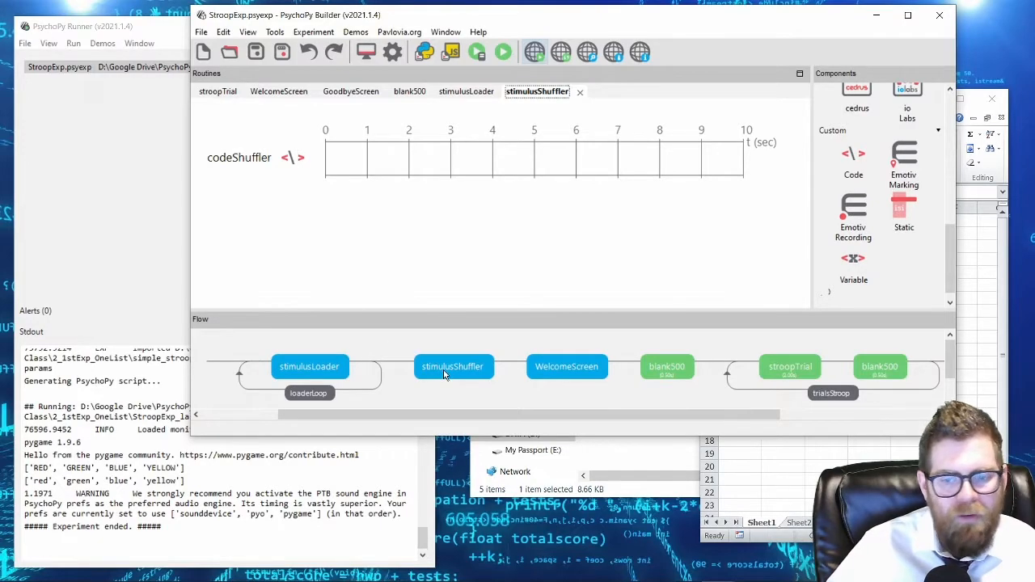
pyautogui.click(780, 476)
pyautogui.doubleClick(231, 155)
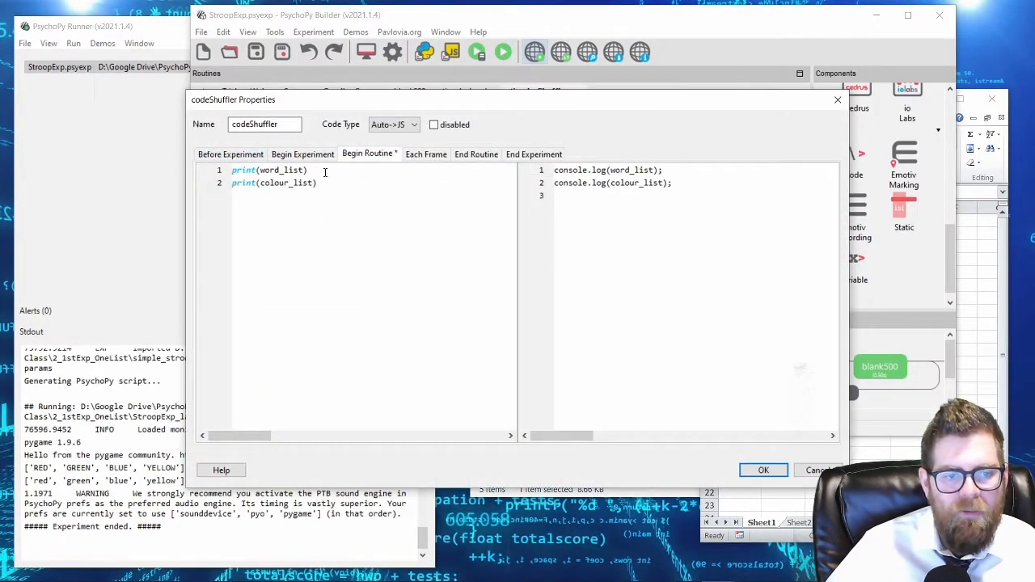
pyautogui.click(324, 173)
pyautogui.press('BackSpace')
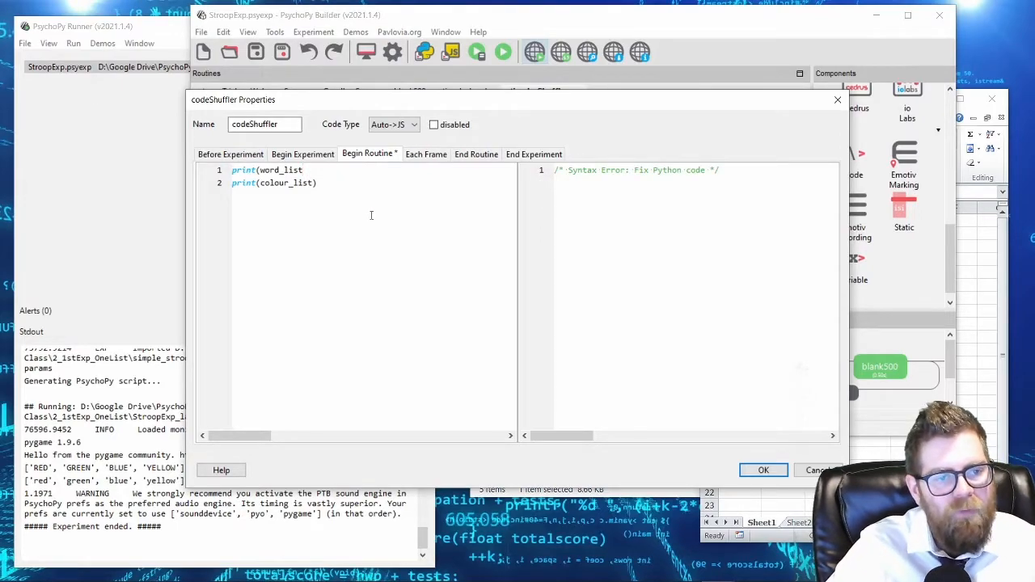
pyautogui.press('Home')
pyautogui.hotkey('ctrl', 'shift', 'Right')
pyautogui.hotkey('shift', 'Right')
pyautogui.press('BackSpace')
pyautogui.press('Down')
pyautogui.hotkey('ctrl', 'shift', 'Right')
pyautogui.hotkey('shift', 'Right')
pyautogui.press('BackSpace')
pyautogui.press('End')
pyautogui.press('BackSpace')
pyautogui.hotkey('ctrl', 'Home')
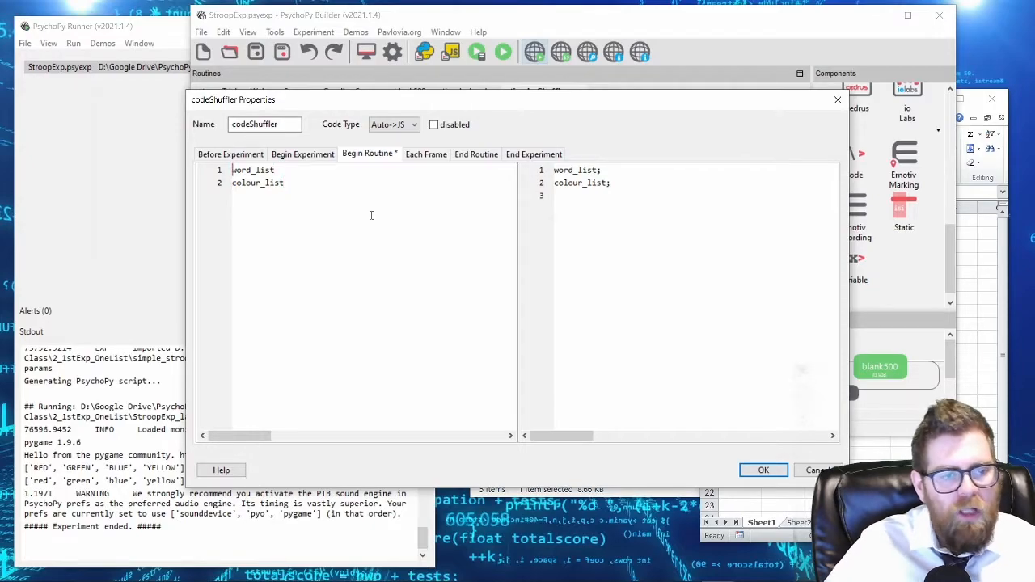
# Step: Examine in Excel how the words and colours are paired row by row in simple_stroop_stimuli.xlsx
pyautogui.hotkey('alt', 'Tab')
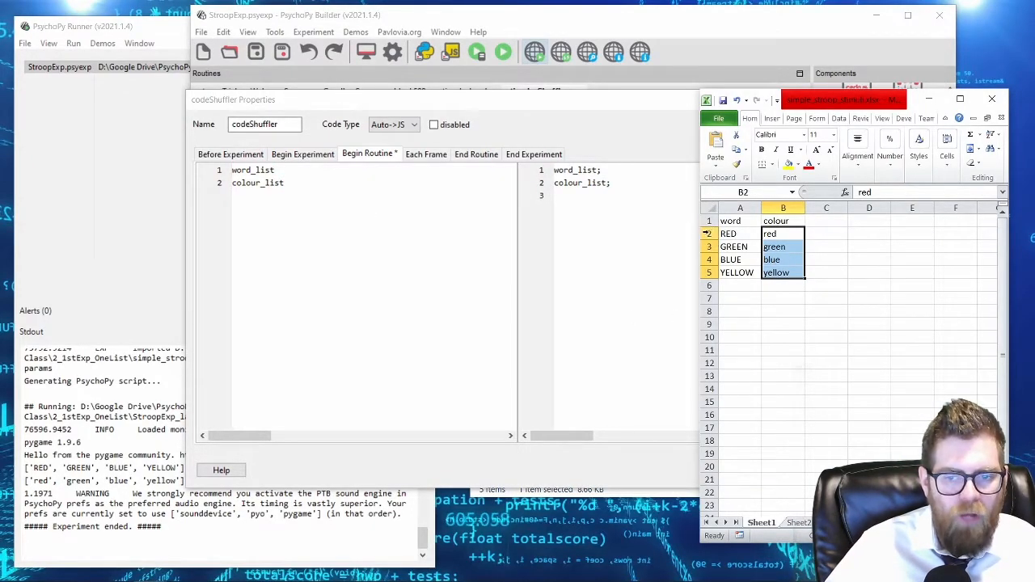
pyautogui.click(738, 233)
pyautogui.click(766, 236)
pyautogui.click(780, 246)
pyautogui.click(742, 272)
pyautogui.click(742, 260)
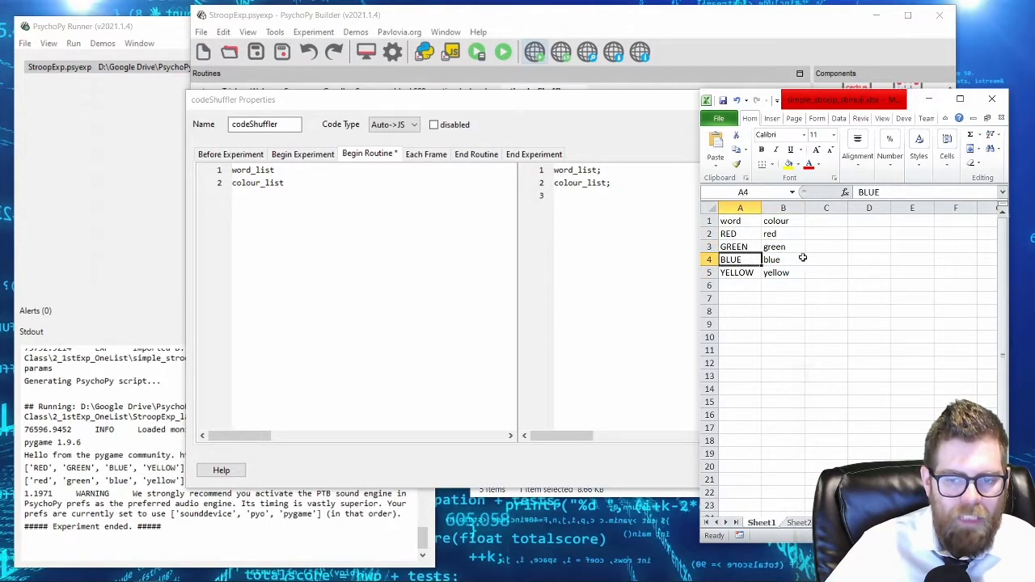
pyautogui.click(752, 275)
pyautogui.click(776, 273)
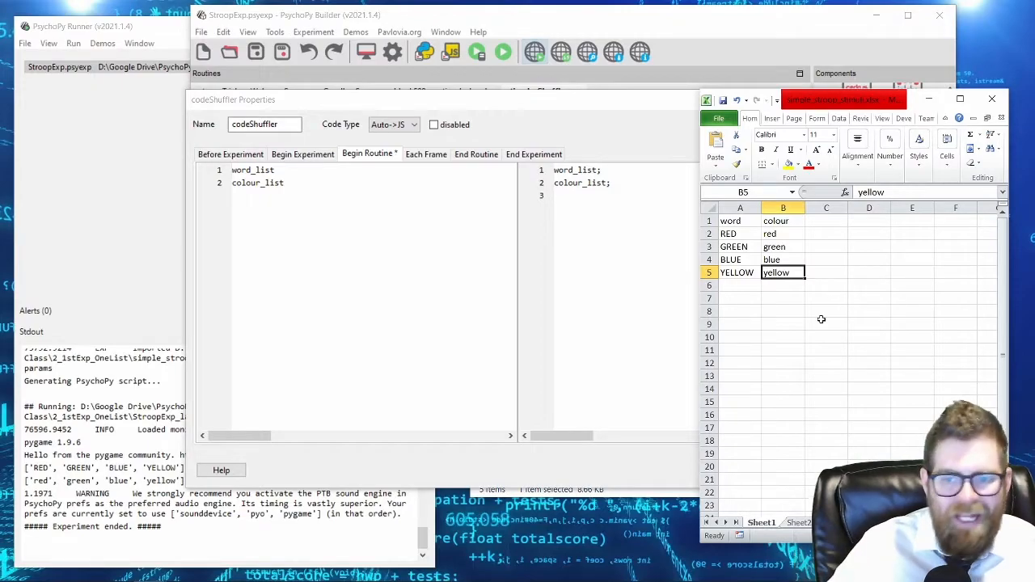
pyautogui.click(732, 234)
pyautogui.click(770, 234)
pyautogui.click(752, 245)
pyautogui.click(768, 245)
# Step: Back in PsychoPy, reload StroopExp_lastrun.py and turn codeShuffler's Begin Routine lines into shuffle(word_list) and shuffle(colour_list)
pyautogui.click(272, 194)
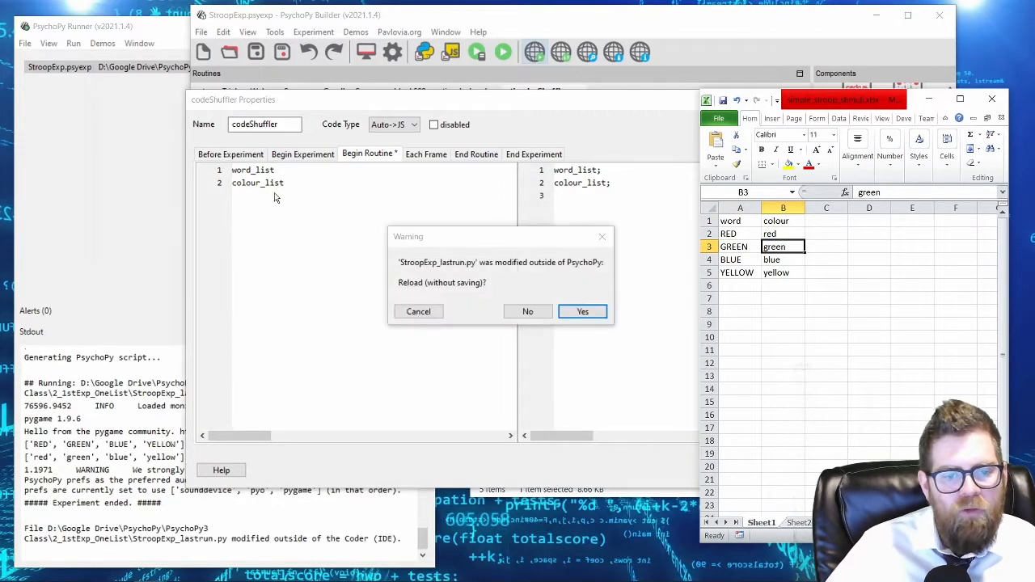
pyautogui.click(583, 311)
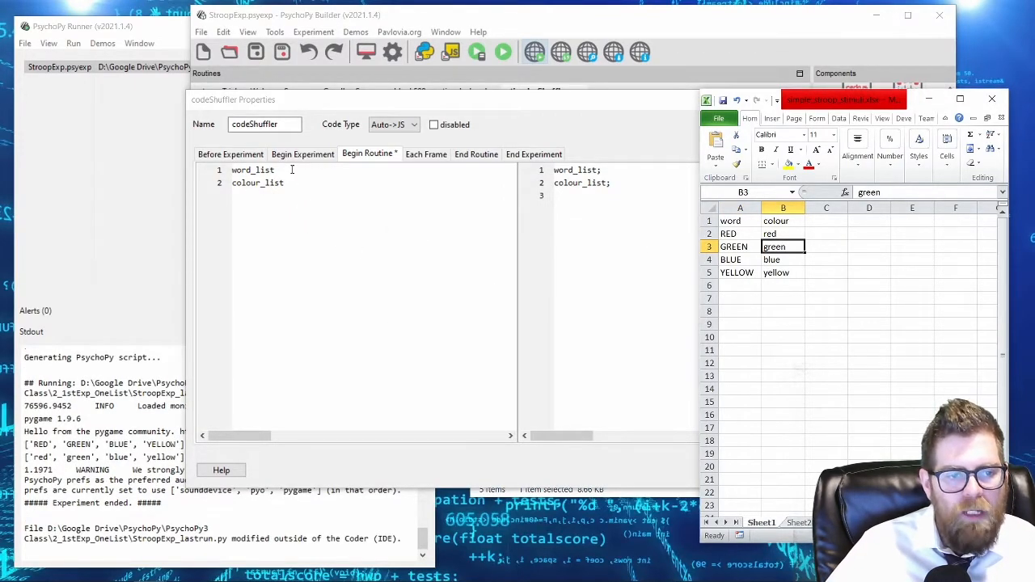
pyautogui.click(293, 169)
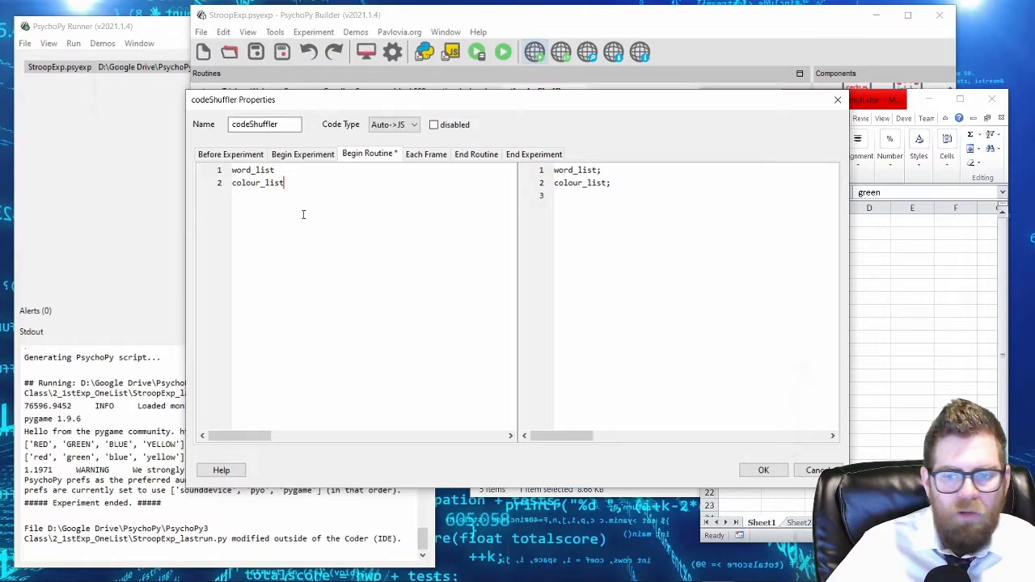
pyautogui.click(874, 306)
pyautogui.click(321, 173)
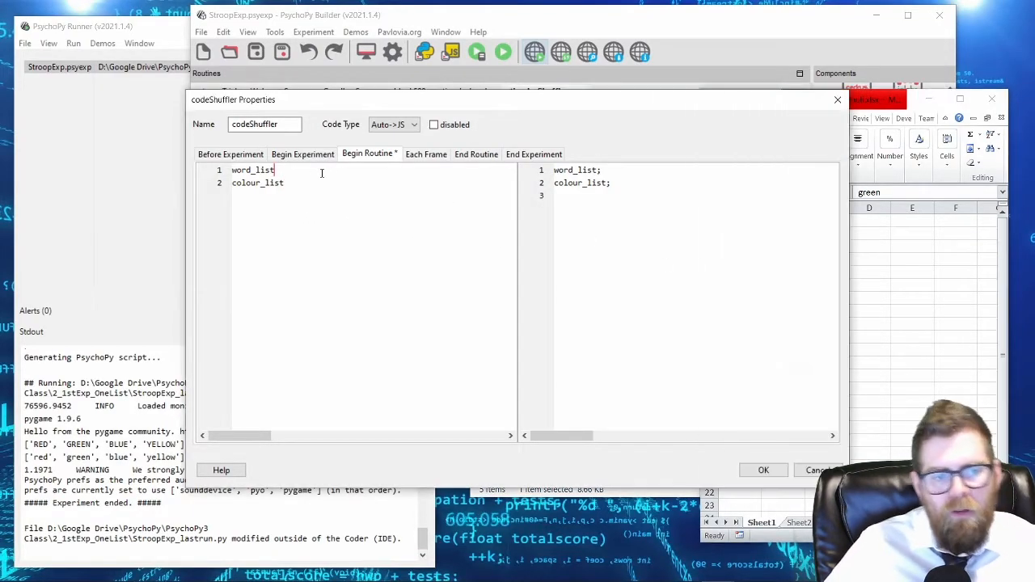
pyautogui.press('Home')
pyautogui.write('shuffle(')
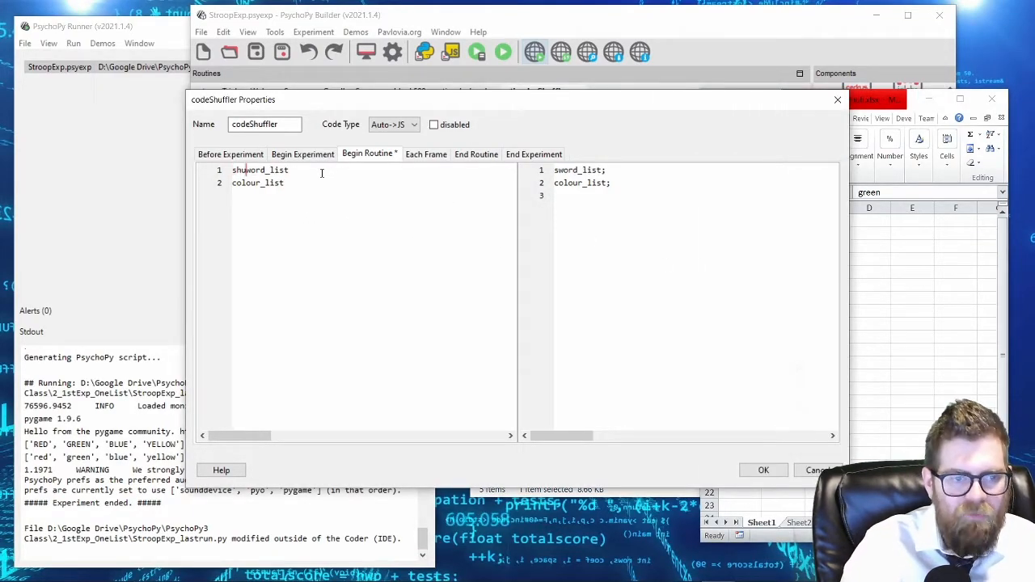
pyautogui.press('End')
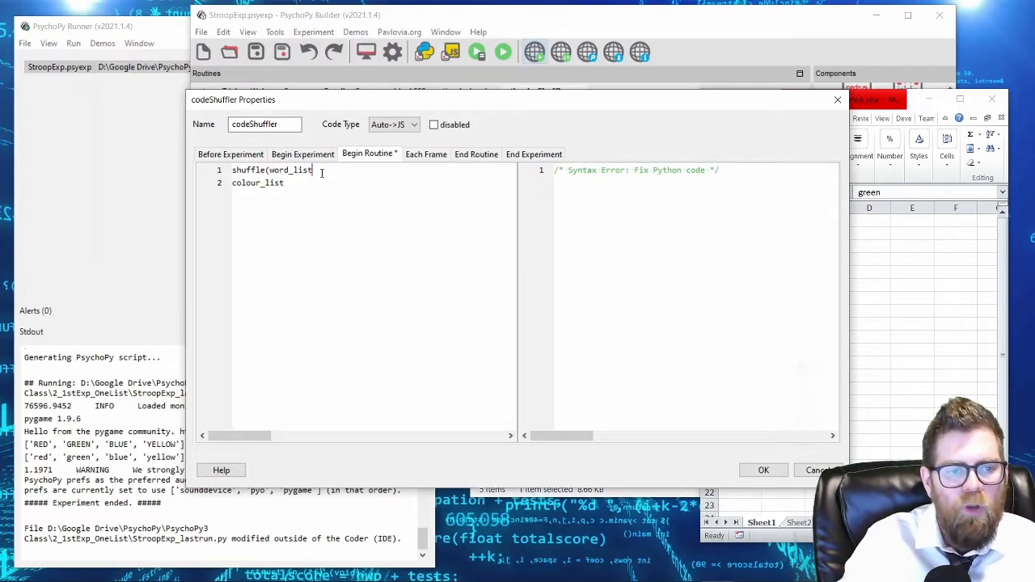
pyautogui.write(') ')
pyautogui.write('shuffle(')
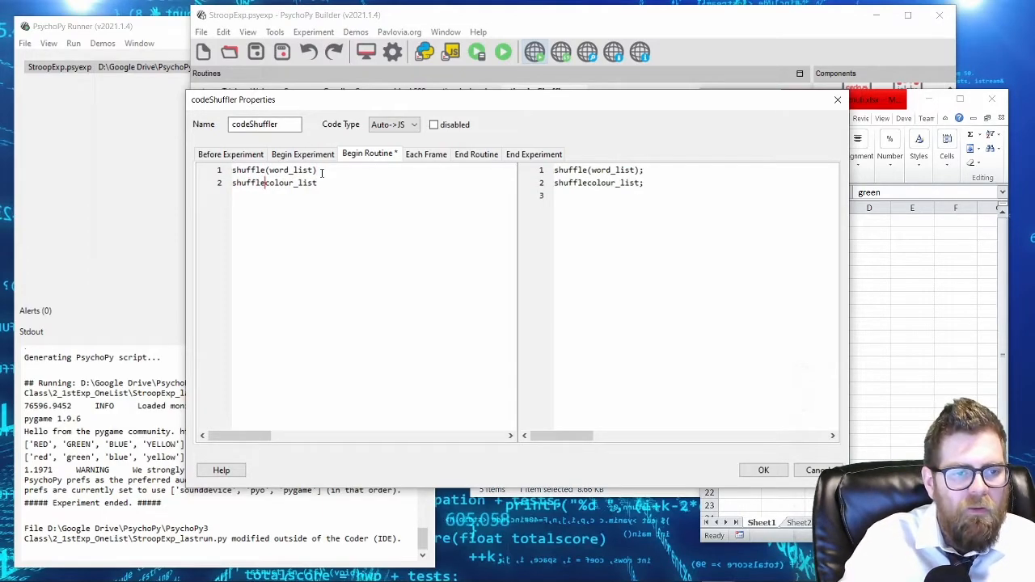
pyautogui.press('End')
pyautogui.write(')')
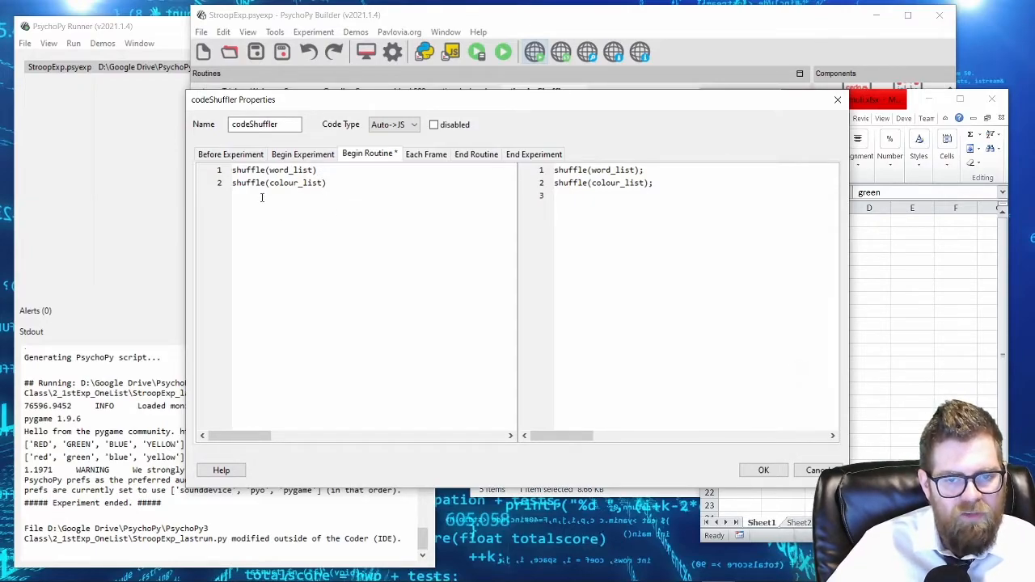
# Step: Review the JavaScript translation of the two shuffle calls and accept the codeShuffler code
pyautogui.moveTo(651, 183); pyautogui.dragTo(538, 166)
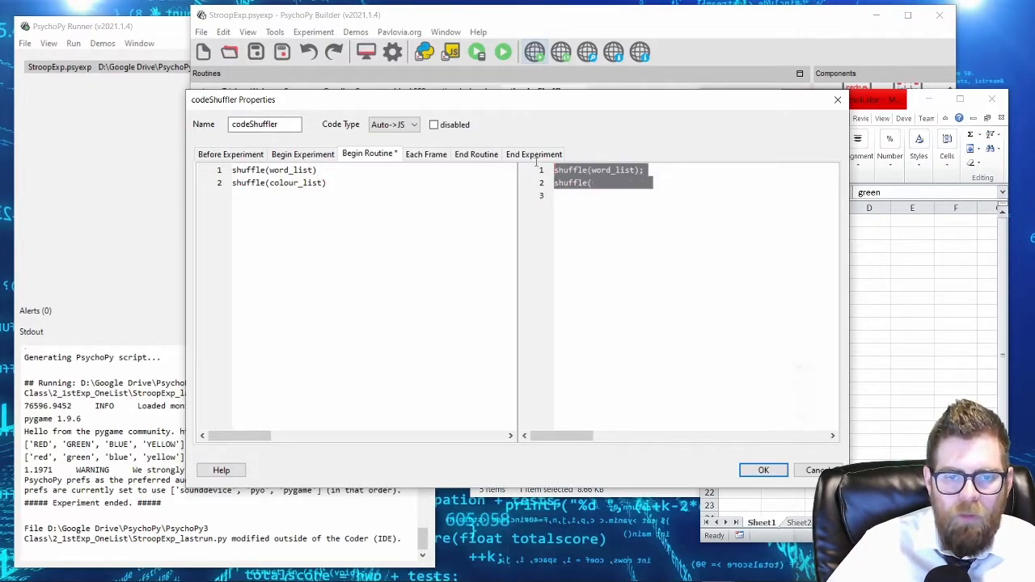
pyautogui.click(592, 186)
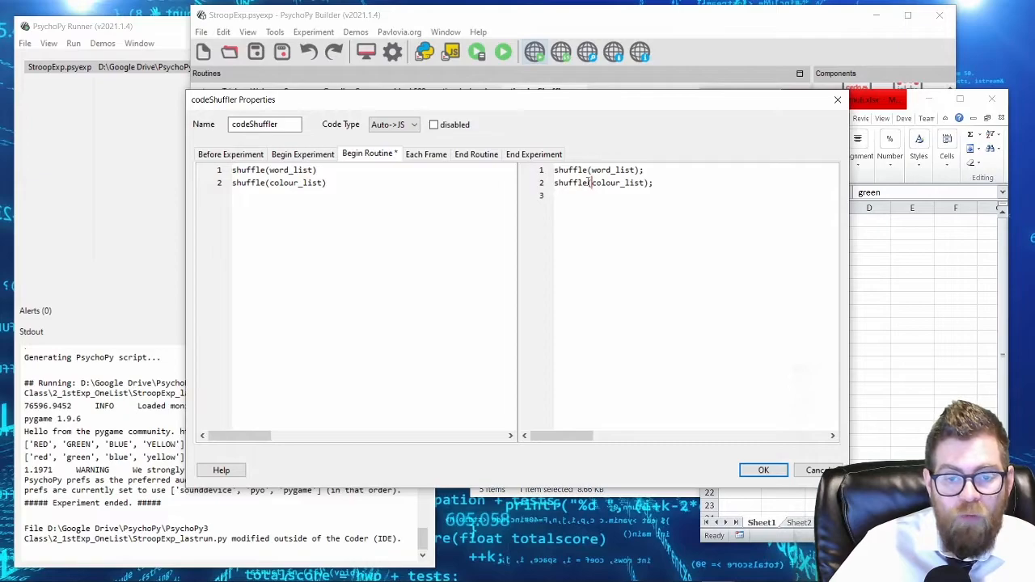
pyautogui.moveTo(587, 183); pyautogui.dragTo(553, 171)
pyautogui.click(578, 190)
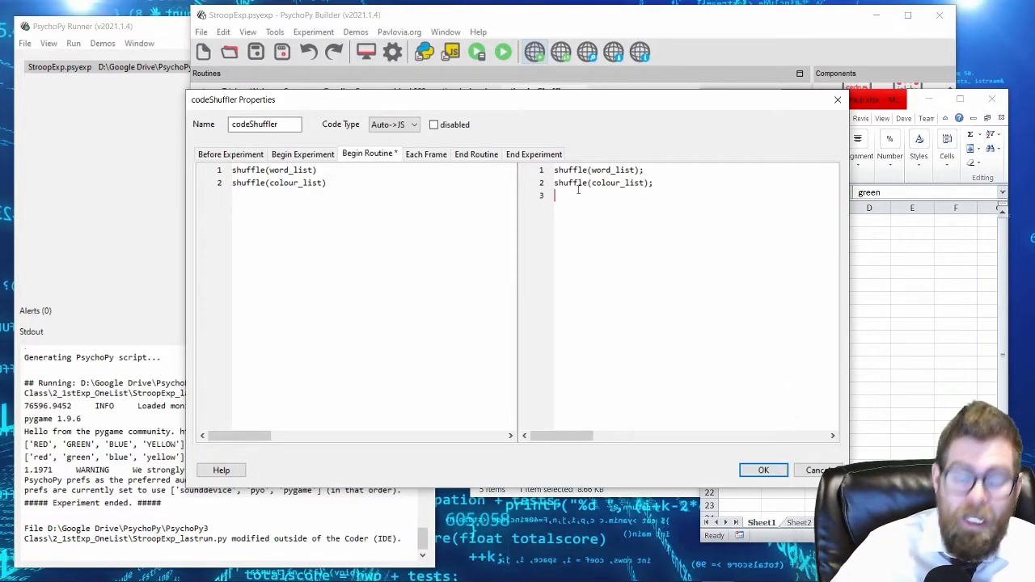
pyautogui.moveTo(515, 103); pyautogui.dragTo(439, 111)
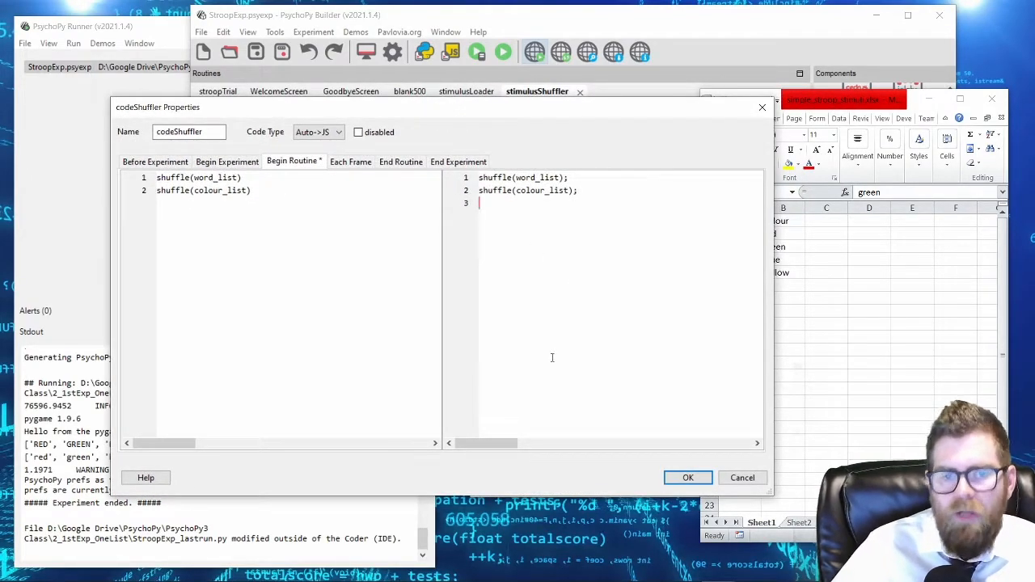
pyautogui.click(685, 477)
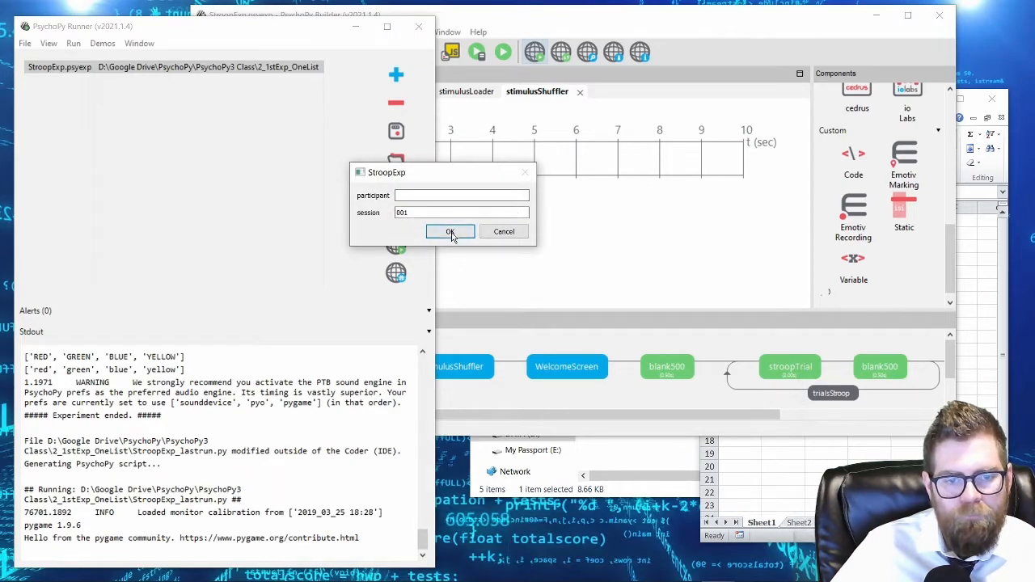
# Step: Run the experiment with session 001, look for list output in the Runner, and quit the experiment
pyautogui.click(450, 231)
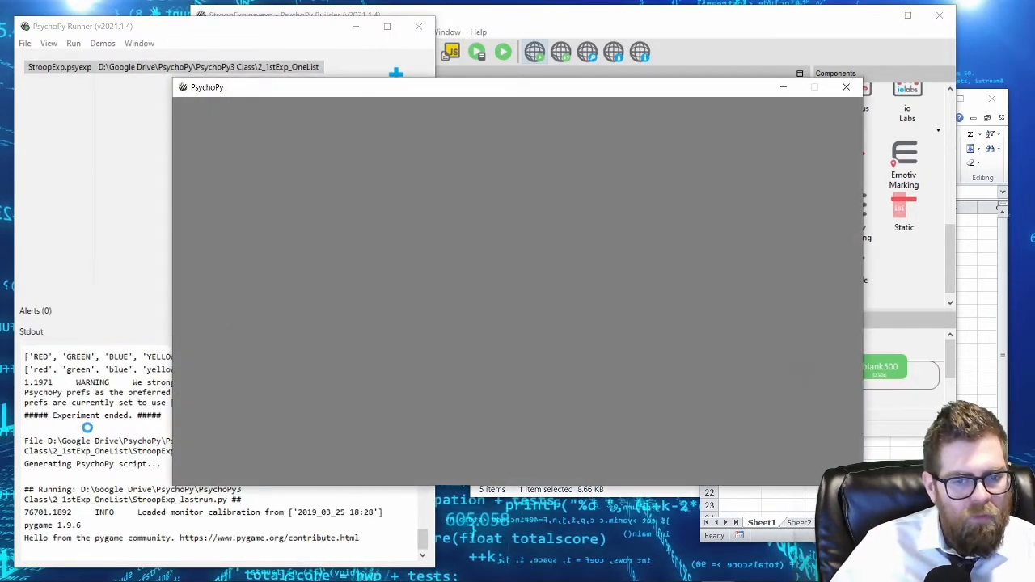
pyautogui.click(101, 549)
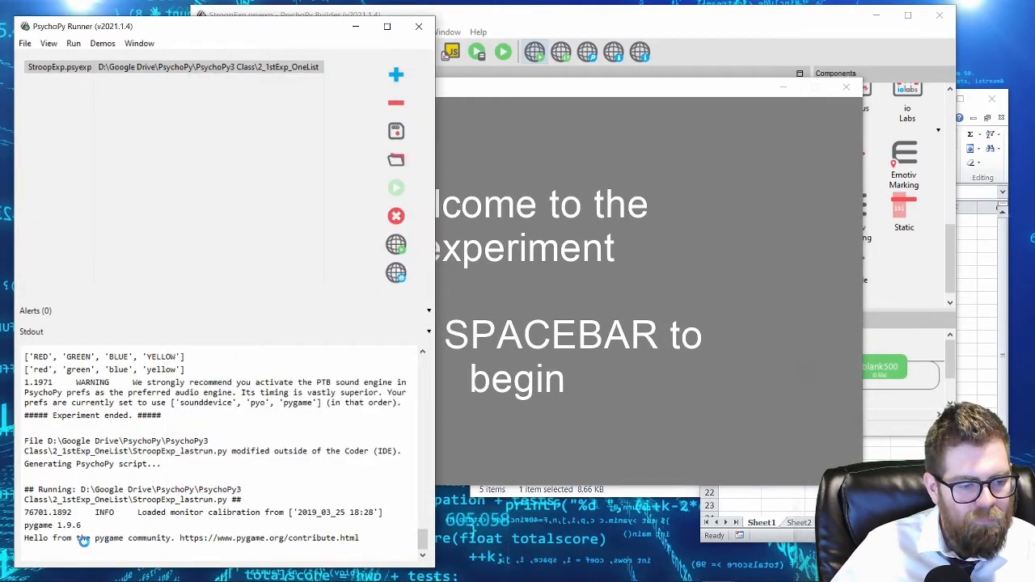
pyautogui.click(629, 369)
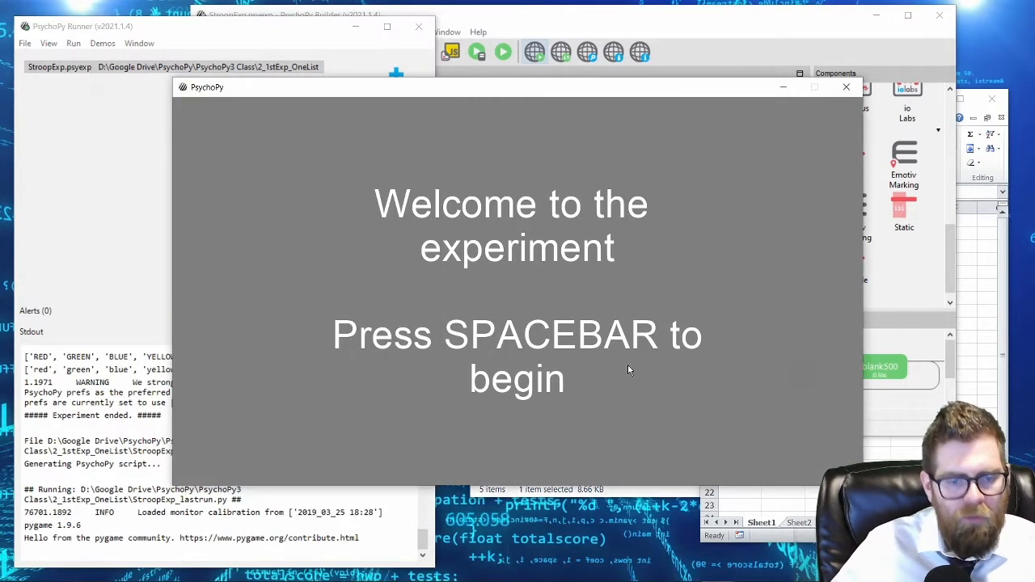
pyautogui.press('space')
pyautogui.press('Escape')
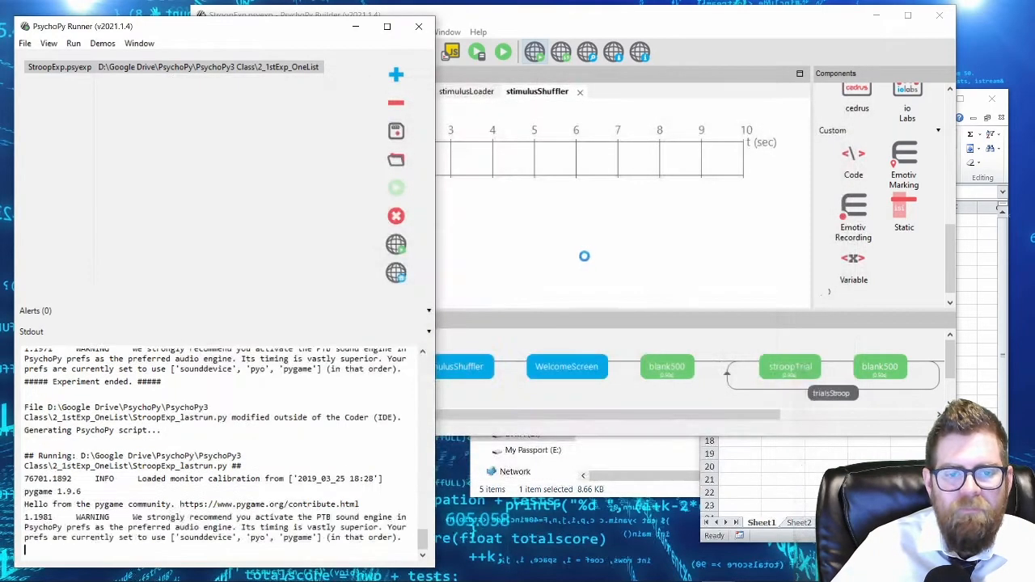
# Step: Add print(word_list) and print(colour_list) below the shuffle calls in codeShuffler's Begin Routine code, after a blank line, and accept the code
pyautogui.click(254, 159)
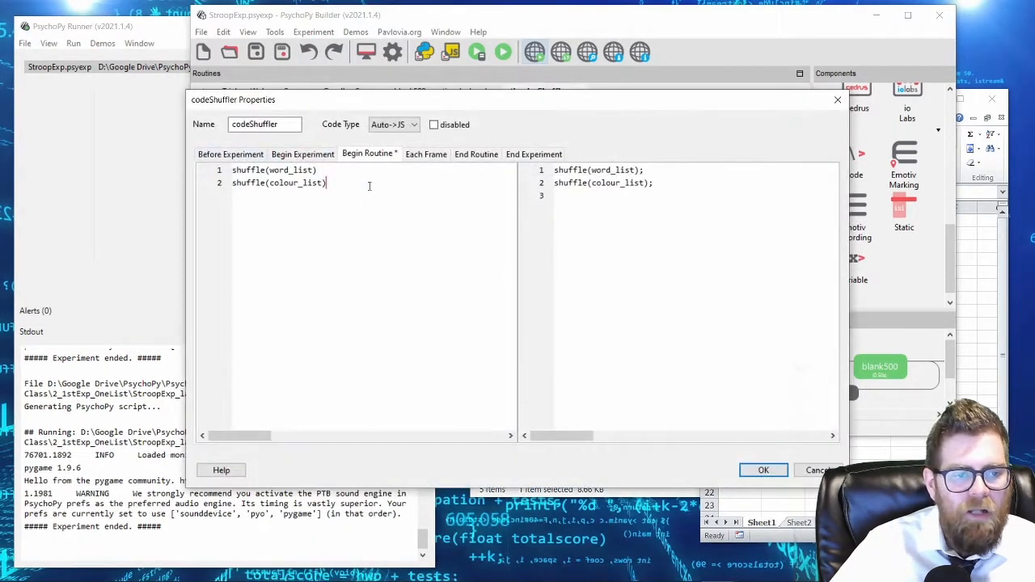
pyautogui.press('Return')
pyautogui.press('Return')
pyautogui.write('print(')
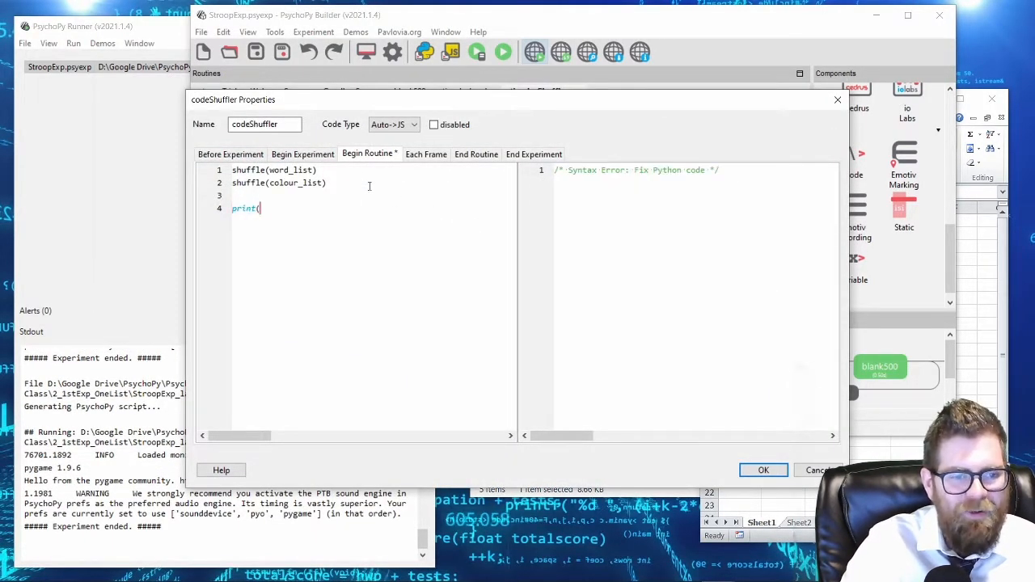
pyautogui.write('word_list)')
pyautogui.press('Return')
pyautogui.write('print(clour')
pyautogui.press('BackSpace')
pyautogui.press('BackSpace')
pyautogui.press('BackSpace')
pyautogui.press('BackSpace')
pyautogui.write('olour_list)')
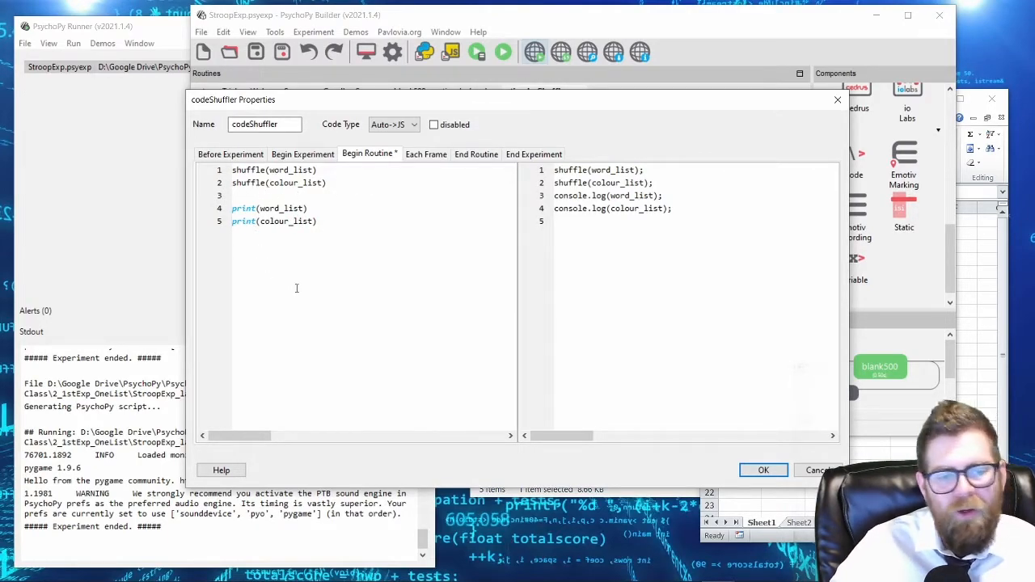
pyautogui.click(760, 471)
# Step: Run the experiment again, inspect the order of the printed word and colour lists in the Runner, and quit
pyautogui.click(502, 51)
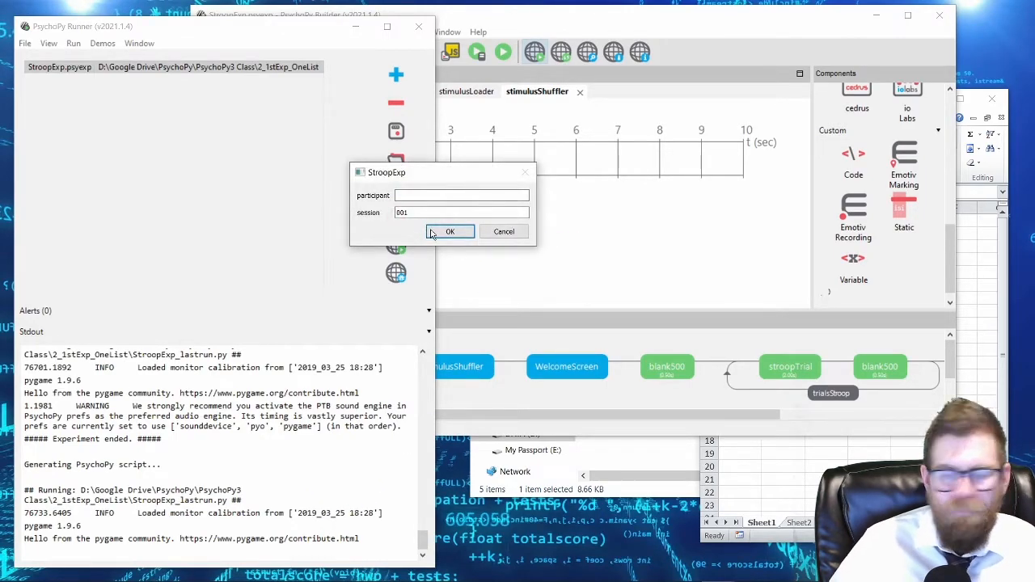
pyautogui.click(431, 232)
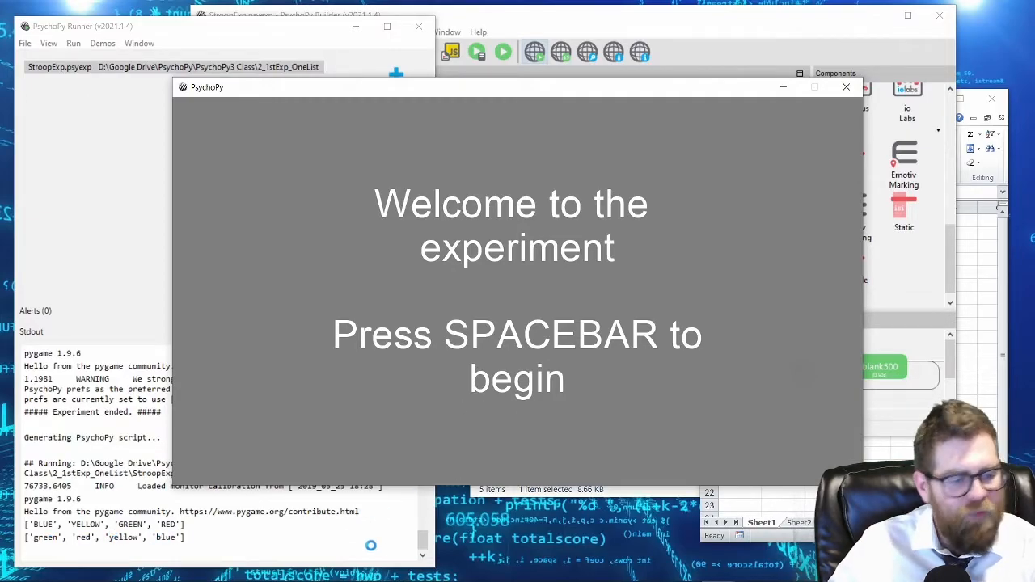
pyautogui.press('Escape')
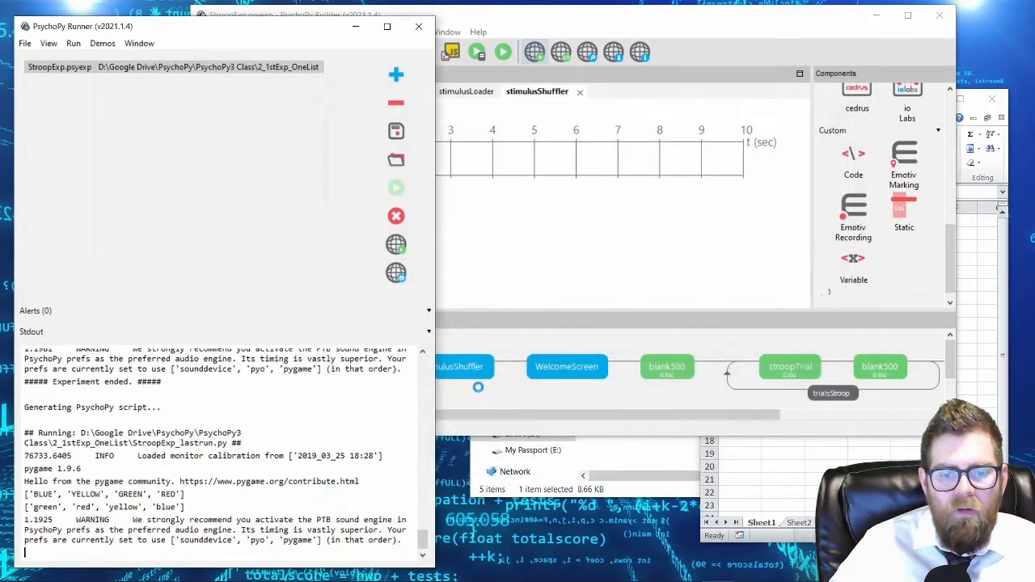
# Step: Add the comment "#shuffle the stimuli lists to create a new order" above the shuffle calls in codeShuffler's Begin Routine code
pyautogui.click(572, 250)
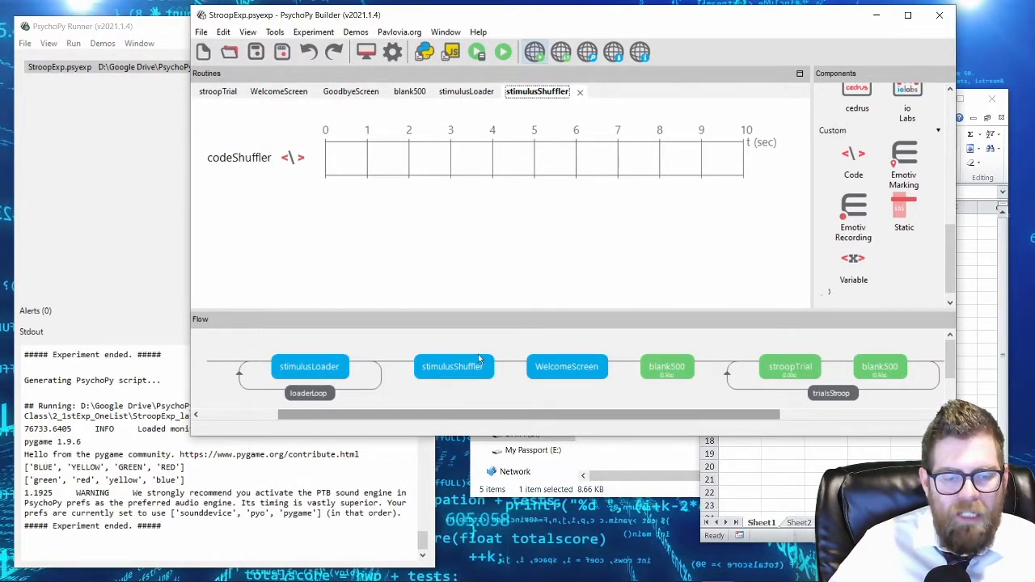
pyautogui.click(251, 173)
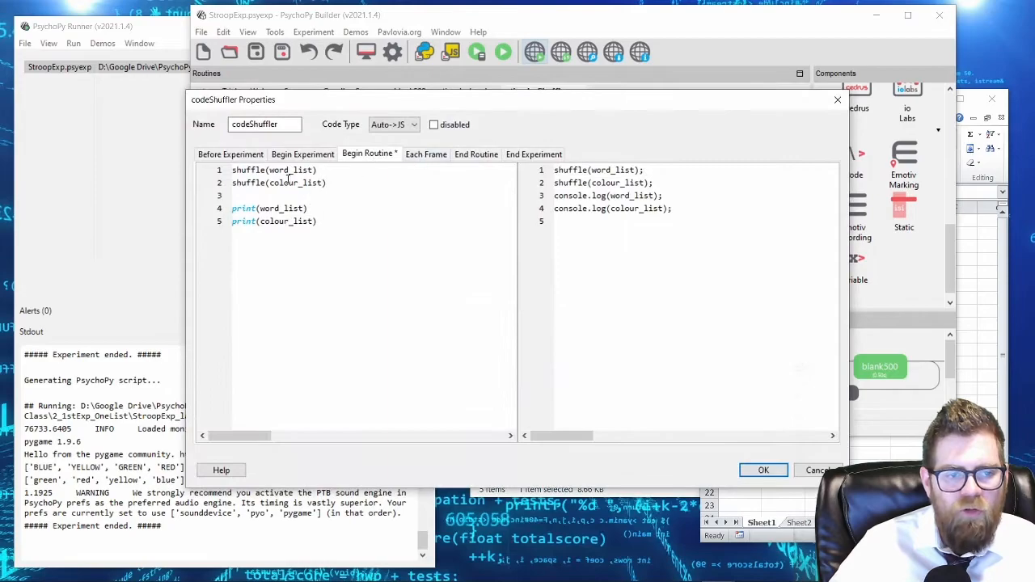
pyautogui.click(816, 469)
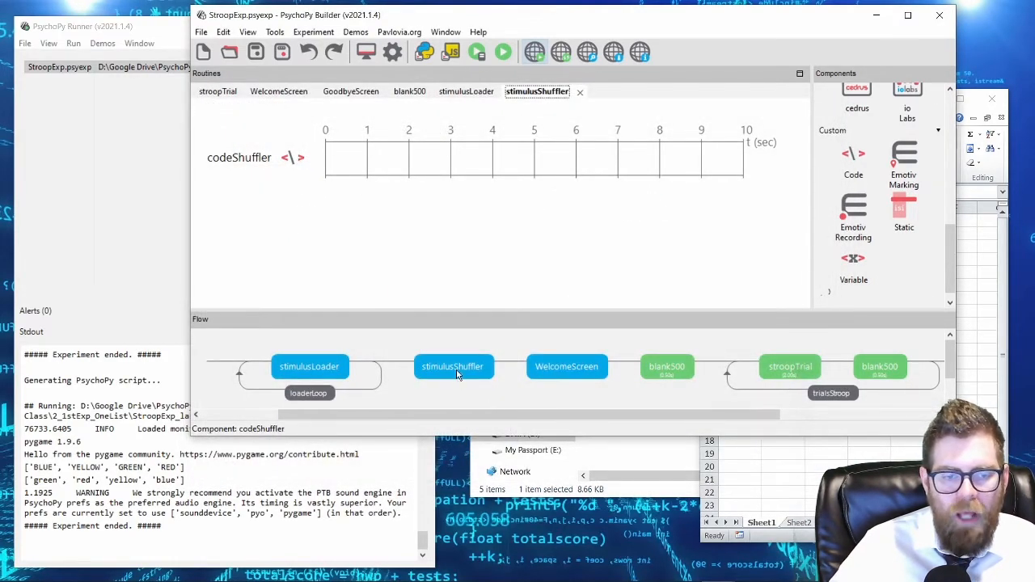
pyautogui.click(239, 159)
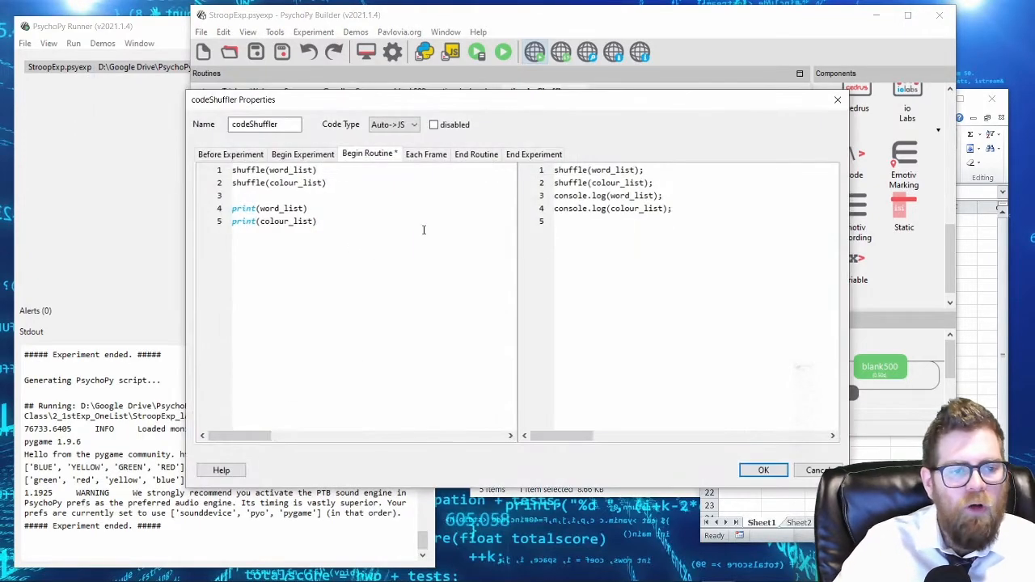
pyautogui.hotkey('ctrl', 'Home')
pyautogui.press('Return')
pyautogui.press('Return')
pyautogui.press('Up')
pyautogui.press('Up')
pyautogui.press('Delete')
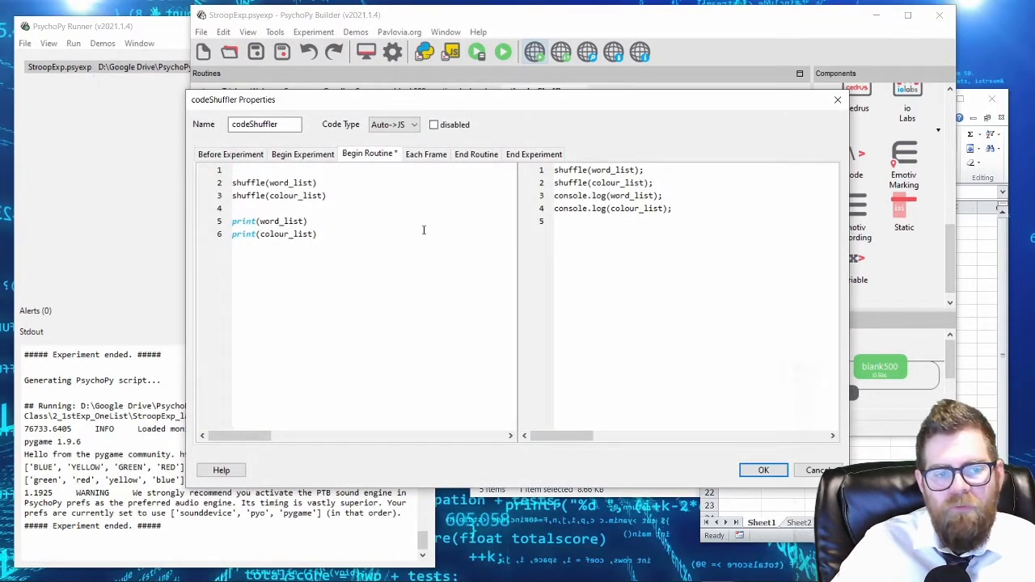
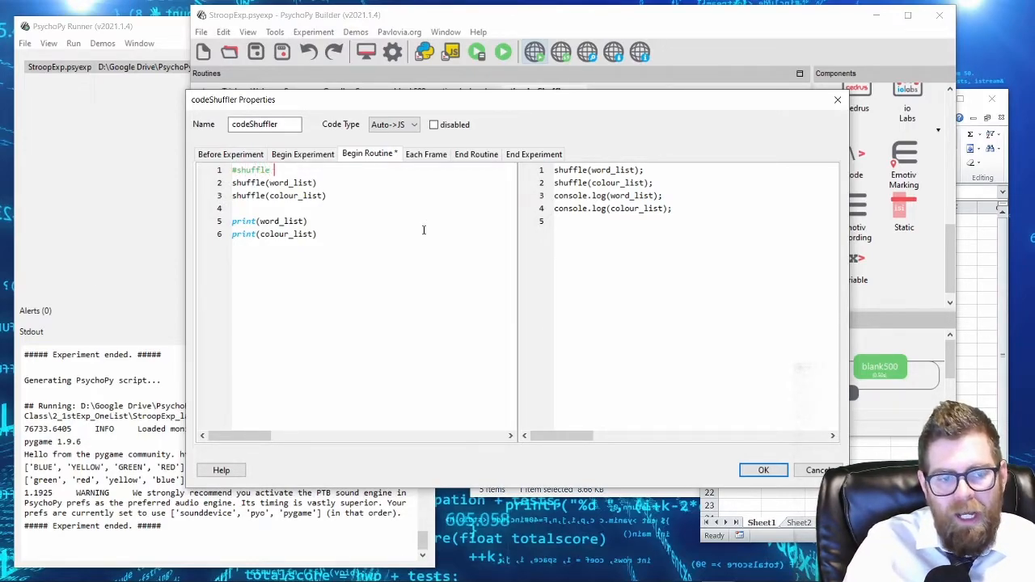
pyautogui.write('the stimuli lists to create a new order')
# Step: Add the comment "#debug output for checking" above the two print calls and accept the codeShuffler code
pyautogui.press('Down')
pyautogui.press('Down')
pyautogui.press('Down')
pyautogui.press('Return')
pyautogui.write('#debug output for checking')
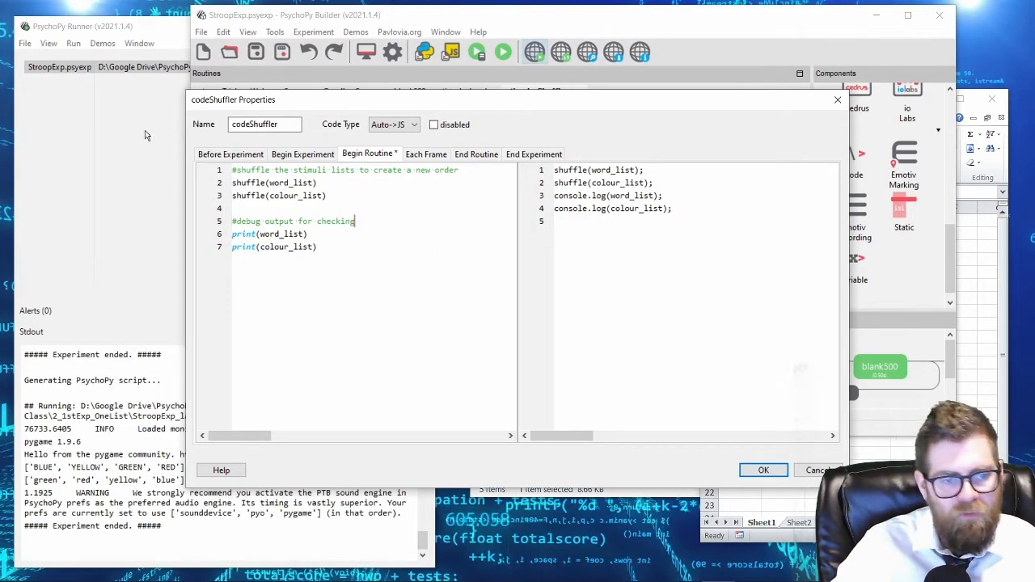
pyautogui.click(758, 471)
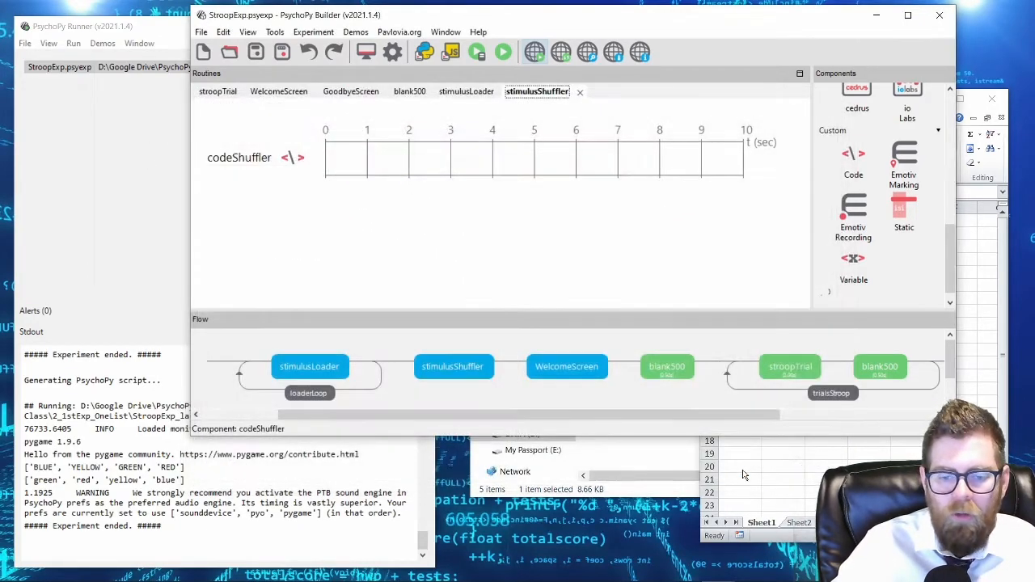
# Step: Check the text and foreground colour settings of textStroopWord in the stroopTrial routine, leaving them unchanged
pyautogui.moveTo(500, 415); pyautogui.dragTo(653, 415)
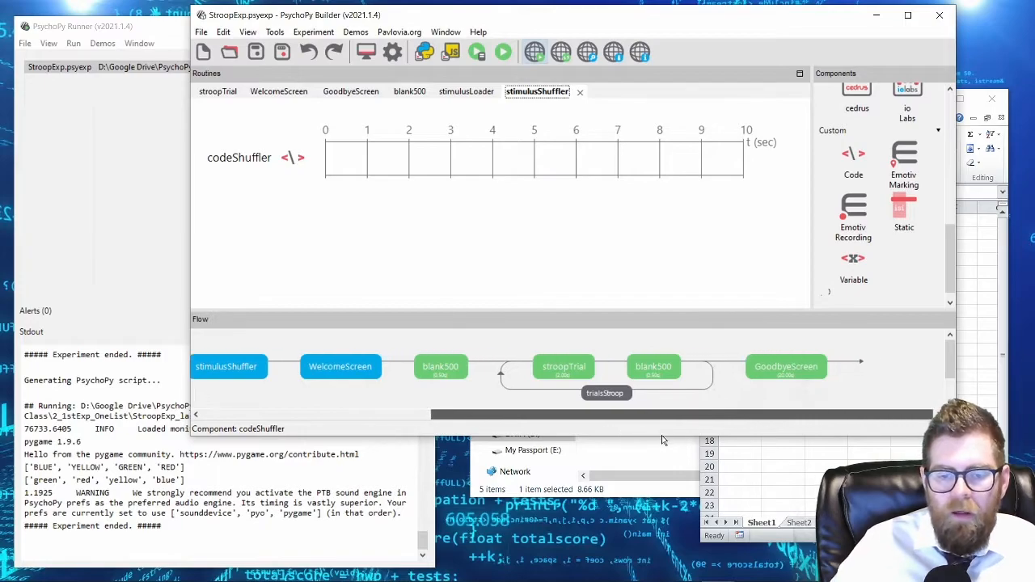
pyautogui.click(554, 375)
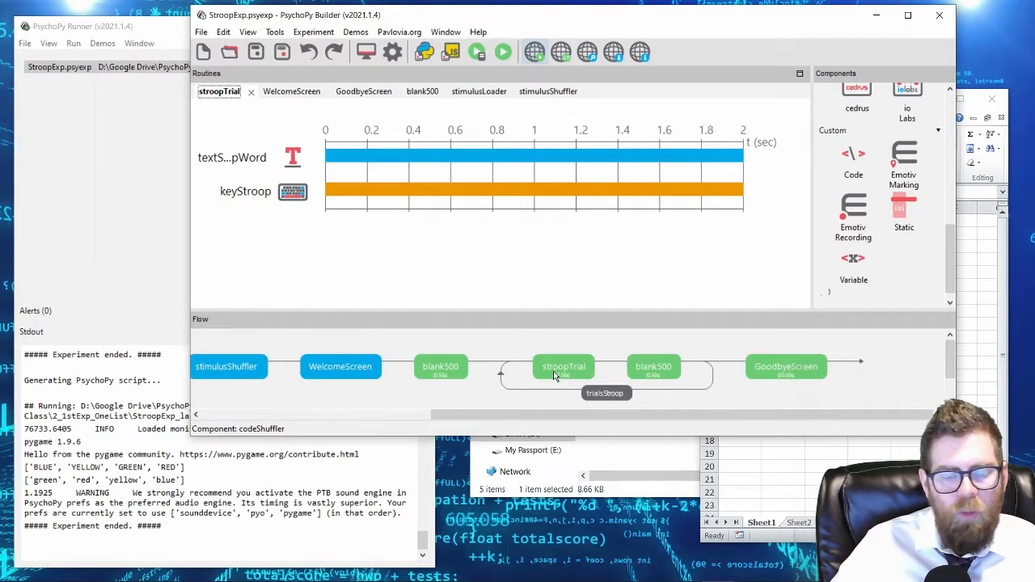
pyautogui.click(241, 162)
pyautogui.doubleClick(386, 198)
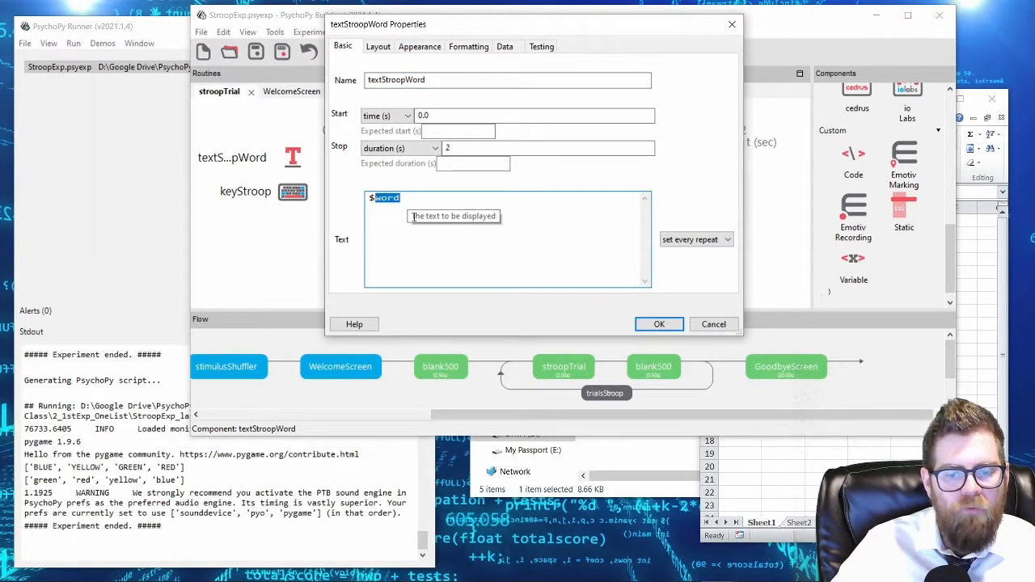
pyautogui.click(713, 324)
pyautogui.click(251, 162)
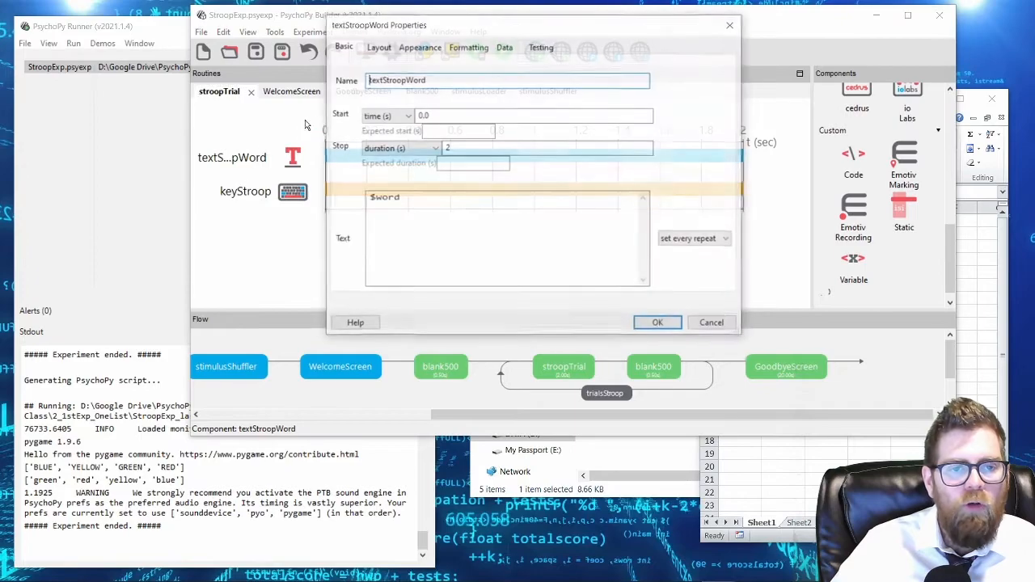
pyautogui.click(378, 46)
pyautogui.click(416, 47)
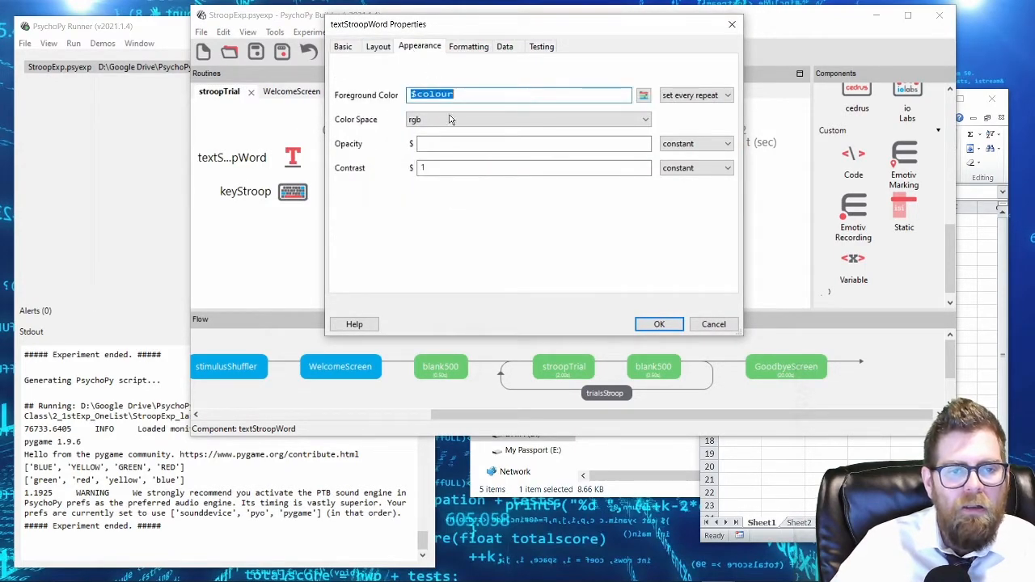
pyautogui.click(712, 324)
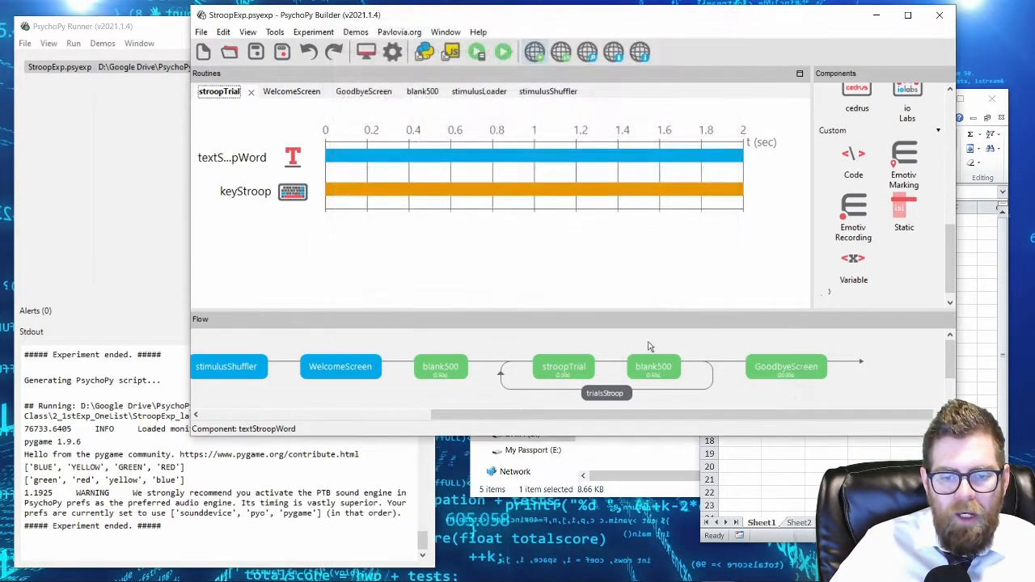
# Step: Examine the word and colour columns of the stimuli workbook and the trialsStroop loop's properties
pyautogui.click(704, 436)
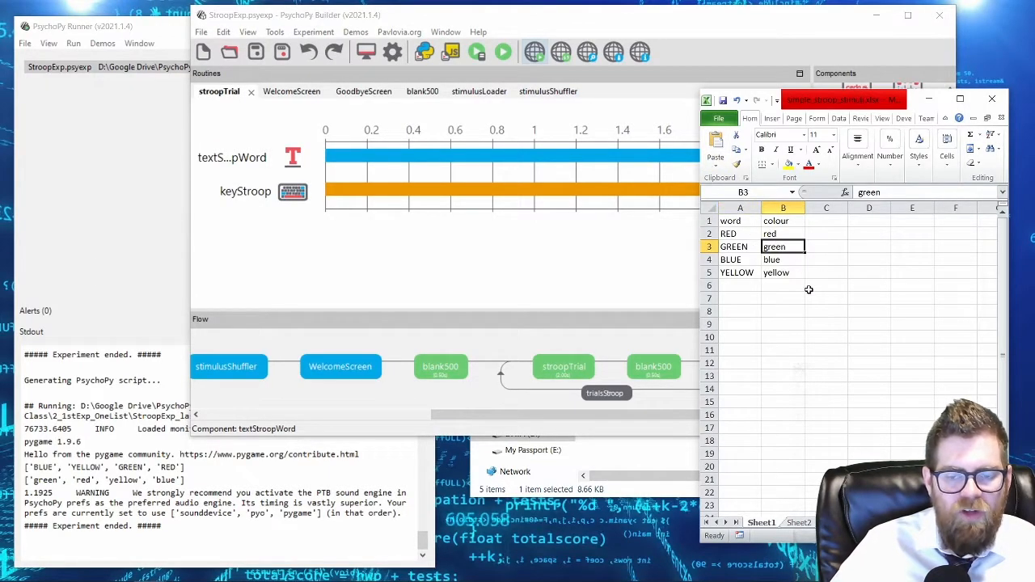
pyautogui.click(618, 391)
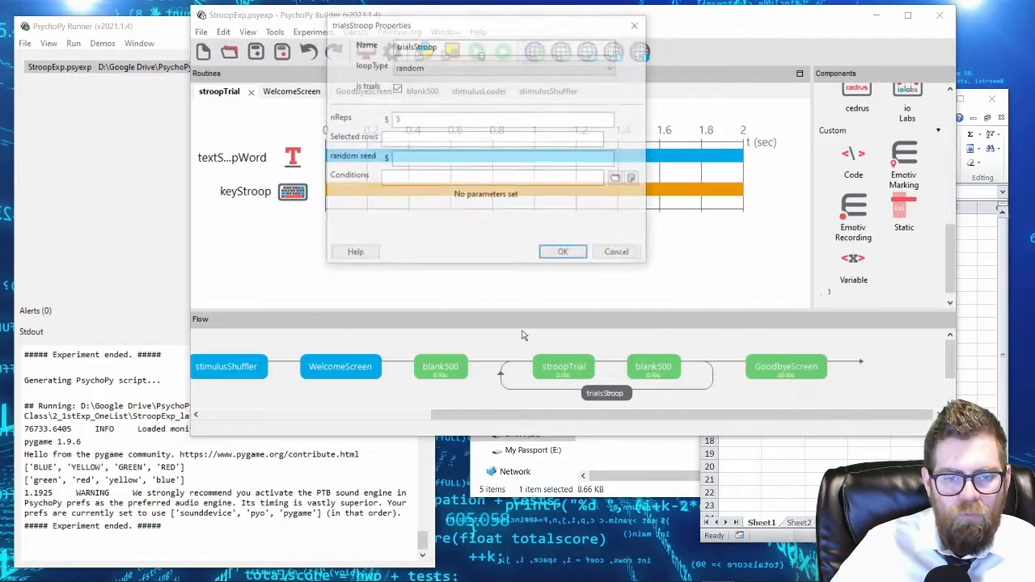
pyautogui.click(620, 257)
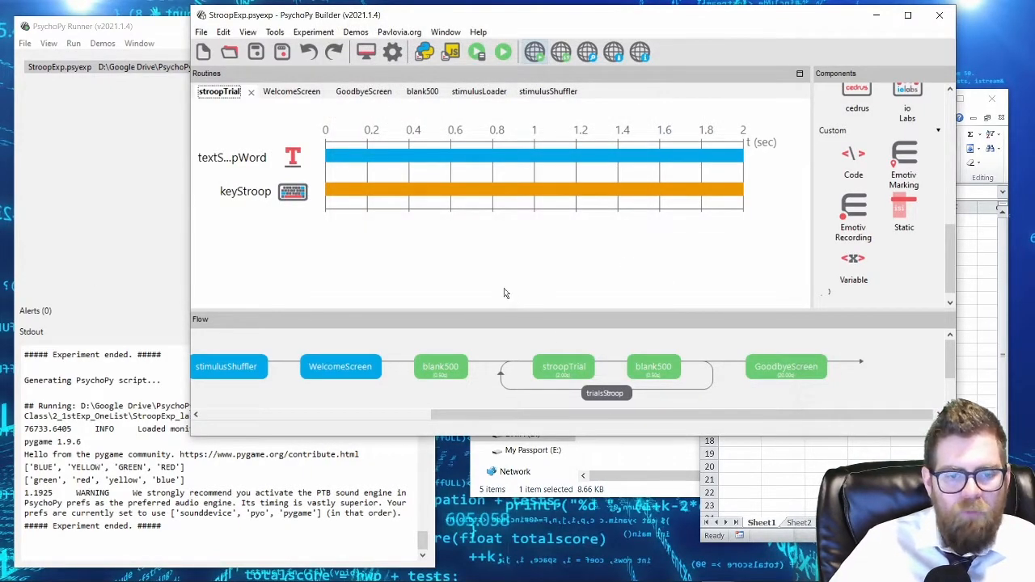
# Step: Review codeShuffler's code and copy the printed word and colour lists from the Runner's latest output
pyautogui.moveTo(554, 415); pyautogui.dragTo(441, 424)
pyautogui.click(418, 372)
pyautogui.click(249, 157)
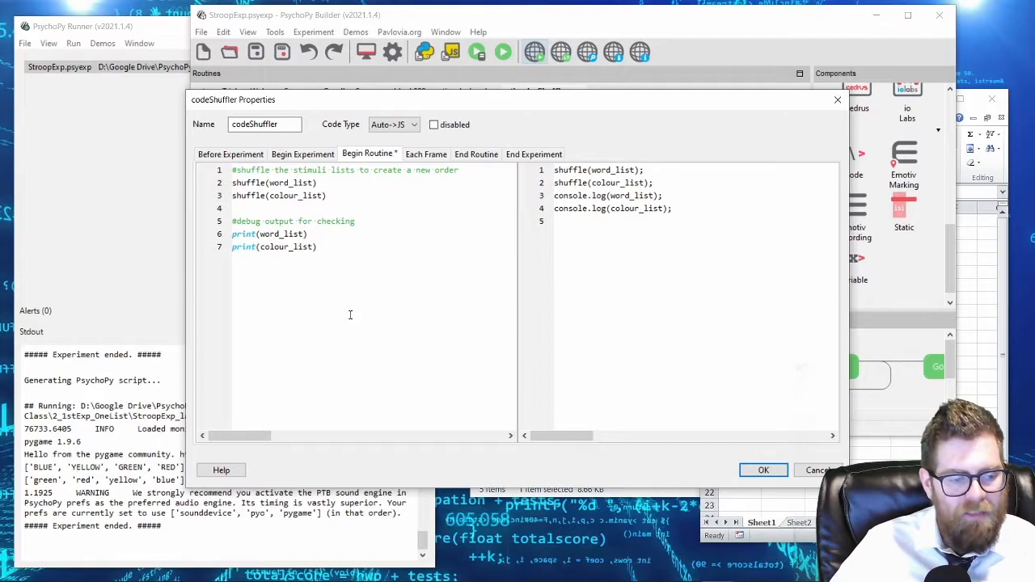
pyautogui.click(763, 470)
pyautogui.moveTo(242, 513); pyautogui.dragTo(241, 503)
pyautogui.moveTo(191, 480); pyautogui.dragTo(25, 468)
pyautogui.hotkey('ctrl', 'c')
# Step: Paste the copied lists a few lines below the print calls in codeShuffler, assigning the uppercase word list to word_list
pyautogui.click(490, 222)
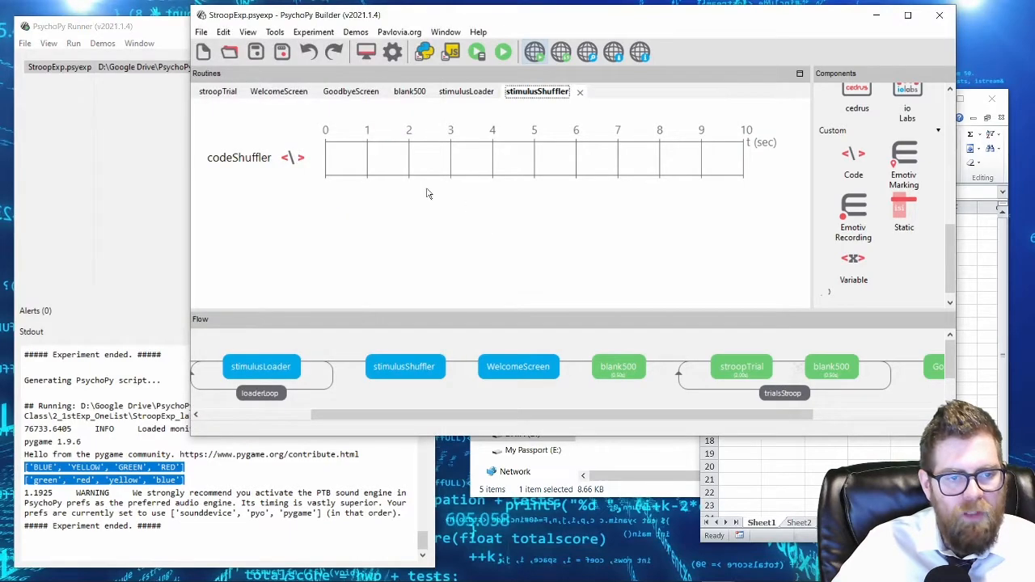
pyautogui.click(266, 156)
pyautogui.click(436, 299)
pyautogui.press('Return')
pyautogui.press('Return')
pyautogui.press('Return')
pyautogui.press('Return')
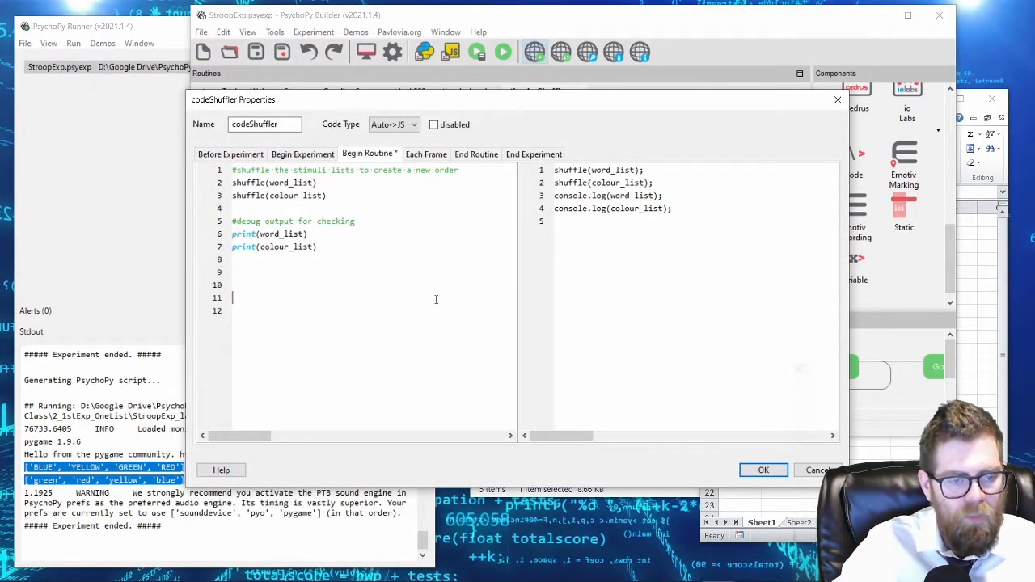
pyautogui.hotkey('ctrl', 'v')
pyautogui.press('Return')
pyautogui.write('word_list =')
# Step: Assign the pasted lowercase list to colour_list, directly below the word_list line
pyautogui.press('Down')
pyautogui.press('Down')
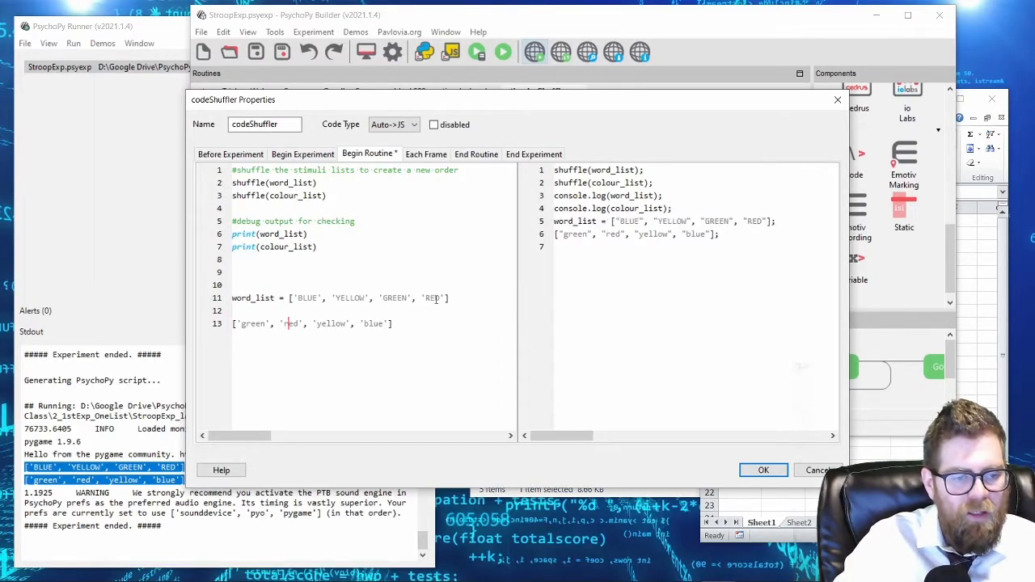
pyautogui.press('Home')
pyautogui.write('colour_list =')
pyautogui.press('End')
pyautogui.press('Return')
pyautogui.press('Return')
pyautogui.press('Delete')
pyautogui.press('Down')
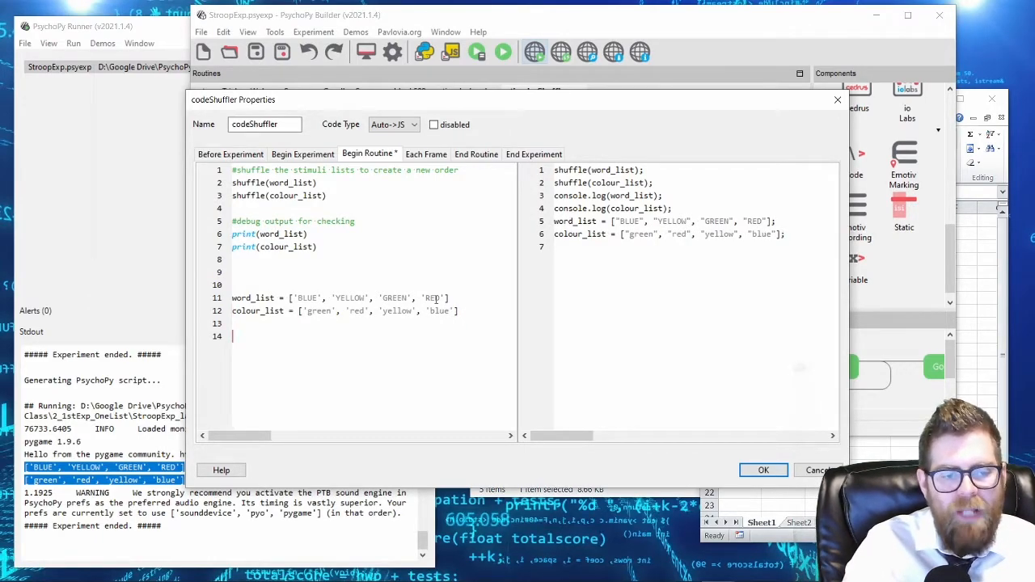
# Step: Add the line curr_item = 0 below the lists and align the word_list values with the colour_list values
pyautogui.write('rr')
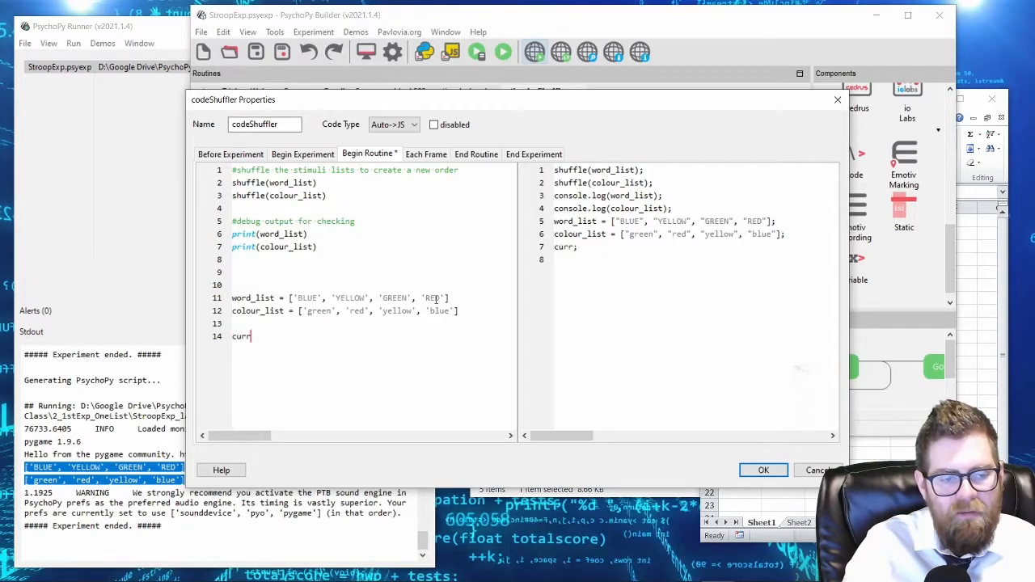
pyautogui.write('_item = 0')
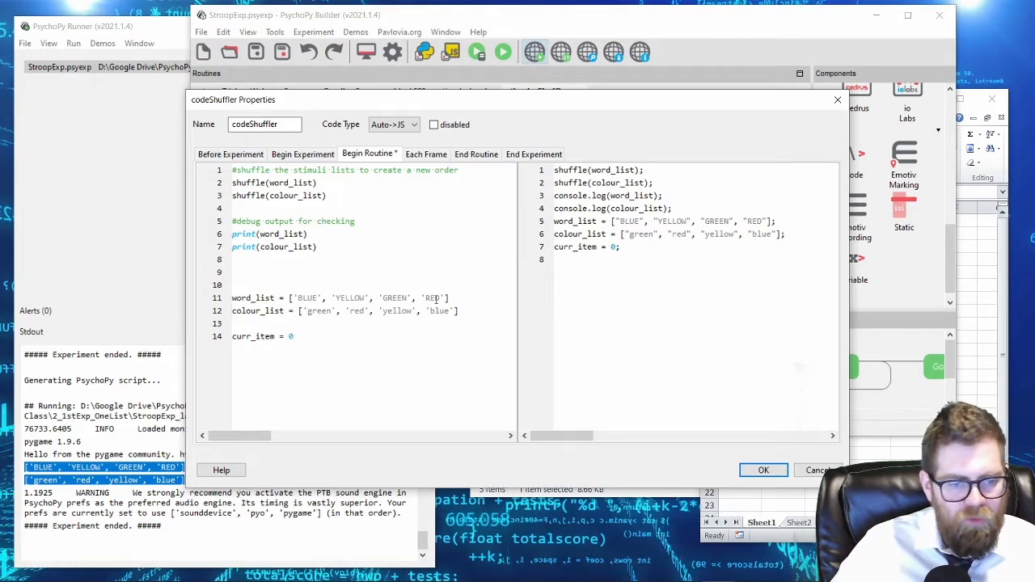
pyautogui.click(288, 298)
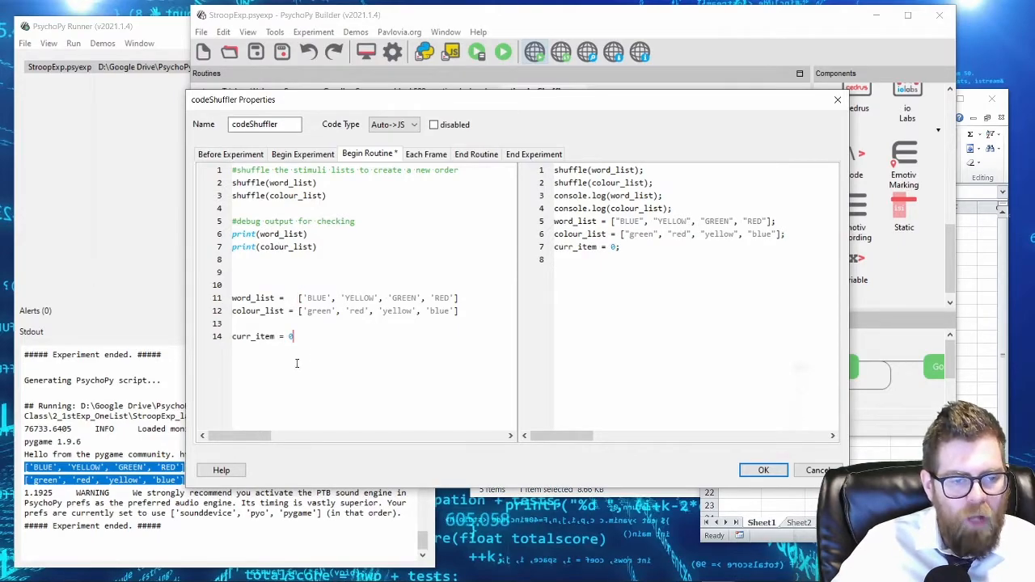
# Step: Write the example lines word_list[0] -> word and colour_list[0] -> colour below curr_item, and point out the first list items
pyautogui.press('Return')
pyautogui.press('Return')
pyautogui.write('word')
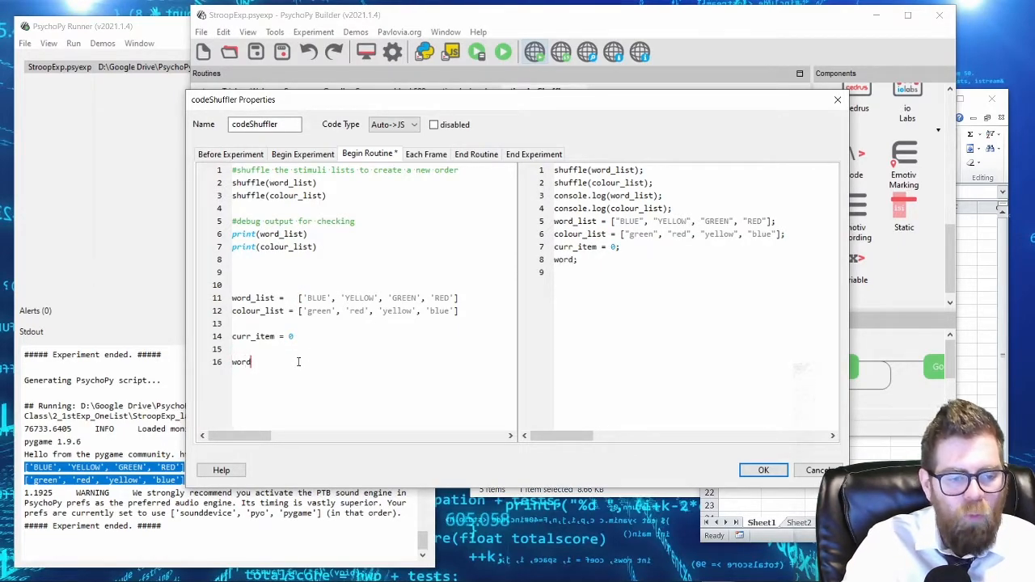
pyautogui.write('_list[0]')
pyautogui.press('Return')
pyautogui.write('colour_list[0]')
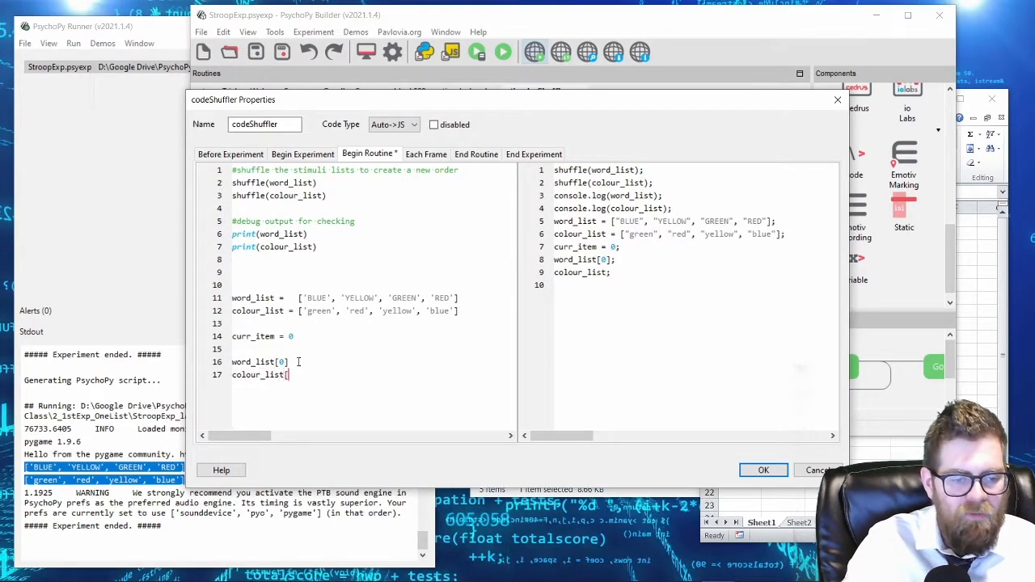
pyautogui.write('= word')
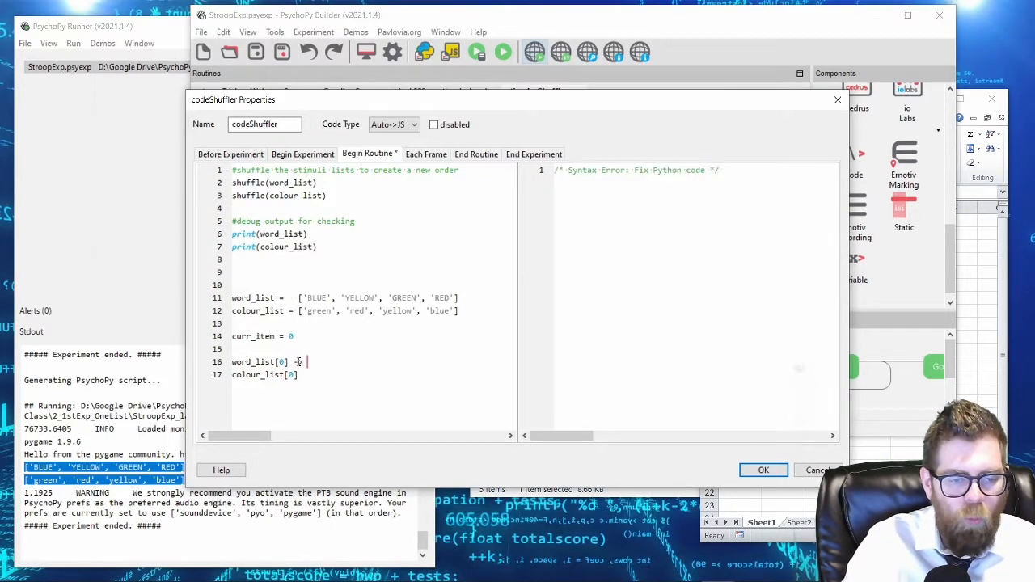
pyautogui.press('Down')
pyautogui.write('-> colour')
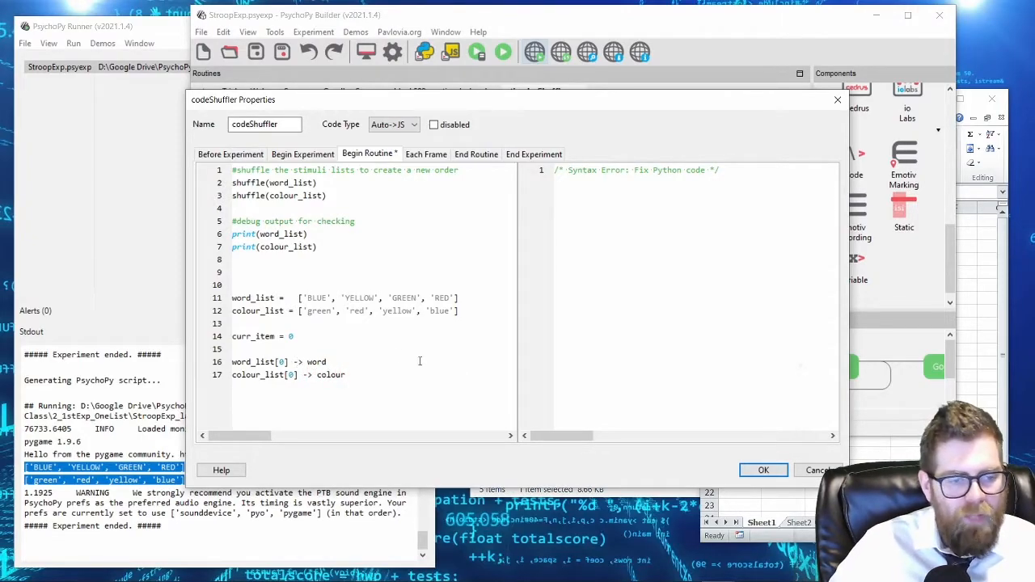
pyautogui.moveTo(307, 298)
pyautogui.mouseDown()
pyautogui.moveTo(331, 299)
pyautogui.moveTo(328, 313)
pyautogui.moveTo(310, 316)
pyautogui.mouseUp()
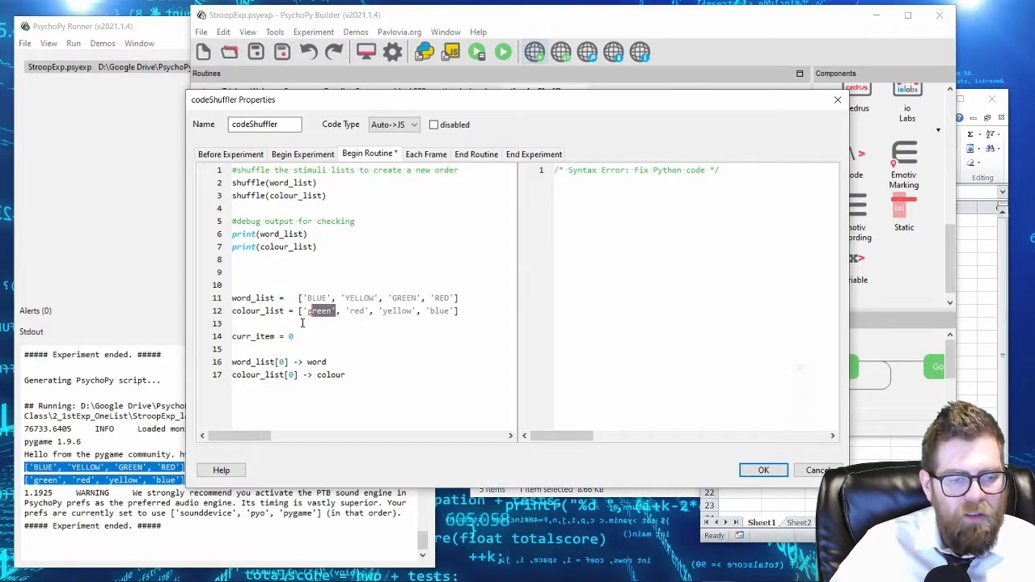
# Step: Change curr_item and both example list indices to 1, and point out the second item of each list
pyautogui.doubleClick(289, 336)
pyautogui.write('1')
pyautogui.doubleClick(282, 362)
pyautogui.write('1')
pyautogui.doubleClick(291, 375)
pyautogui.write('1')
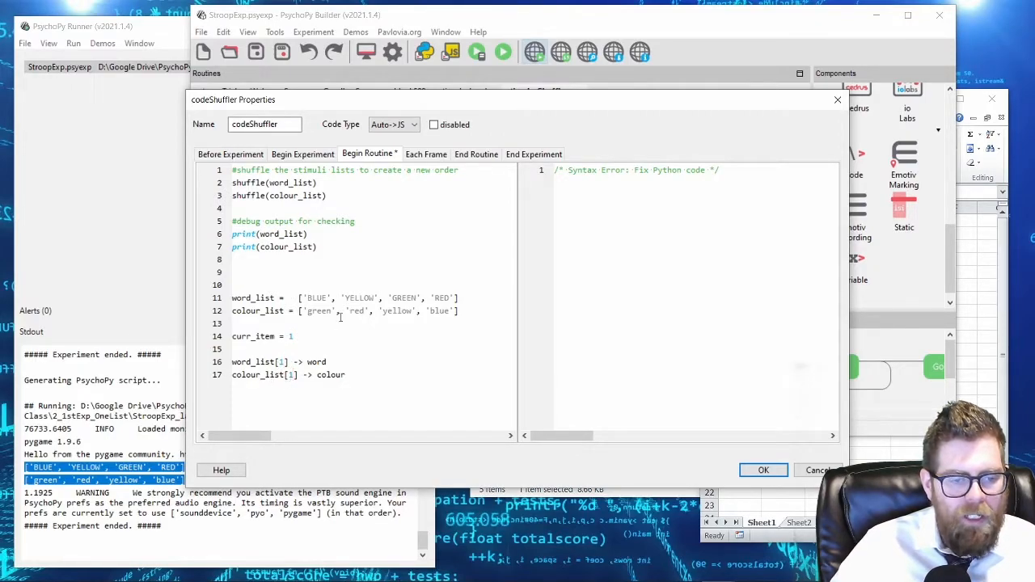
pyautogui.moveTo(343, 298); pyautogui.dragTo(366, 311)
# Step: Change curr_item and both example list indices to 2, and point out the third item of each list
pyautogui.doubleClick(293, 337)
pyautogui.write('2')
pyautogui.doubleClick(281, 362)
pyautogui.write('2')
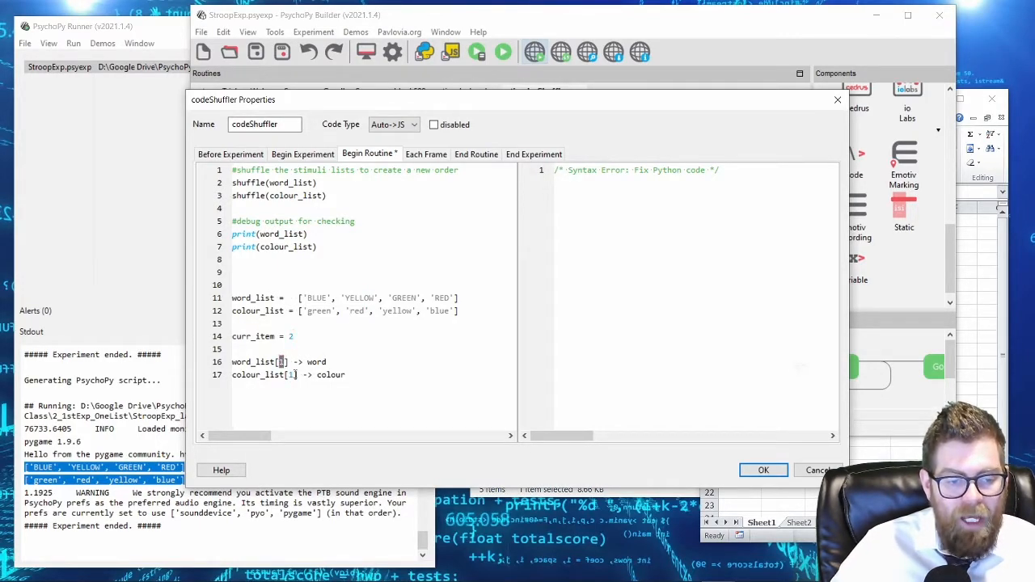
pyautogui.doubleClick(291, 375)
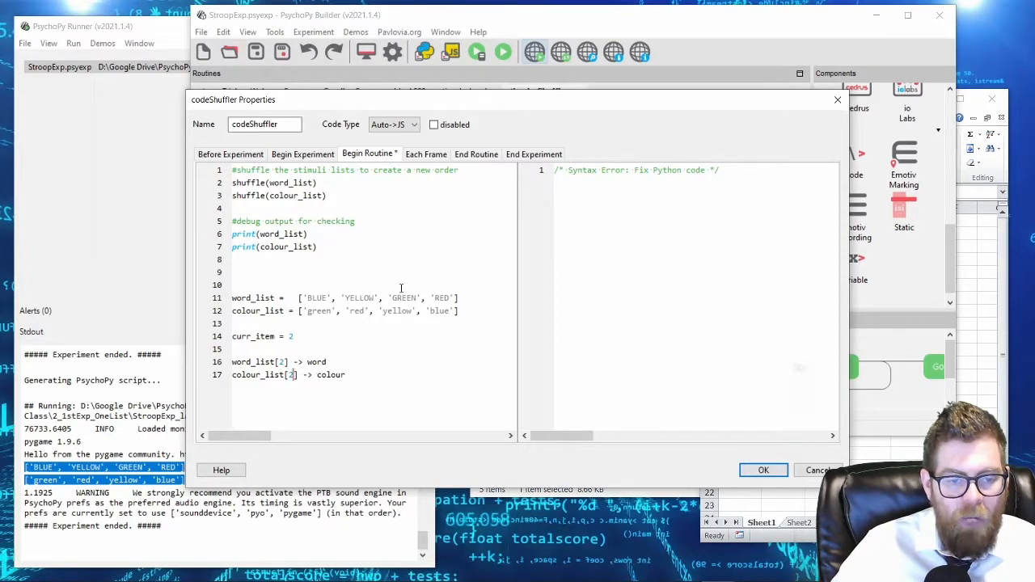
pyautogui.moveTo(392, 297); pyautogui.dragTo(413, 323)
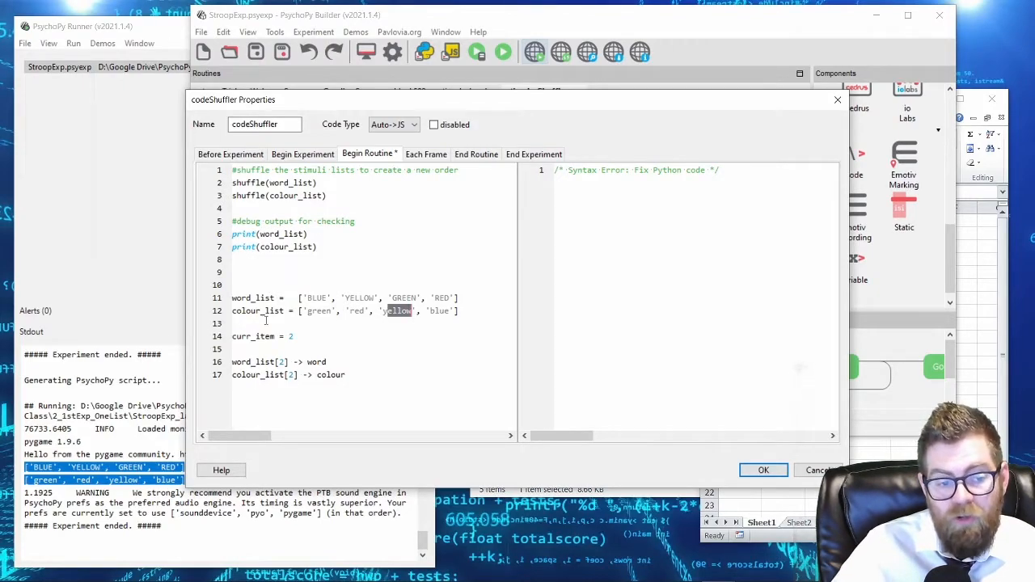
# Step: Delete the example lists, the curr_item line and the index notes below the print calls in codeShuffler
pyautogui.moveTo(275, 335); pyautogui.dragTo(232, 337)
pyautogui.moveTo(361, 394); pyautogui.dragTo(192, 284)
pyautogui.press('BackSpace')
pyautogui.press('BackSpace')
pyautogui.press('BackSpace')
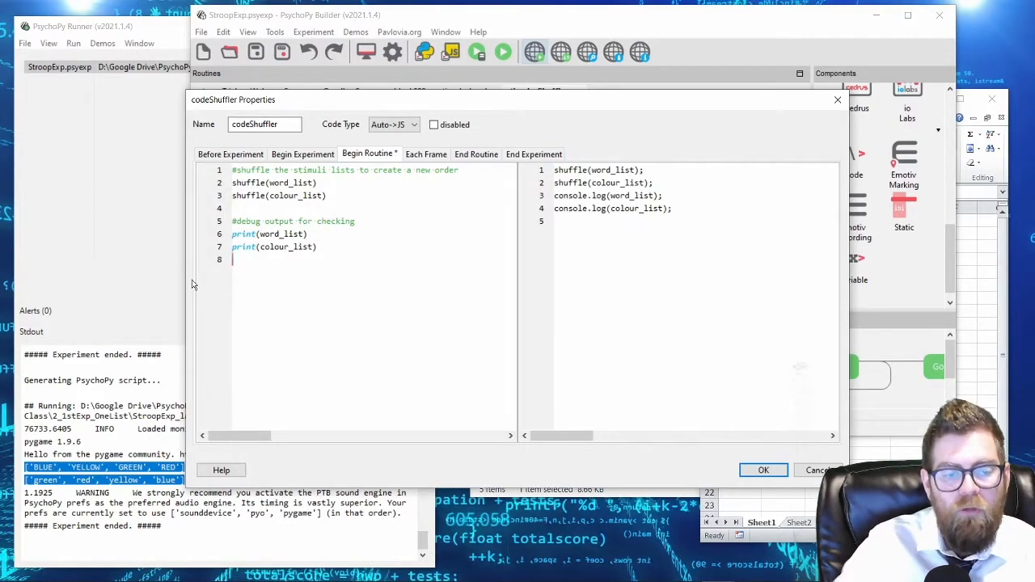
# Step: Accept the codeShuffler changes and add a code component named codeStroop to the stroopTrial routine
pyautogui.click(763, 471)
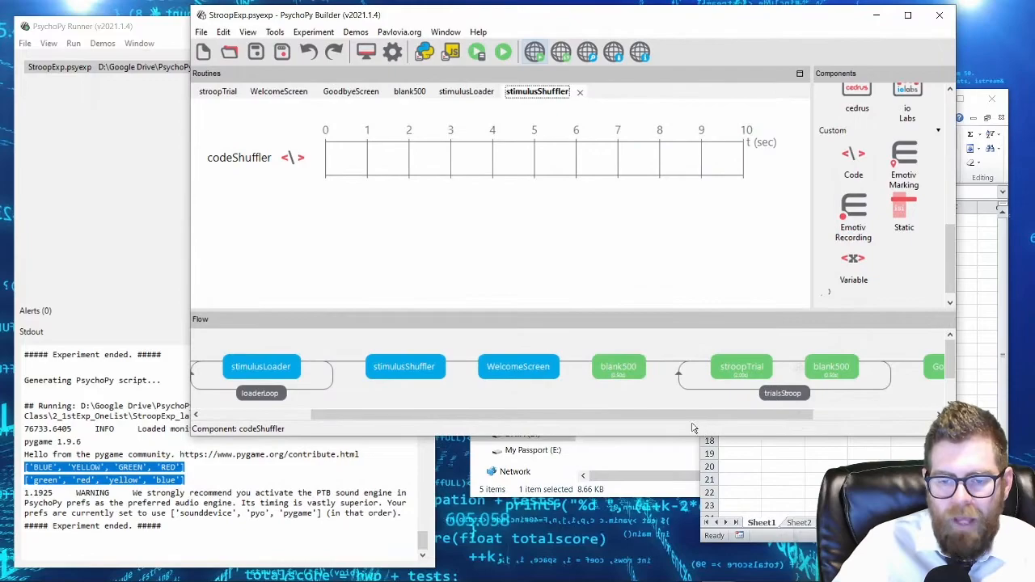
pyautogui.scroll(-3, 684, 411)
pyautogui.click(598, 374)
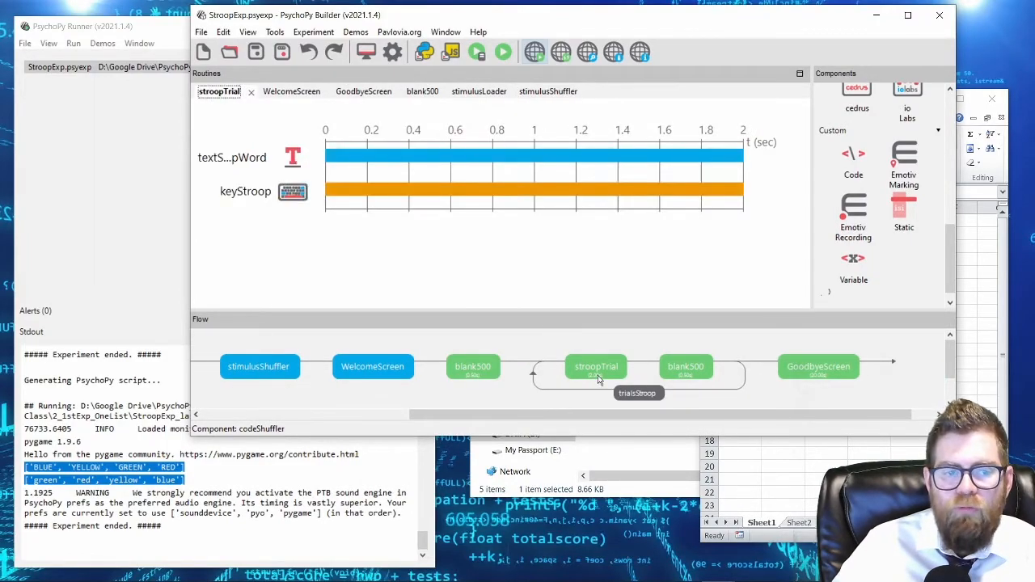
pyautogui.click(851, 153)
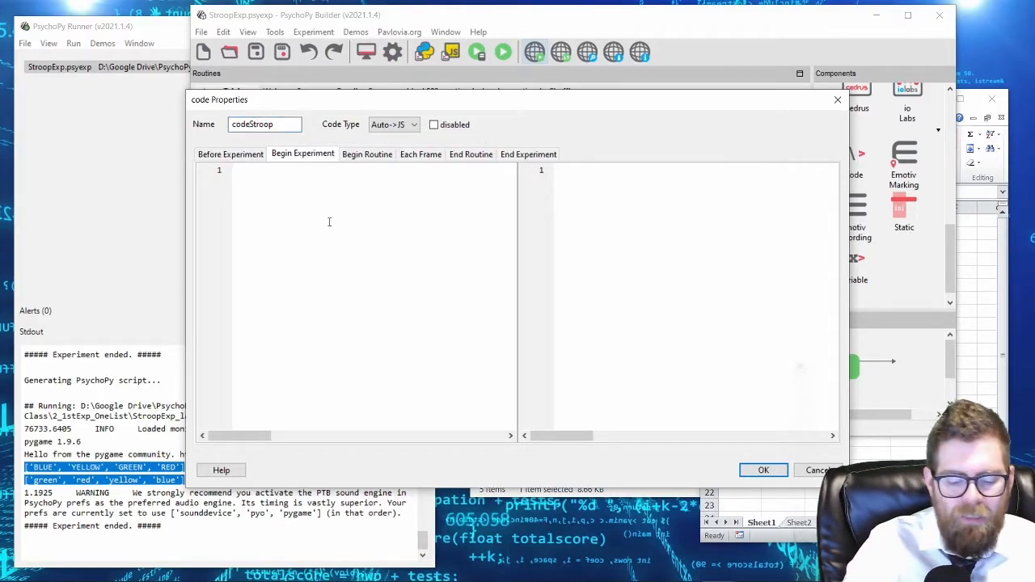
# Step: In codeStroop's Begin Experiment code, write curr_item = -1 with the comment "#this is an item counter for our stroop task" above it
pyautogui.write('curr_item = -1')
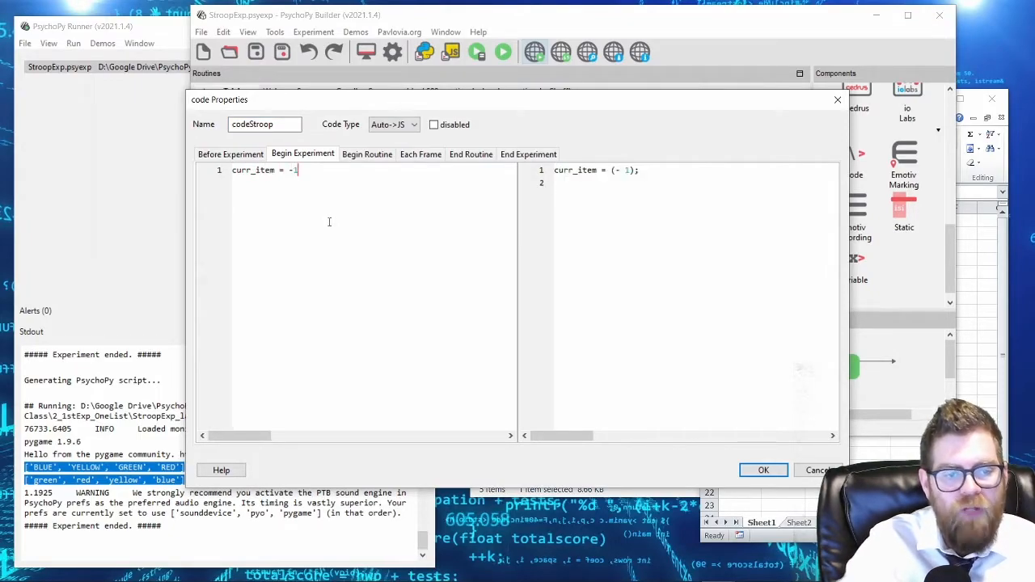
pyautogui.press('Home')
pyautogui.press('Return')
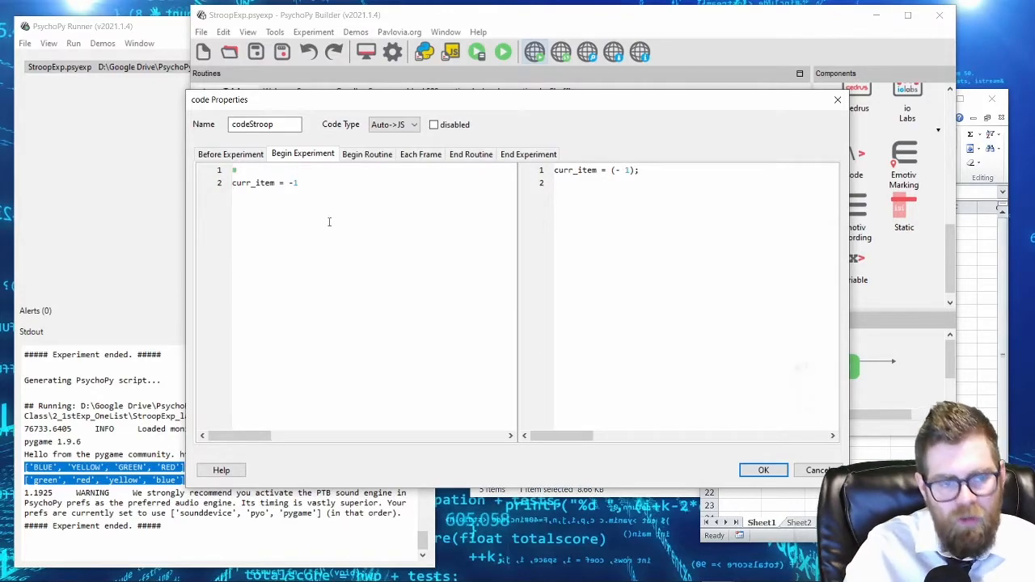
pyautogui.write('#thi')
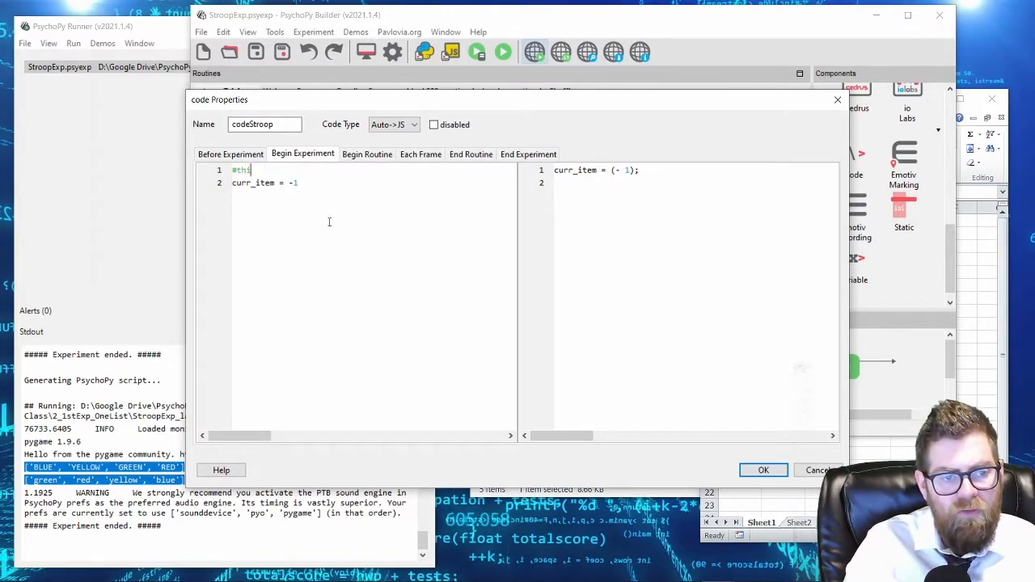
pyautogui.write('s is an item counter for our stroop task')
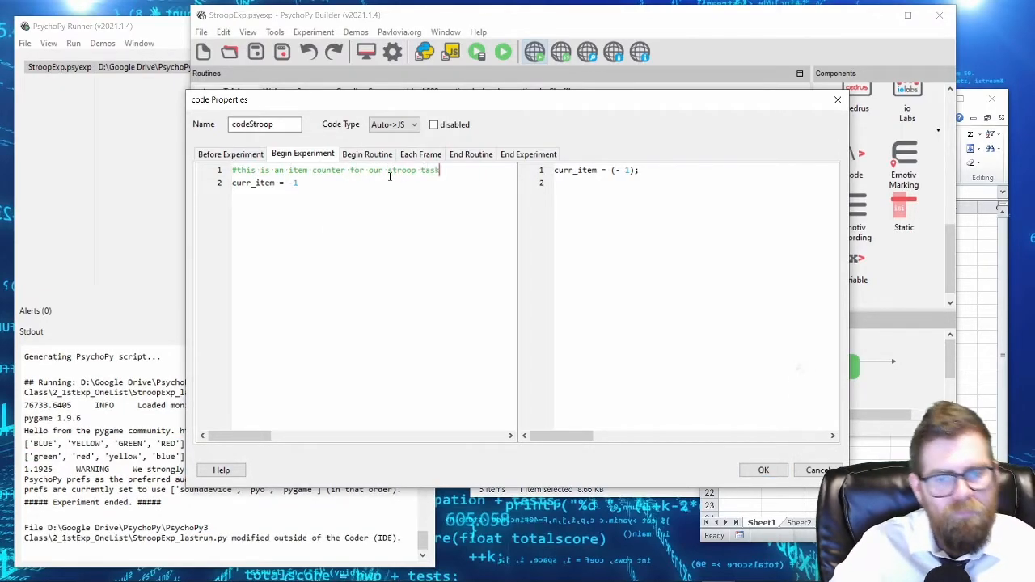
# Step: Reuse the counter variable's name in codeStroop's Begin Routine code to write curr_item = curr_item + 1
pyautogui.moveTo(331, 111); pyautogui.dragTo(643, 149)
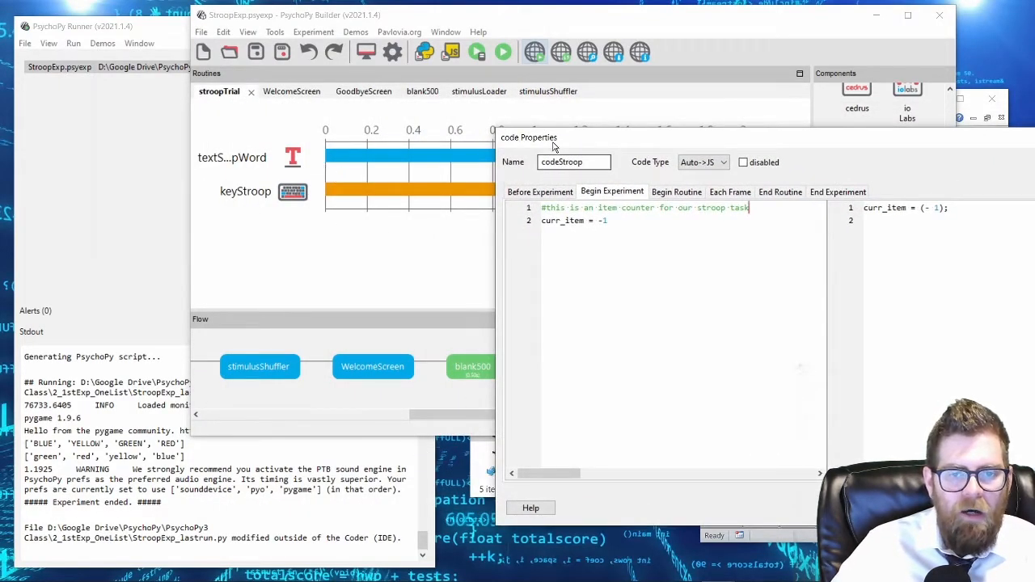
pyautogui.moveTo(554, 143); pyautogui.dragTo(790, 192)
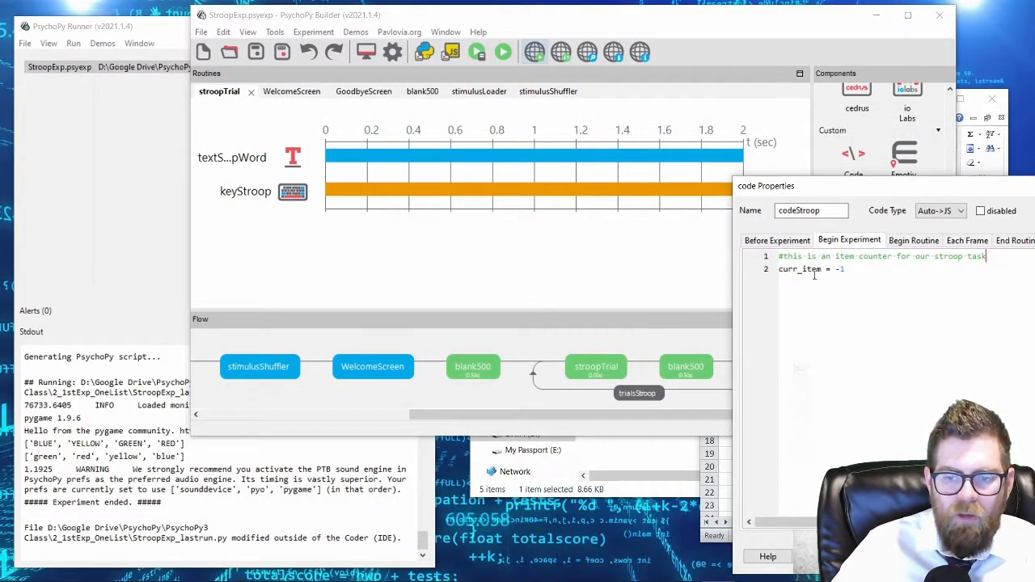
pyautogui.moveTo(873, 186); pyautogui.dragTo(665, 159)
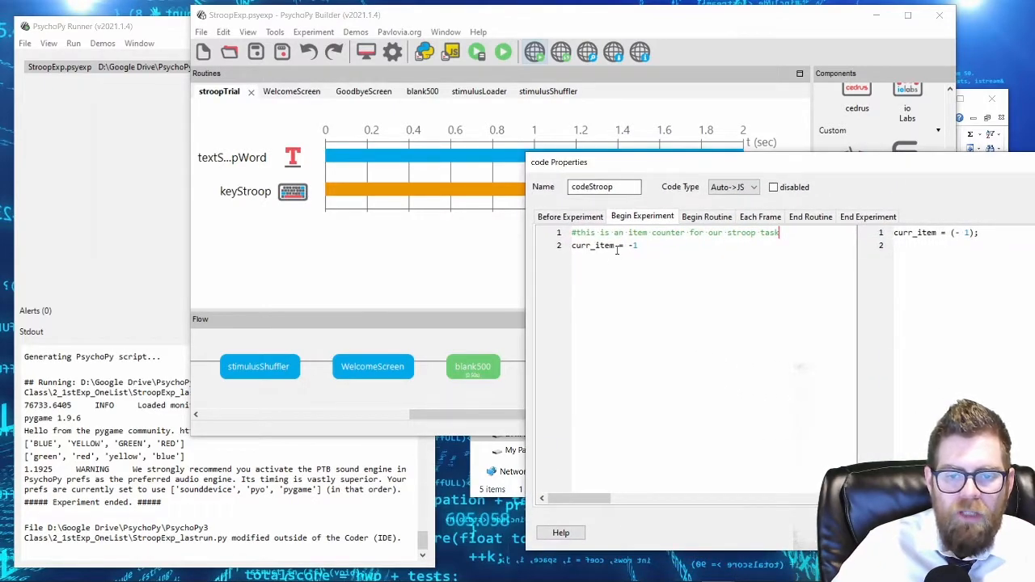
pyautogui.moveTo(616, 249); pyautogui.dragTo(565, 246)
pyautogui.hotkey('ctrl', 'c')
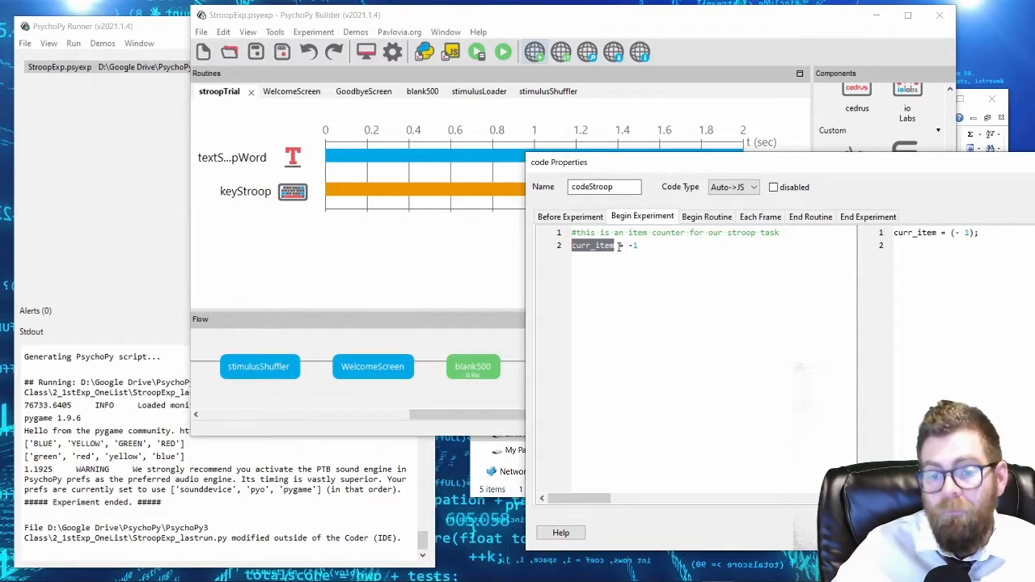
pyautogui.click(708, 216)
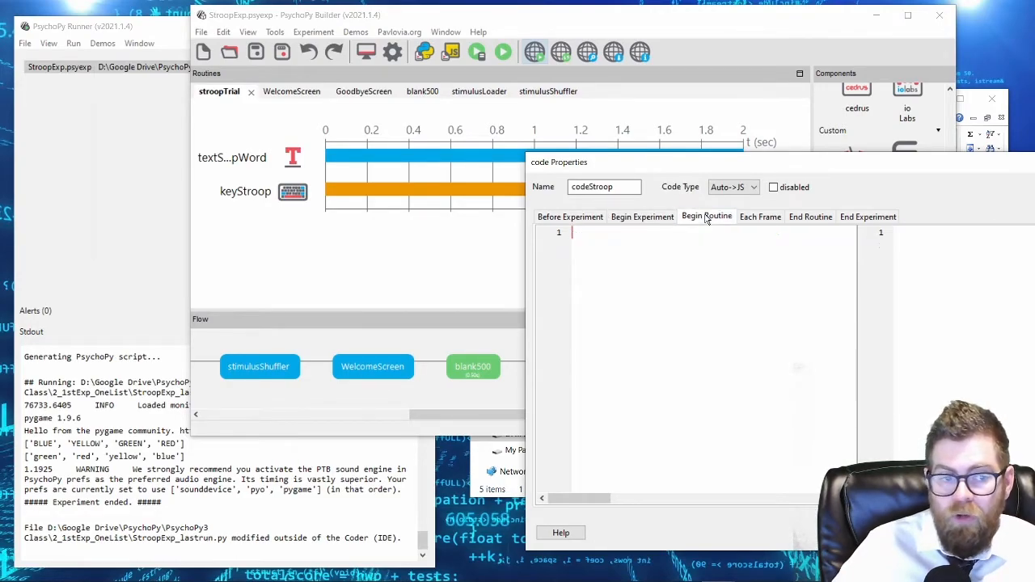
pyautogui.moveTo(576, 165); pyautogui.dragTo(637, 165)
pyautogui.hotkey('ctrl', 'v')
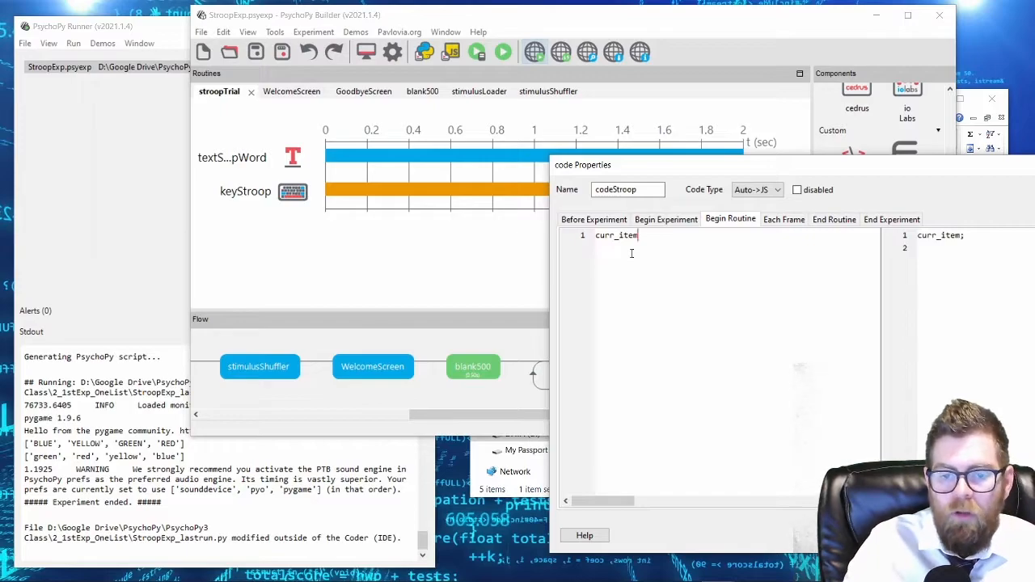
pyautogui.write('=')
pyautogui.hotkey('ctrl', 'v')
pyautogui.write('+ 1')
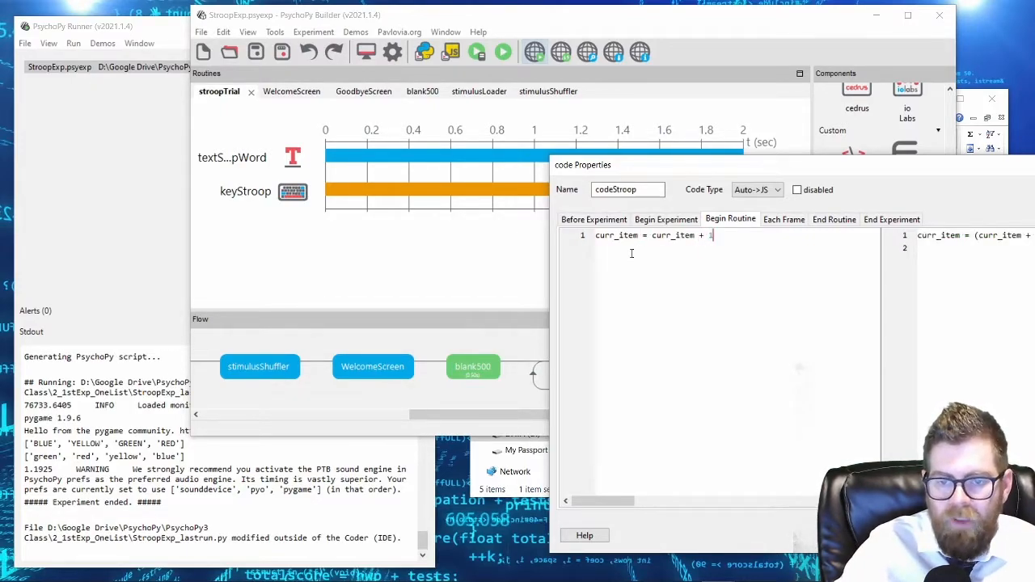
# Step: Shorten the counter increment in the Begin Routine code to curr_item += 1
pyautogui.hotkey('ctrl', 'Left')
pyautogui.hotkey('ctrl', 'Left')
pyautogui.hotkey('ctrl', 'Left')
pyautogui.hotkey('ctrl', 'Left')
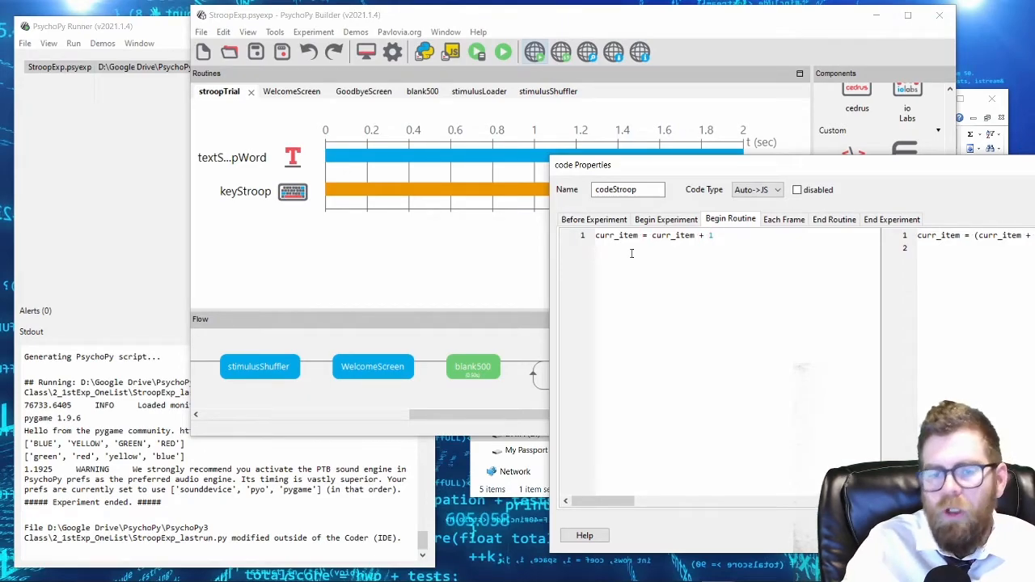
pyautogui.write('+')
pyautogui.press('Right')
pyautogui.press('Right')
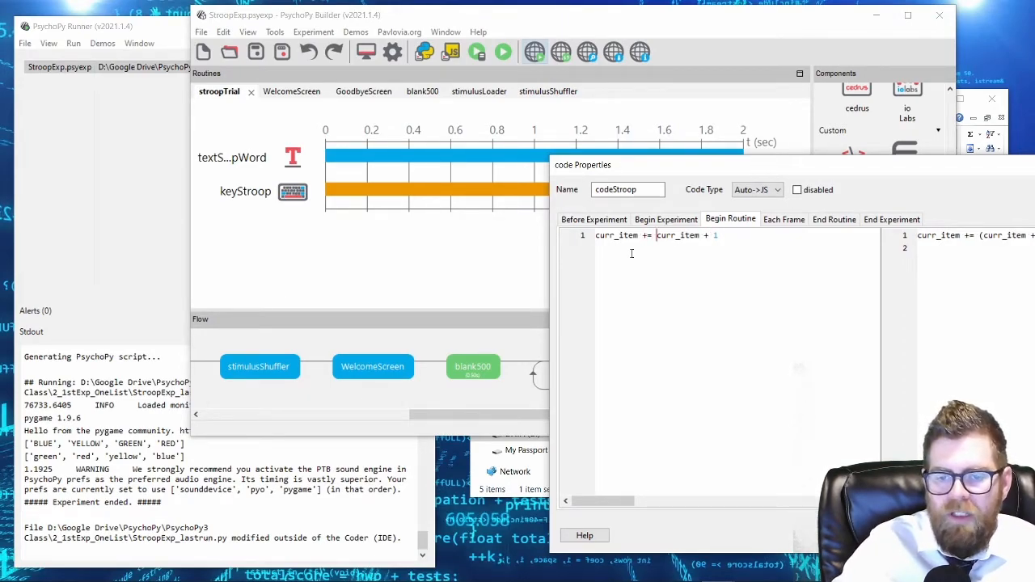
pyautogui.hotkey('shift', 'End')
pyautogui.press('BackSpace')
# Step: Point out the += operator, the curr_item variable and the added value in the increment line
pyautogui.press('Left')
pyautogui.press('Left')
pyautogui.press('Left')
pyautogui.hotkey('shift', 'Right')
pyautogui.hotkey('shift', 'Right')
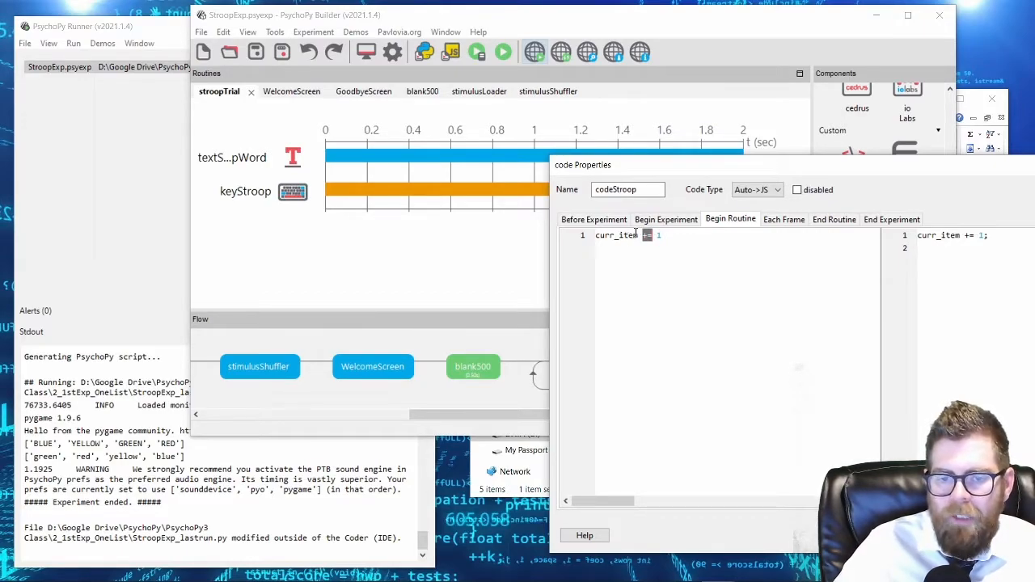
pyautogui.moveTo(639, 237); pyautogui.dragTo(587, 239)
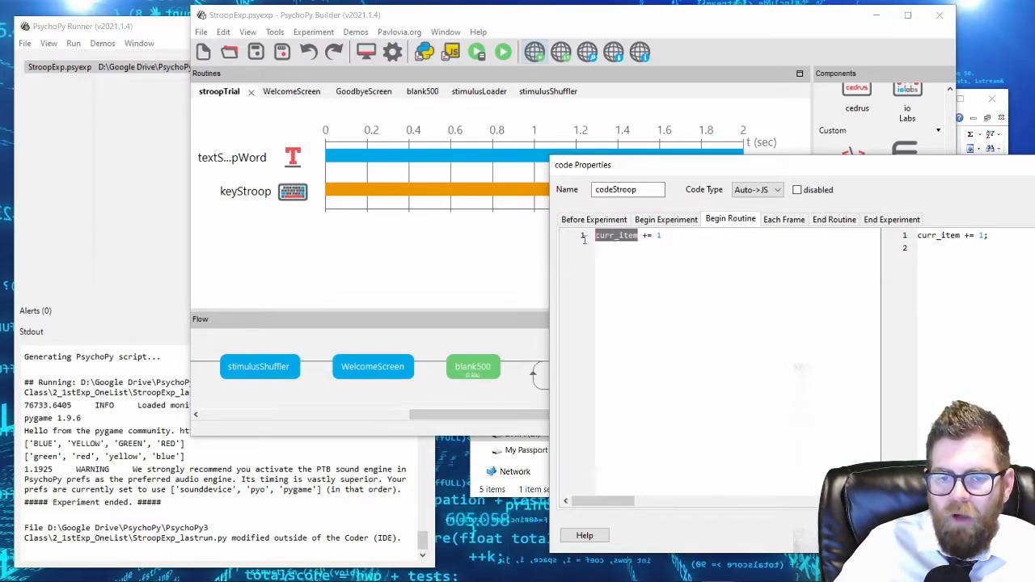
pyautogui.doubleClick(658, 234)
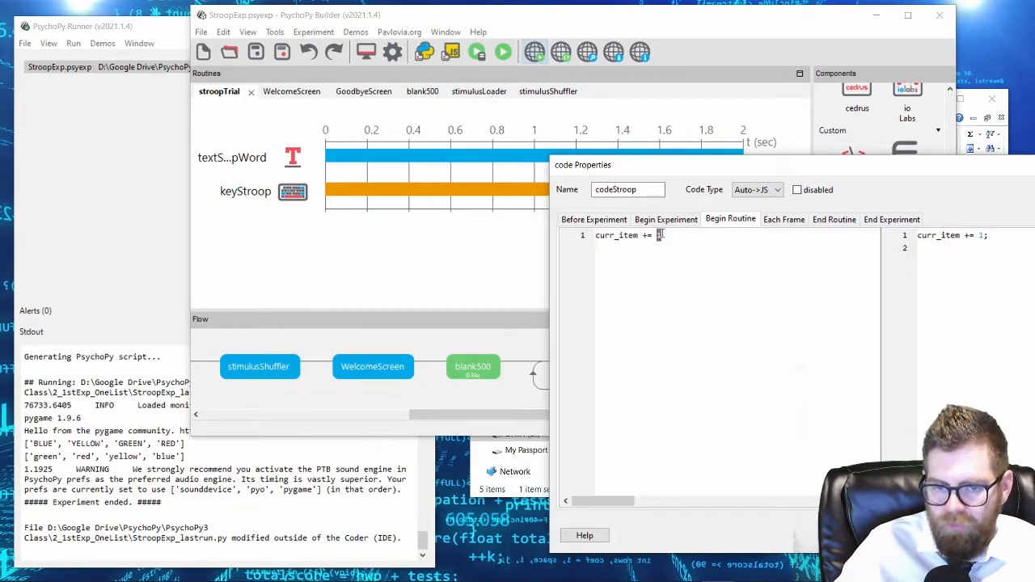
# Step: Add the comment "#increments the item counter by 1" above the increment line
pyautogui.doubleClick(647, 235)
pyautogui.press('Home')
pyautogui.press('Return')
pyautogui.press('Up')
pyautogui.write('#increments the item counter')
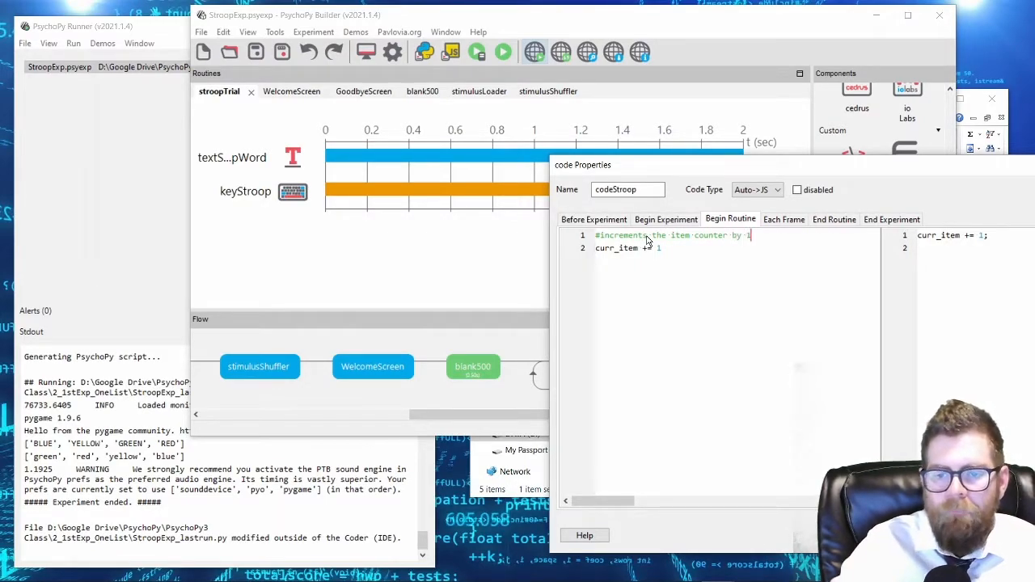
# Step: Below the increment, write word = word_list[curr_item] and colour = colour_list[curr_item]
pyautogui.moveTo(701, 169); pyautogui.dragTo(798, 178)
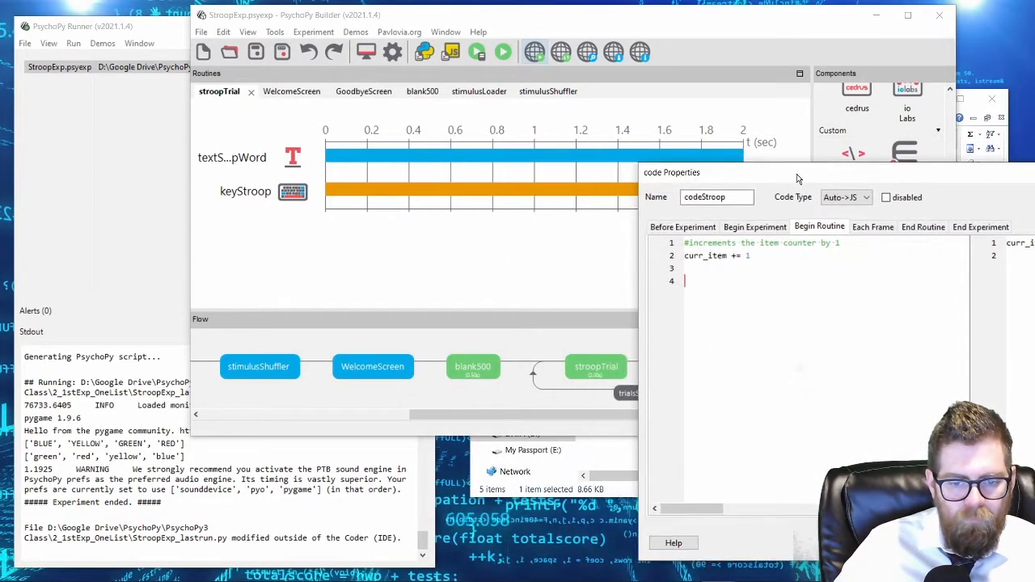
pyautogui.write('ord ')
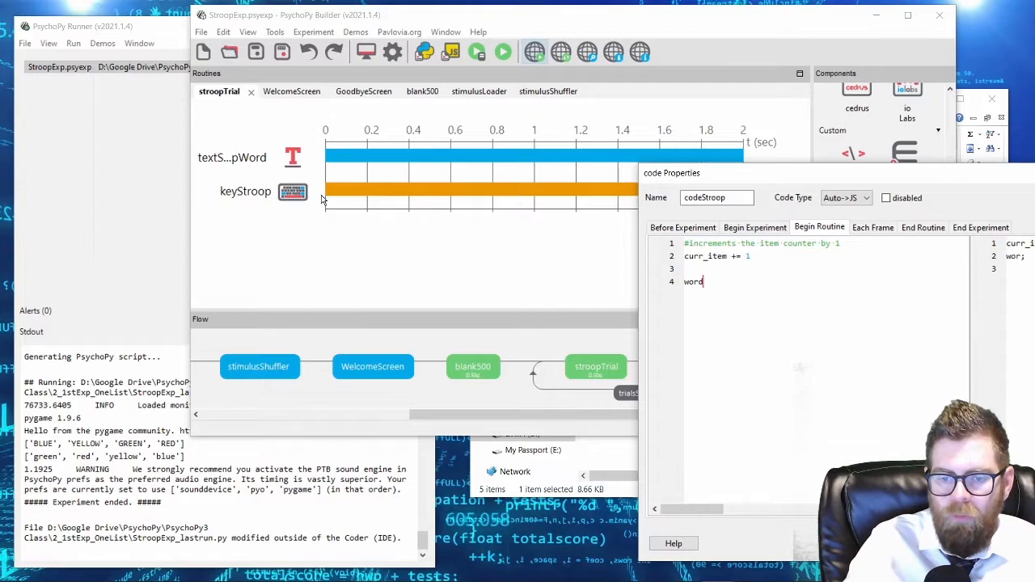
pyautogui.write('colour')
pyautogui.write('= ')
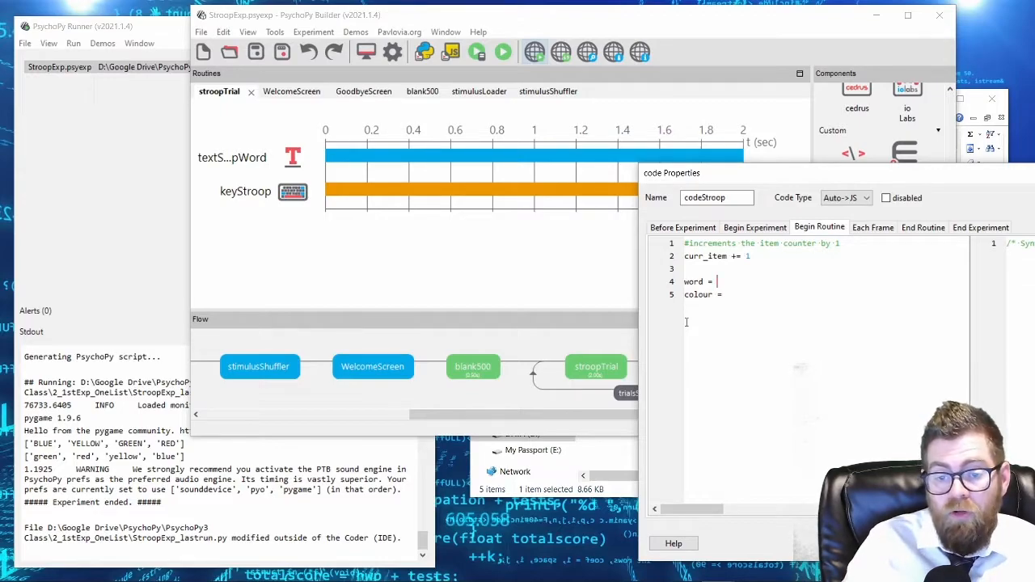
pyautogui.write('word_lis')
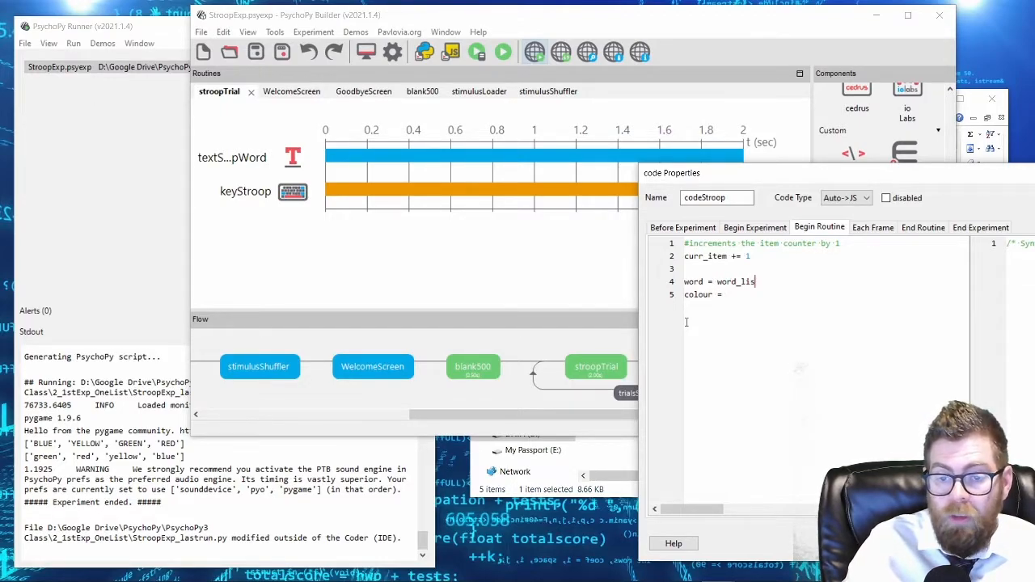
pyautogui.write('t[curr_item] ')
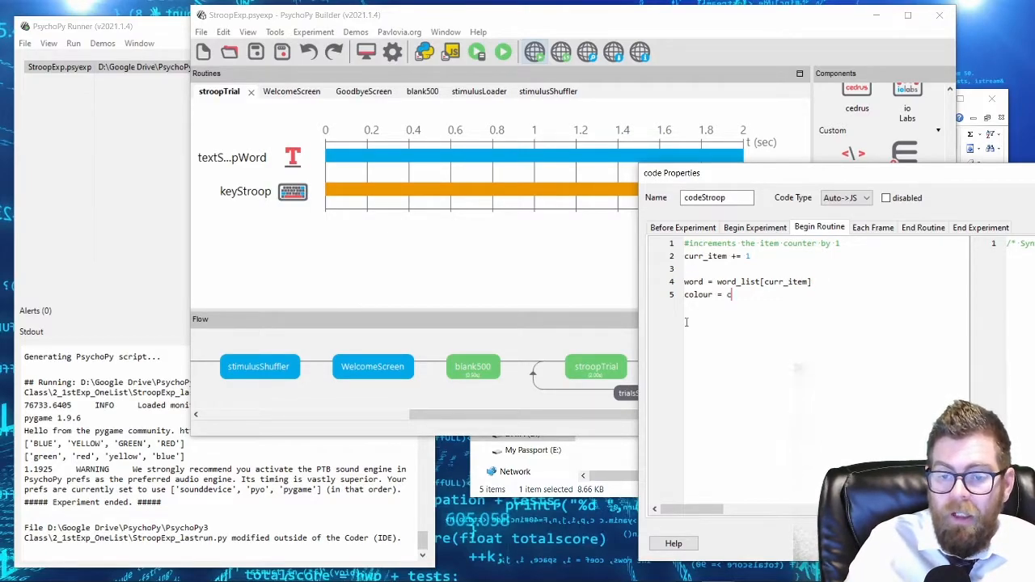
pyautogui.write('colour = colour_list[')
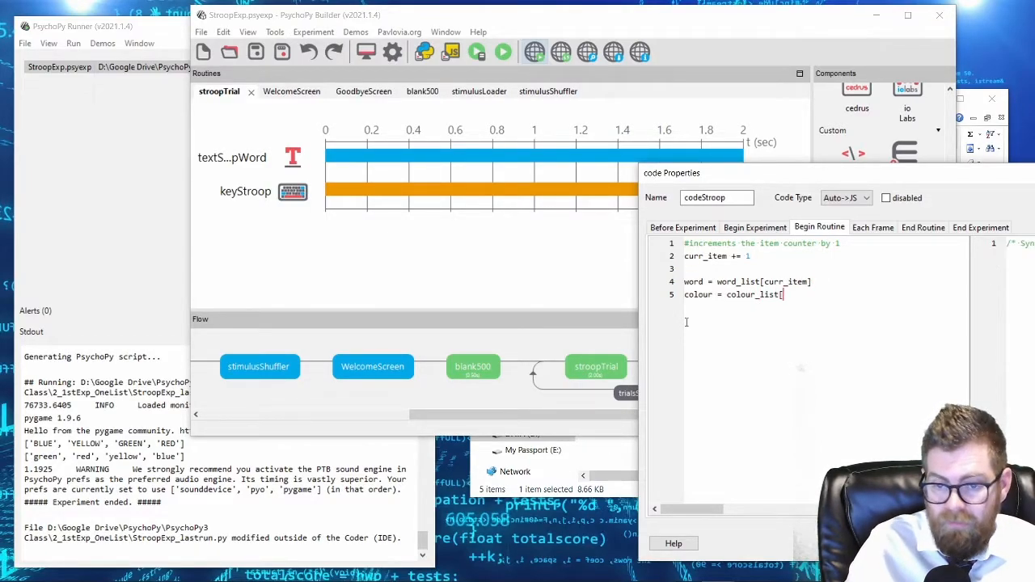
pyautogui.write('curr_item]')
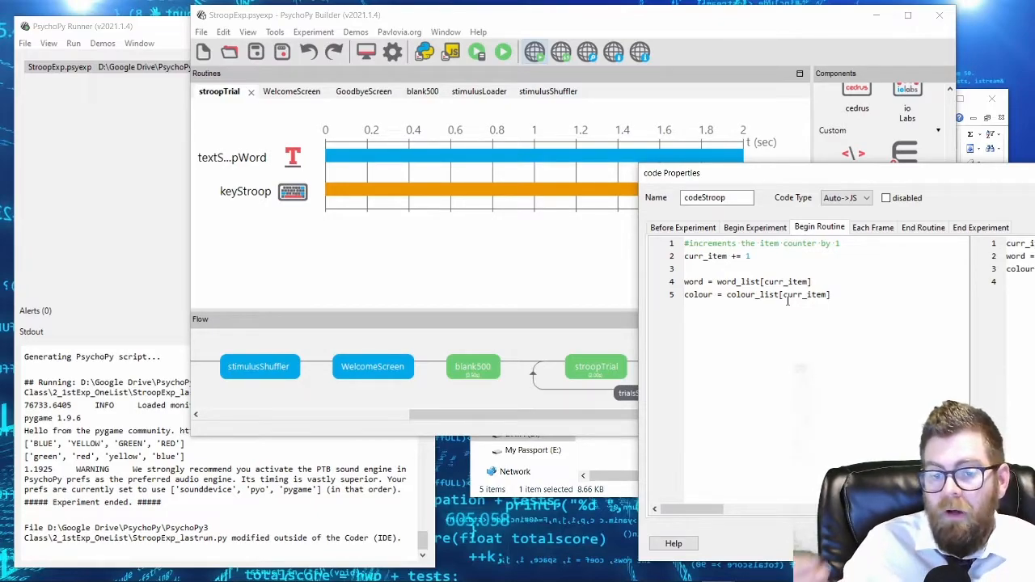
# Step: Add the comment "#update the word and colour variables" above the word and colour assignments
pyautogui.moveTo(751, 255); pyautogui.dragTo(779, 298)
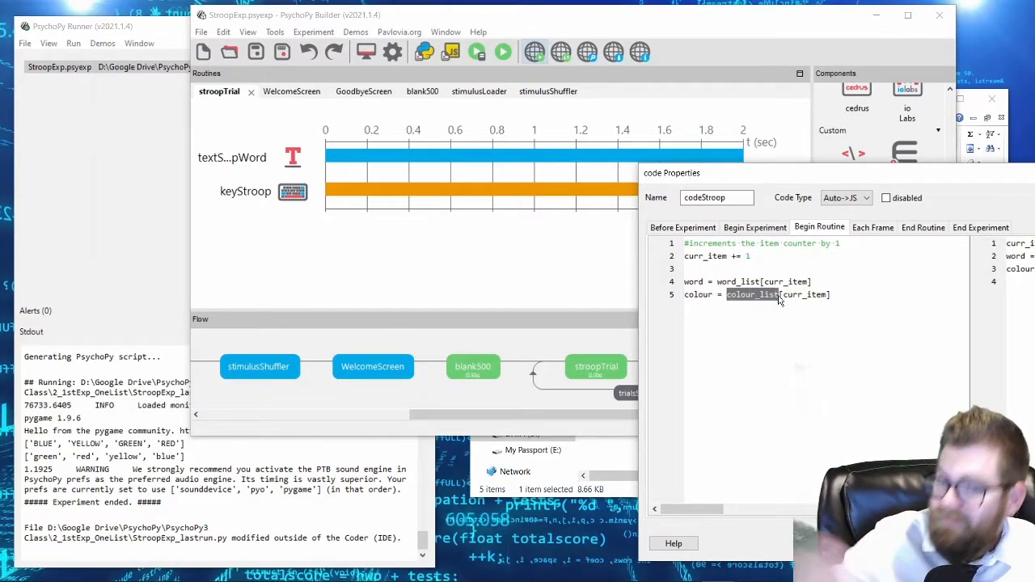
pyautogui.press('Up')
pyautogui.press('Up')
pyautogui.press('Return')
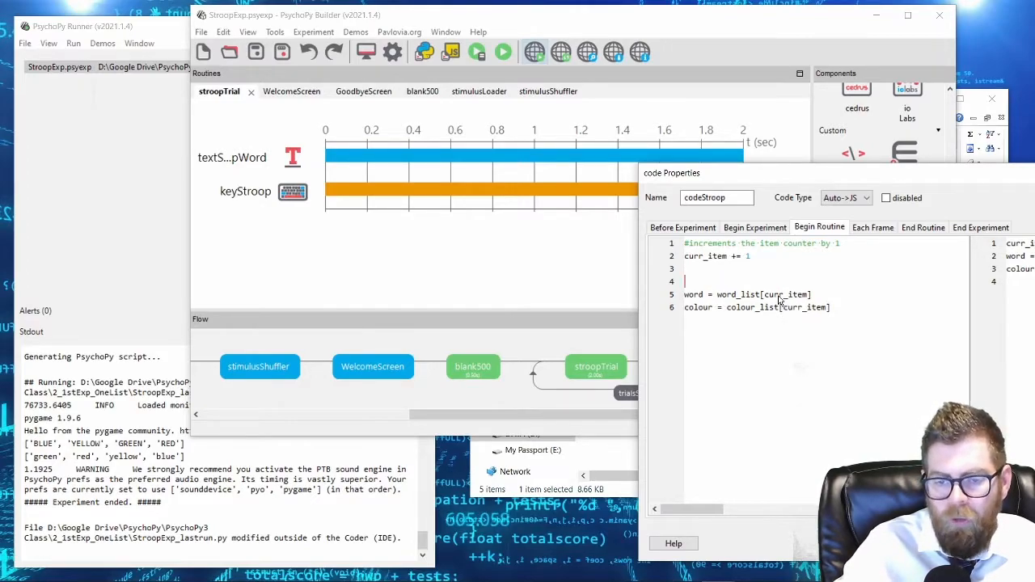
pyautogui.write('#update the wor')
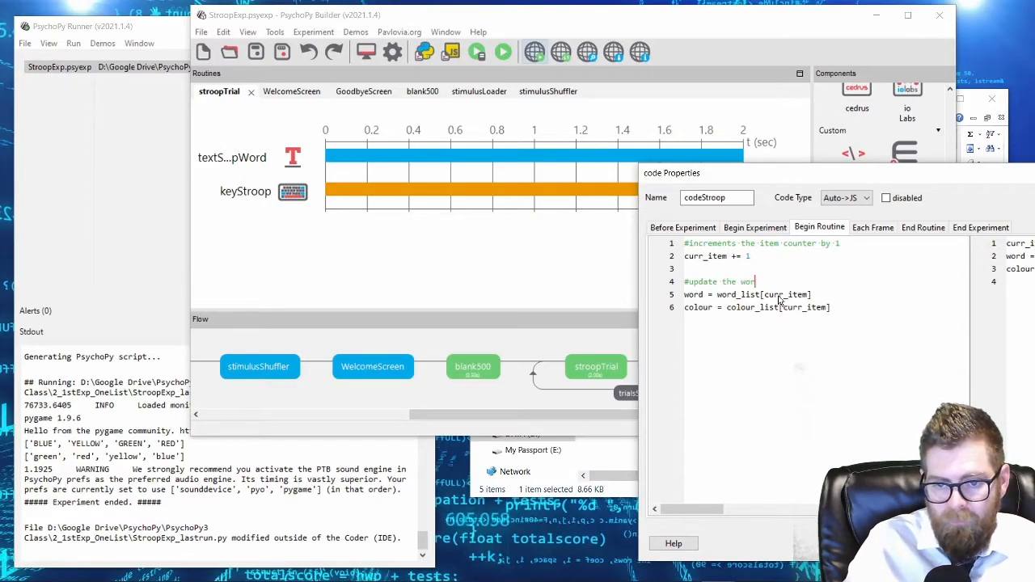
pyautogui.write('d and colour variables')
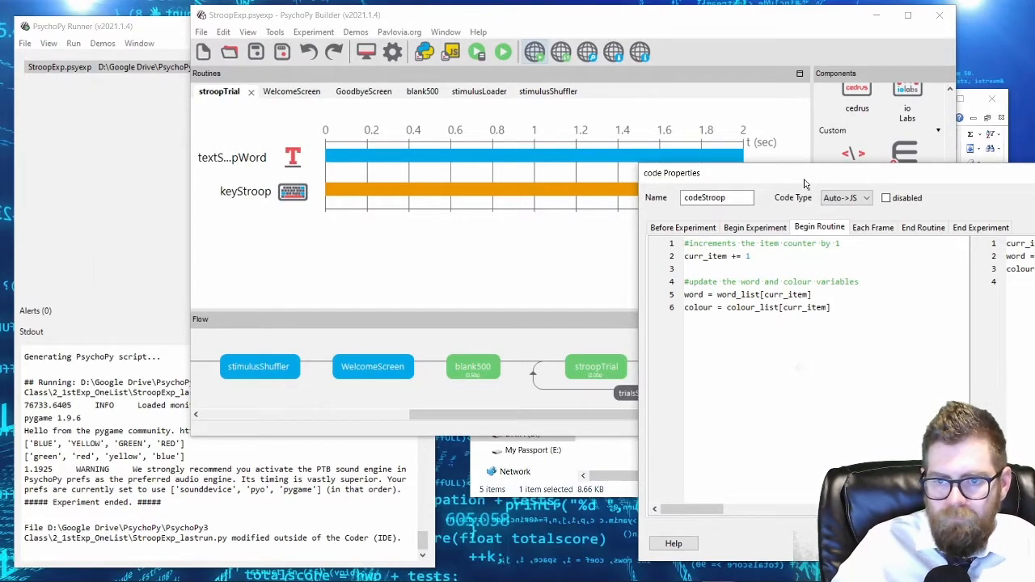
# Step: Accept the codeStroop component and save the experiment
pyautogui.moveTo(806, 179); pyautogui.dragTo(451, 109)
pyautogui.click(859, 472)
pyautogui.click(258, 54)
# Step: Switch to the Excel stimulus workbook and examine the entries in the word and colour columns
pyautogui.click(818, 444)
pyautogui.moveTo(731, 235); pyautogui.dragTo(735, 273)
pyautogui.moveTo(776, 233); pyautogui.dragTo(785, 270)
pyautogui.moveTo(738, 233); pyautogui.dragTo(746, 275)
pyautogui.moveTo(780, 234); pyautogui.dragTo(791, 274)
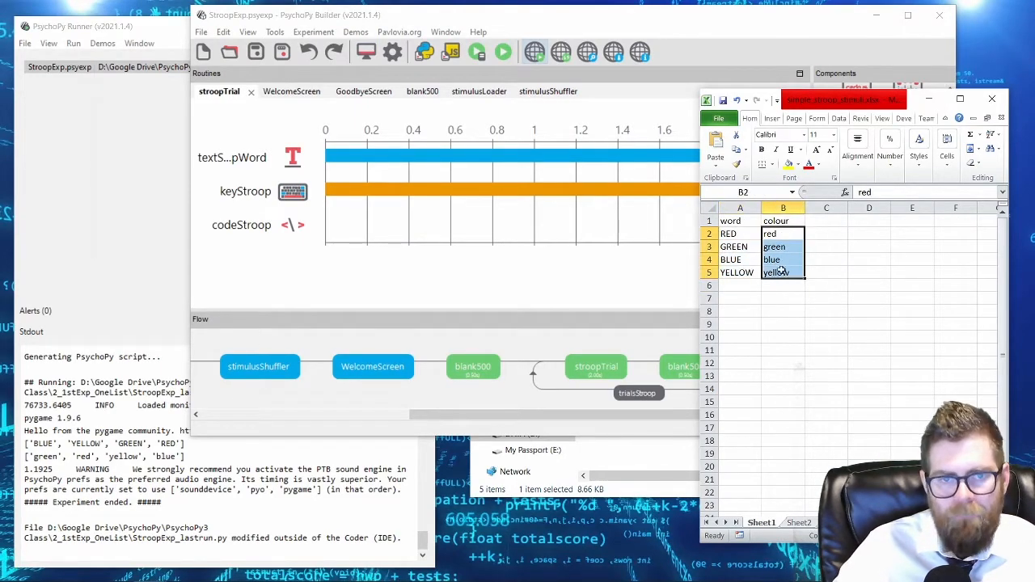
# Step: Run the Stroop experiment from PsychoPy Builder and continue past the welcome screen to the trials
pyautogui.click(509, 57)
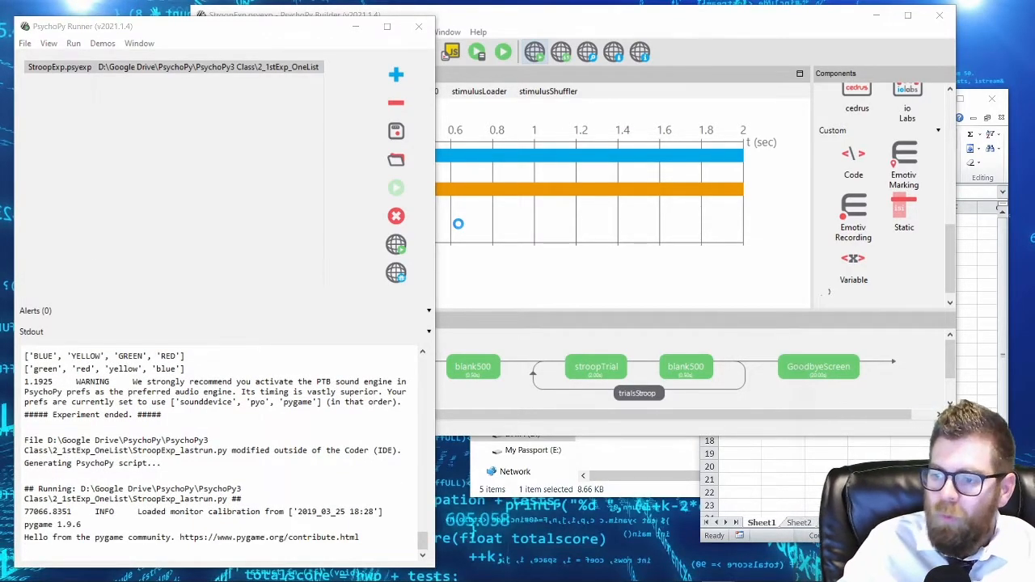
pyautogui.click(457, 230)
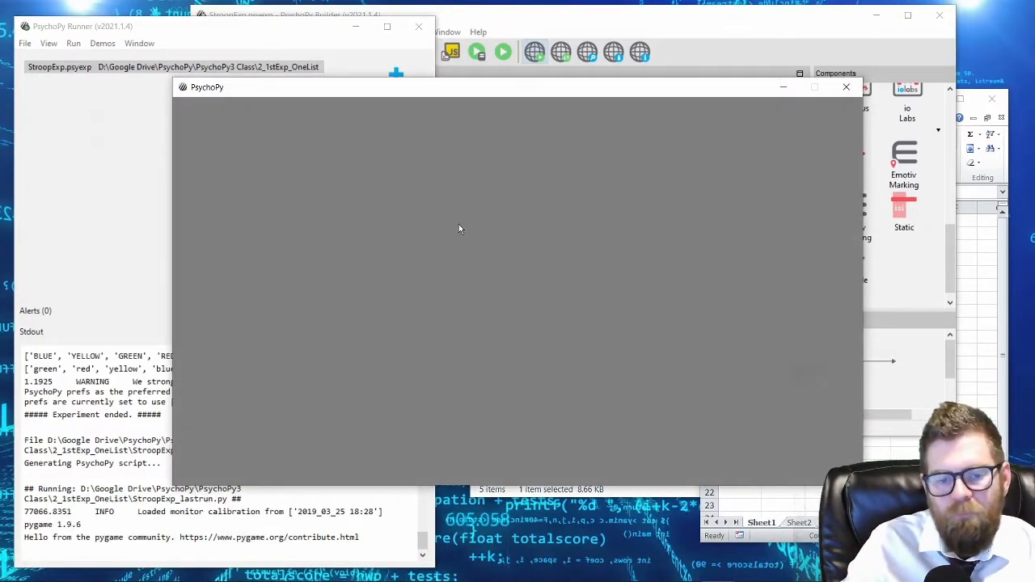
pyautogui.press('space')
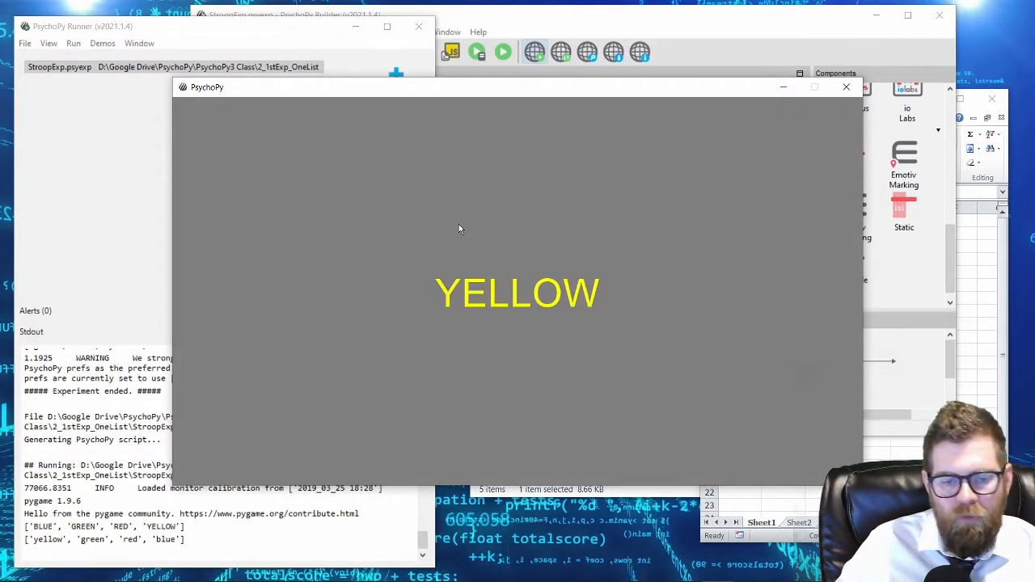
# Step: End the test run, examine the undefined variable named in the Runner's error output, and return to PsychoPy Builder
pyautogui.press('Escape')
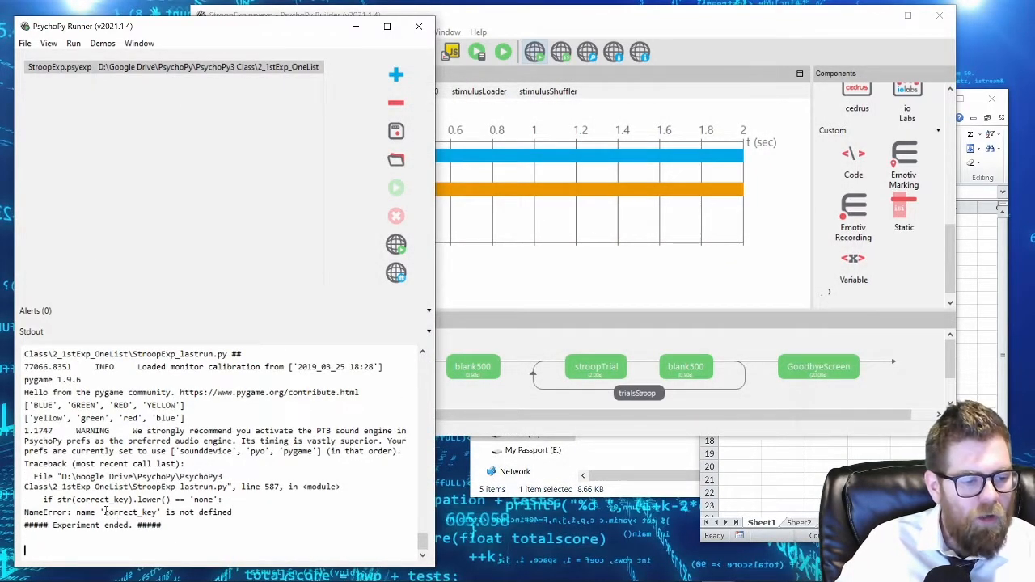
pyautogui.moveTo(154, 514); pyautogui.dragTo(103, 513)
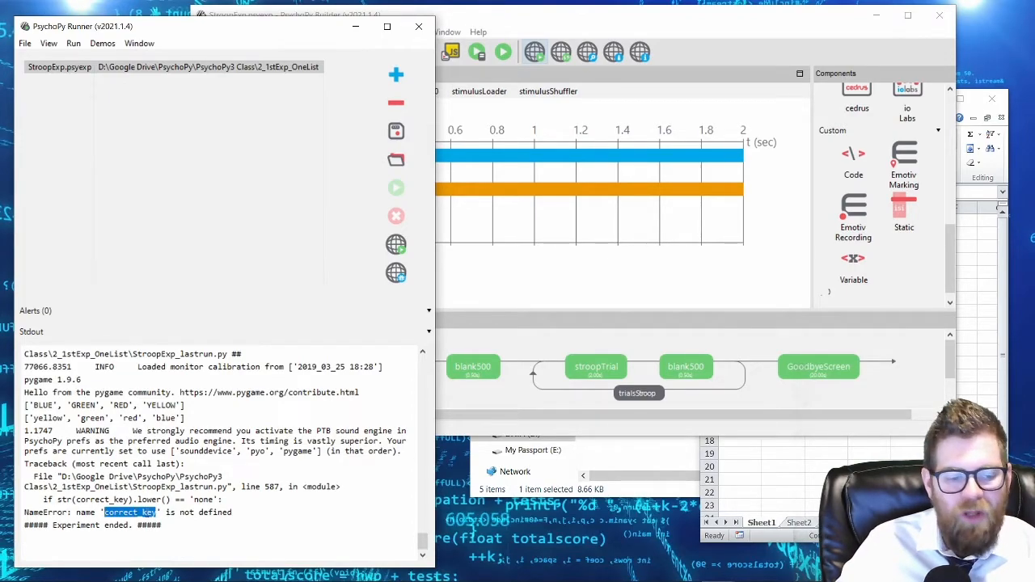
pyautogui.click(490, 272)
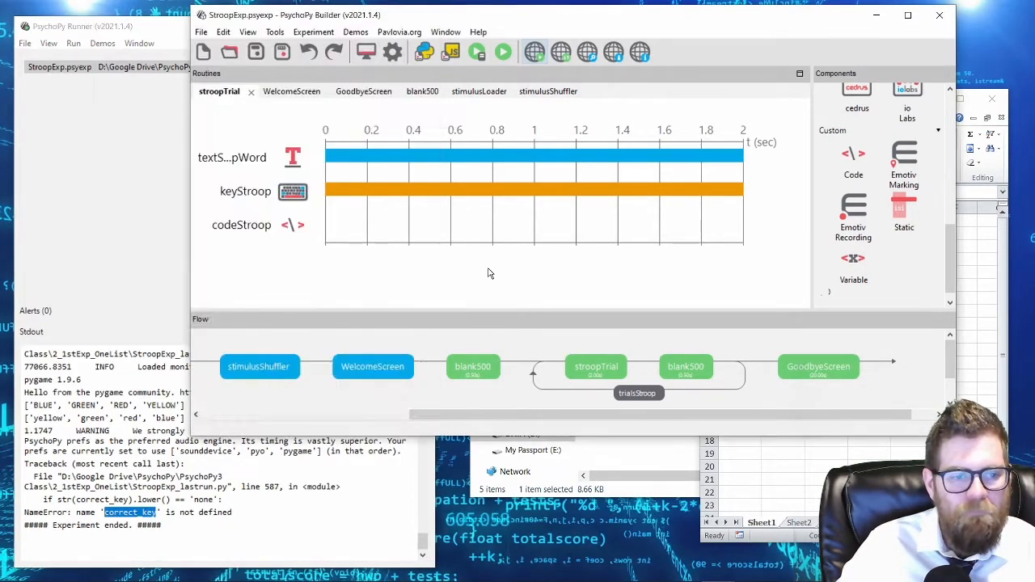
# Step: Copy the variable name correct_key from keyStroop's Correct answer setting, keeping Store correct enabled, and accept the component's properties
pyautogui.click(232, 195)
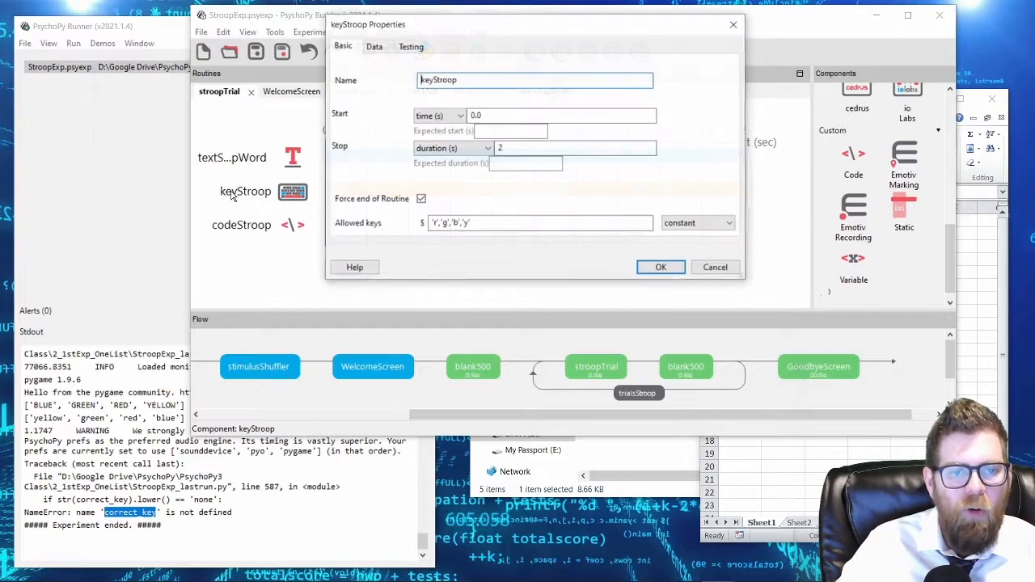
pyautogui.click(375, 47)
pyautogui.doubleClick(470, 143)
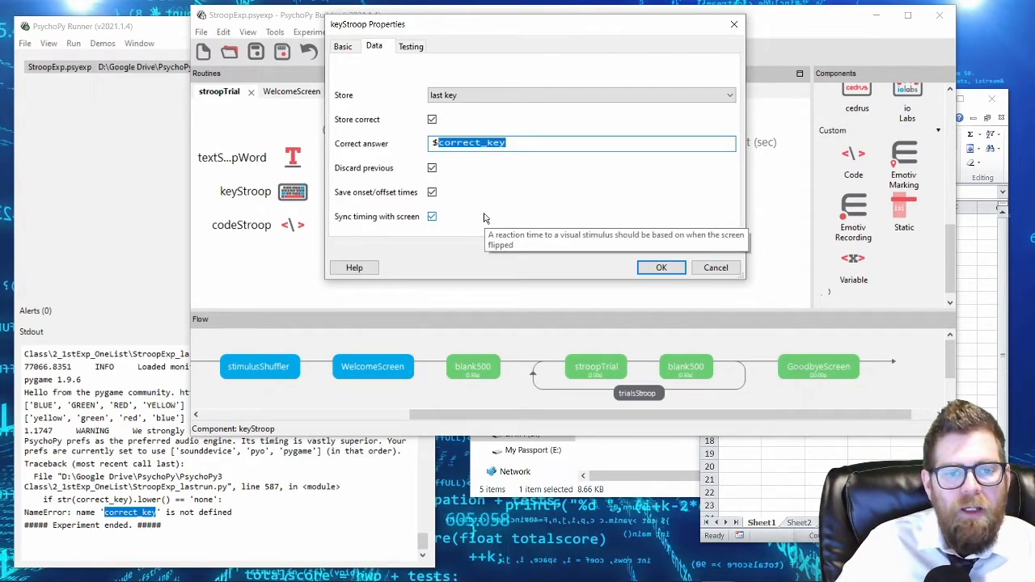
pyautogui.click(432, 119)
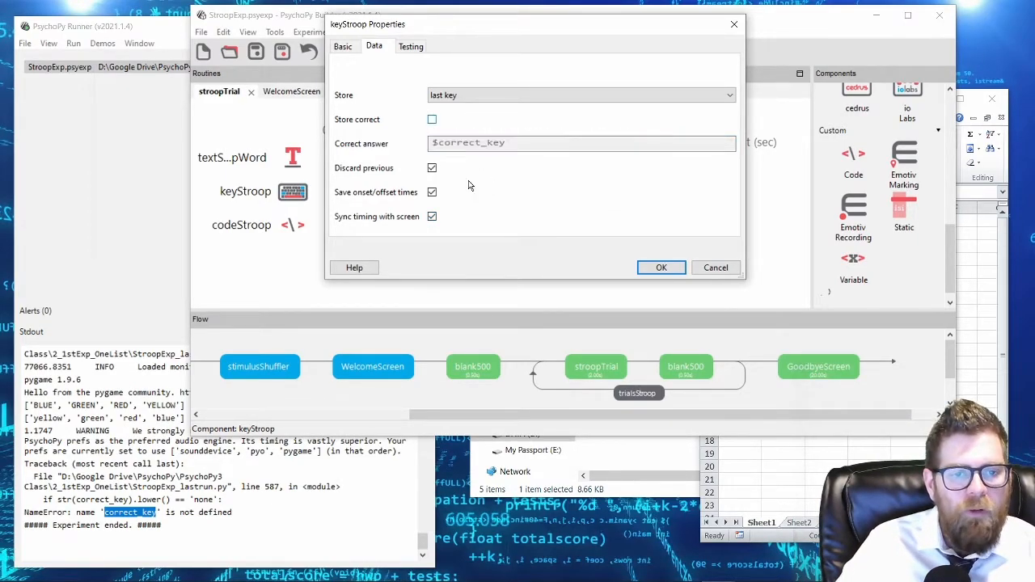
pyautogui.click(432, 118)
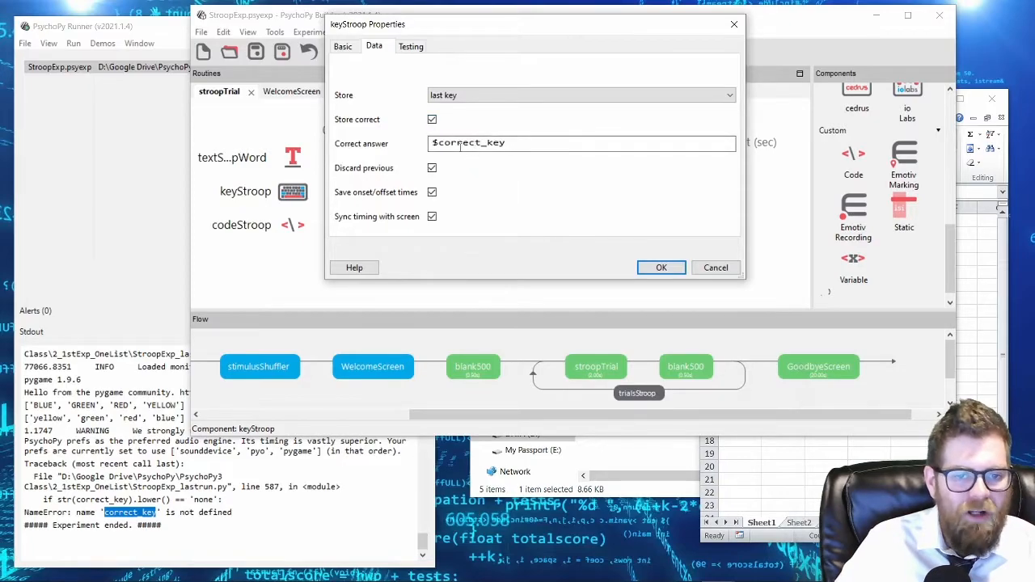
pyautogui.moveTo(510, 143)
pyautogui.mouseDown()
pyautogui.moveTo(440, 143)
pyautogui.moveTo(515, 149)
pyautogui.mouseUp()
pyautogui.rightClick(495, 146)
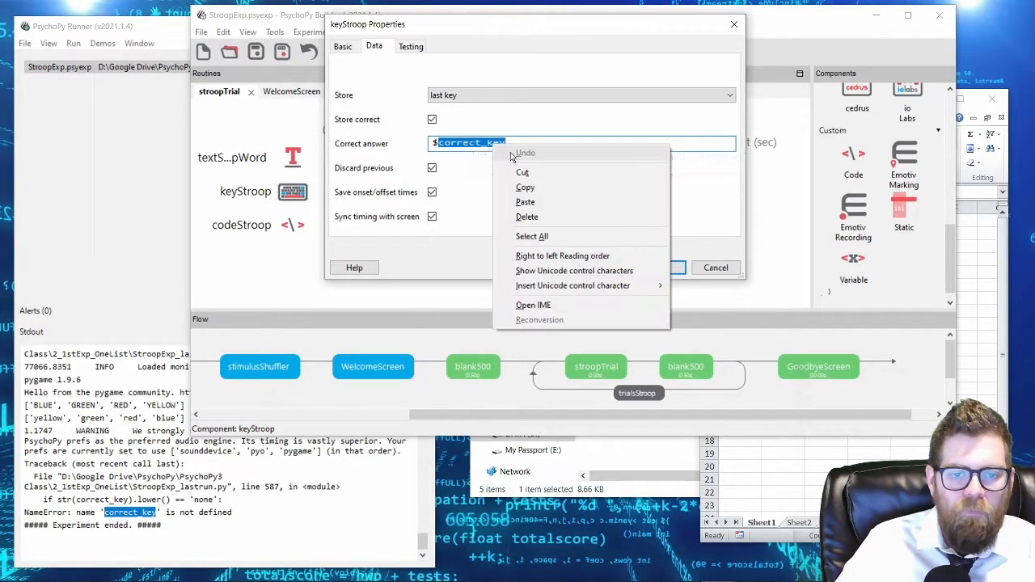
pyautogui.click(525, 187)
pyautogui.click(660, 267)
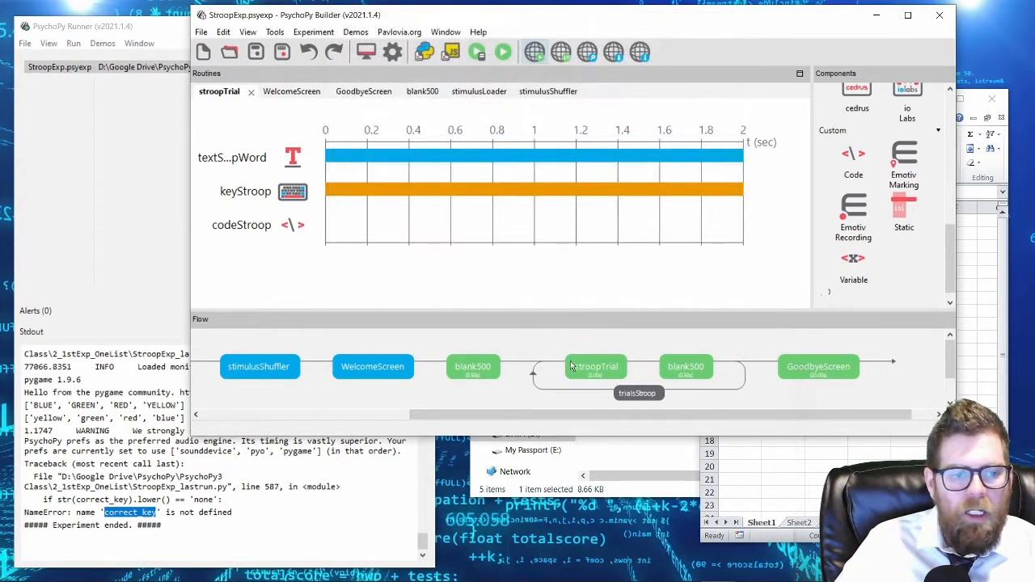
# Step: In codeStroop's Begin Routine code, add the comment "#determine what the correct key is" and begin the assignment "correct_key =" beneath it
pyautogui.click(243, 224)
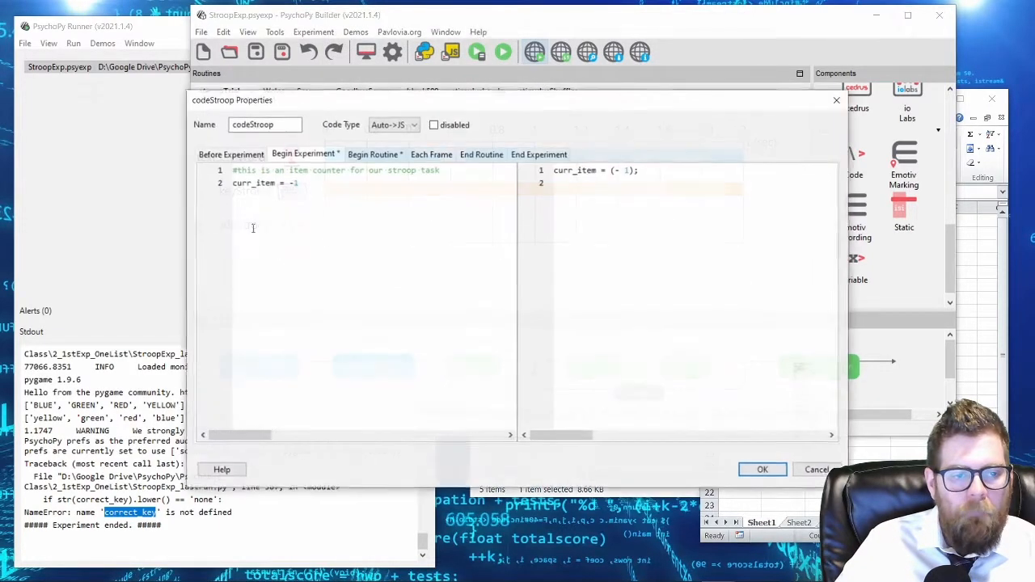
pyautogui.click(375, 156)
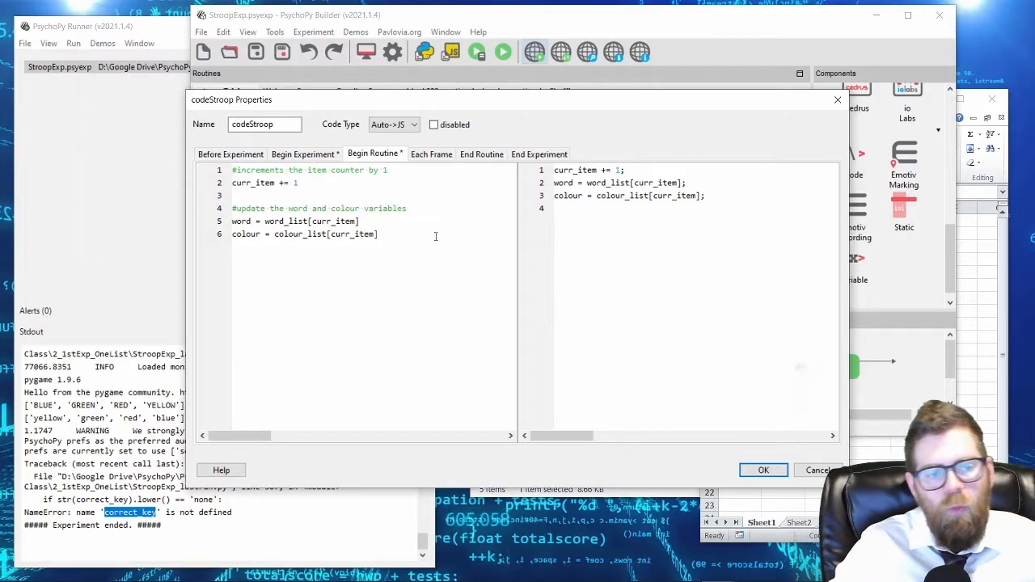
pyautogui.press('Return')
pyautogui.press('Return')
pyautogui.write('#determine what the correct key ')
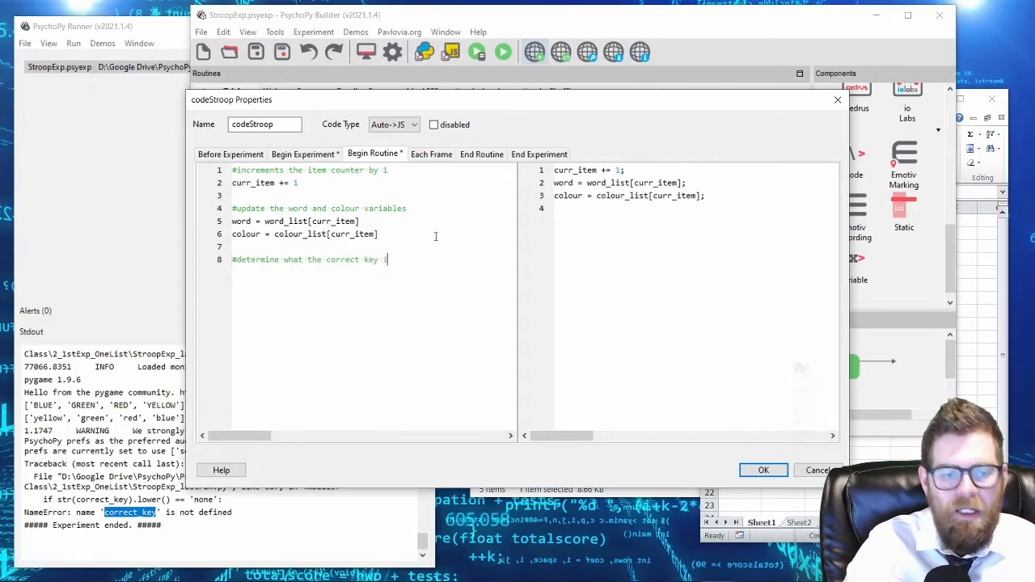
pyautogui.write('is')
pyautogui.hotkey('ctrl', 'v')
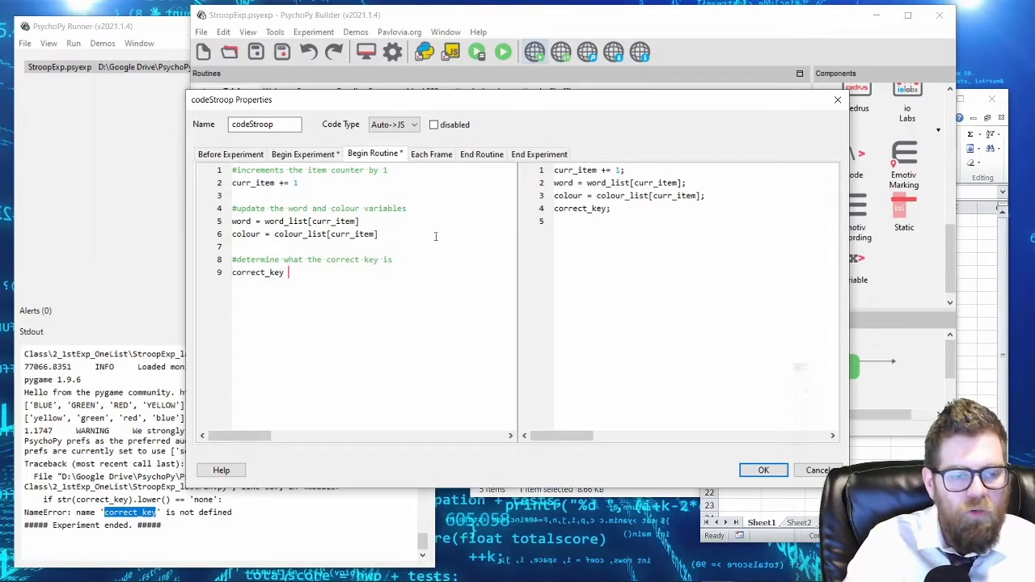
pyautogui.write('=')
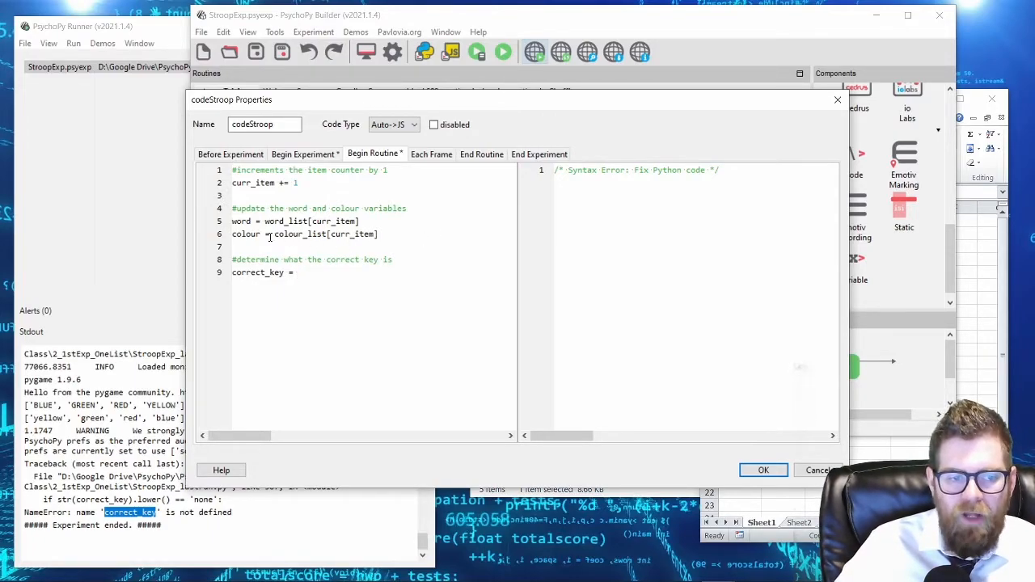
# Step: Switch to the Excel stimulus workbook and examine the first letter of each entry in the colour column
pyautogui.hotkey('alt', 'Tab')
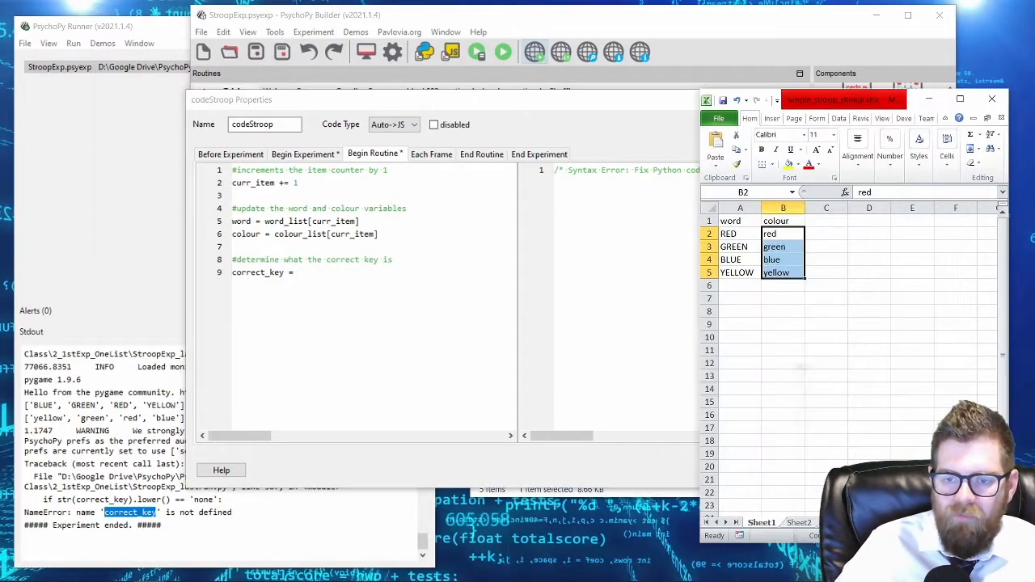
pyautogui.click(776, 234)
pyautogui.click(782, 247)
pyautogui.click(781, 260)
pyautogui.click(780, 274)
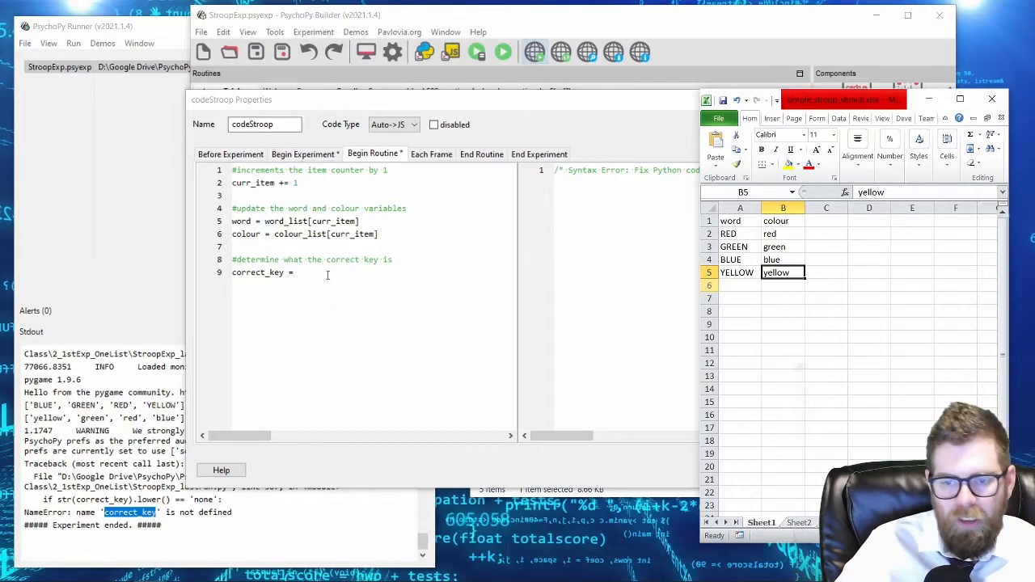
# Step: Complete the correct_key assignment in codeStroop with colour[0], so it takes the first letter of the trial's colour
pyautogui.click(328, 275)
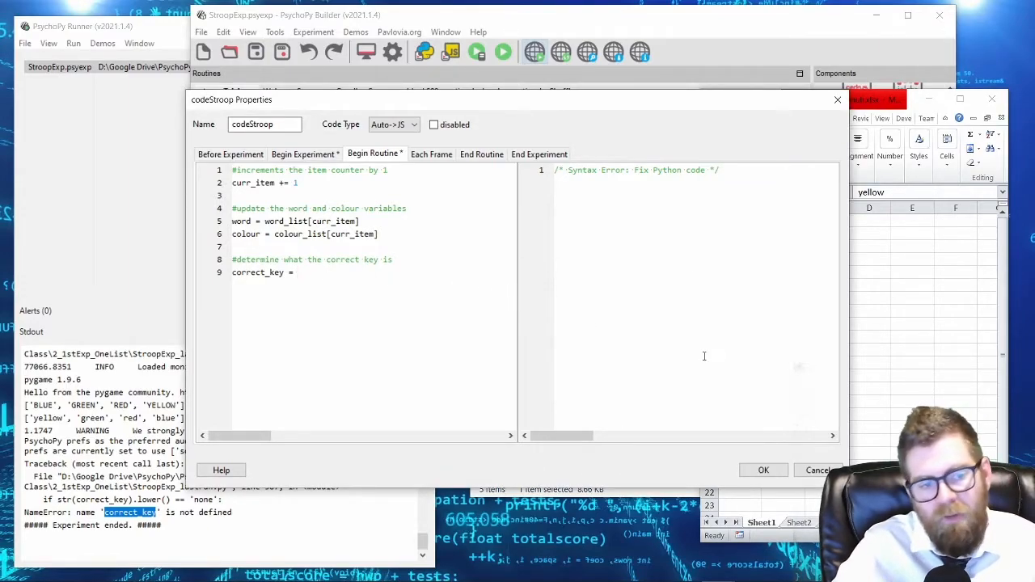
pyautogui.write('colour')
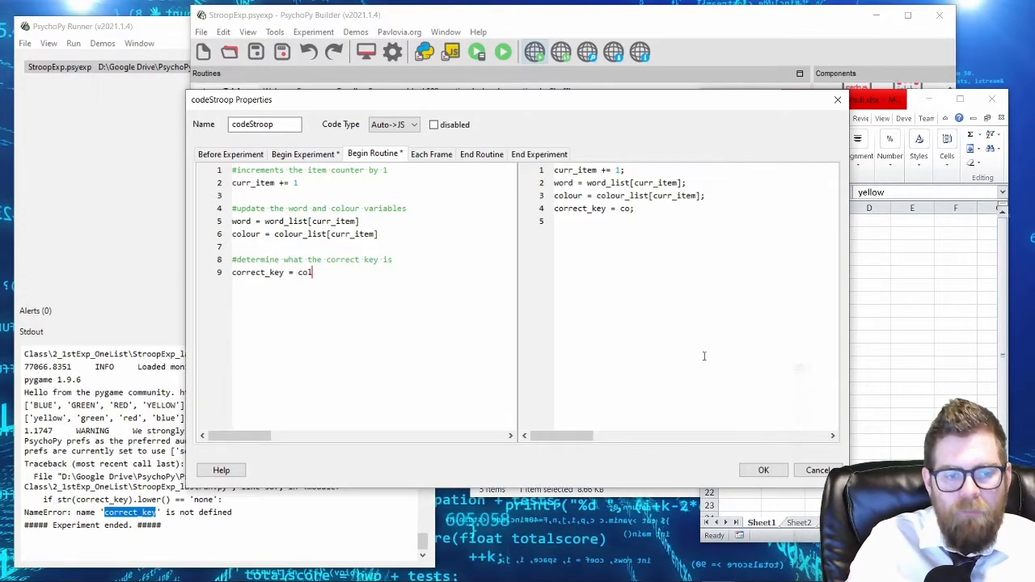
pyautogui.doubleClick(257, 234)
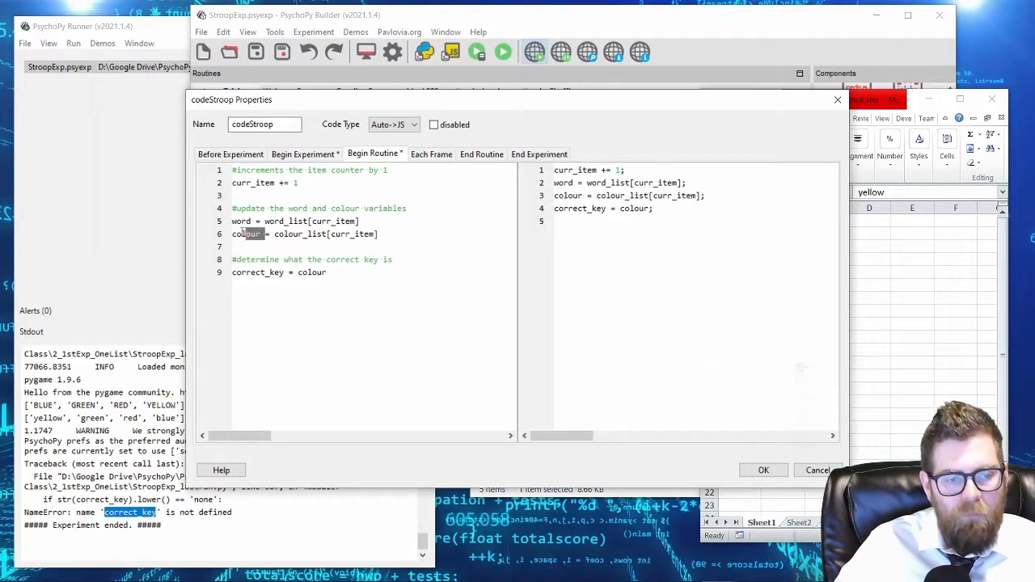
pyautogui.click(349, 273)
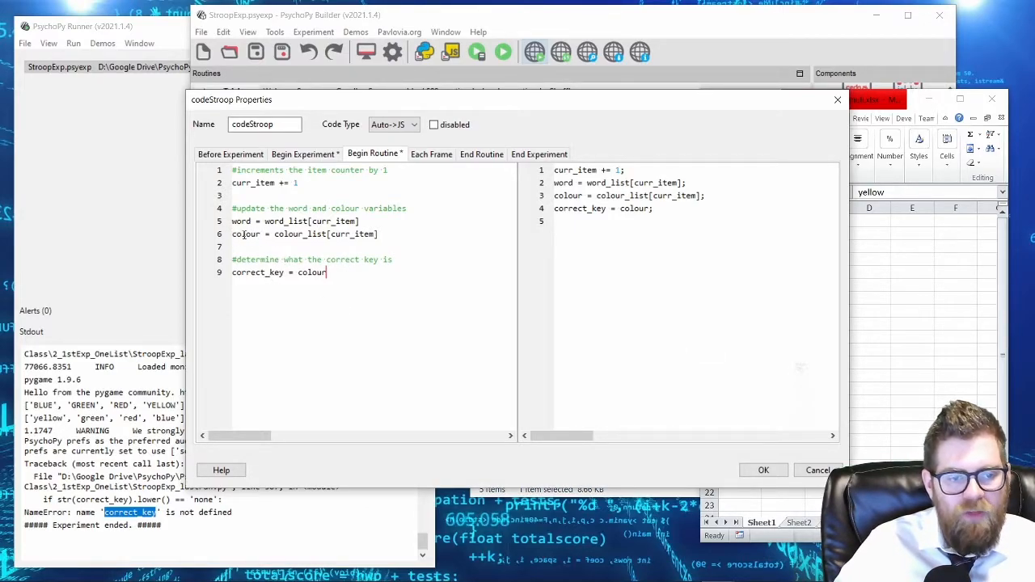
pyautogui.write('[0]')
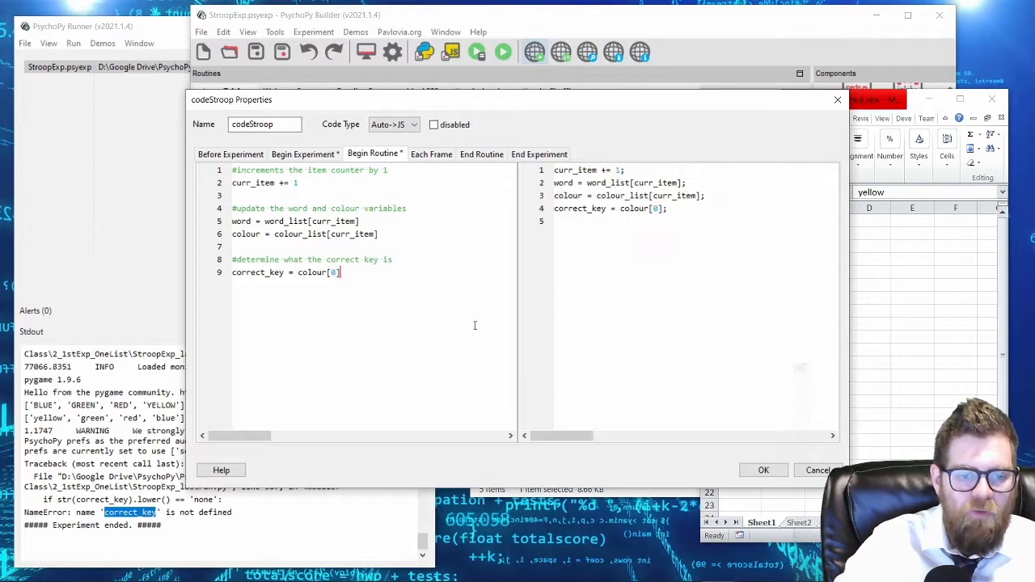
pyautogui.doubleClick(324, 272)
pyautogui.click(294, 272)
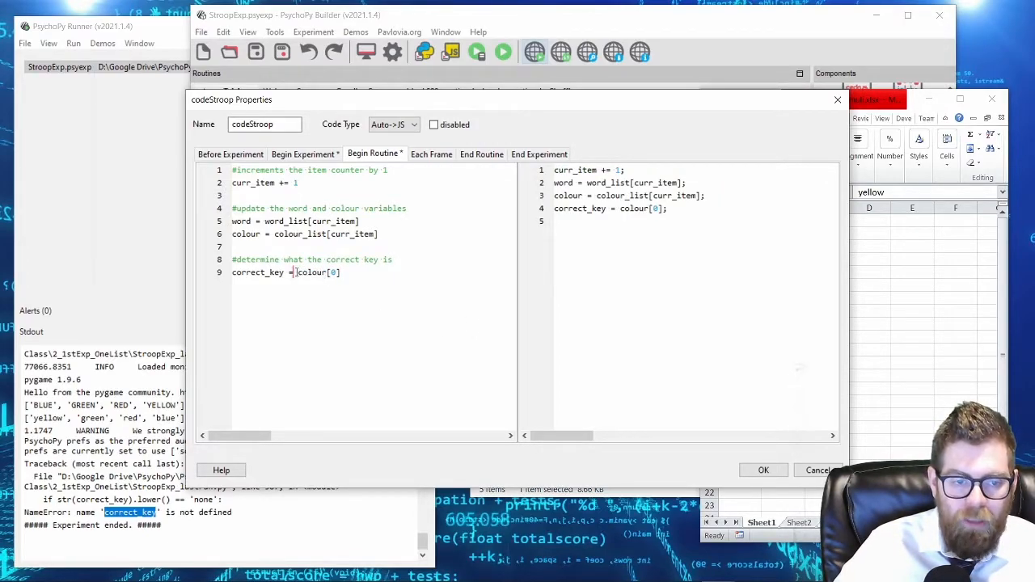
pyautogui.moveTo(298, 272); pyautogui.dragTo(354, 269)
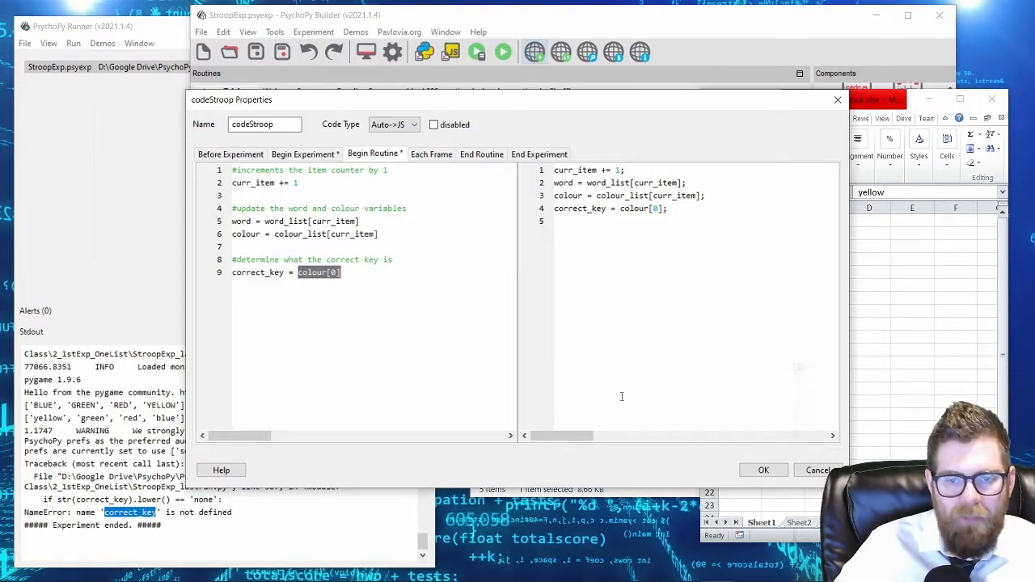
pyautogui.click(652, 209)
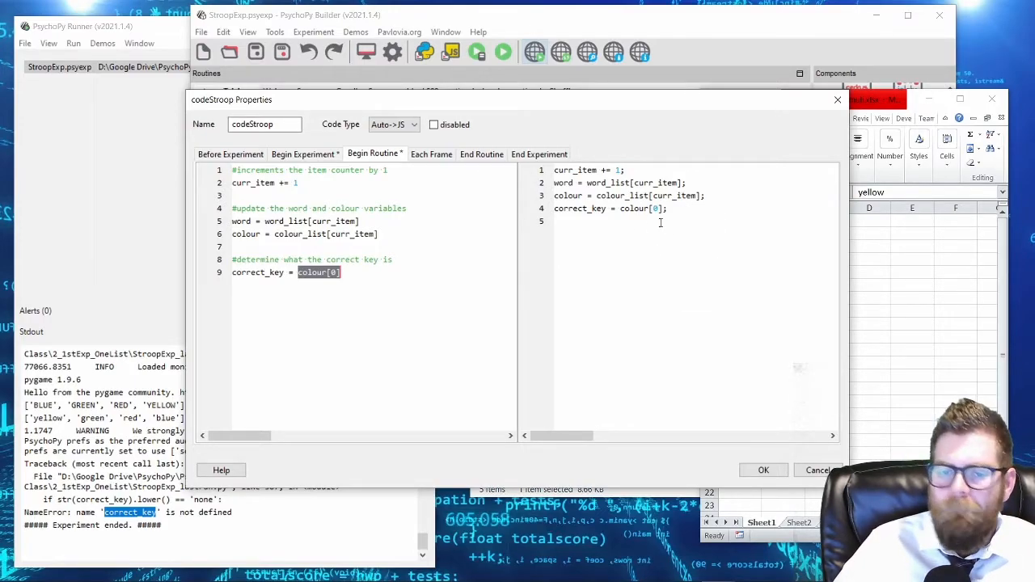
# Step: Accept the codeStroop code, run the Stroop experiment with the participant field blank, and continue past the welcome screen
pyautogui.click(774, 473)
pyautogui.hotkey('ctrl', 'r')
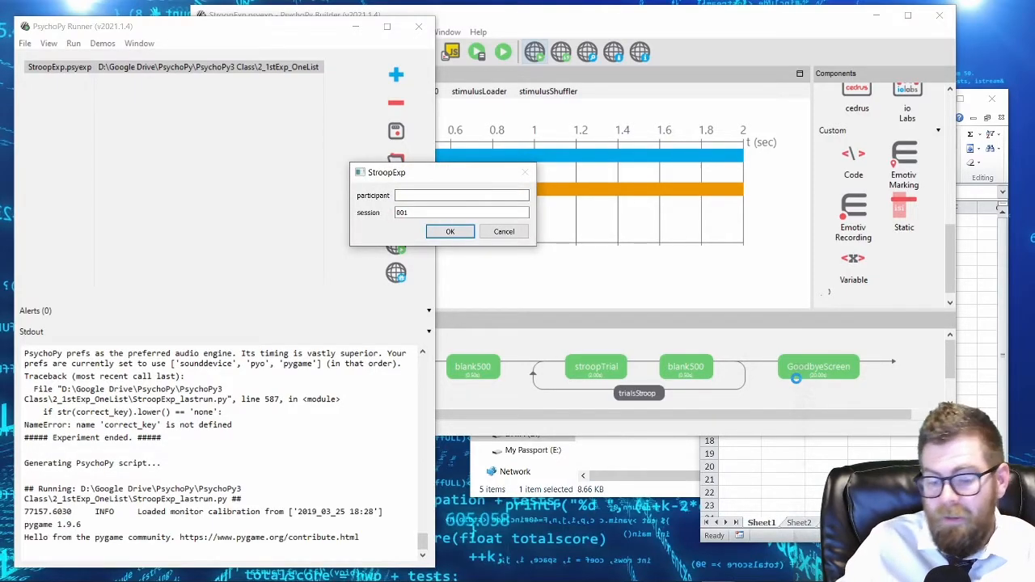
pyautogui.press('Return')
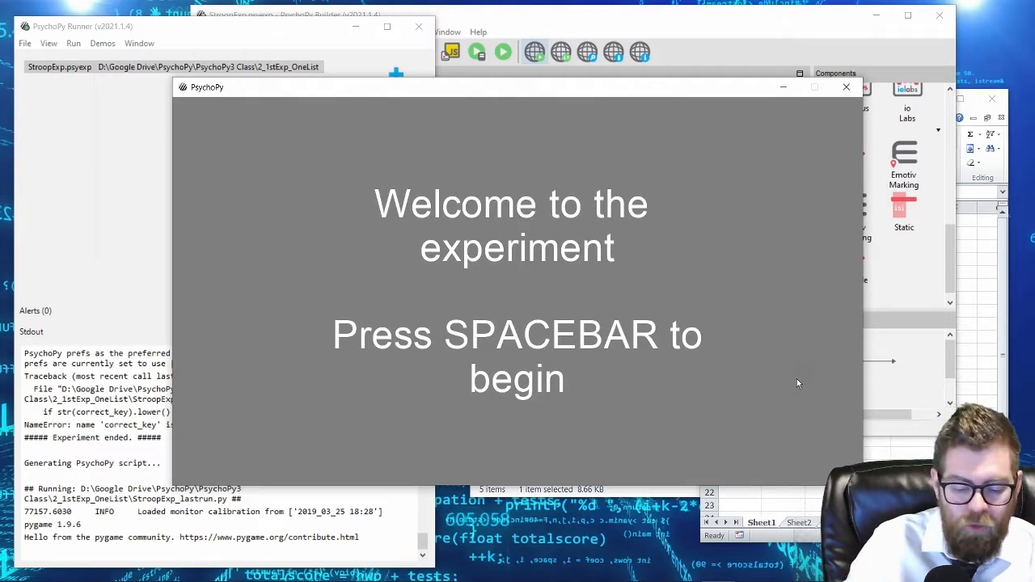
pyautogui.press('space')
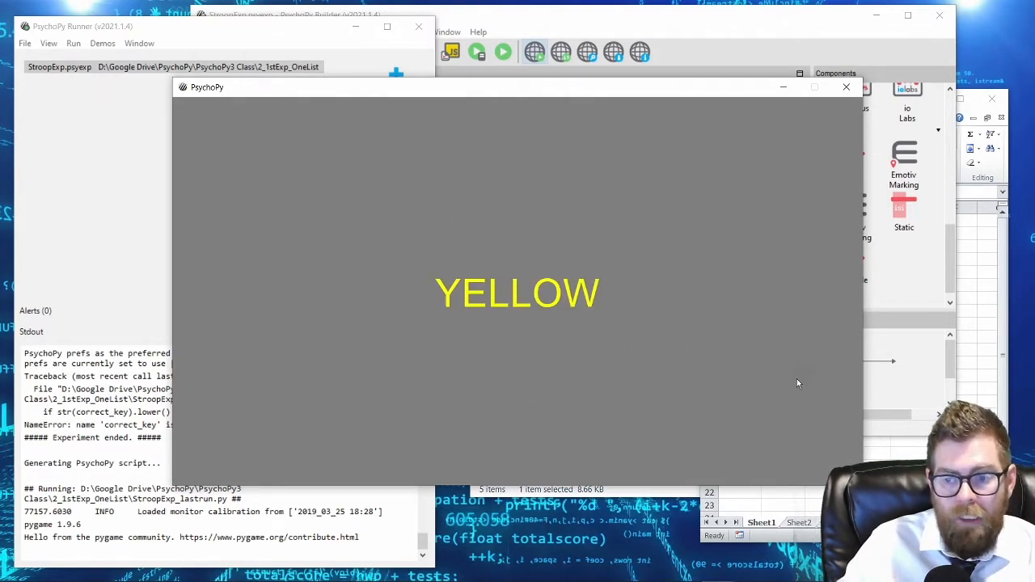
# Step: Answer the four Stroop trials with the responses y, g, b and r
pyautogui.press('y')
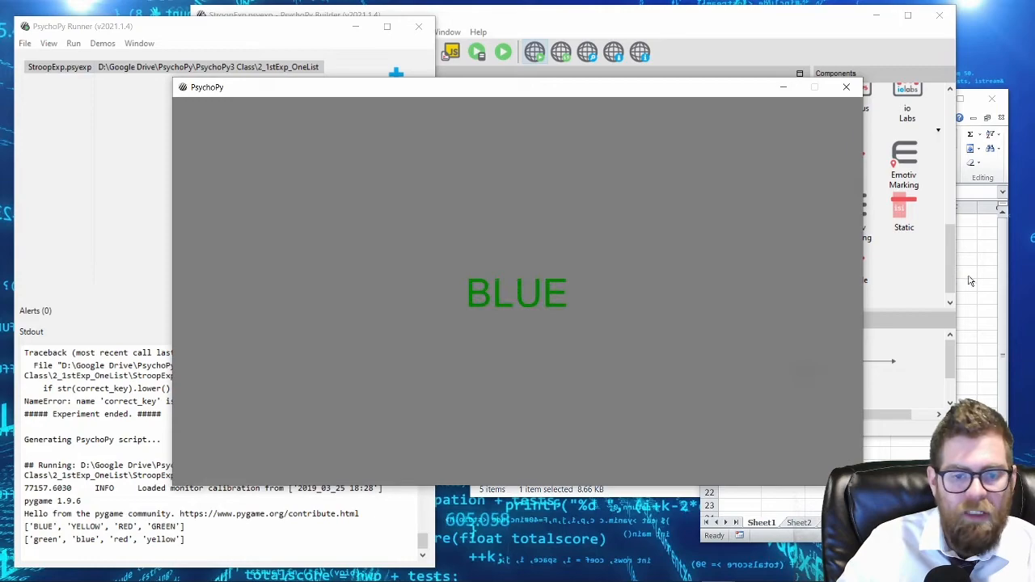
pyautogui.press('g')
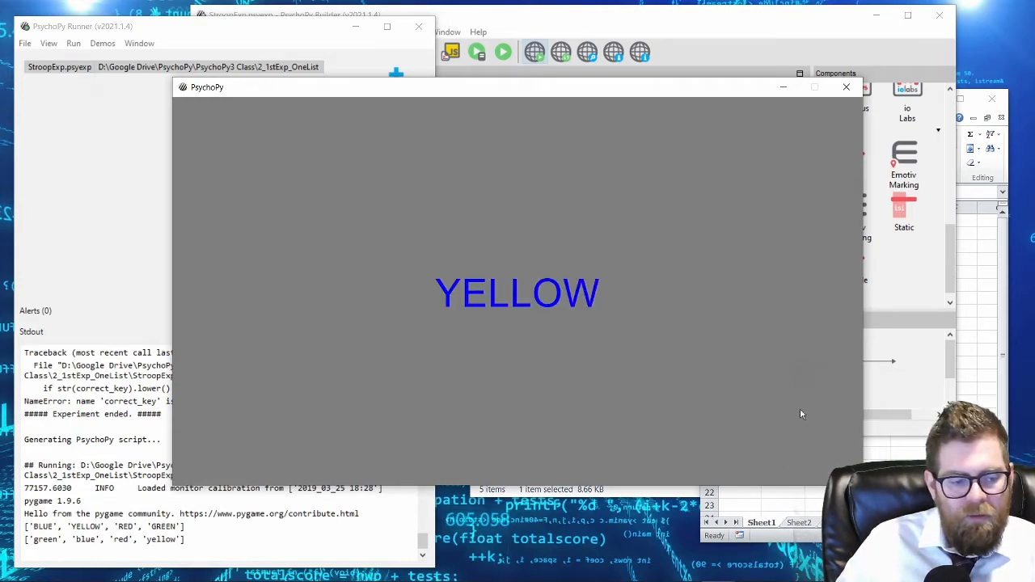
pyautogui.press('b')
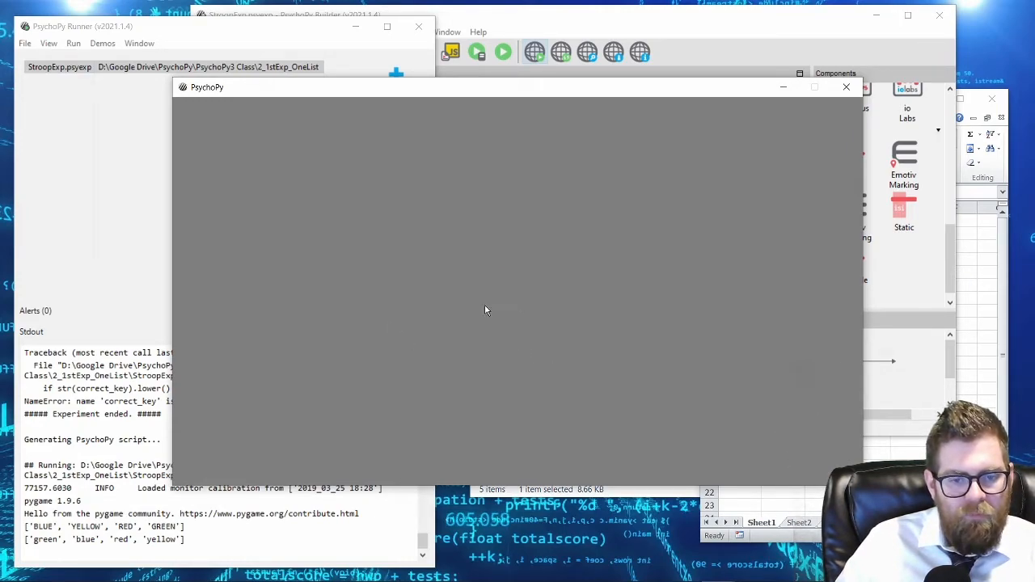
pyautogui.press('r')
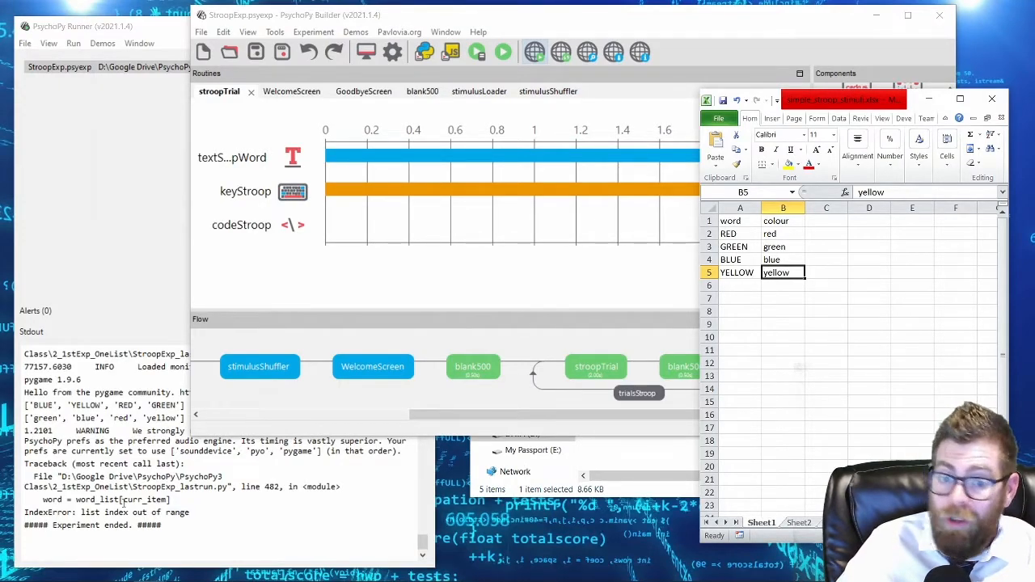
# Step: Examine the last stimulus row in the Excel workbook to compare the item count with the trials, and return to PsychoPy Builder
pyautogui.click(430, 276)
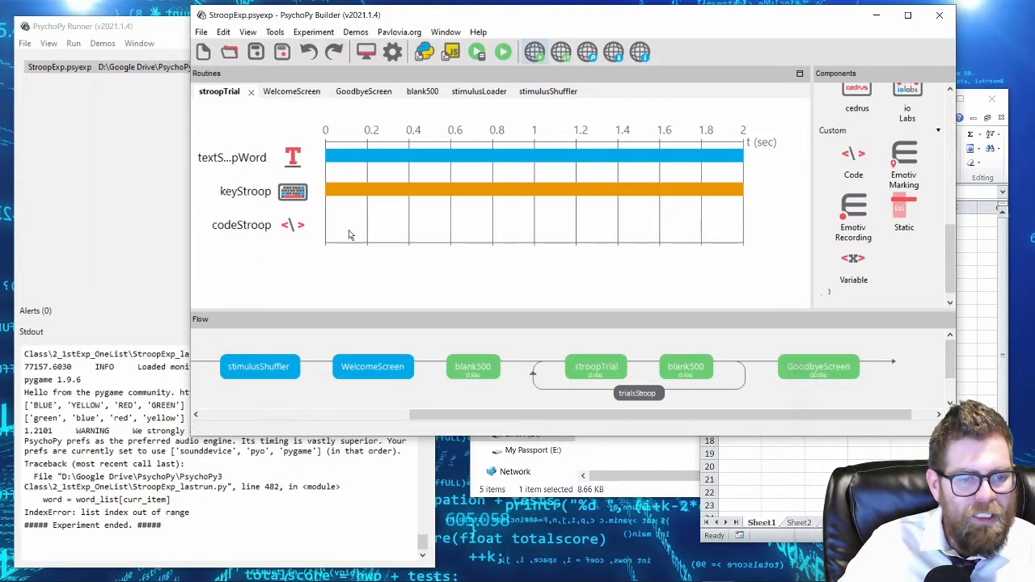
pyautogui.hotkey('alt', 'Tab')
pyautogui.click(706, 272)
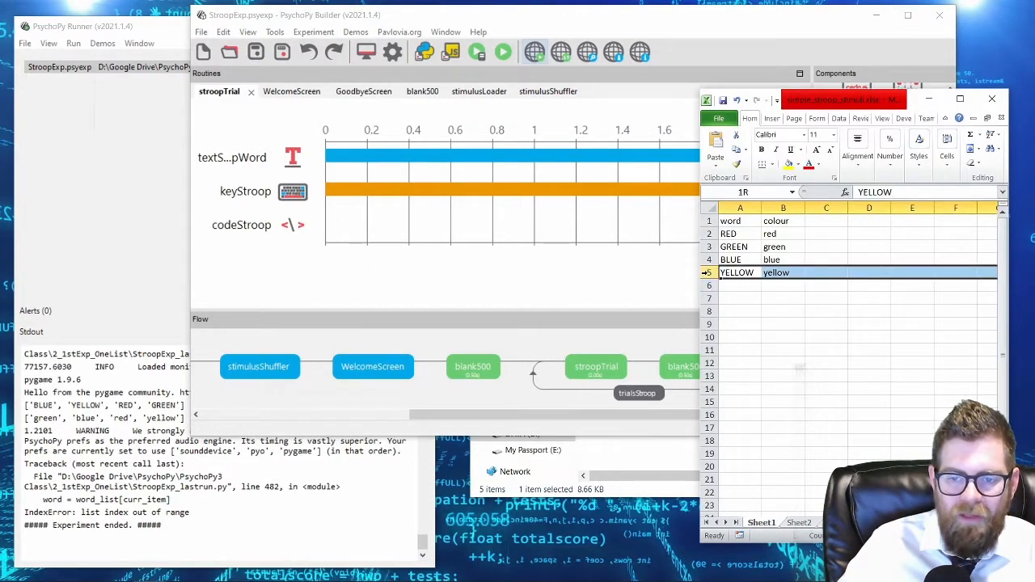
pyautogui.click(404, 289)
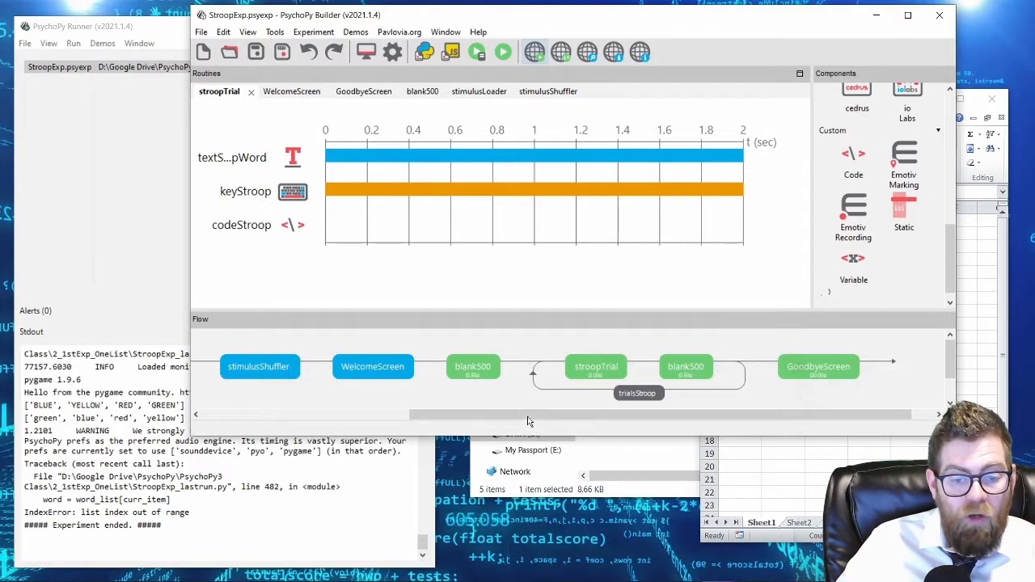
# Step: Examine the stimulusLoader loop in the flow against the word and colour columns of the stimulus spreadsheet in Excel
pyautogui.moveTo(521, 415); pyautogui.dragTo(385, 415)
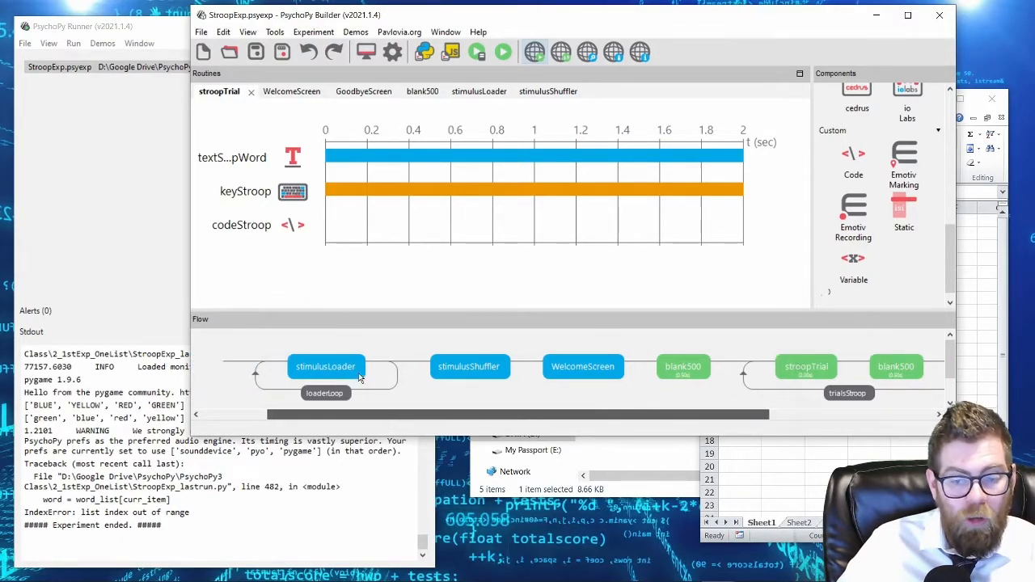
pyautogui.click(812, 458)
pyautogui.click(730, 221)
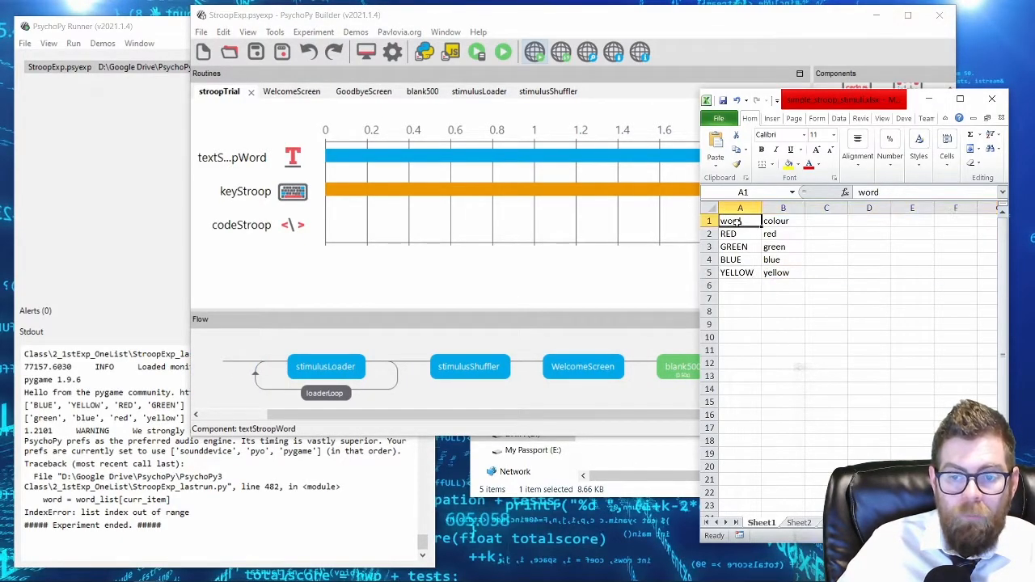
pyautogui.moveTo(730, 221); pyautogui.dragTo(776, 222)
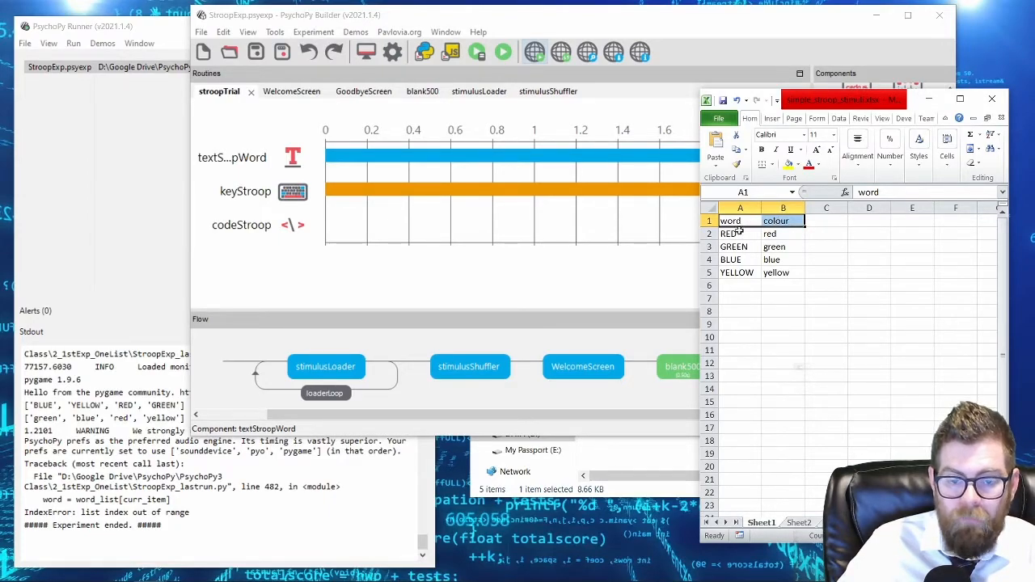
pyautogui.moveTo(483, 416); pyautogui.dragTo(424, 419)
pyautogui.hotkey('alt', 'Tab')
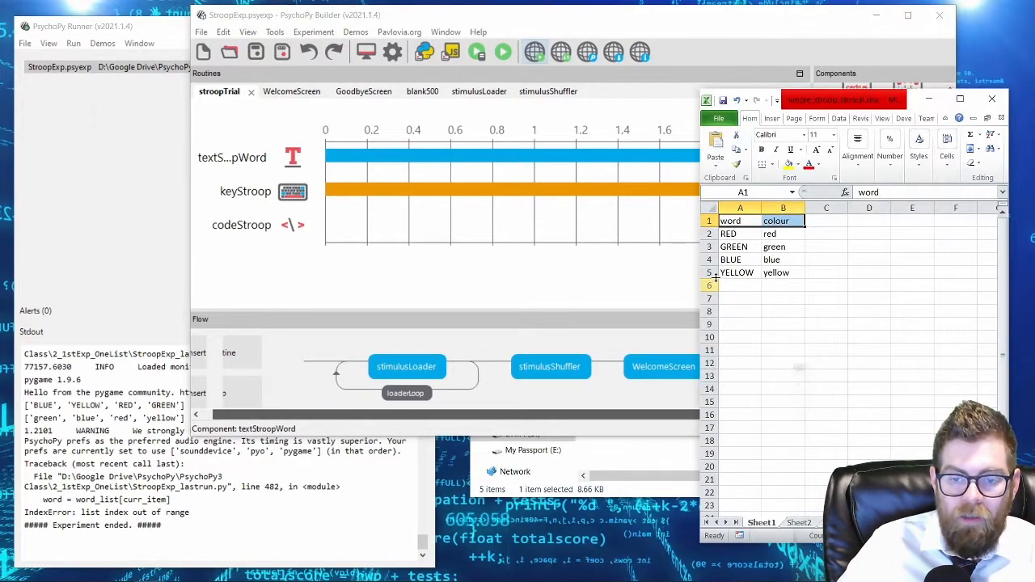
pyautogui.click(709, 272)
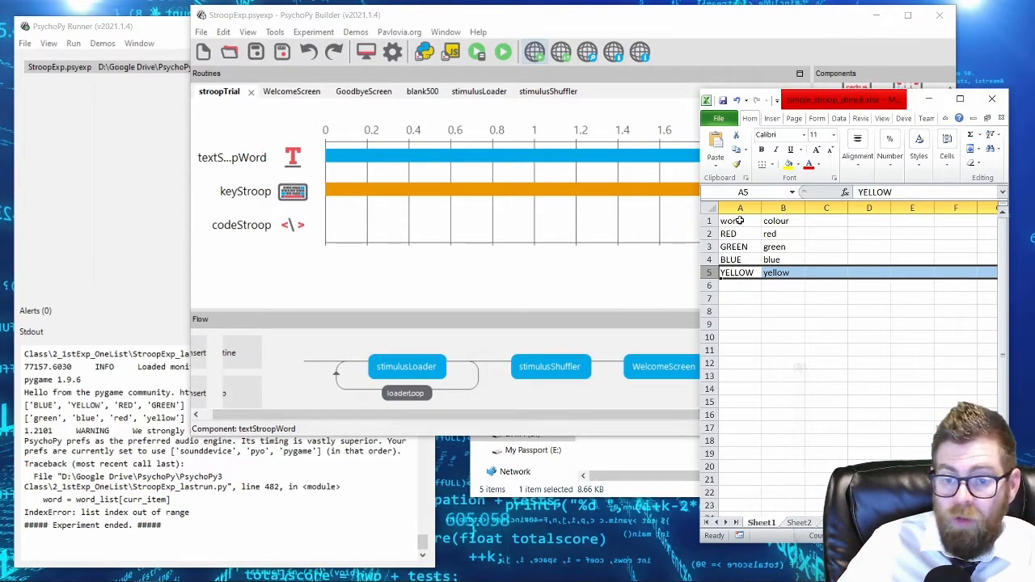
# Step: Return to PsychoPy Builder, reload the externally modified StroopExp_lastrun.py, and review codeStroop's Begin Routine code
pyautogui.click(611, 415)
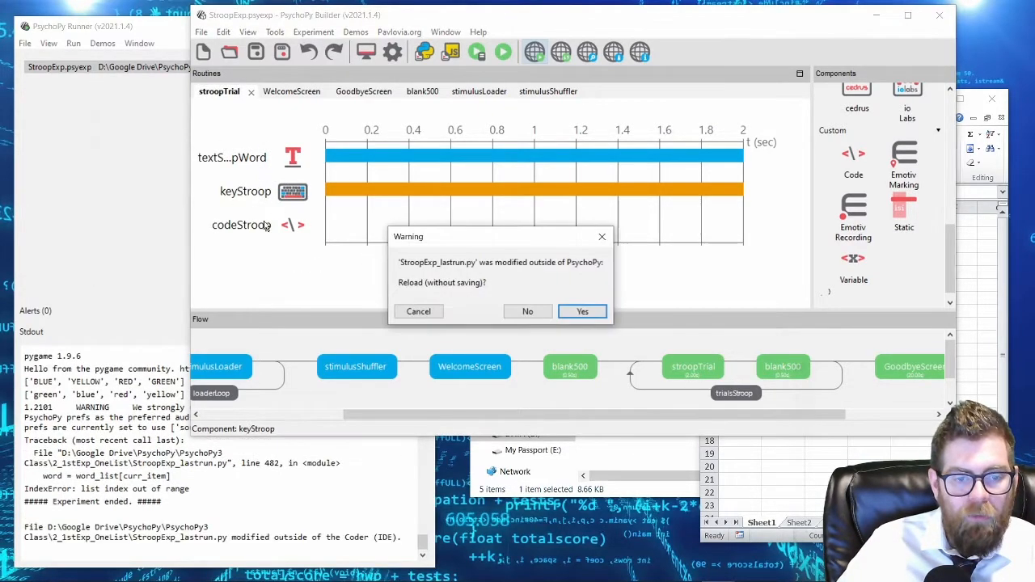
pyautogui.click(582, 313)
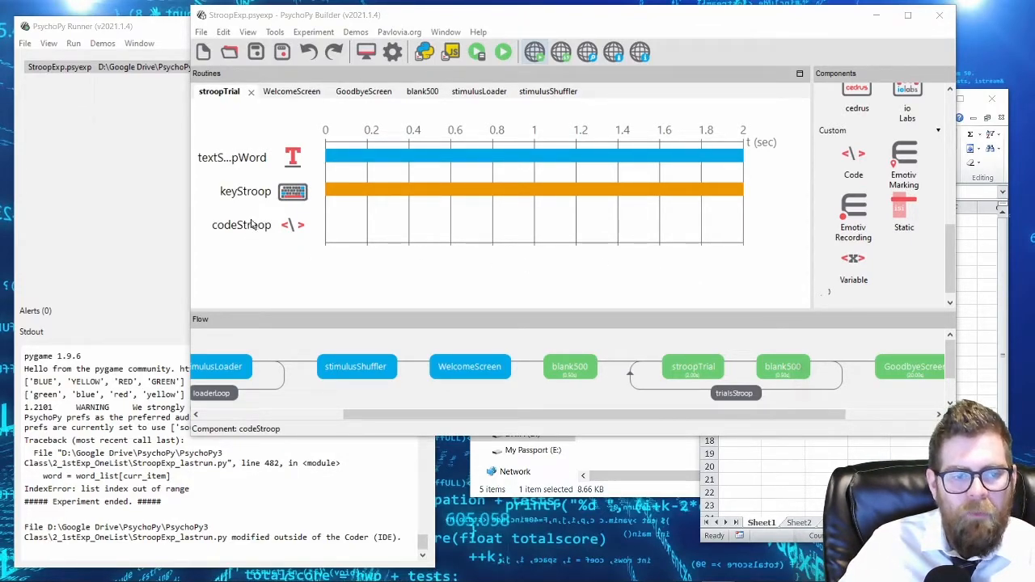
pyautogui.click(247, 226)
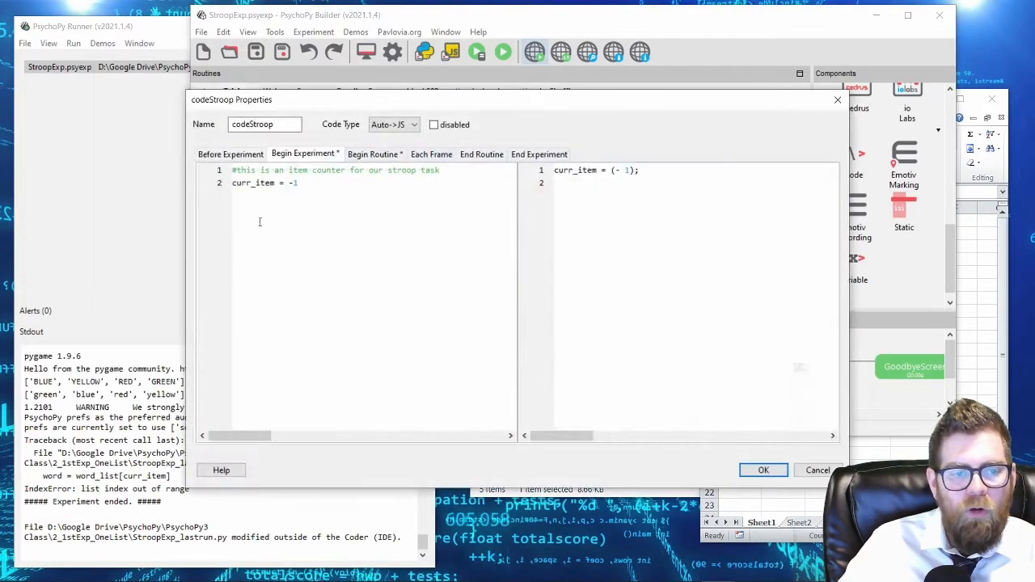
pyautogui.click(368, 155)
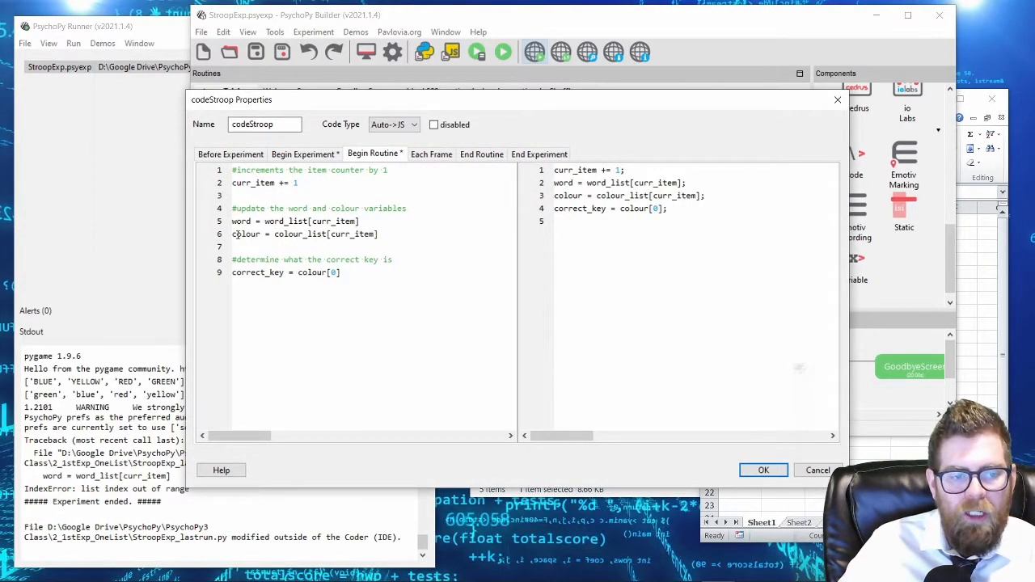
pyautogui.moveTo(238, 105); pyautogui.dragTo(350, 268)
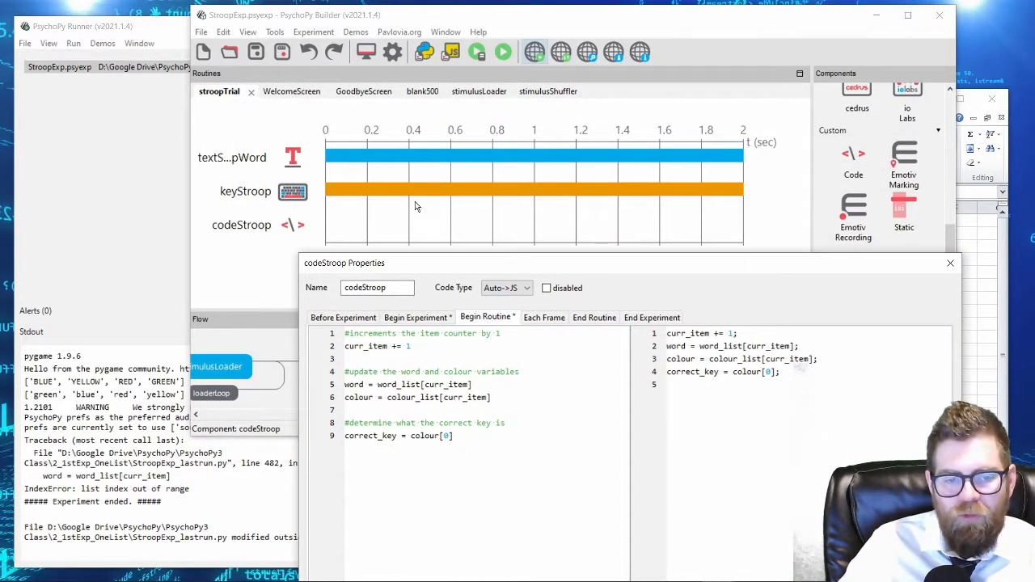
pyautogui.moveTo(411, 275); pyautogui.dragTo(247, 204)
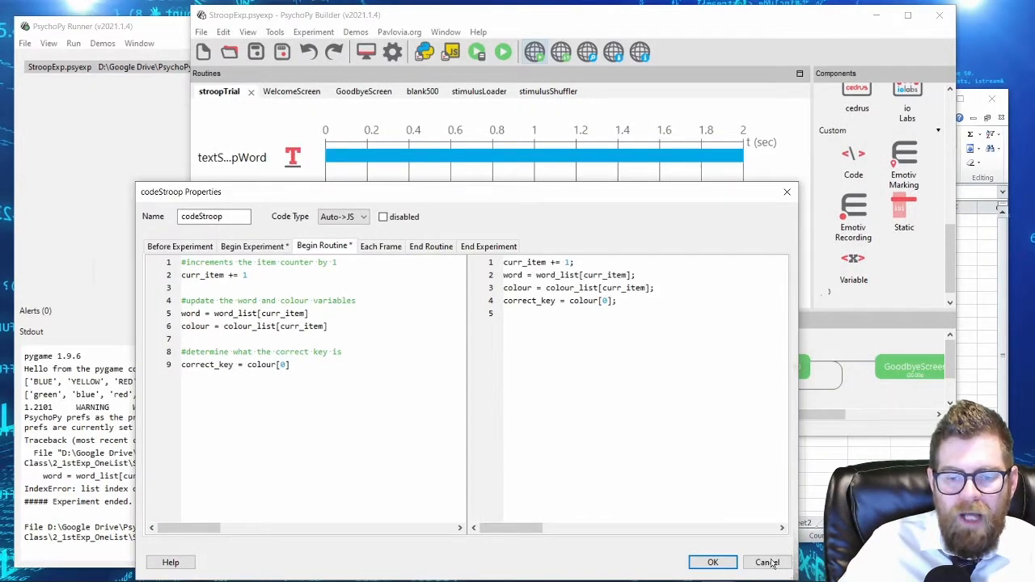
pyautogui.click(712, 562)
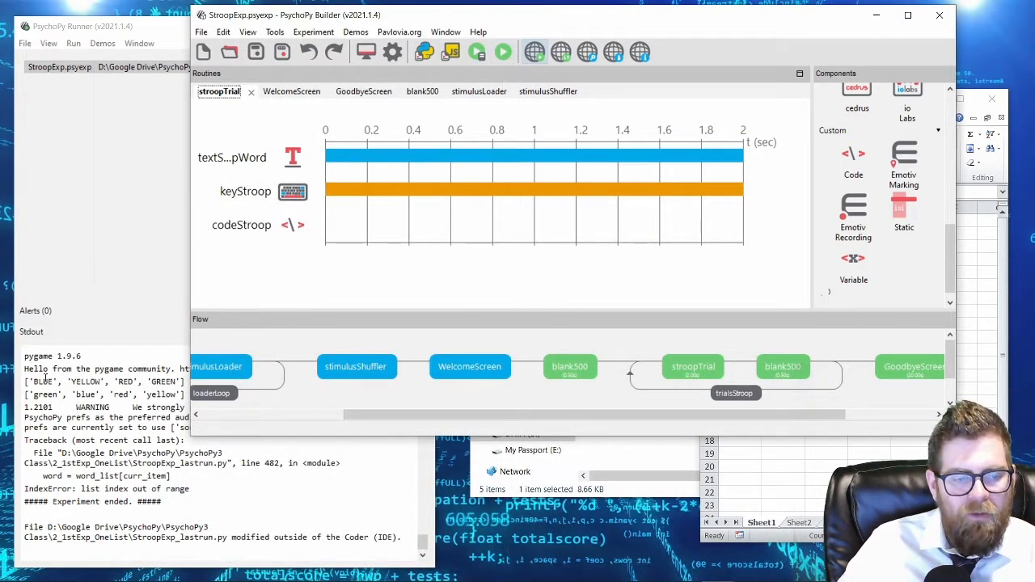
# Step: Test-run the experiment with a blank participant and session 001, answering the Stroop trials by ink colour
pyautogui.click(500, 48)
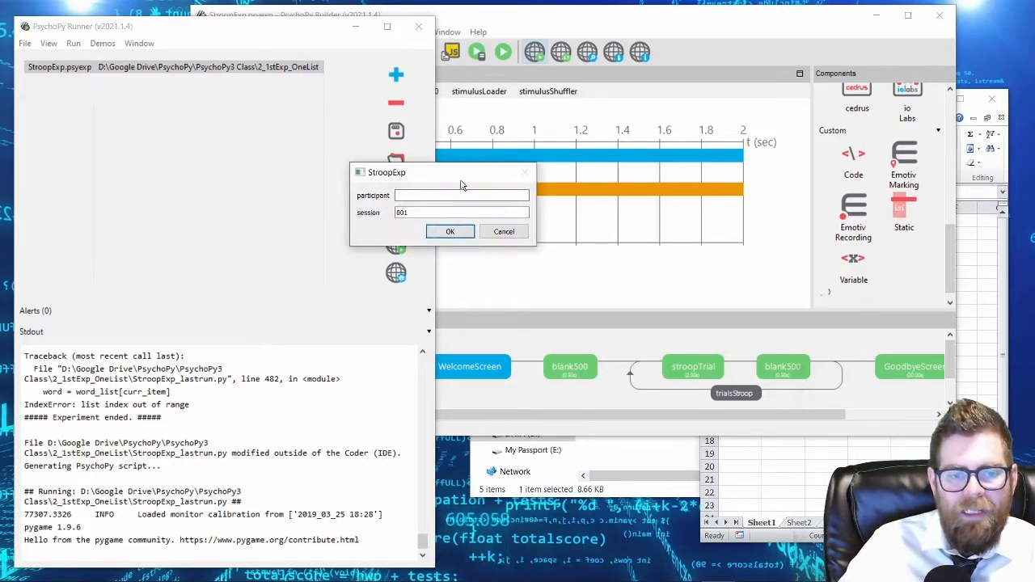
pyautogui.click(448, 232)
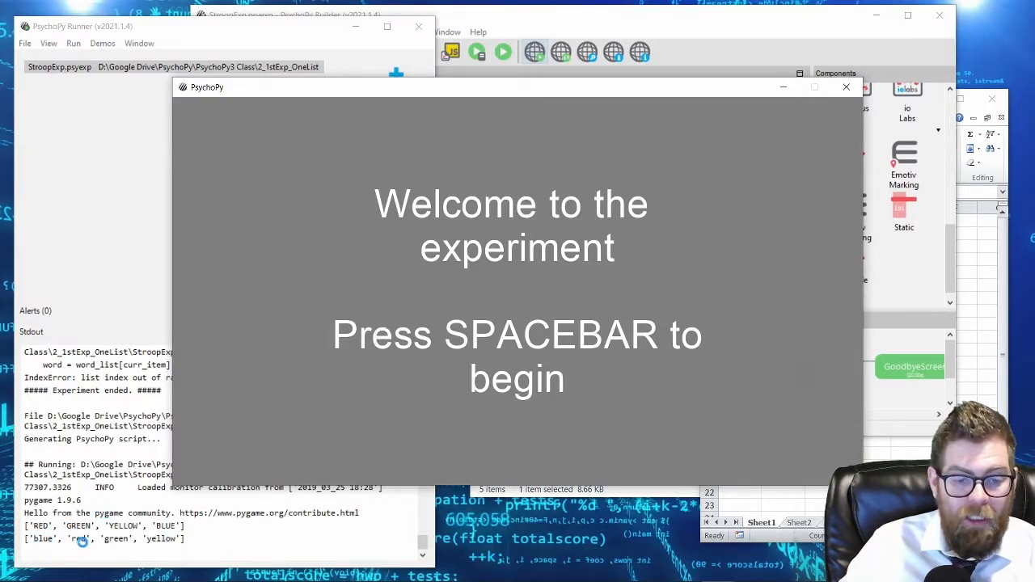
pyautogui.press('space')
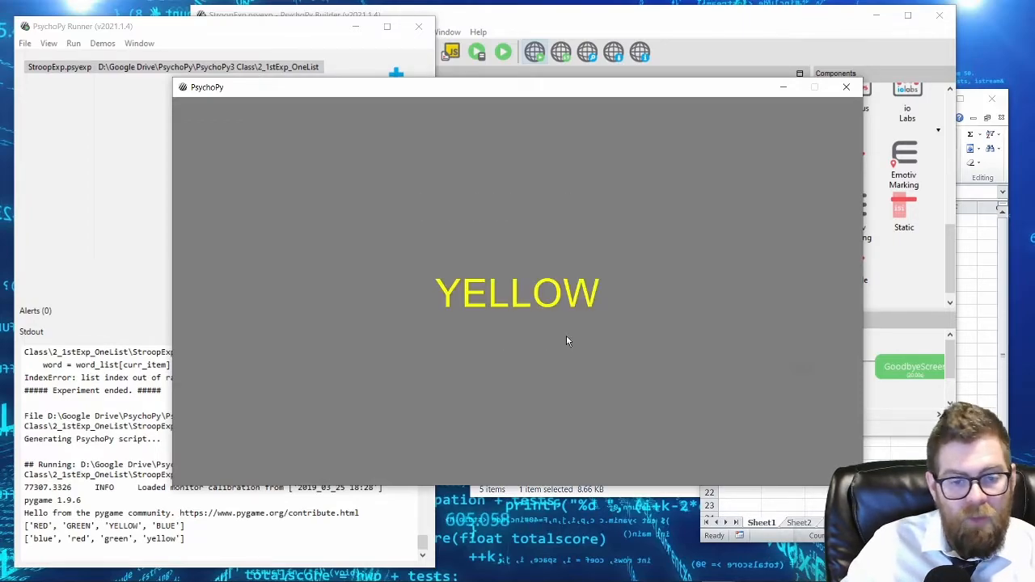
pyautogui.press('y')
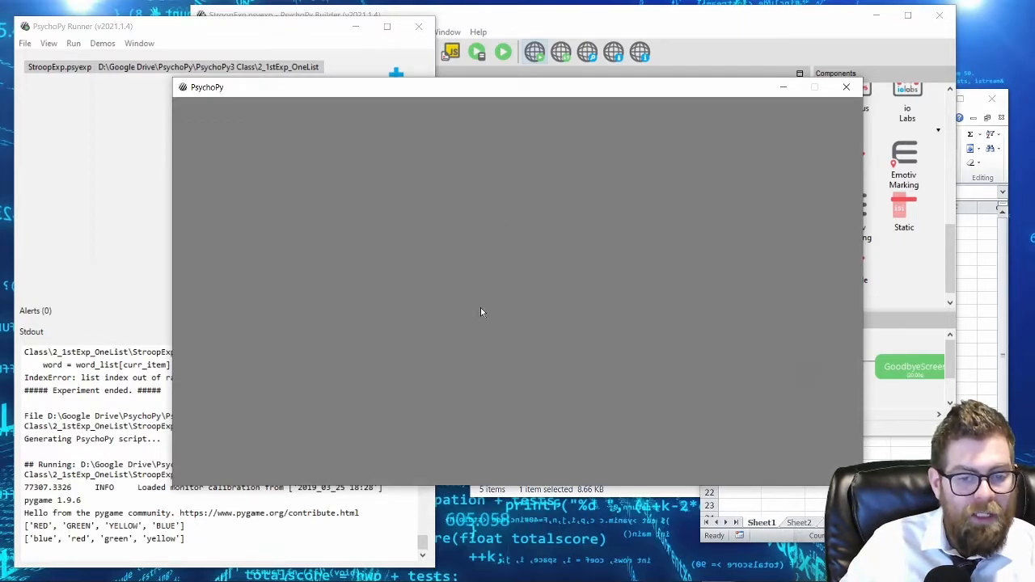
pyautogui.press('b')
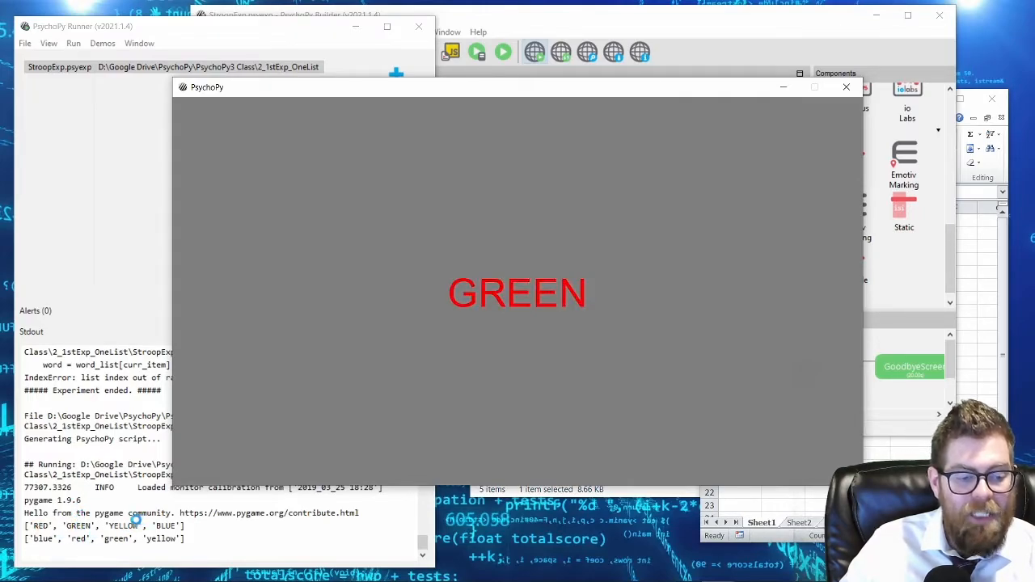
pyautogui.press('r')
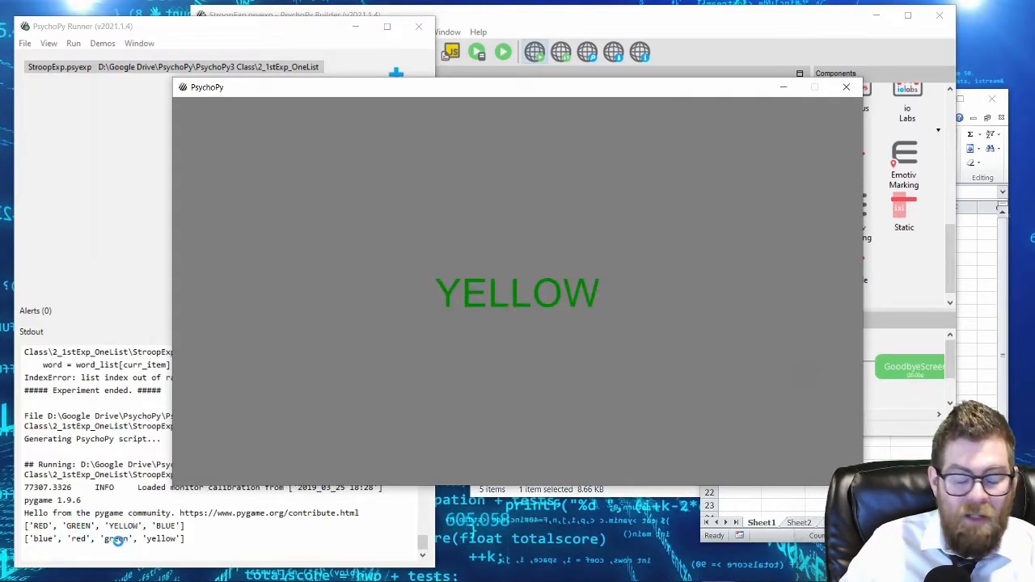
pyautogui.press('g')
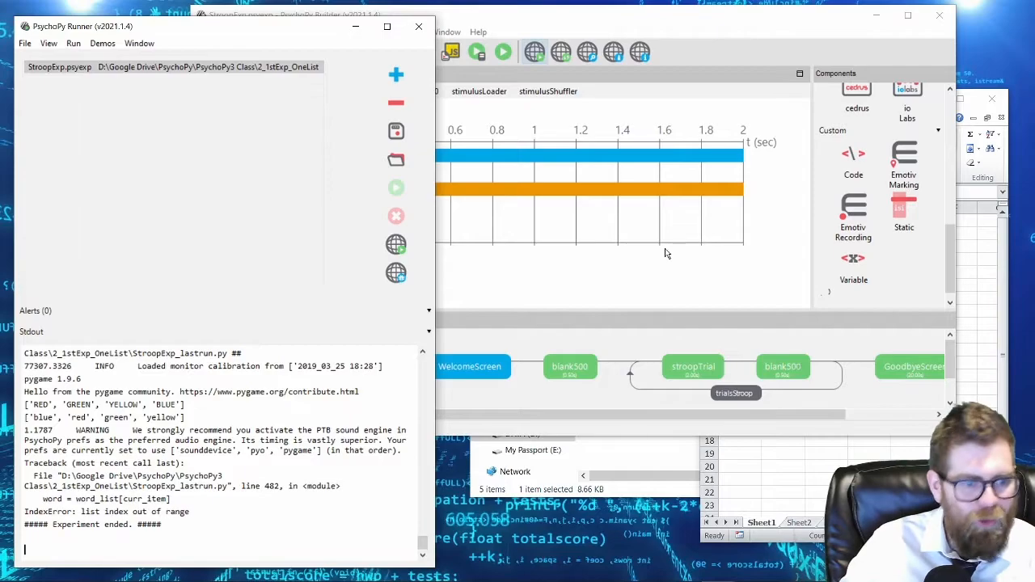
# Step: Examine the codeStroop Begin Routine lines that set word and colour from word_list and colour_list
pyautogui.click(601, 261)
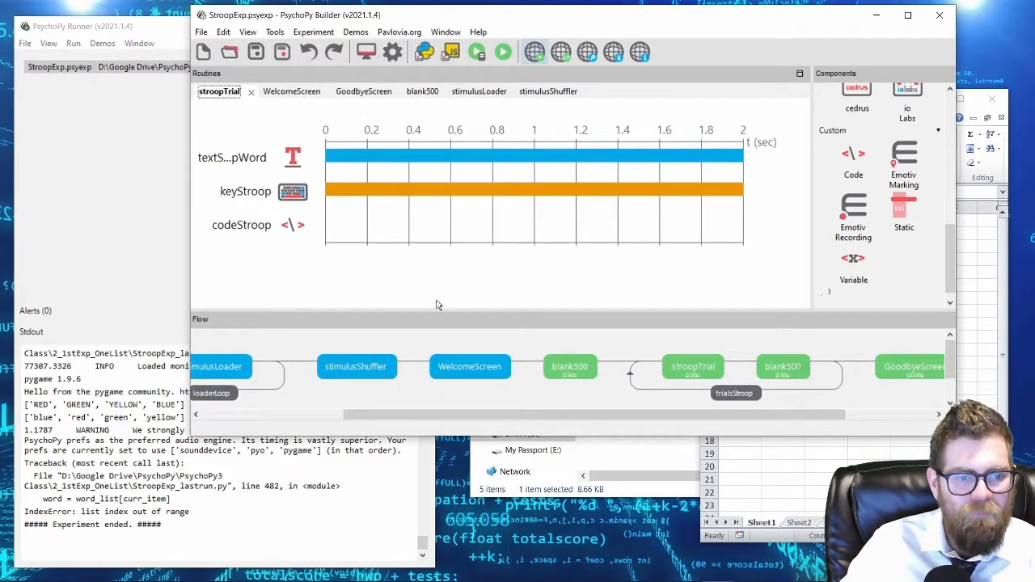
pyautogui.click(255, 227)
pyautogui.moveTo(328, 103); pyautogui.dragTo(581, 134)
pyautogui.click(624, 183)
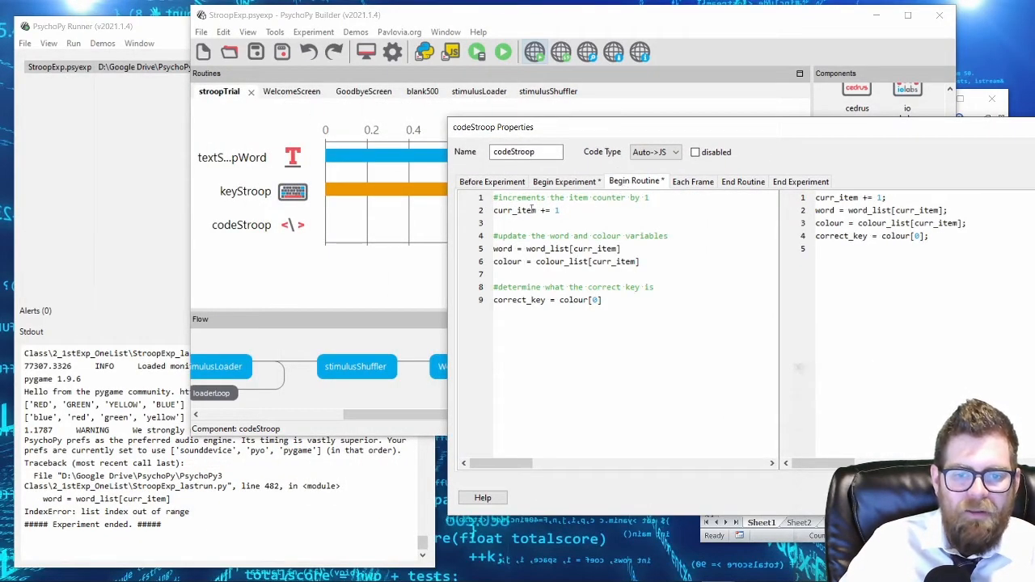
pyautogui.doubleClick(515, 248)
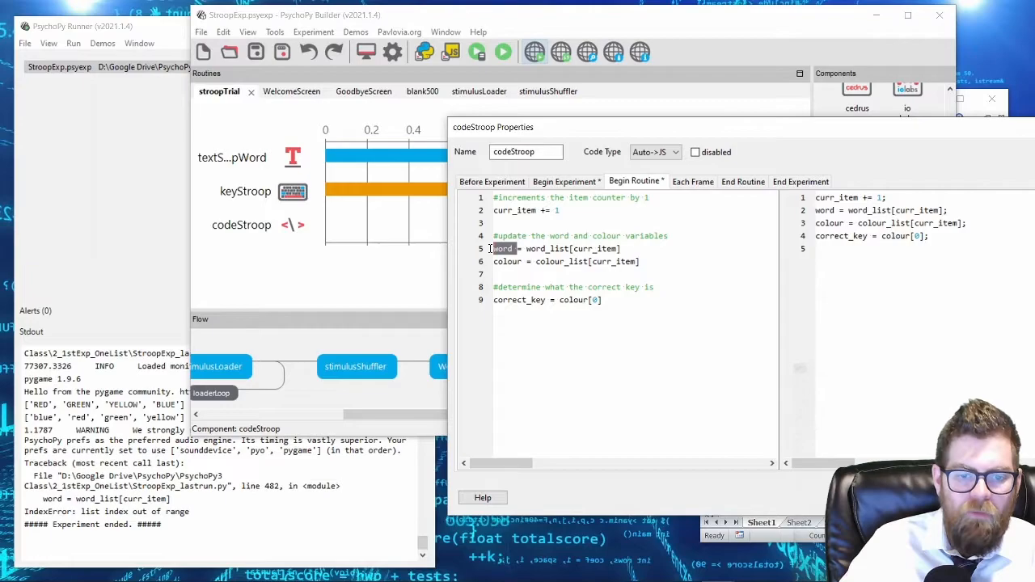
pyautogui.moveTo(525, 248)
pyautogui.mouseDown()
pyautogui.moveTo(638, 261)
pyautogui.moveTo(539, 261)
pyautogui.mouseUp()
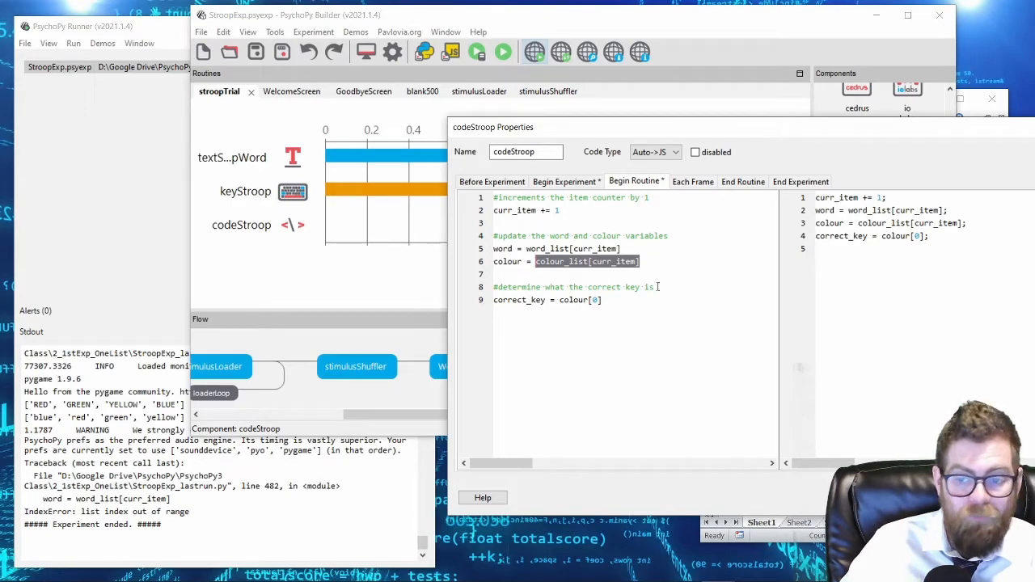
pyautogui.press('Escape')
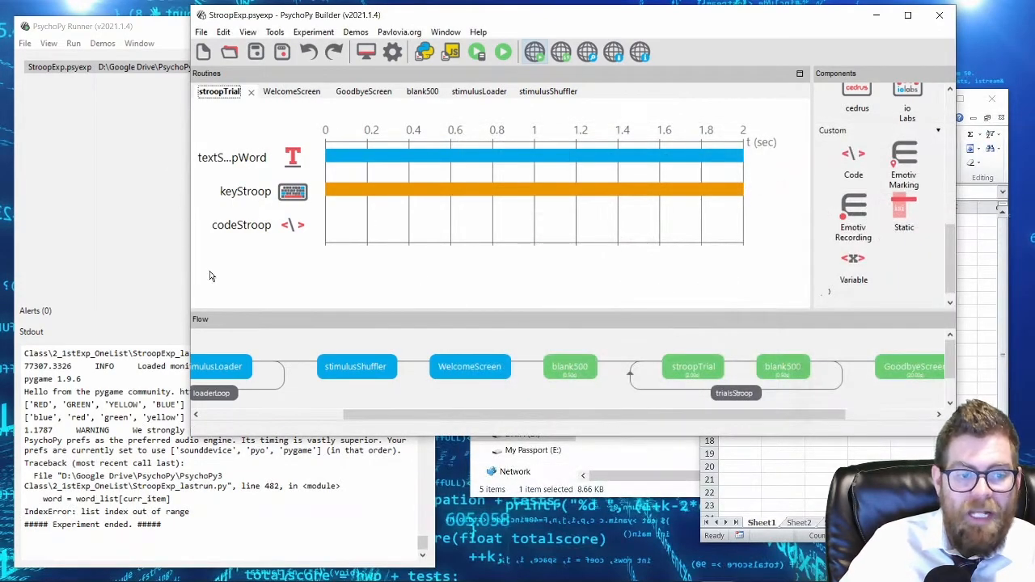
# Step: Move the codeStroop component above the text and keyboard components in the stroopTrial routine, and check its Begin Routine code
pyautogui.rightClick(232, 223)
pyautogui.click(276, 241)
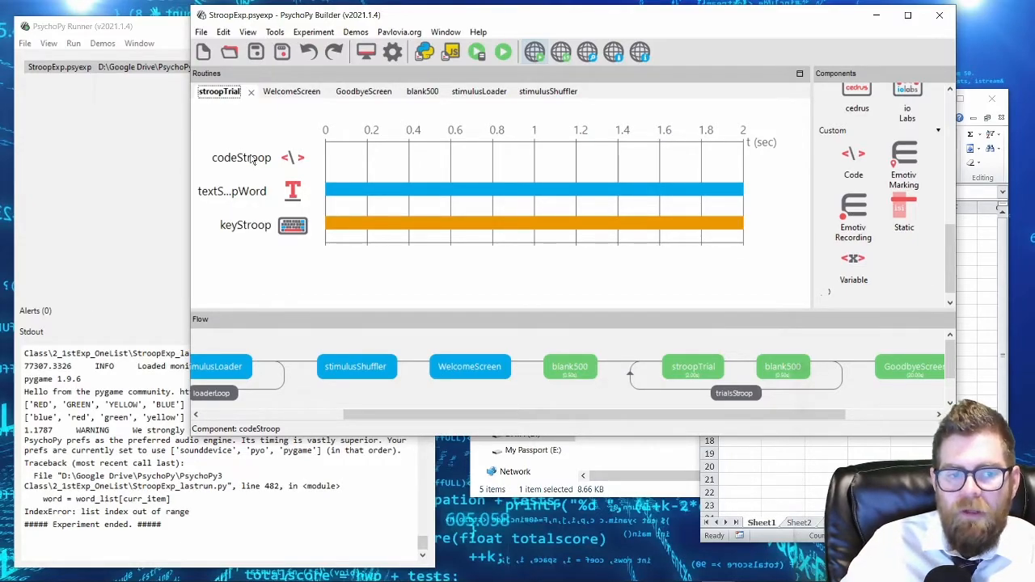
pyautogui.doubleClick(247, 161)
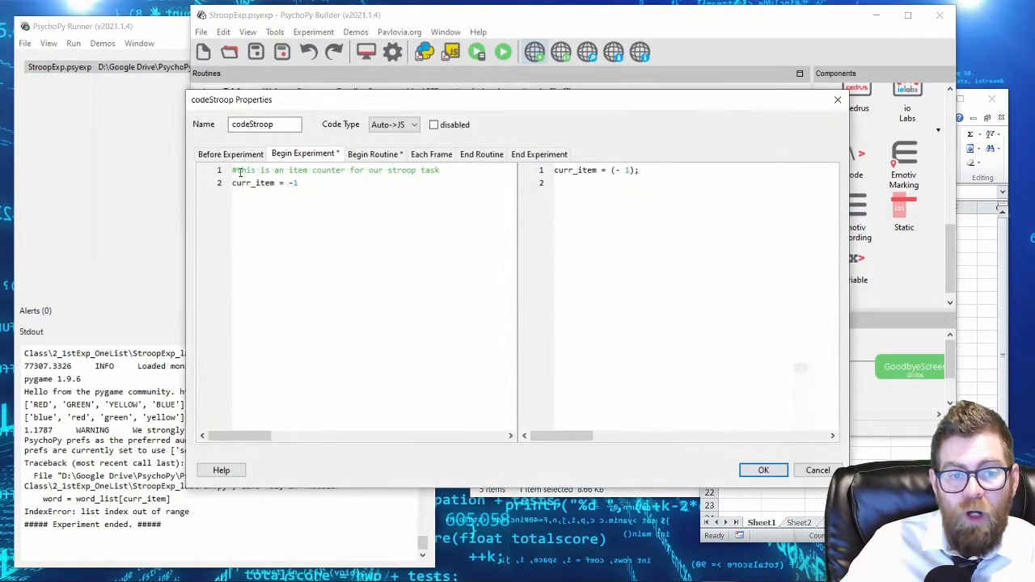
pyautogui.click(371, 155)
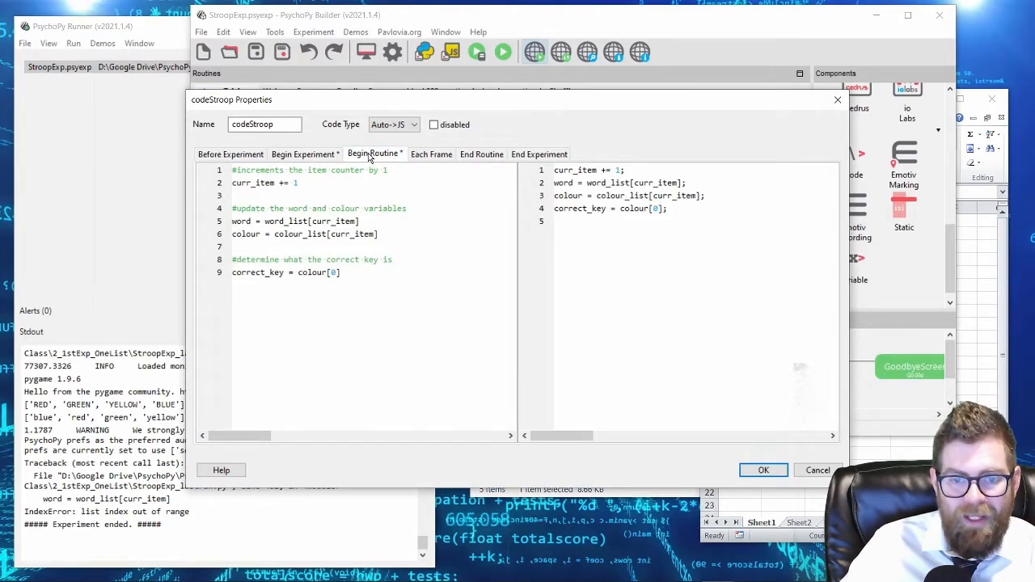
pyautogui.click(763, 470)
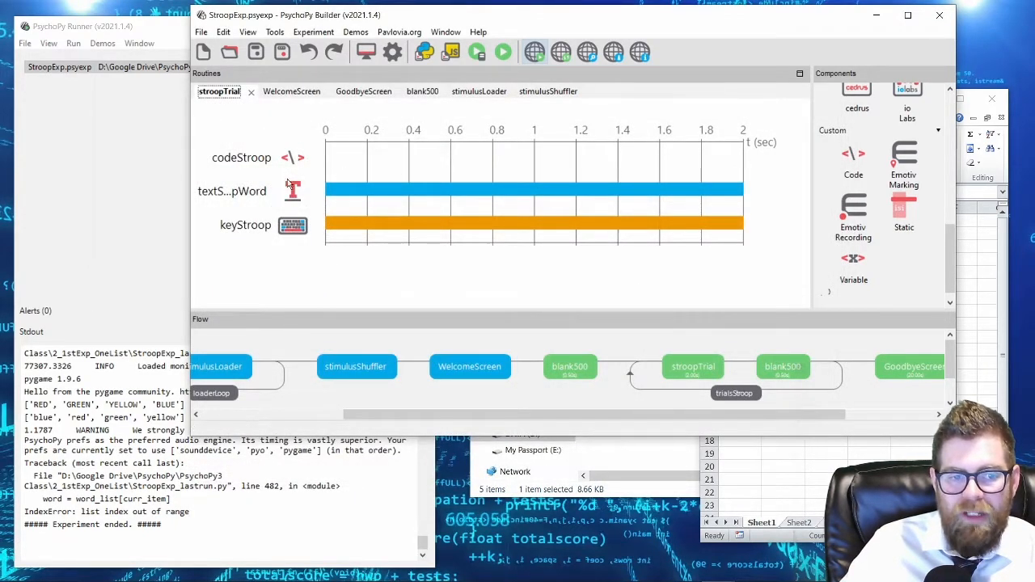
# Step: Run the experiment again, answer the Stroop trials by ink colour, and examine the word_list[curr_item] line in the traceback
pyautogui.click(502, 52)
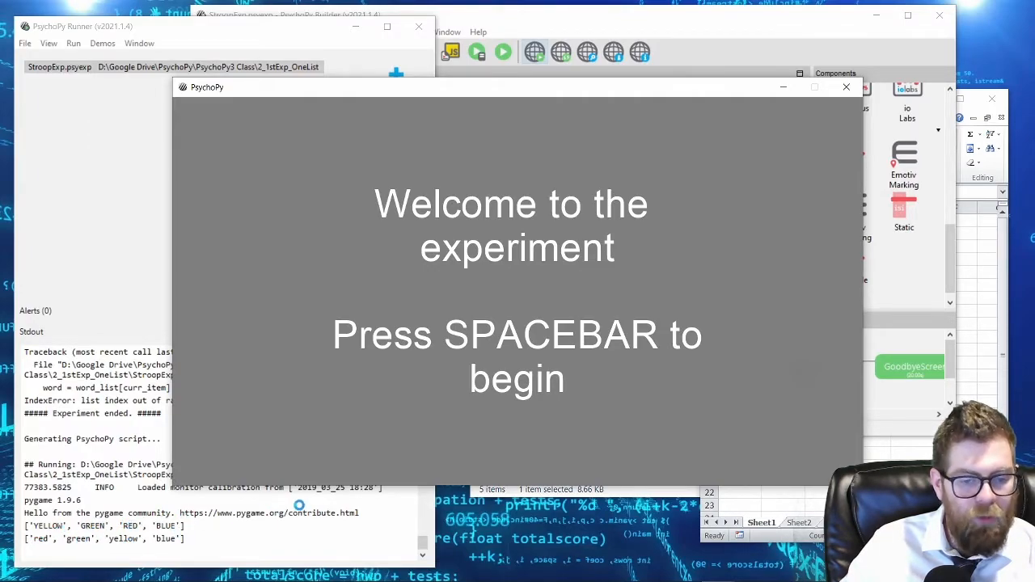
pyautogui.press('space')
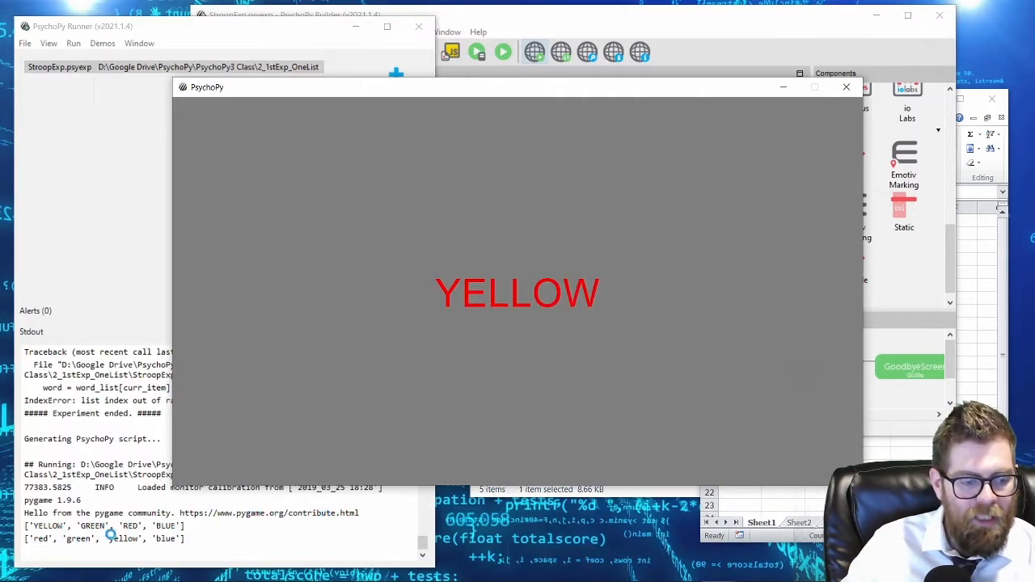
pyautogui.press('r')
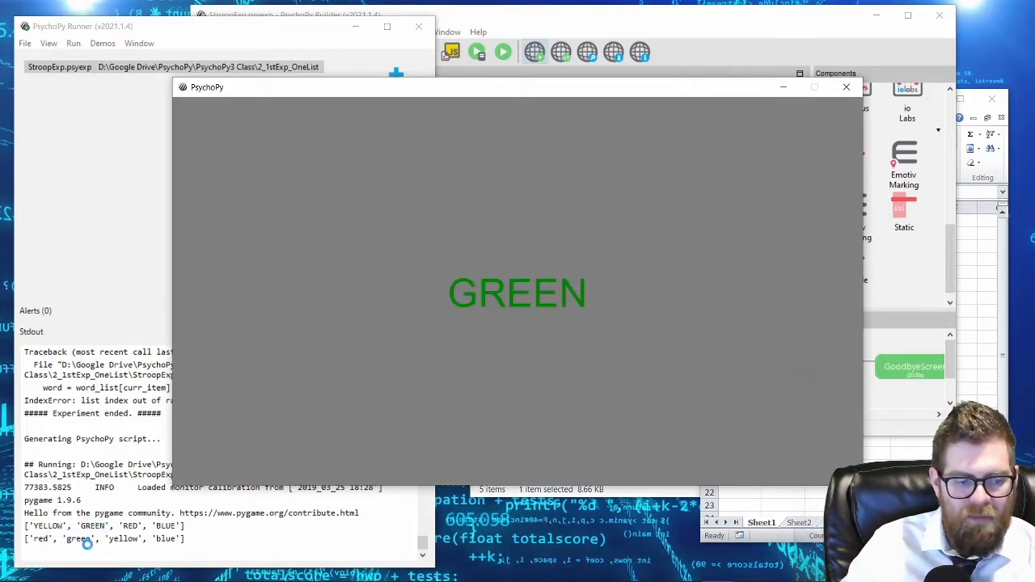
pyautogui.press('g')
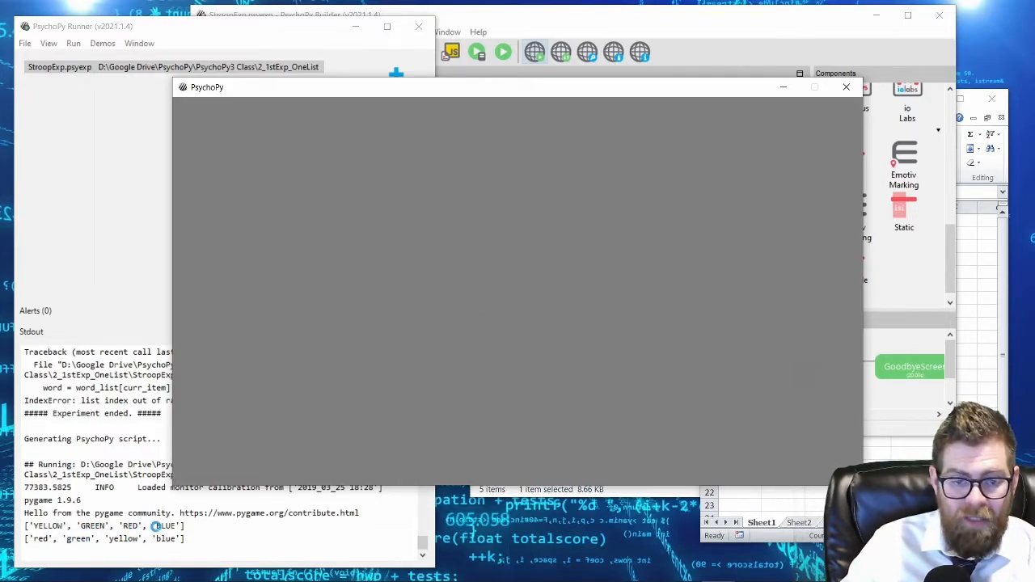
pyautogui.press('y')
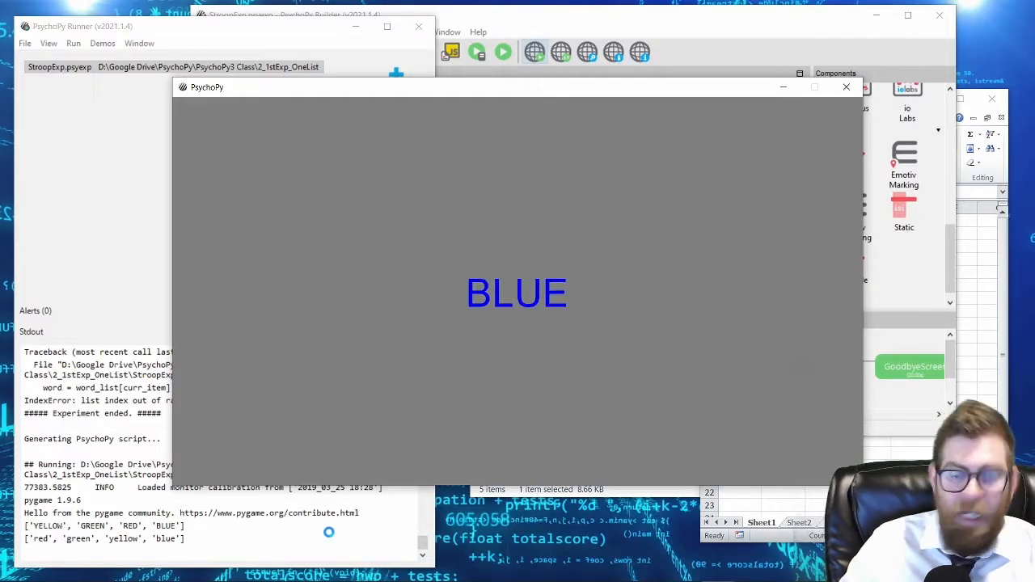
pyautogui.press('b')
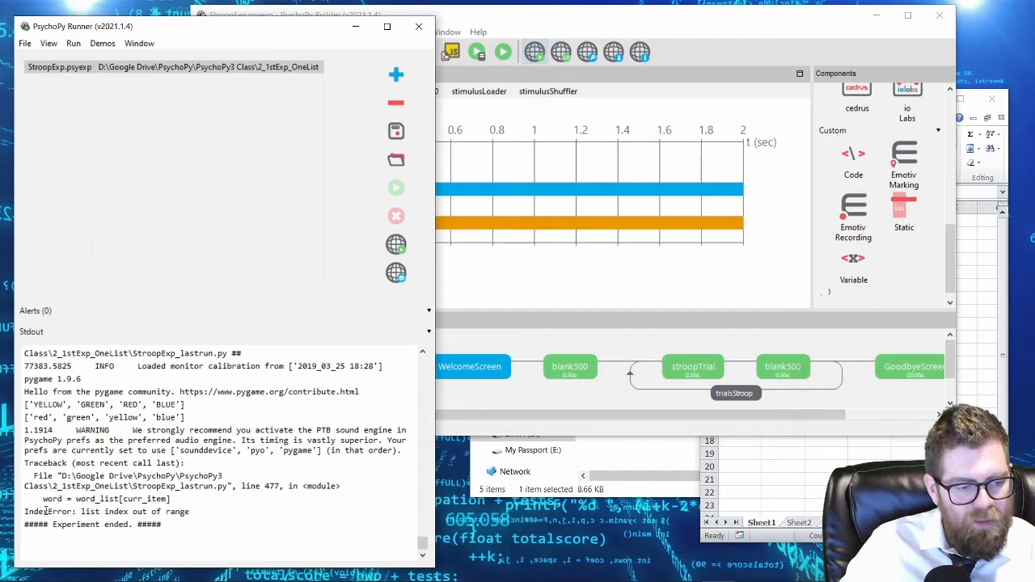
pyautogui.moveTo(45, 499); pyautogui.dragTo(172, 499)
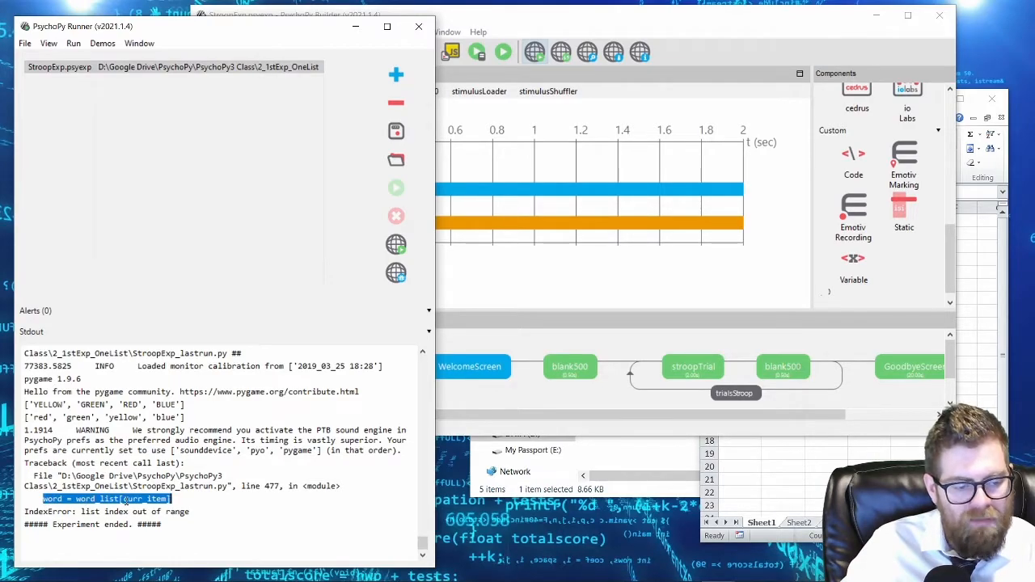
# Step: Examine curr_item in the traceback's word_list[curr_item] line and compare it with the printed word list
pyautogui.moveTo(81, 511); pyautogui.dragTo(125, 498)
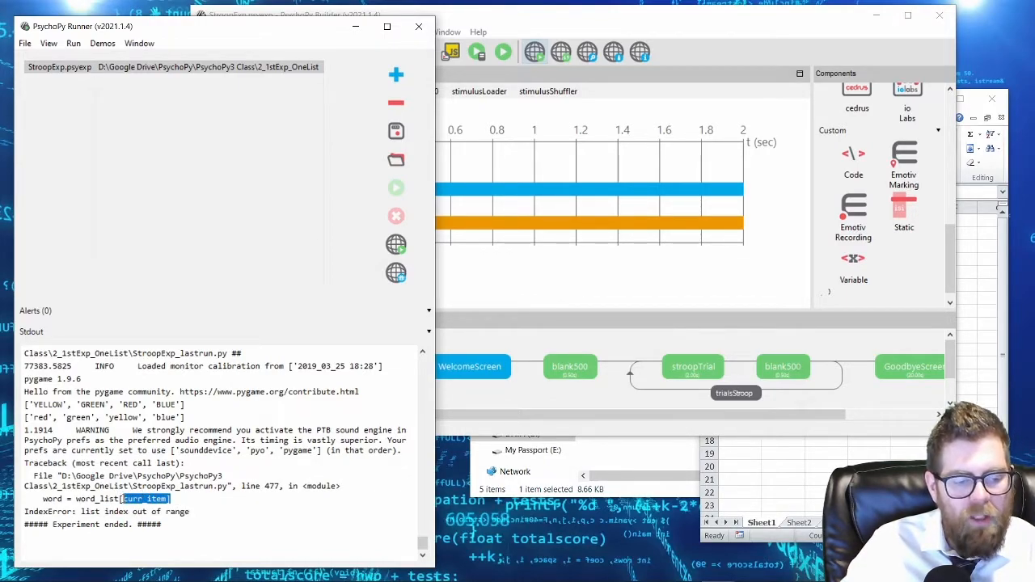
pyautogui.moveTo(119, 499); pyautogui.dragTo(167, 499)
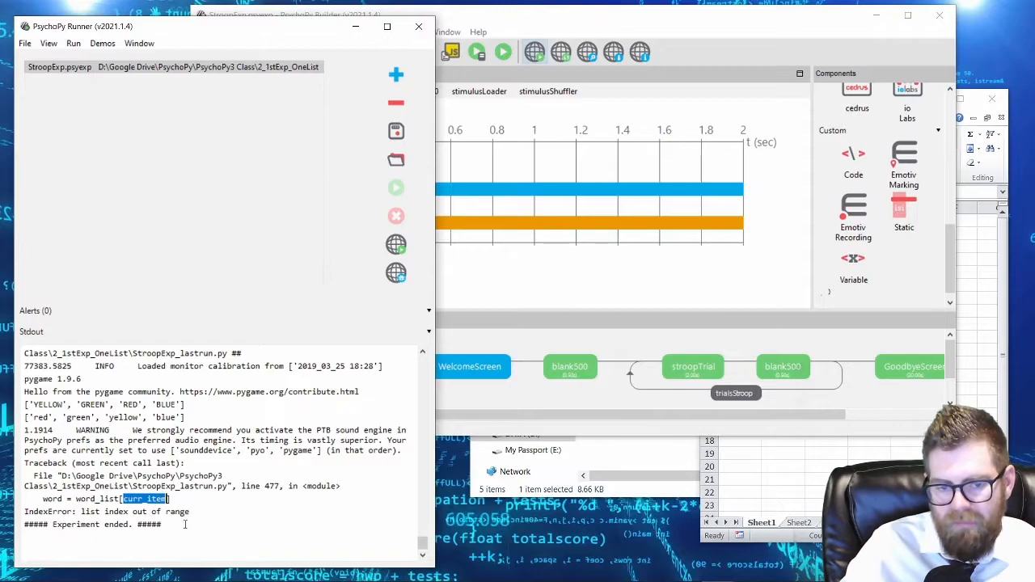
pyautogui.click(634, 421)
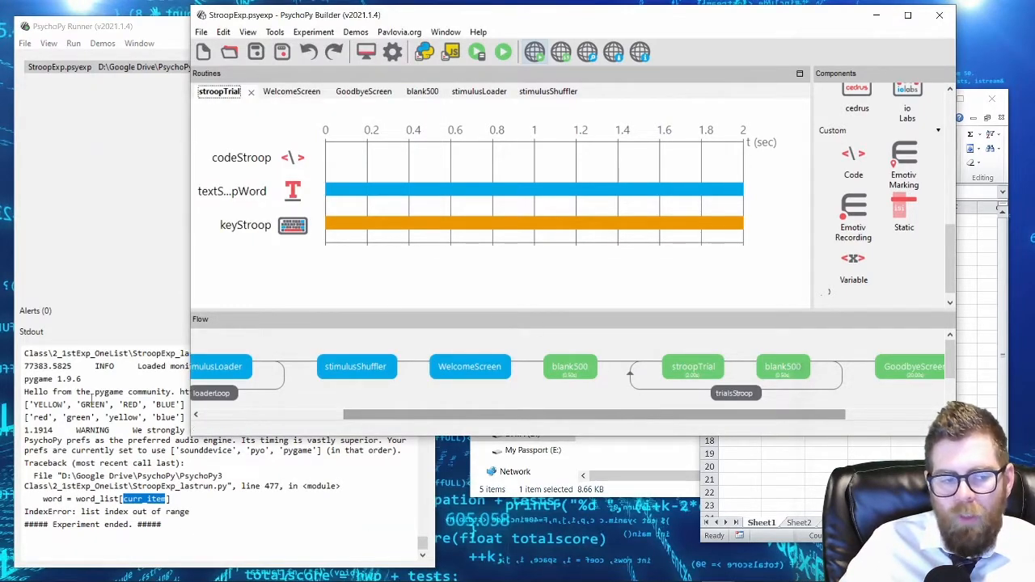
pyautogui.click(34, 402)
pyautogui.moveTo(34, 402); pyautogui.dragTo(183, 405)
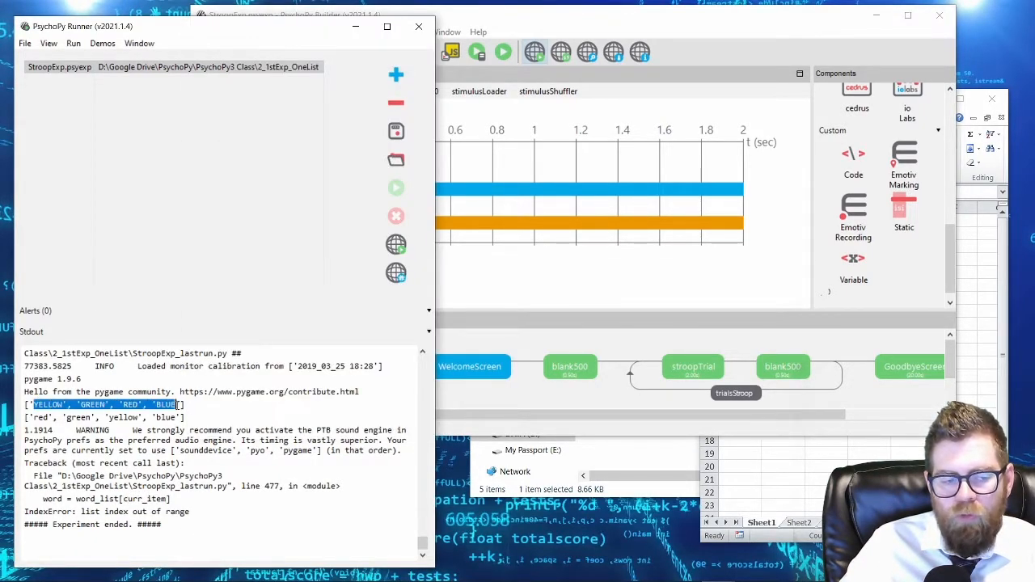
pyautogui.click(569, 301)
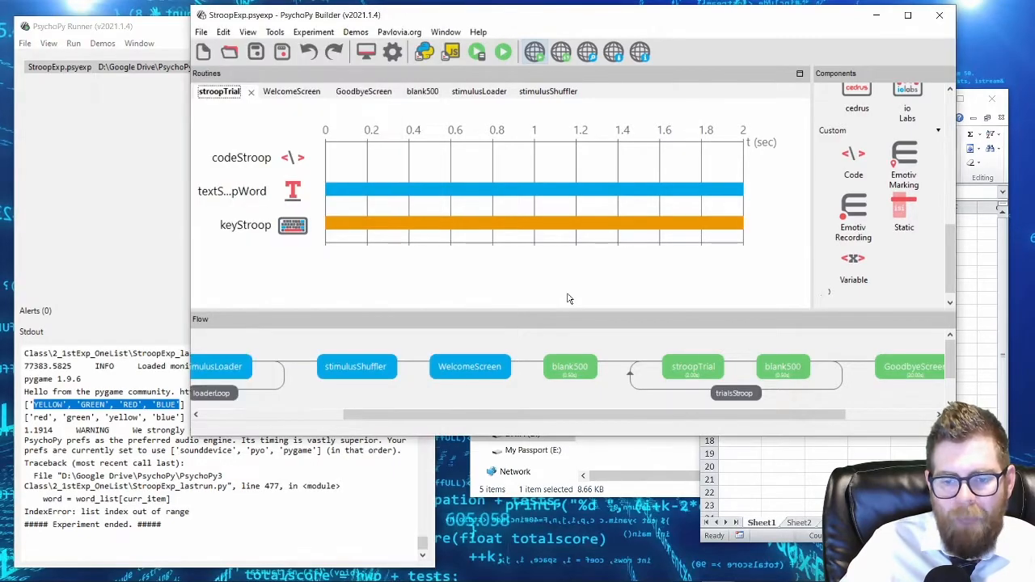
pyautogui.click(726, 396)
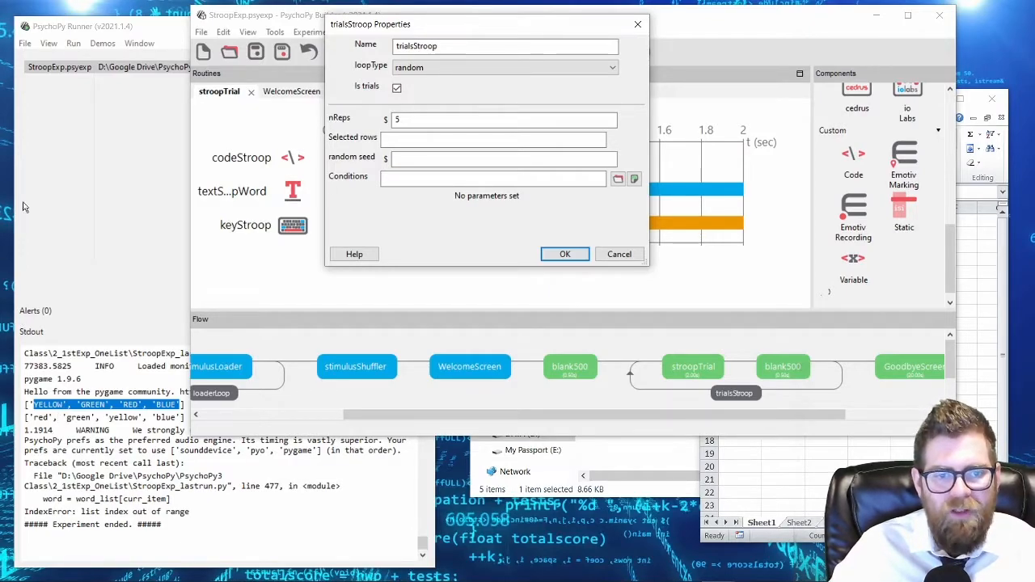
pyautogui.doubleClick(424, 119)
pyautogui.write('4')
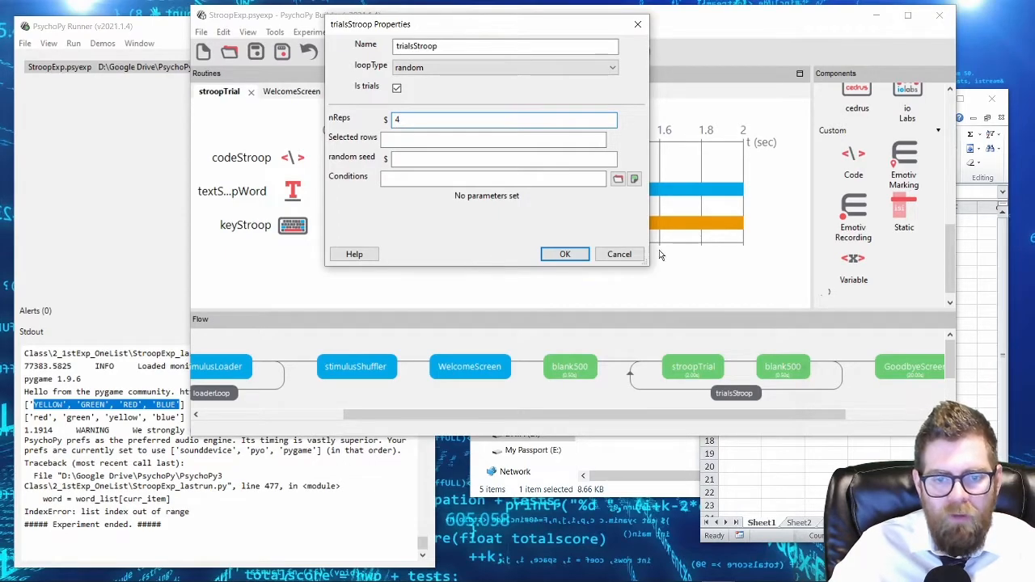
pyautogui.click(619, 256)
# Step: Add the line list_length = len(word_list) after the shuffle lines in codeShuffler's Begin Routine code in the stimulusShuffler routine
pyautogui.click(349, 375)
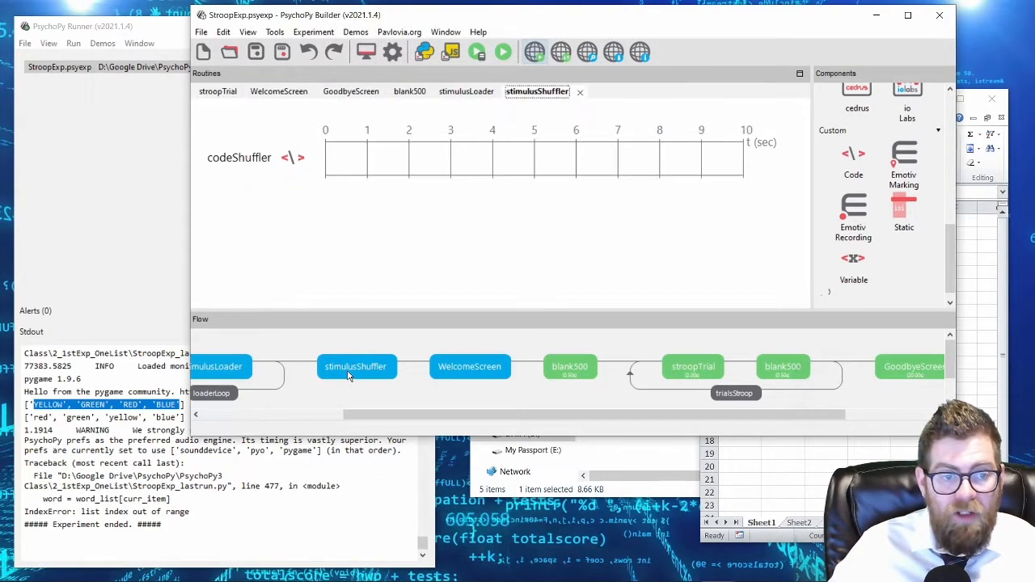
pyautogui.click(240, 159)
pyautogui.click(413, 200)
pyautogui.press('Return')
pyautogui.press('Return')
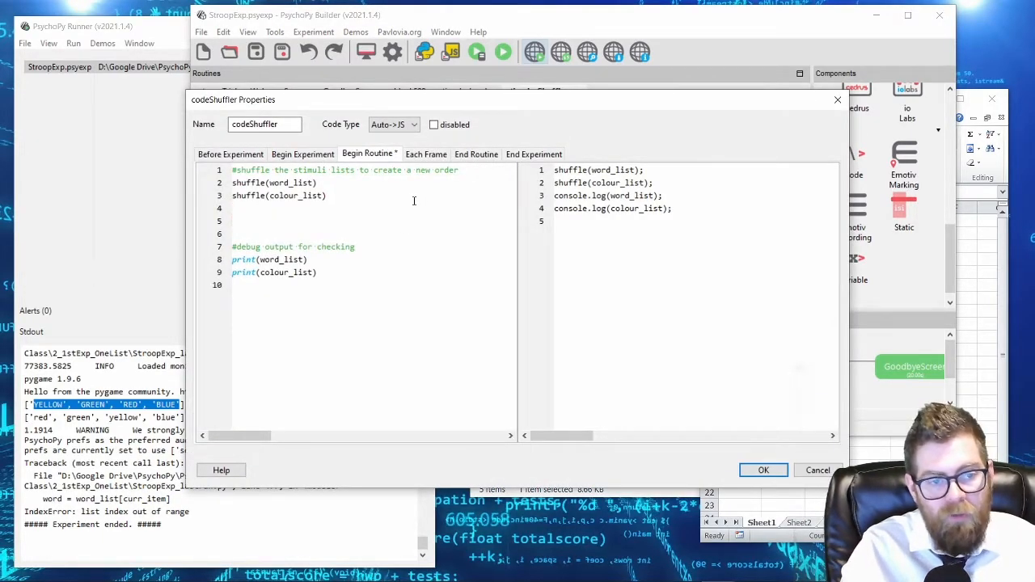
pyautogui.write('list_l')
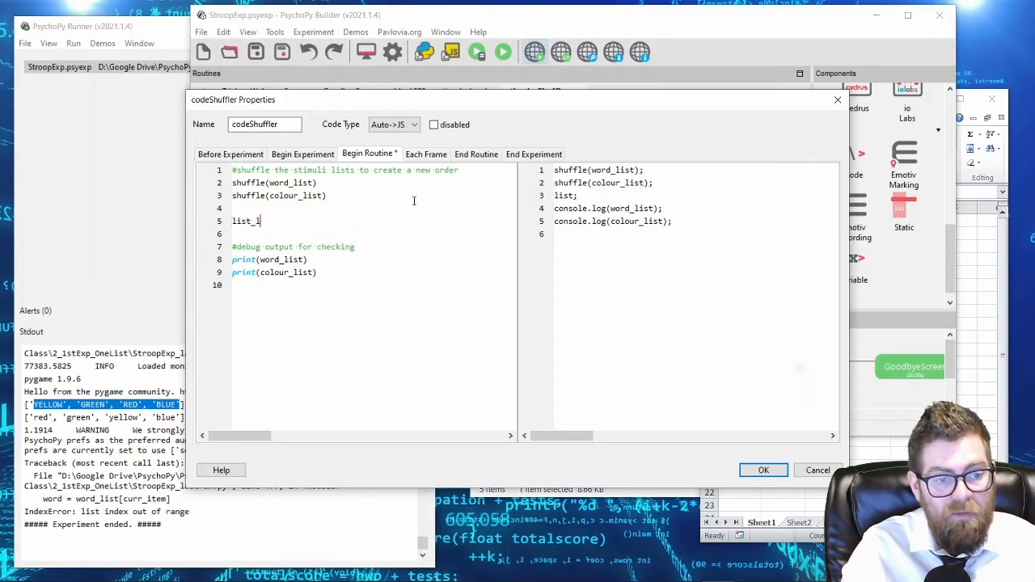
pyautogui.write('ength = le')
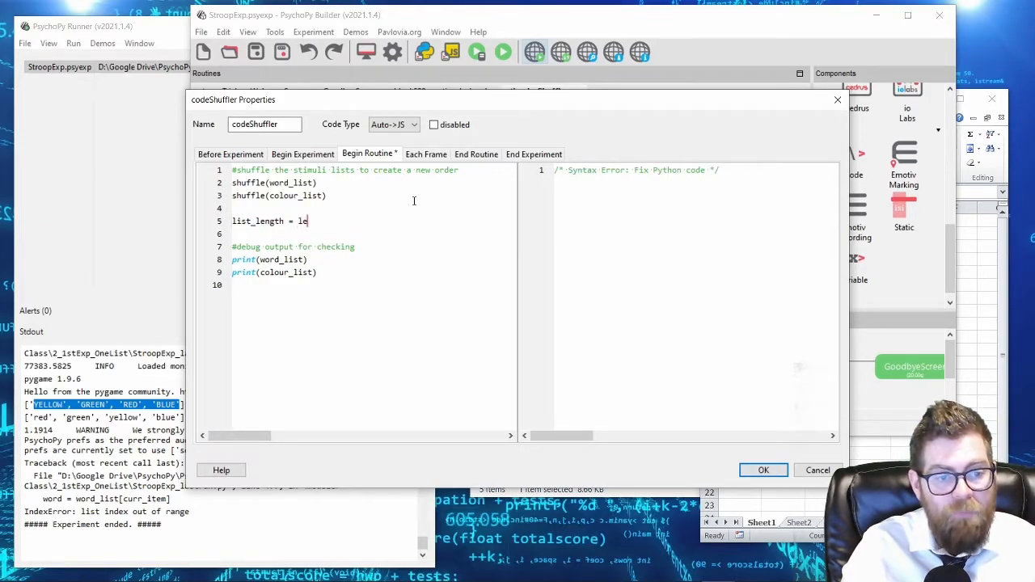
pyautogui.write('n(word_list)')
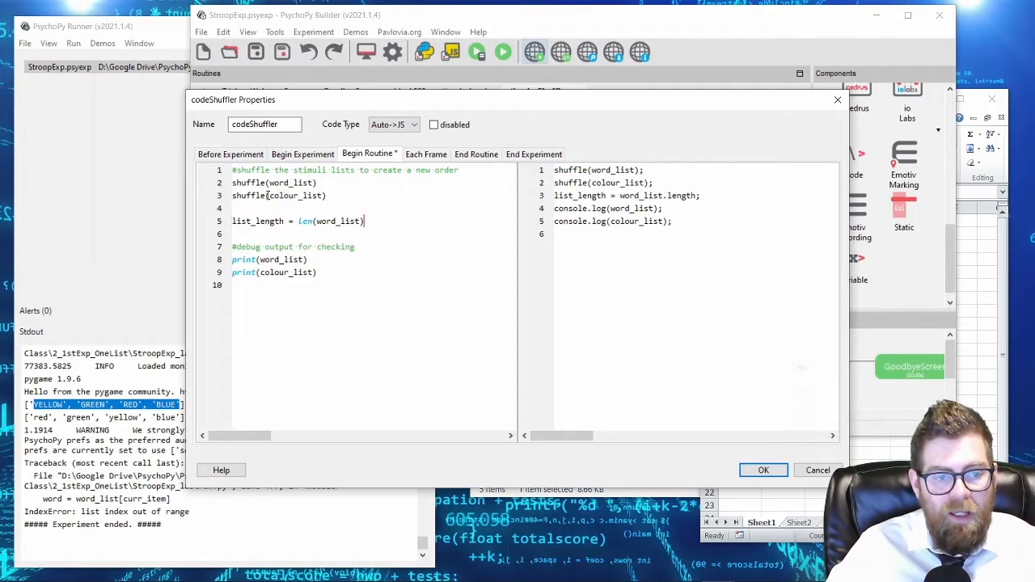
pyautogui.click(763, 470)
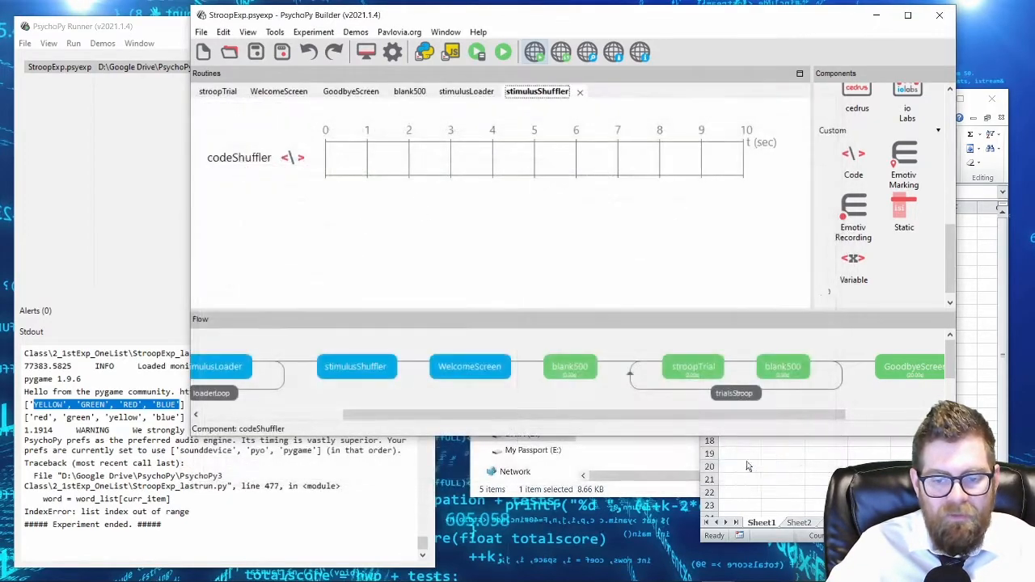
# Step: Set the trialsStroop loop's nReps to list_length, checking the word and colour rows in the stimulus spreadsheet
pyautogui.click(734, 395)
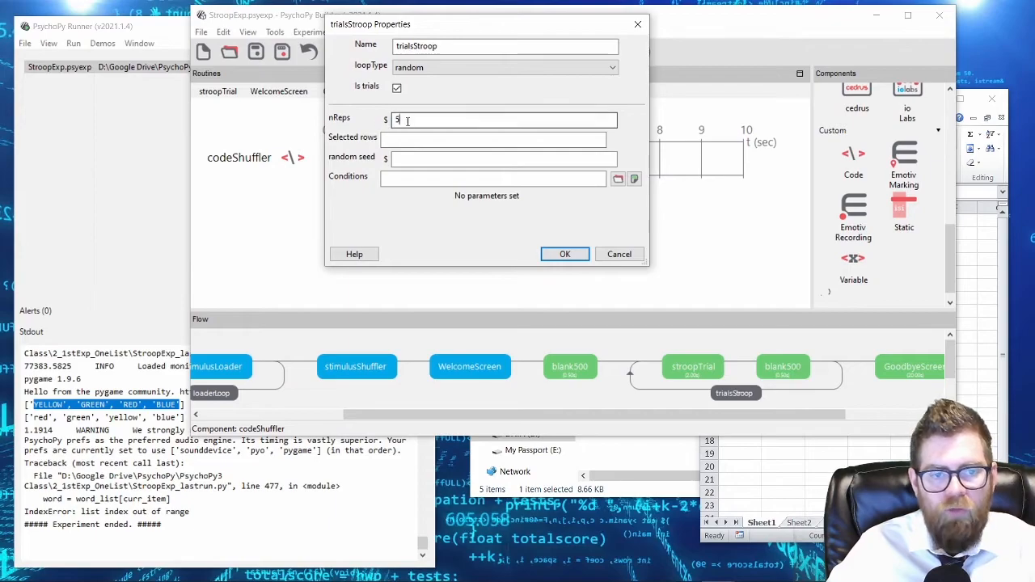
pyautogui.write('list_')
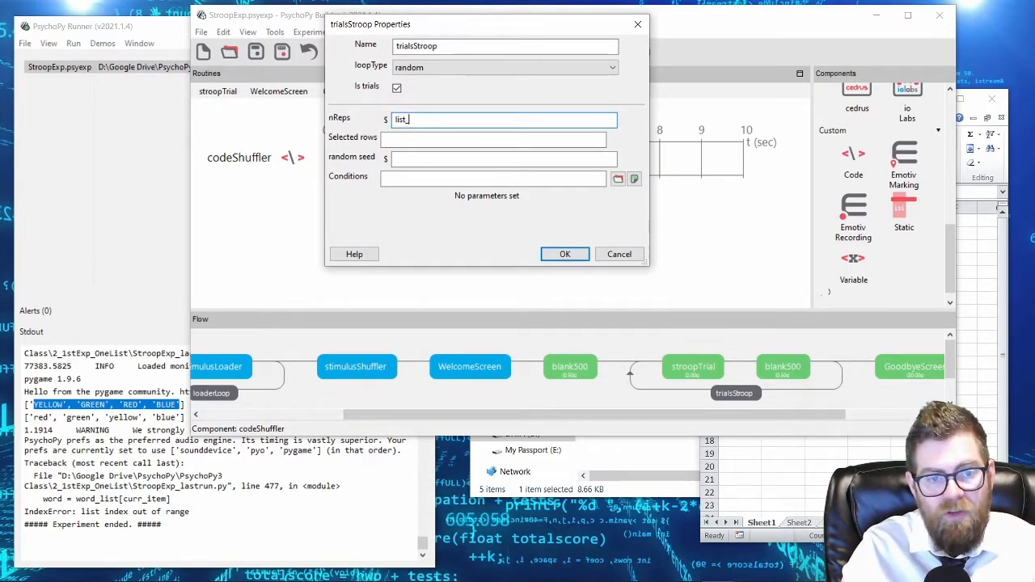
pyautogui.write('length')
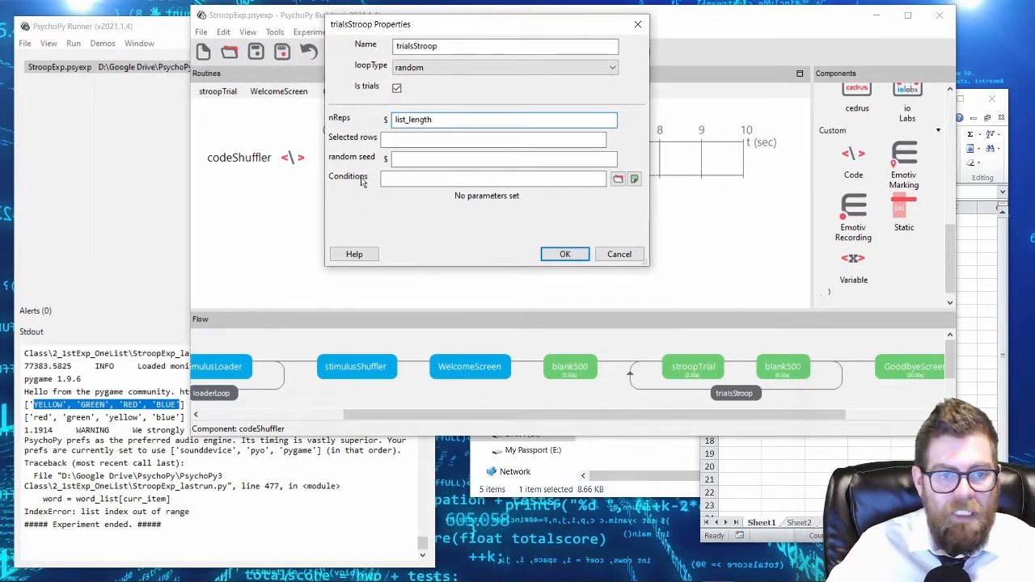
pyautogui.click(797, 462)
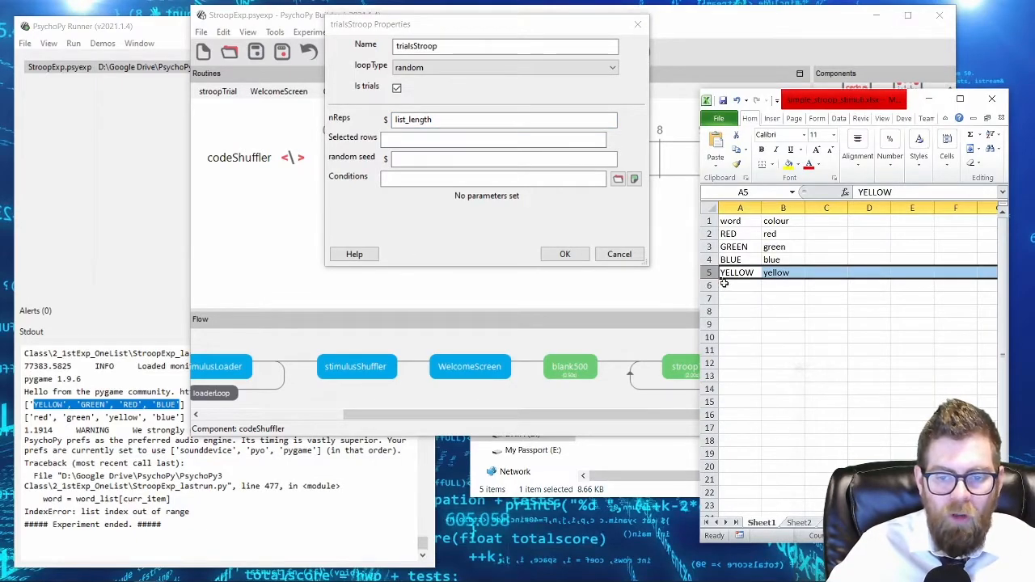
pyautogui.moveTo(723, 283); pyautogui.dragTo(741, 350)
pyautogui.click(396, 119)
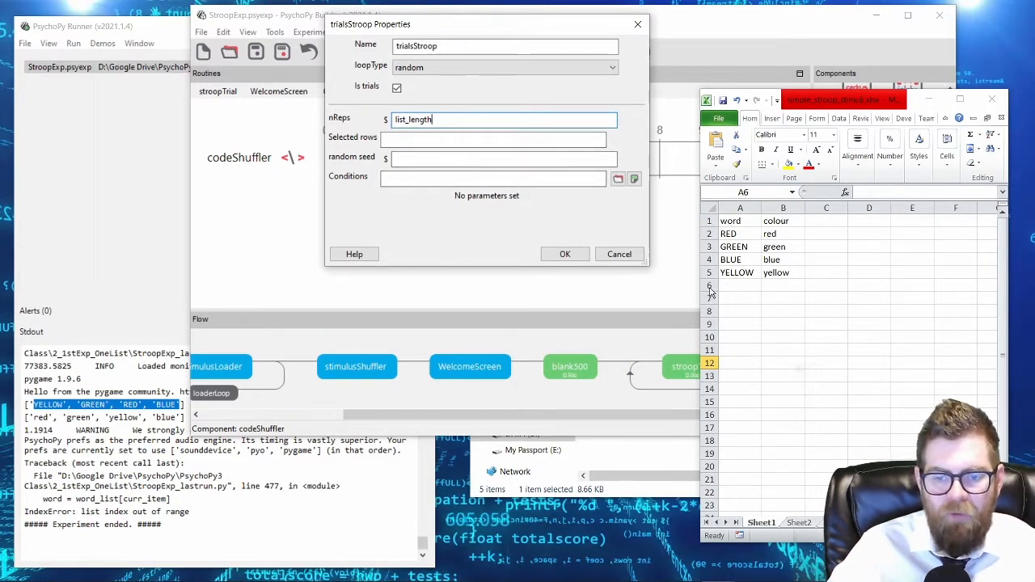
pyautogui.moveTo(738, 285); pyautogui.dragTo(740, 388)
pyautogui.moveTo(708, 285); pyautogui.dragTo(709, 337)
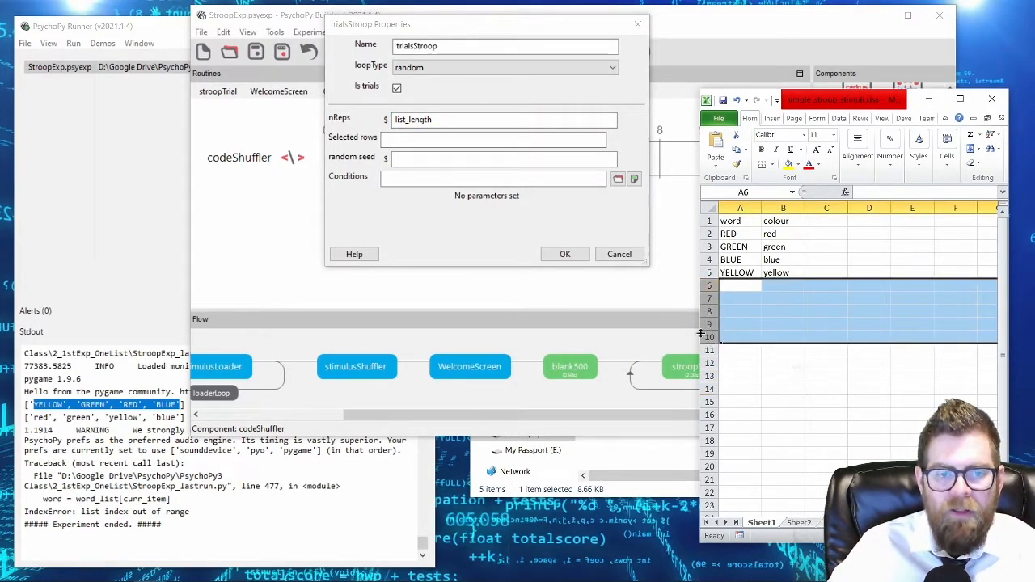
pyautogui.click(737, 220)
pyautogui.click(439, 236)
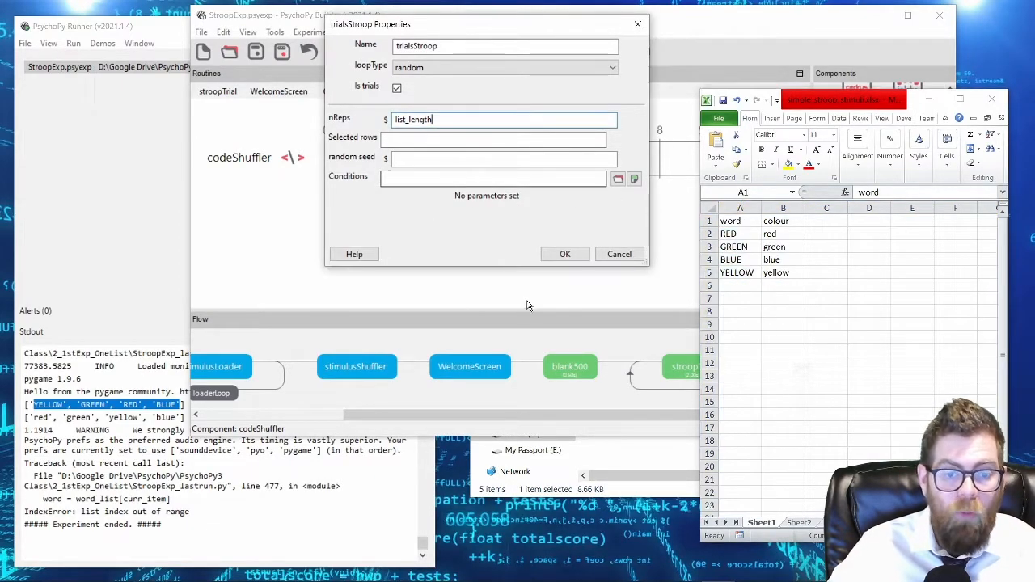
pyautogui.click(560, 255)
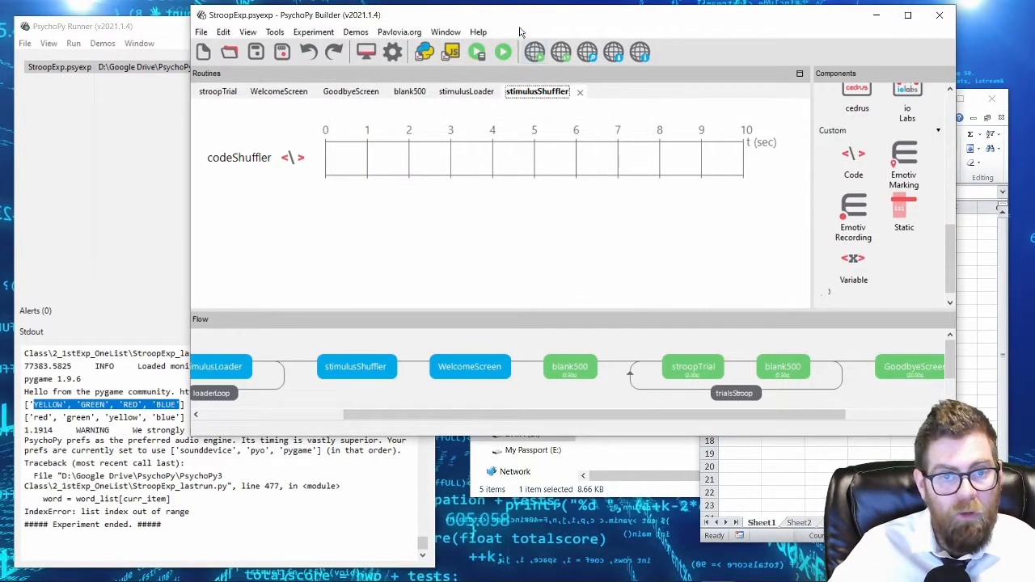
# Step: Run the experiment with a blank participant and session 001, and answer the four Stroop trials by ink colour
pyautogui.click(504, 52)
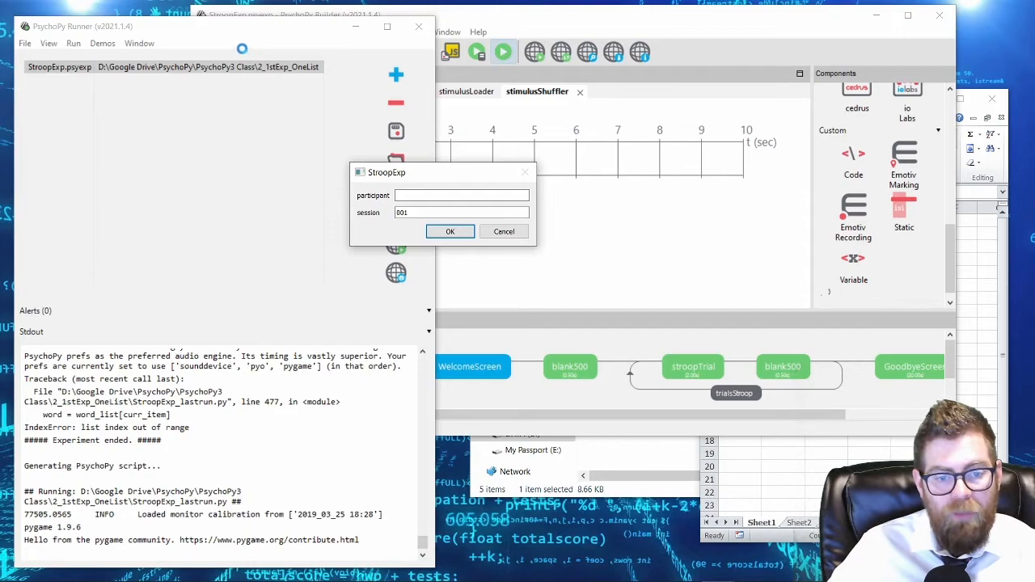
pyautogui.click(462, 236)
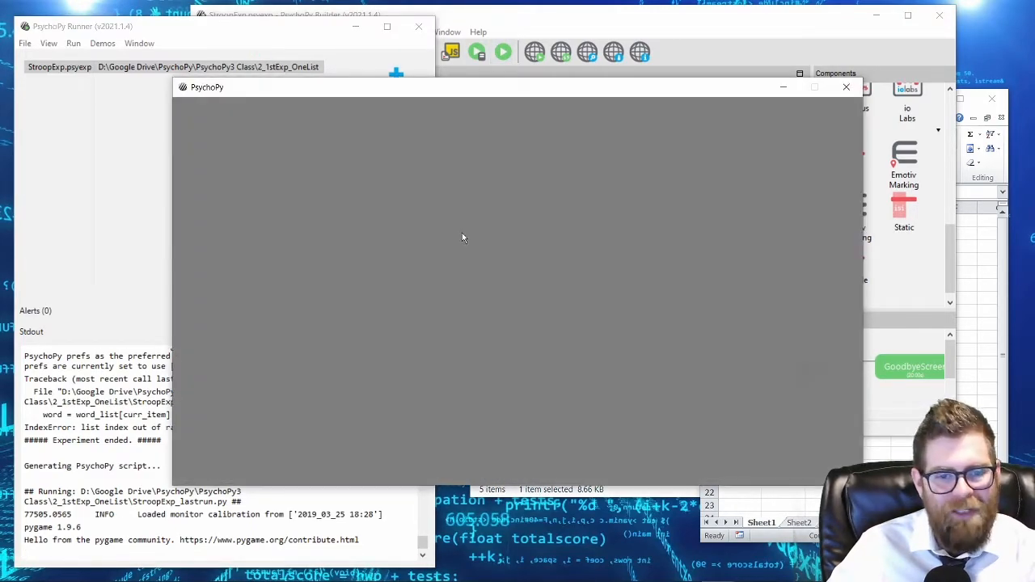
pyautogui.press('space')
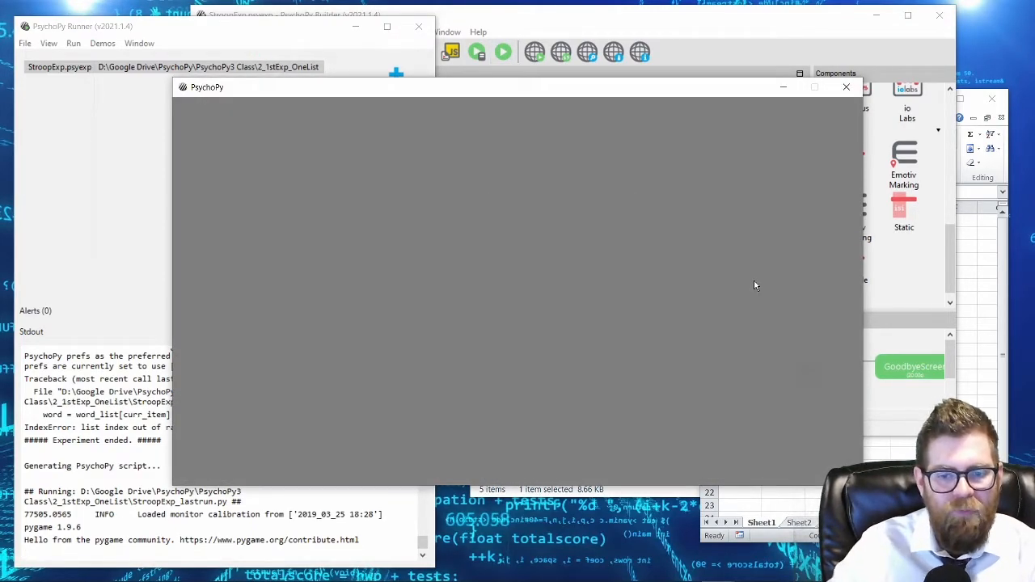
pyautogui.press('g')
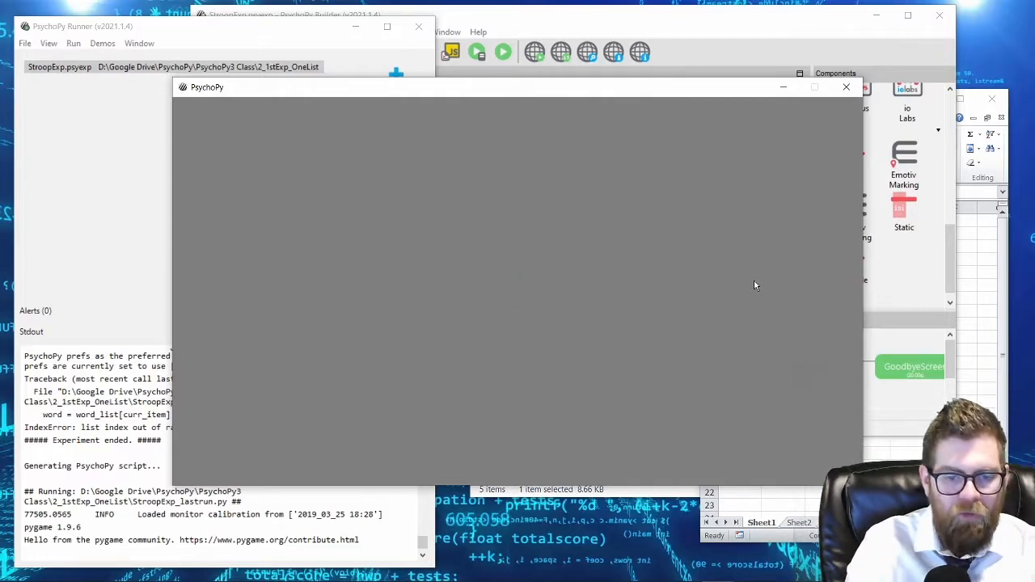
pyautogui.press('y')
pyautogui.press('b')
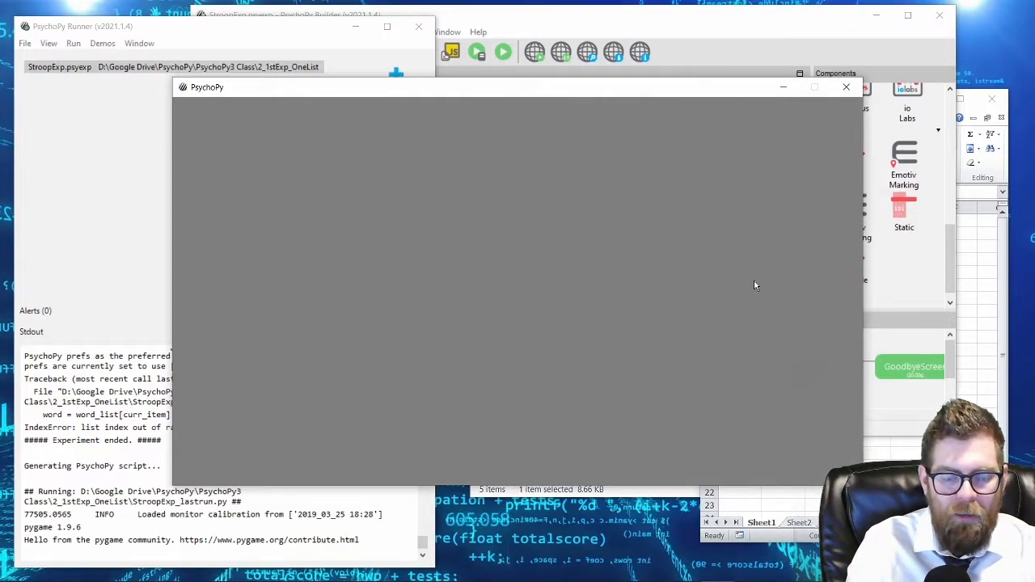
pyautogui.press('r')
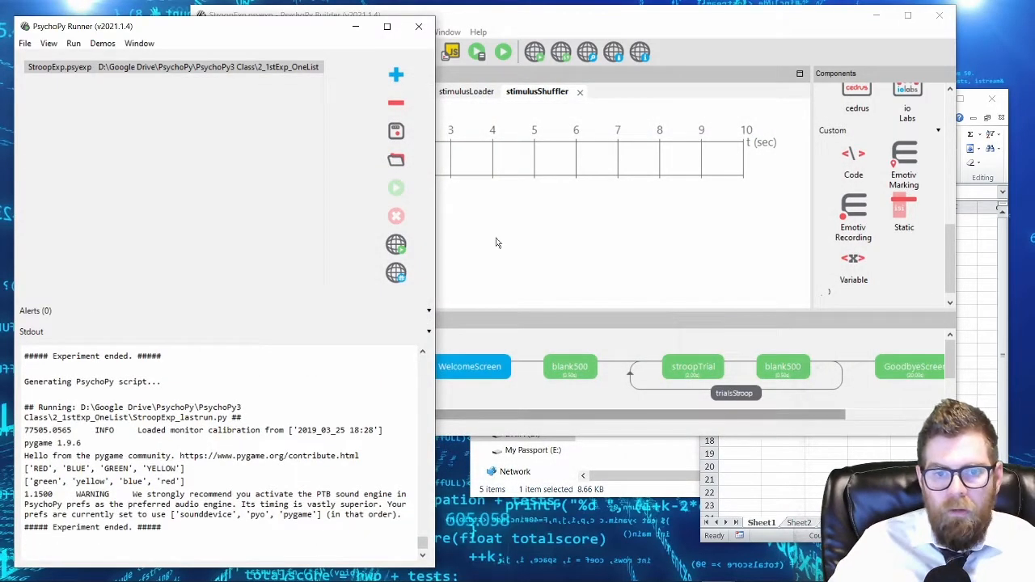
# Step: Review the stimulus spreadsheet and the correct_key = colour[0] line in codeStroop's Begin Routine code
pyautogui.click(497, 242)
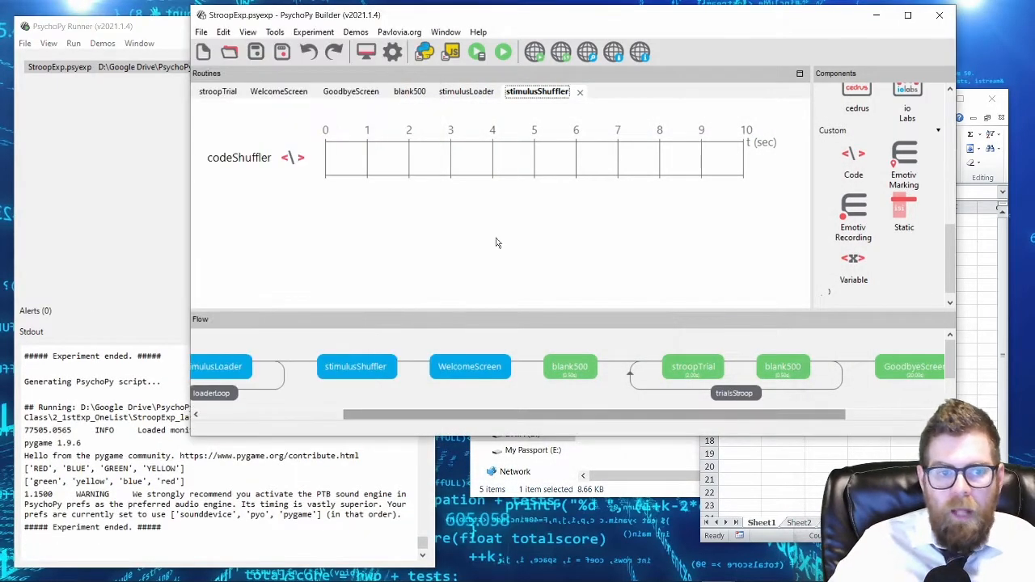
pyautogui.click(830, 453)
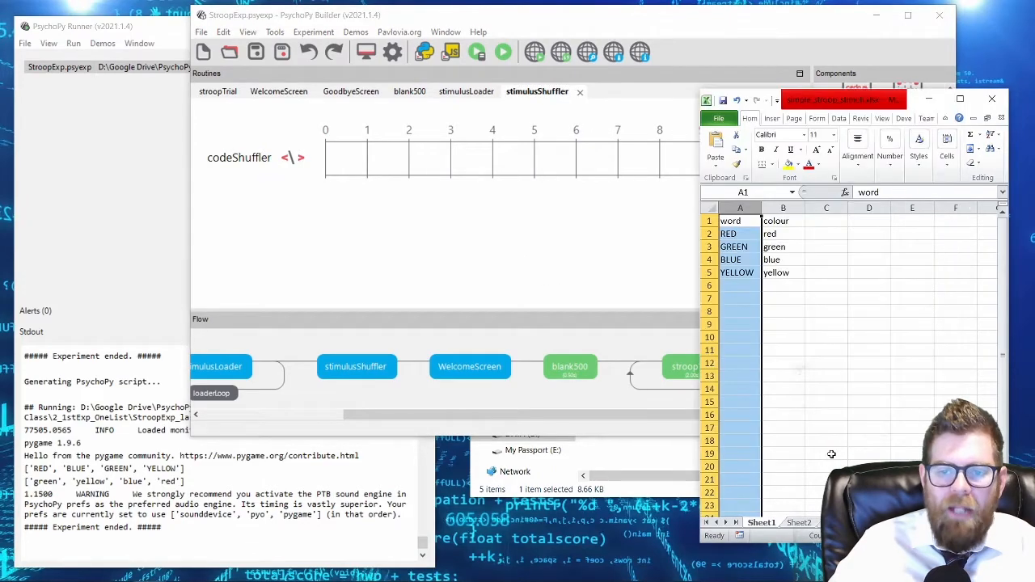
pyautogui.click(583, 310)
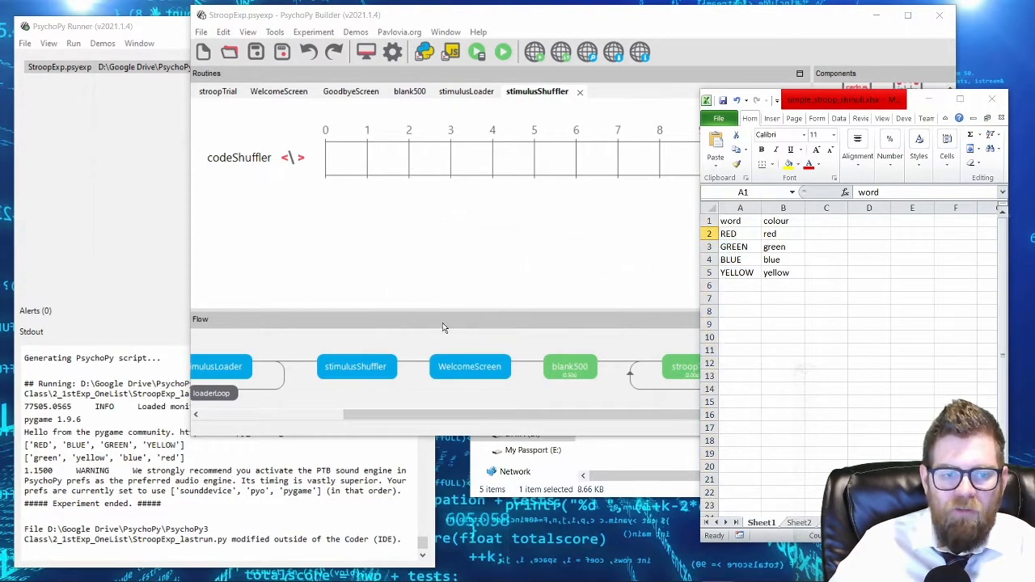
pyautogui.click(529, 264)
pyautogui.click(676, 368)
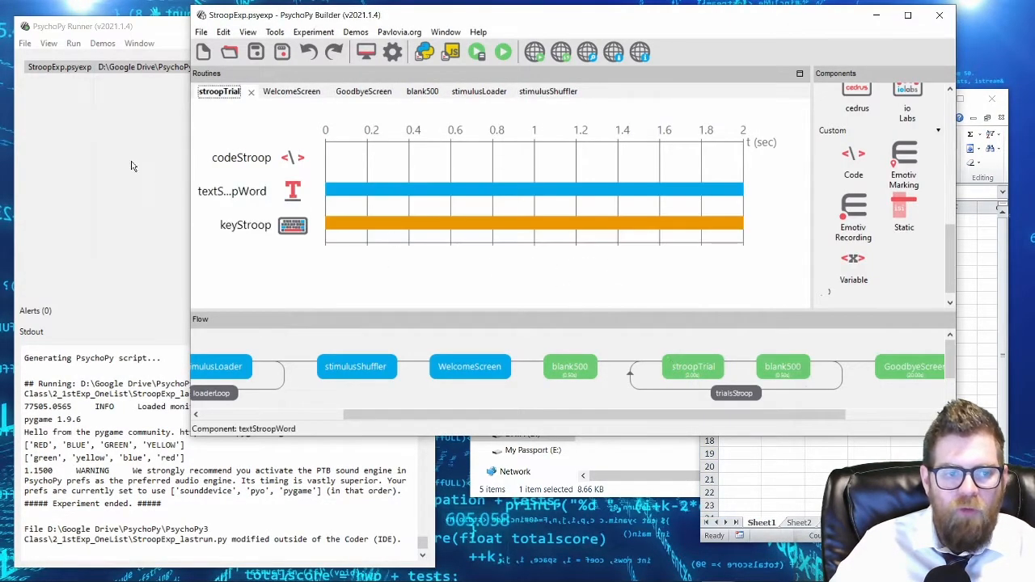
pyautogui.doubleClick(219, 160)
pyautogui.click(368, 155)
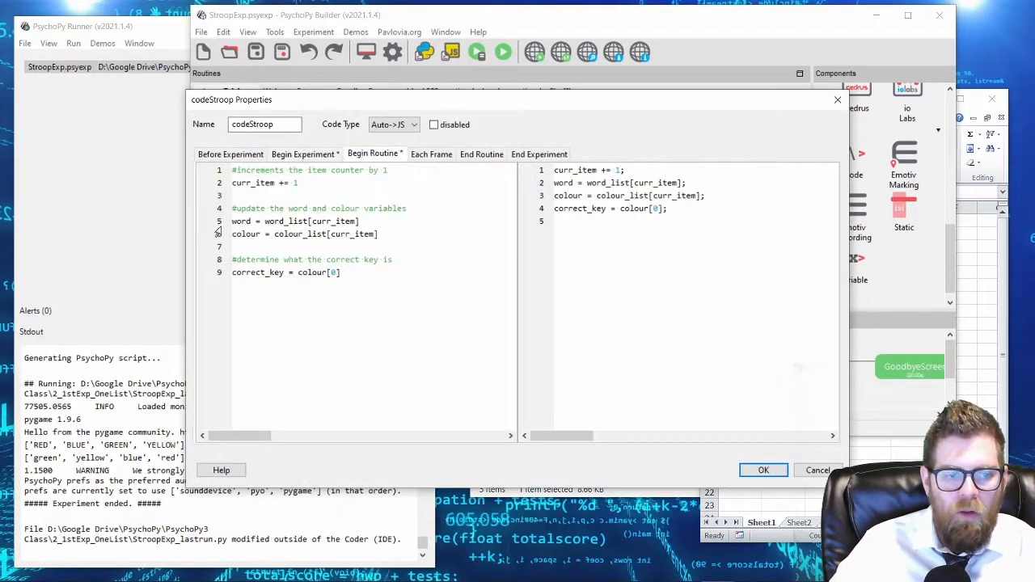
pyautogui.moveTo(356, 275); pyautogui.dragTo(232, 276)
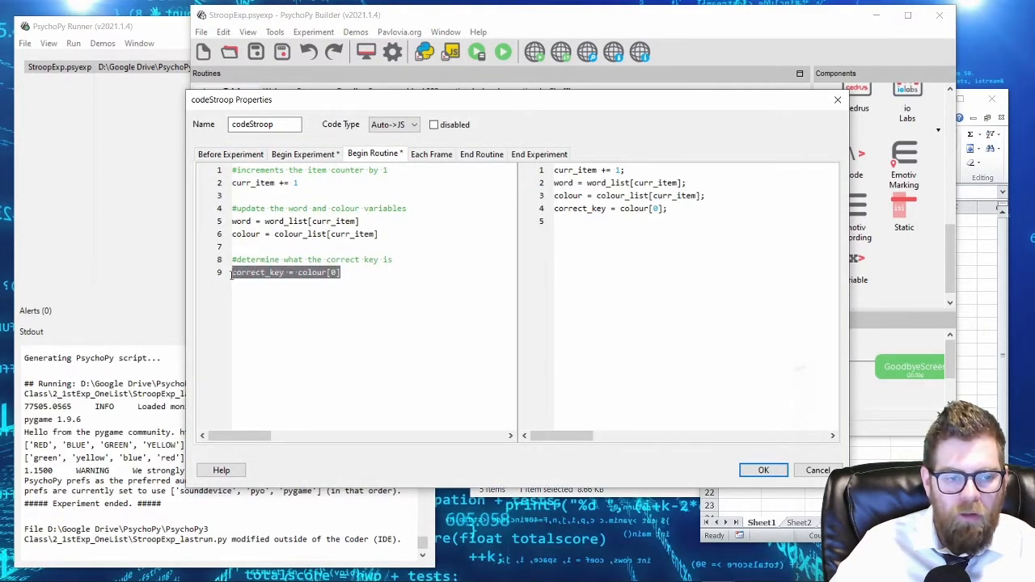
pyautogui.click(756, 471)
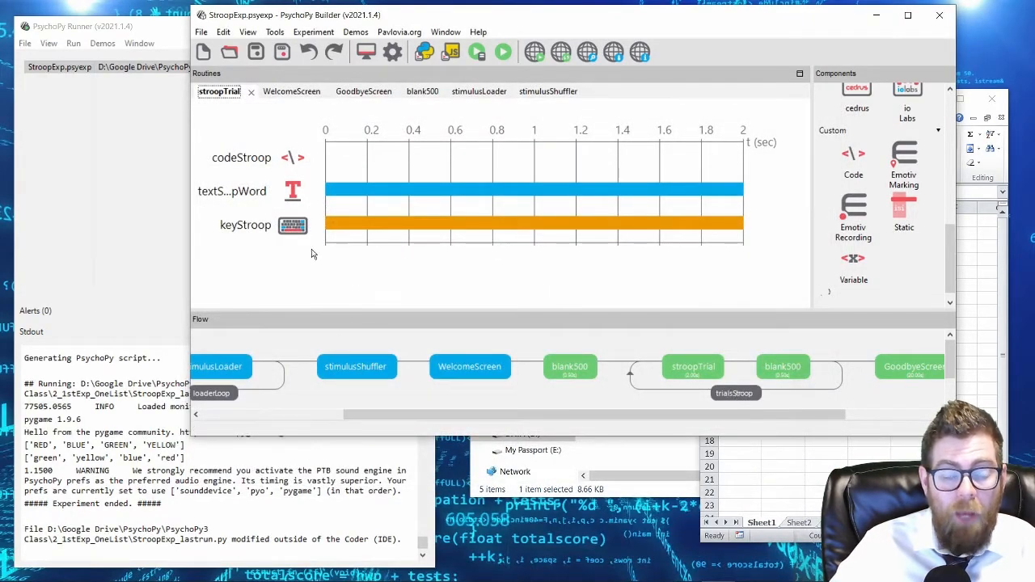
pyautogui.click(761, 478)
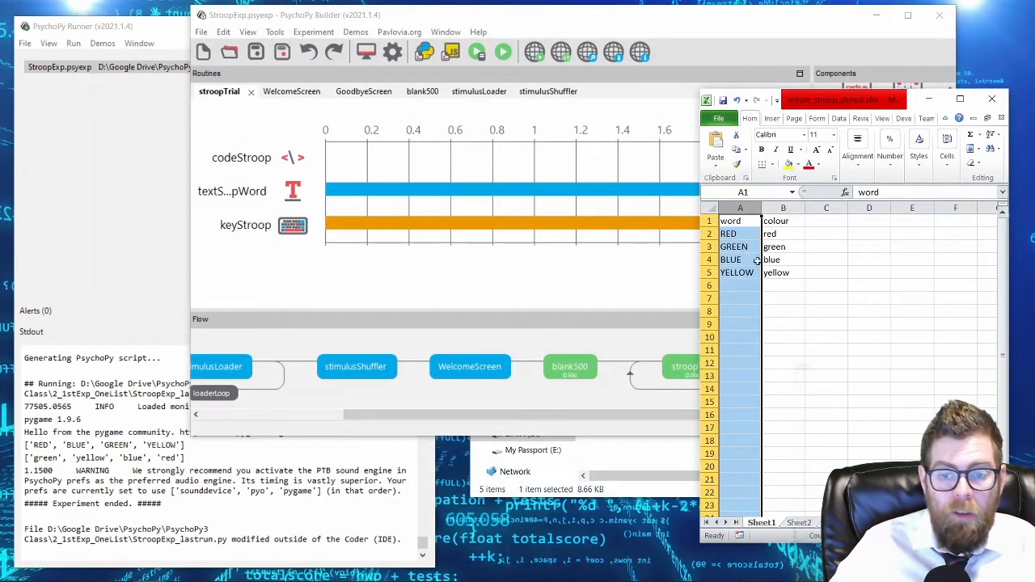
# Step: Review the word and colour columns of the stimulus spreadsheet, from the headers to the word entries in rows 2 to 5
pyautogui.click(740, 222)
pyautogui.click(790, 223)
pyautogui.click(742, 205)
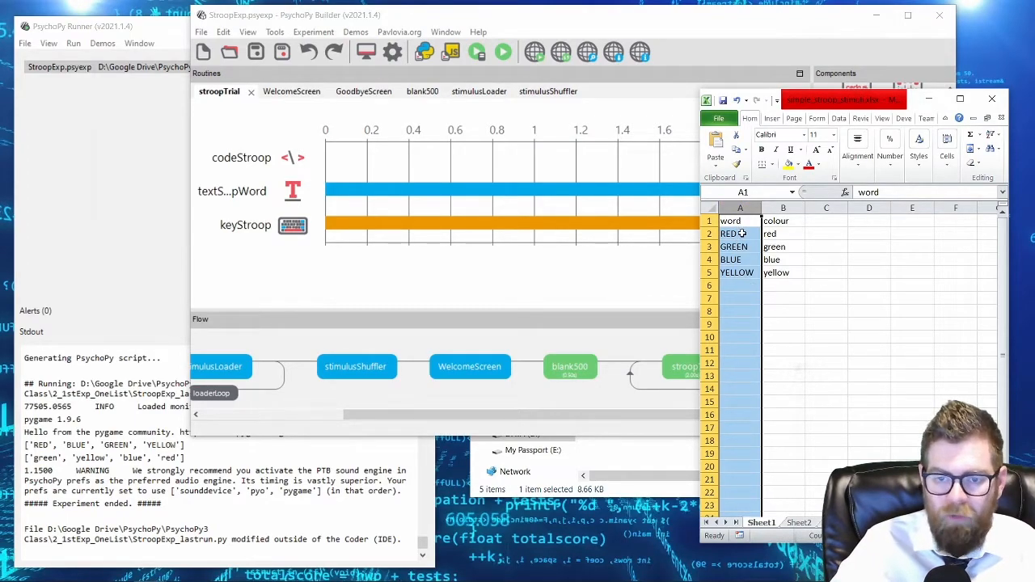
pyautogui.click(740, 233)
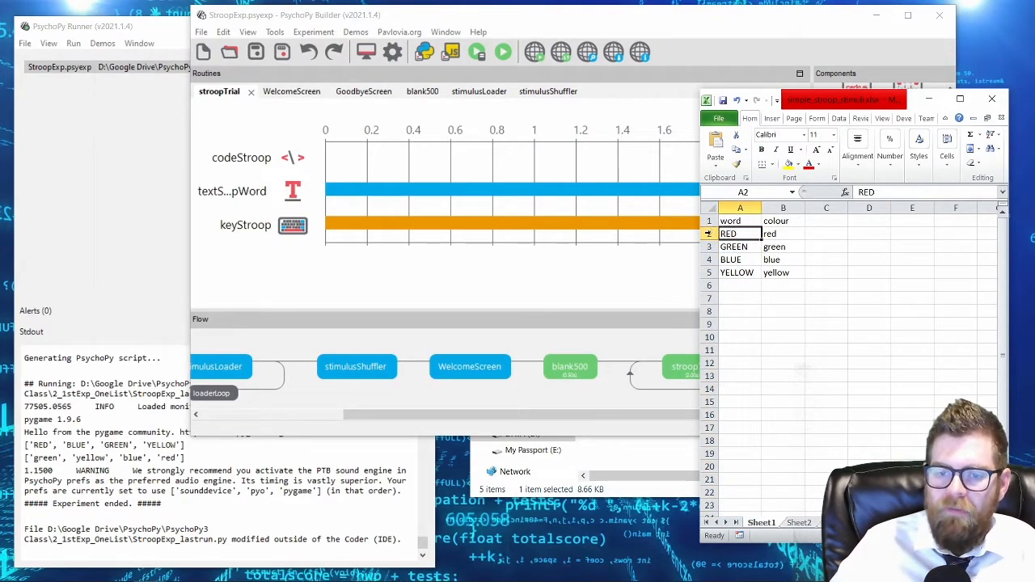
pyautogui.moveTo(736, 233); pyautogui.dragTo(737, 272)
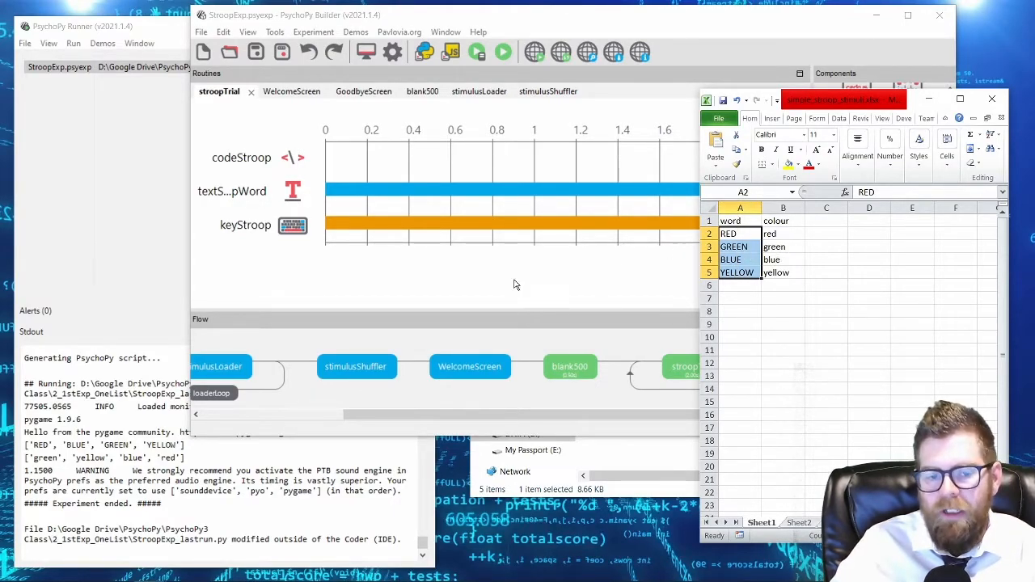
# Step: Add the comment "#determine the number of items we have" above the list_length line in codeShuffler's Begin Routine code in the stimulusShuffler routine
pyautogui.click(474, 298)
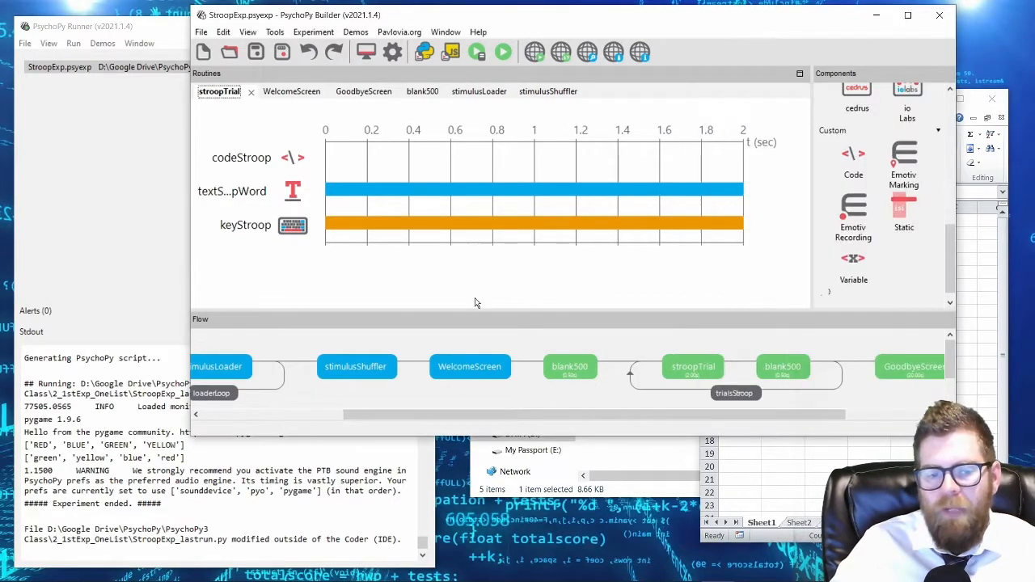
pyautogui.click(369, 363)
pyautogui.click(247, 158)
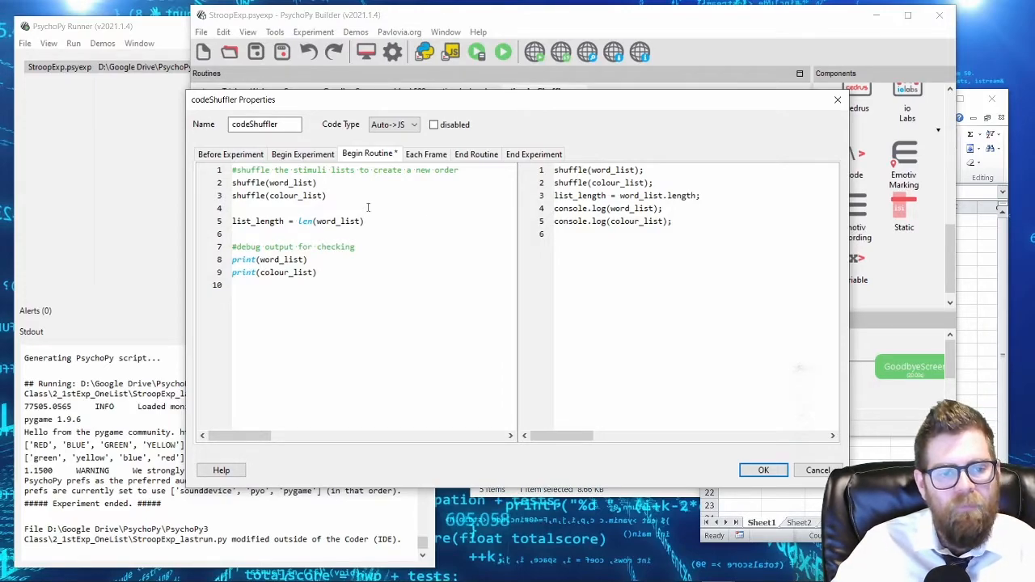
pyautogui.moveTo(269, 183)
pyautogui.mouseDown()
pyautogui.moveTo(315, 183)
pyautogui.moveTo(319, 196)
pyautogui.moveTo(270, 198)
pyautogui.mouseUp()
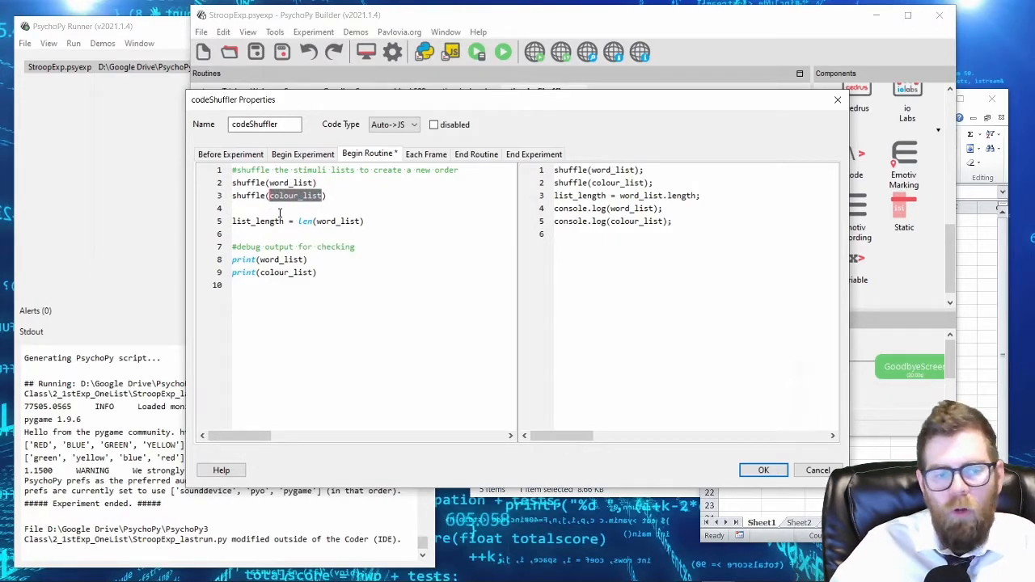
pyautogui.click(279, 212)
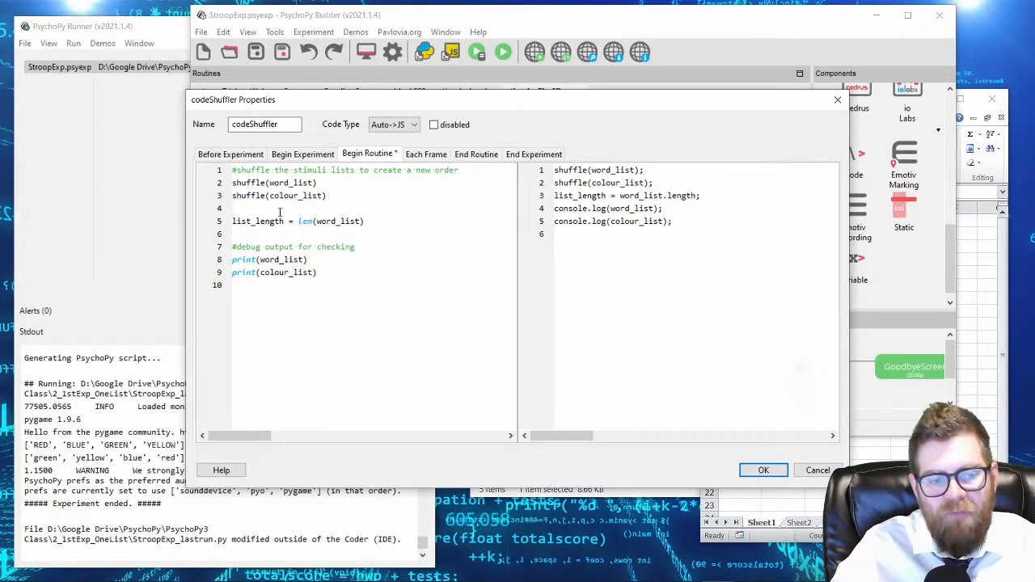
pyautogui.press('Return')
pyautogui.write('#determine the number of items we have')
# Step: Below the list_length line, add the comment "#create our congruent/incongruent list" and the empty list con_list = []
pyautogui.press('Down')
pyautogui.press('Return')
pyautogui.press('Return')
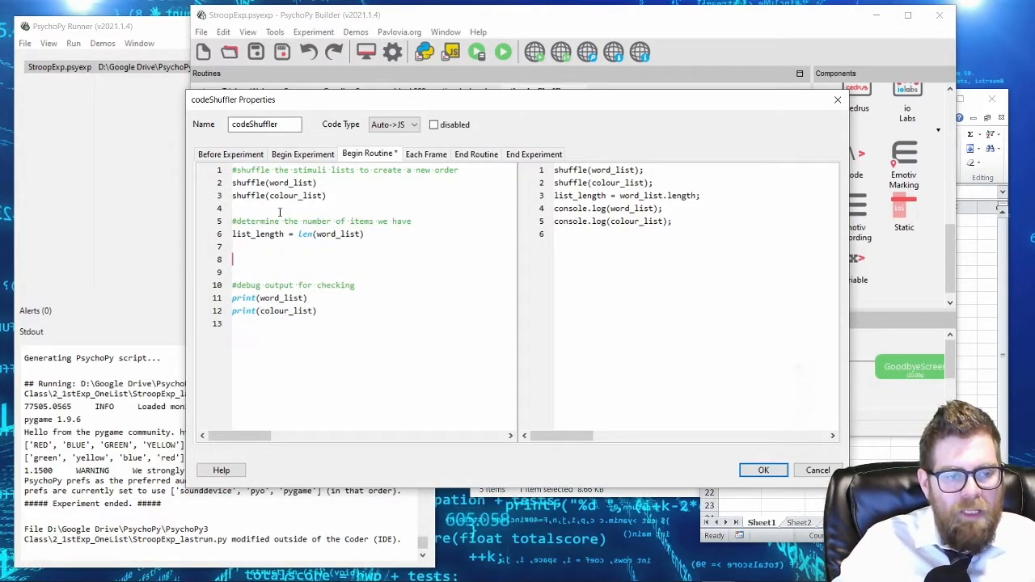
pyautogui.write('#crea')
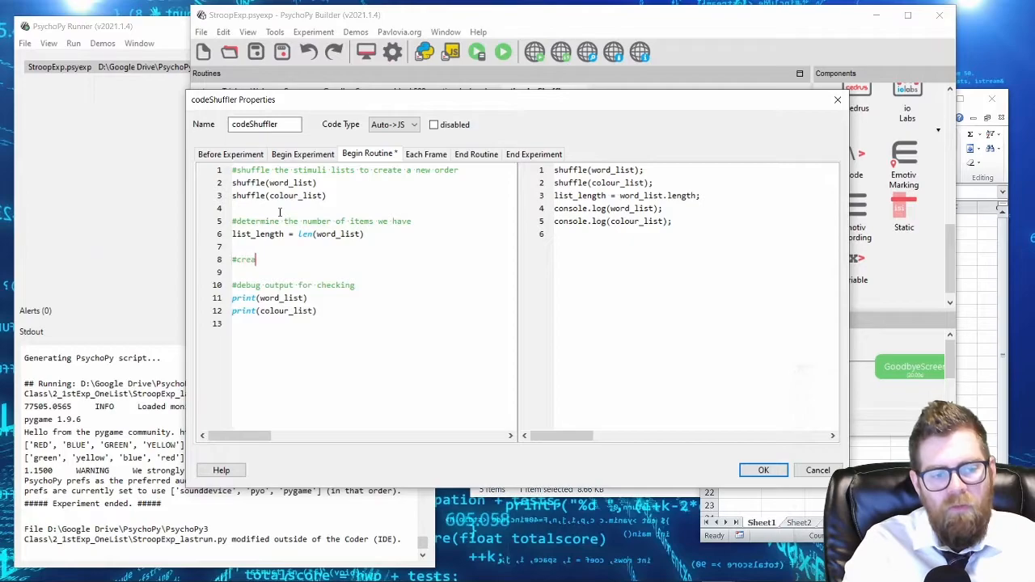
pyautogui.write('te our congruent/incongr')
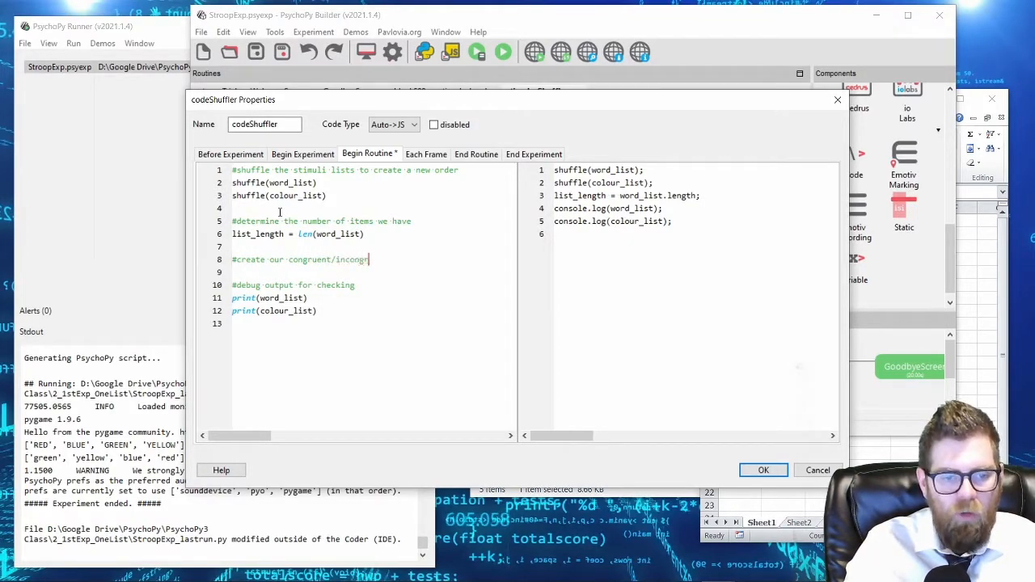
pyautogui.write('uent list')
pyautogui.press('Return')
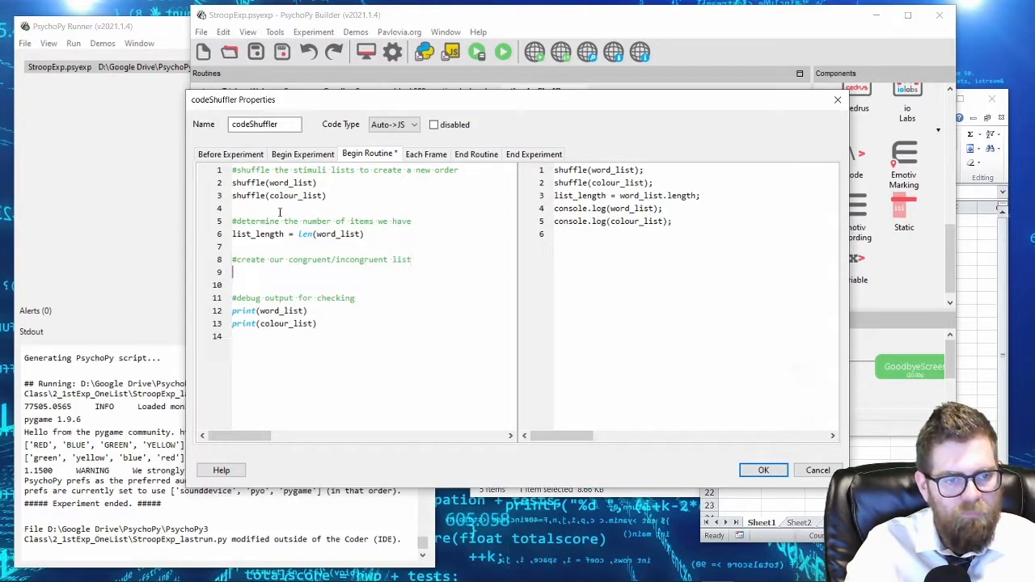
pyautogui.write('con_list = []')
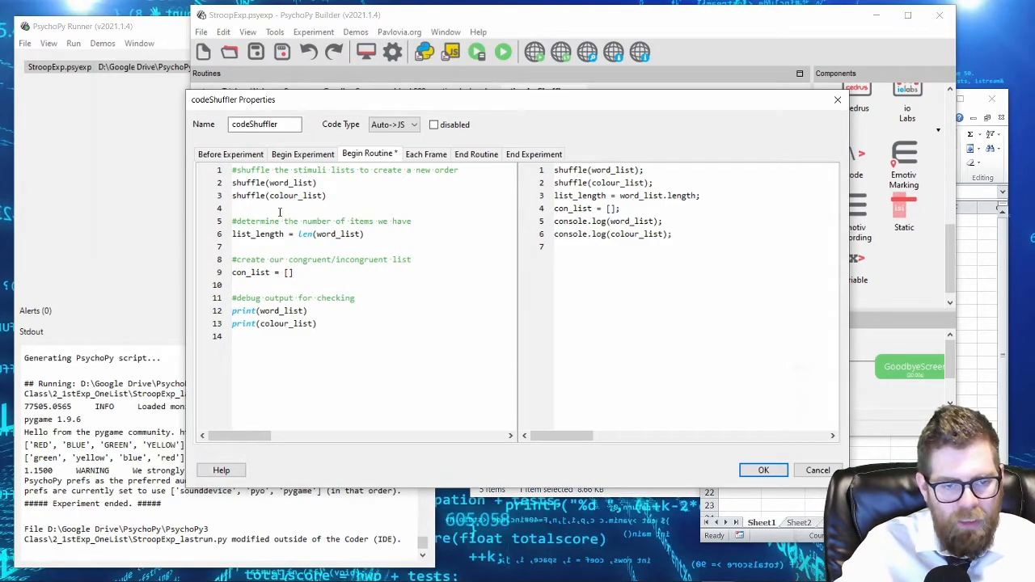
# Step: Add the loop header for i in range(len(word_list)): below the con_list line, with an empty line for its body
pyautogui.press('Return')
pyautogui.press('Return')
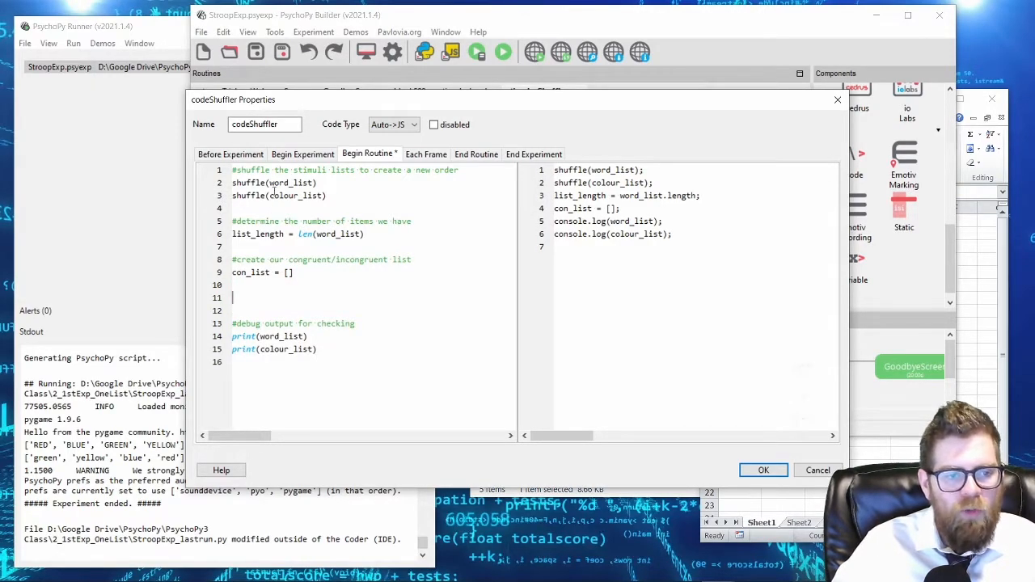
pyautogui.moveTo(268, 183); pyautogui.dragTo(314, 185)
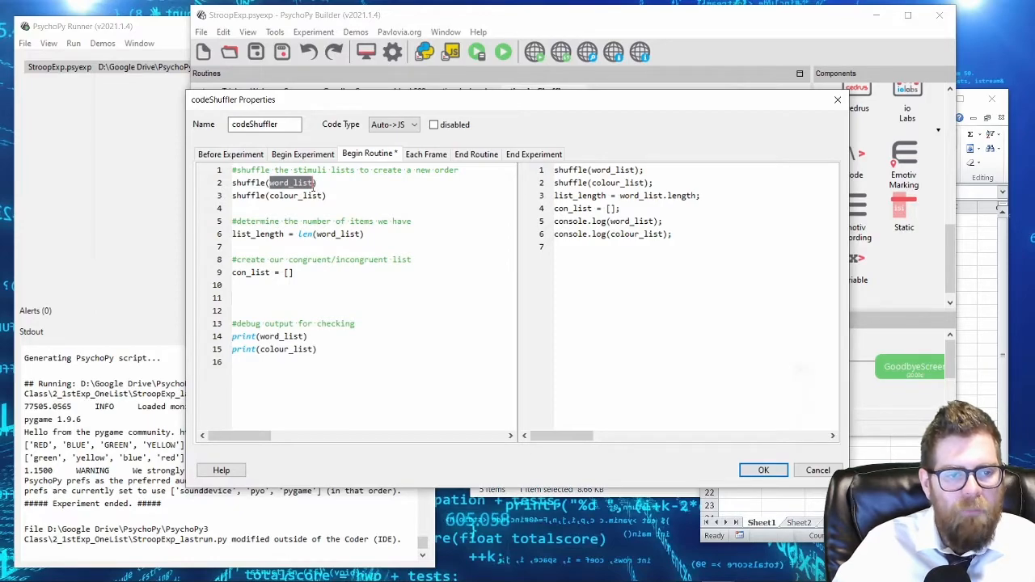
pyautogui.click(285, 299)
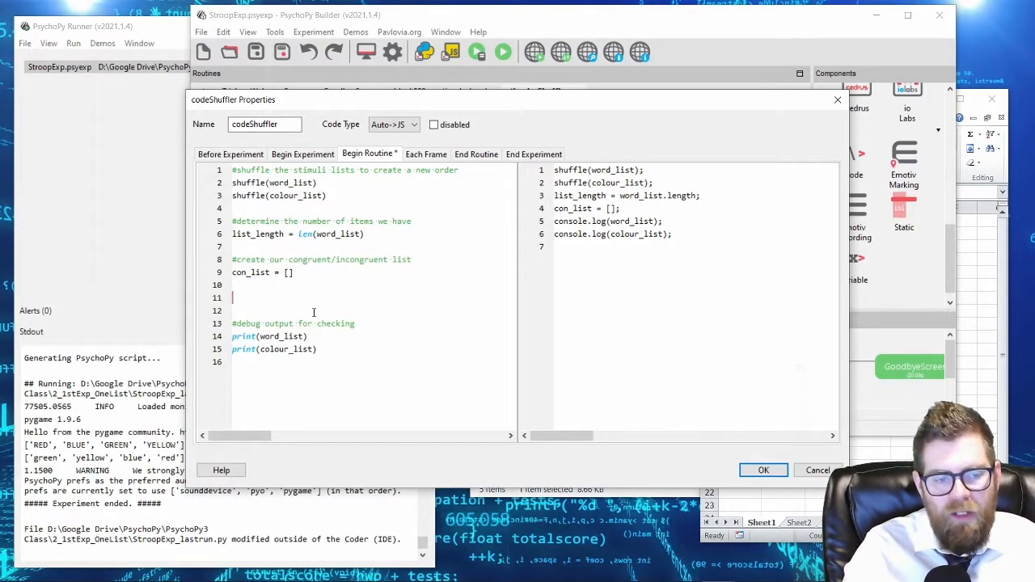
pyautogui.write('for')
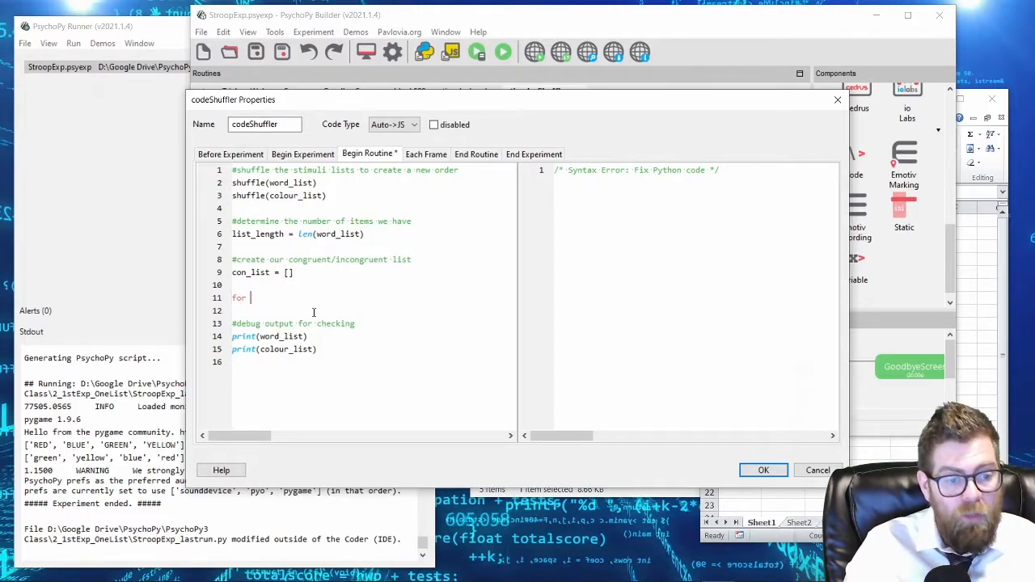
pyautogui.write('i in range(')
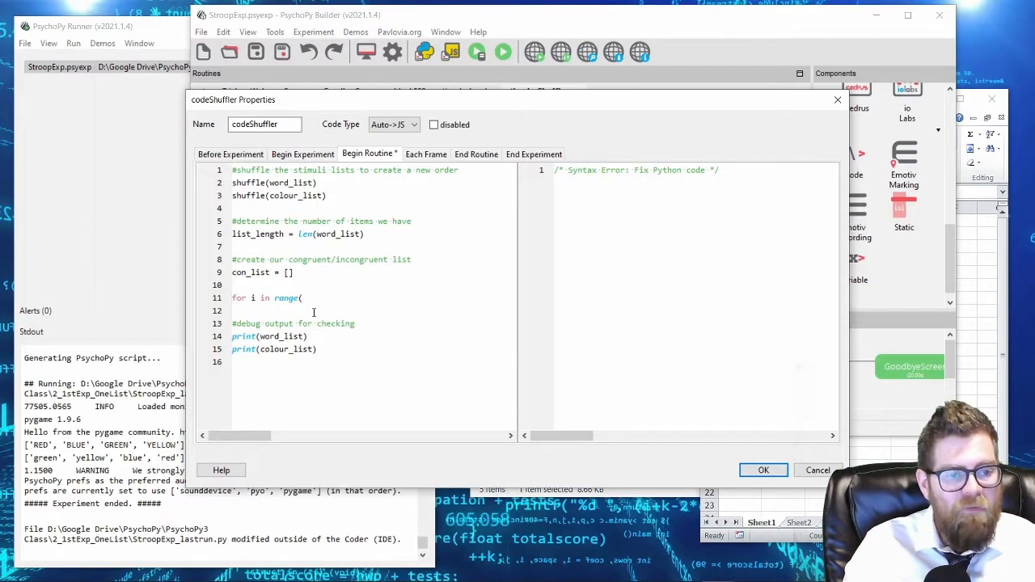
pyautogui.write('len(wo')
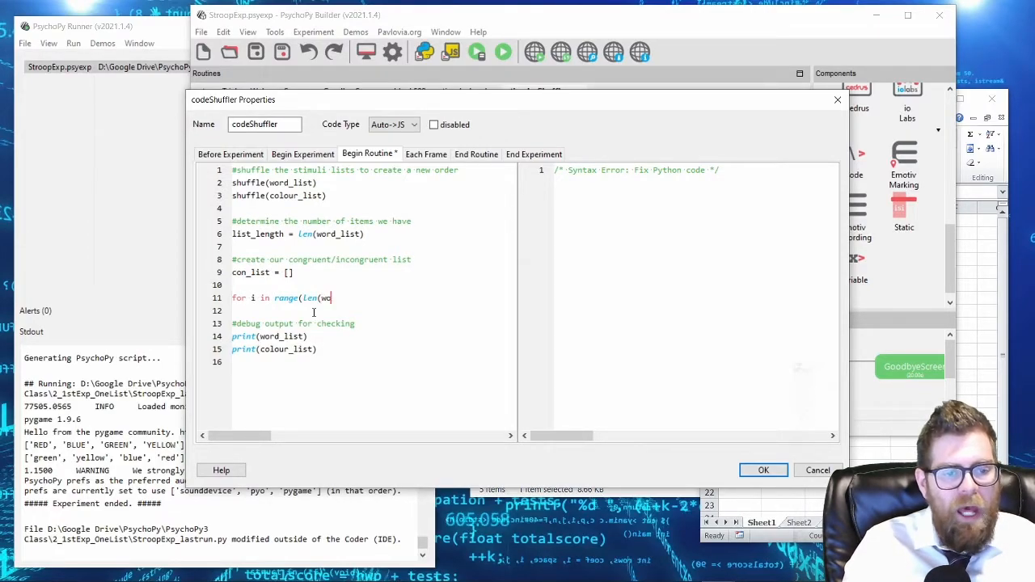
pyautogui.write('rd_list)):')
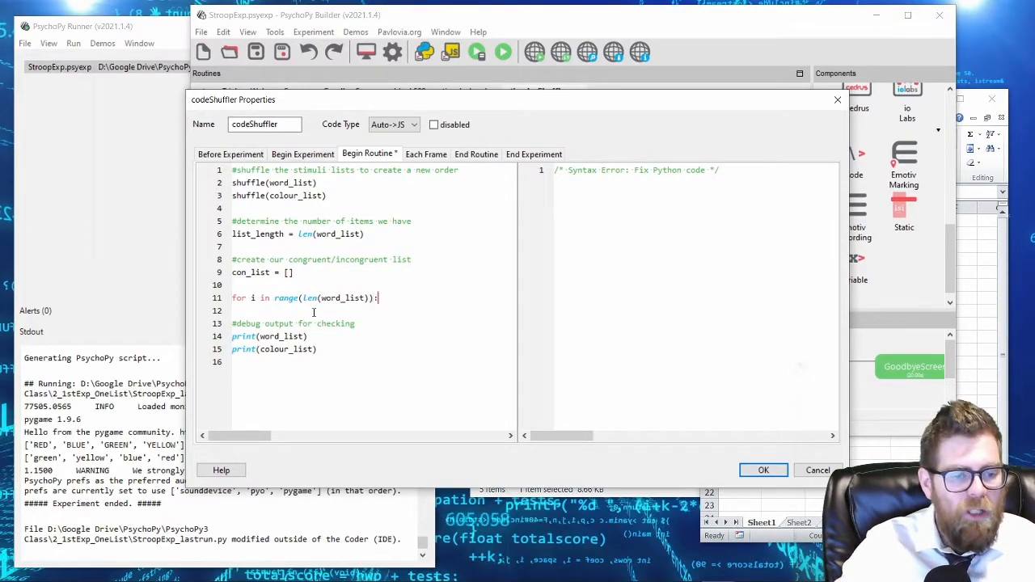
pyautogui.press('Return')
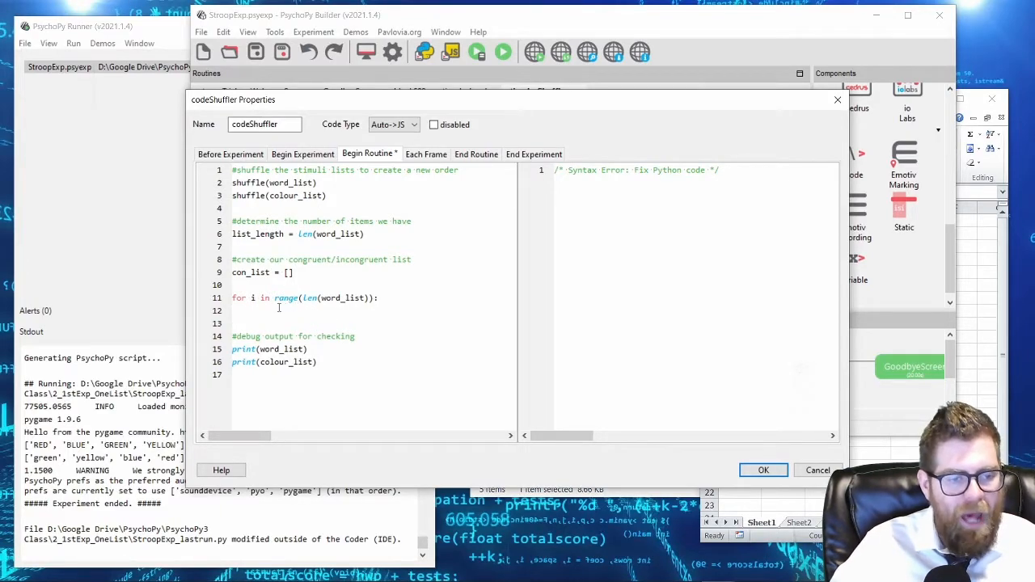
# Step: Review the len(word_list) argument, loop variable i and range function in the for line
pyautogui.moveTo(321, 297)
pyautogui.mouseDown()
pyautogui.moveTo(375, 297)
pyautogui.moveTo(305, 300)
pyautogui.mouseUp()
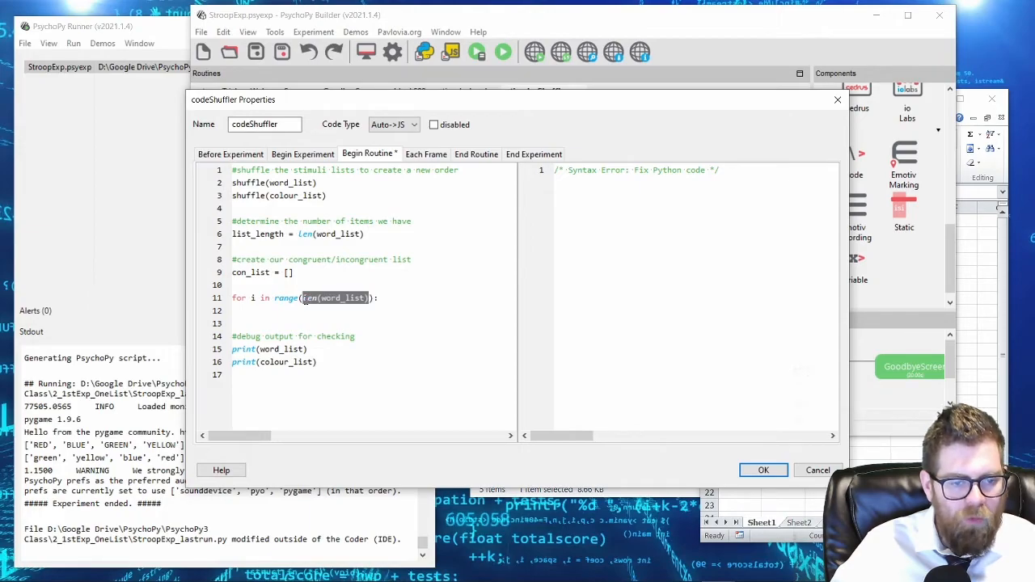
pyautogui.click(252, 298)
pyautogui.moveTo(274, 299); pyautogui.dragTo(300, 299)
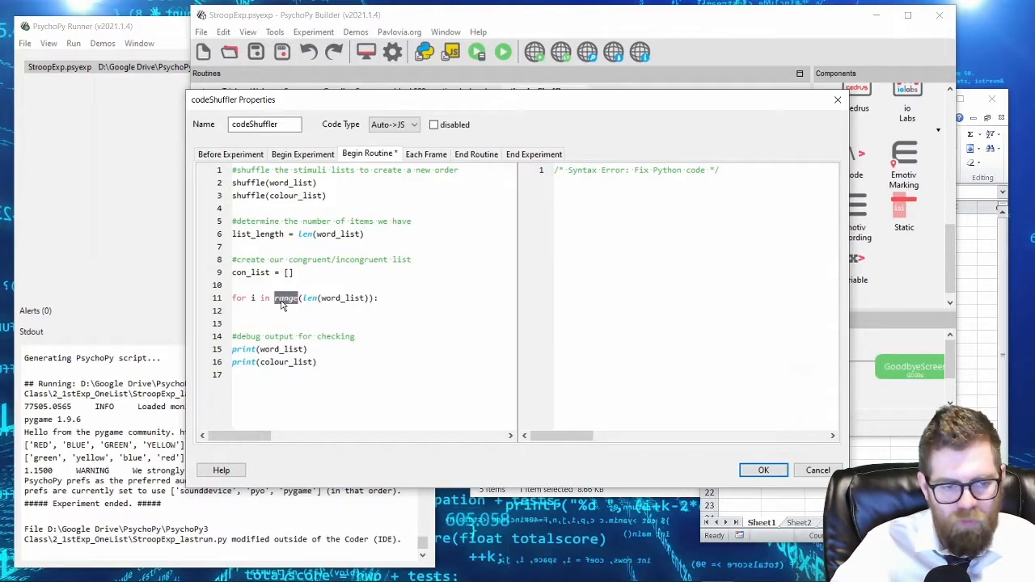
pyautogui.click(279, 286)
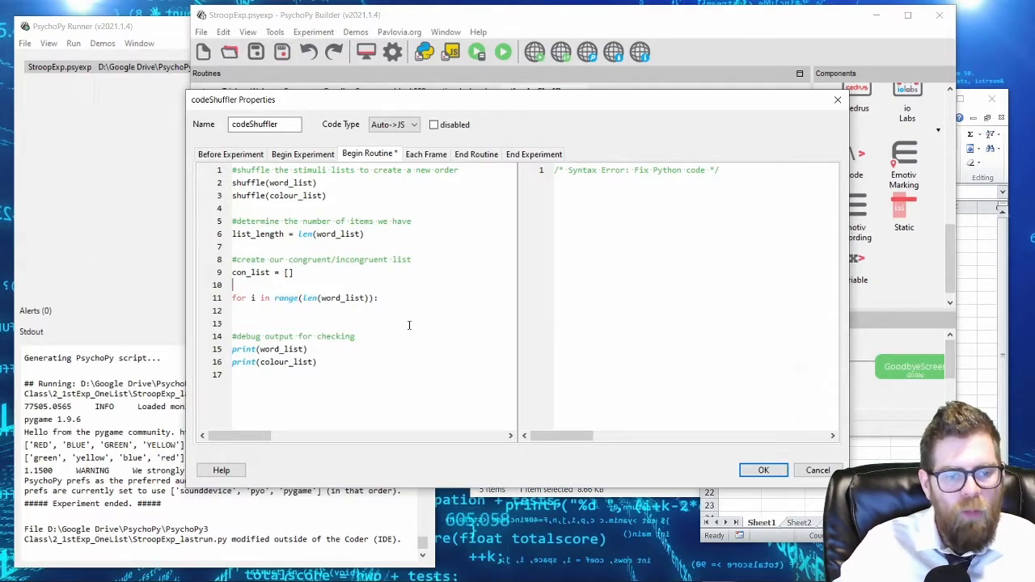
pyautogui.press('Return')
pyautogui.write('i=0')
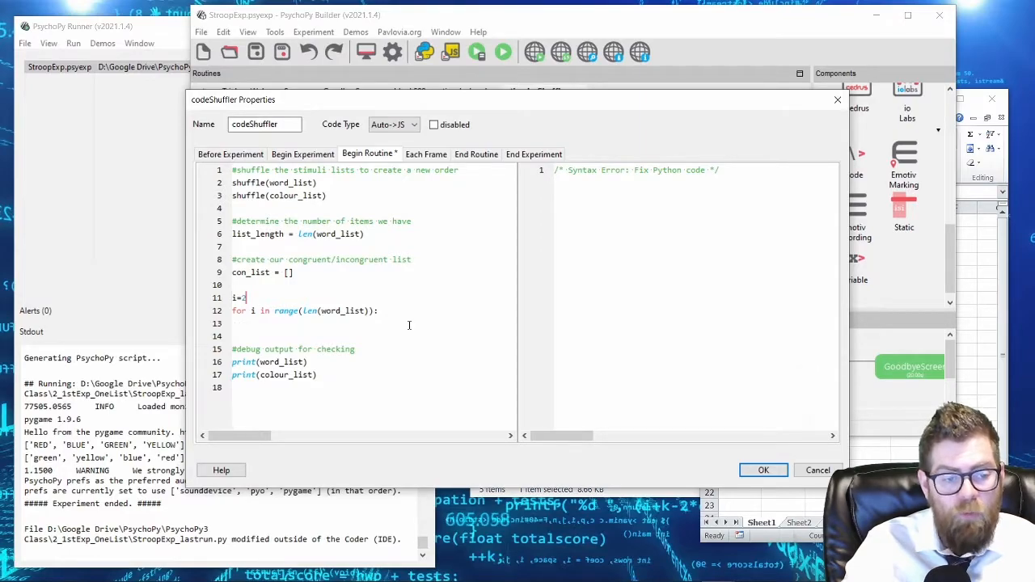
pyautogui.press('BackSpace')
pyautogui.press('BackSpace')
pyautogui.press('BackSpace')
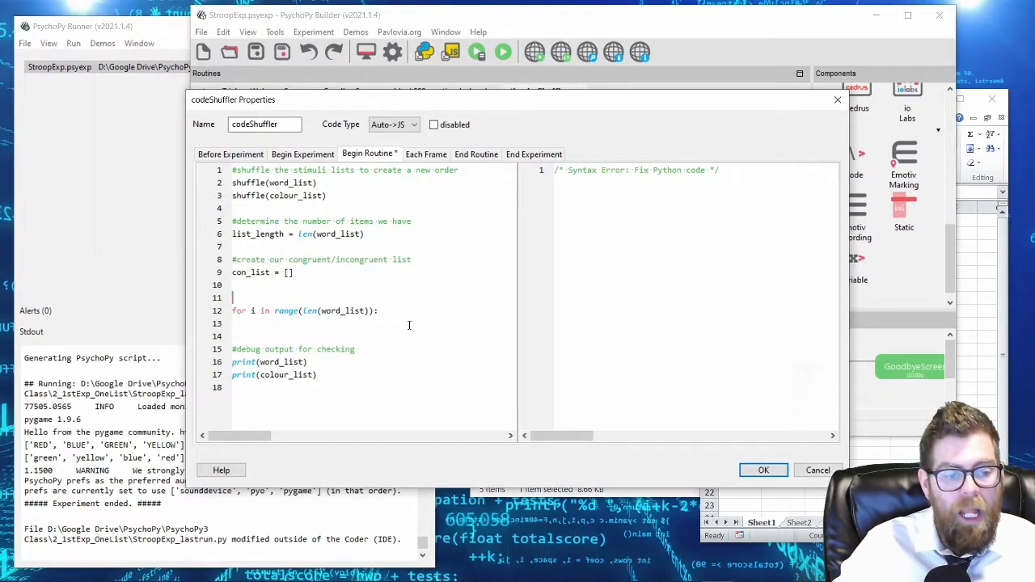
pyautogui.press('Delete')
pyautogui.press('Down')
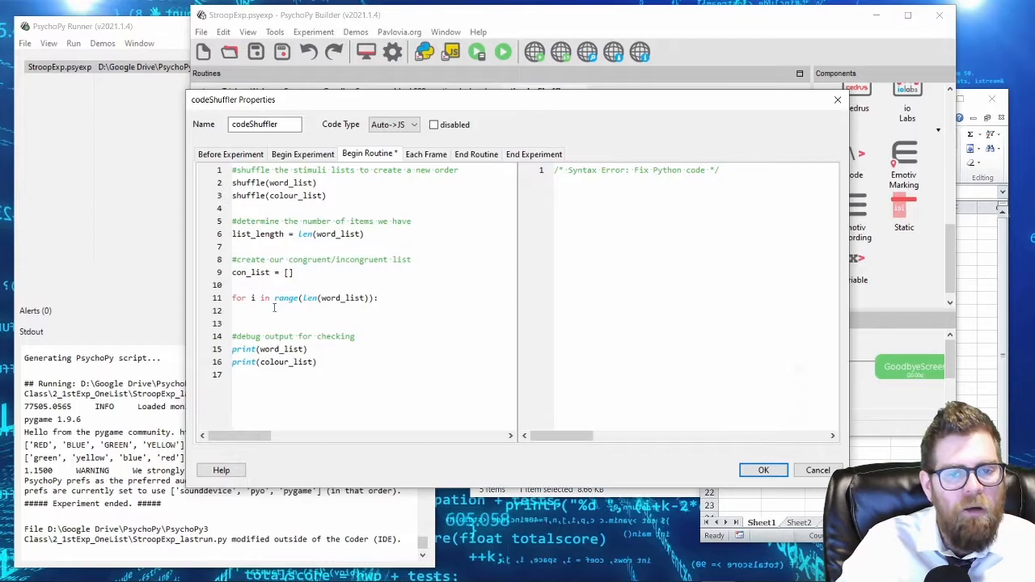
pyautogui.write('fd')
pyautogui.press('BackSpace')
pyautogui.press('BackSpace')
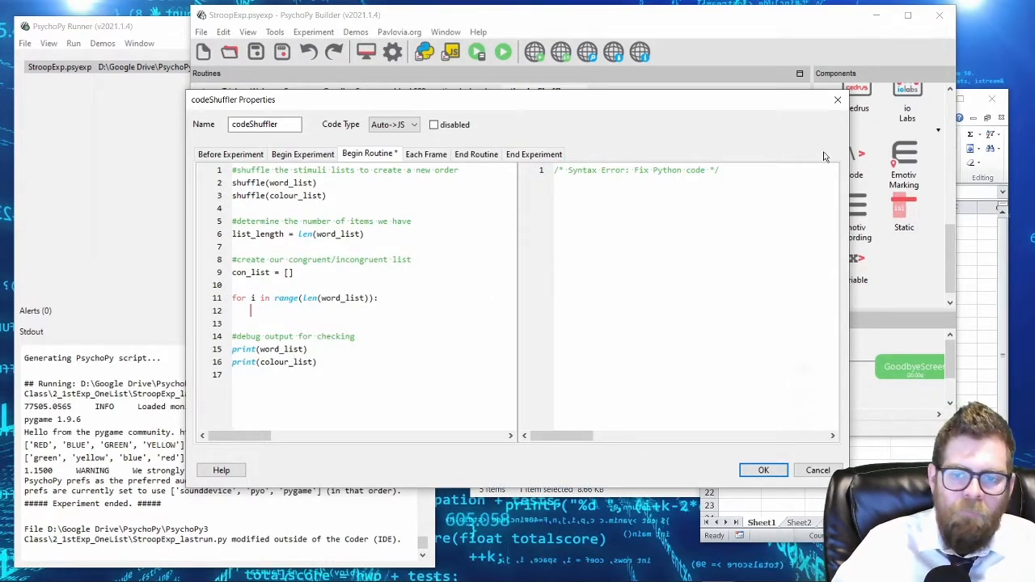
# Step: Examine the automatic JavaScript translation of codeShuffler's Begin Routine code while the for loop has no body
pyautogui.moveTo(721, 170); pyautogui.dragTo(507, 171)
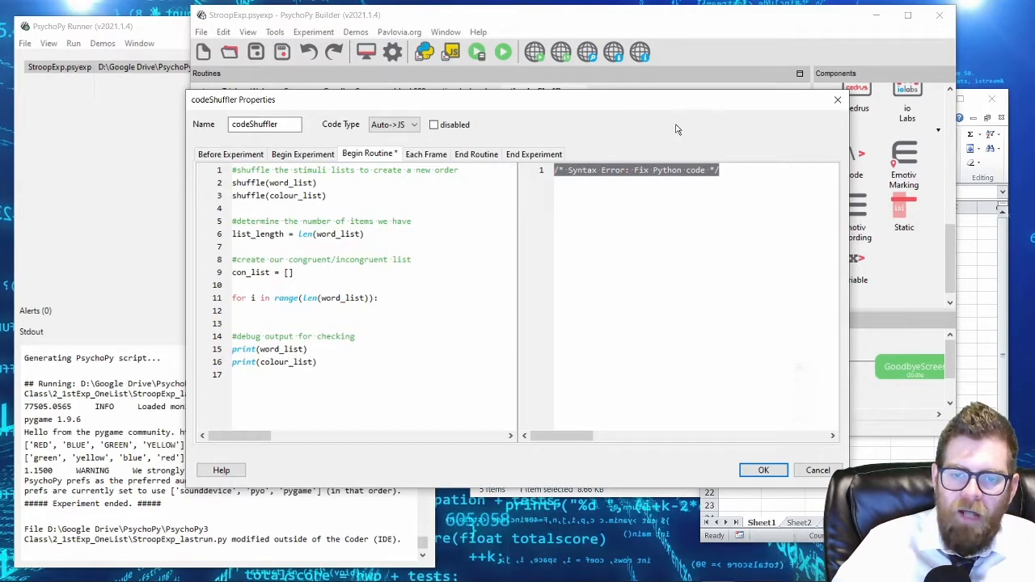
pyautogui.click(586, 174)
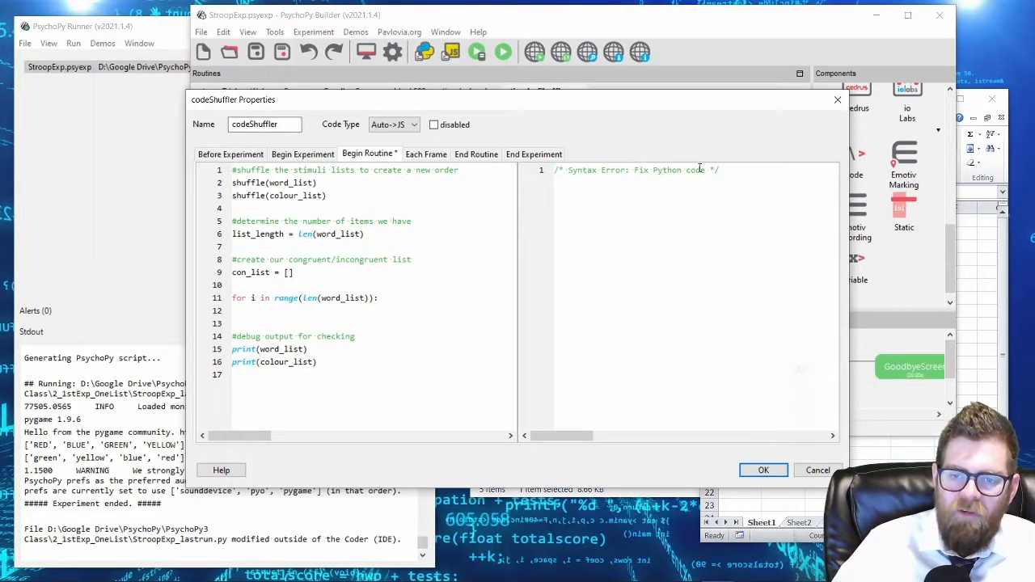
pyautogui.moveTo(719, 170); pyautogui.dragTo(545, 160)
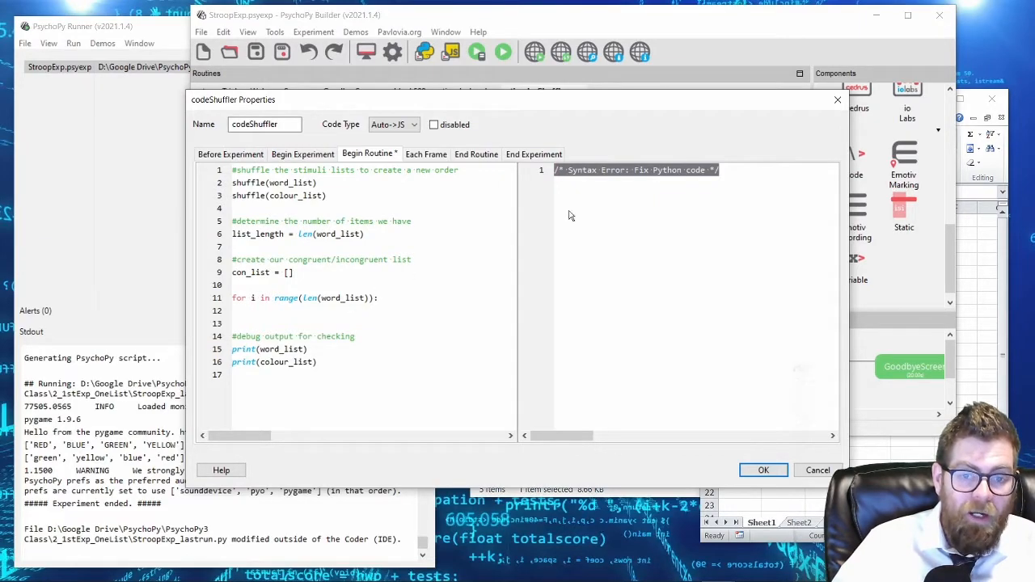
pyautogui.click(625, 171)
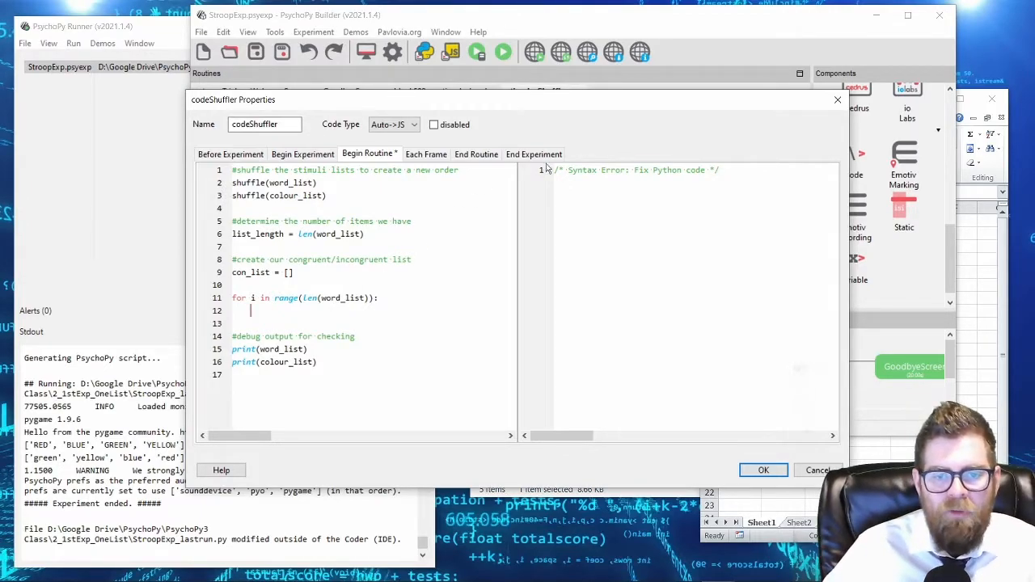
pyautogui.moveTo(722, 170); pyautogui.dragTo(520, 171)
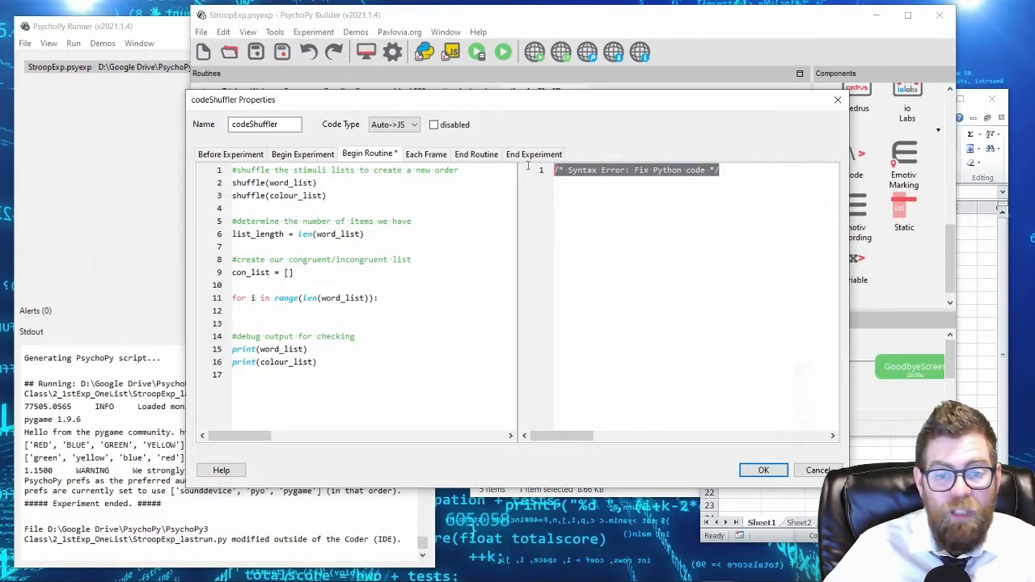
pyautogui.click(628, 198)
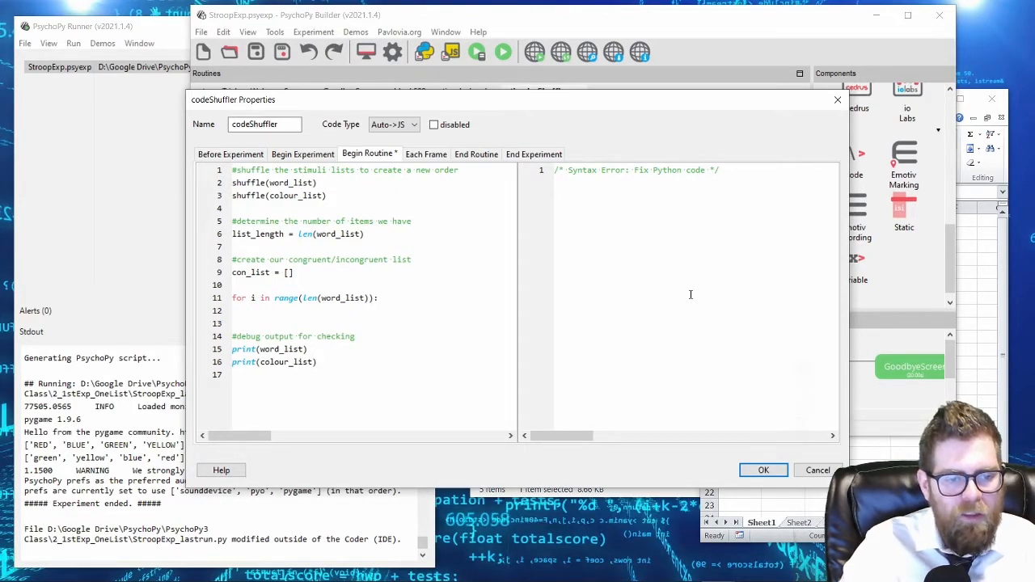
# Step: Inside the for loop, add the condition if(word_list[i] == colour_list[i]): with an indented line below it
pyautogui.write('w')
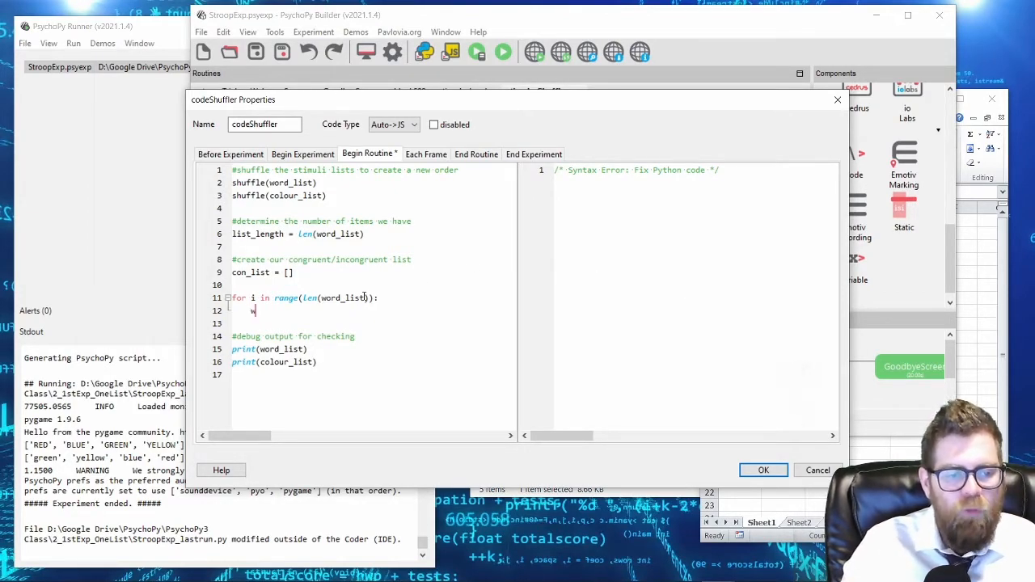
pyautogui.write('ord_list[i] ')
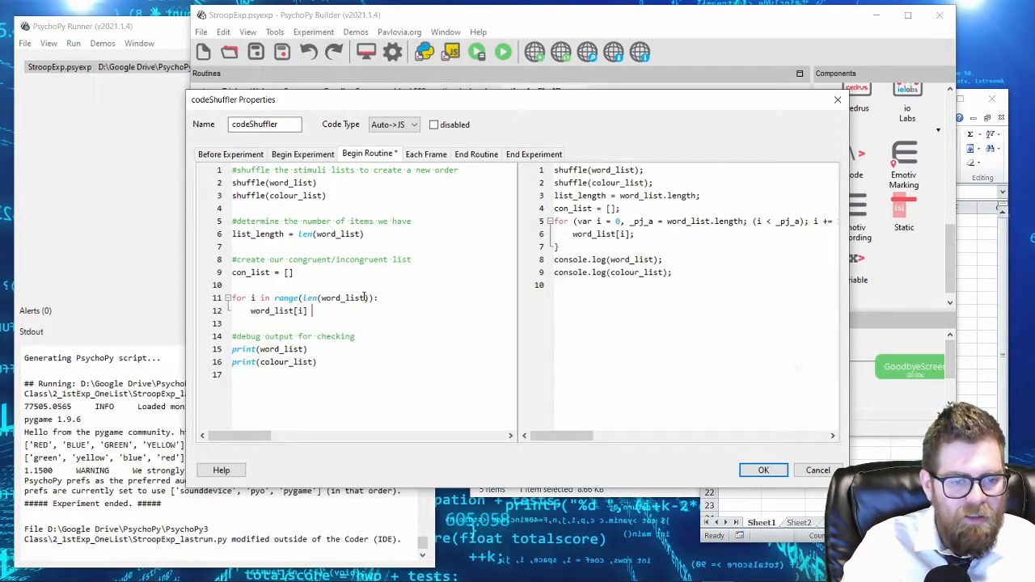
pyautogui.write('== colo')
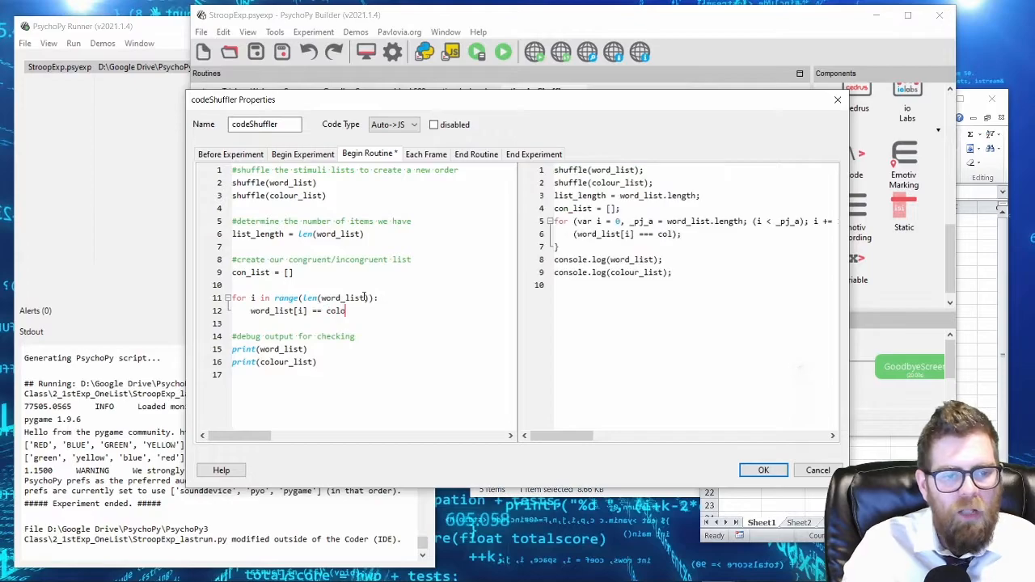
pyautogui.write('ur_list[i]')
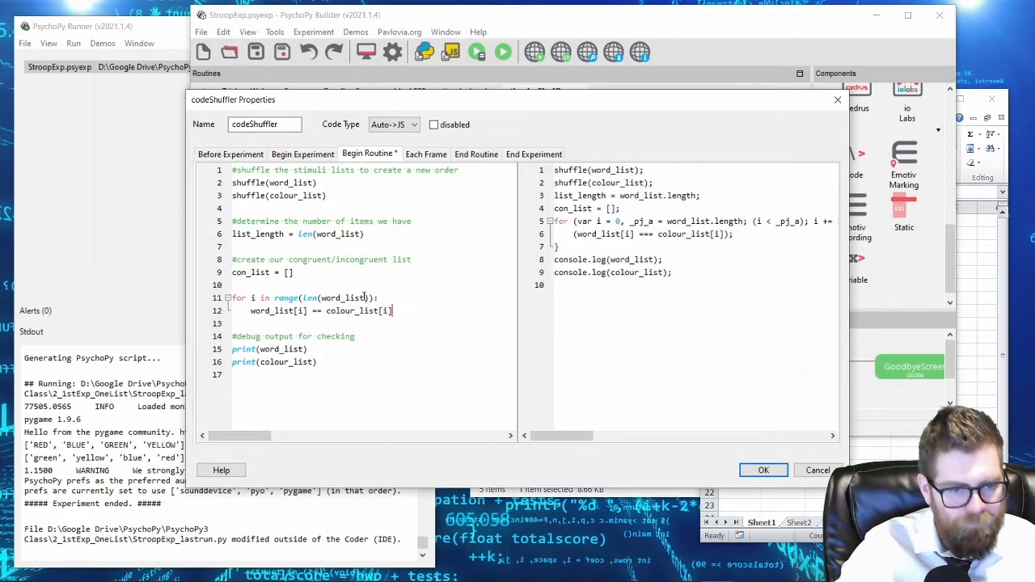
pyautogui.write('if(')
pyautogui.press('End')
pyautogui.write('):')
pyautogui.press('Return')
# Step: Make the if branch append the string 'congruent' to con_list
pyautogui.write('con_list')
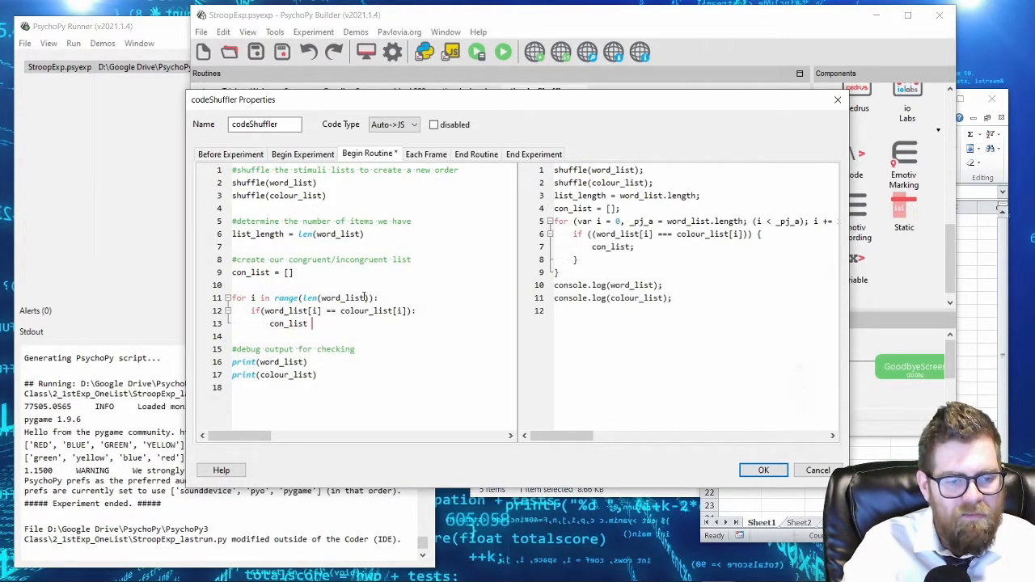
pyautogui.press('BackSpace')
pyautogui.write('.append')
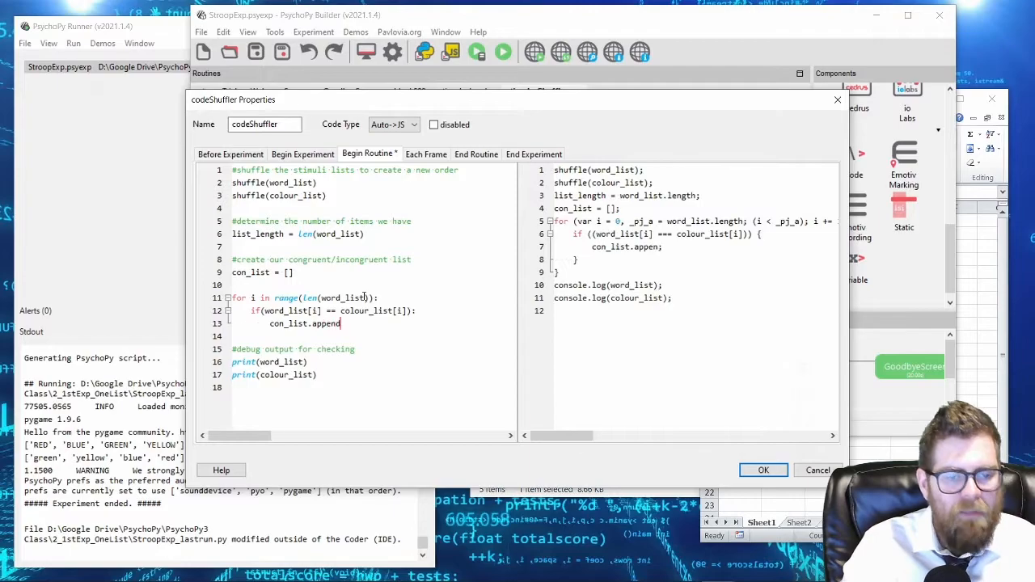
pyautogui.write("('congruent')")
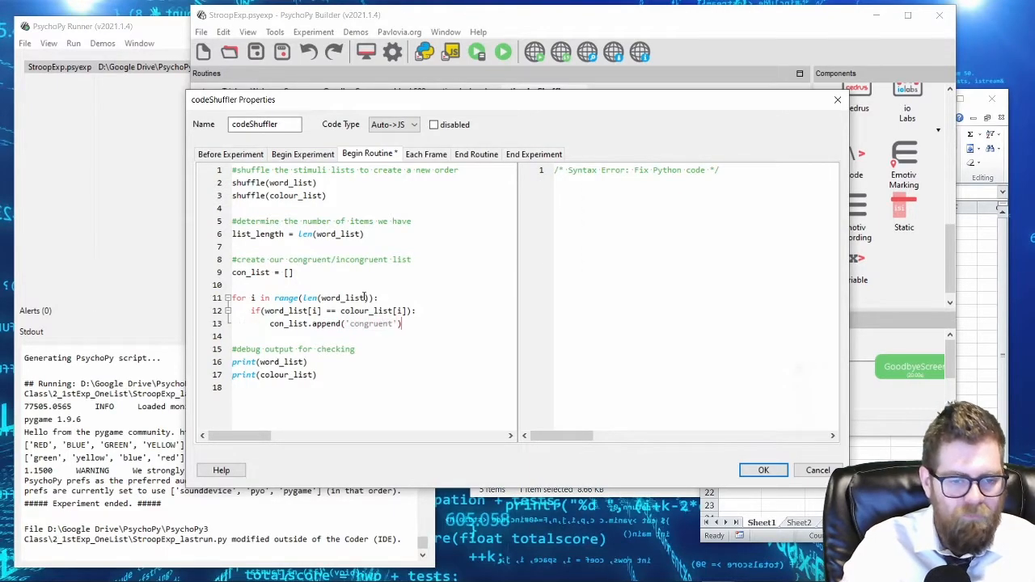
pyautogui.press('Left')
pyautogui.press('Left')
pyautogui.press('Left')
pyautogui.press('Left')
pyautogui.press('Left')
pyautogui.press('Left')
pyautogui.press('Left')
pyautogui.press('Left')
pyautogui.press('Left')
pyautogui.press('Right')
pyautogui.press('Right')
pyautogui.press('Right')
pyautogui.press('Right')
pyautogui.press('Right')
pyautogui.press('Right')
pyautogui.press('Right')
pyautogui.press('Right')
pyautogui.press('Right')
pyautogui.press('Right')
pyautogui.press('Right')
pyautogui.press('Right')
pyautogui.press('Right')
pyautogui.press('Right')
pyautogui.press('Right')
pyautogui.press('Right')
pyautogui.press('Right')
pyautogui.press('Right')
pyautogui.press('Right')
pyautogui.press('Right')
pyautogui.press('Right')
pyautogui.press('Right')
pyautogui.press('Right')
pyautogui.press('Right')
pyautogui.press('Right')
pyautogui.press('Right')
pyautogui.press('Right')
pyautogui.press('Right')
pyautogui.press('Left')
pyautogui.press('Right')
pyautogui.press('Right')
pyautogui.press('Right')
pyautogui.press('Right')
pyautogui.press('Right')
pyautogui.press('Right')
pyautogui.press('Right')
pyautogui.press('Right')
pyautogui.press('Right')
pyautogui.press('Right')
pyautogui.press('Right')
pyautogui.press('Right')
pyautogui.press('Right')
pyautogui.press('Right')
pyautogui.press('Right')
pyautogui.press('Right')
pyautogui.press('Right')
pyautogui.press('Right')
pyautogui.press('Right')
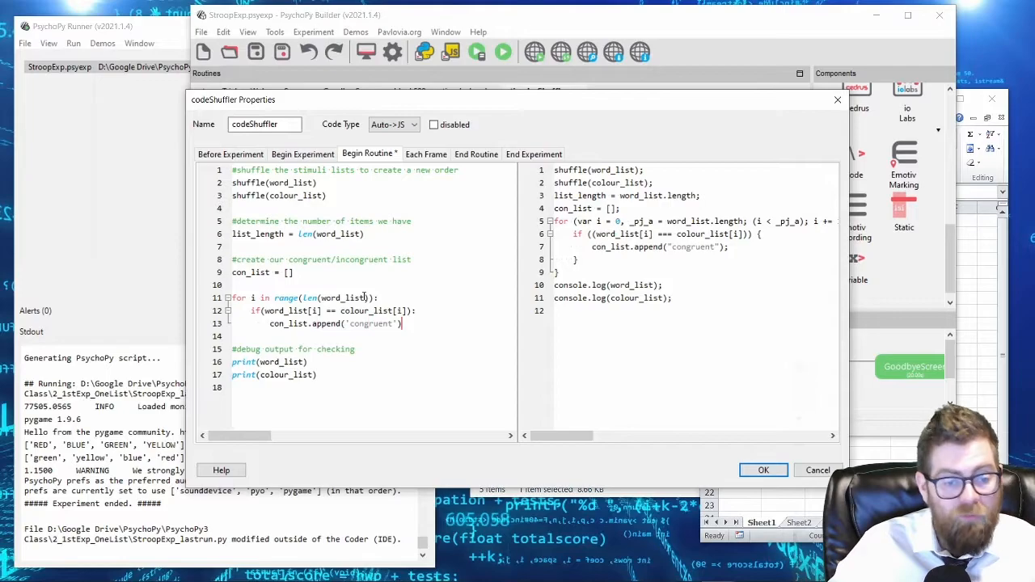
pyautogui.press('Left')
pyautogui.press('Left')
# Step: Add an else: branch aligned with the if that runs con_list.append('incongruent')
pyautogui.press('Return')
pyautogui.press('BackSpace')
pyautogui.write('else:')
pyautogui.press('Return')
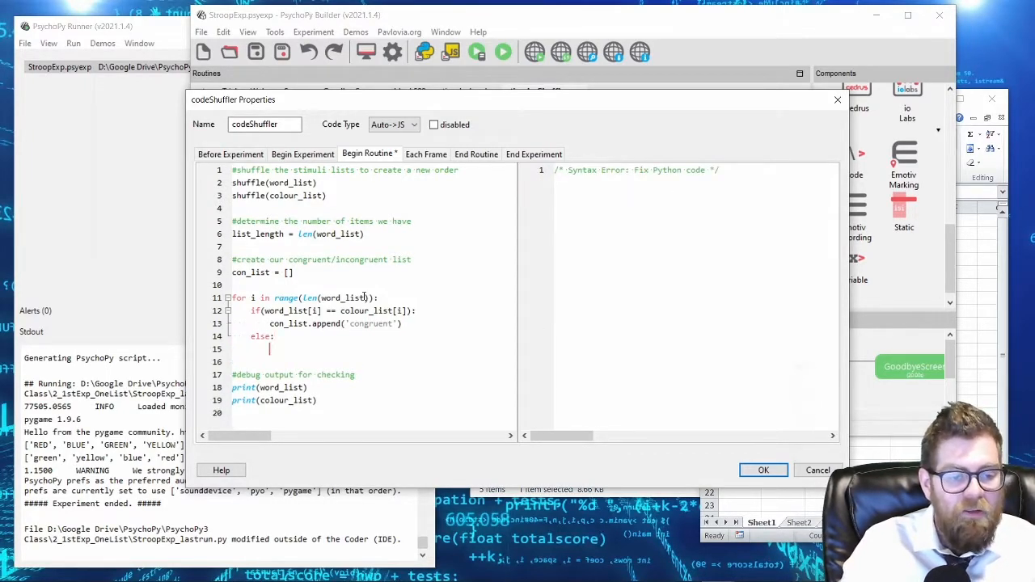
pyautogui.write('con_list.append')
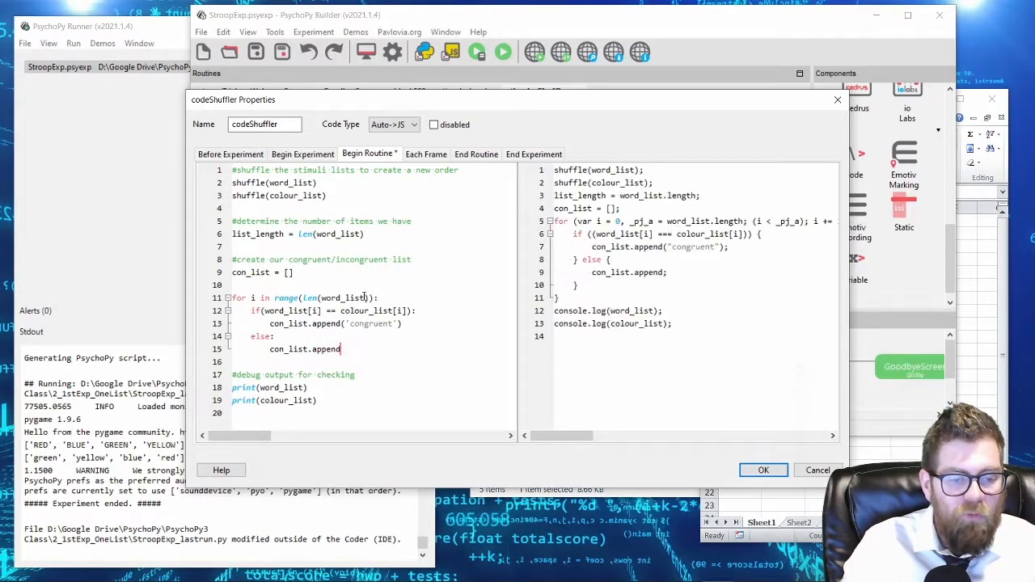
pyautogui.write("('incongruent")
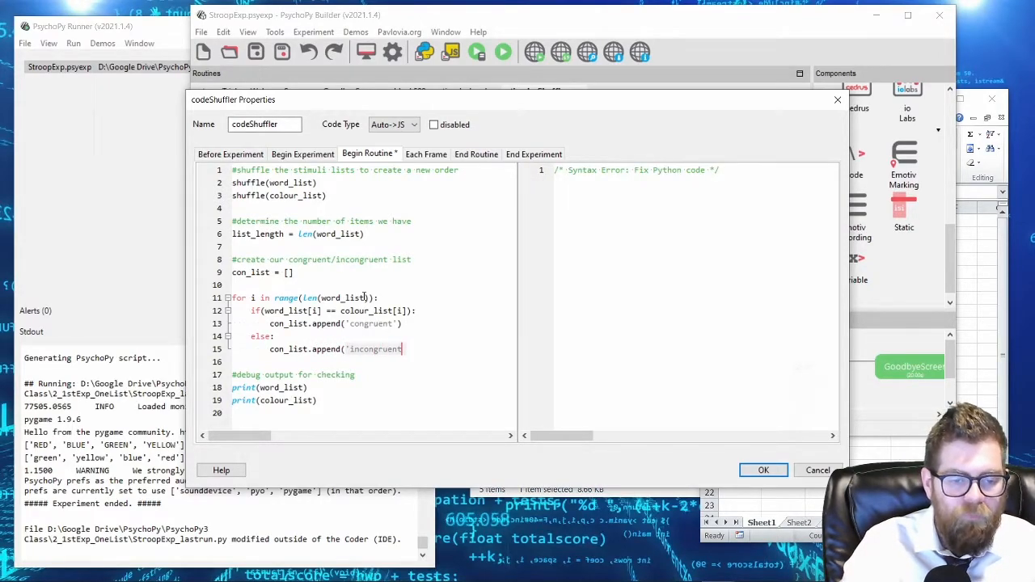
pyautogui.press('Return')
pyautogui.press('BackSpace')
pyautogui.press('BackSpace')
pyautogui.press('BackSpace')
pyautogui.hotkey('shift', 'Home')
pyautogui.press('BackSpace')
pyautogui.press('BackSpace')
pyautogui.write("')")
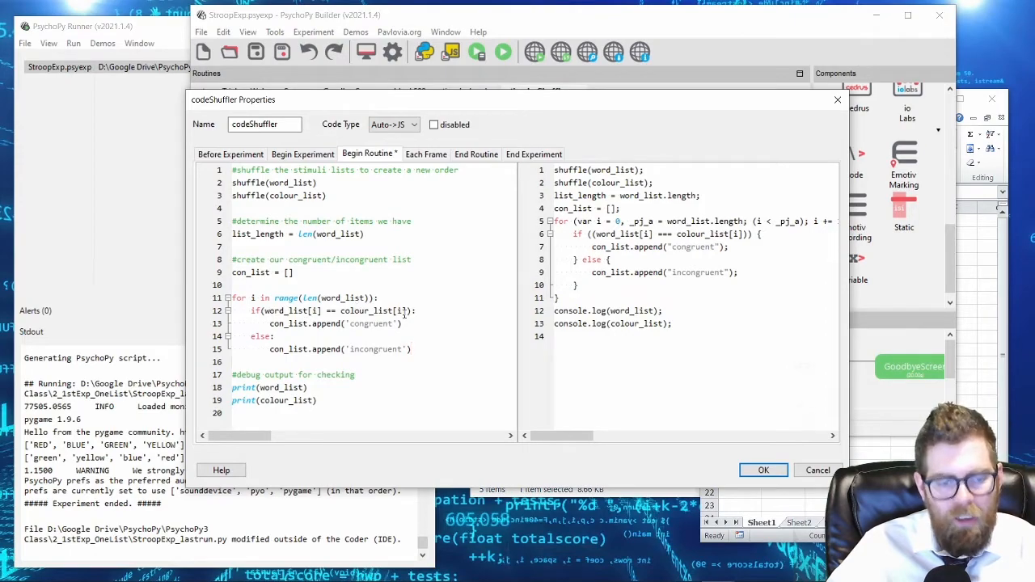
# Step: Above the for loop, add the comment "#loop through the word and colour list and determine which items are congruent/incongruent"
pyautogui.click(323, 287)
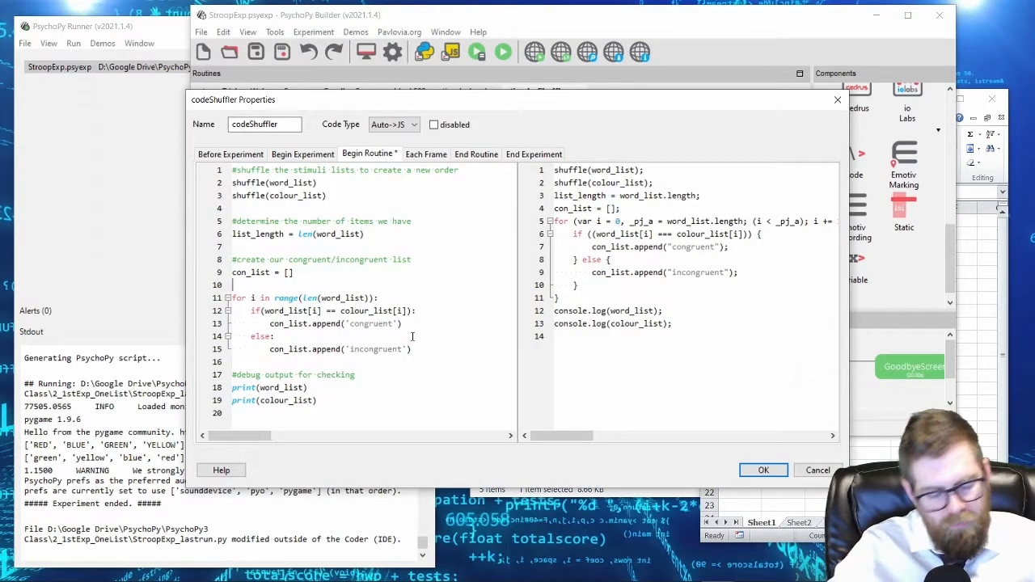
pyautogui.press('Return')
pyautogui.write('#loop through')
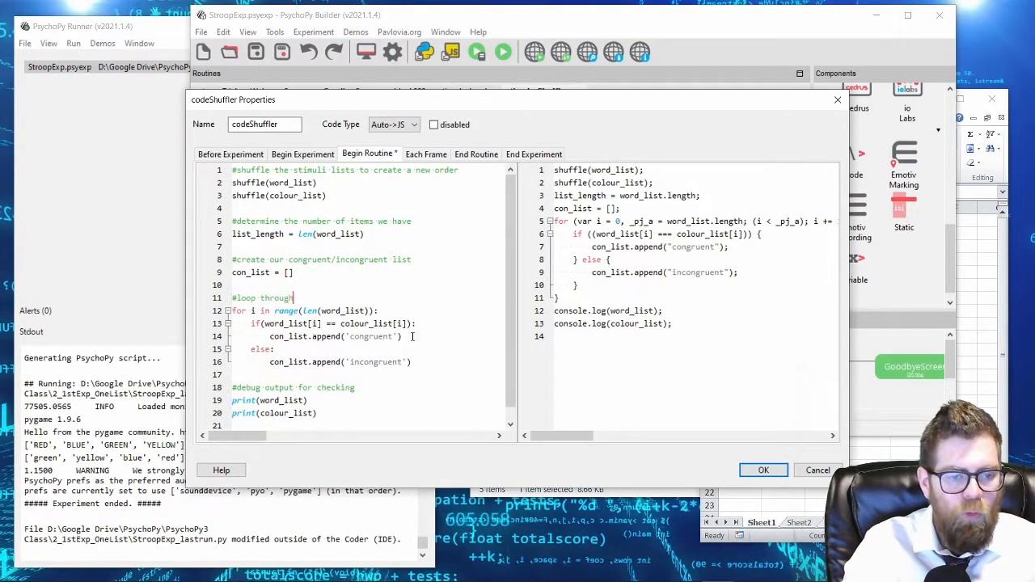
pyautogui.write(' the word and col')
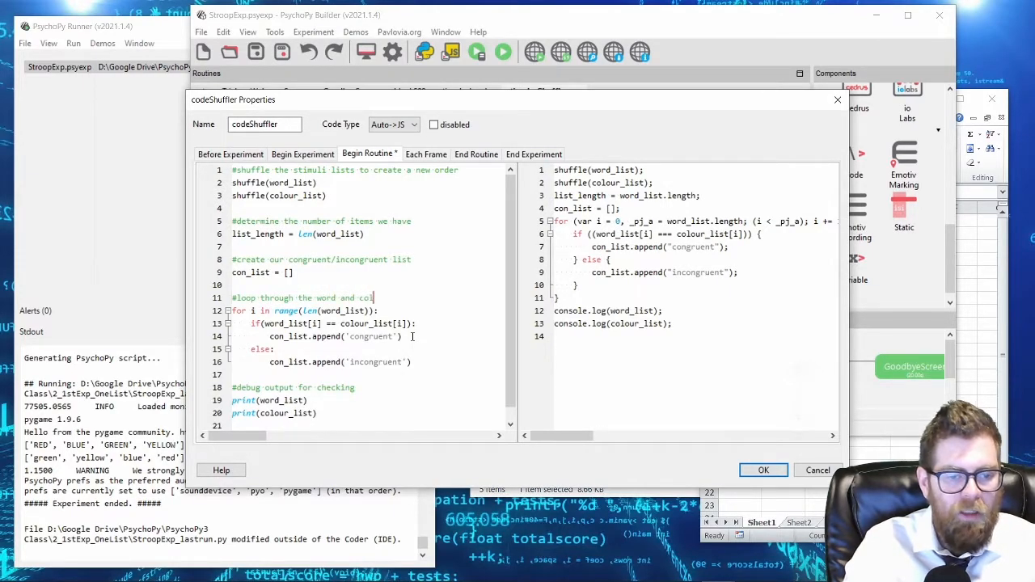
pyautogui.write('our list and de')
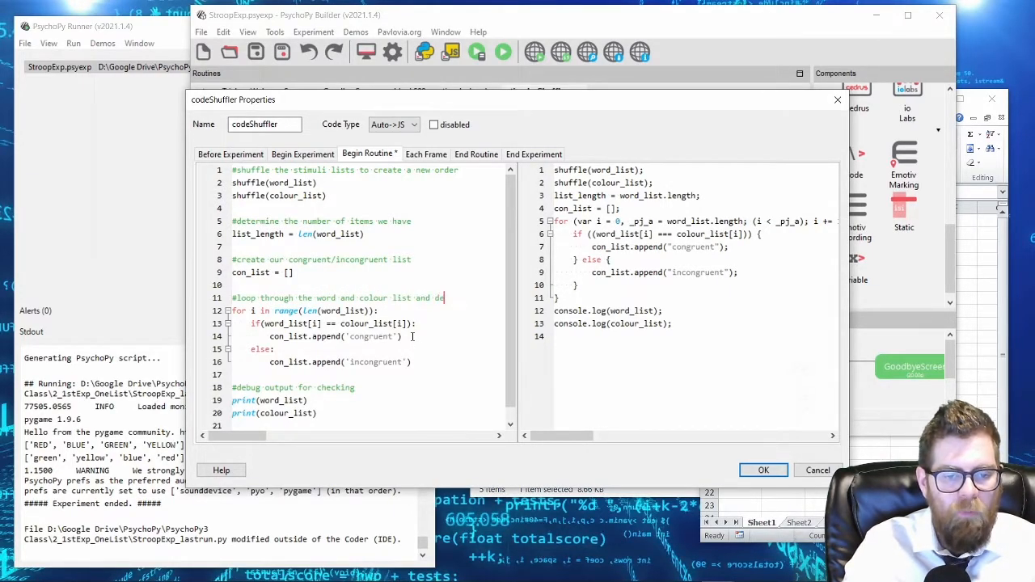
pyautogui.write('ter')
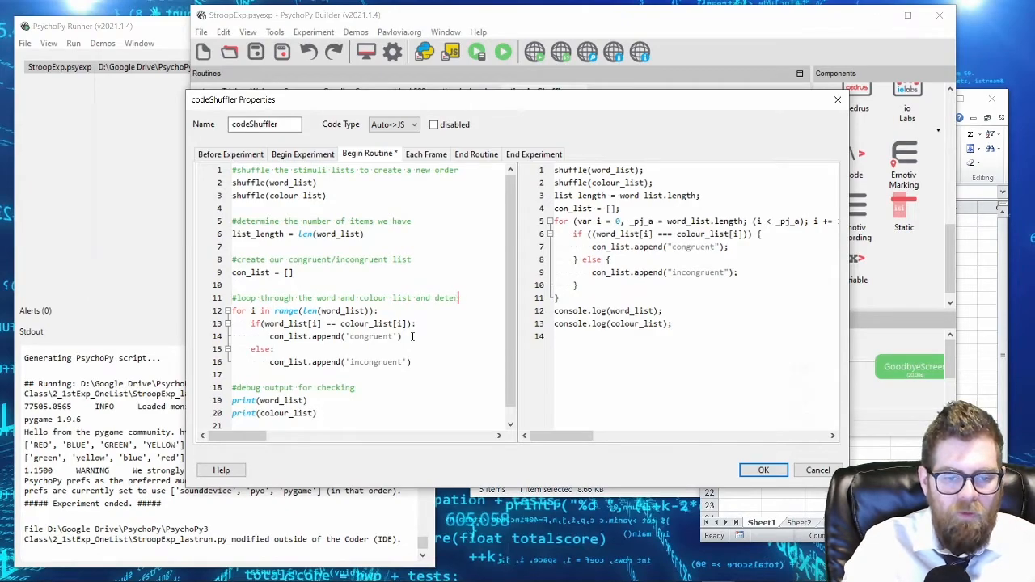
pyautogui.write('mine which items are ')
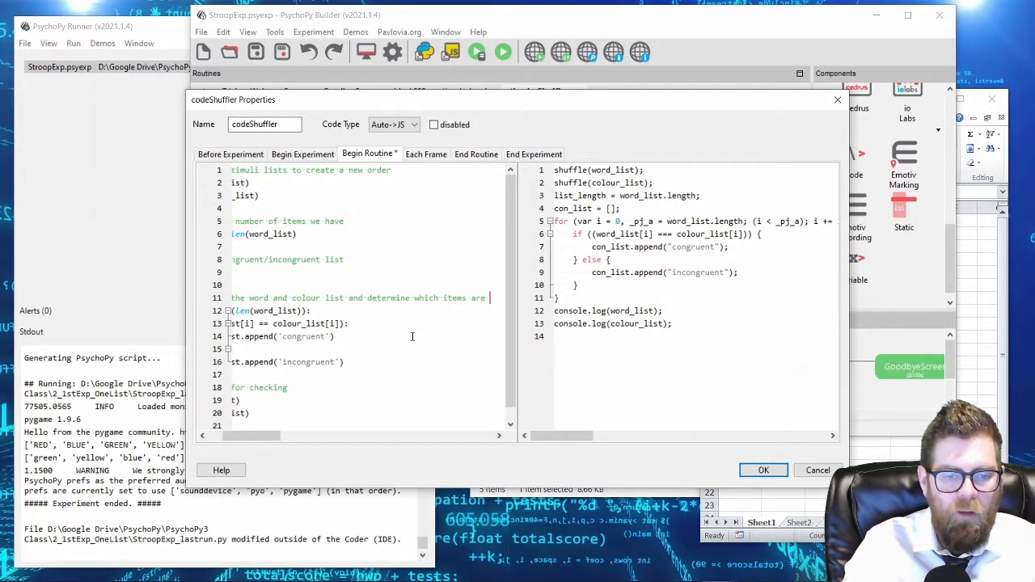
pyautogui.write('congruent/incongruent')
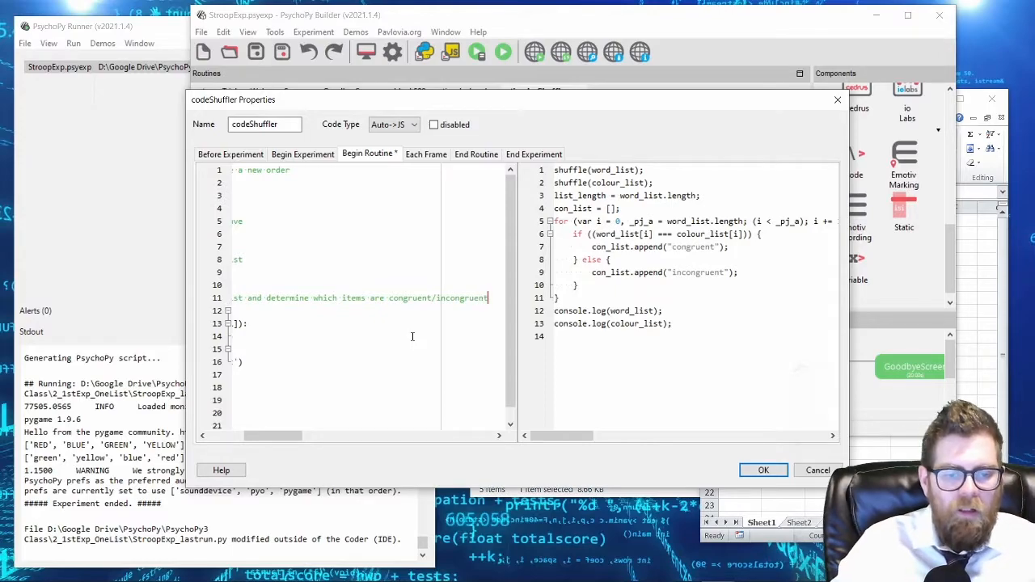
pyautogui.press('Home')
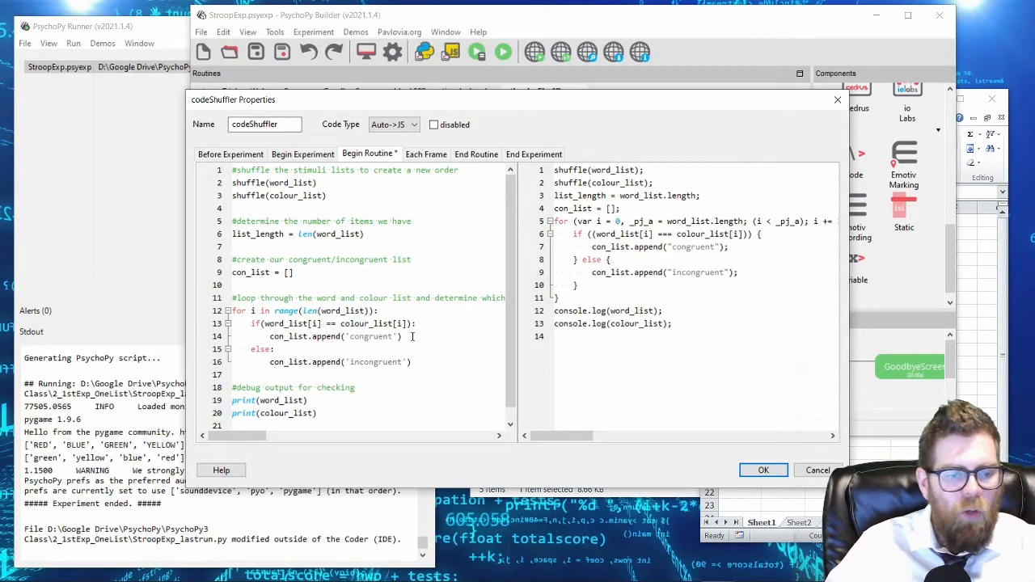
# Step: Switch to the Excel stimulus sheet and compare the letter case of the first word and colour with word_list[i] in the code
pyautogui.hotkey('alt', 'Tab')
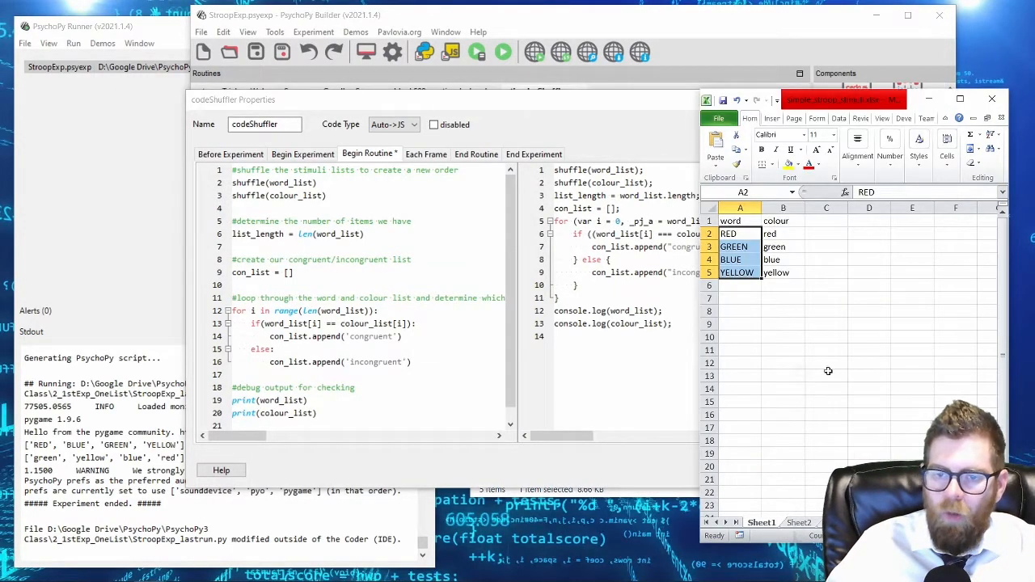
pyautogui.click(736, 235)
pyautogui.click(777, 234)
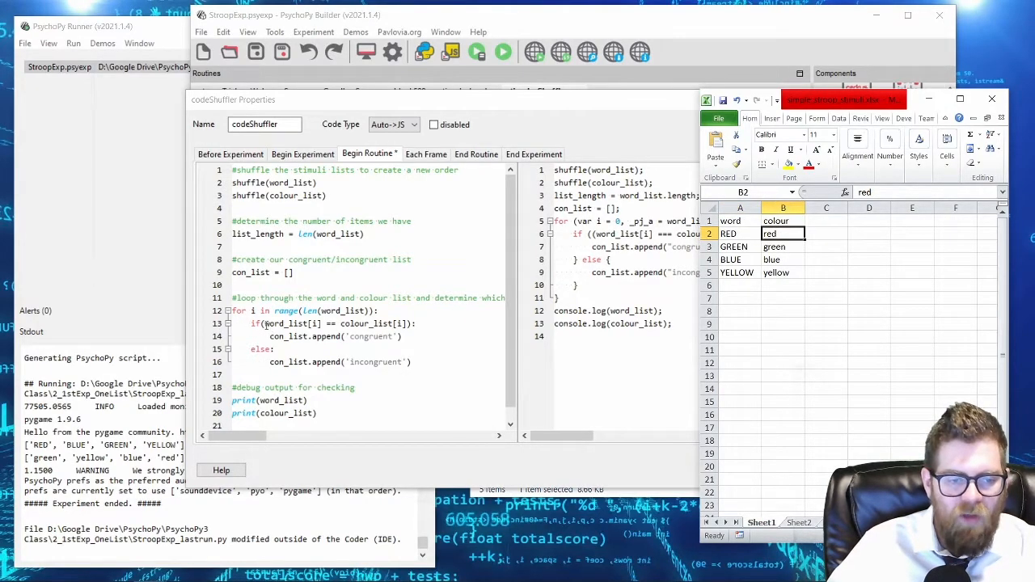
pyautogui.click(265, 323)
pyautogui.moveTo(264, 323); pyautogui.dragTo(323, 323)
pyautogui.hotkey('alt', 'Tab')
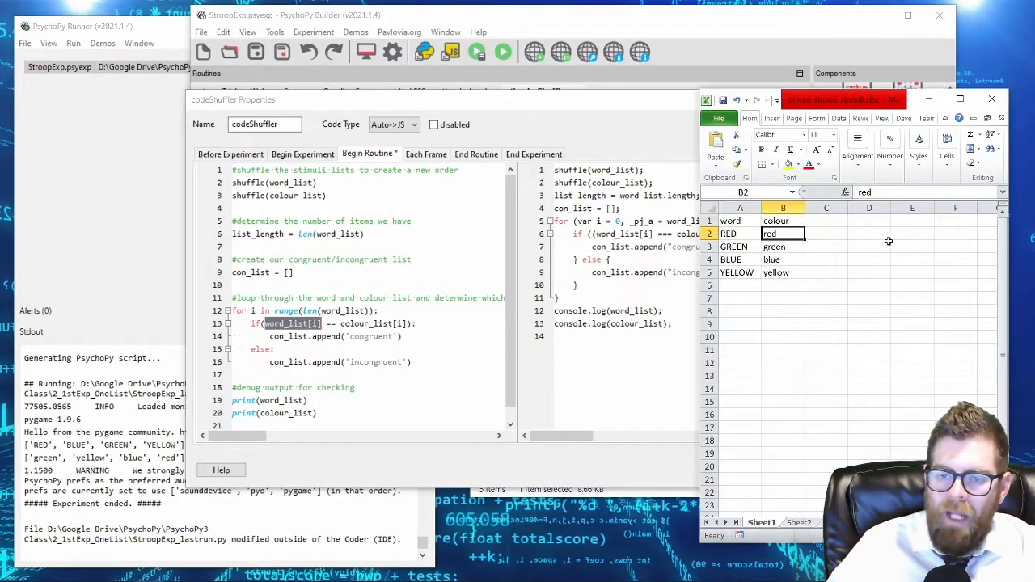
pyautogui.moveTo(737, 236); pyautogui.dragTo(774, 234)
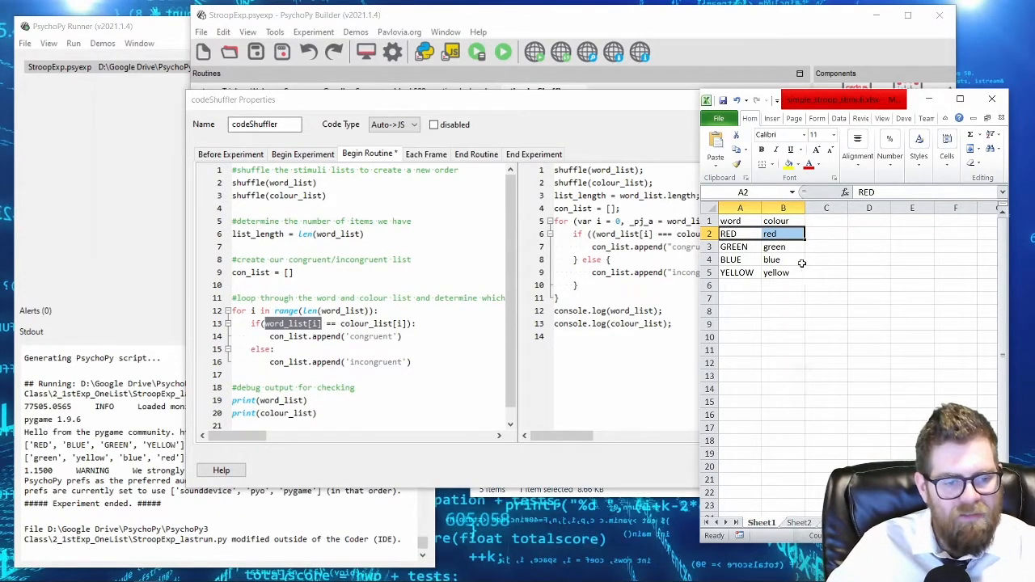
pyautogui.click(340, 323)
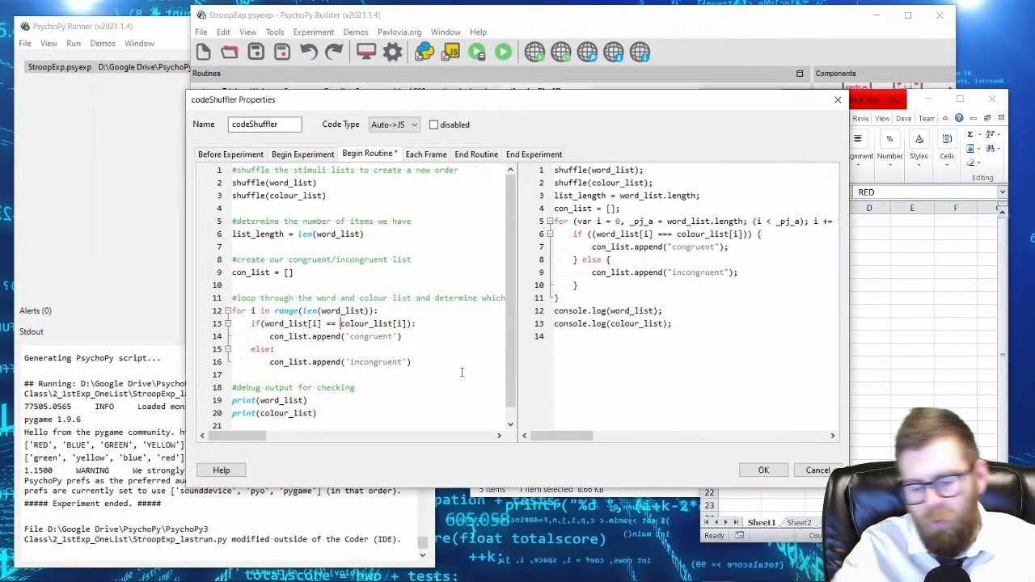
pyautogui.write('upper(')
pyautogui.press('End')
pyautogui.press('Left')
pyautogui.press('Left')
pyautogui.press('Left')
pyautogui.press('Left')
pyautogui.press('Left')
pyautogui.hotkey('ctrl', 'Left')
pyautogui.press('Left')
pyautogui.hotkey('ctrl', 'shift', 'Left')
pyautogui.press('BackSpace')
# Step: Append .upper() to colour_list[i] in the codeShuffler if condition
pyautogui.hotkey('ctrl', 'Right')
pyautogui.hotkey('ctrl', 'Right')
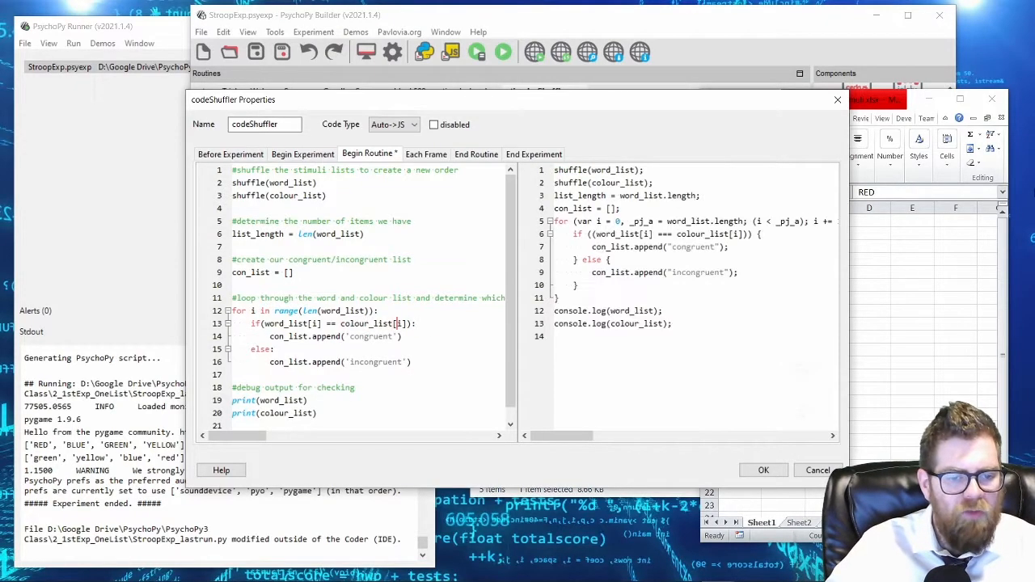
pyautogui.write('.upper()')
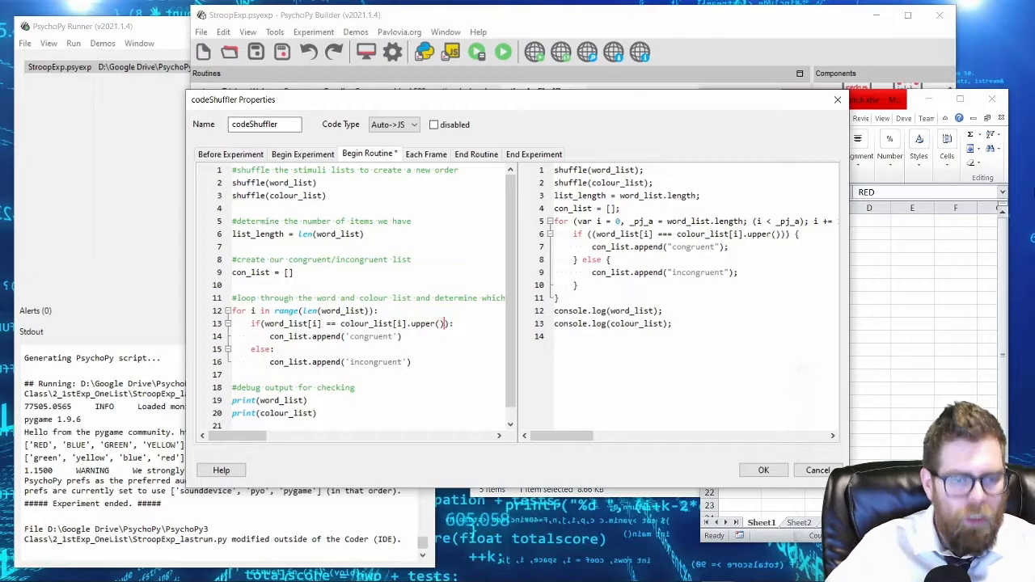
# Step: Copy .upper() from colour_list[i] and paste it after word_list[i] in the same condition
pyautogui.hotkey('shift', 'Left')
pyautogui.hotkey('shift', 'Left')
pyautogui.hotkey('shift', 'Left')
pyautogui.hotkey('shift', 'Left')
pyautogui.hotkey('shift', 'Left')
pyautogui.hotkey('shift', 'Left')
pyautogui.hotkey('shift', 'Left')
pyautogui.hotkey('shift', 'Left')
pyautogui.hotkey('ctrl', 'c')
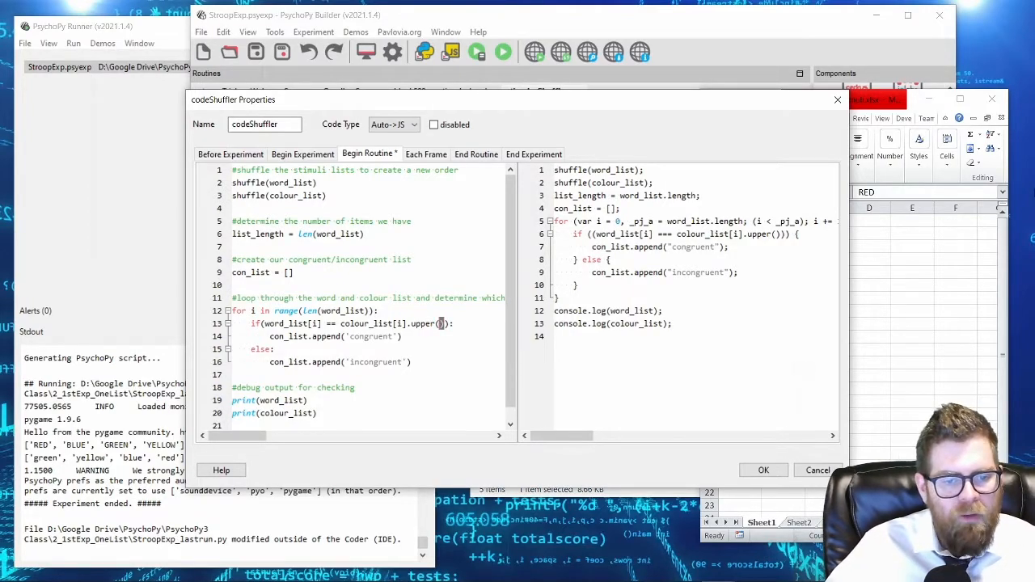
pyautogui.press('Left')
pyautogui.press('Left')
pyautogui.press('Left')
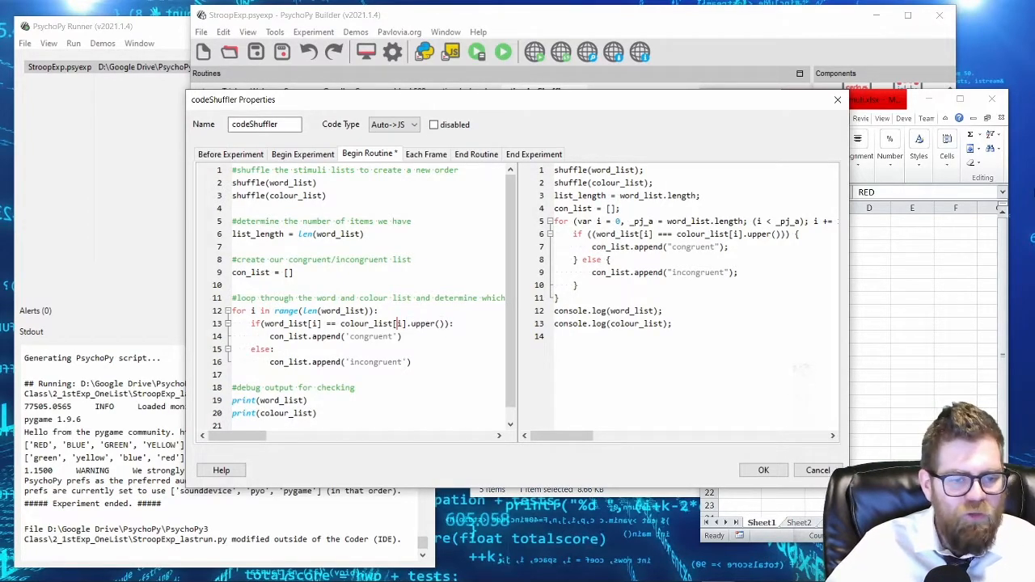
pyautogui.press('Left')
pyautogui.hotkey('ctrl', 'v')
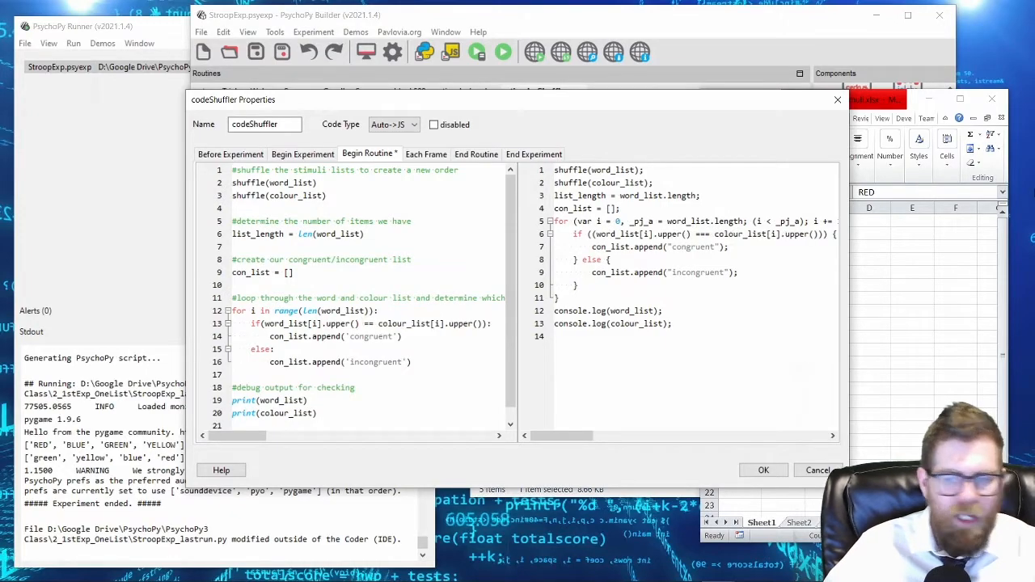
# Step: In the Excel stimulus sheet, enter the example pair Blue and blue in row 6, and clear both cells again
pyautogui.click(931, 267)
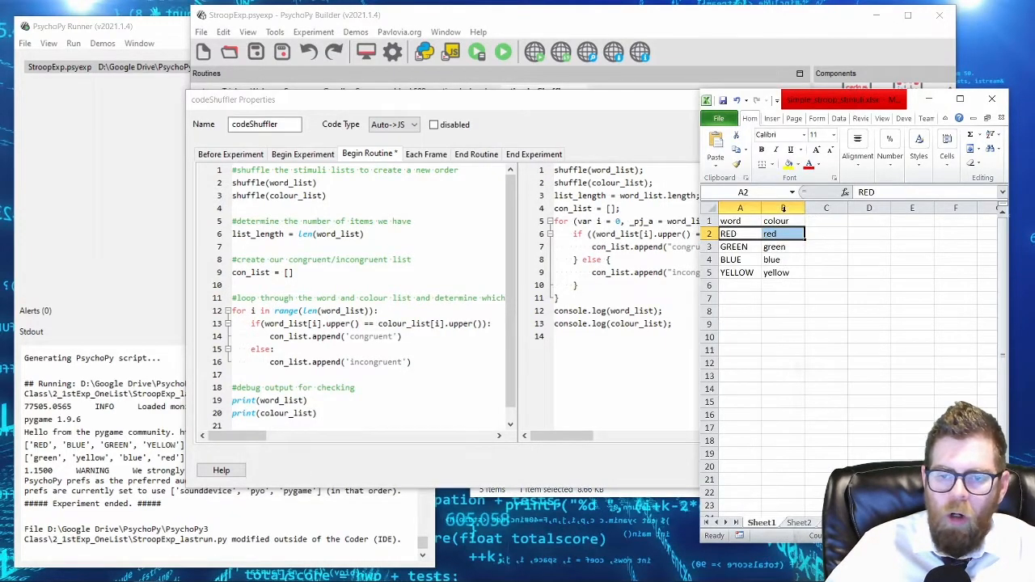
pyautogui.click(734, 232)
pyautogui.moveTo(733, 232); pyautogui.dragTo(743, 267)
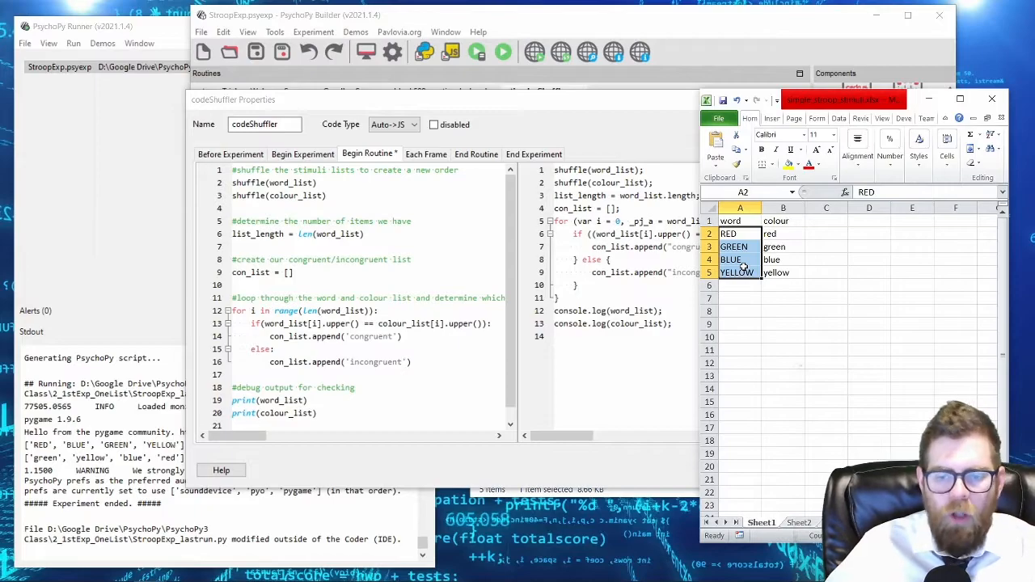
pyautogui.press('Down')
pyautogui.press('Down')
pyautogui.press('Down')
pyautogui.press('Down')
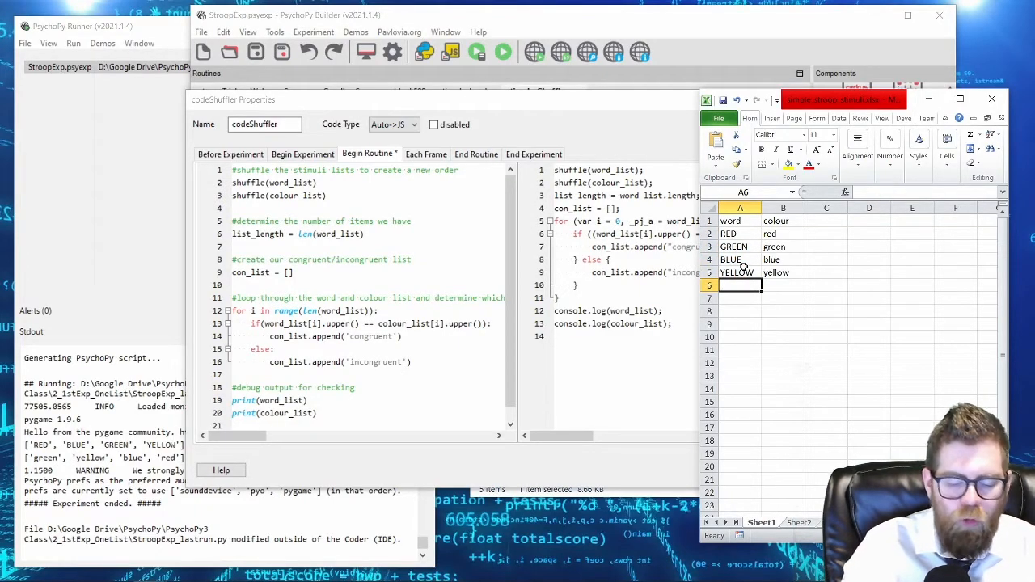
pyautogui.write('Blue')
pyautogui.press('Tab')
pyautogui.write('blue')
pyautogui.press('Return')
pyautogui.press('Left')
pyautogui.press('Up')
pyautogui.hotkey('shift', 'Right')
pyautogui.hotkey('shift', 'Left')
pyautogui.hotkey('shift', 'Right')
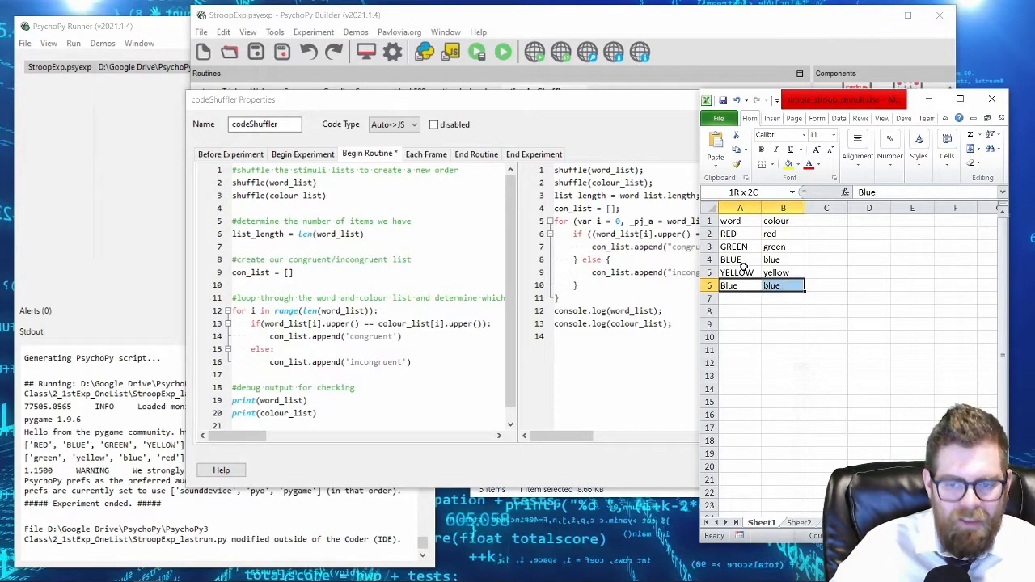
pyautogui.press('Delete')
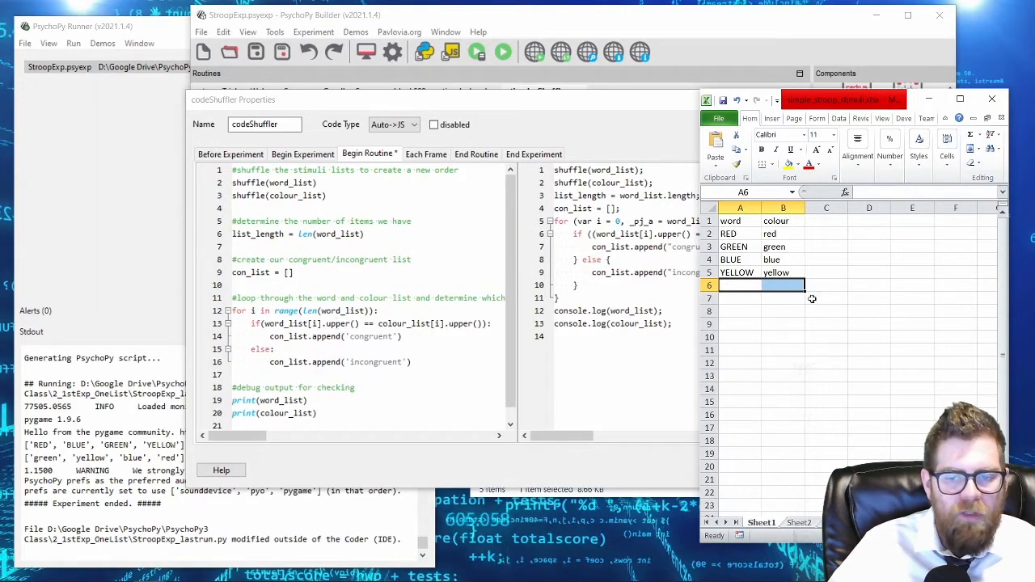
# Step: Add print(con_list) below the other debug prints in the codeShuffler Begin Routine code and save the component
pyautogui.click(767, 273)
pyautogui.click(284, 324)
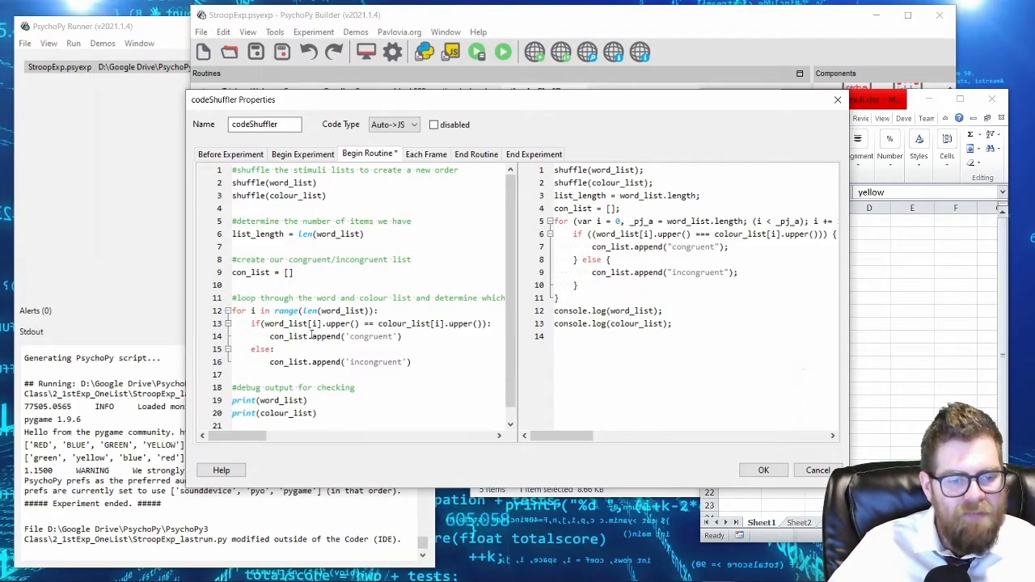
pyautogui.scroll(-1, 299, 339)
pyautogui.click(355, 402)
pyautogui.press('Return')
pyautogui.write('print(')
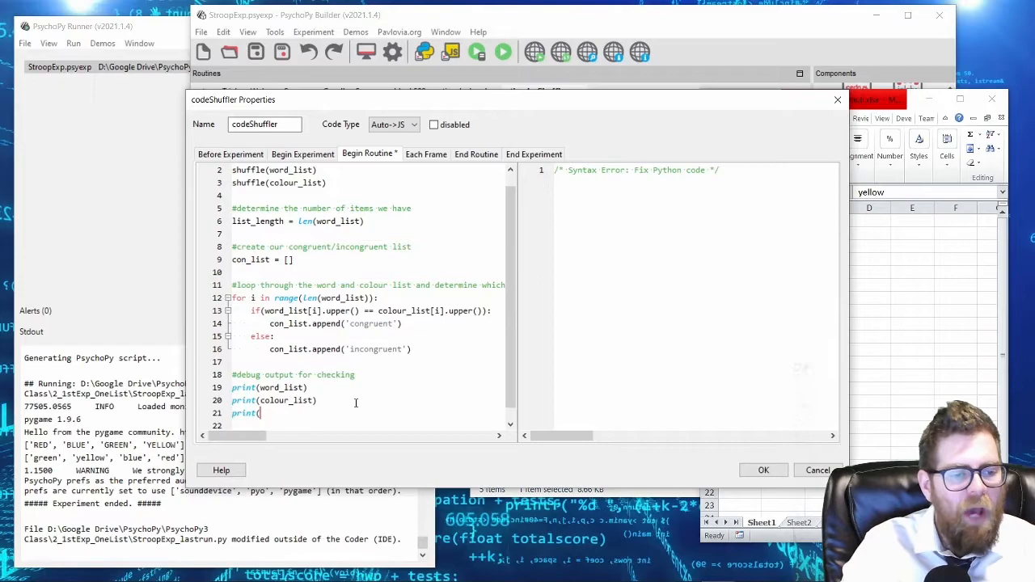
pyautogui.write('con_list')
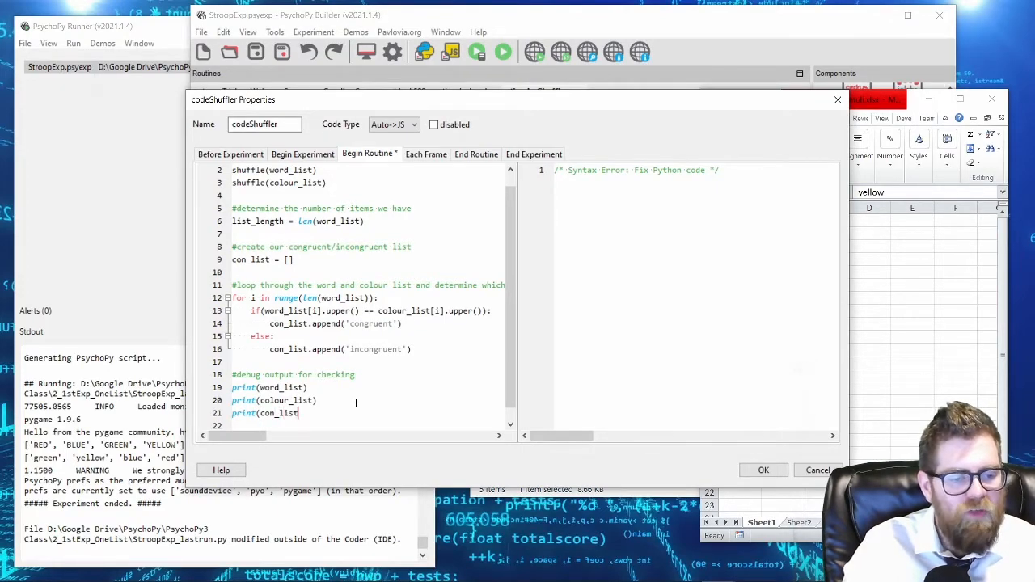
pyautogui.write(')')
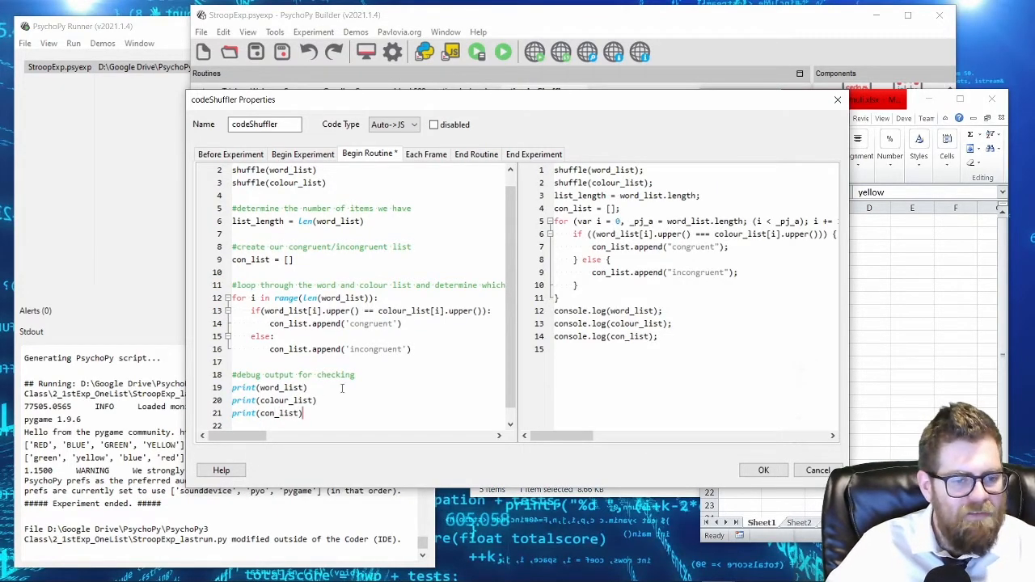
pyautogui.click(763, 471)
# Step: Run the Stroop experiment twice to check the printed word, colour and congruency lists, quitting each run at the welcome screen
pyautogui.click(507, 55)
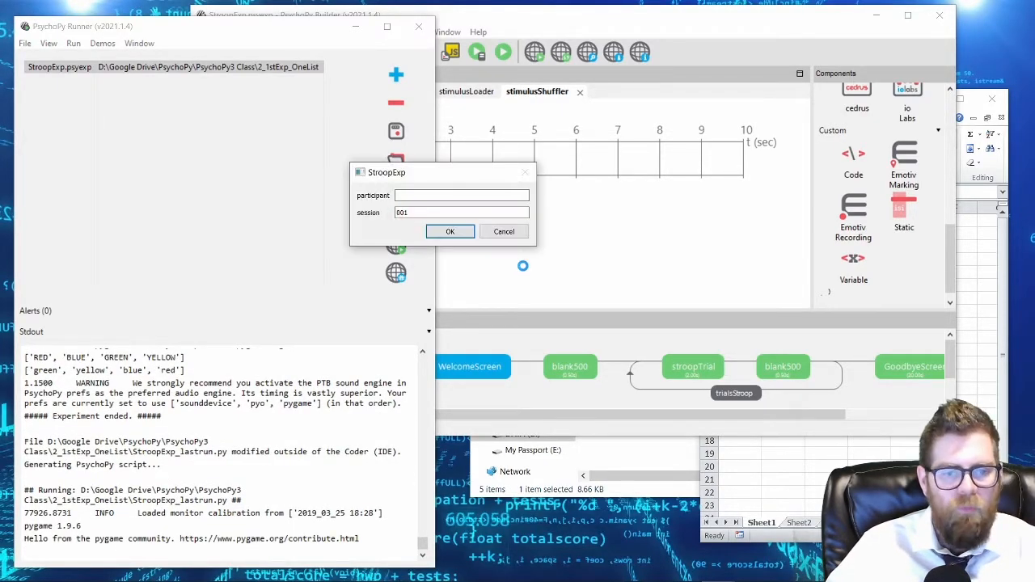
pyautogui.press('Return')
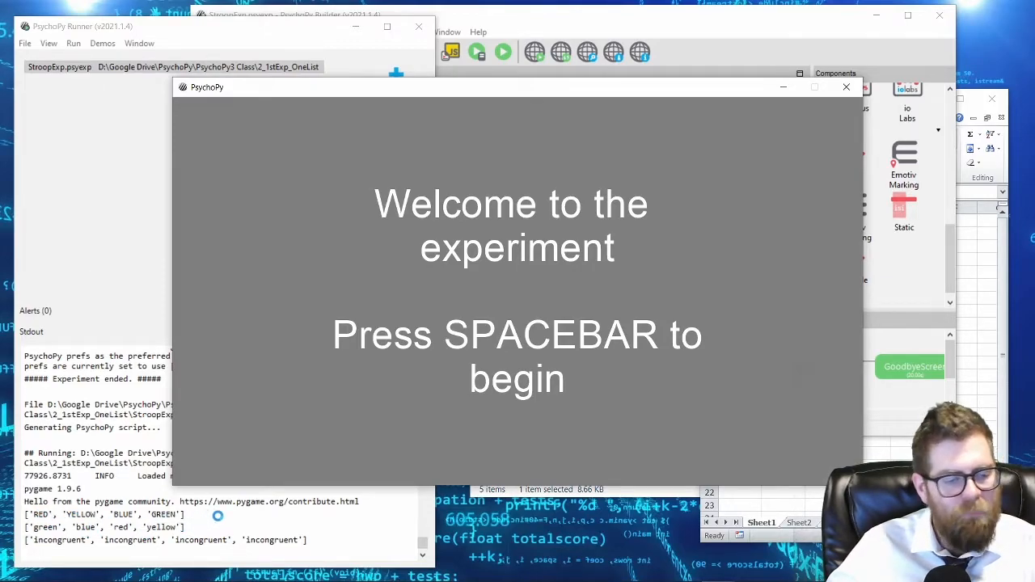
pyautogui.press('Escape')
pyautogui.click(503, 52)
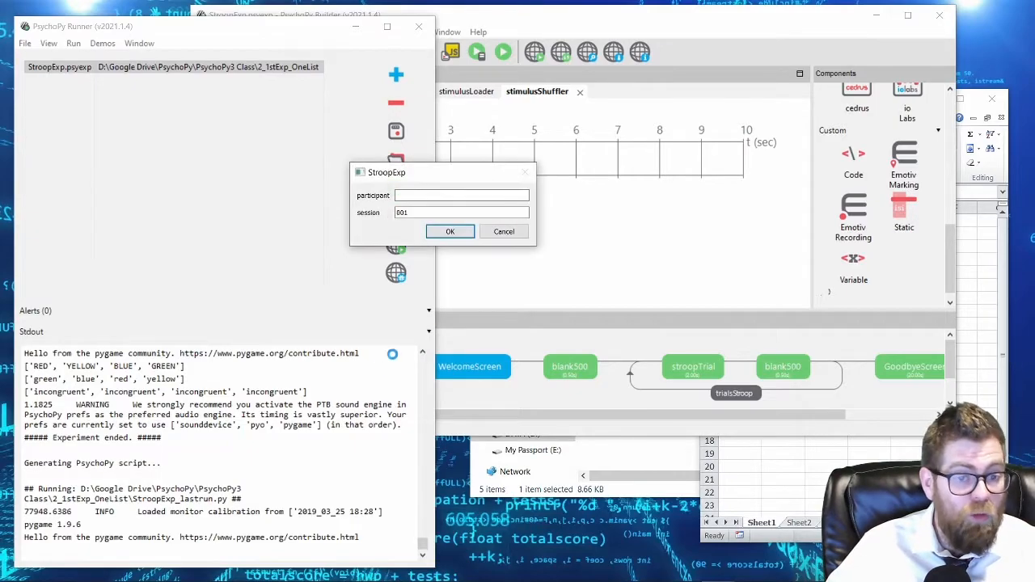
pyautogui.click(451, 231)
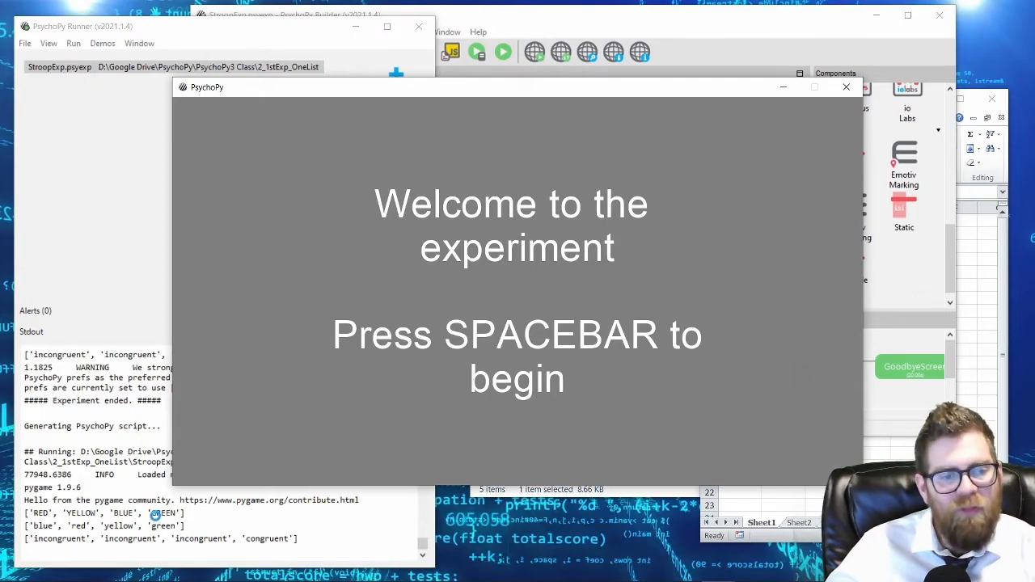
pyautogui.press('Escape')
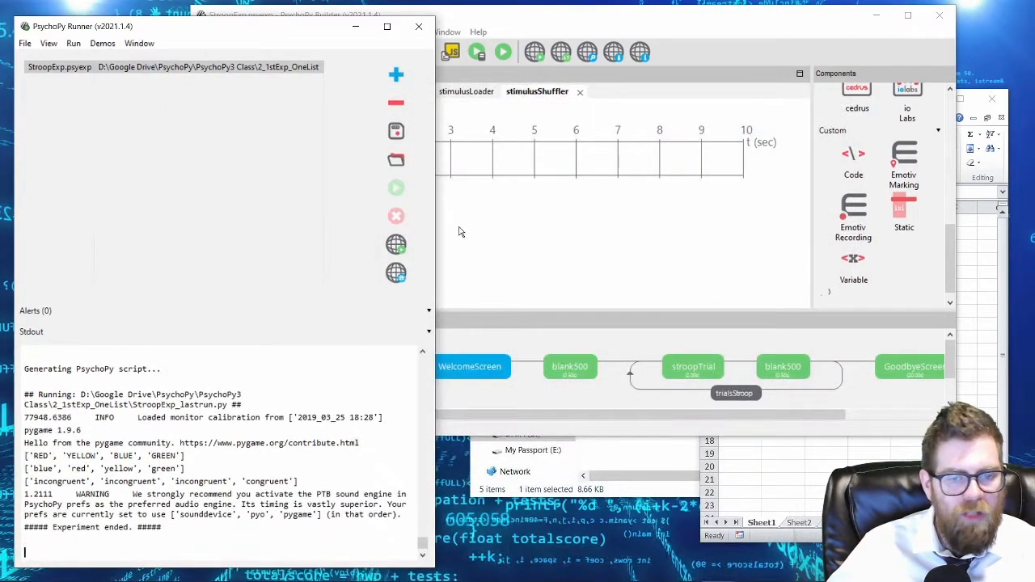
# Step: Open the Begin Routine code of codeLoader in the stimulusLoader routine and compare it with the word and colour columns in the Excel sheet
pyautogui.click(477, 267)
pyautogui.moveTo(469, 413); pyautogui.dragTo(507, 419)
pyautogui.moveTo(508, 421); pyautogui.dragTo(386, 423)
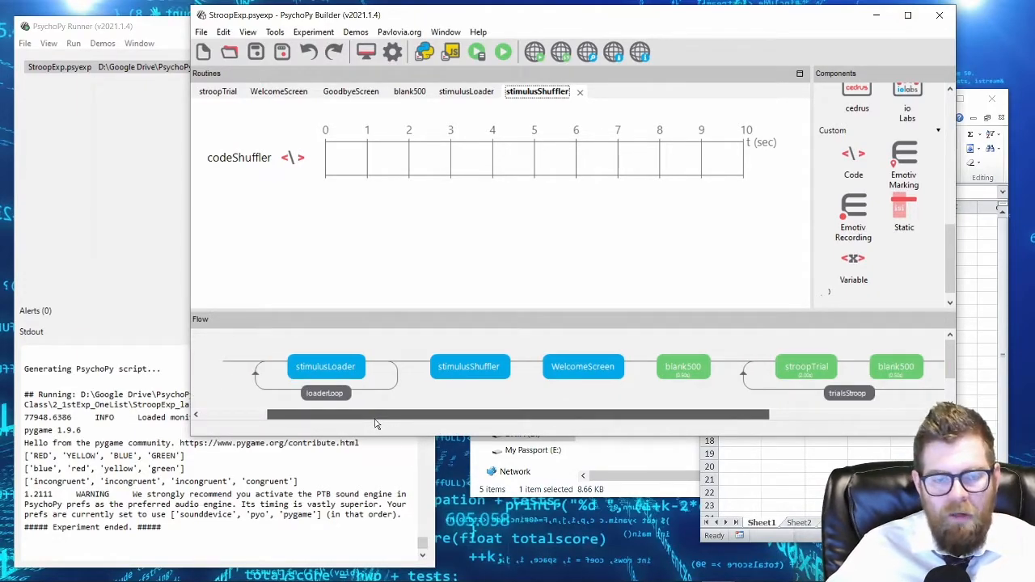
pyautogui.click(338, 364)
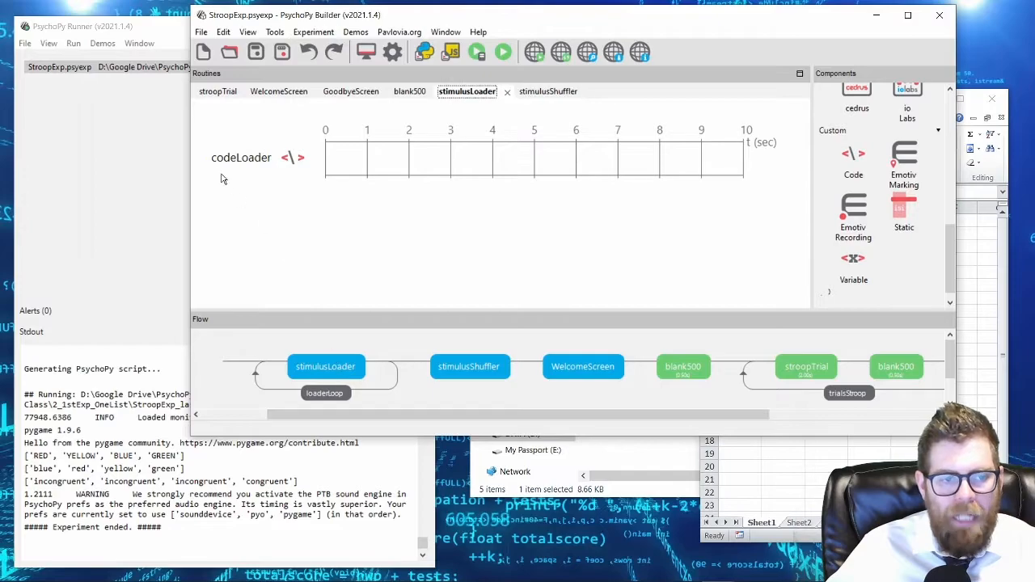
pyautogui.click(237, 162)
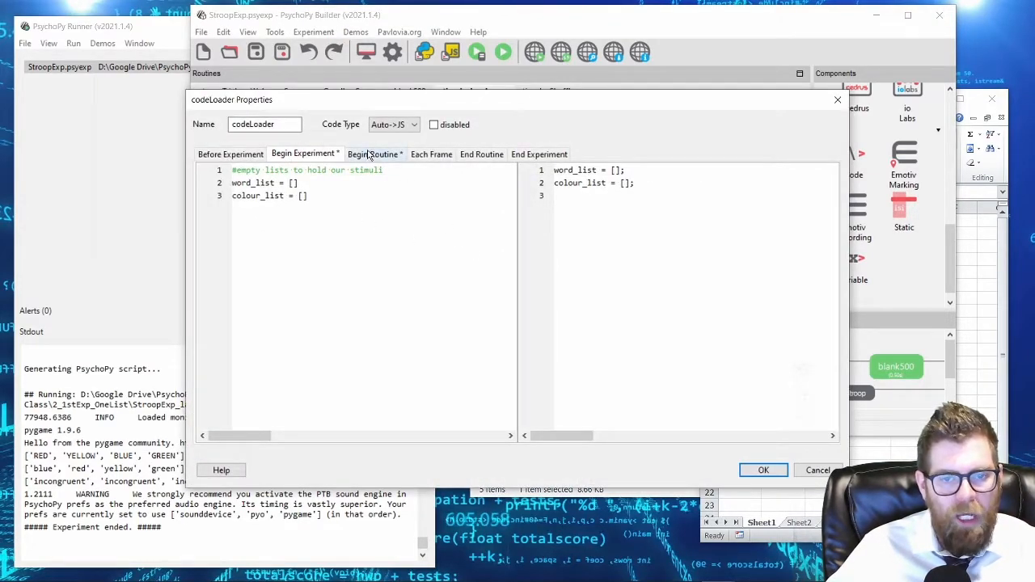
pyautogui.moveTo(441, 102); pyautogui.dragTo(368, 112)
pyautogui.click(297, 164)
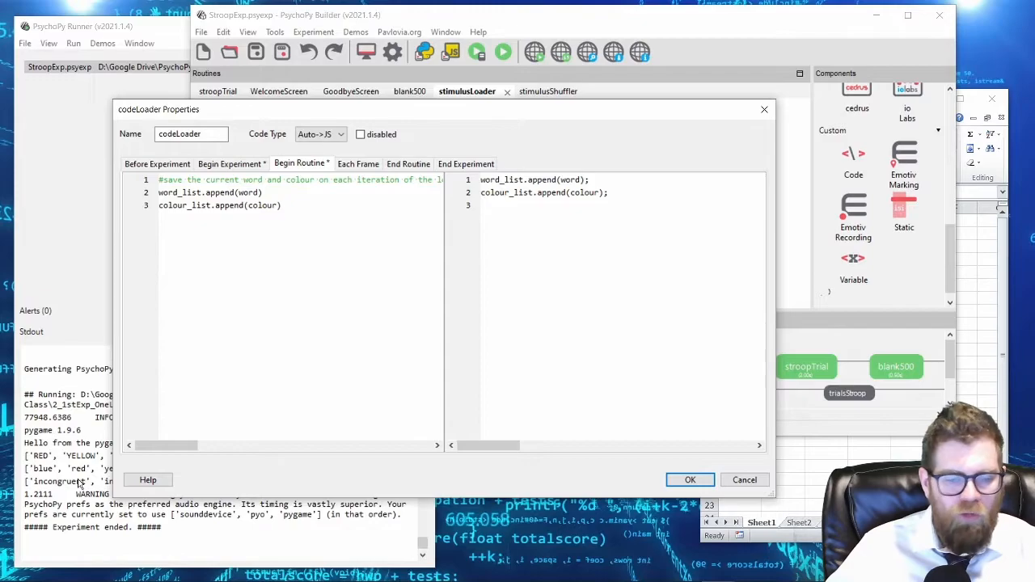
pyautogui.click(791, 479)
pyautogui.moveTo(727, 235); pyautogui.dragTo(734, 272)
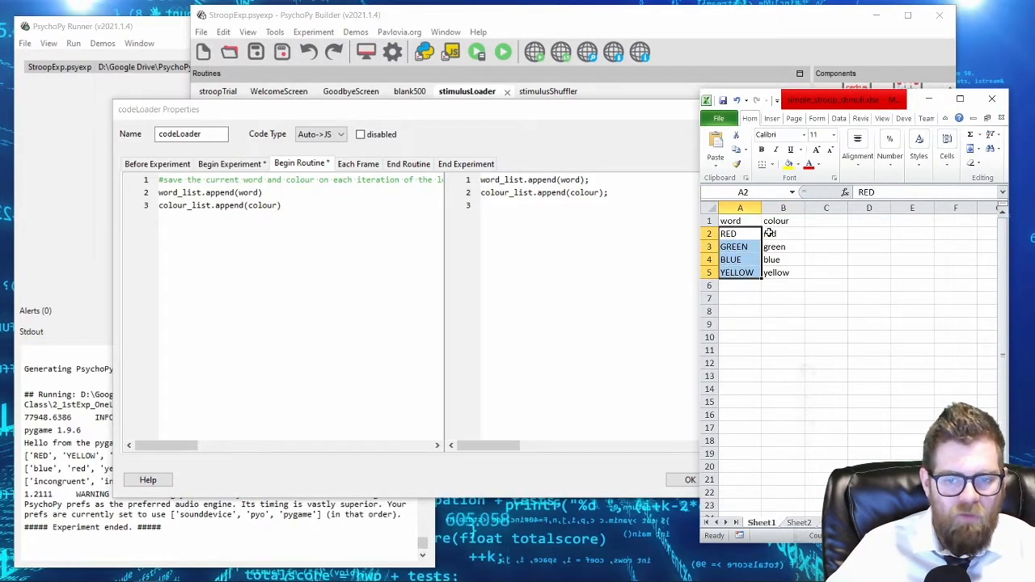
pyautogui.moveTo(769, 233); pyautogui.dragTo(774, 273)
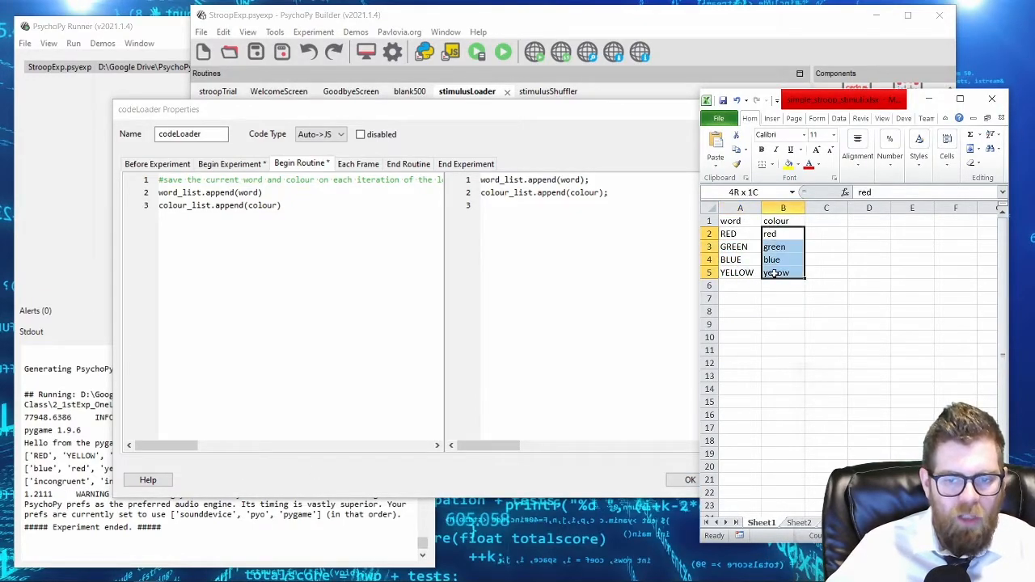
pyautogui.click(731, 234)
# Step: Duplicate word_list.append(word) in the codeLoader Begin Routine code so that the line occurs five times
pyautogui.click(272, 191)
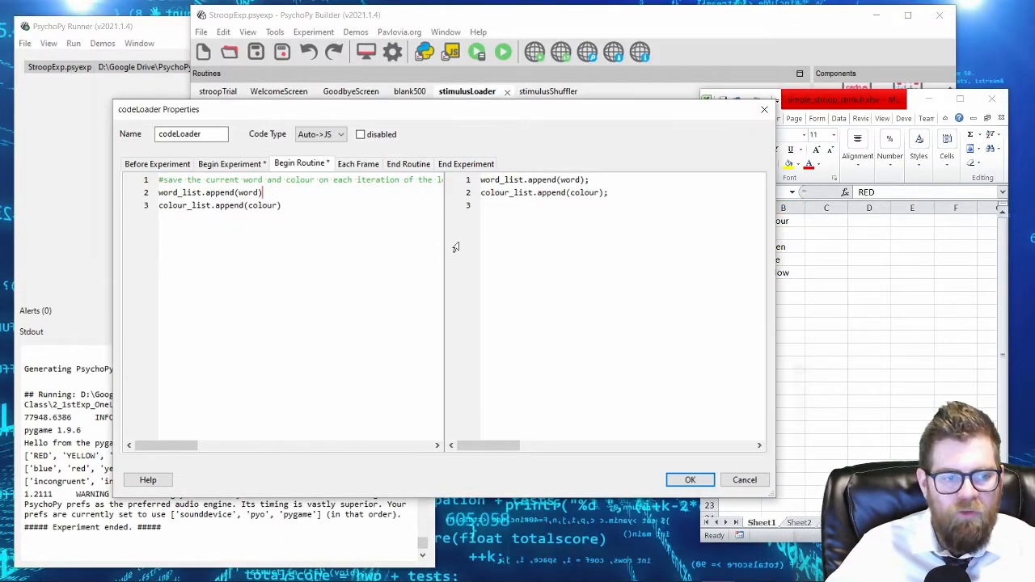
pyautogui.hotkey('shift', 'Home')
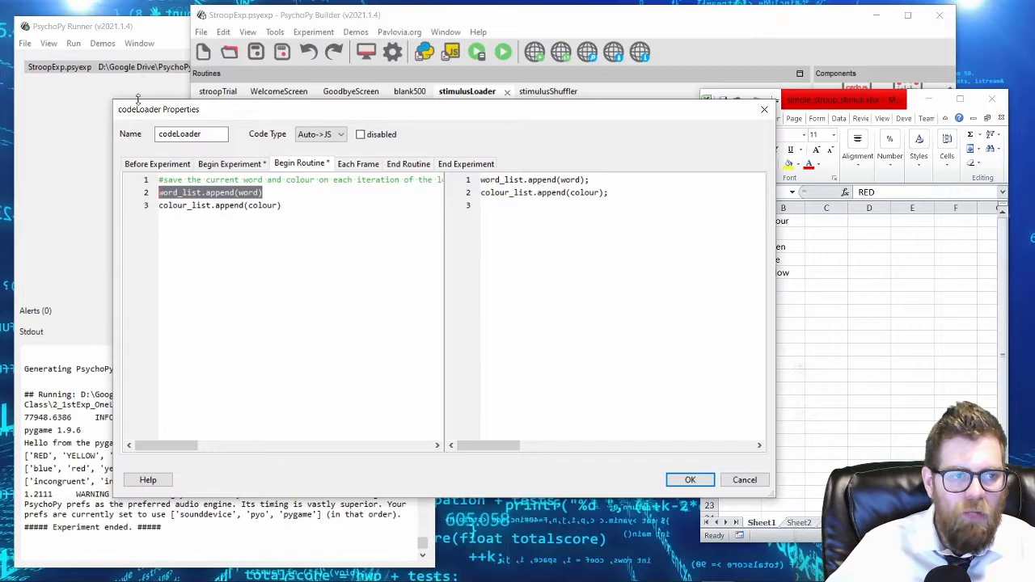
pyautogui.moveTo(143, 111); pyautogui.dragTo(506, 147)
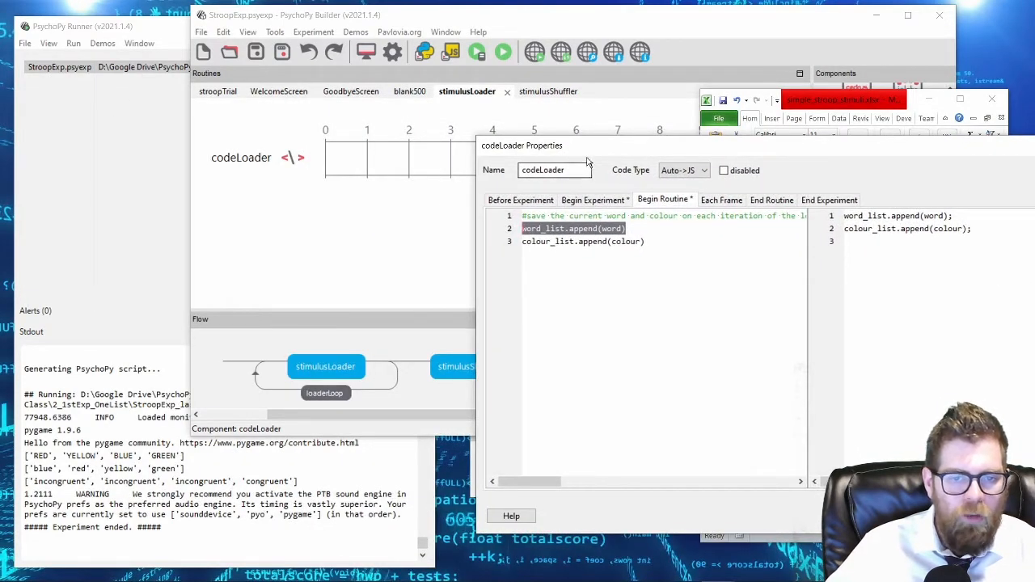
pyautogui.moveTo(606, 145); pyautogui.dragTo(232, 113)
pyautogui.hotkey('ctrl', 'c')
pyautogui.hotkey('ctrl', 'v')
pyautogui.press('Return')
pyautogui.hotkey('ctrl', 'v')
pyautogui.press('Return')
pyautogui.hotkey('ctrl', 'v')
pyautogui.press('Return')
pyautogui.hotkey('ctrl', 'v')
pyautogui.press('Return')
pyautogui.hotkey('ctrl', 'v')
pyautogui.press('Return')
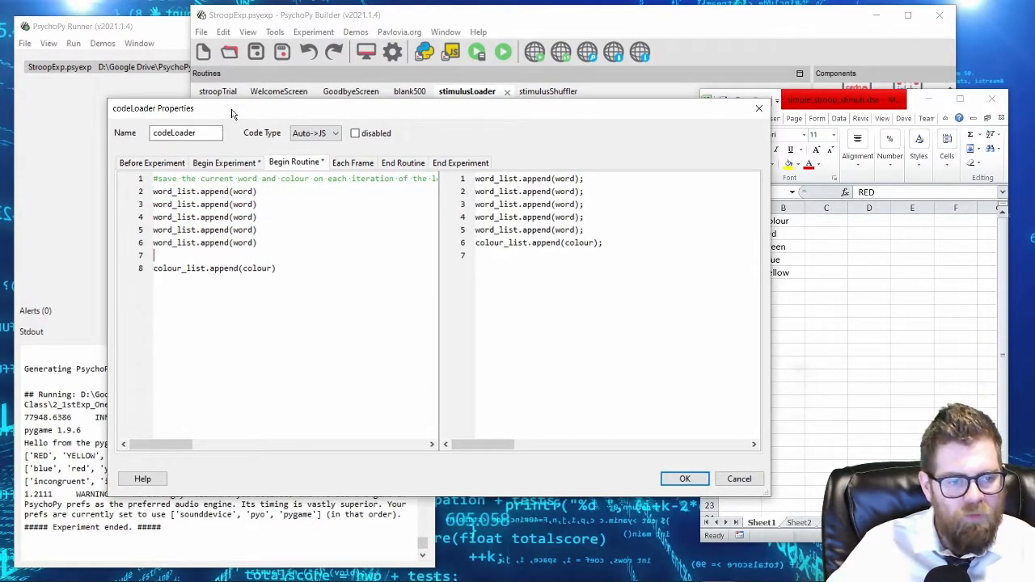
# Step: Duplicate colour_list.append(colour) below the word lines so that it also occurs five times
pyautogui.hotkey('shift', 'End')
pyautogui.hotkey('ctrl', 'c')
pyautogui.press('End')
pyautogui.press('Return')
pyautogui.hotkey('ctrl', 'v')
pyautogui.press('Return')
pyautogui.hotkey('ctrl', 'v')
pyautogui.press('Return')
pyautogui.hotkey('ctrl', 'v')
pyautogui.press('Return')
pyautogui.hotkey('ctrl', 'v')
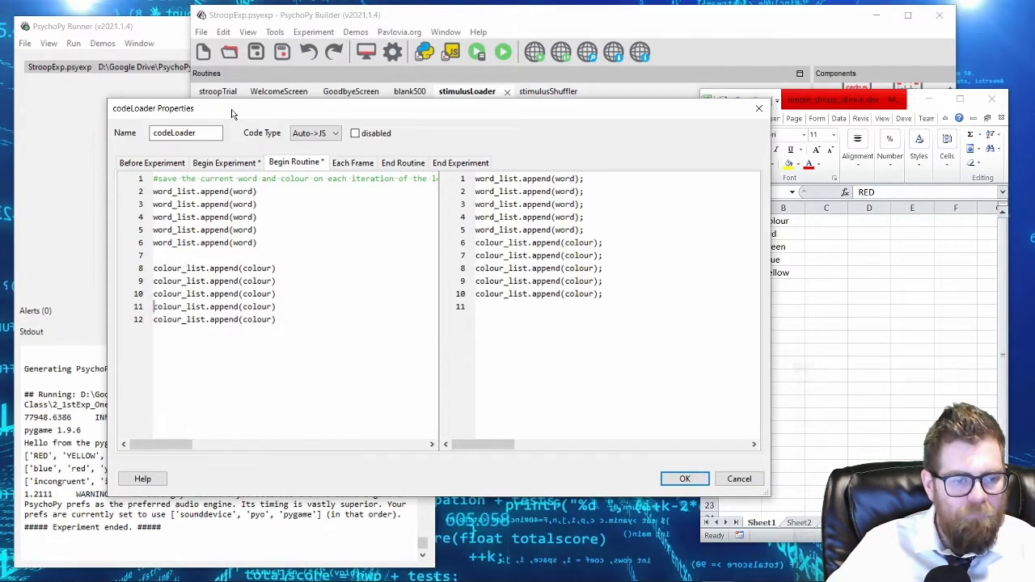
# Step: Insert the loop header for i in range(5): above the append lines in the codeLoader Begin Routine code
pyautogui.press('End')
pyautogui.press('Return')
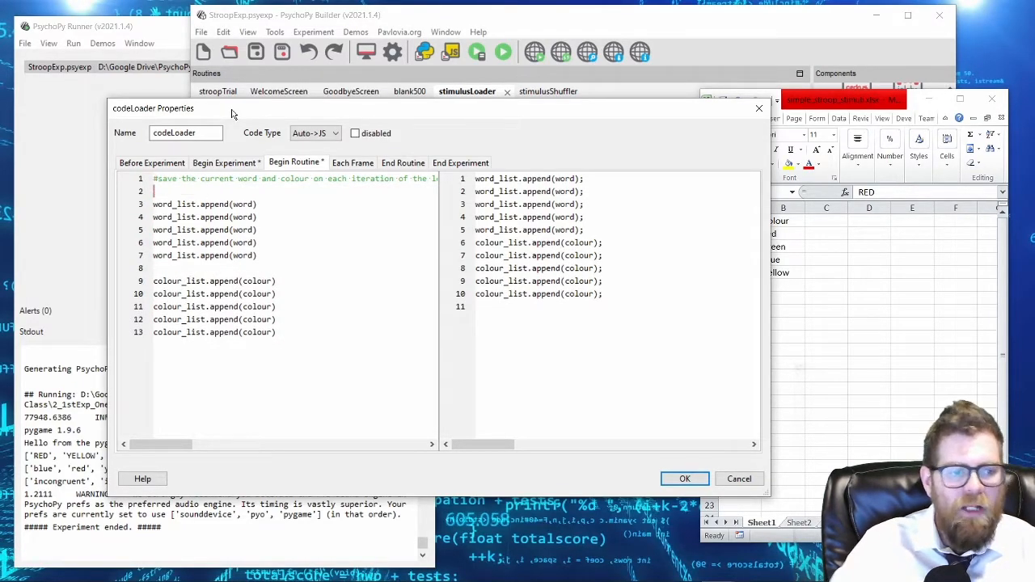
pyautogui.write('for ')
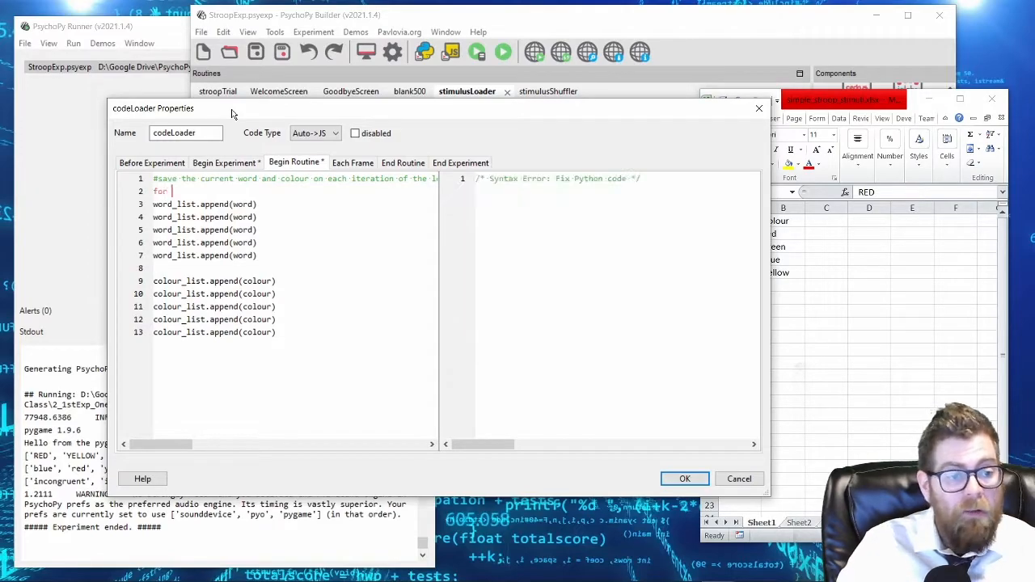
pyautogui.write('i in range(5):')
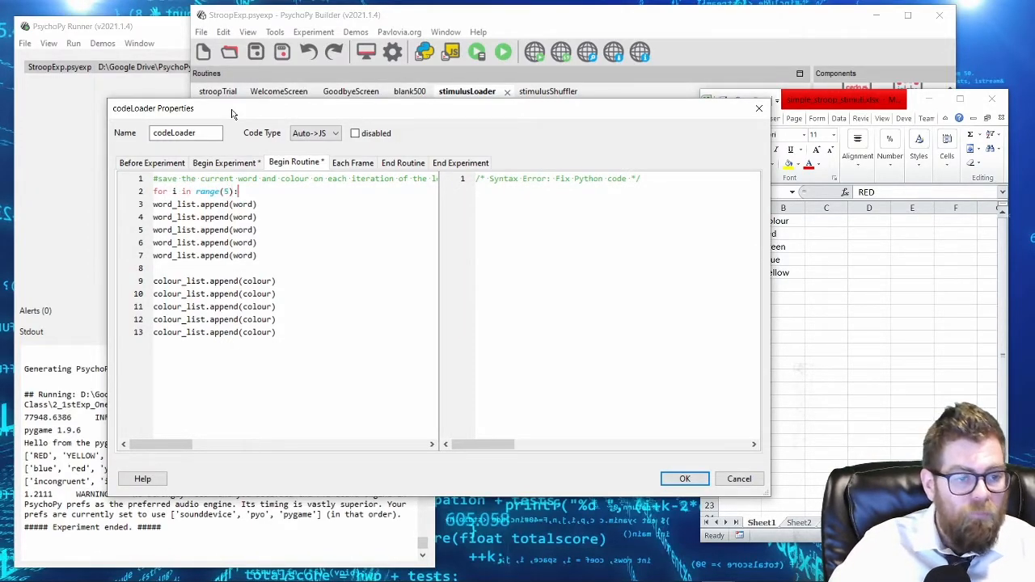
# Step: Delete the duplicate append lines, leaving a single word_list and a single colour_list line below the loop header
pyautogui.hotkey('shift', 'Down')
pyautogui.hotkey('shift', 'Down')
pyautogui.hotkey('shift', 'Down')
pyautogui.hotkey('shift', 'Down')
pyautogui.hotkey('shift', 'Down')
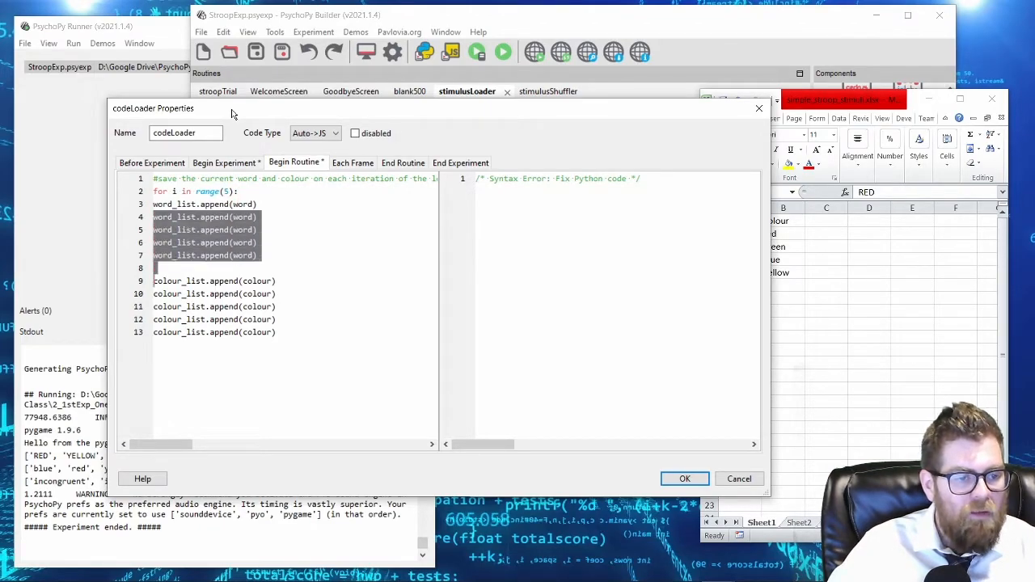
pyautogui.press('Delete')
pyautogui.press('Down')
pyautogui.hotkey('shift', 'Down')
pyautogui.hotkey('shift', 'Down')
pyautogui.hotkey('shift', 'Down')
pyautogui.hotkey('shift', 'Down')
pyautogui.press('Delete')
# Step: Indent the word_list and colour_list append lines inside the for loop and save codeLoader
pyautogui.hotkey('shift', 'Down')
pyautogui.hotkey('shift', 'Down')
pyautogui.press('Tab')
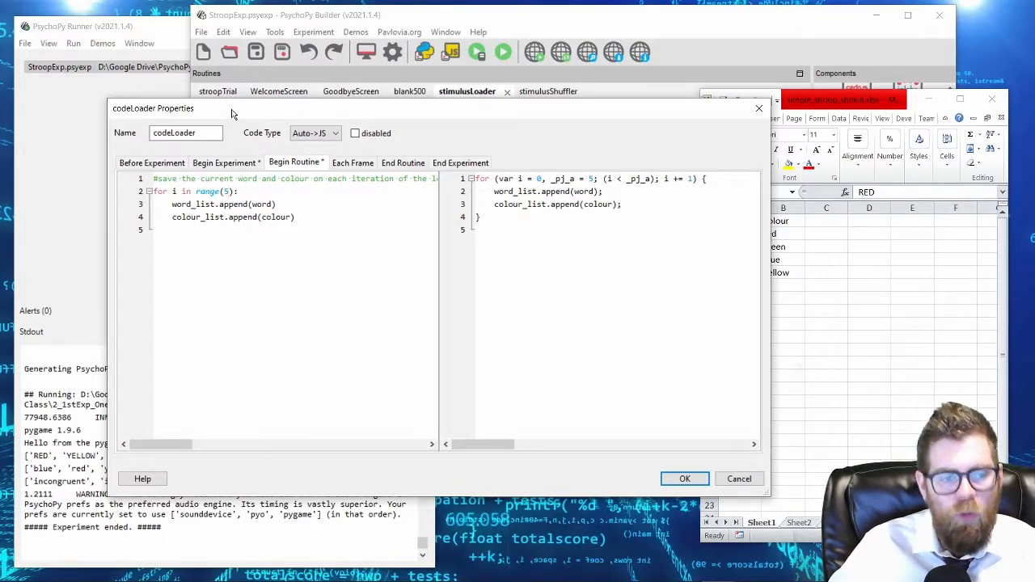
pyautogui.click(683, 478)
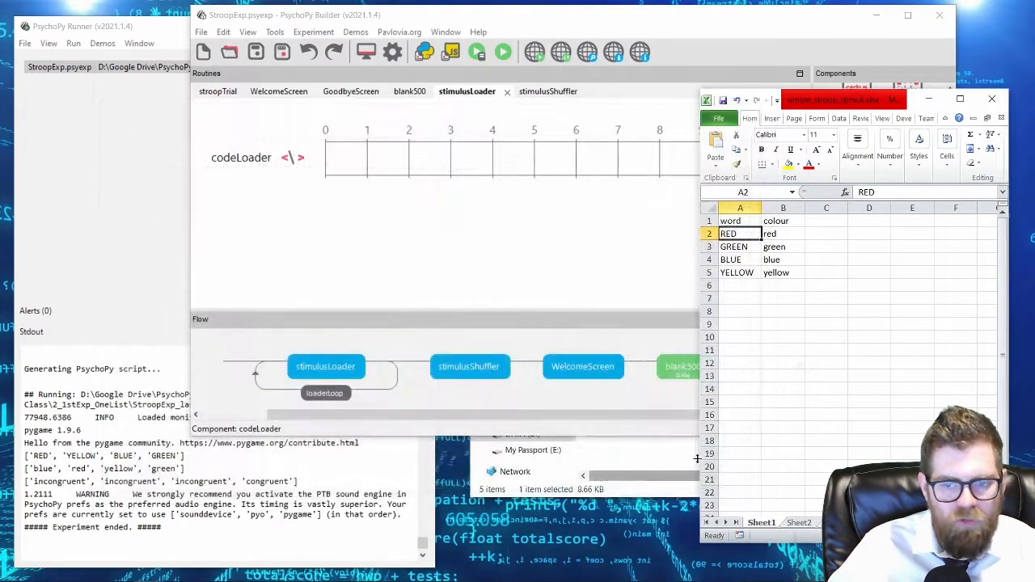
# Step: Trace how the Excel stimuli determine list_length in codeShuffler and the nReps setting of the trialsStroop loop
pyautogui.moveTo(737, 236); pyautogui.dragTo(735, 282)
pyautogui.moveTo(772, 233); pyautogui.dragTo(776, 272)
pyautogui.click(486, 380)
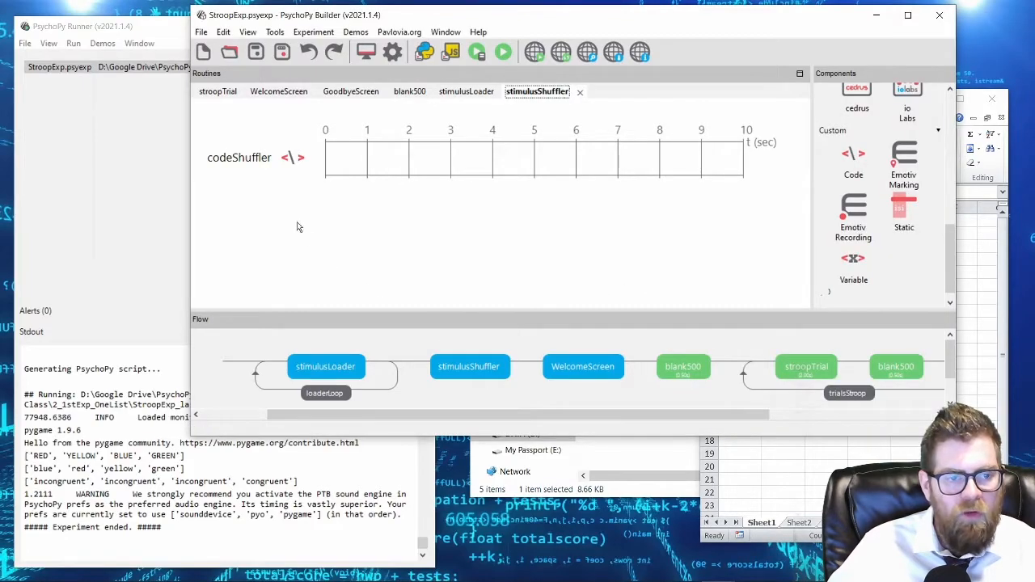
pyautogui.click(245, 159)
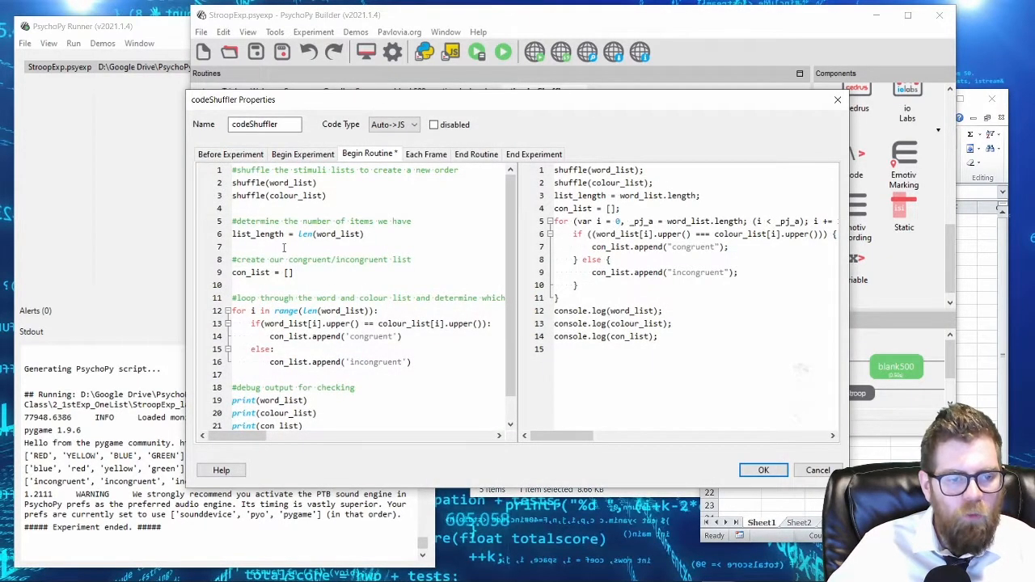
pyautogui.scroll(-1, 296, 363)
pyautogui.scroll(1, 318, 314)
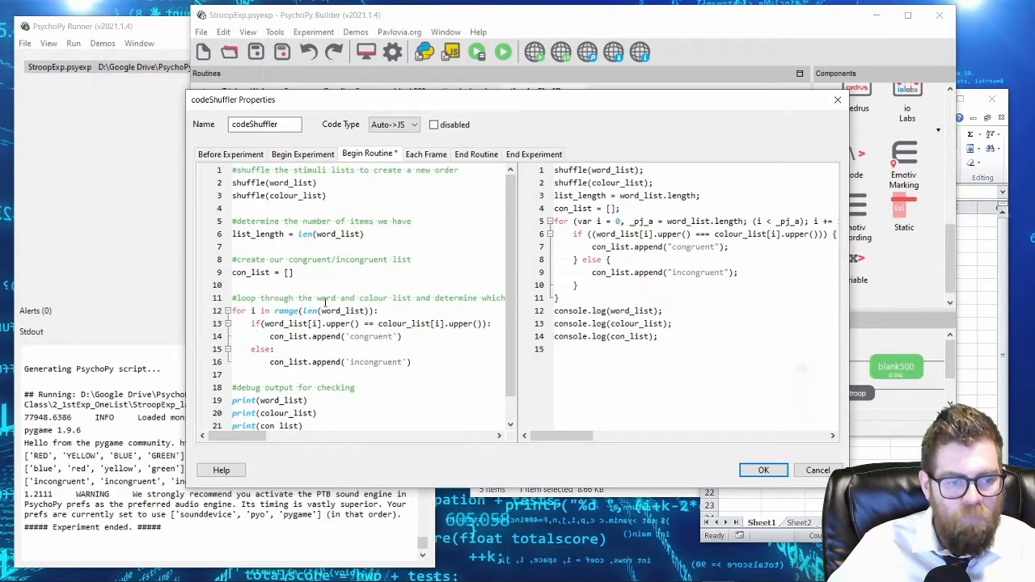
pyautogui.doubleClick(257, 233)
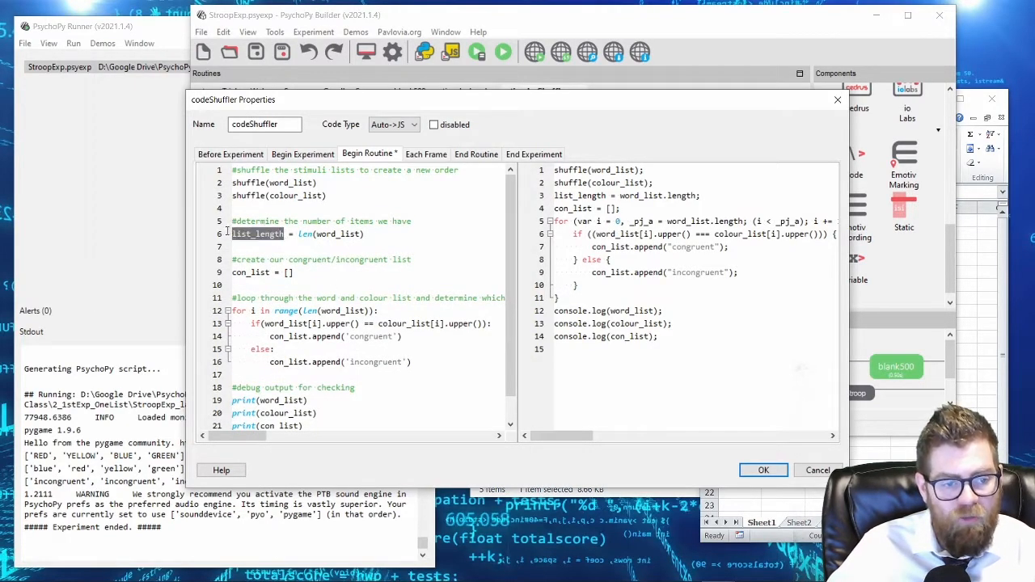
pyautogui.click(365, 233)
pyautogui.moveTo(365, 234); pyautogui.dragTo(298, 234)
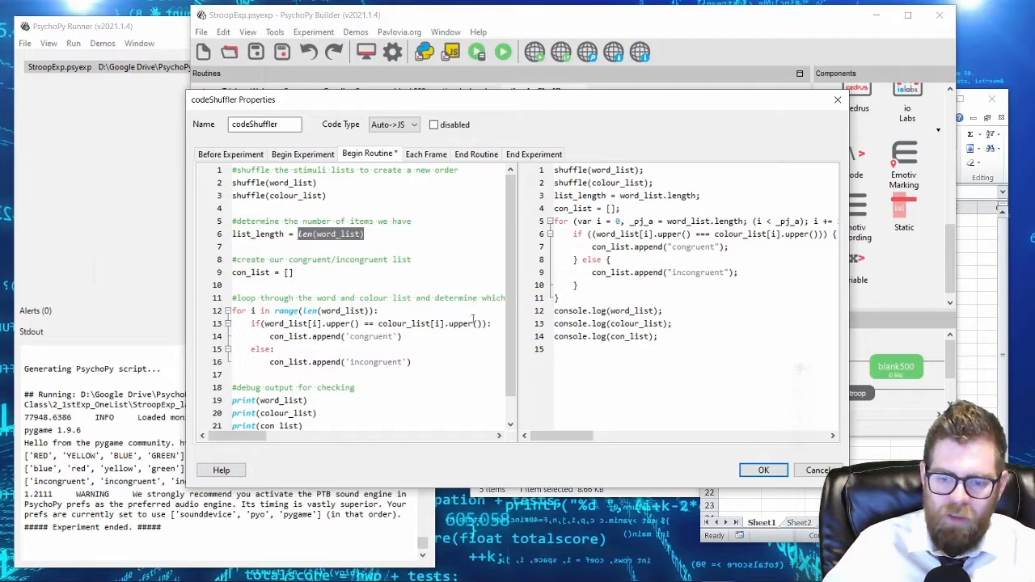
pyautogui.click(763, 469)
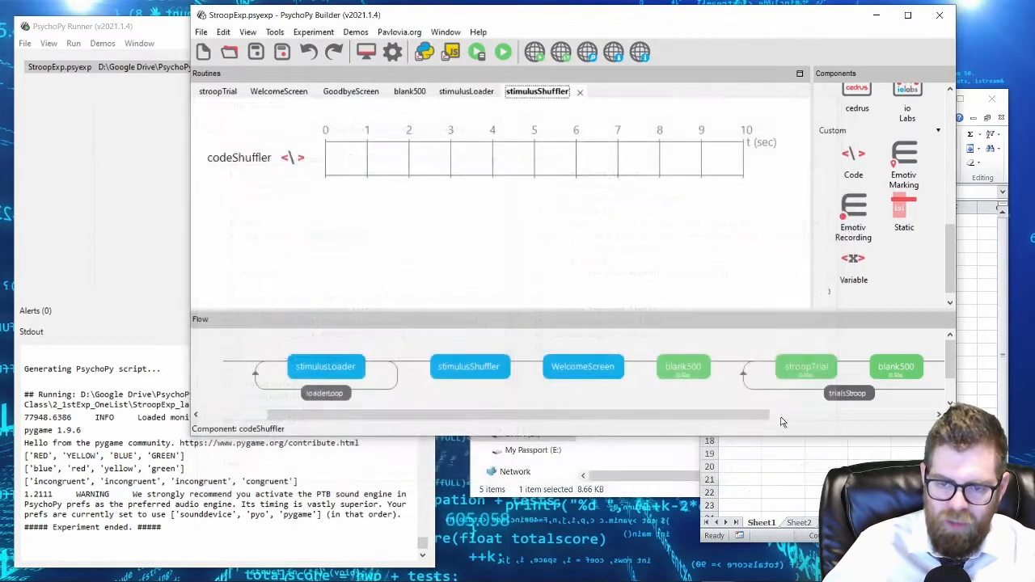
pyautogui.click(847, 393)
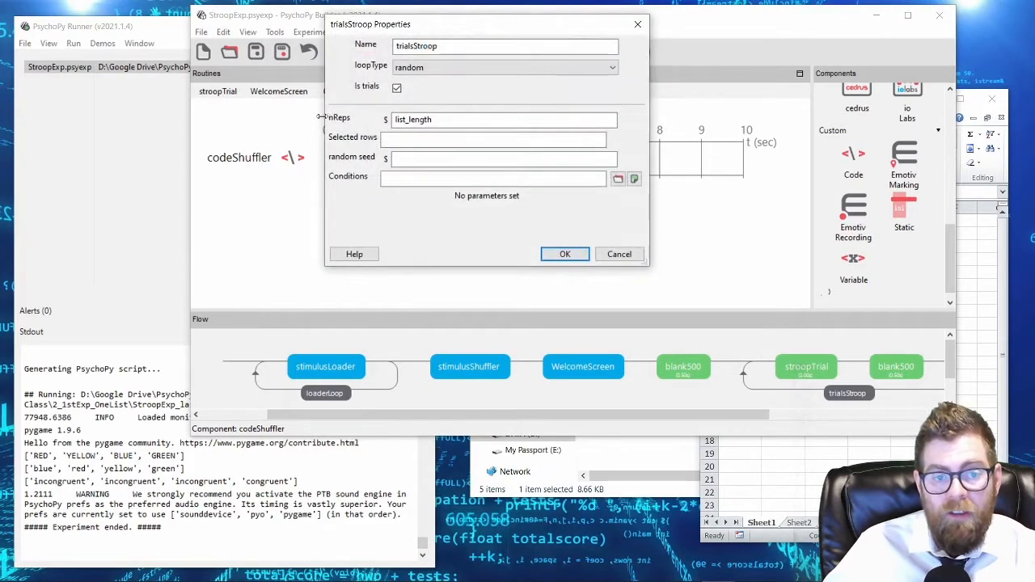
pyautogui.click(563, 253)
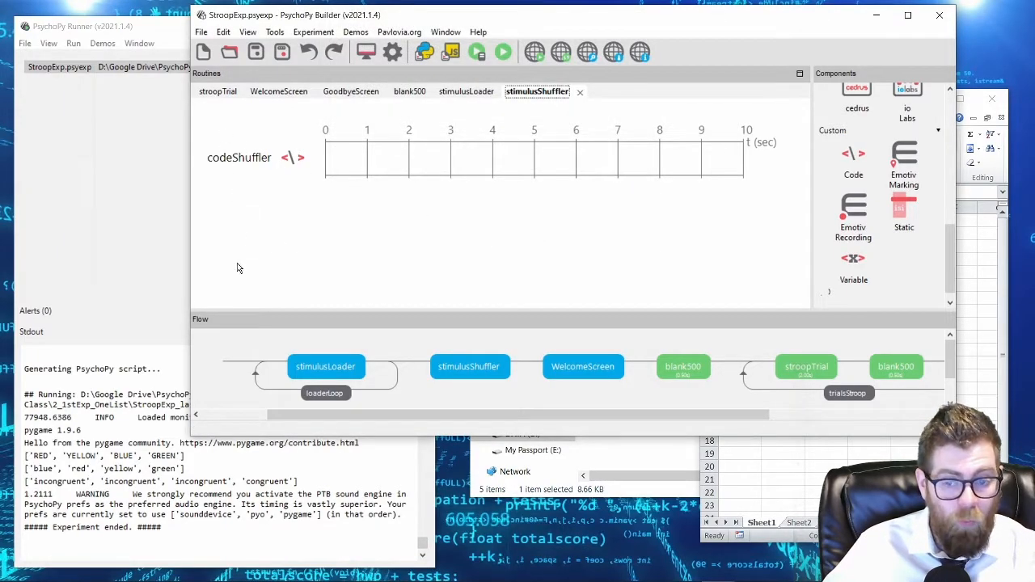
# Step: Replace the word variable in textStroopWord's text with $word_list[curr_item], copied from the Begin Routine code of codeStroop
pyautogui.click(796, 367)
pyautogui.click(246, 157)
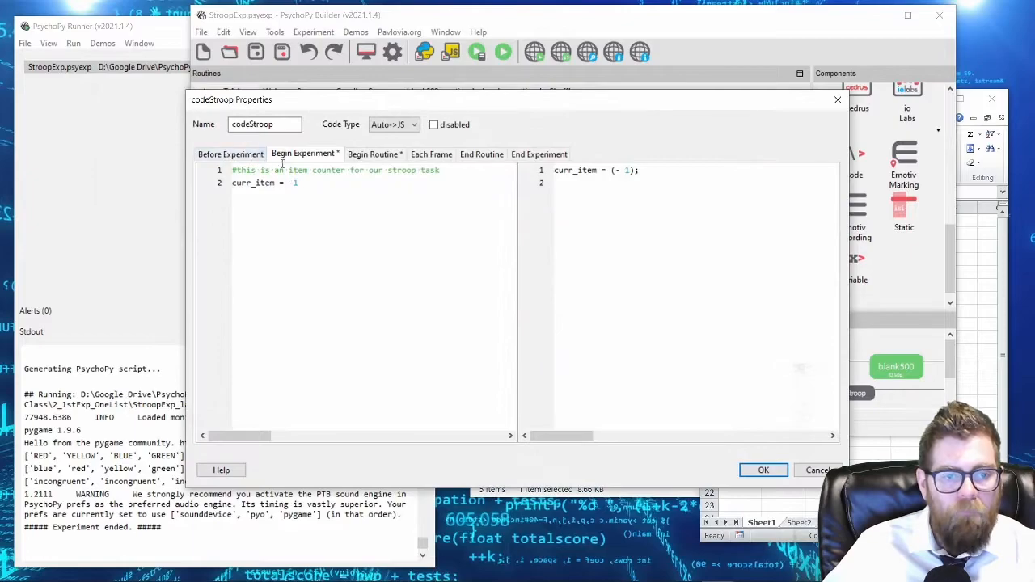
pyautogui.click(358, 155)
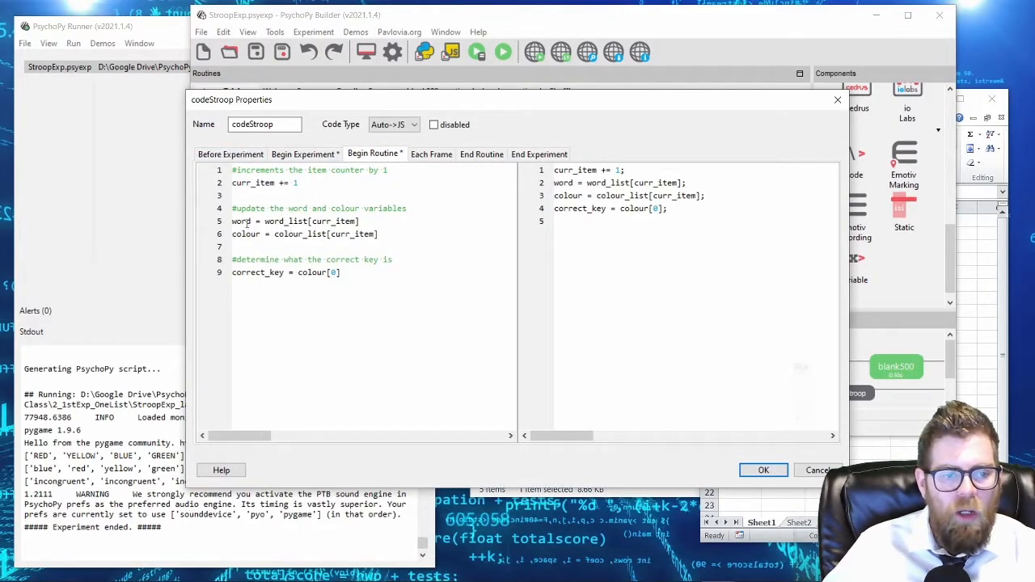
pyautogui.moveTo(252, 221); pyautogui.dragTo(232, 235)
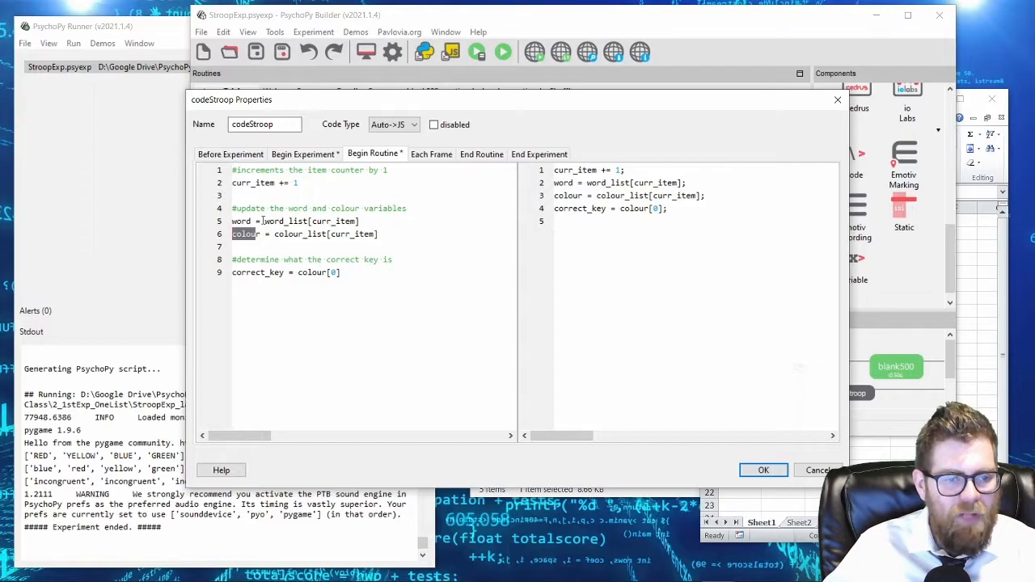
pyautogui.moveTo(266, 220); pyautogui.dragTo(375, 221)
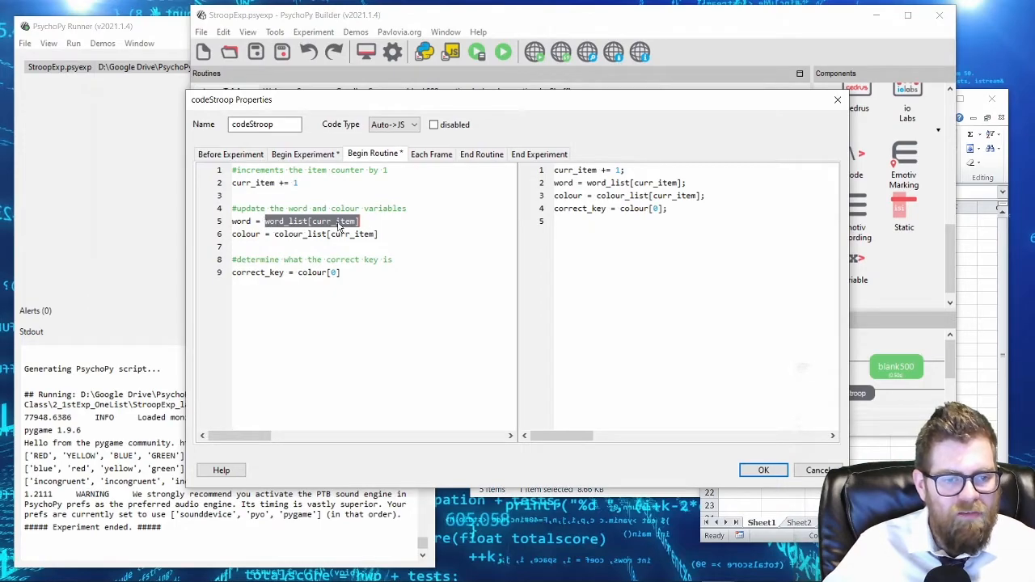
pyautogui.click(824, 470)
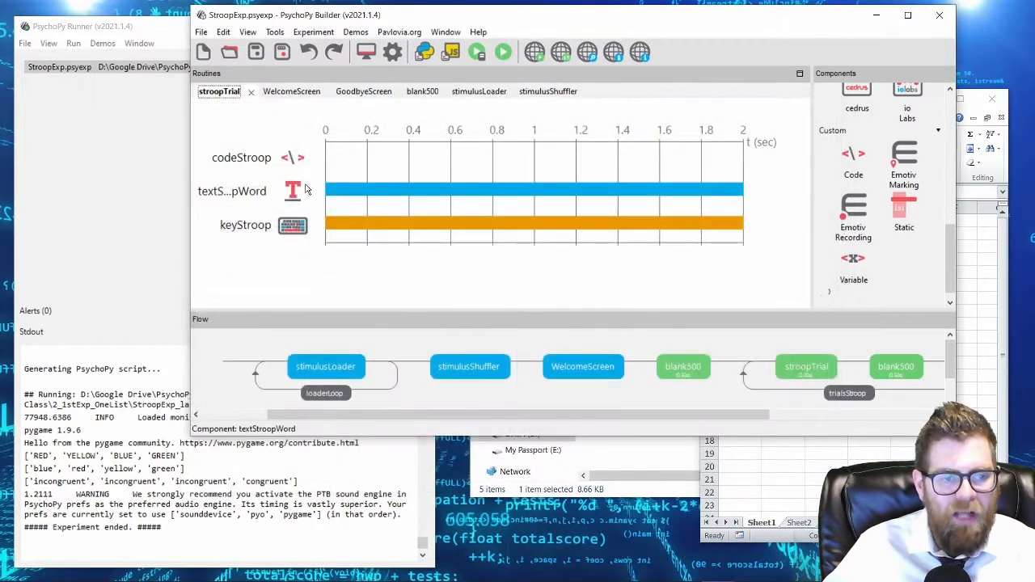
pyautogui.doubleClick(293, 191)
pyautogui.moveTo(410, 198); pyautogui.dragTo(371, 198)
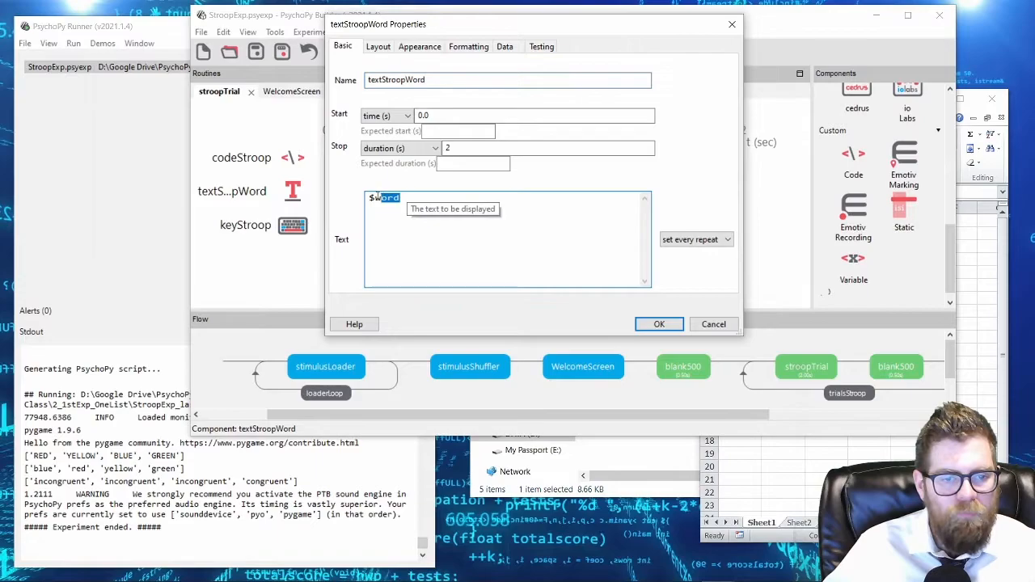
pyautogui.hotkey('ctrl', 'v')
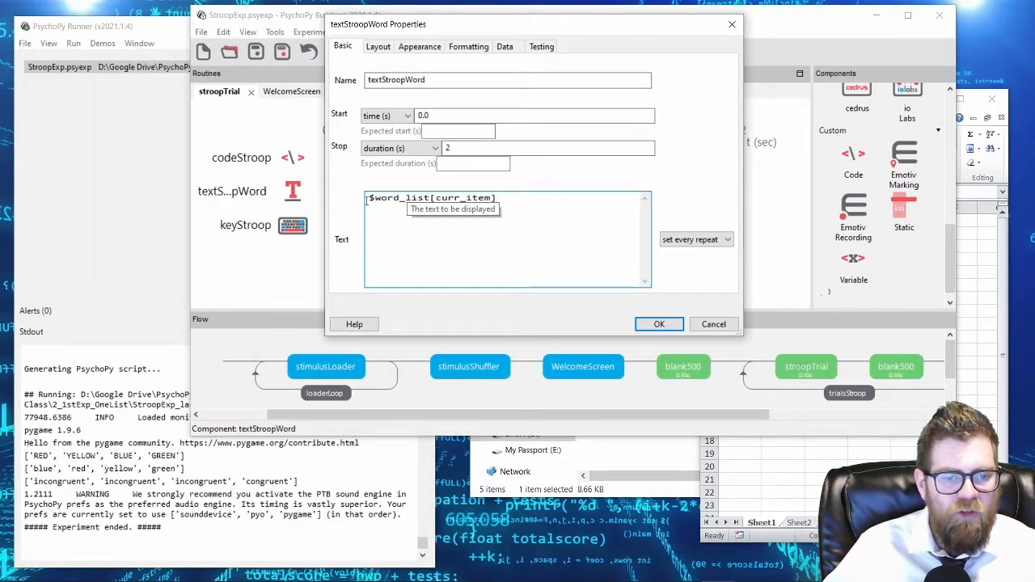
pyautogui.moveTo(375, 200); pyautogui.dragTo(510, 208)
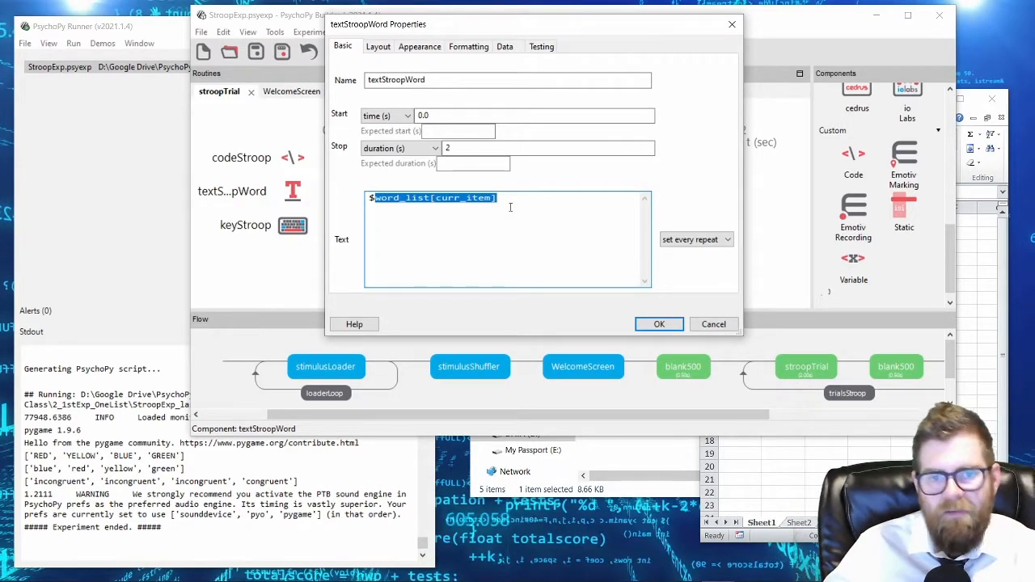
pyautogui.click(374, 197)
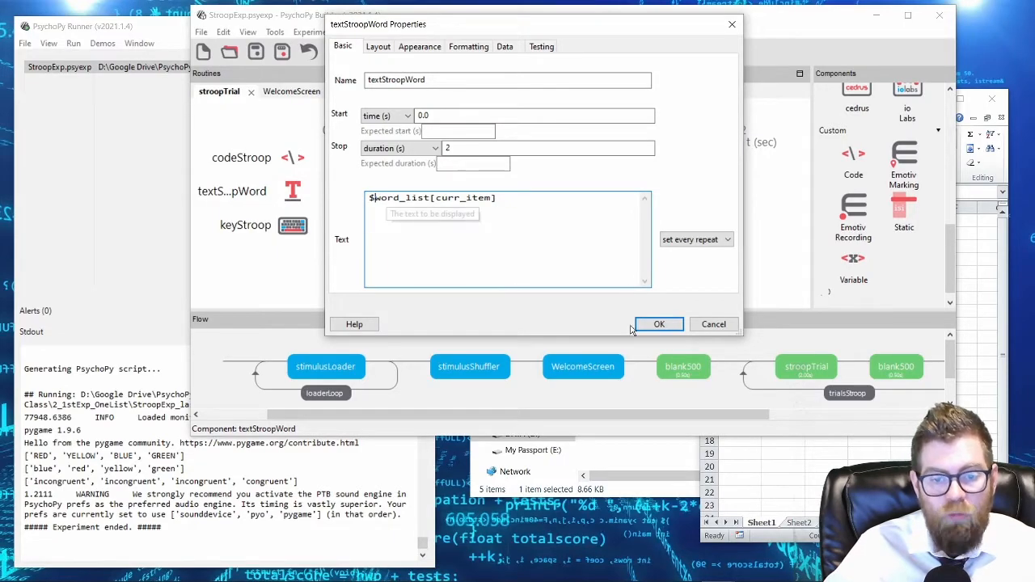
pyautogui.click(658, 323)
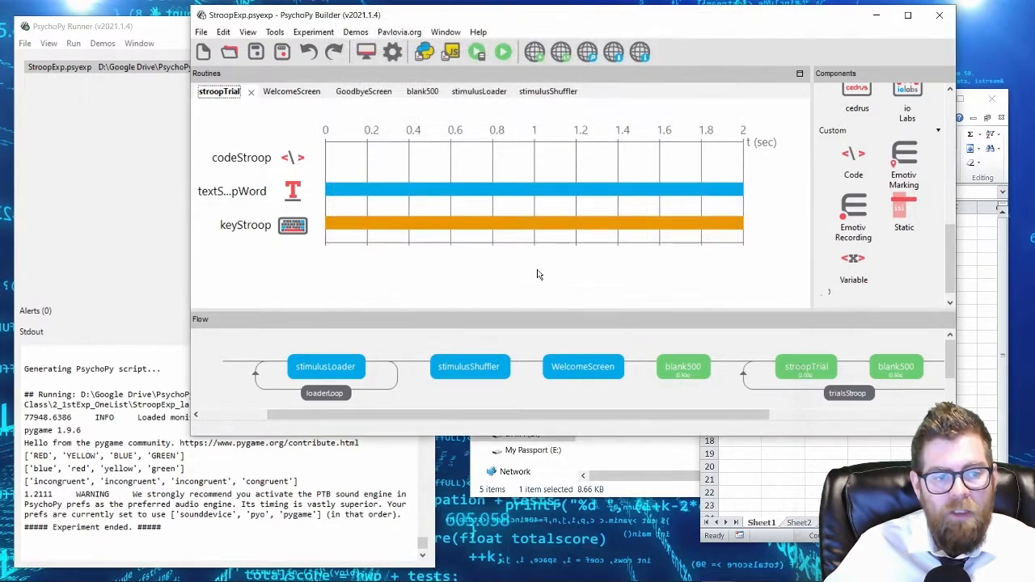
# Step: Set textStroopWord's foreground colour to $colour_list[curr_item], copied from the Begin Routine code of codeStroop
pyautogui.click(257, 157)
pyautogui.click(372, 155)
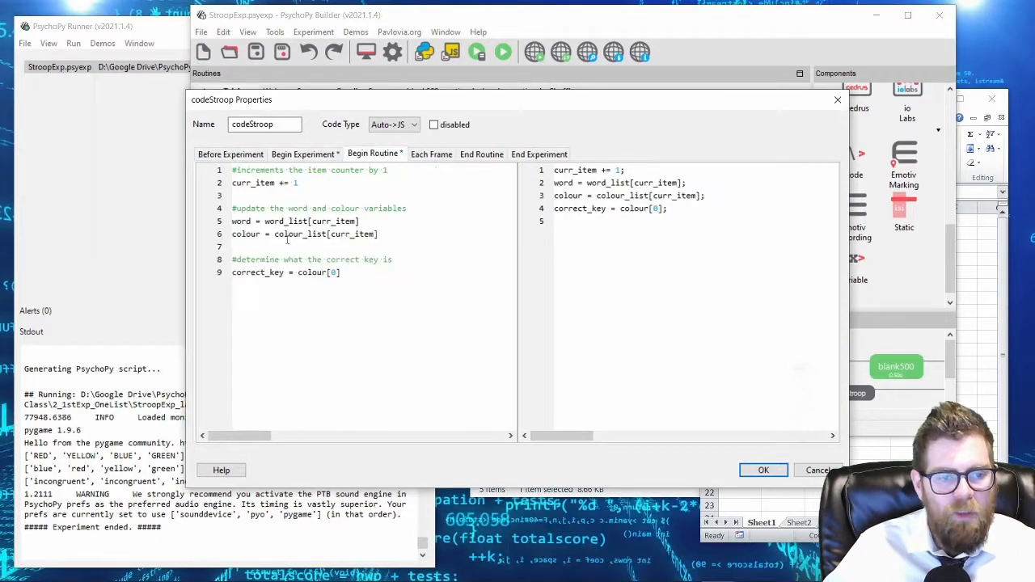
pyautogui.moveTo(276, 234); pyautogui.dragTo(377, 233)
pyautogui.hotkey('ctrl', 'c')
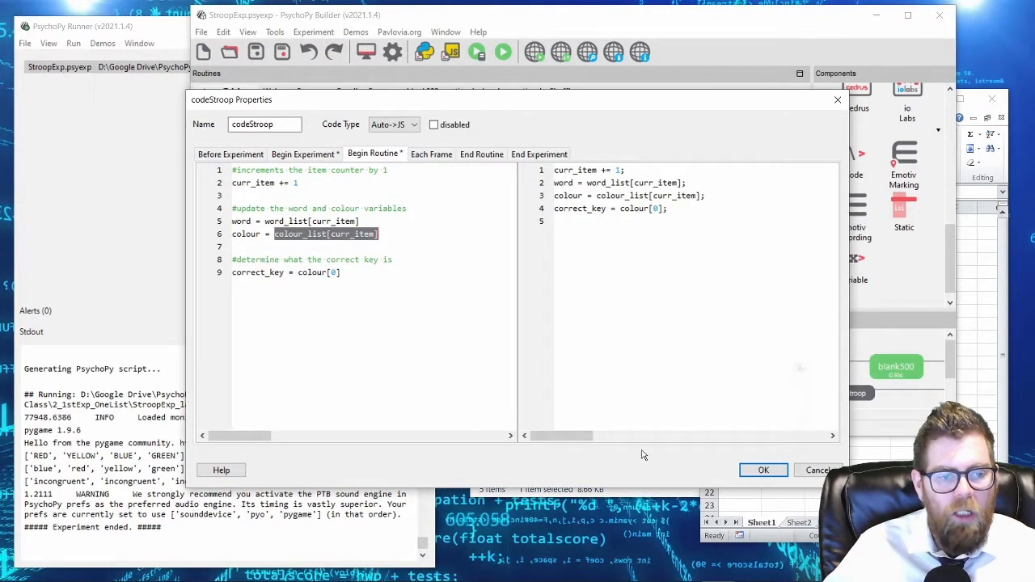
pyautogui.moveTo(262, 233); pyautogui.dragTo(234, 235)
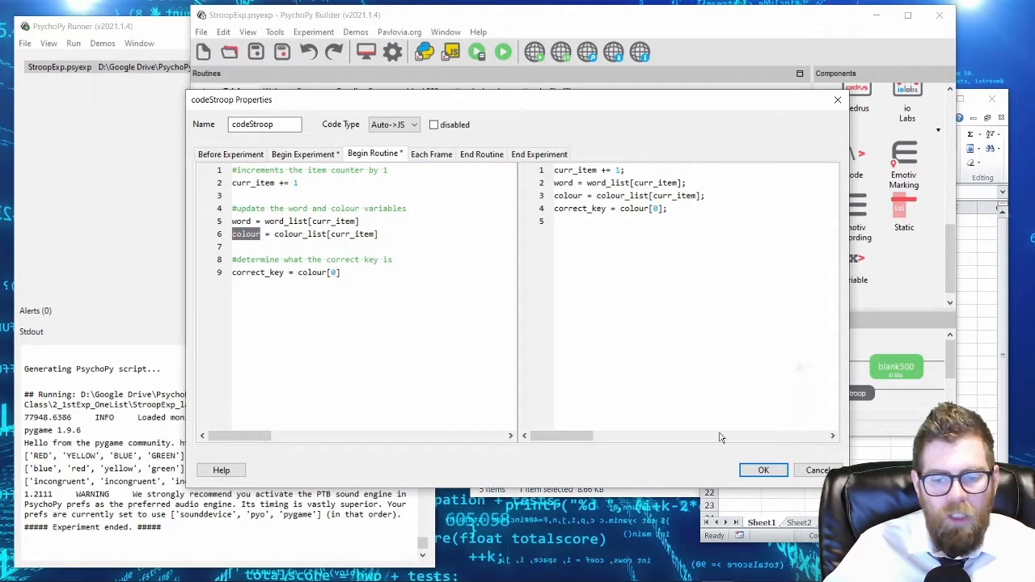
pyautogui.click(815, 469)
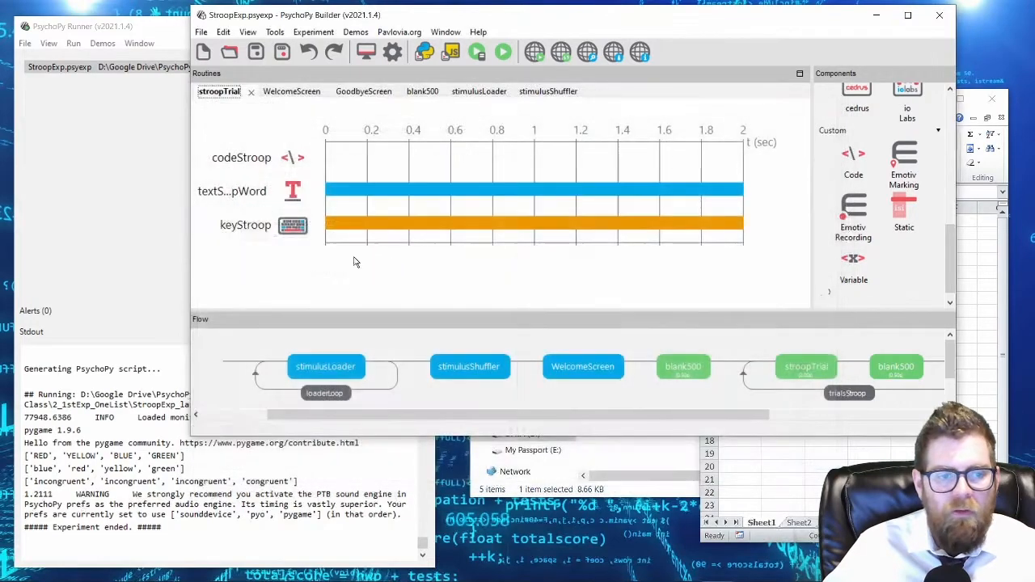
pyautogui.click(243, 192)
pyautogui.click(417, 47)
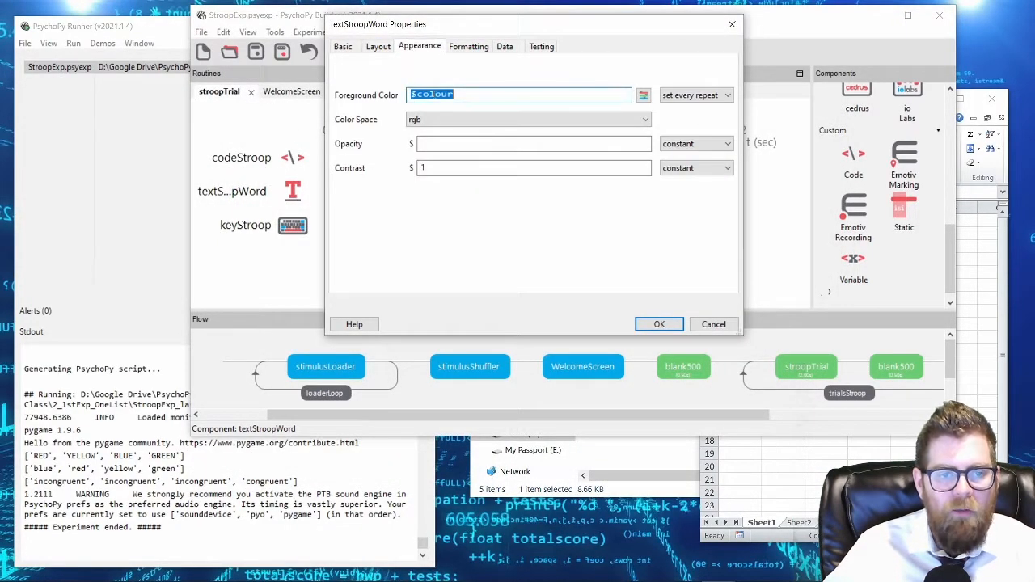
pyautogui.hotkey('ctrl', 'v')
pyautogui.press('Home')
pyautogui.write('$')
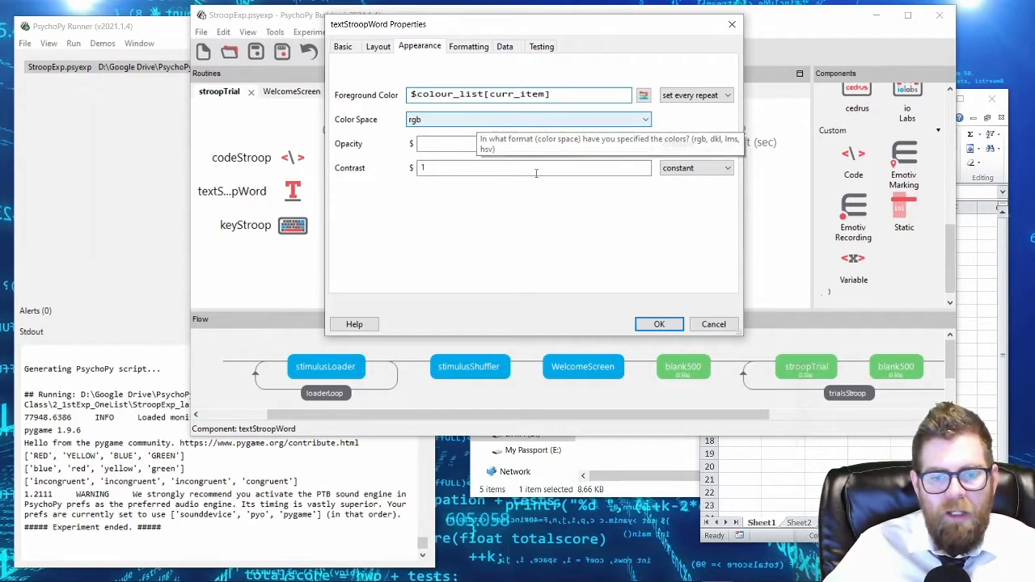
pyautogui.click(659, 324)
# Step: Check the correct_key assignment in codeStroop, accept the script reload, and set keyStroop's correct answer to $colour[0]
pyautogui.click(240, 194)
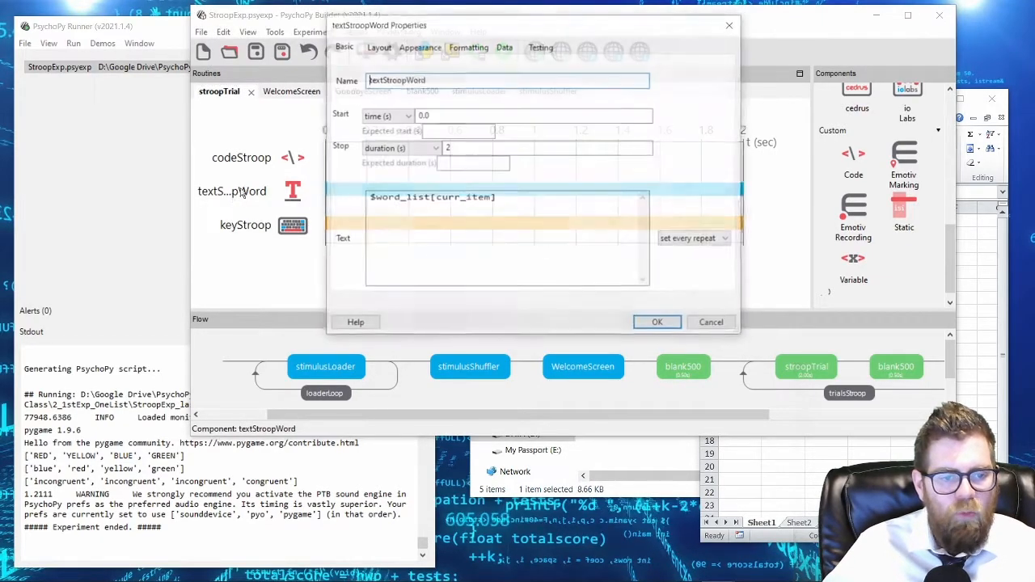
pyautogui.press('Escape')
pyautogui.click(226, 161)
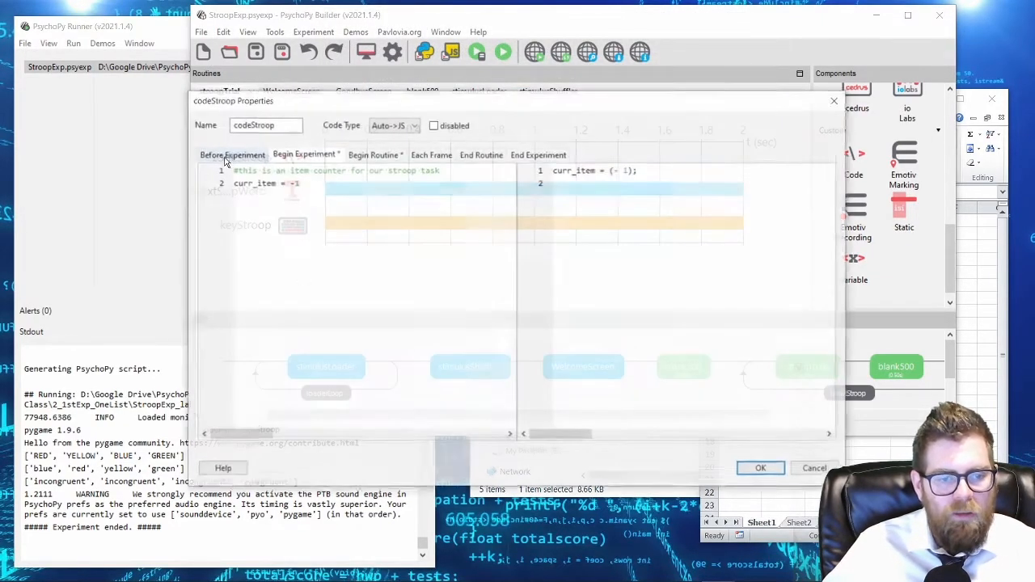
pyautogui.click(373, 154)
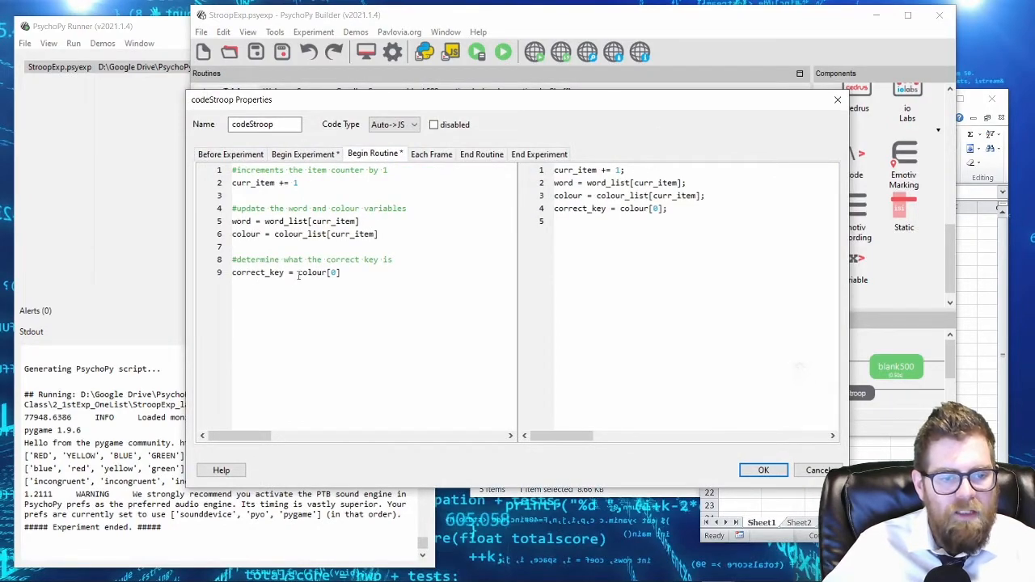
pyautogui.moveTo(298, 275); pyautogui.dragTo(358, 275)
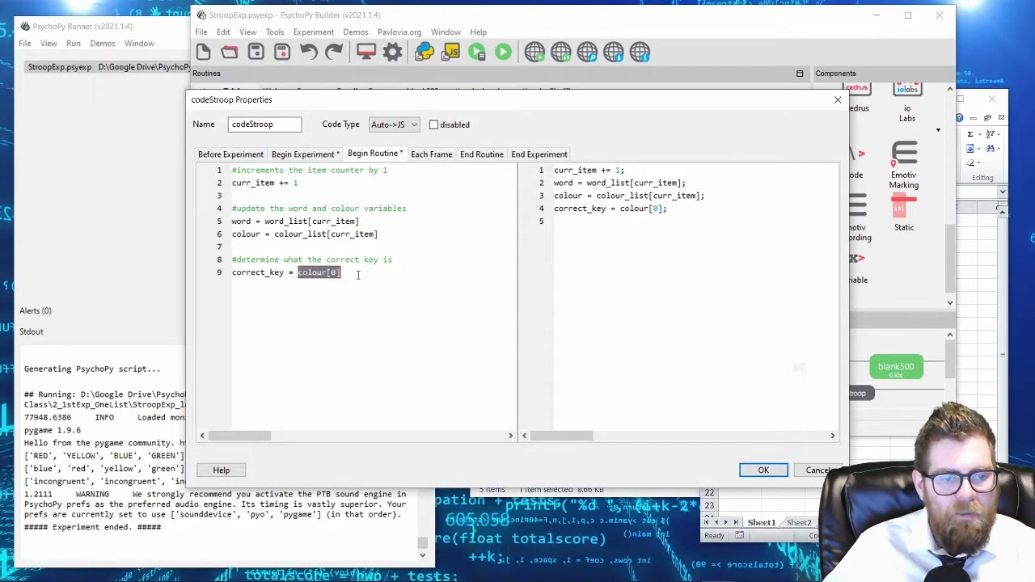
pyautogui.click(809, 477)
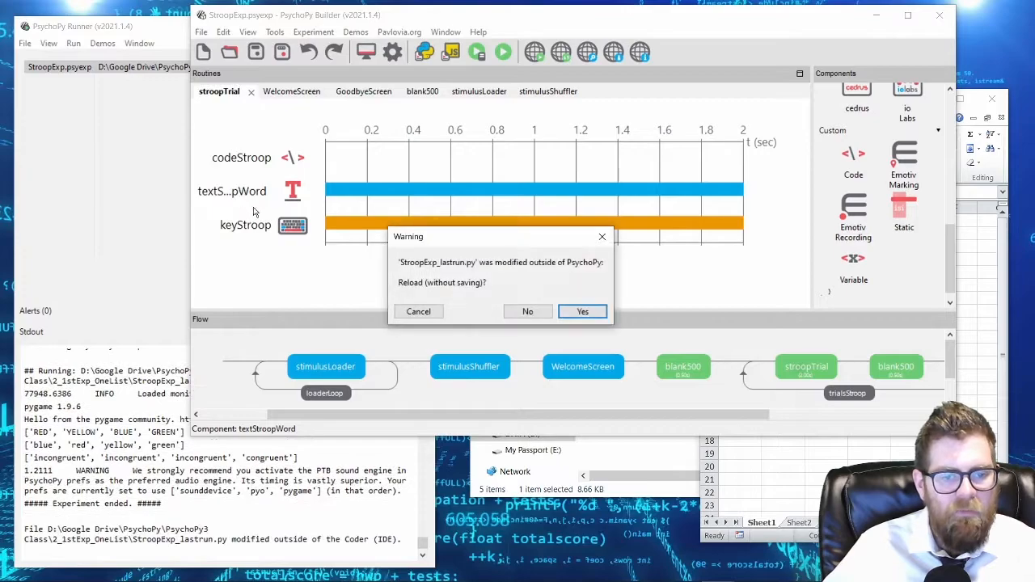
pyautogui.click(594, 313)
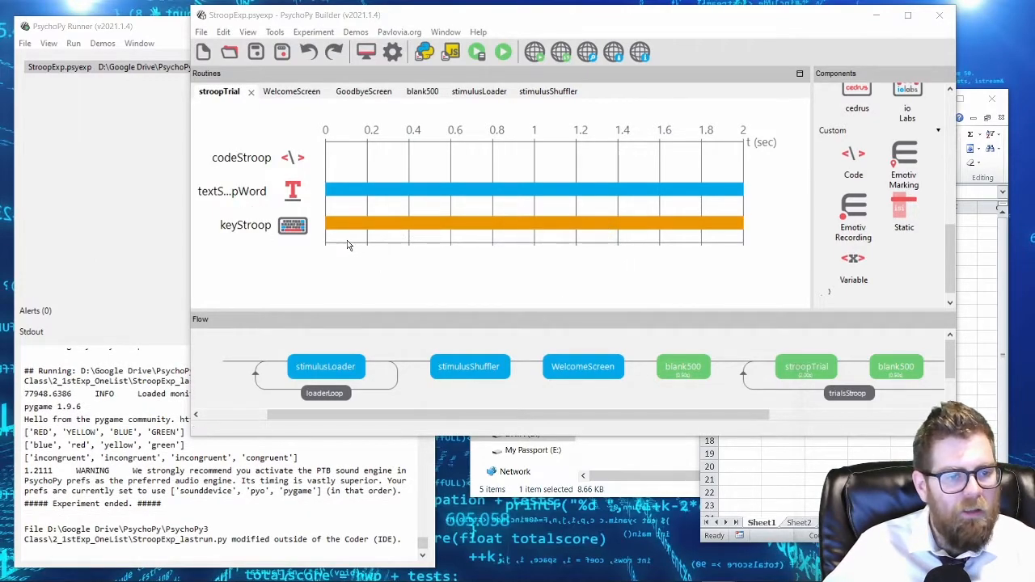
pyautogui.click(255, 232)
pyautogui.click(374, 46)
pyautogui.doubleClick(519, 142)
pyautogui.write('$colour[0]')
pyautogui.click(658, 267)
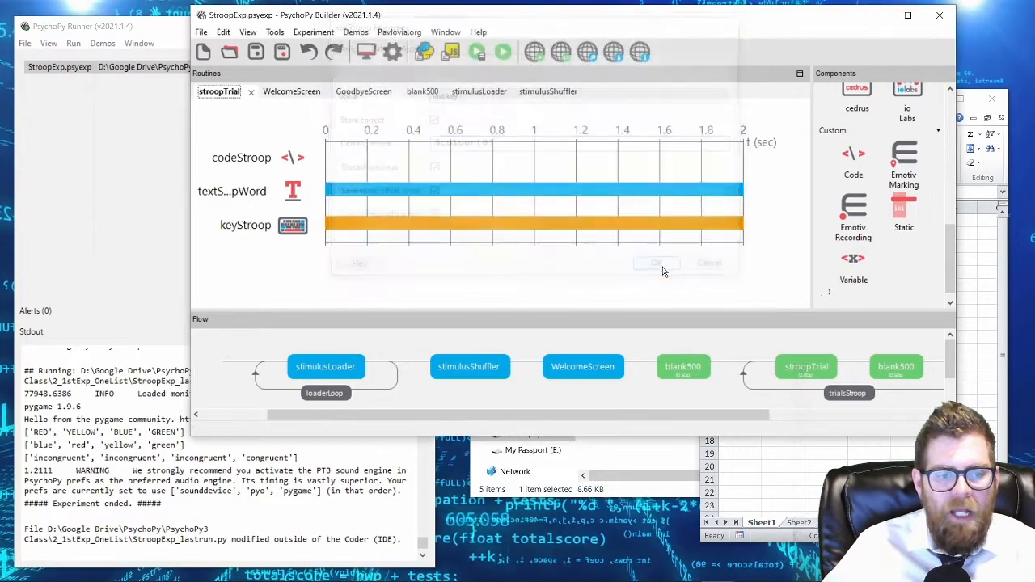
# Step: Delete the word, colour and correct_key code from codeStroop's Begin Routine, keeping only the curr_item increment, and save the component
pyautogui.click(247, 157)
pyautogui.click(364, 154)
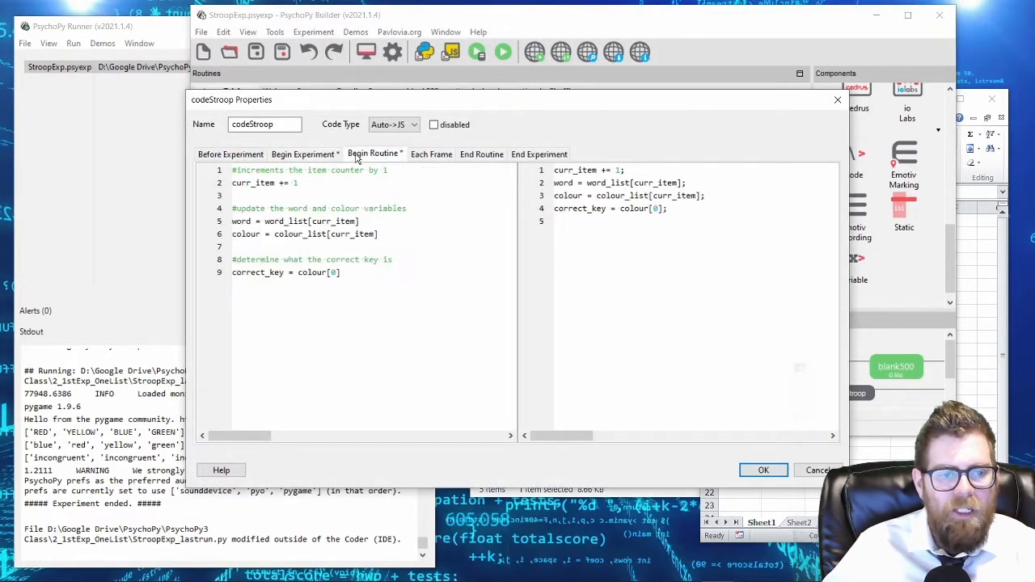
pyautogui.moveTo(233, 196); pyautogui.dragTo(404, 333)
pyautogui.press('Delete')
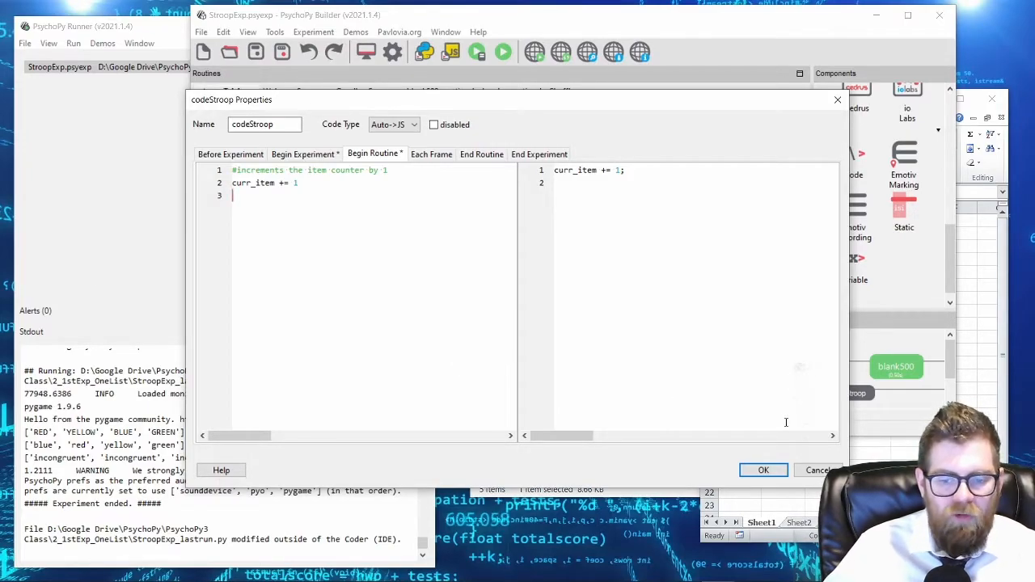
pyautogui.click(763, 470)
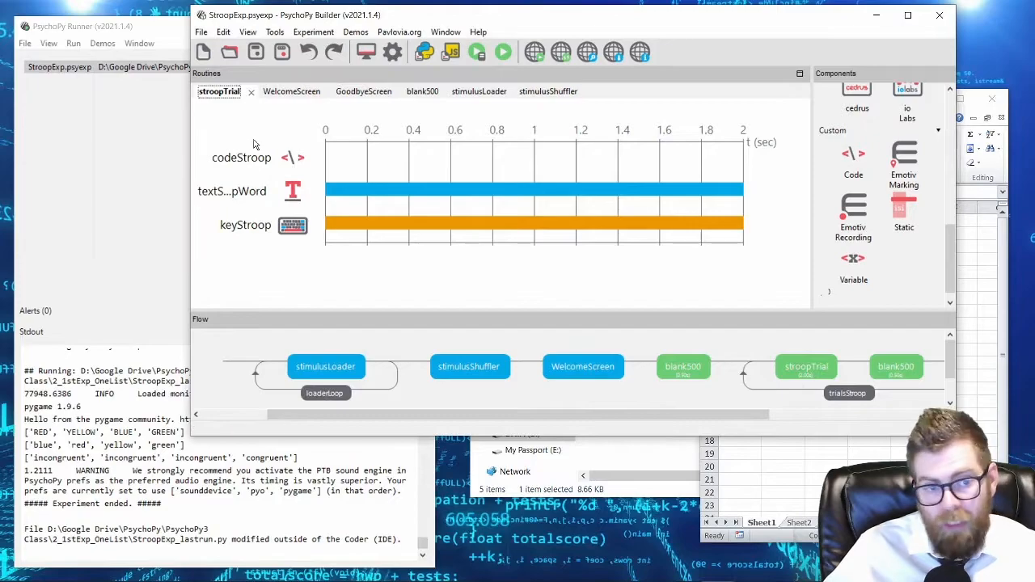
pyautogui.moveTo(631, 422); pyautogui.dragTo(860, 413)
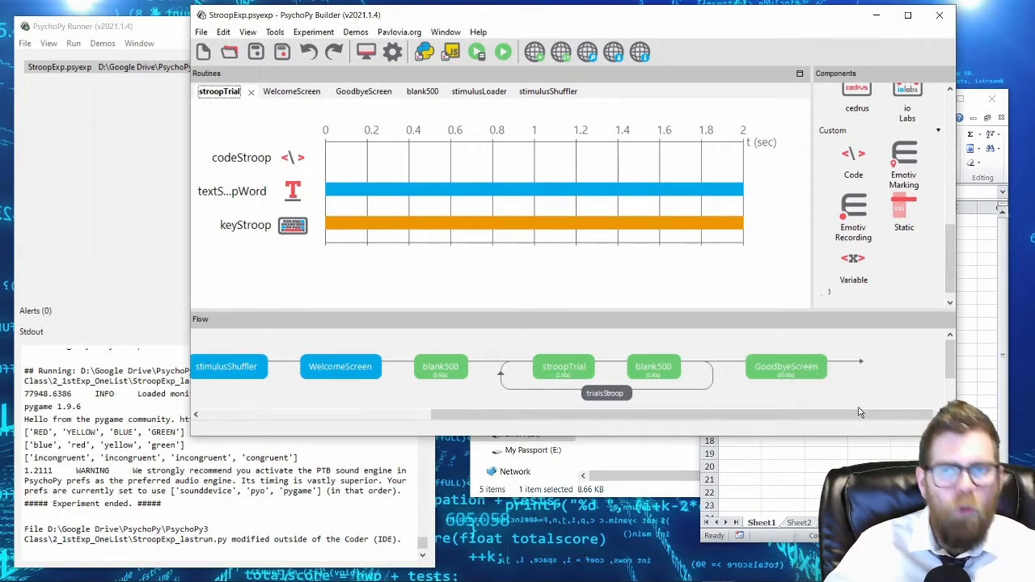
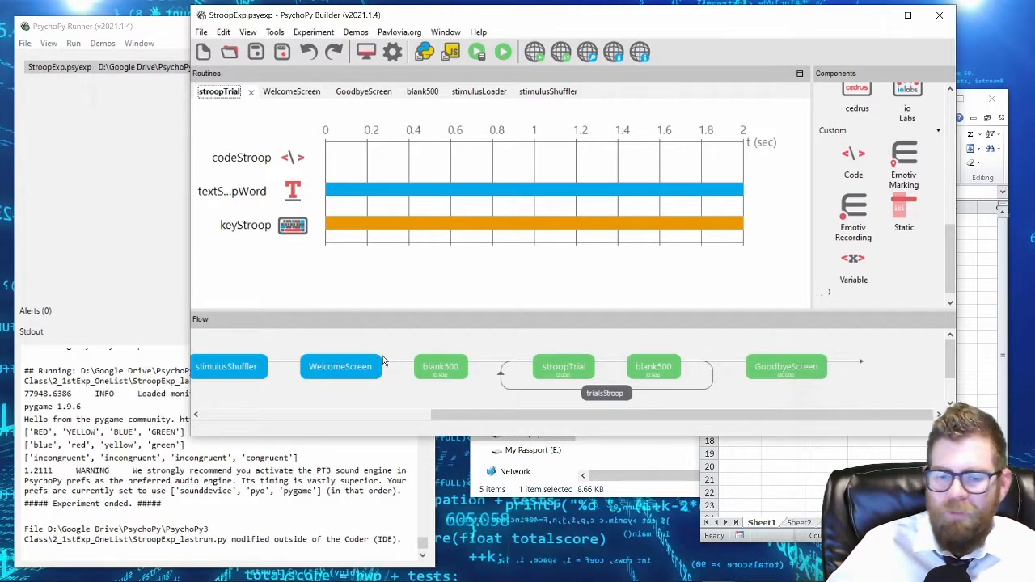
pyautogui.click(239, 200)
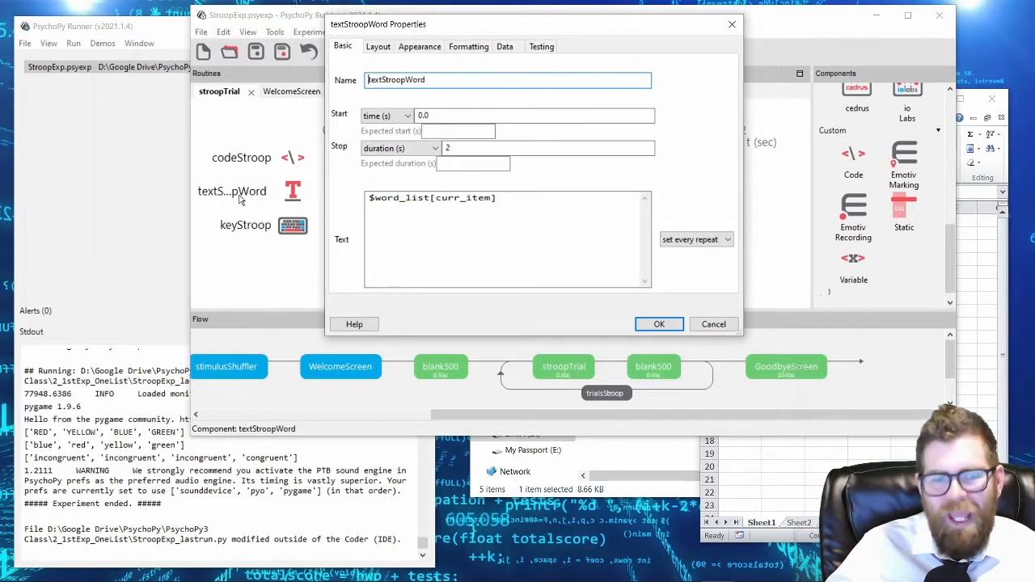
pyautogui.press('Escape')
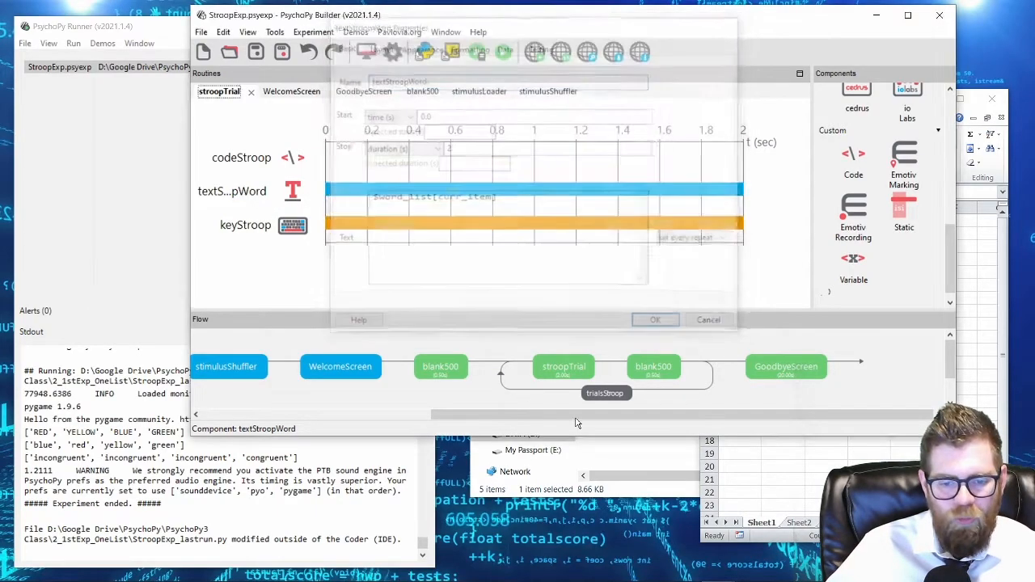
pyautogui.moveTo(593, 417); pyautogui.dragTo(632, 418)
pyautogui.moveTo(557, 416); pyautogui.dragTo(328, 426)
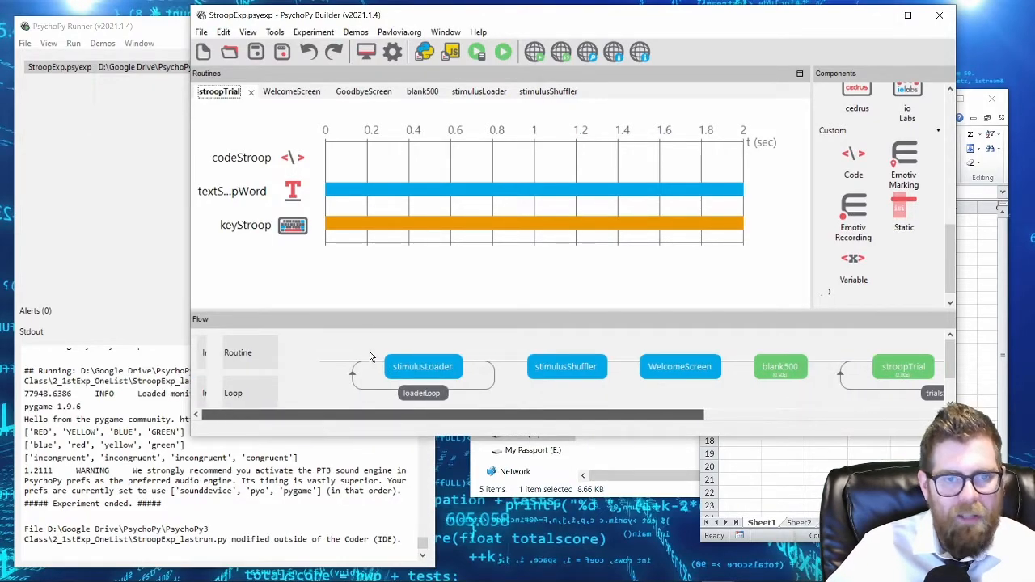
# Step: Run the Stroop experiment with session 001 and examine the word, colour and congruency lists printed in the Runner output
pyautogui.click(502, 53)
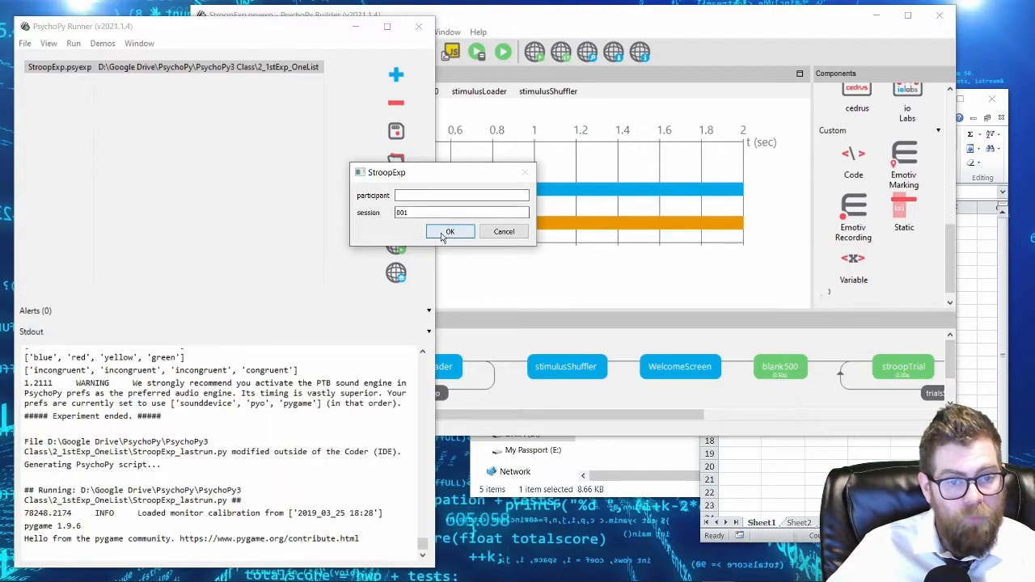
pyautogui.click(447, 230)
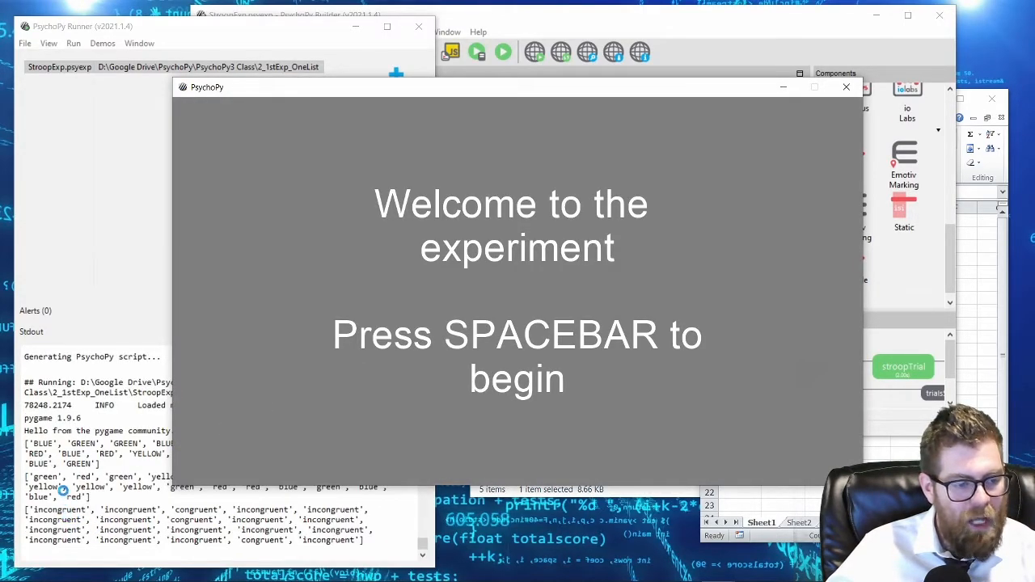
pyautogui.click(114, 313)
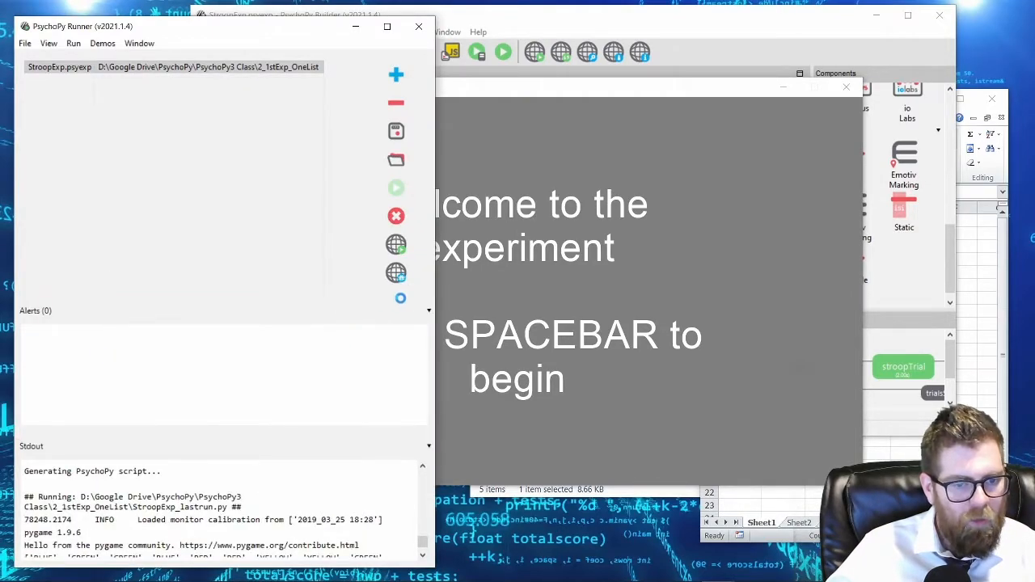
pyautogui.click(381, 310)
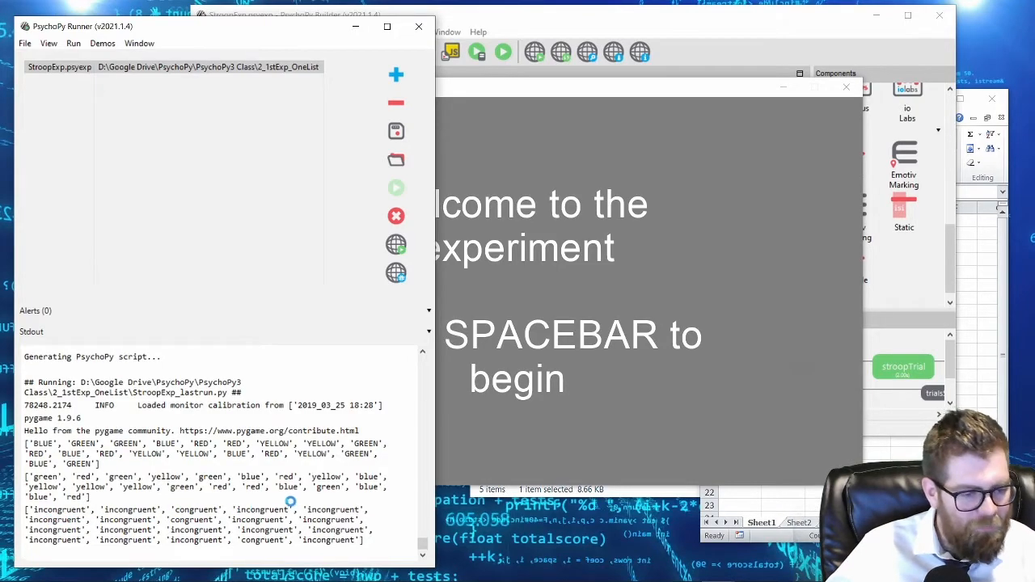
# Step: Start the Stroop trials, end the run after viewing a coloured word, and check the word column in the stimulus spreadsheet
pyautogui.click(583, 381)
pyautogui.press('space')
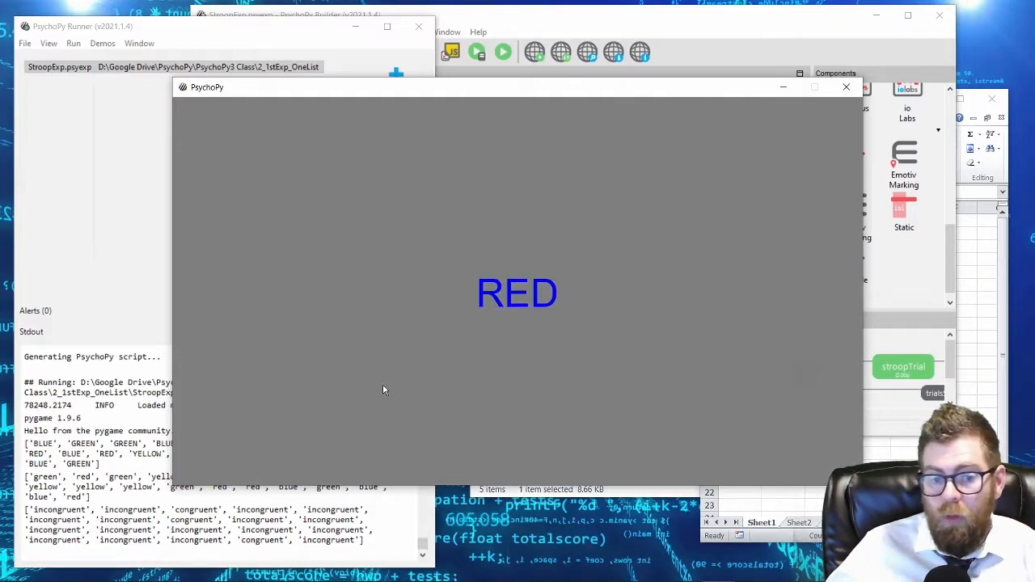
pyautogui.press('Escape')
pyautogui.click(789, 458)
pyautogui.moveTo(746, 233); pyautogui.dragTo(747, 264)
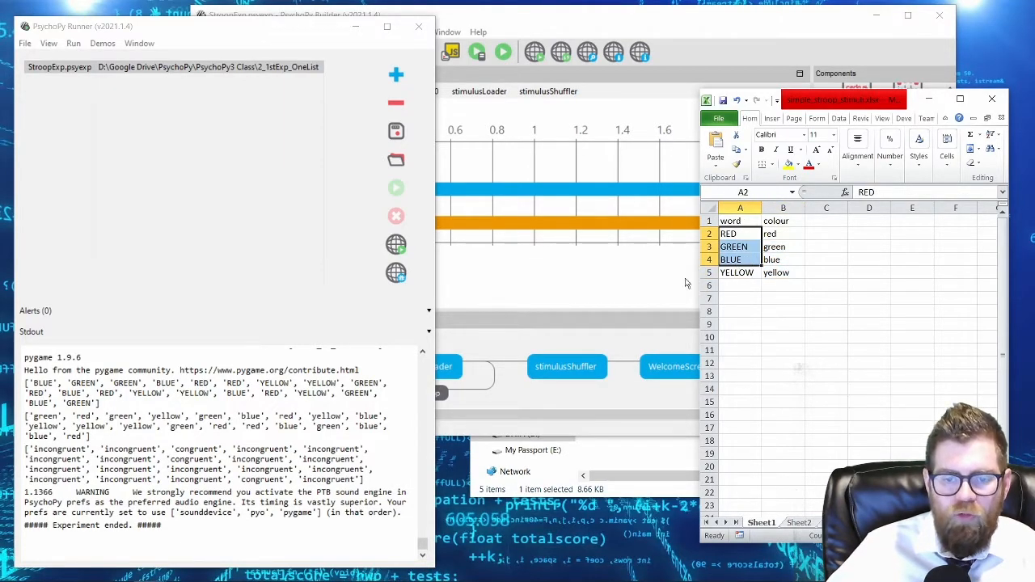
# Step: Create a Pavlovia project named demo2_stroop2, using the 2_1stExp_OneList folder as its local root
pyautogui.click(562, 339)
pyautogui.moveTo(571, 415); pyautogui.dragTo(777, 420)
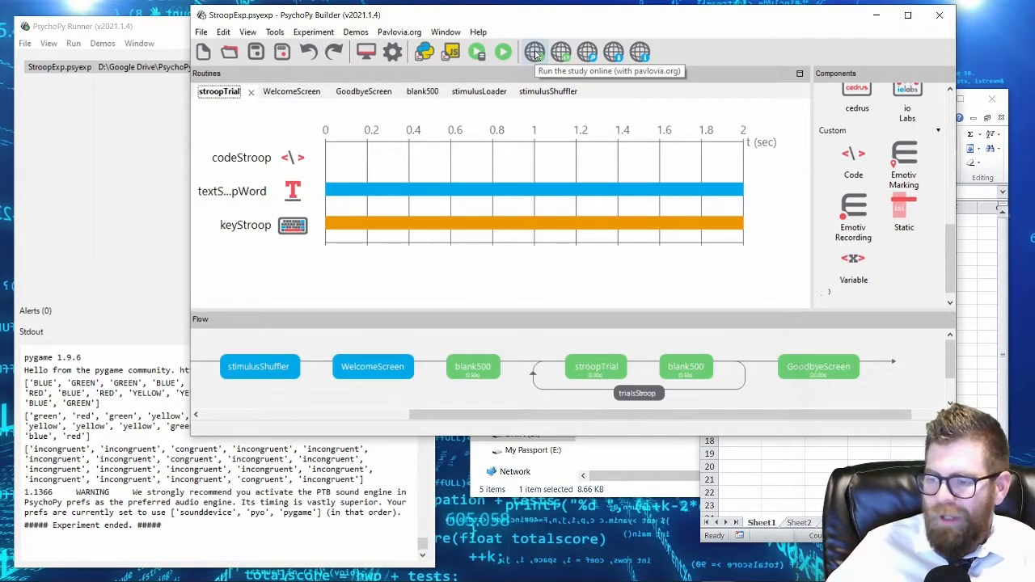
pyautogui.click(406, 36)
pyautogui.click(418, 79)
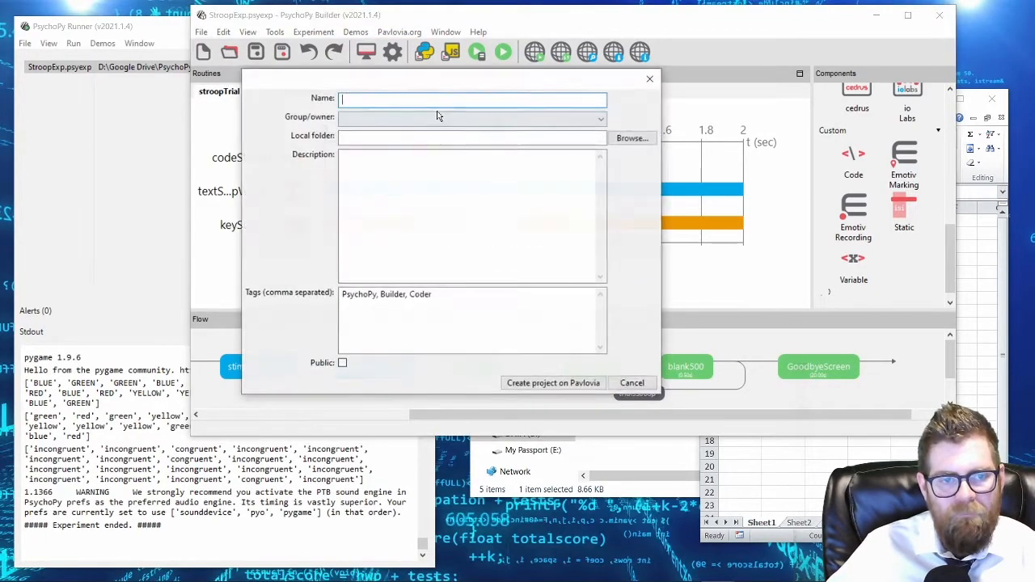
pyautogui.write('dem')
pyautogui.write('o2_stroop')
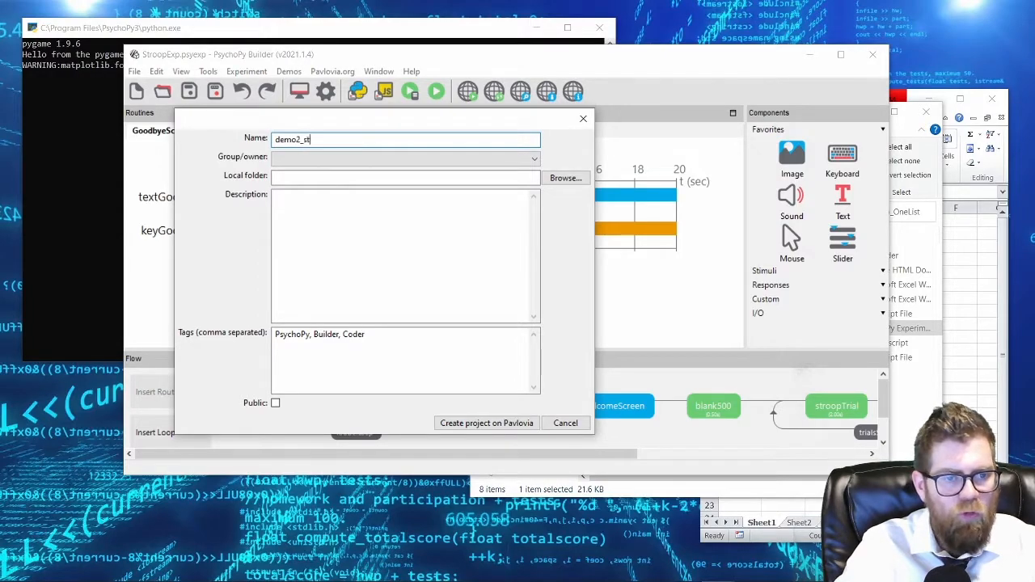
pyautogui.click(559, 178)
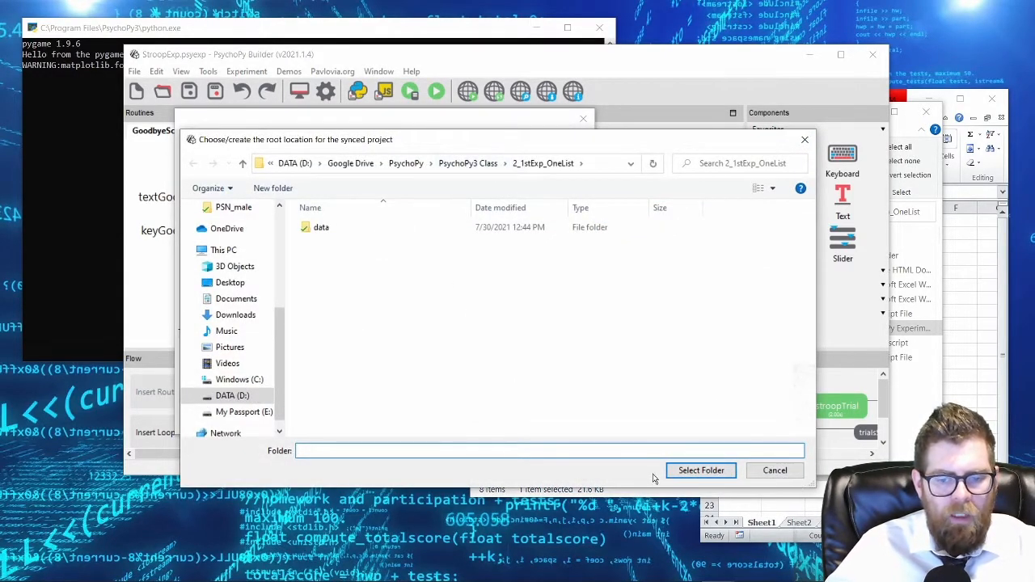
pyautogui.click(671, 471)
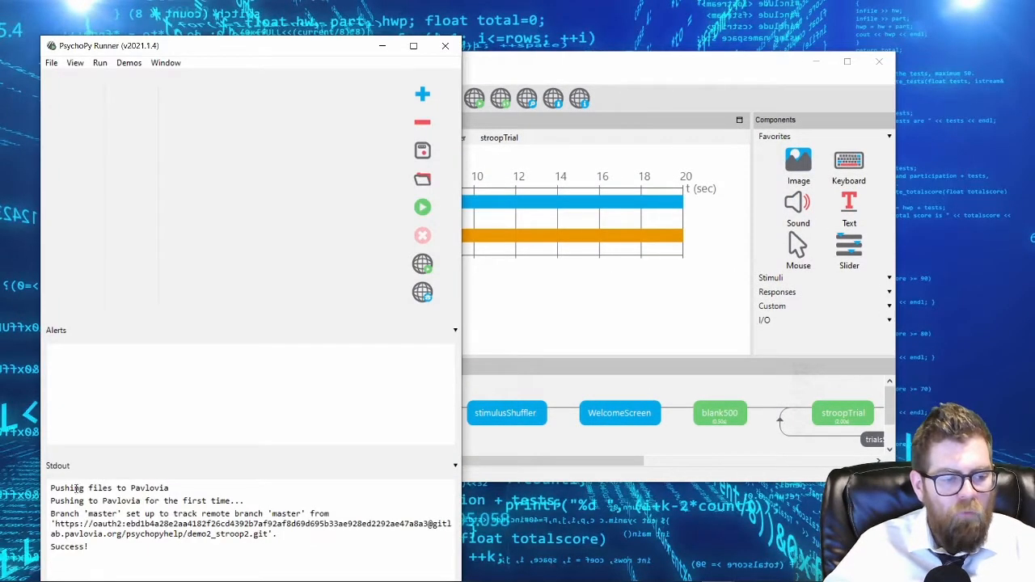
# Step: Run the study online, open its Pavlovia experiment page, and view the project's code repository
pyautogui.moveTo(202, 455); pyautogui.dragTo(299, 331)
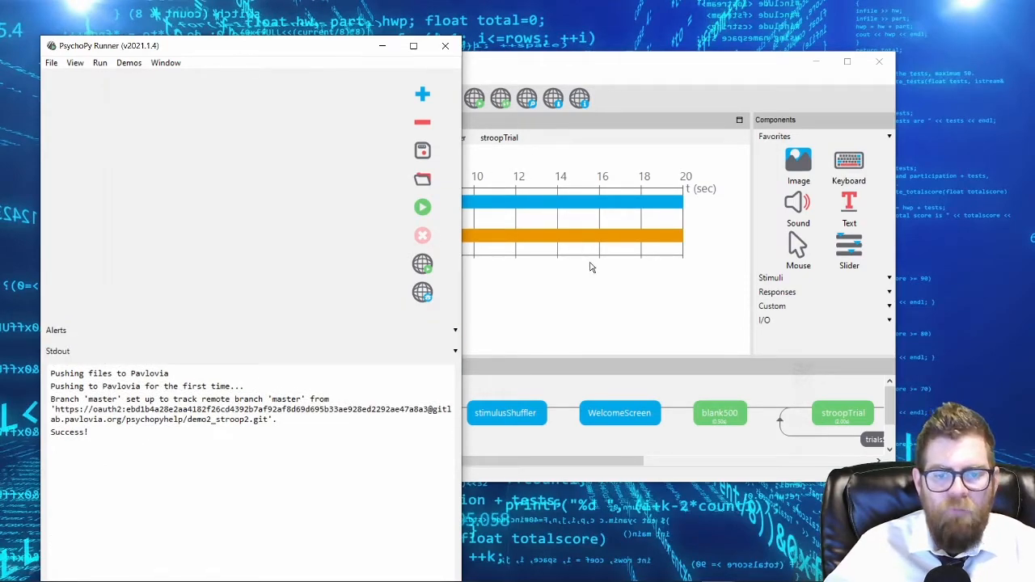
pyautogui.click(575, 318)
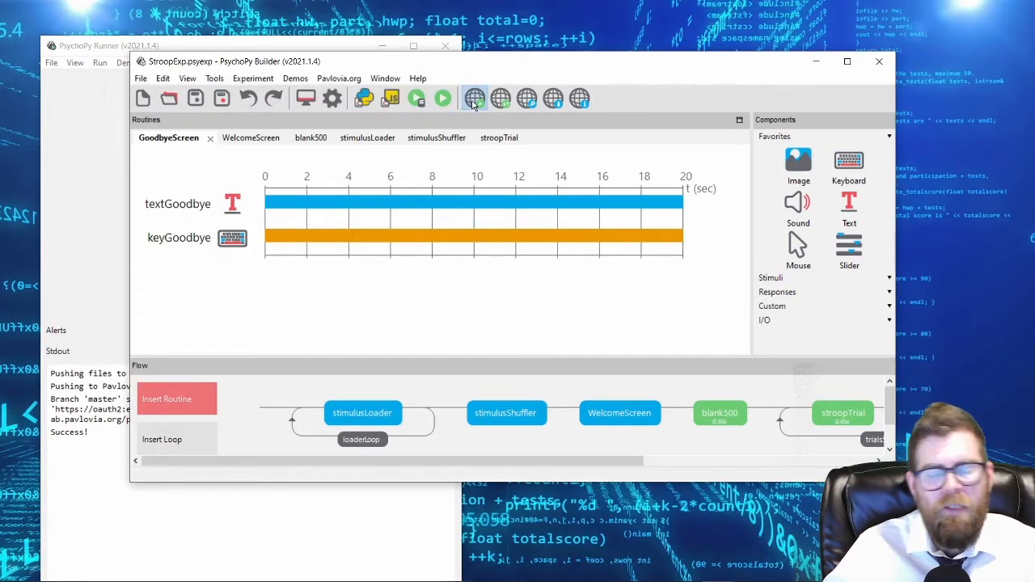
pyautogui.click(475, 100)
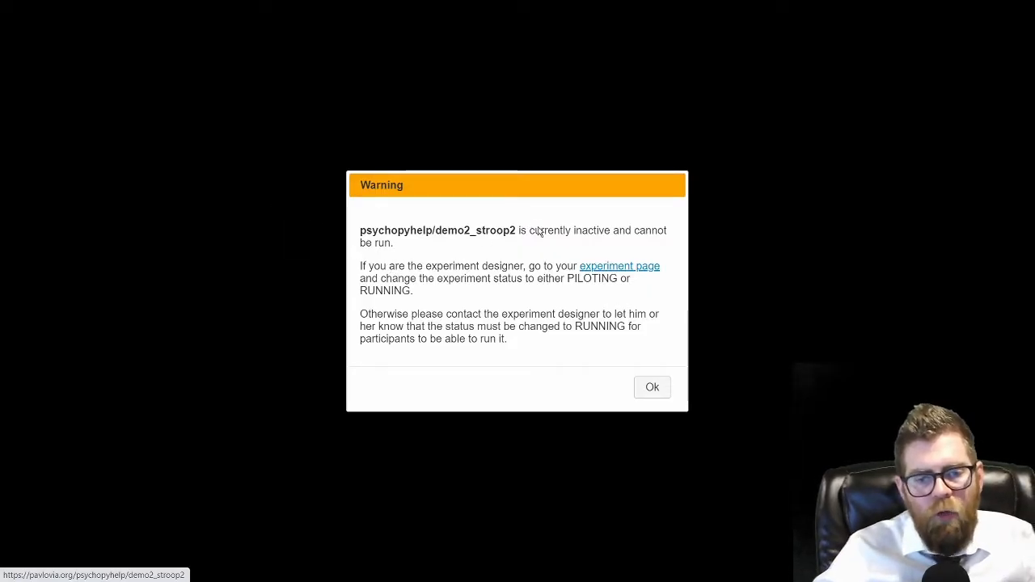
pyautogui.click(619, 269)
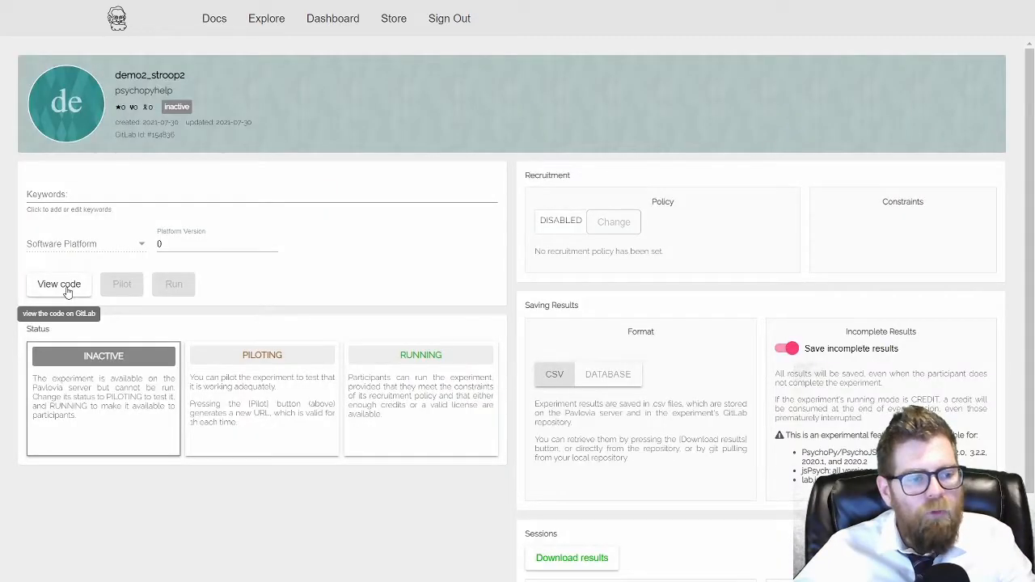
pyautogui.click(67, 291)
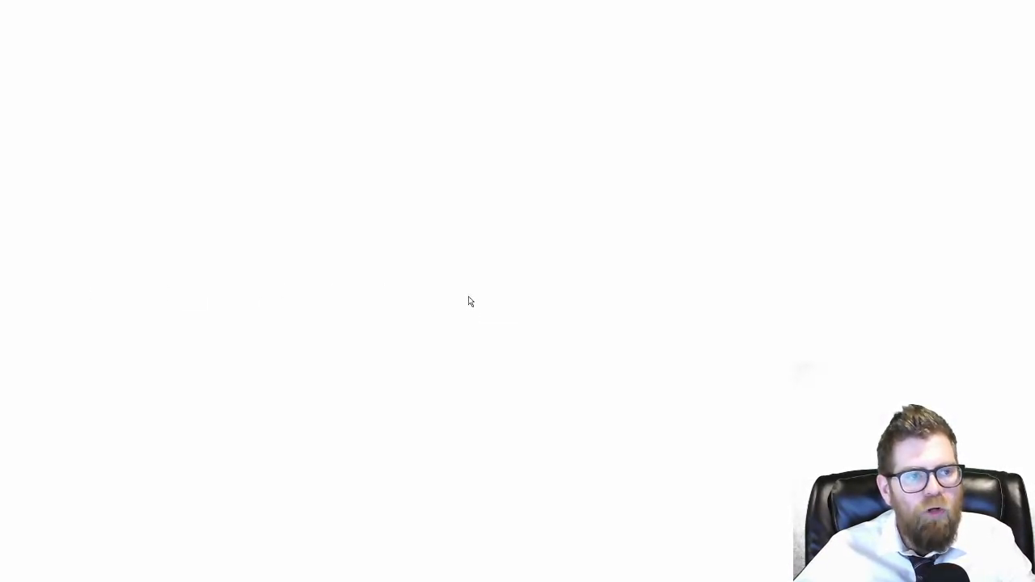
pyautogui.scroll(-1, 346, 394)
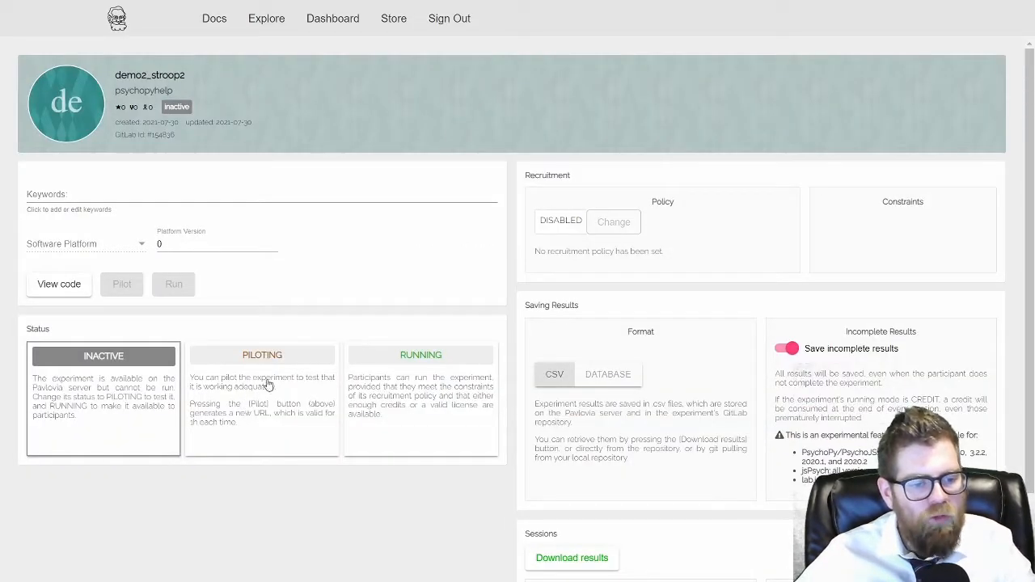
# Step: Set the experiment's status to PILOTING and start a pilot run of session 001 with the browser console open
pyautogui.click(268, 384)
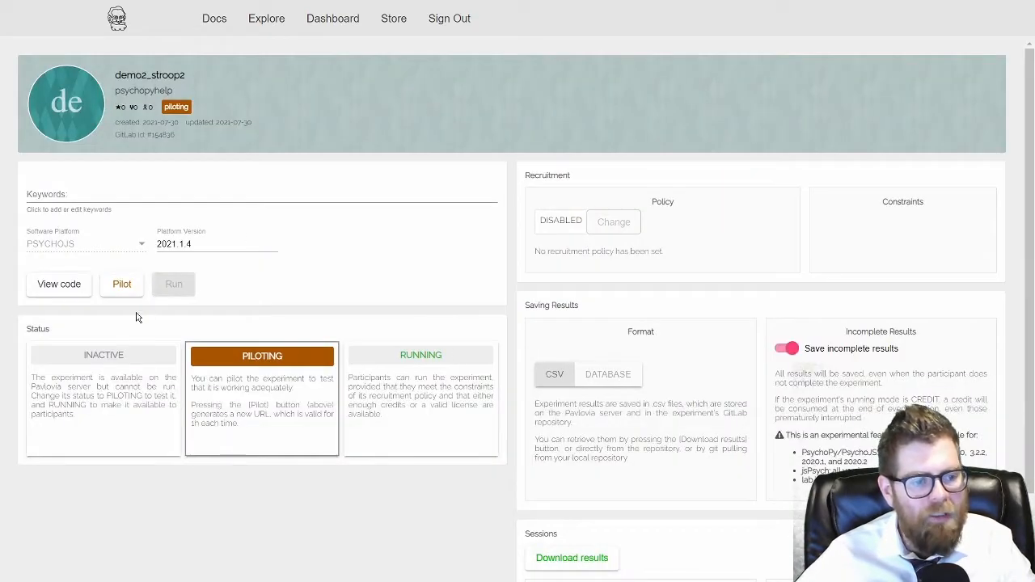
pyautogui.click(123, 289)
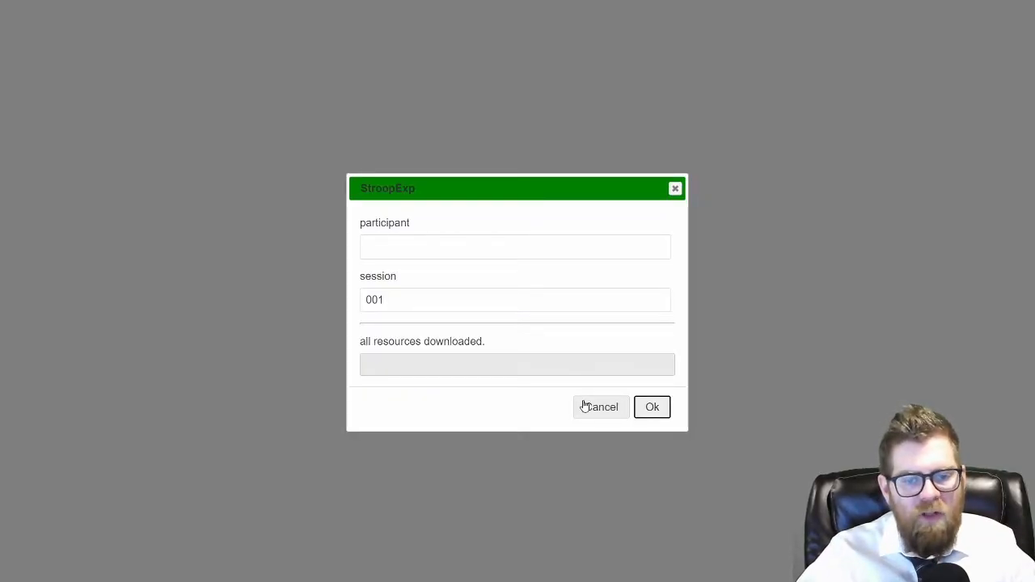
pyautogui.press('F12')
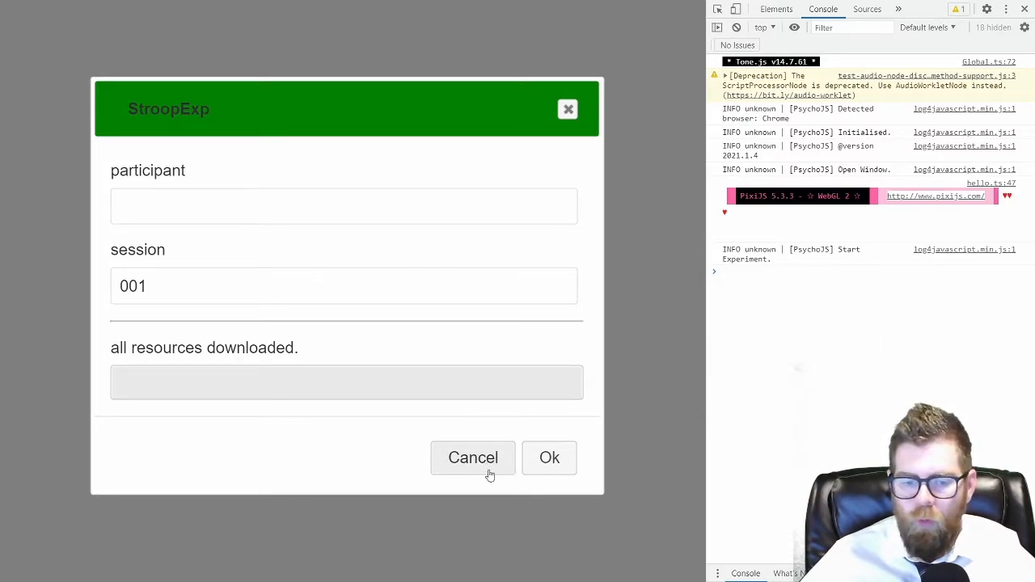
pyautogui.click(555, 469)
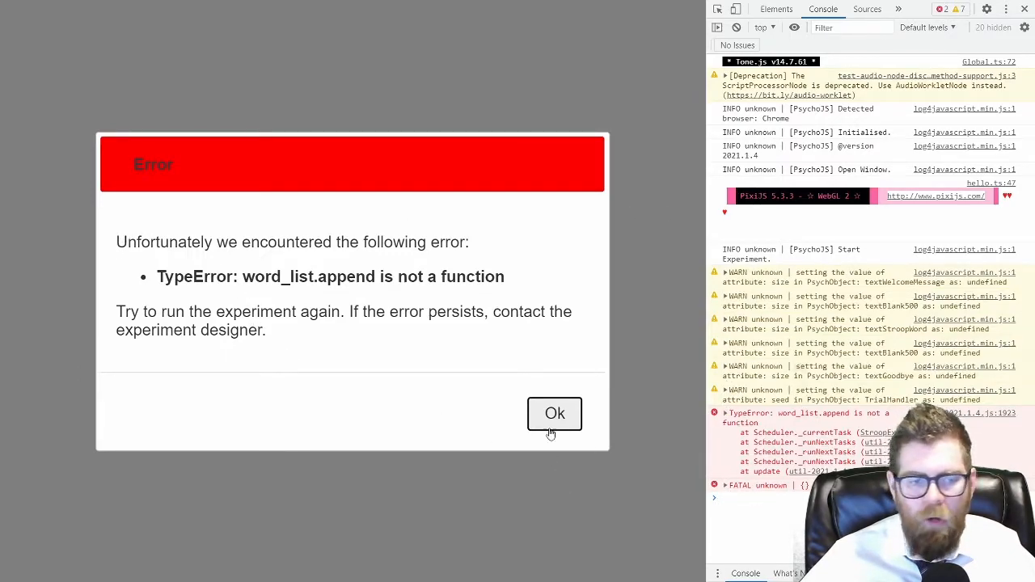
# Step: Examine the word_list.append call in the pilot error and compare codeLoader's Begin Routine code in Python and JavaScript
pyautogui.moveTo(242, 280); pyautogui.dragTo(375, 278)
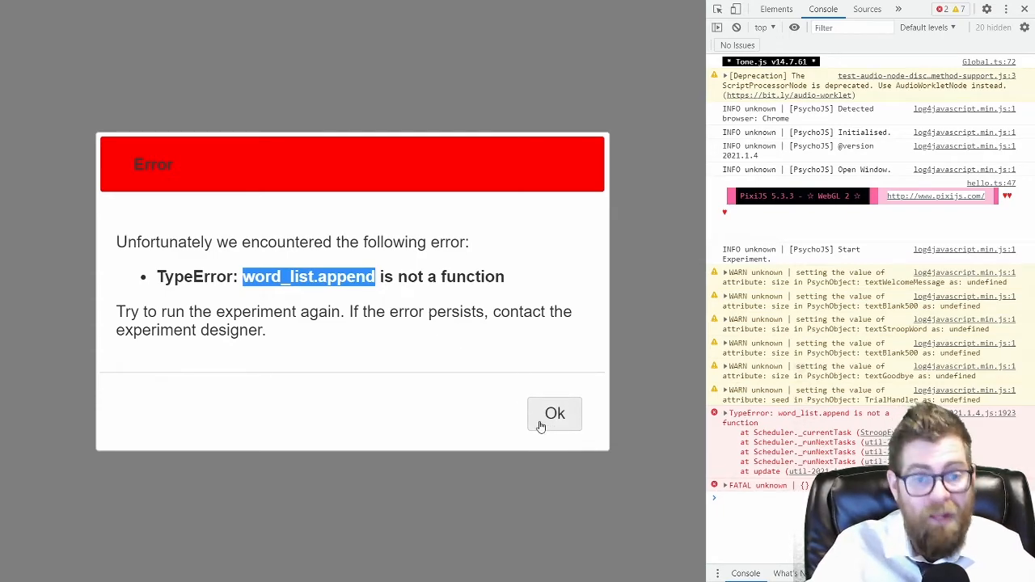
pyautogui.hotkey('alt', 'F4')
pyautogui.click(550, 471)
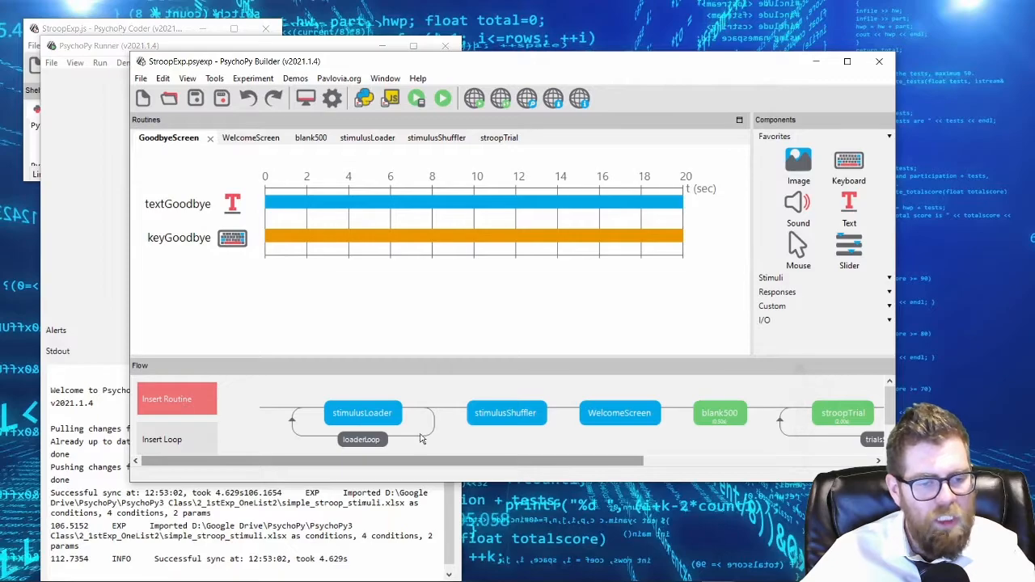
pyautogui.click(369, 412)
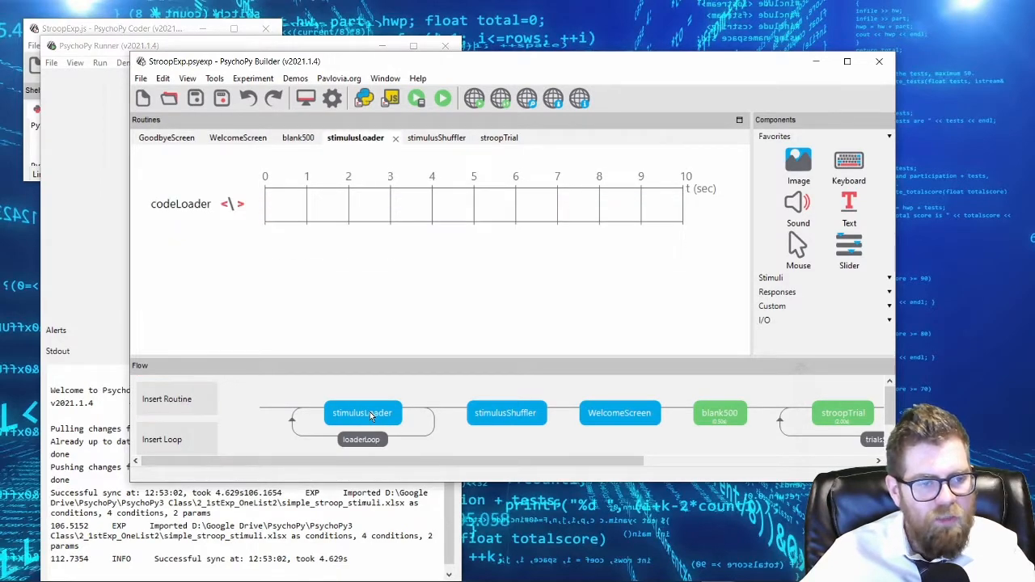
pyautogui.click(185, 199)
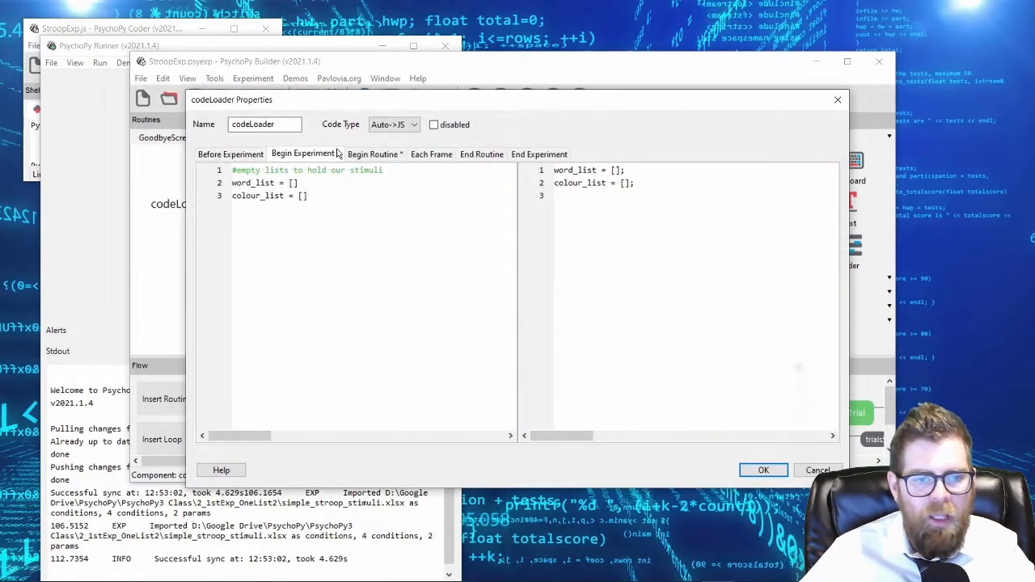
pyautogui.click(372, 155)
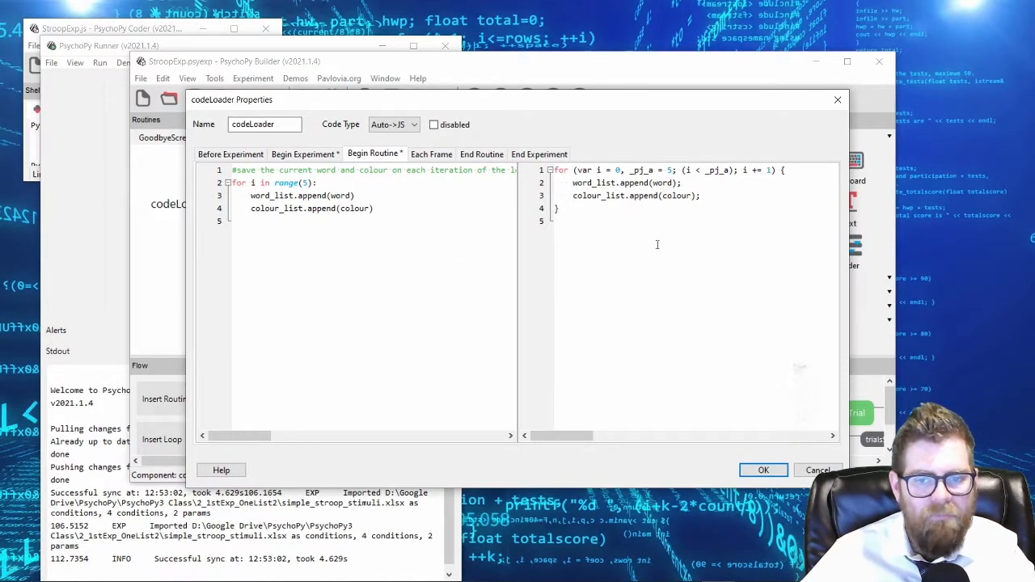
pyautogui.moveTo(621, 182); pyautogui.dragTo(646, 183)
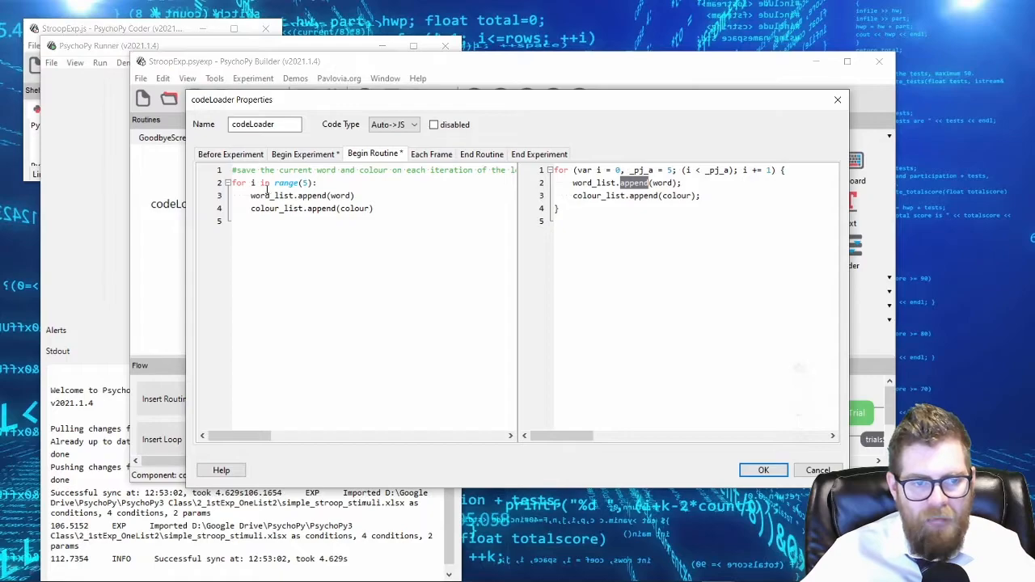
pyautogui.moveTo(244, 173); pyautogui.dragTo(485, 220)
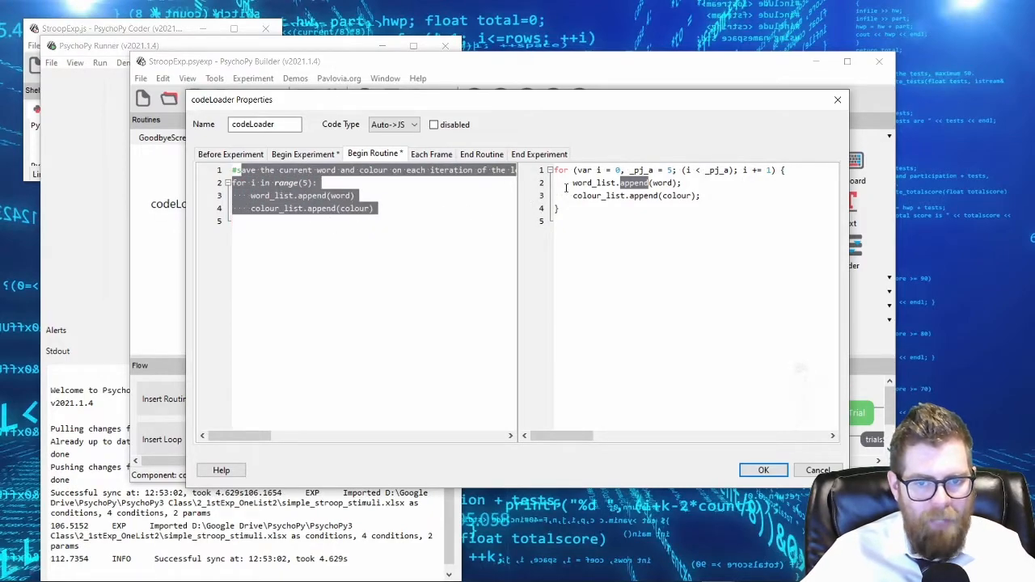
pyautogui.moveTo(558, 169); pyautogui.dragTo(598, 233)
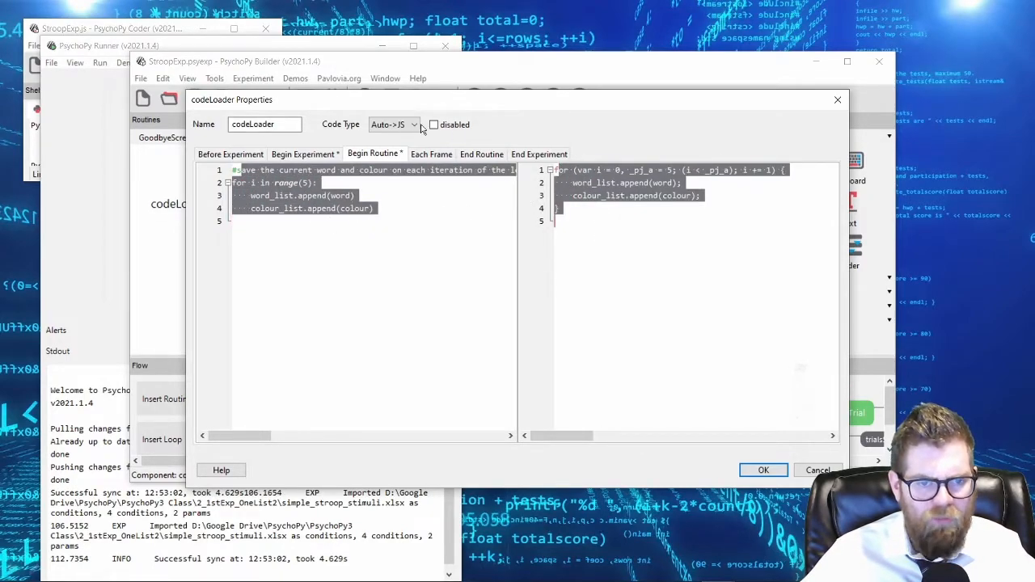
# Step: Set codeLoader's code type to Both and replace append with push for word_list and colour_list in the Begin Routine JavaScript
pyautogui.click(382, 132)
pyautogui.click(385, 154)
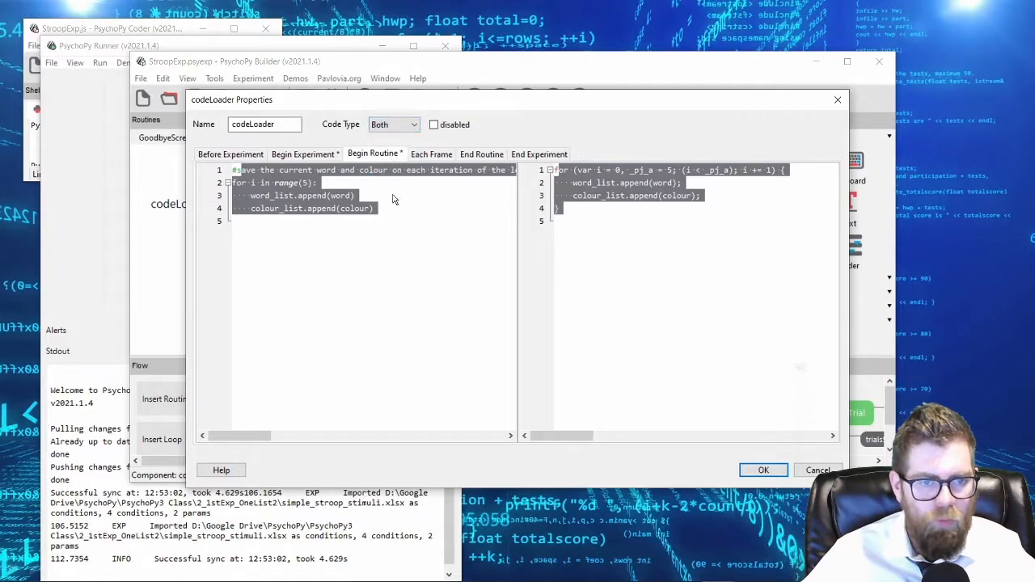
pyautogui.click(392, 194)
pyautogui.click(642, 182)
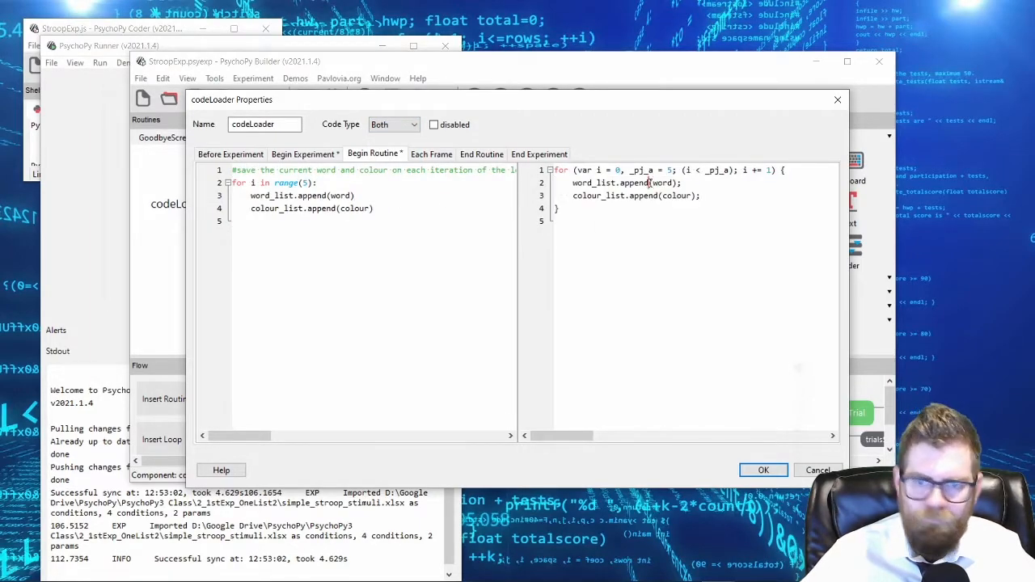
pyautogui.hotkey('ctrl', 'shift', 'Left')
pyautogui.write('push')
pyautogui.press('Down')
pyautogui.hotkey('ctrl', 'Right')
pyautogui.hotkey('ctrl', 'shift', 'Left')
pyautogui.write('push')
# Step: Review the for loop header in the Begin Routine JavaScript and remove the space between for and its opening parenthesis
pyautogui.press('Up')
pyautogui.press('Up')
pyautogui.press('End')
pyautogui.press('Left')
pyautogui.press('Left')
pyautogui.press('Left')
pyautogui.hotkey('shift', 'Home')
pyautogui.hotkey('shift', 'Right')
pyautogui.hotkey('shift', 'Right')
pyautogui.hotkey('shift', 'Right')
pyautogui.hotkey('shift', 'Right')
pyautogui.hotkey('shift', 'Right')
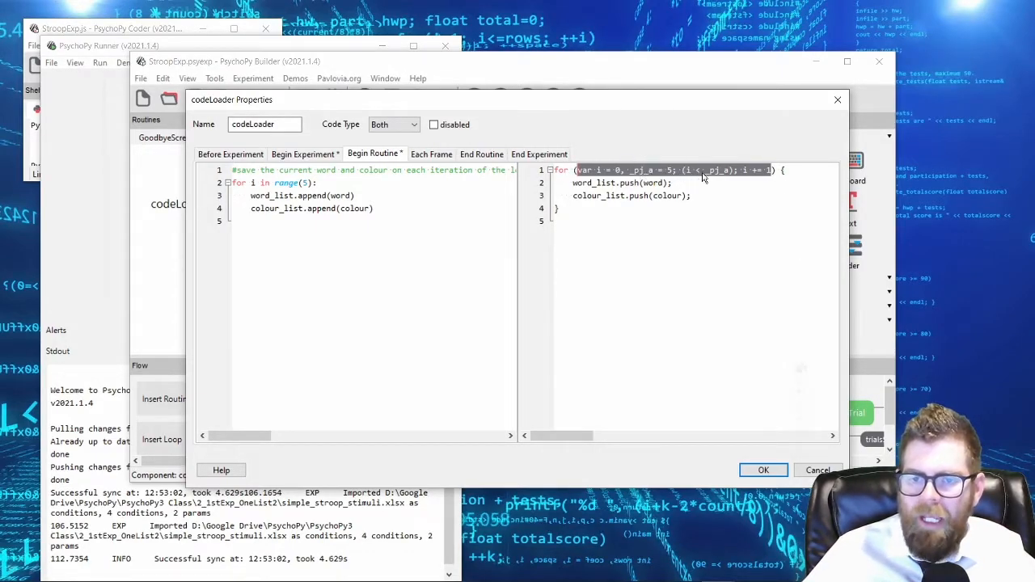
pyautogui.click(570, 171)
pyautogui.press('Delete')
pyautogui.press('Right')
pyautogui.press('Right')
pyautogui.press('Right')
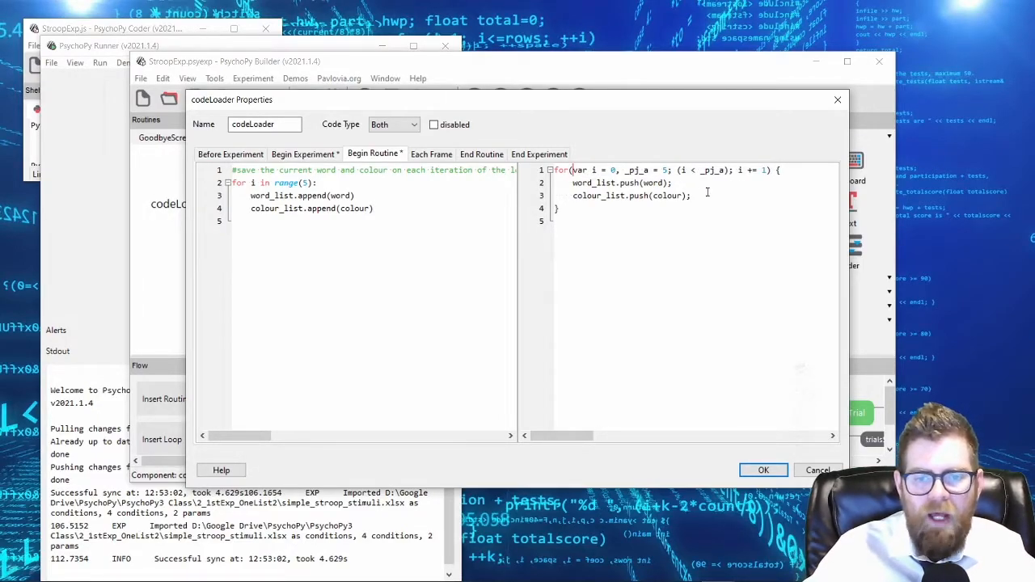
# Step: Delete the _pj_a = 5 declaration from the JavaScript loop header, leaving var i = 0 as the initialiser
pyautogui.press('Right')
pyautogui.press('Right')
pyautogui.press('Right')
pyautogui.press('Right')
pyautogui.press('Right')
pyautogui.press('Right')
pyautogui.hotkey('shift', 'Right')
pyautogui.hotkey('shift', 'Right')
pyautogui.hotkey('shift', 'Right')
pyautogui.hotkey('shift', 'Right')
pyautogui.hotkey('shift', 'Right')
pyautogui.hotkey('shift', 'Right')
pyautogui.hotkey('shift', 'Right')
pyautogui.hotkey('shift', 'Right')
pyautogui.hotkey('shift', 'Right')
pyautogui.hotkey('shift', 'Right')
pyautogui.hotkey('shift', 'Right')
pyautogui.hotkey('shift', 'Right')
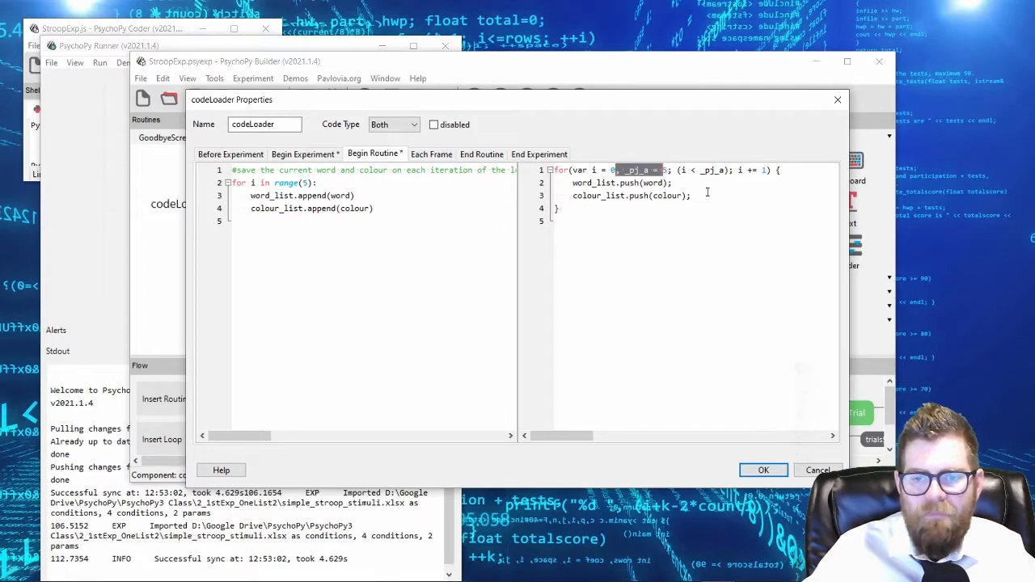
pyautogui.press('Delete')
pyautogui.press('Delete')
# Step: Set the JavaScript loop condition to i < 5 without the inner parentheses
pyautogui.press('Right')
pyautogui.press('Right')
pyautogui.press('Right')
pyautogui.press('Right')
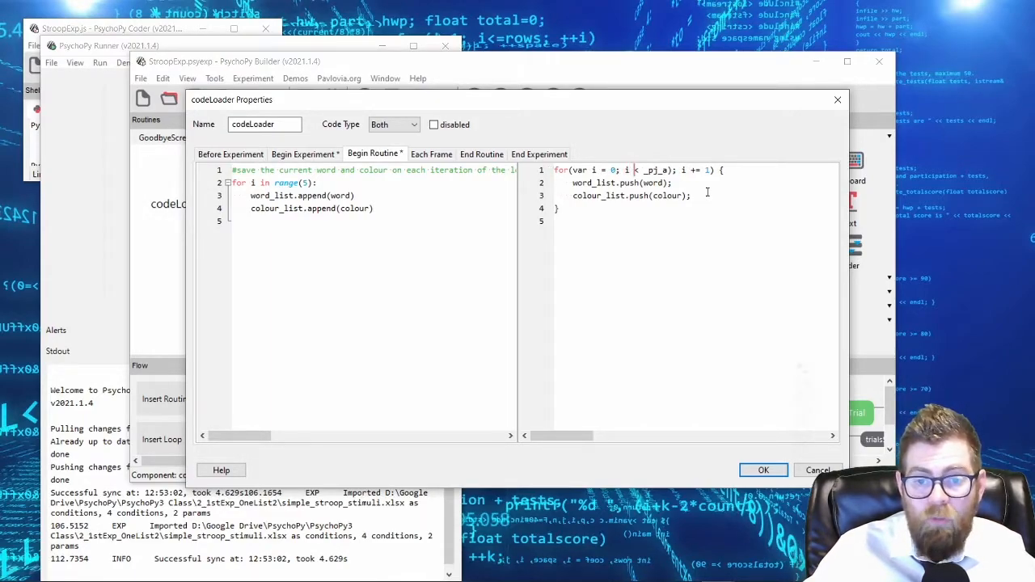
pyautogui.hotkey('shift', 'Right')
pyautogui.hotkey('shift', 'Right')
pyautogui.hotkey('shift', 'Right')
pyautogui.hotkey('shift', 'Right')
pyautogui.hotkey('shift', 'Right')
pyautogui.hotkey('shift', 'Right')
pyautogui.write('5')
pyautogui.press('Right')
pyautogui.press('Right')
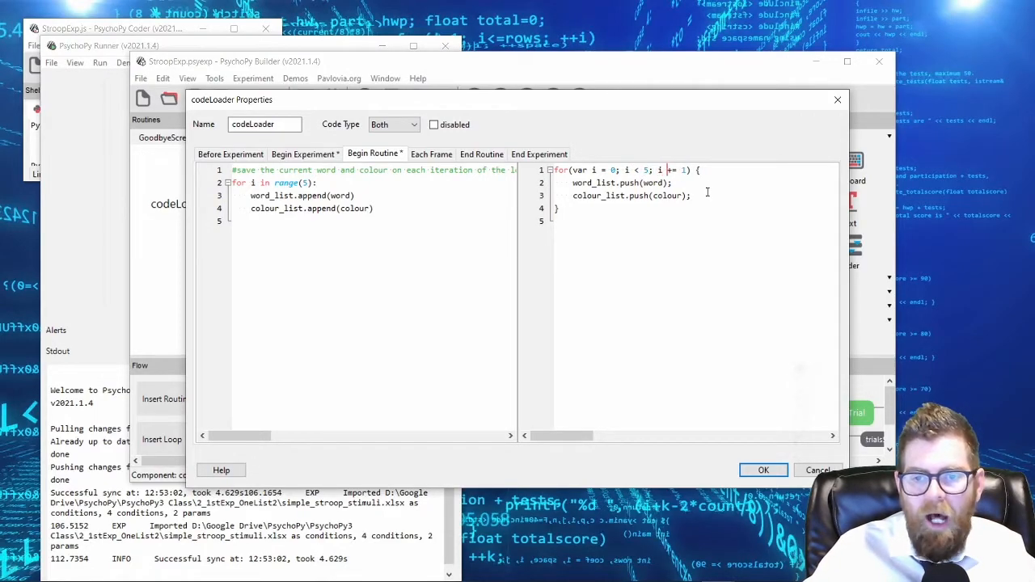
# Step: Replace the JavaScript loop's increment with i++ and review the rewritten loop header
pyautogui.press('Delete')
pyautogui.press('Delete')
pyautogui.press('Delete')
pyautogui.press('BackSpace')
pyautogui.press('BackSpace')
pyautogui.write('++')
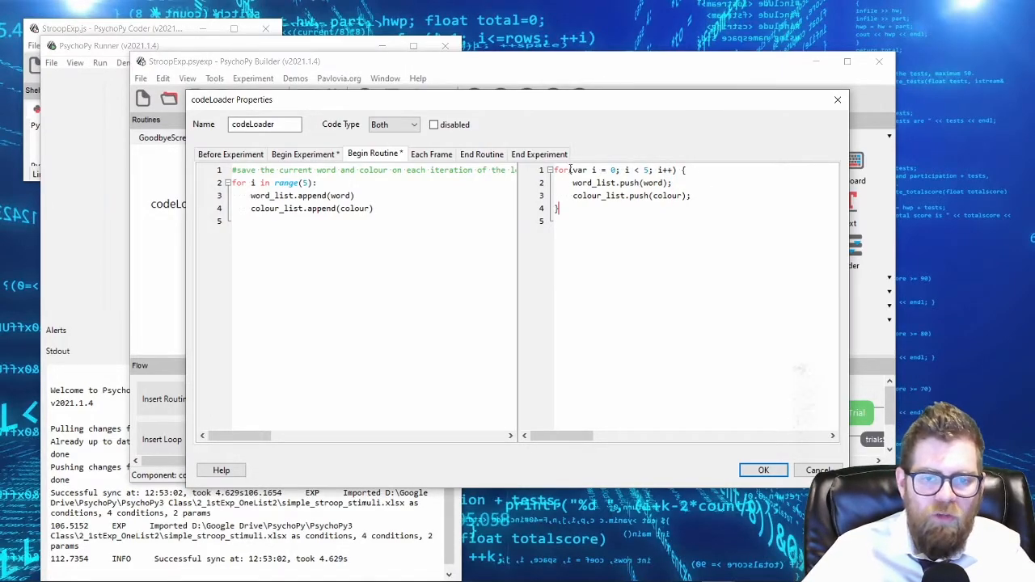
pyautogui.moveTo(570, 170); pyautogui.dragTo(675, 171)
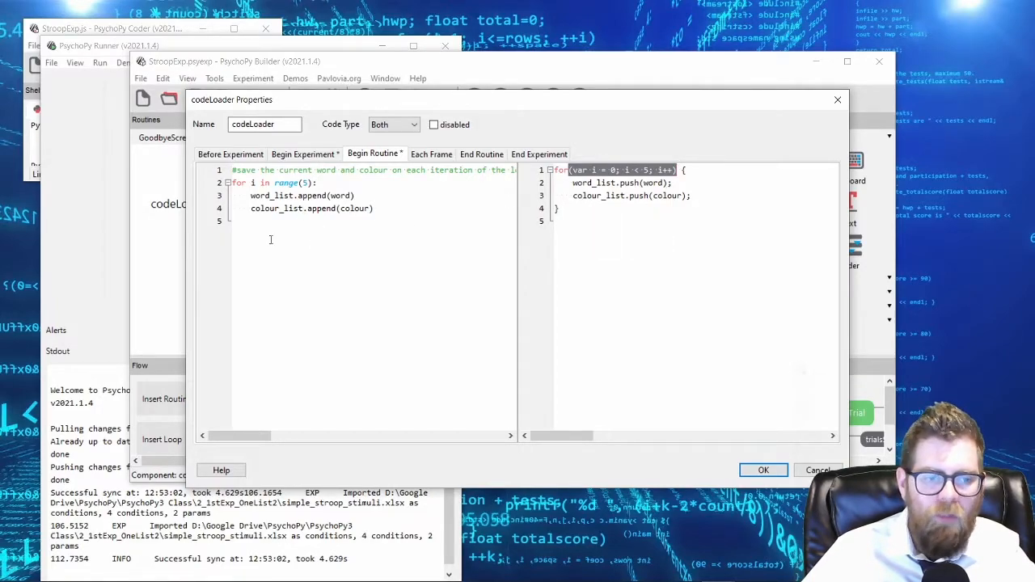
pyautogui.click(608, 172)
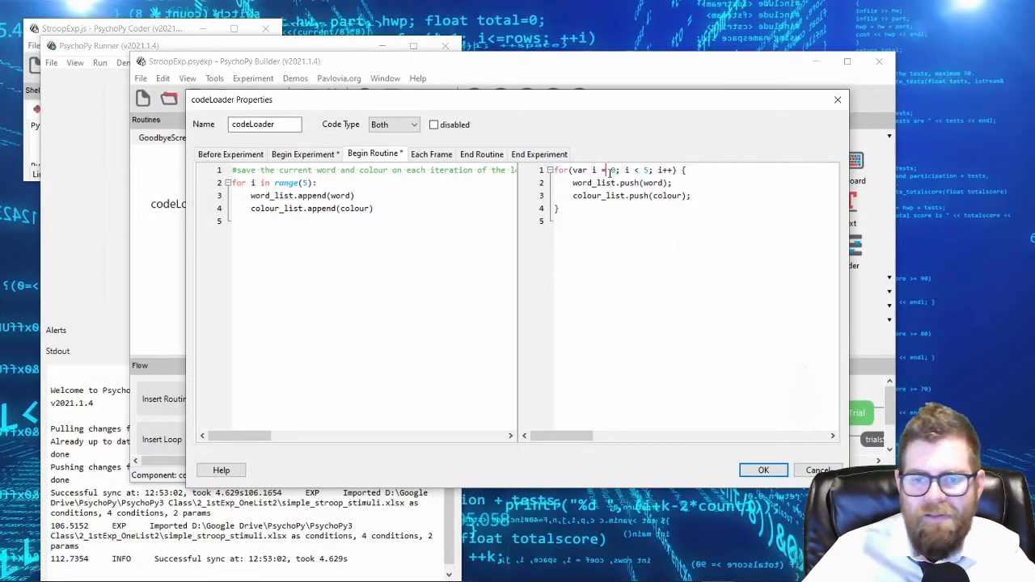
# Step: Review the rewritten for loop and its initialiser, condition and increment in codeLoader's Begin Routine JavaScript
pyautogui.moveTo(554, 170); pyautogui.dragTo(694, 170)
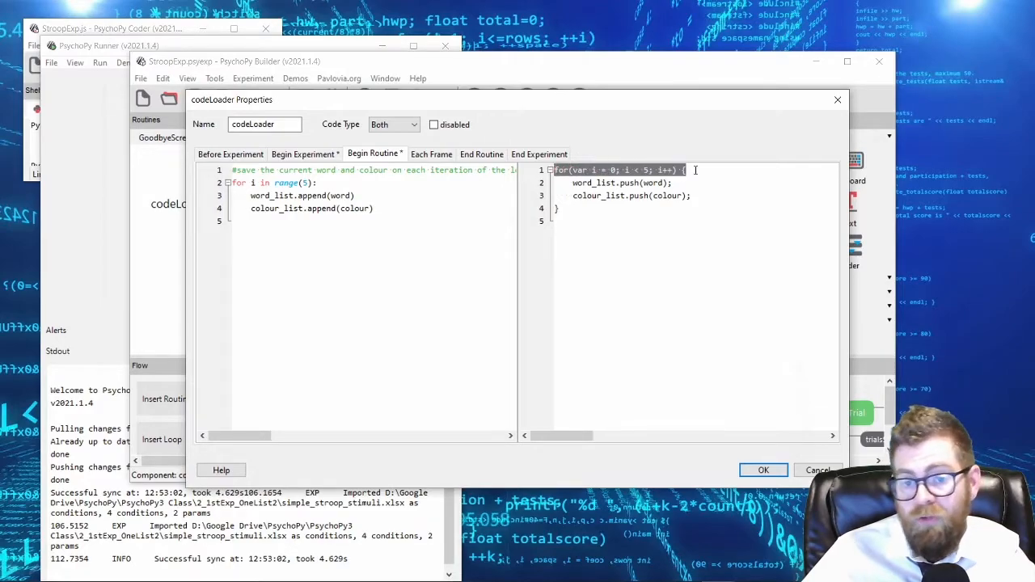
pyautogui.moveTo(589, 211); pyautogui.dragTo(536, 167)
pyautogui.click(617, 229)
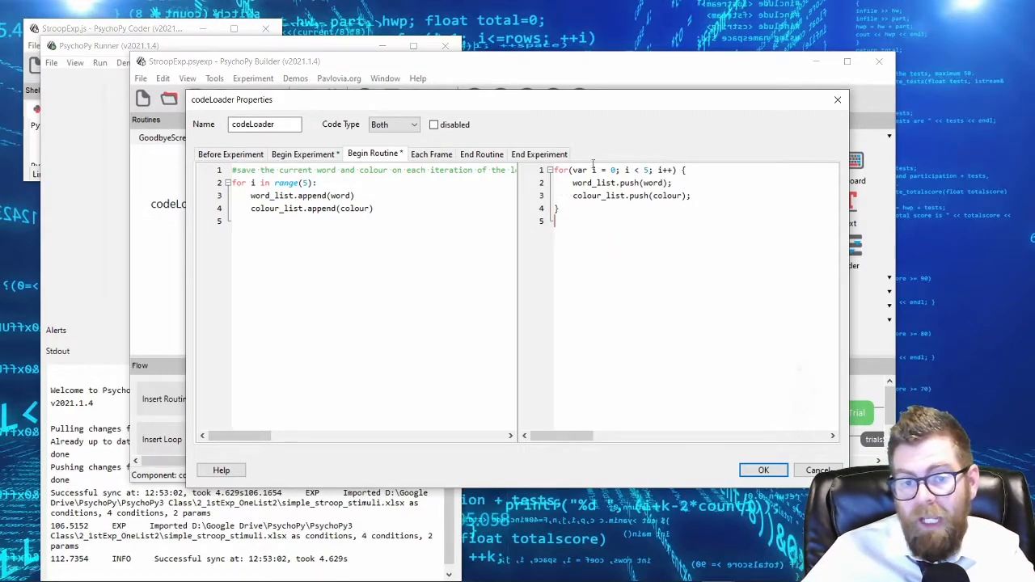
pyautogui.moveTo(572, 170); pyautogui.dragTo(675, 170)
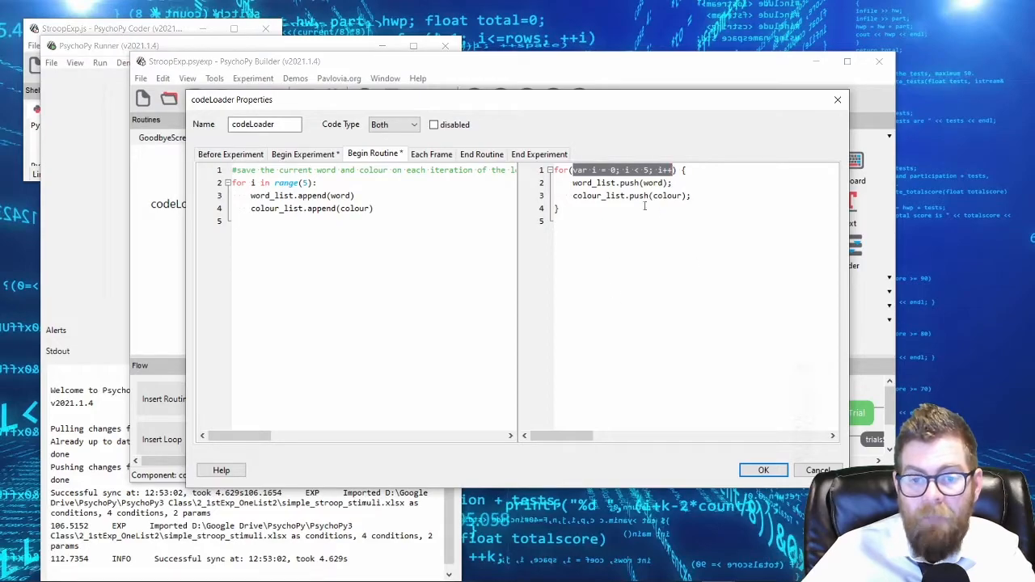
pyautogui.click(570, 211)
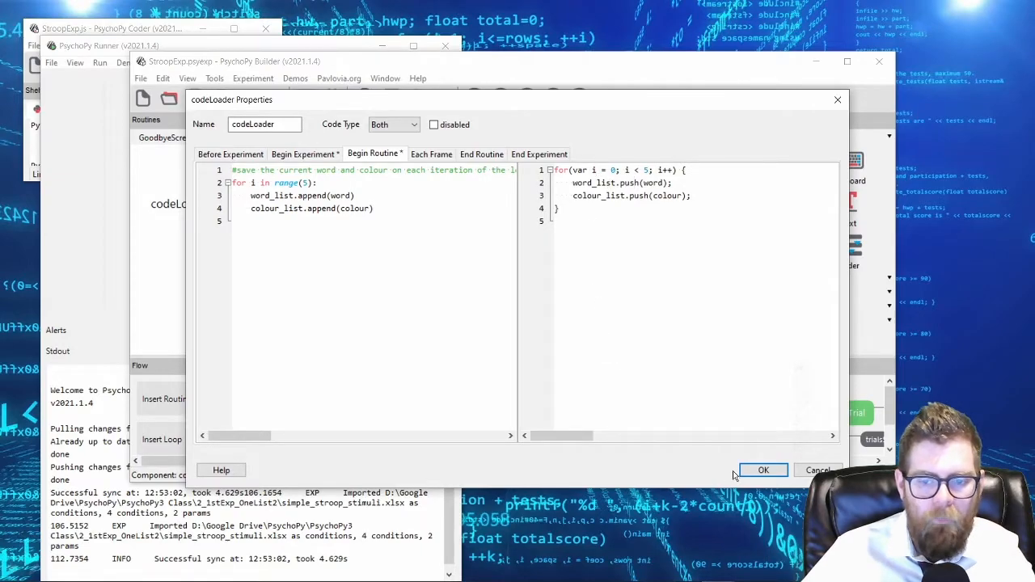
# Step: Accept the codeLoader changes and sync the experiment to Pavlovia without a commit summary
pyautogui.click(761, 471)
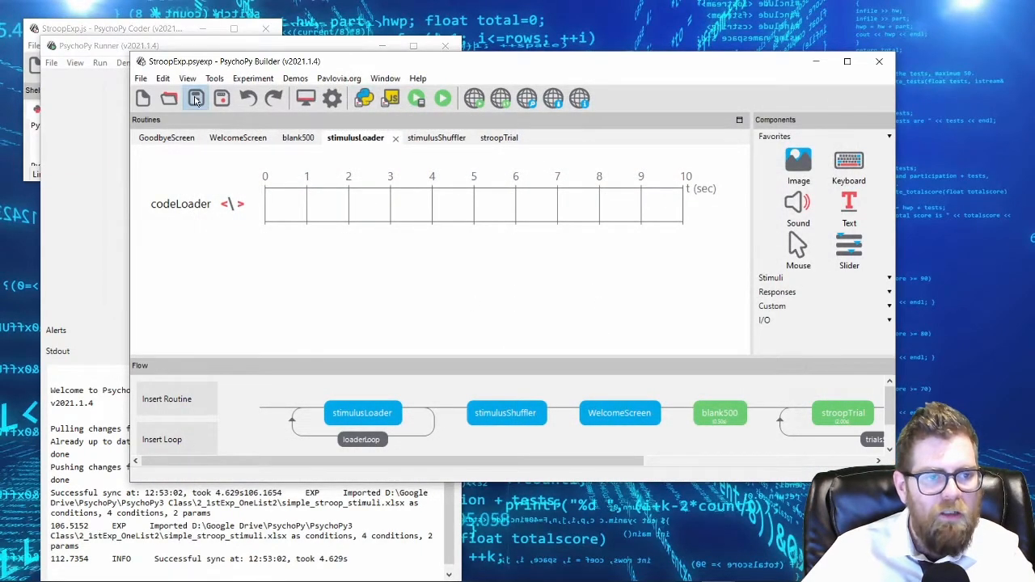
pyautogui.click(501, 98)
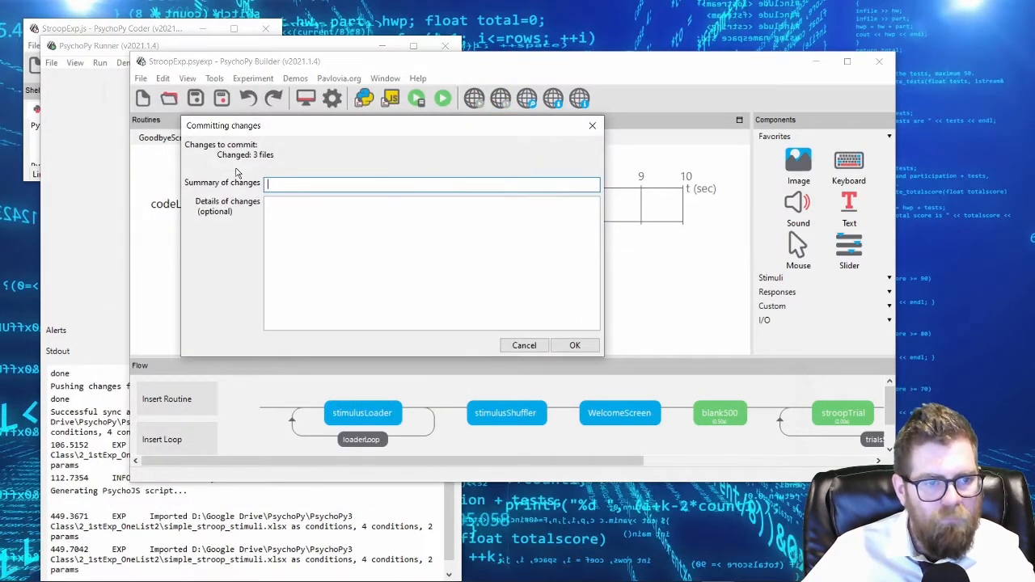
pyautogui.click(574, 345)
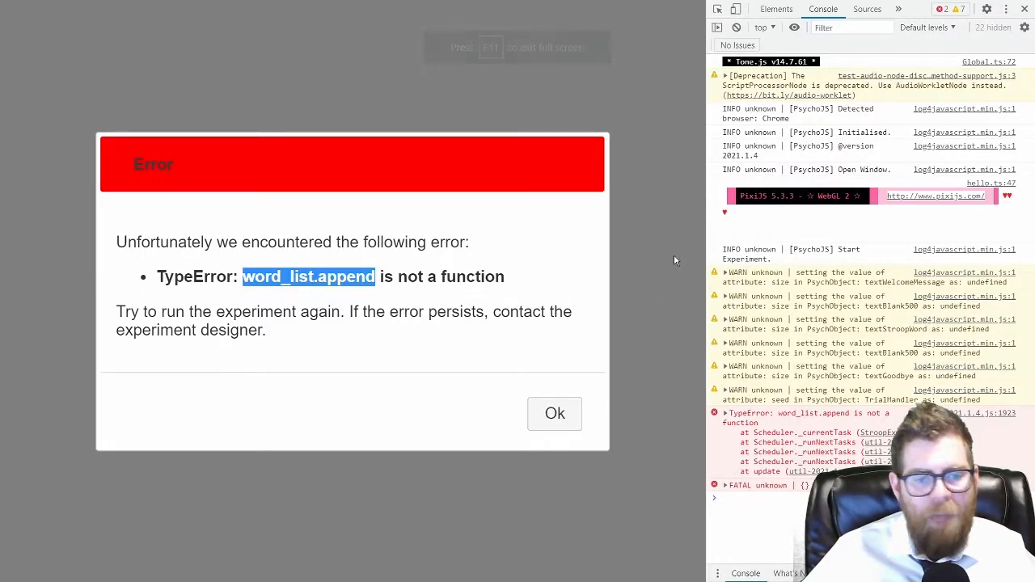
# Step: Reload the online StroopExp in the browser, start session 001 and examine the function named in the reported error
pyautogui.press('F5')
pyautogui.click(580, 70)
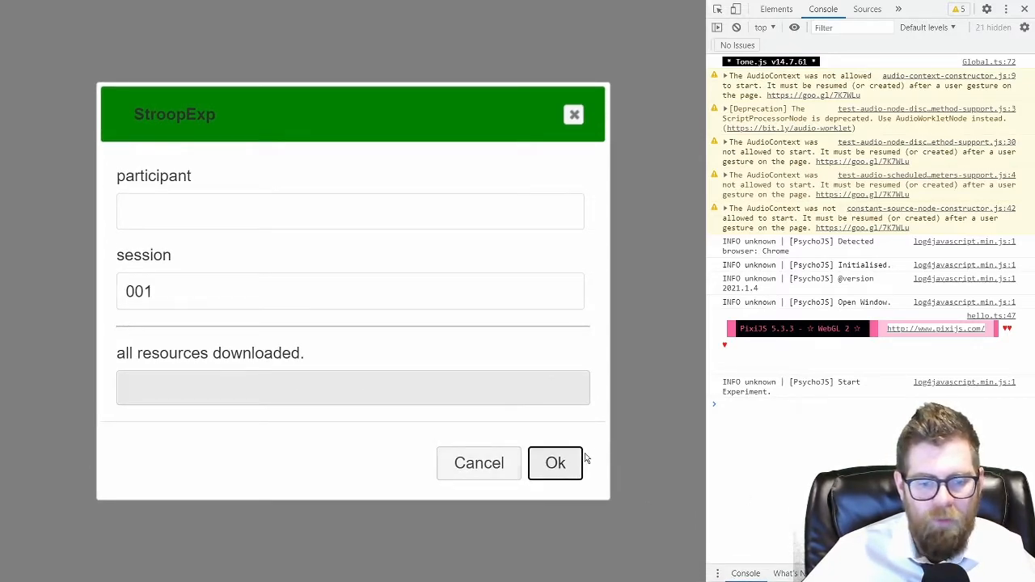
pyautogui.click(569, 460)
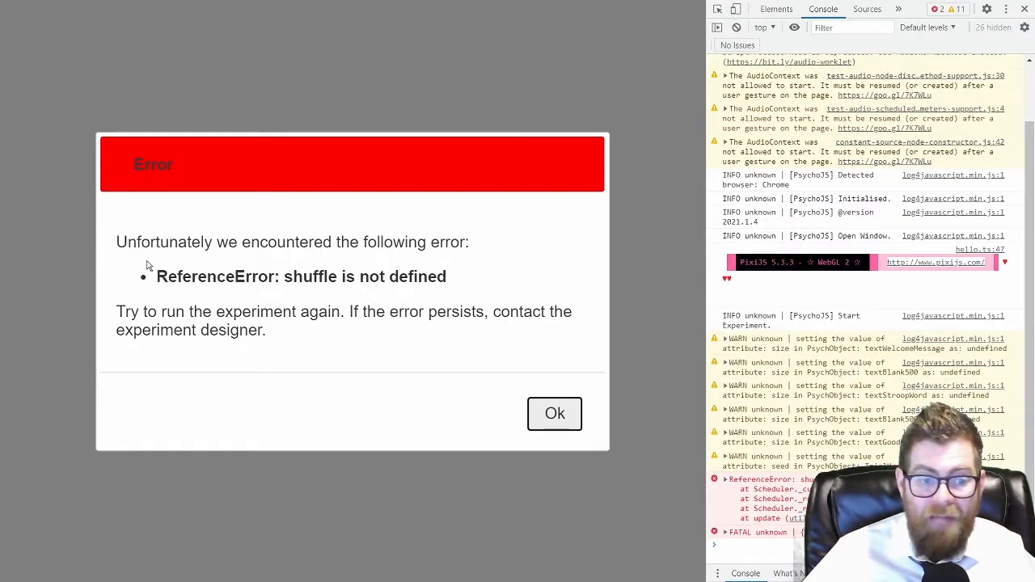
pyautogui.moveTo(285, 275); pyautogui.dragTo(338, 277)
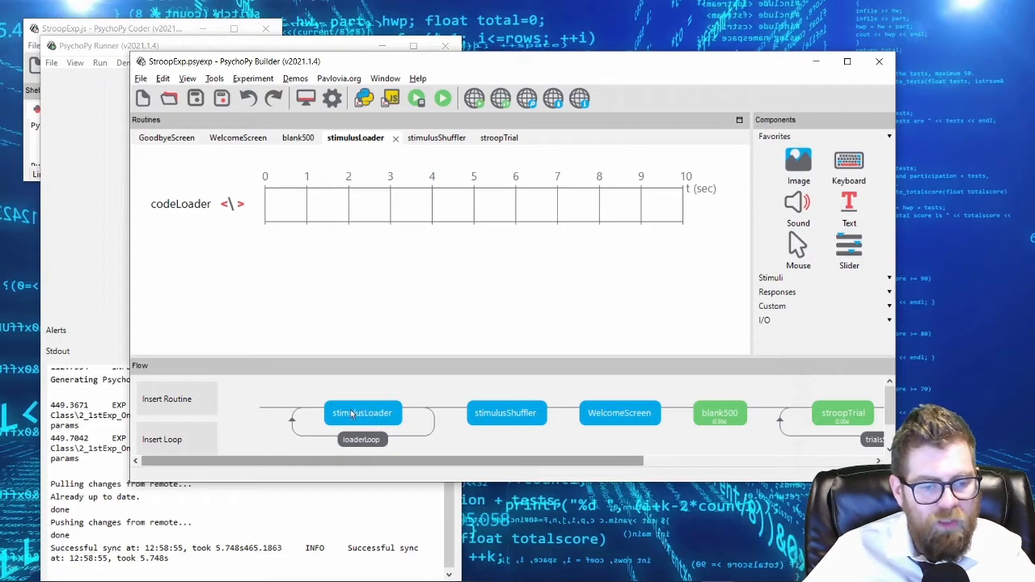
# Step: Add shuffle = util.shuffle; to codeLoader's Before Experiment JavaScript in PsychoPy Builder
pyautogui.click(191, 211)
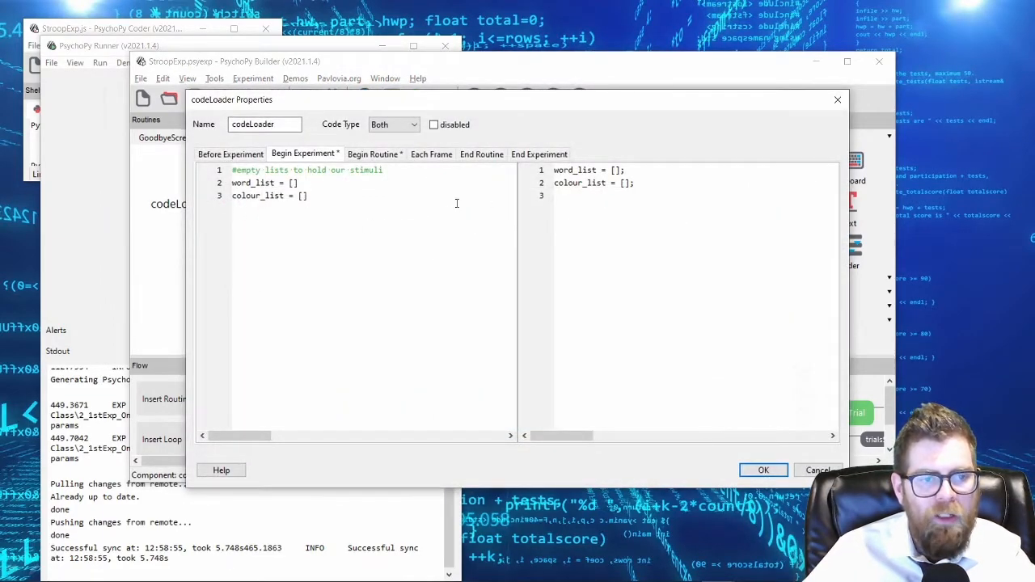
pyautogui.click(235, 155)
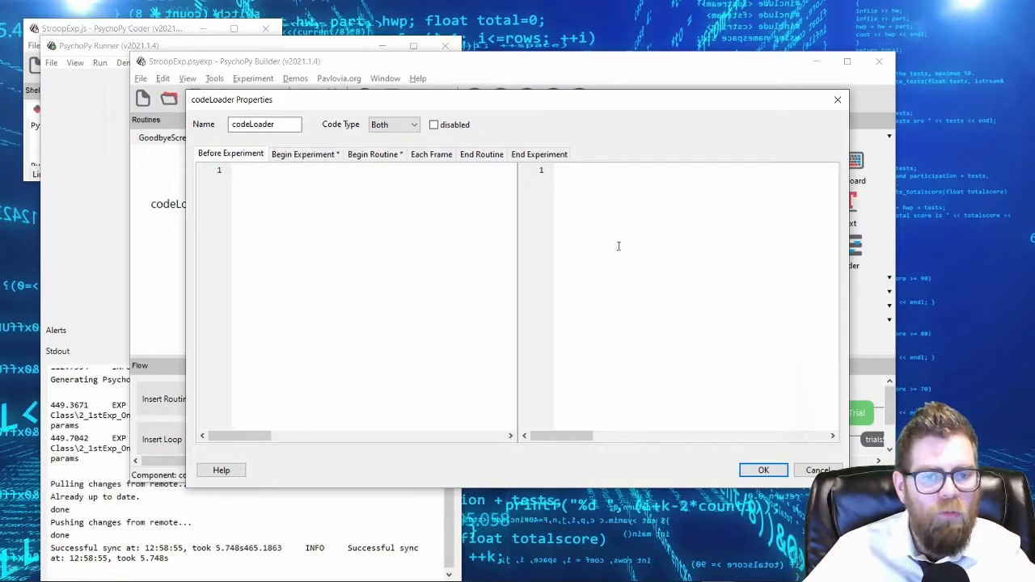
pyautogui.write('shuffle')
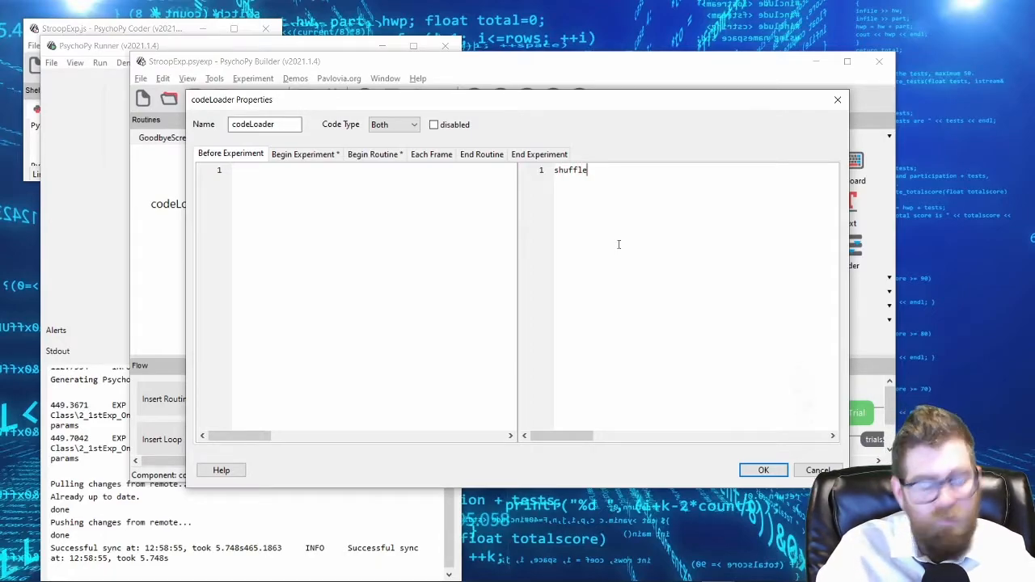
pyautogui.write(' = util.shuffle;')
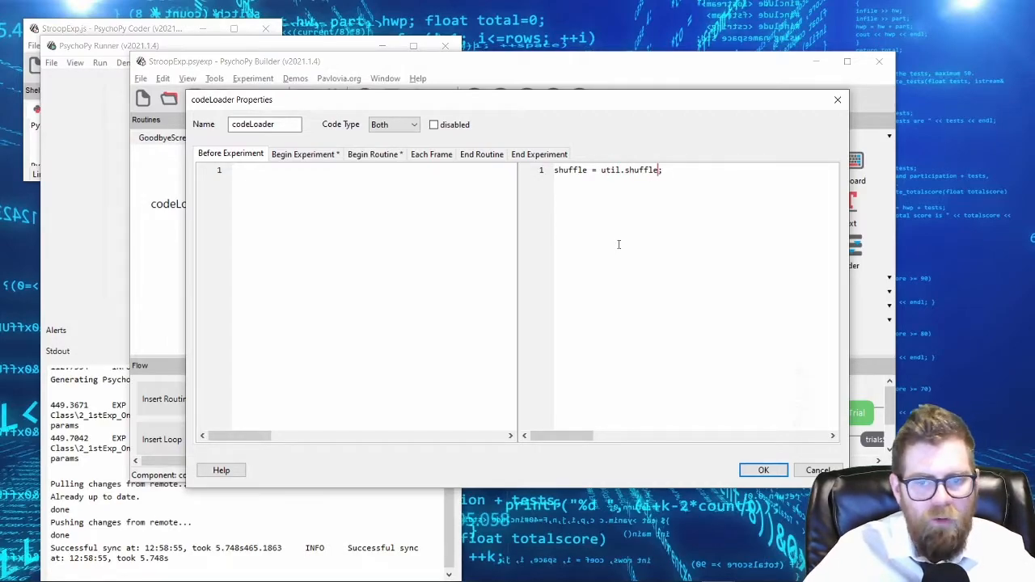
# Step: Review both sides of the shuffle assignment and check the JavaScript loop in codeLoader's Begin Routine code
pyautogui.hotkey('ctrl', 'shift', 'Left')
pyautogui.hotkey('ctrl', 'shift', 'Left')
pyautogui.hotkey('ctrl', 'shift', 'Left')
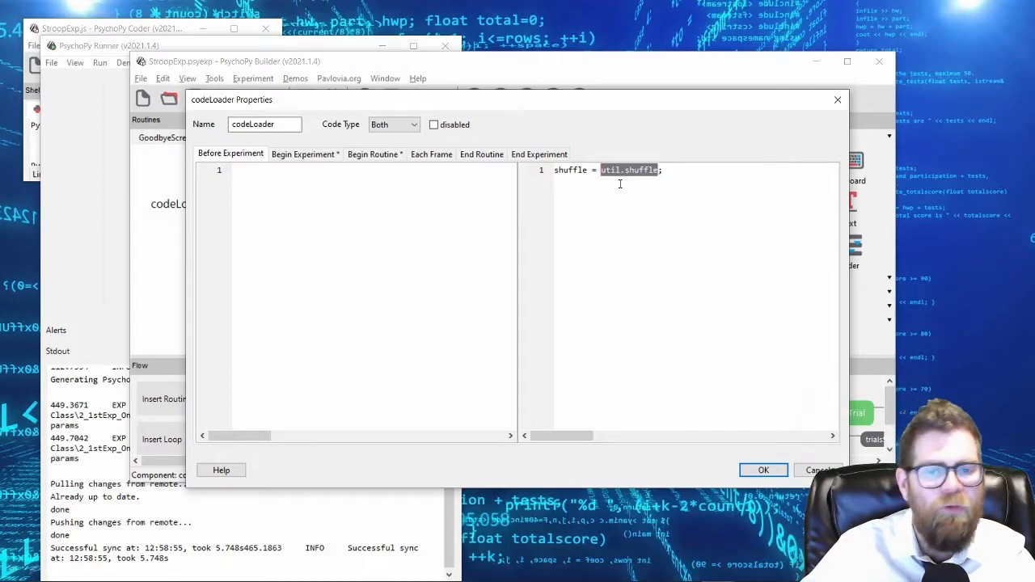
pyautogui.press('Left')
pyautogui.press('Home')
pyautogui.hotkey('ctrl', 'shift', 'Right')
pyautogui.hotkey('shift', 'Left')
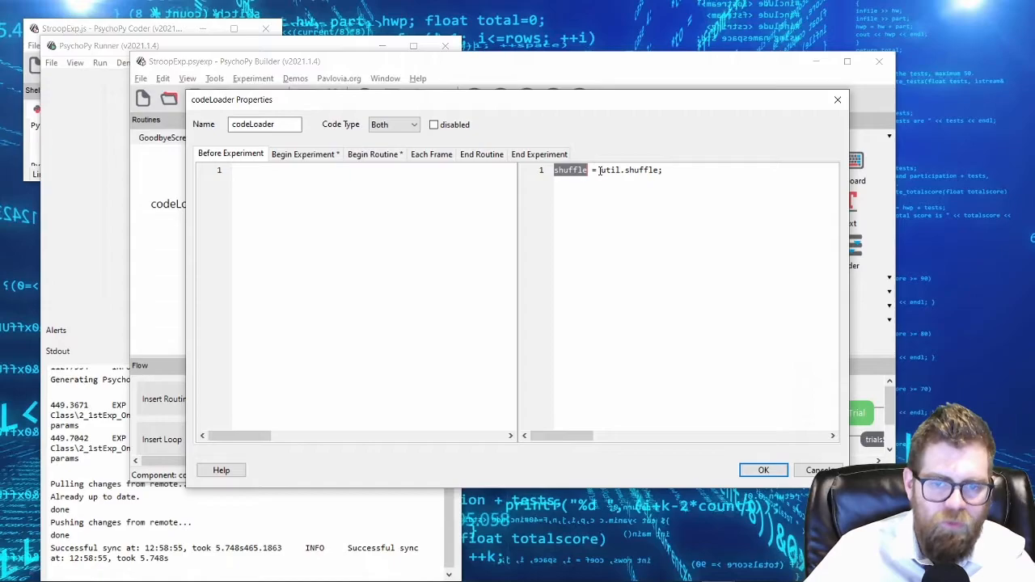
pyautogui.click(372, 157)
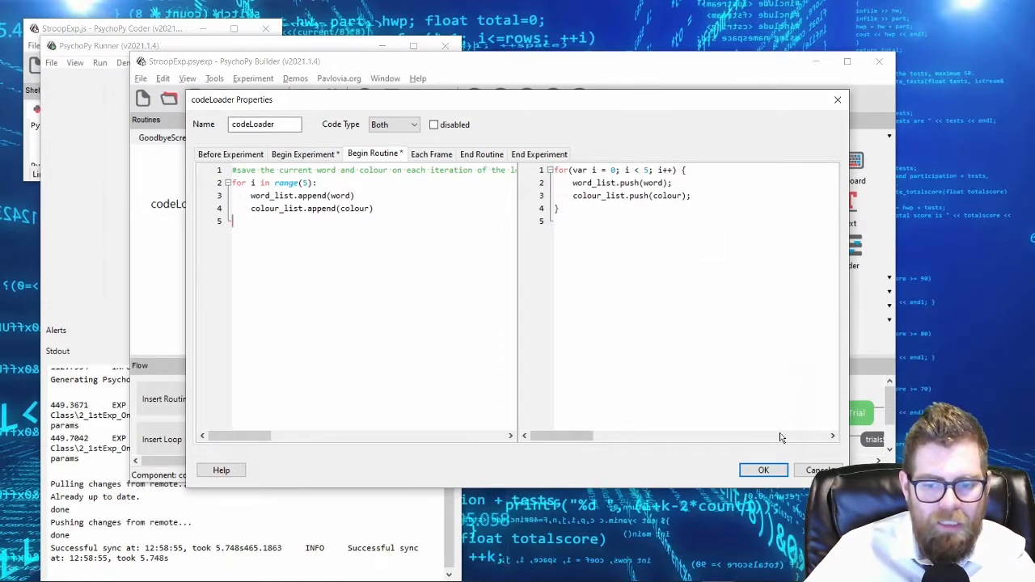
pyautogui.click(236, 155)
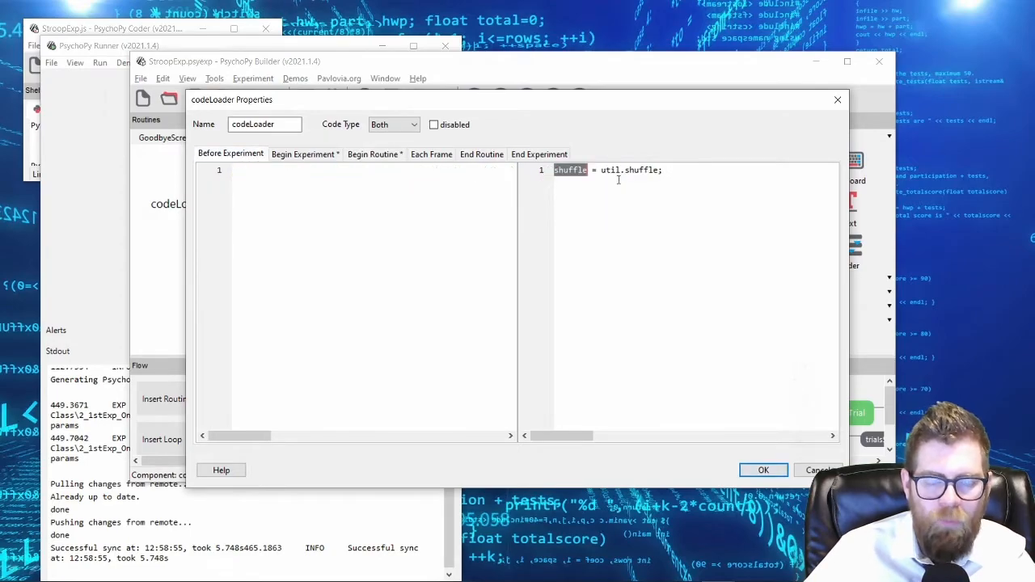
# Step: Accept codeLoader with the declaration var shuffle = util.shuffle; and sync the experiment to Pavlovia
pyautogui.click(763, 469)
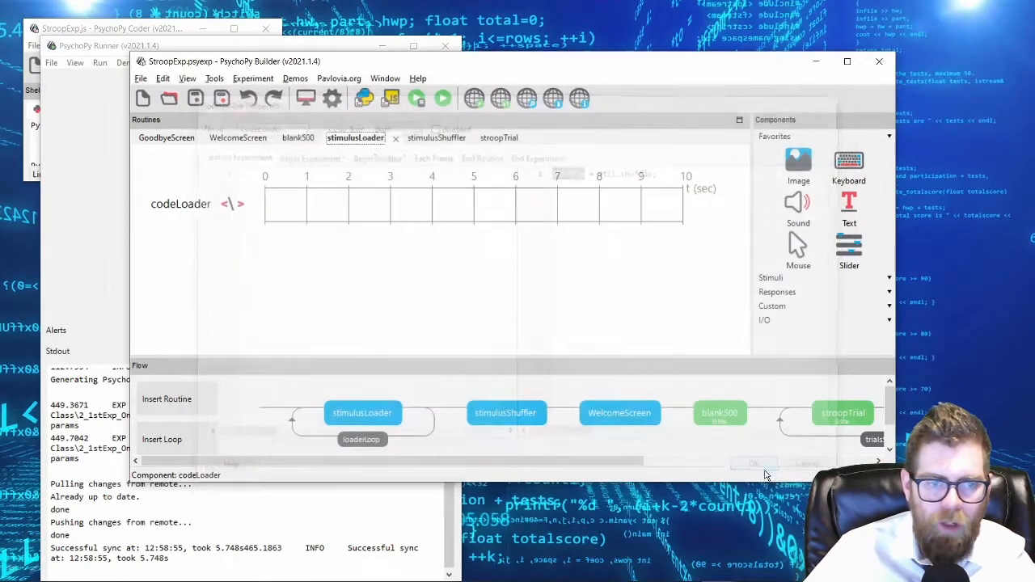
pyautogui.click(198, 107)
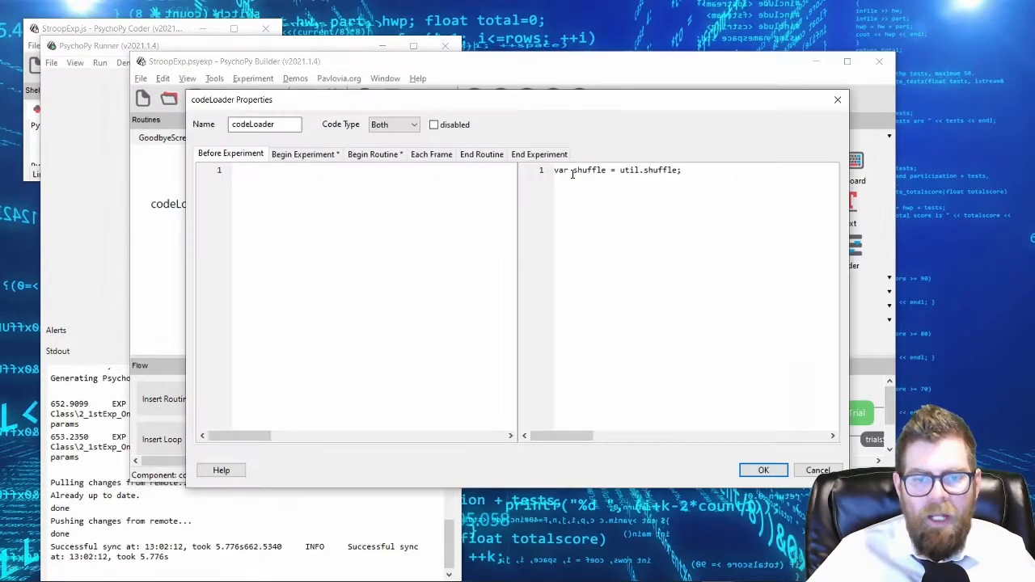
pyautogui.moveTo(573, 170); pyautogui.dragTo(553, 171)
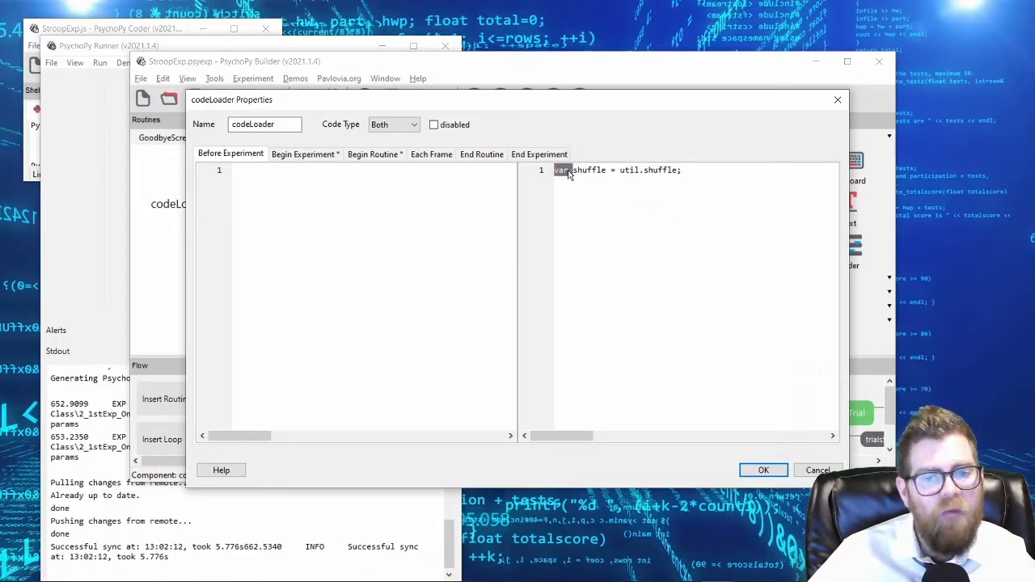
pyautogui.click(762, 469)
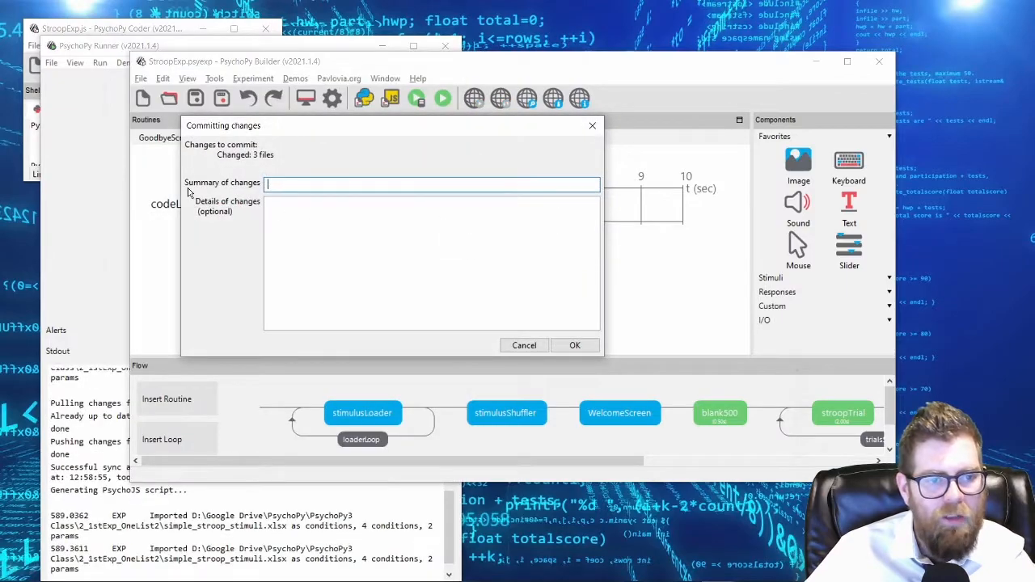
pyautogui.click(572, 345)
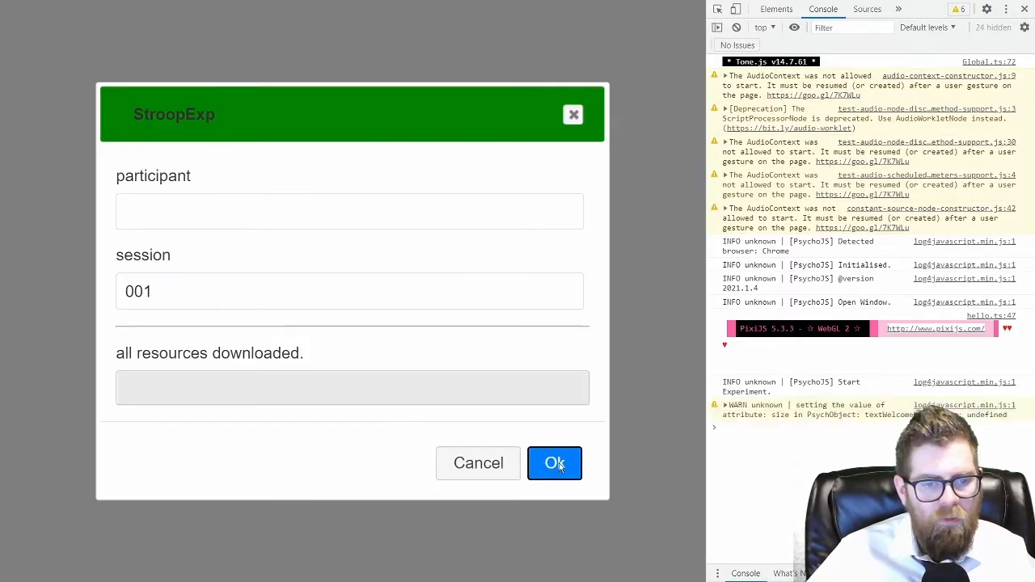
# Step: Start the online StroopExp in the browser with session 001 and examine the function call named in the error
pyautogui.click(556, 462)
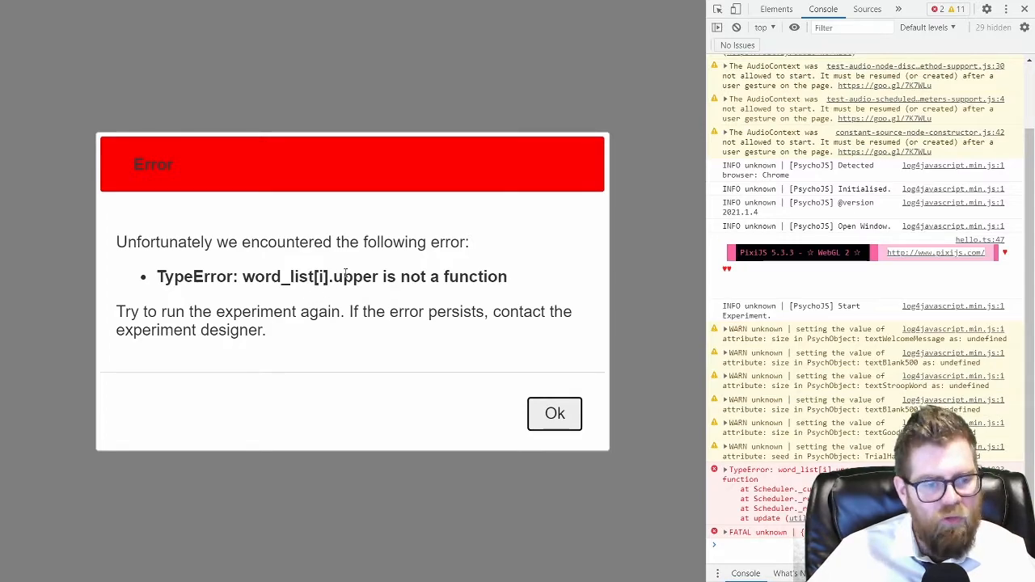
pyautogui.moveTo(329, 276); pyautogui.dragTo(377, 277)
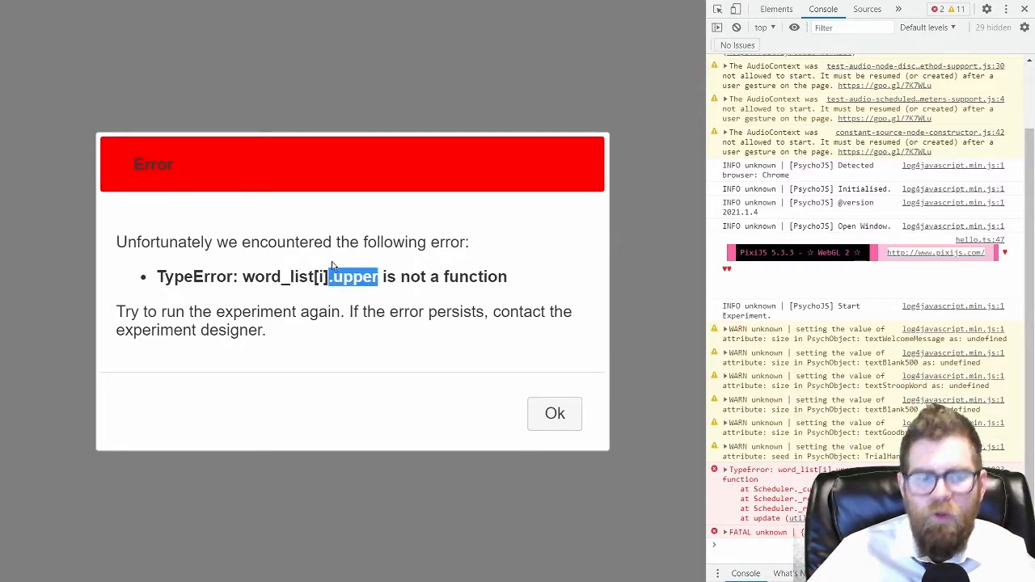
pyautogui.moveTo(244, 276); pyautogui.dragTo(380, 278)
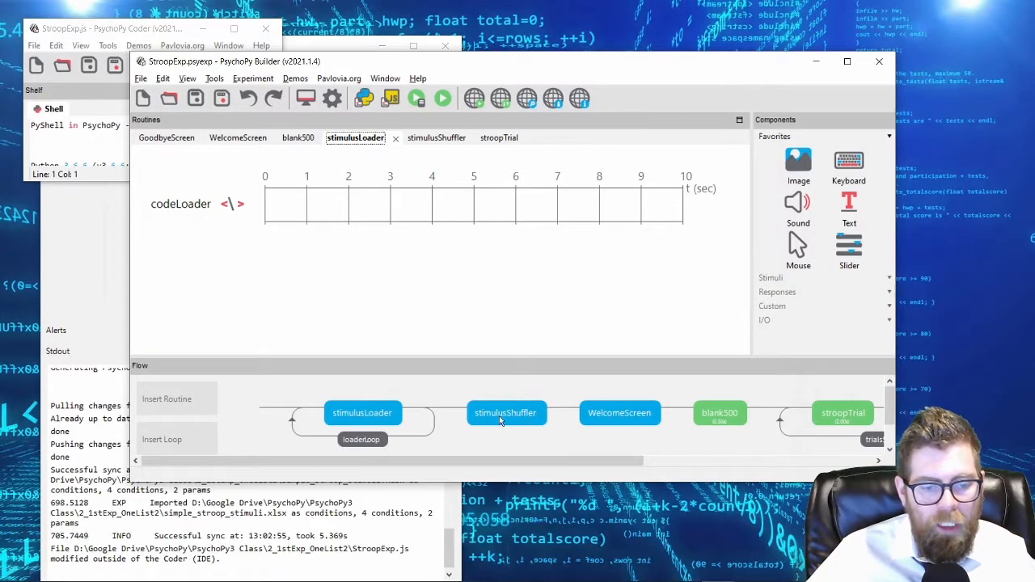
# Step: Open the codeShuffler component of the stimulusShuffler routine in PsychoPy Builder and set its code type to Both
pyautogui.click(494, 416)
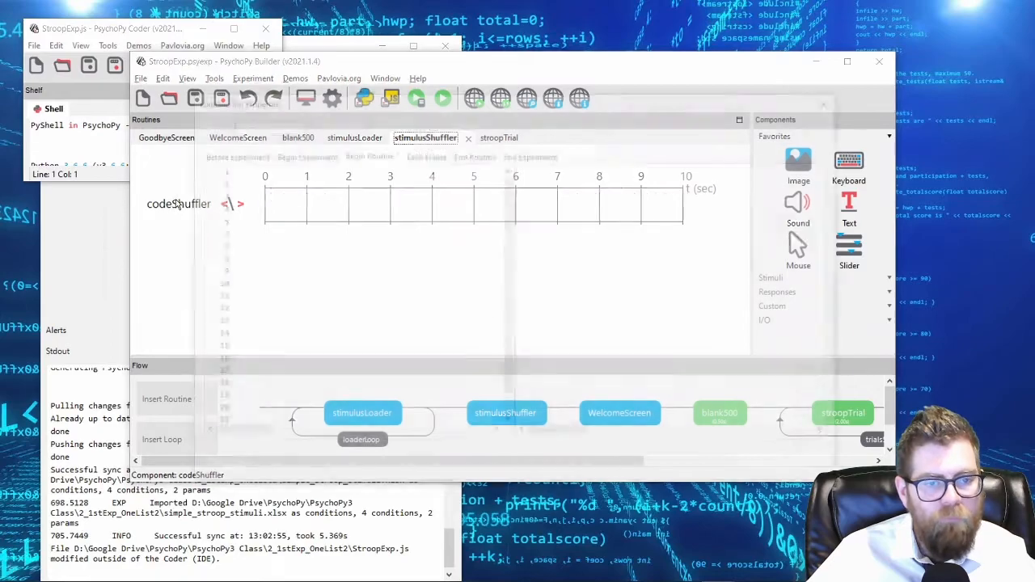
pyautogui.click(164, 205)
pyautogui.scroll(-1, 399, 335)
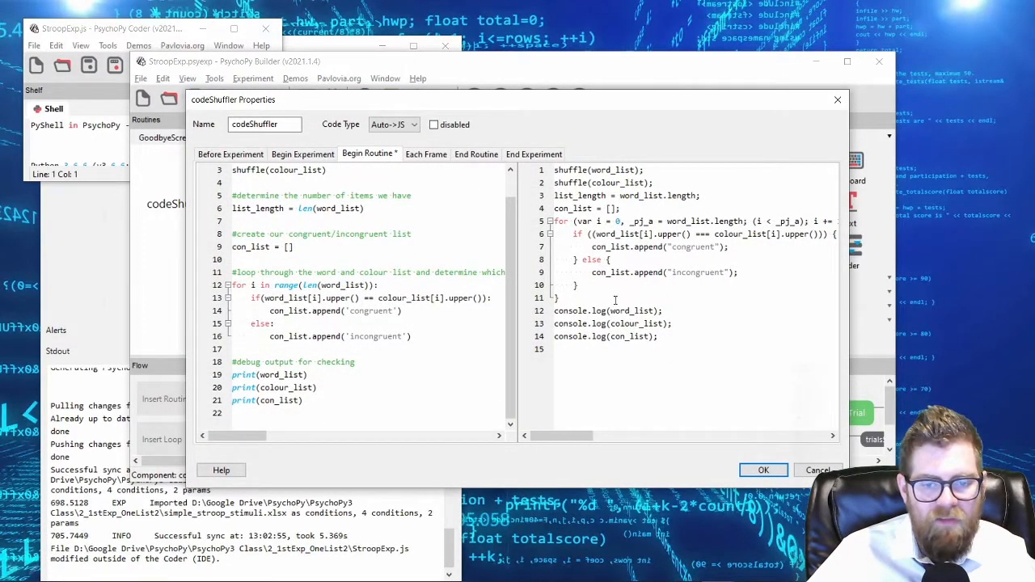
pyautogui.click(410, 125)
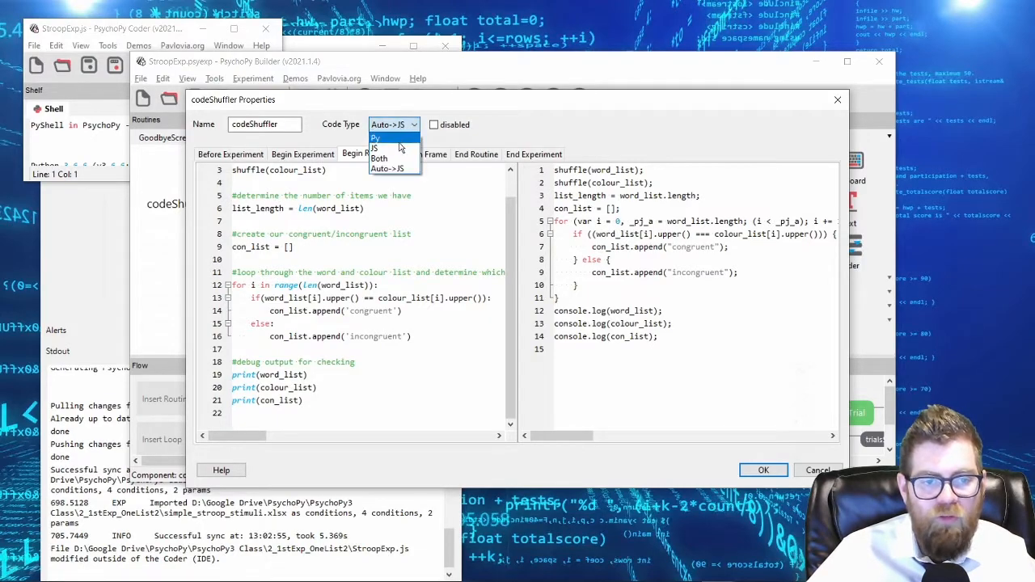
pyautogui.click(399, 159)
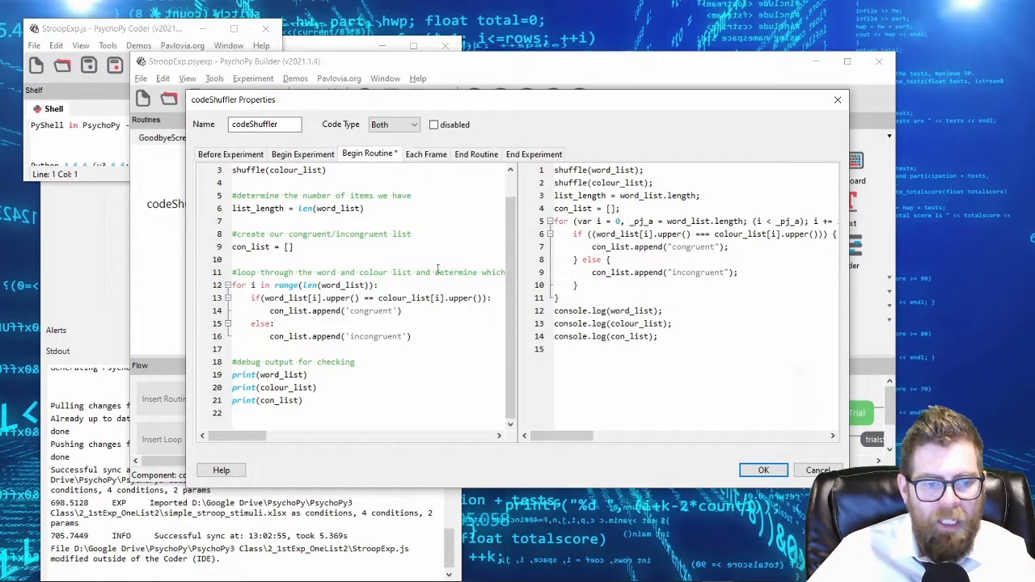
pyautogui.moveTo(546, 435)
pyautogui.mouseDown()
pyautogui.moveTo(557, 436)
pyautogui.moveTo(546, 438)
pyautogui.mouseUp()
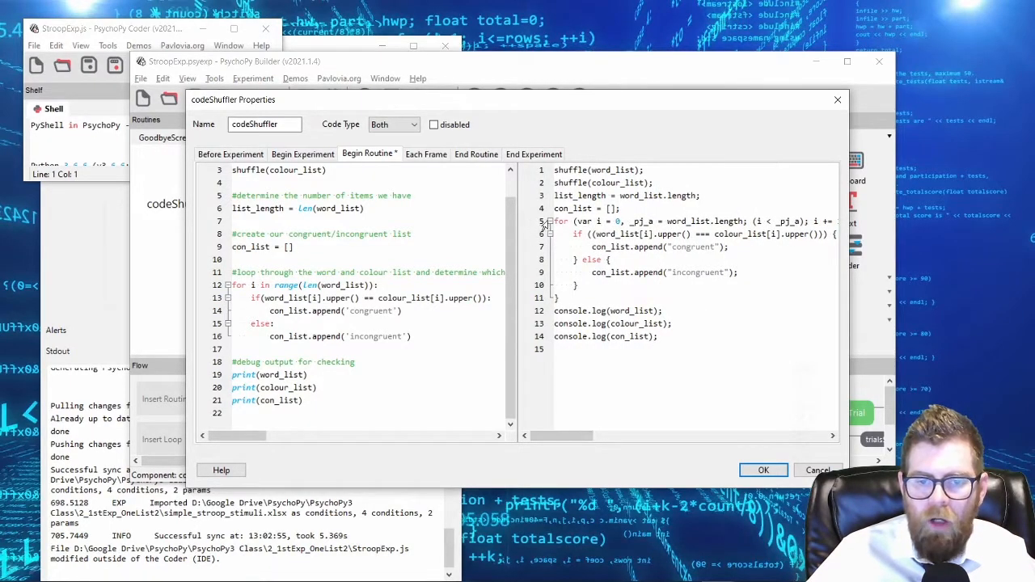
# Step: Insert ; i < directly after var i = 0 in the header of codeShuffler's JavaScript for loop
pyautogui.click(620, 221)
pyautogui.hotkey('ctrl', 'shift', 'Right')
pyautogui.hotkey('ctrl', 'shift', 'Right')
pyautogui.hotkey('ctrl', 'shift', 'Right')
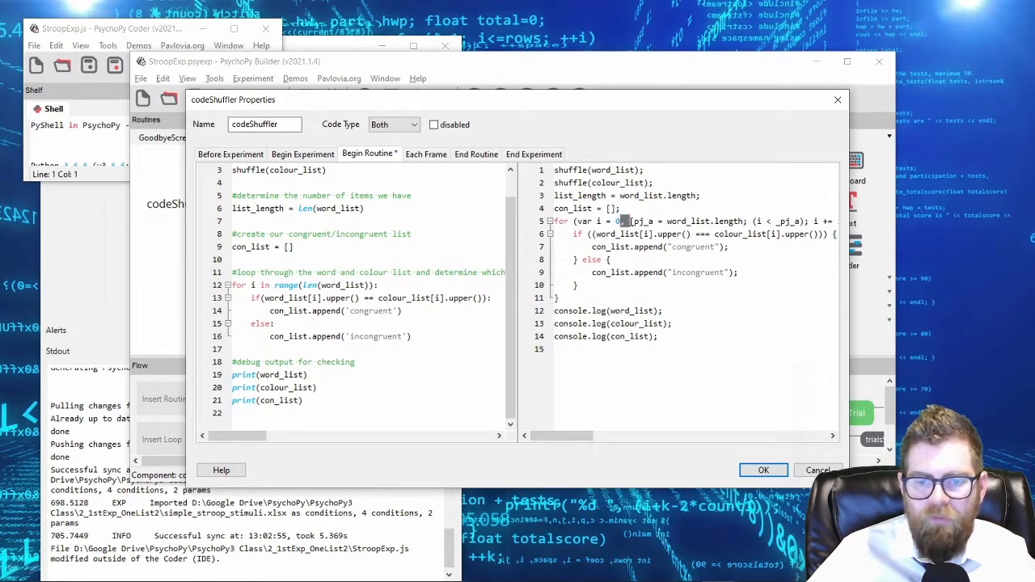
pyautogui.hotkey('ctrl', 'shift', 'Right')
pyautogui.hotkey('ctrl', 'shift', 'Right')
pyautogui.hotkey('ctrl', 'shift', 'Right')
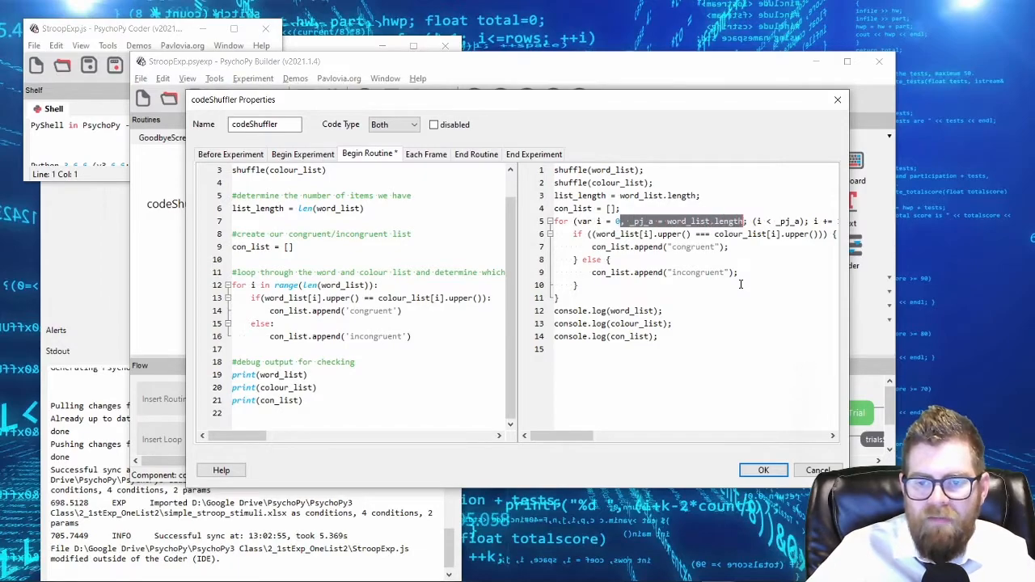
pyautogui.press('Left')
pyautogui.write('; ')
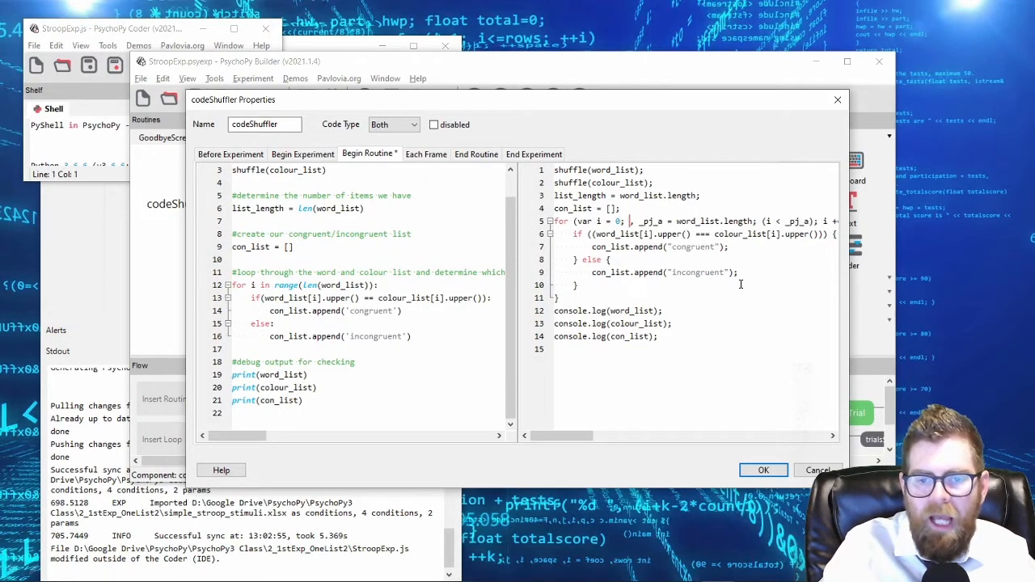
pyautogui.write('i <')
# Step: Remove , _pj_a = from the for loop header in codeShuffler's JavaScript so the condition reads i < word_list.length
pyautogui.hotkey('ctrl', 'shift', 'Right')
pyautogui.hotkey('ctrl', 'shift', 'Right')
pyautogui.hotkey('ctrl', 'shift', 'Right')
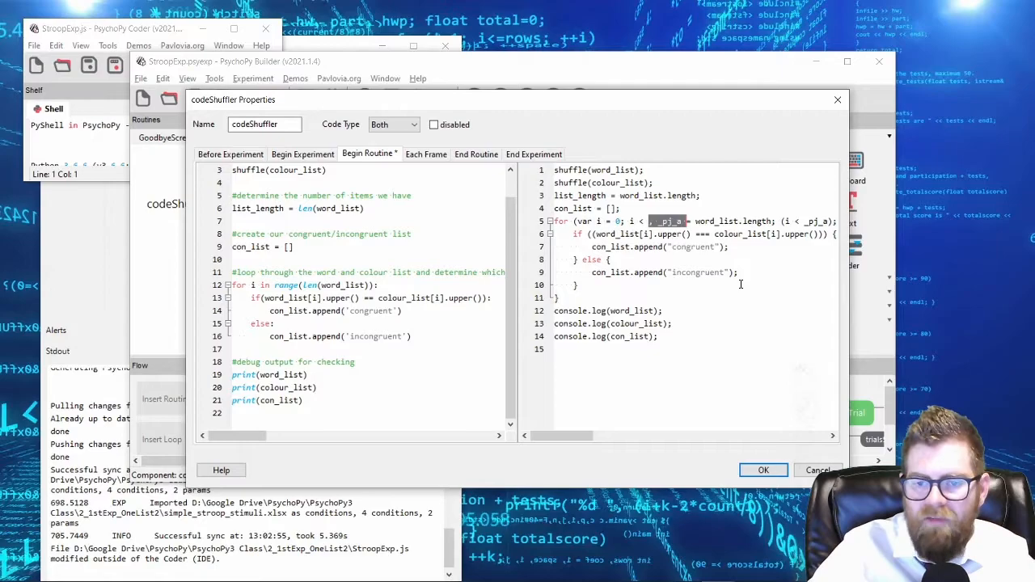
pyautogui.press('Delete')
# Step: Delete the leftover (i < _pj_a) condition from the for loop header and change its increment to i++
pyautogui.hotkey('ctrl', 'Right')
pyautogui.hotkey('ctrl', 'Right')
pyautogui.hotkey('ctrl', 'Right')
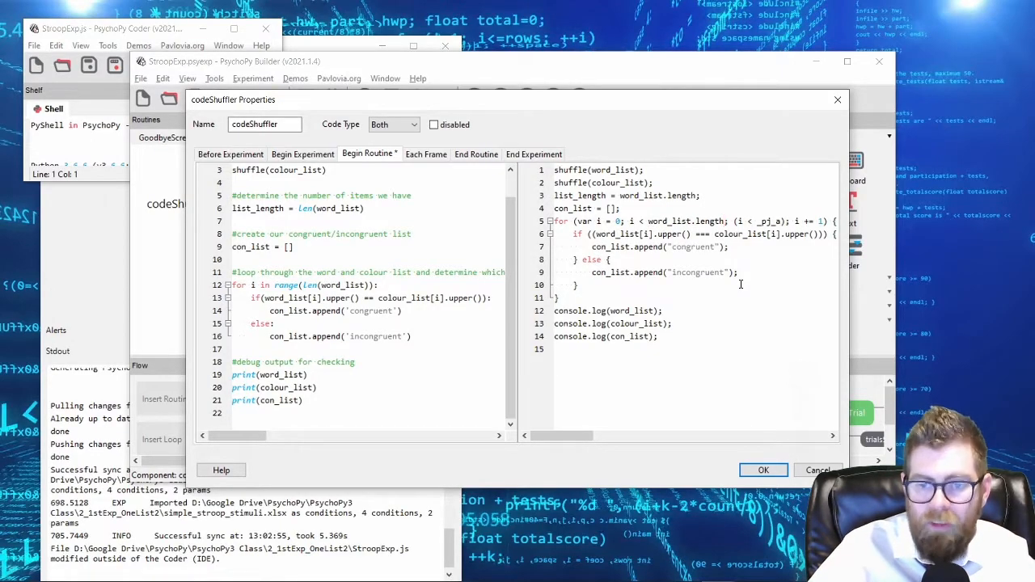
pyautogui.hotkey('ctrl', 'shift', 'Right')
pyautogui.hotkey('ctrl', 'shift', 'Right')
pyautogui.hotkey('ctrl', 'shift', 'Right')
pyautogui.hotkey('ctrl', 'shift', 'Right')
pyautogui.hotkey('ctrl', 'shift', 'Right')
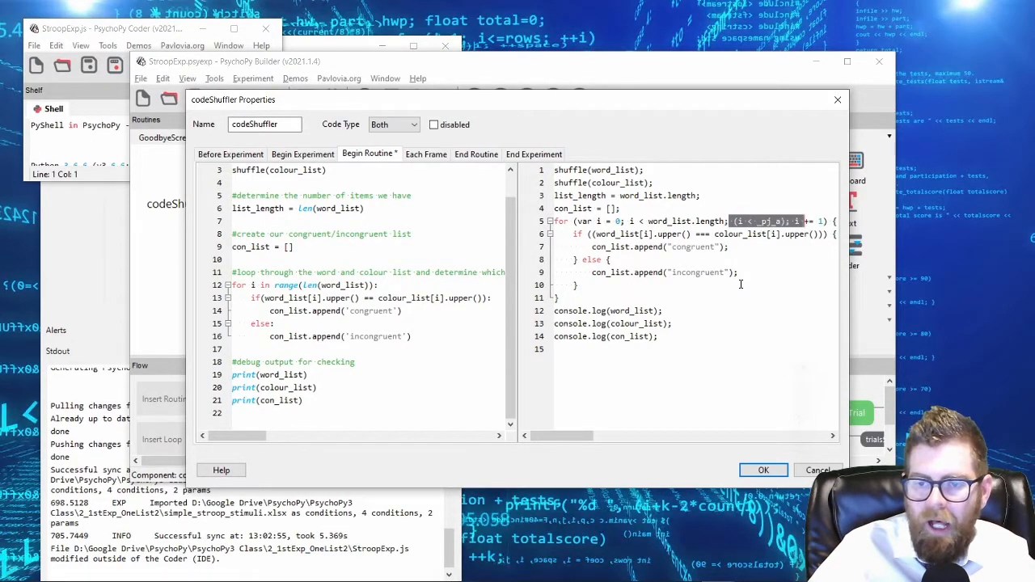
pyautogui.hotkey('ctrl', 'shift', 'Left')
pyautogui.press('Delete')
pyautogui.press('Right')
pyautogui.press('Right')
pyautogui.press('Right')
pyautogui.press('Delete')
pyautogui.press('Delete')
pyautogui.press('Delete')
pyautogui.press('BackSpace')
pyautogui.press('BackSpace')
pyautogui.write('++')
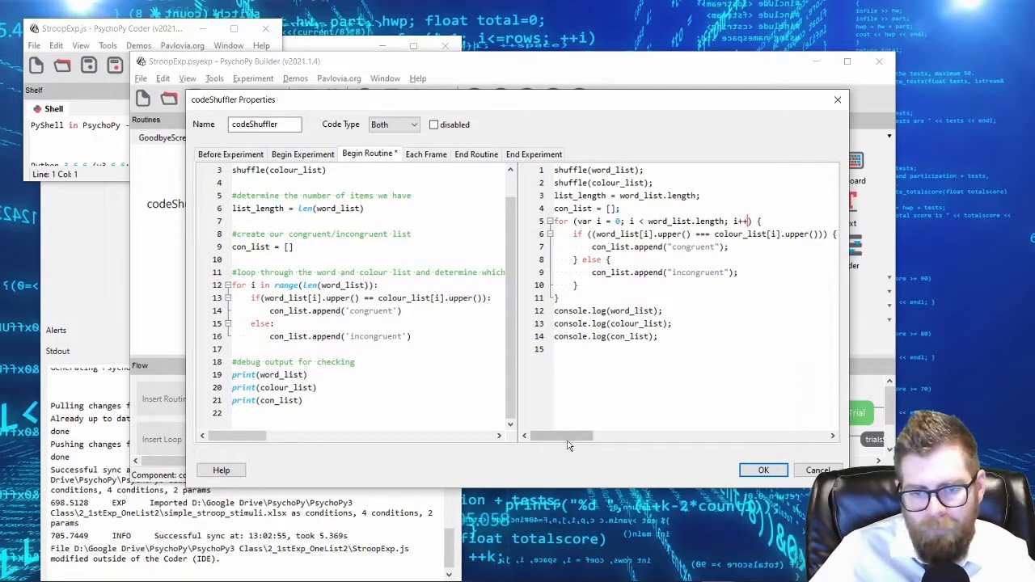
# Step: Remove the redundant inner pair of parentheses around the JavaScript if condition comparing word_list[i] and colour_list[i]
pyautogui.moveTo(571, 444); pyautogui.dragTo(572, 443)
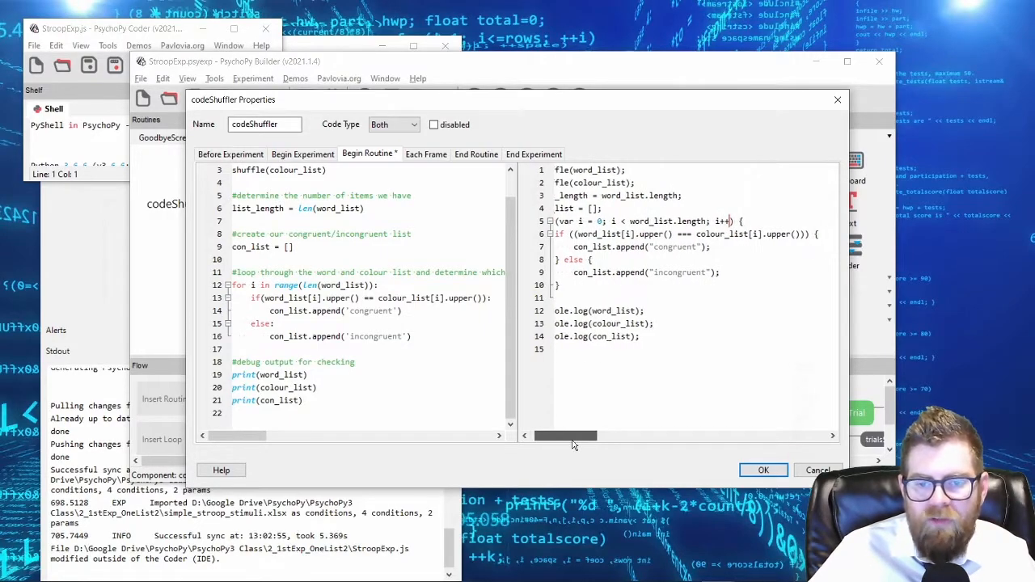
pyautogui.moveTo(572, 235); pyautogui.dragTo(800, 235)
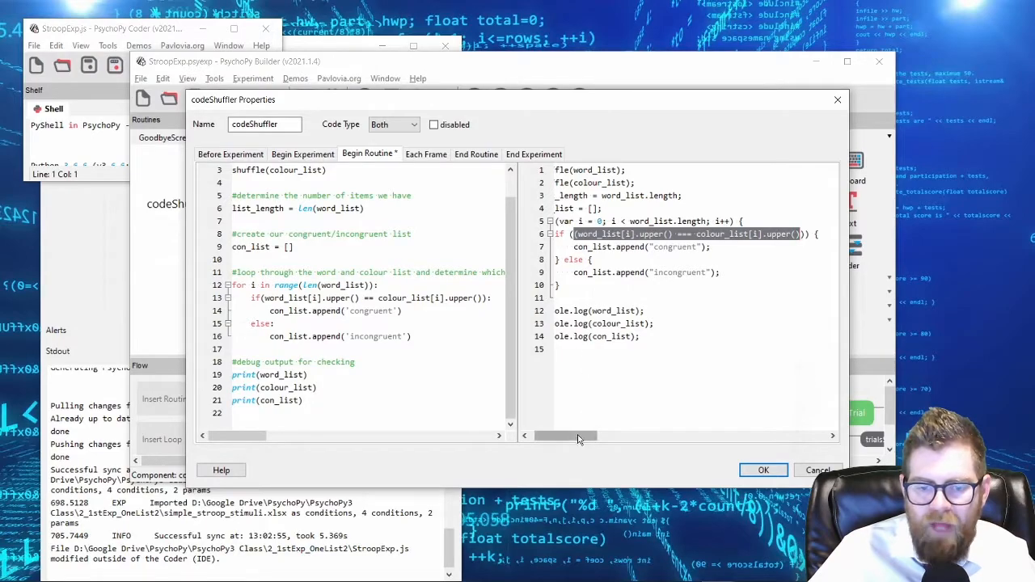
pyautogui.moveTo(538, 437); pyautogui.dragTo(532, 441)
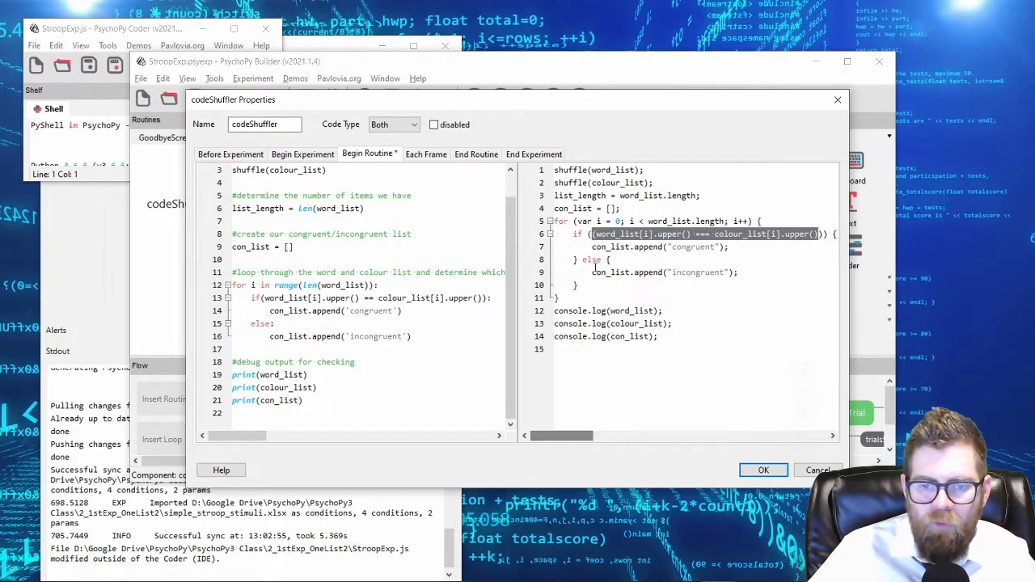
pyautogui.click(587, 235)
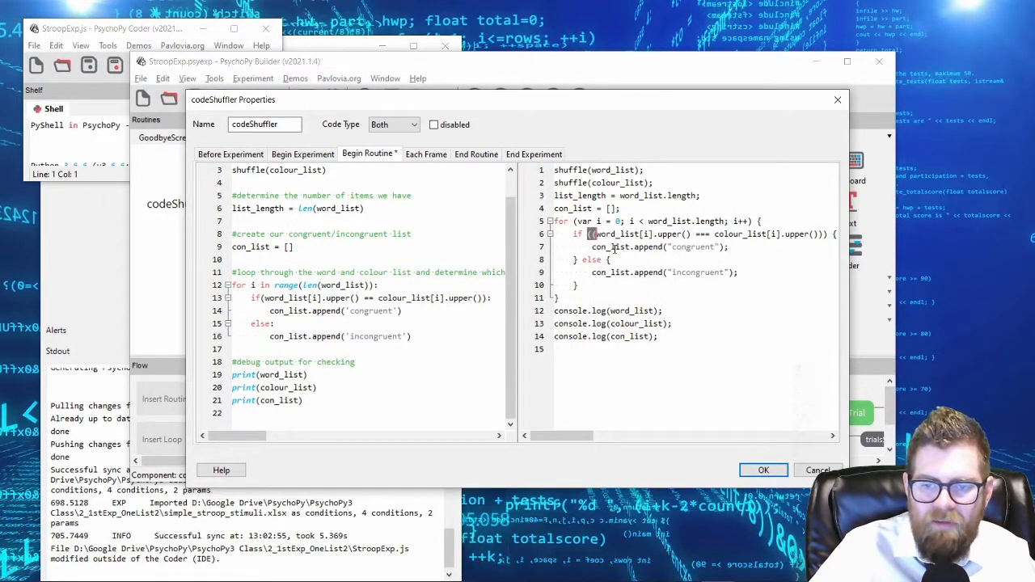
pyautogui.press('BackSpace')
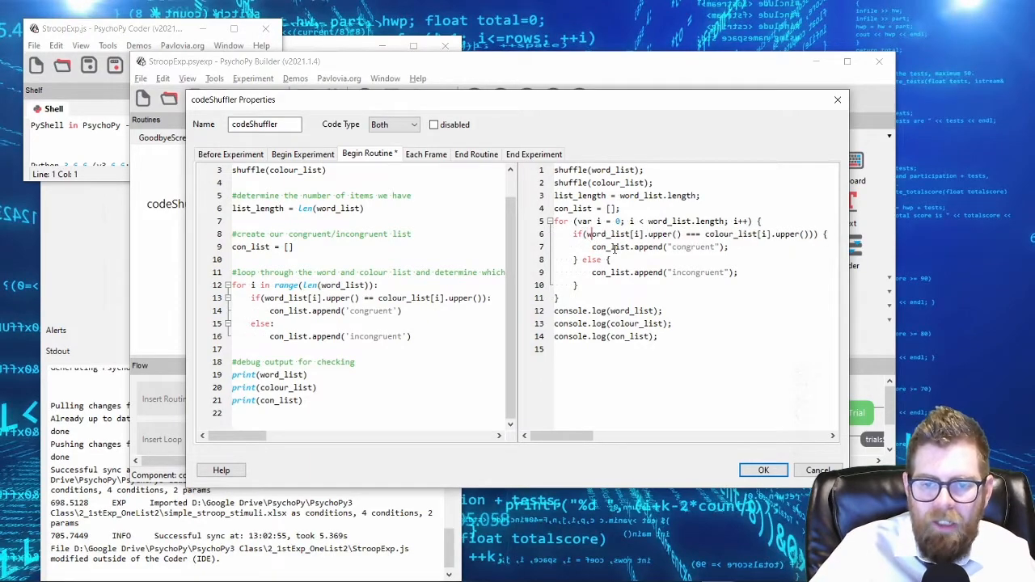
pyautogui.press('Left')
pyautogui.press('Left')
pyautogui.press('Left')
pyautogui.press('BackSpace')
# Step: Replace upper with toUpperCase in the word_list[i] call of the JavaScript if condition
pyautogui.press('Left')
pyautogui.press('Left')
pyautogui.press('Left')
pyautogui.press('Left')
pyautogui.press('Left')
pyautogui.press('Left')
pyautogui.press('Left')
pyautogui.press('Left')
pyautogui.press('Left')
pyautogui.press('Left')
pyautogui.press('Left')
pyautogui.press('Left')
pyautogui.press('Left')
pyautogui.press('Left')
pyautogui.press('Left')
pyautogui.press('Left')
pyautogui.press('Left')
pyautogui.press('Left')
pyautogui.press('Left')
pyautogui.press('Left')
pyautogui.press('Left')
pyautogui.press('Right')
pyautogui.press('Right')
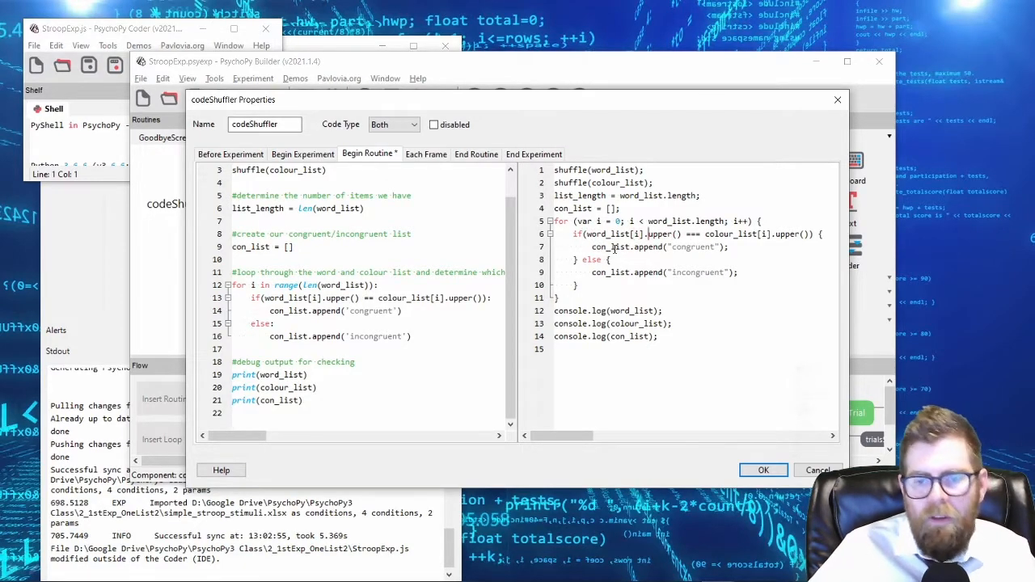
pyautogui.hotkey('ctrl', 'shift', 'Right')
pyautogui.write('toUpper')
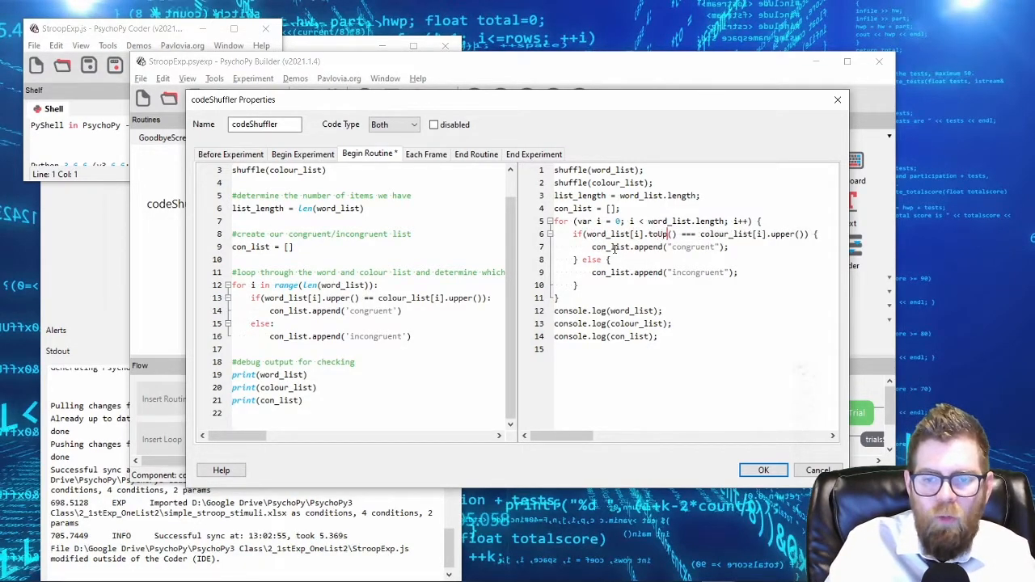
pyautogui.write('Case')
# Step: Replace upper with toUpperCase in the colour_list[i] call of the same if condition
pyautogui.hotkey('ctrl', 'shift', 'Left')
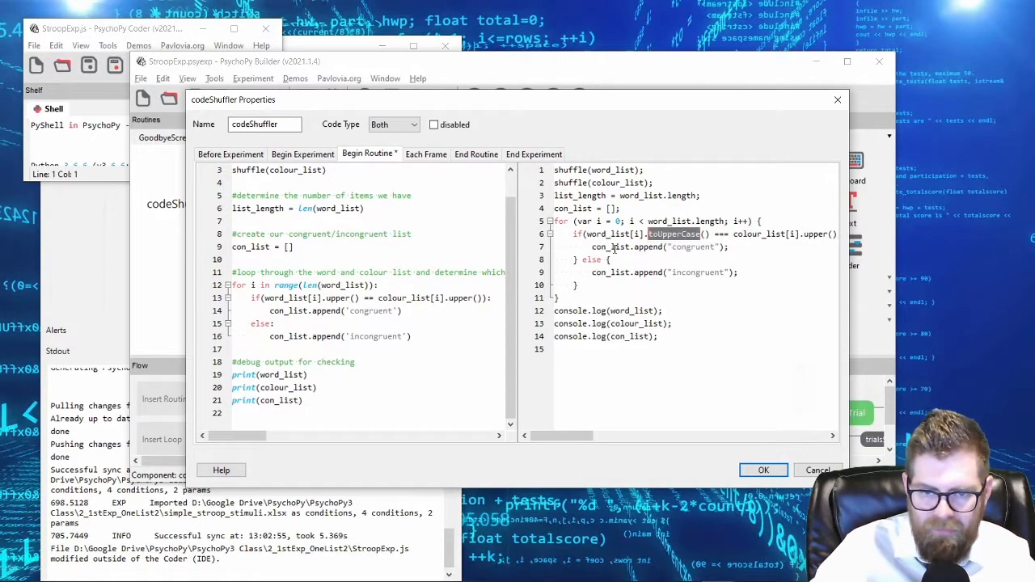
pyautogui.hotkey('ctrl', 'Right')
pyautogui.hotkey('ctrl', 'Right')
pyautogui.hotkey('ctrl', 'Right')
pyautogui.hotkey('ctrl', 'Right')
pyautogui.hotkey('ctrl', 'Right')
pyautogui.hotkey('ctrl', 'Right')
pyautogui.hotkey('ctrl', 'Right')
pyautogui.hotkey('ctrl', 'Right')
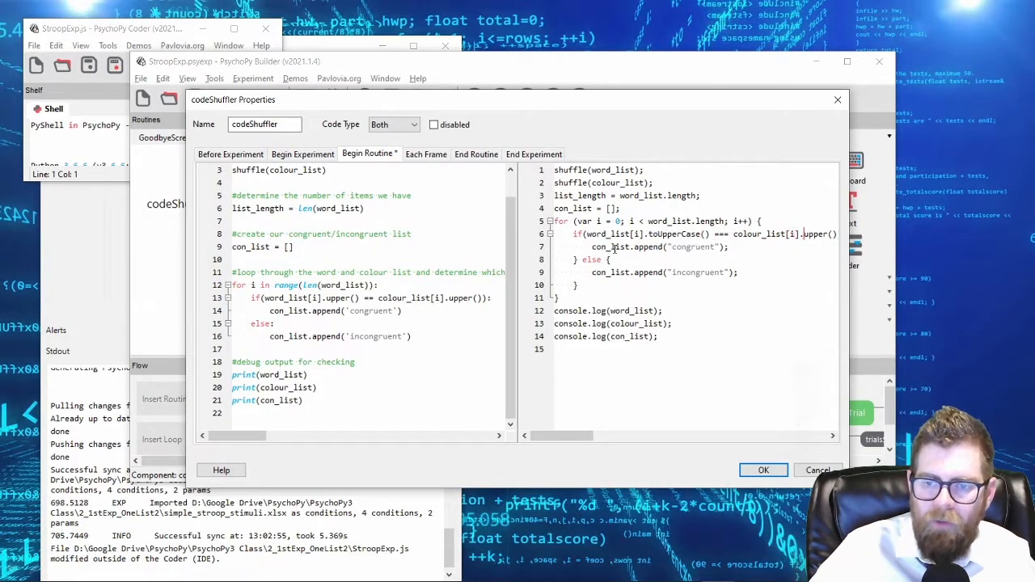
pyautogui.hotkey('ctrl', 'shift', 'Left')
pyautogui.write('toUpperCase')
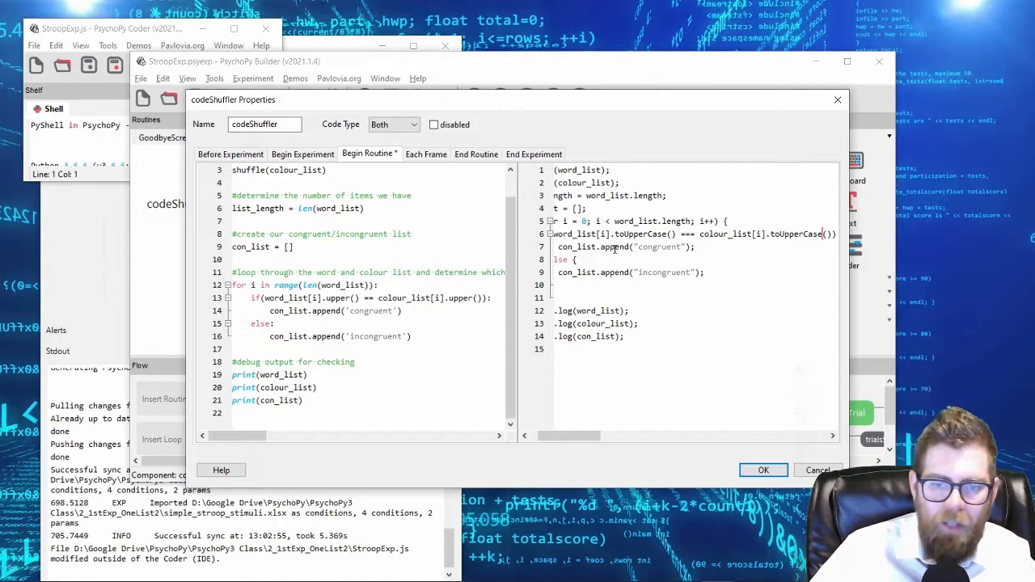
# Step: Insert a blank line and the comment //determine the number of items we have above the JavaScript list_length assignment
pyautogui.moveTo(569, 443); pyautogui.dragTo(561, 443)
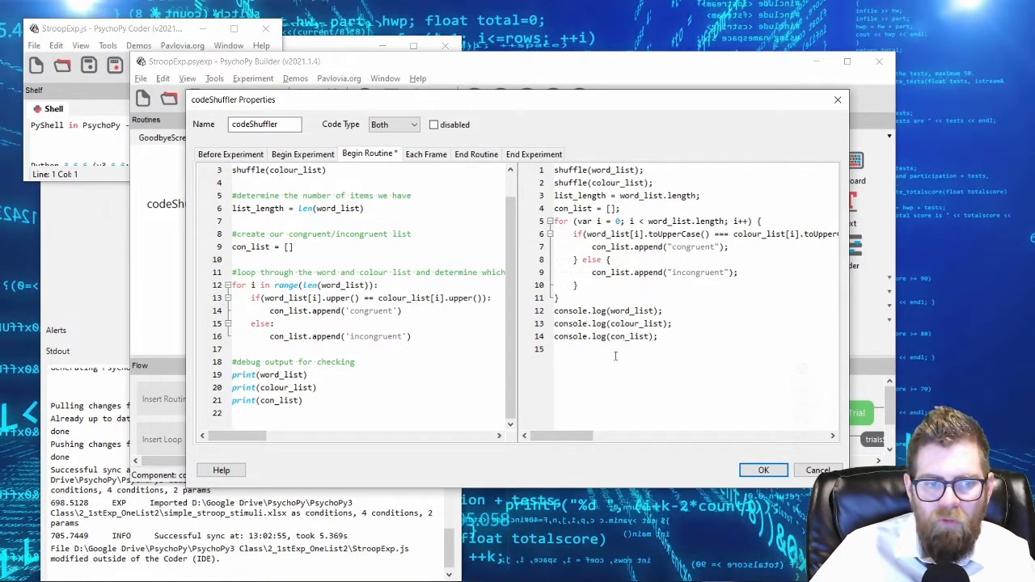
pyautogui.click(677, 185)
pyautogui.press('Return')
pyautogui.press('Return')
pyautogui.write('//determinet')
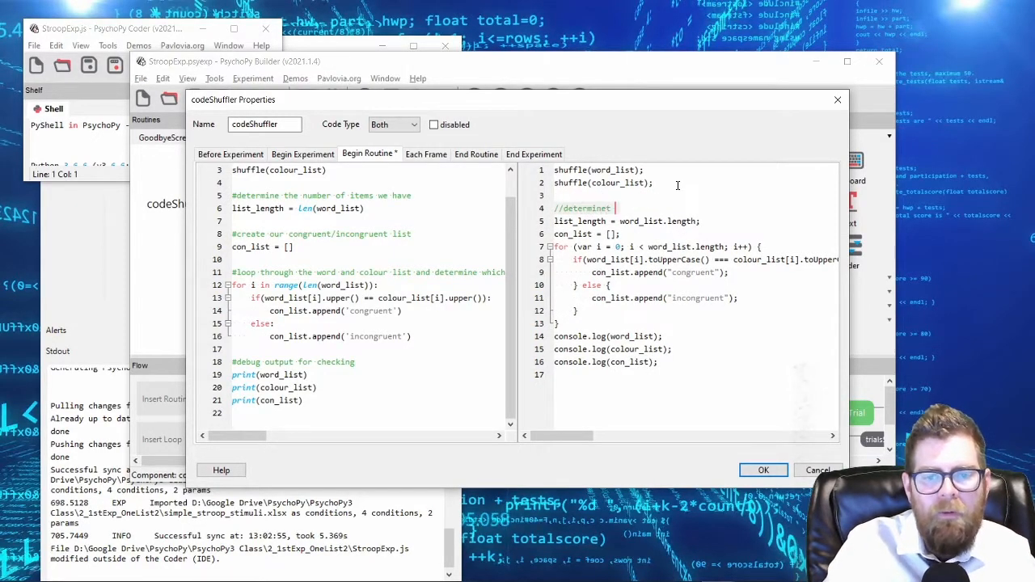
pyautogui.press('BackSpace')
pyautogui.press('BackSpace')
pyautogui.write('the number of items we have')
# Step: Insert a blank line and the comment //create our congruent/incongruent list above the JavaScript con_list declaration
pyautogui.press('Down')
pyautogui.press('Return')
pyautogui.press('Return')
pyautogui.write('//create our congruent/incongfr')
pyautogui.press('BackSpace')
pyautogui.press('BackSpace')
pyautogui.write('ruent list')
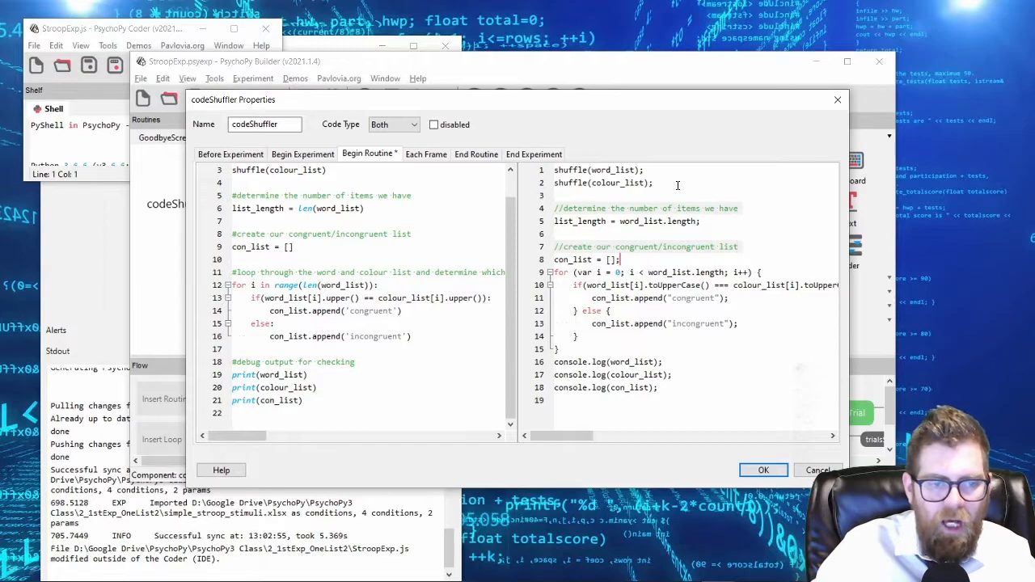
# Step: Add one blank line before and one after the for loop in codeShuffler's JavaScript
pyautogui.press('Return')
pyautogui.press('Down')
pyautogui.press('Down')
pyautogui.press('Down')
pyautogui.press('Down')
pyautogui.press('Down')
pyautogui.press('Down')
pyautogui.press('Down')
pyautogui.press('End')
pyautogui.press('Return')
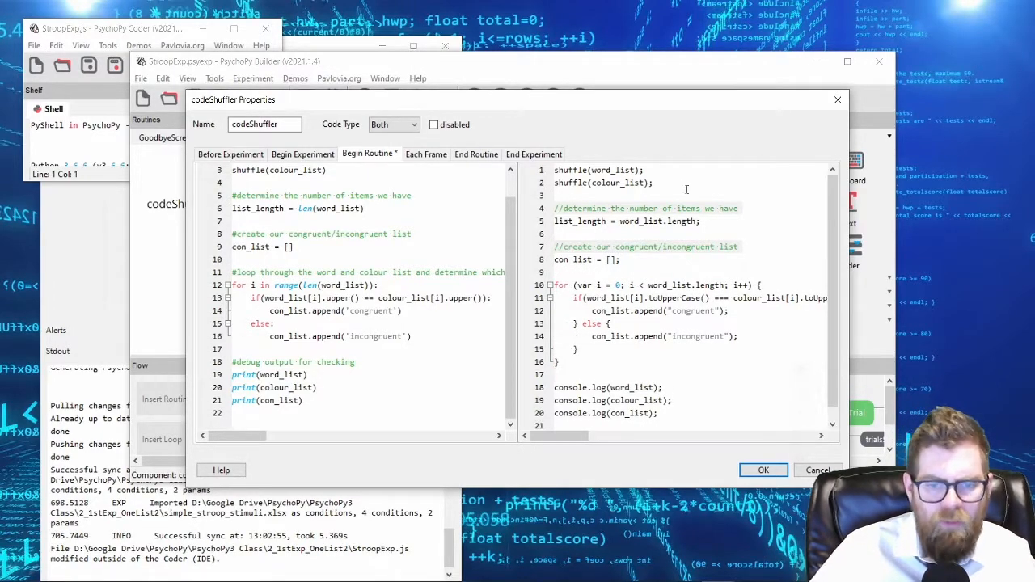
# Step: Compare codeShuffler's Python code with its JavaScript version and check the available code types
pyautogui.scroll(1, 440, 253)
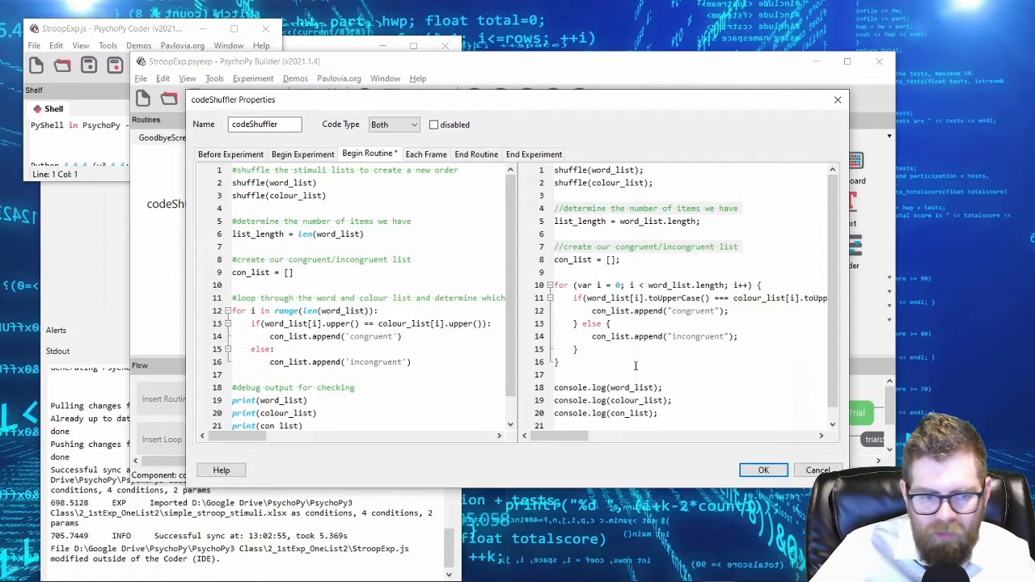
pyautogui.scroll(-1, 620, 354)
pyautogui.scroll(1, 620, 354)
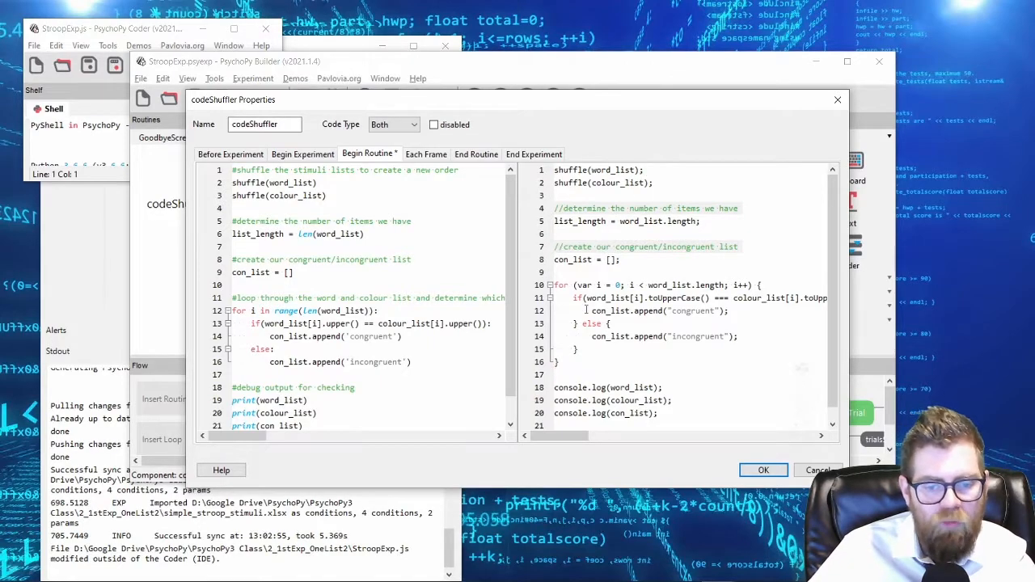
pyautogui.scroll(-1, 585, 309)
pyautogui.scroll(1, 616, 420)
pyautogui.click(413, 130)
pyautogui.click(413, 129)
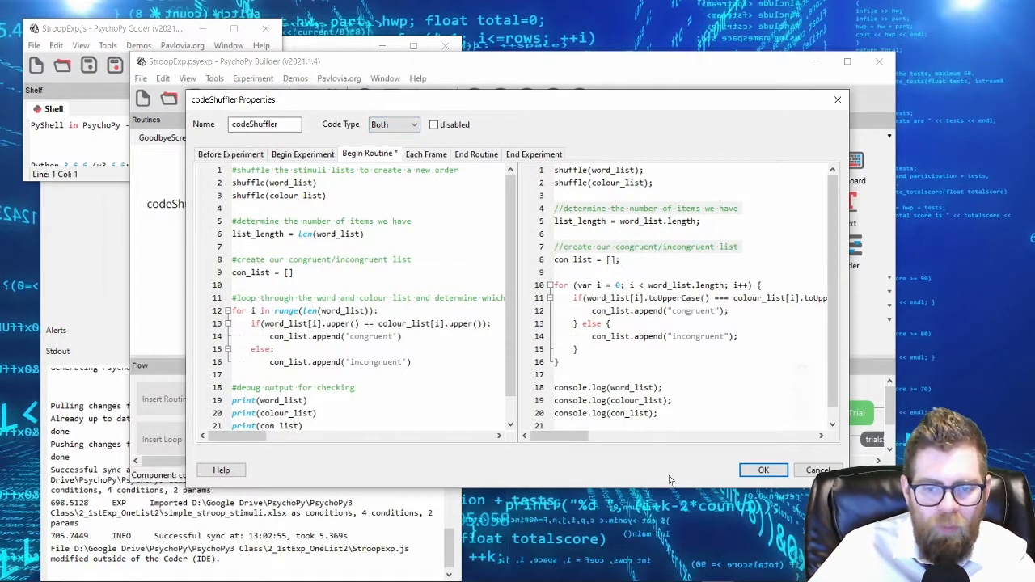
# Step: Accept and sync the codeShuffler changes to Pavlovia without a commit summary, and reload the online StroopExp in the browser
pyautogui.click(762, 470)
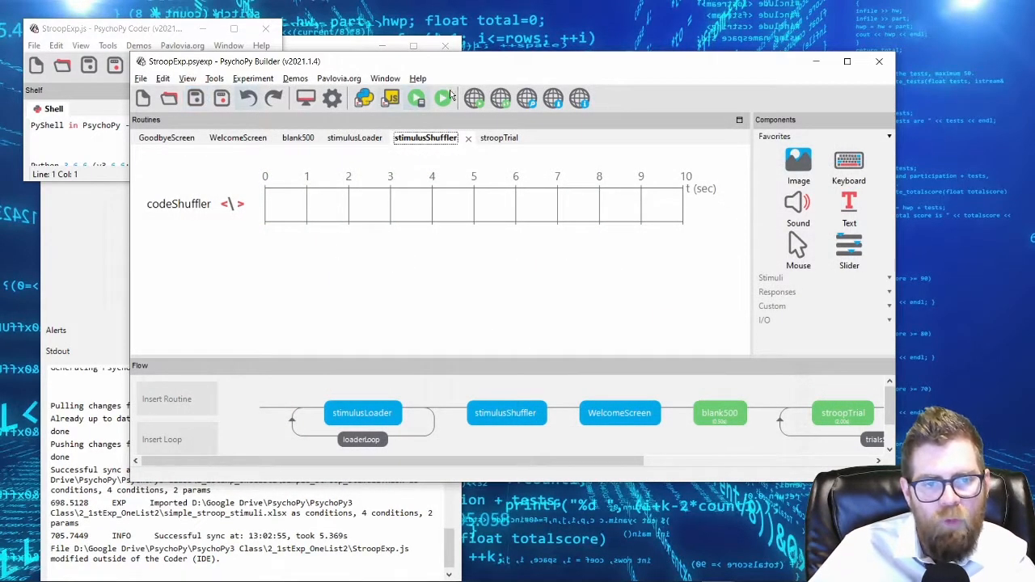
pyautogui.click(502, 98)
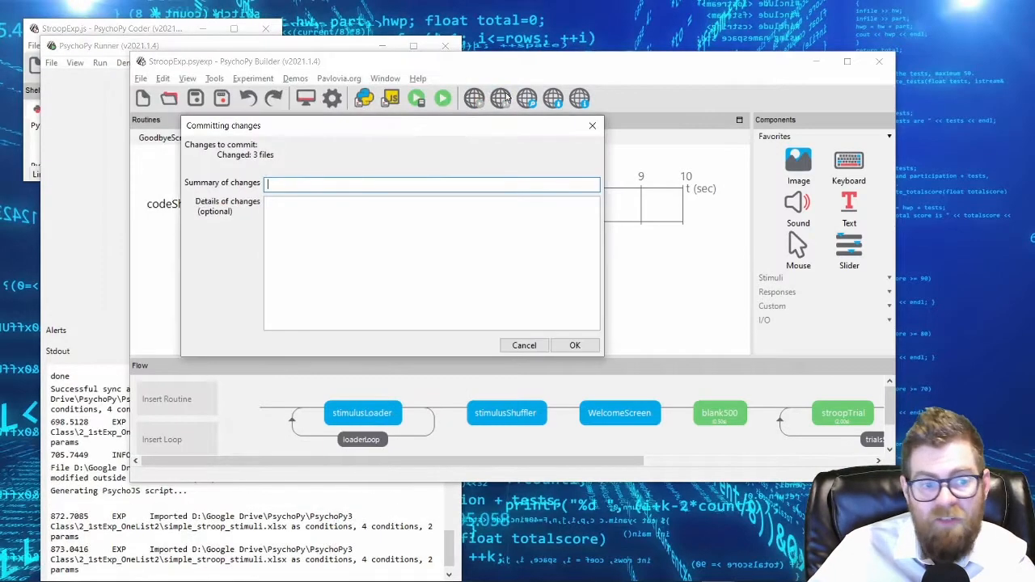
pyautogui.click(574, 345)
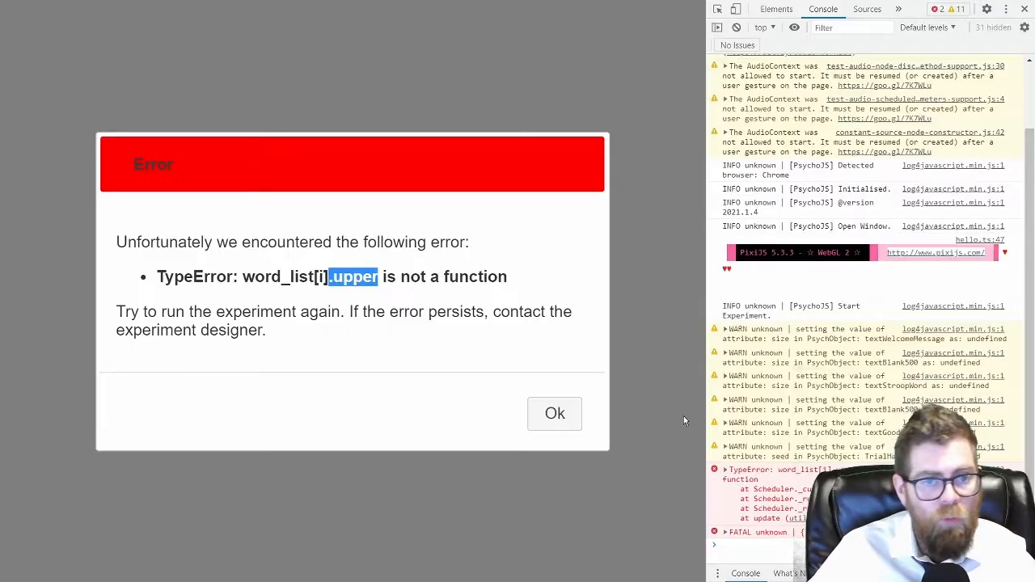
pyautogui.hotkey('ctrl', 'r')
pyautogui.click(581, 93)
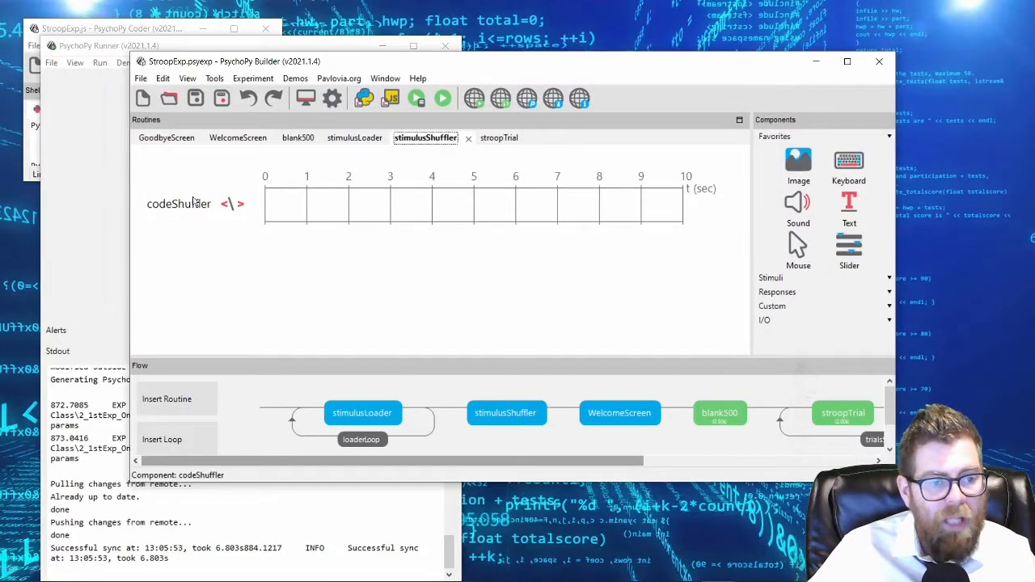
# Step: Reopen codeShuffler in PsychoPy Builder and replace append with push in both con_list calls of its JavaScript
pyautogui.doubleClick(194, 204)
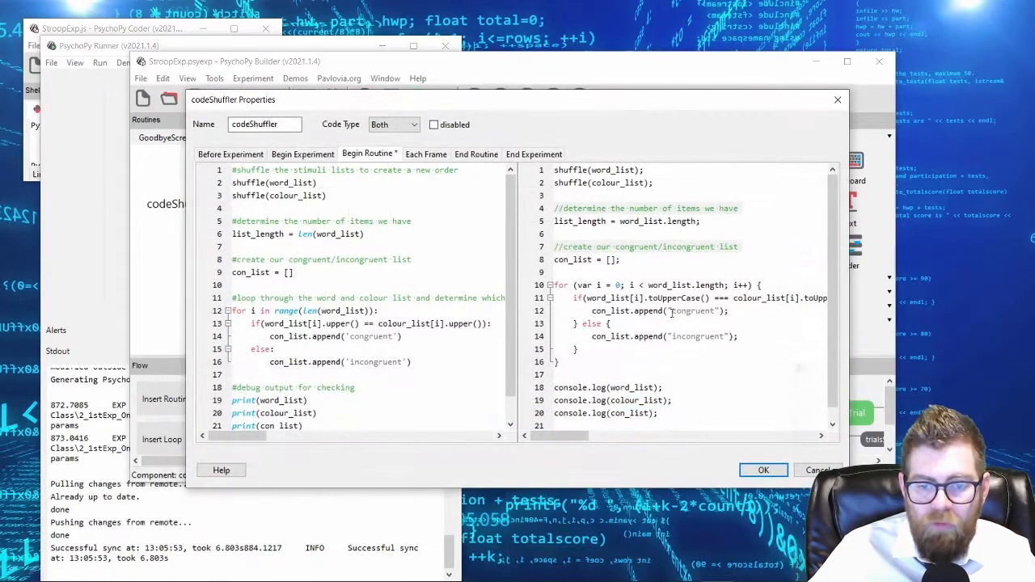
pyautogui.doubleClick(655, 311)
pyautogui.write('push')
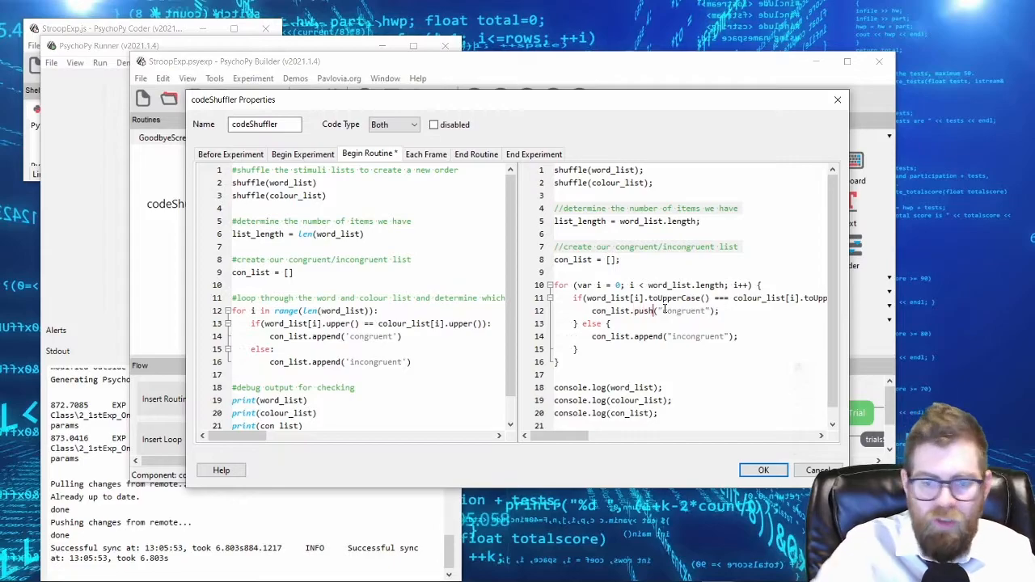
pyautogui.press('Down')
pyautogui.press('Right')
pyautogui.press('Right')
pyautogui.hotkey('ctrl', 'shift', 'Left')
pyautogui.write('push')
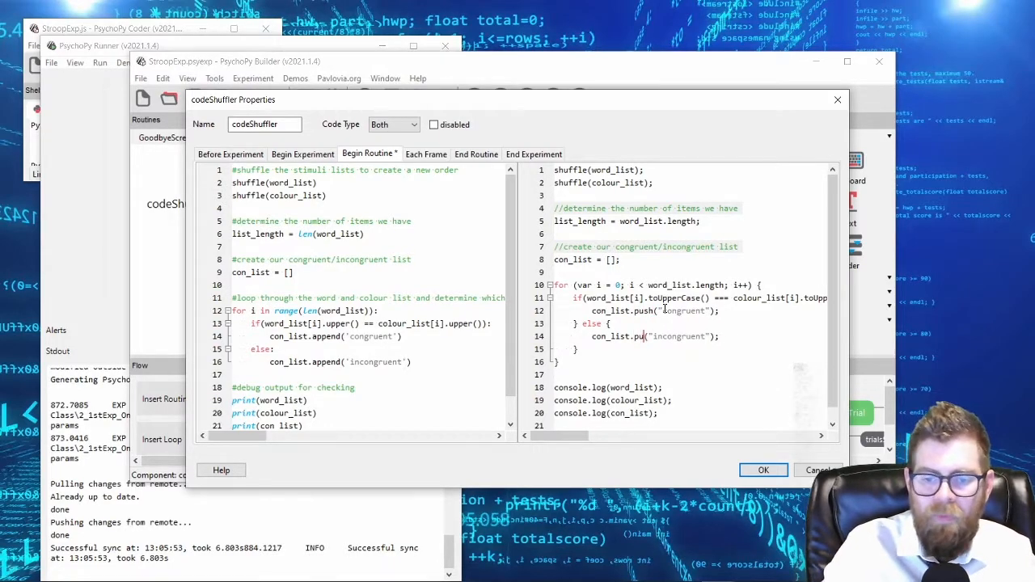
# Step: Accept the codeShuffler properties and sync the experiment to Pavlovia without a commit summary
pyautogui.click(761, 471)
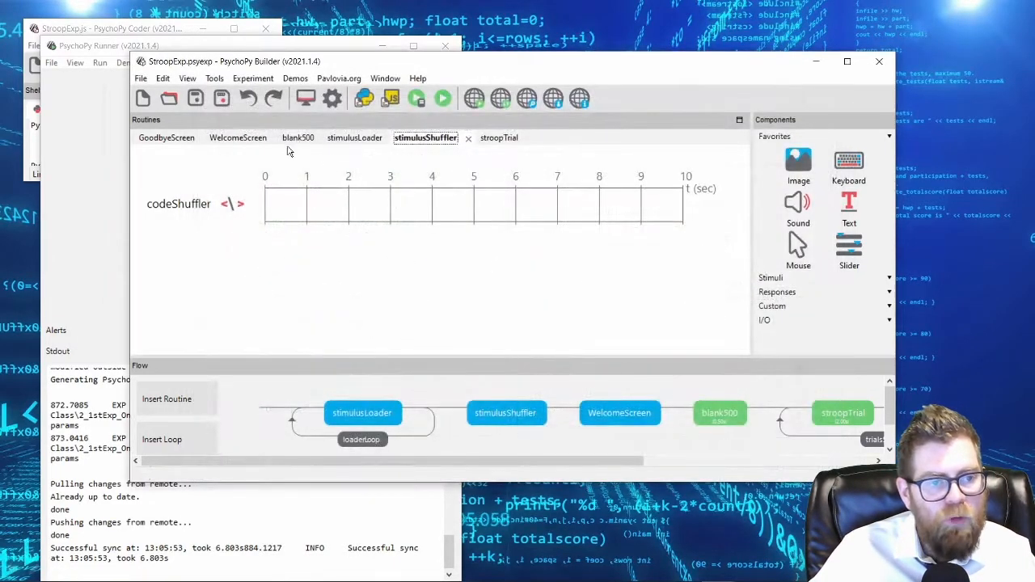
pyautogui.click(506, 103)
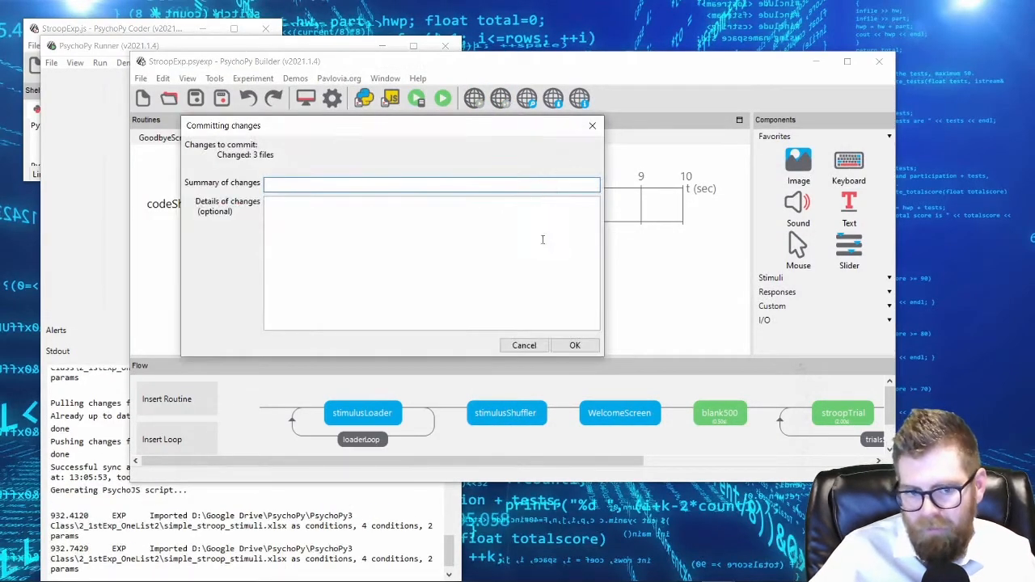
pyautogui.click(574, 346)
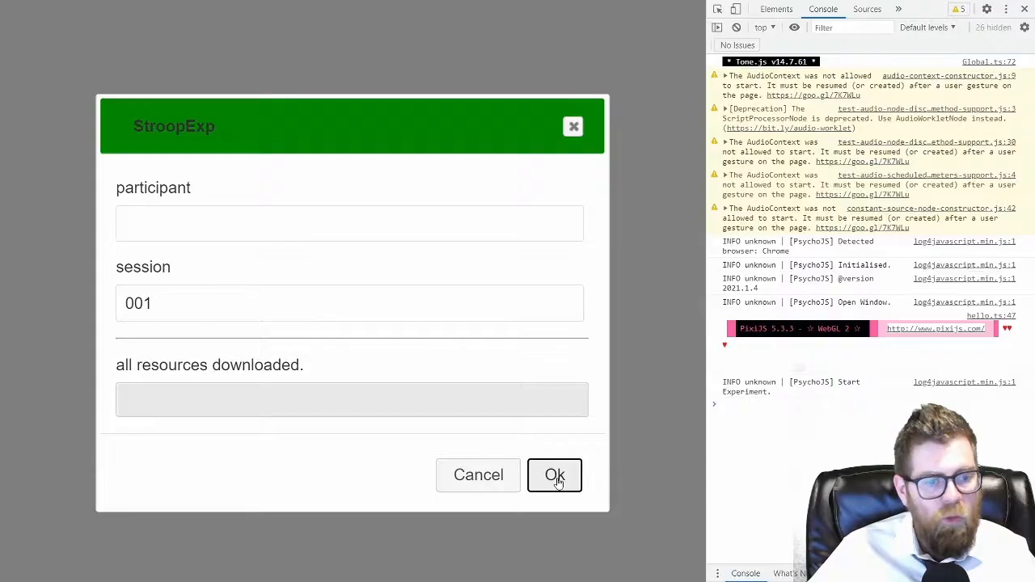
# Step: Start the online StroopExp with the default session and respond to the first Stroop trials with the ink-colour keys
pyautogui.click(550, 474)
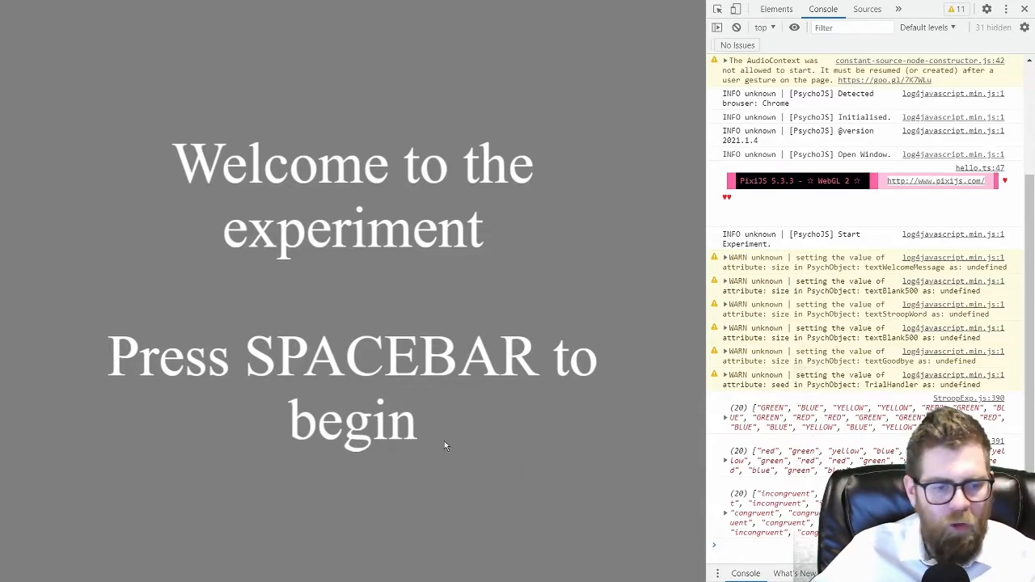
pyautogui.press('space')
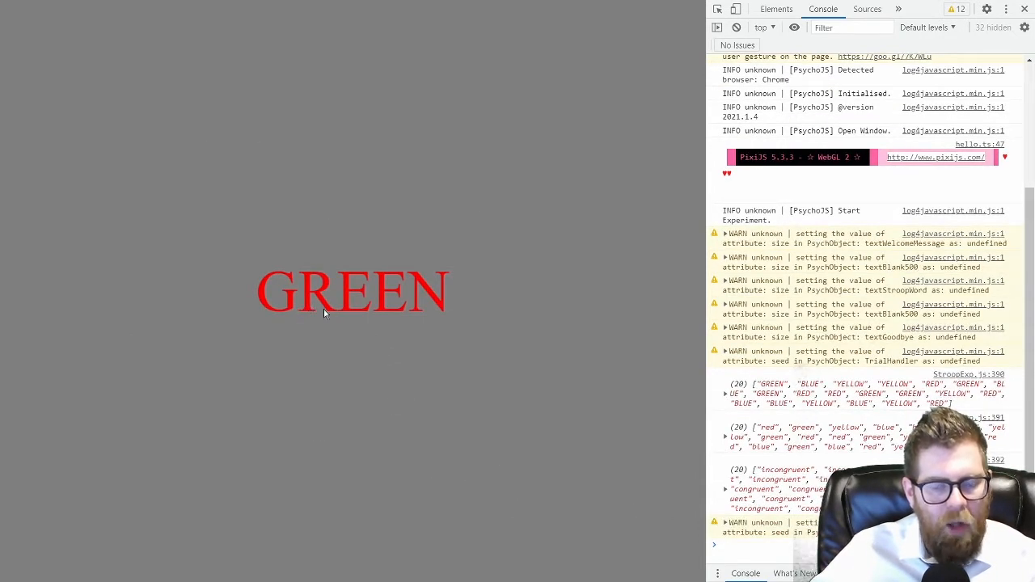
pyautogui.press('r')
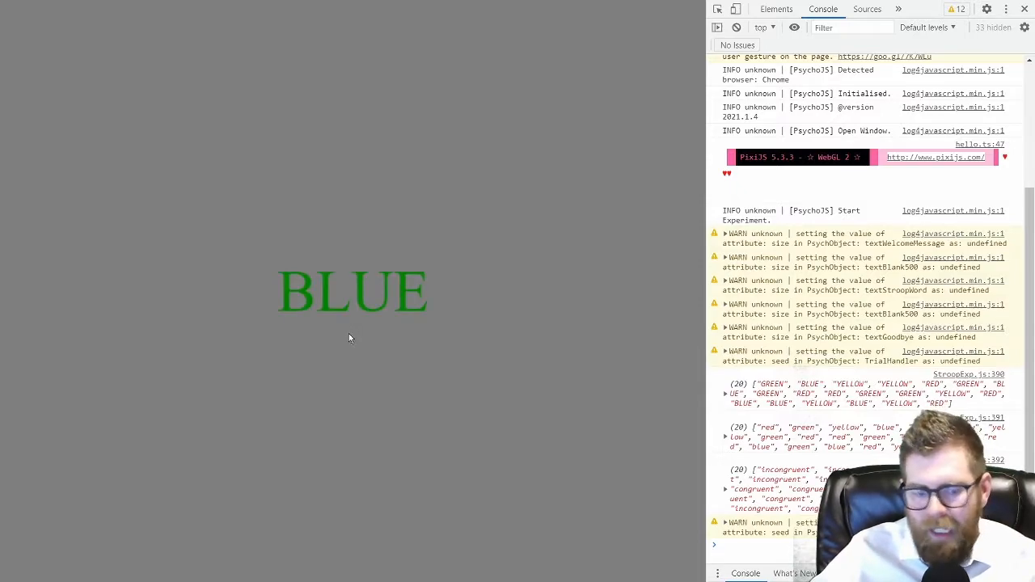
pyautogui.press('g')
pyautogui.press('b')
pyautogui.press('y')
pyautogui.press('r')
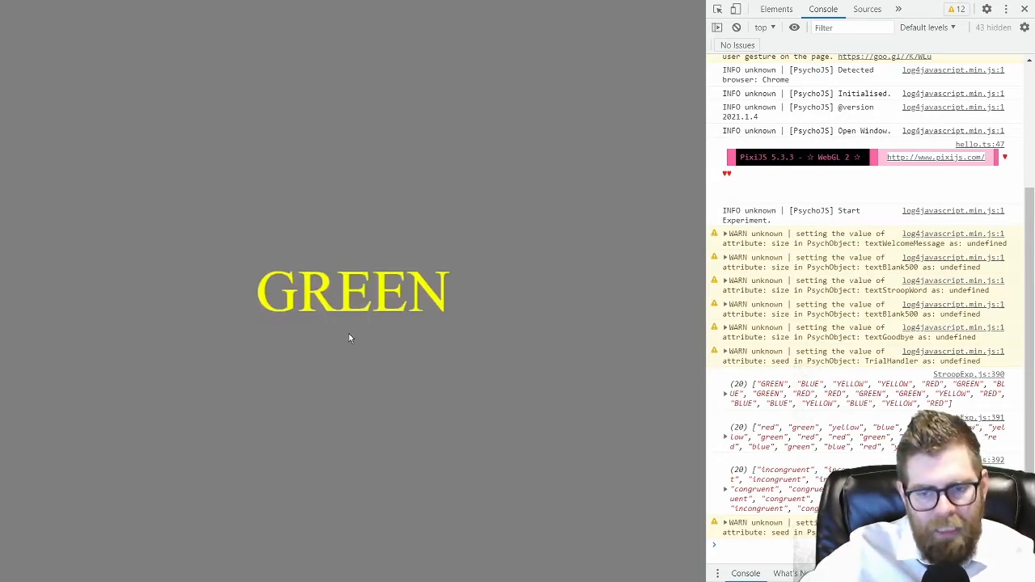
pyautogui.press('y')
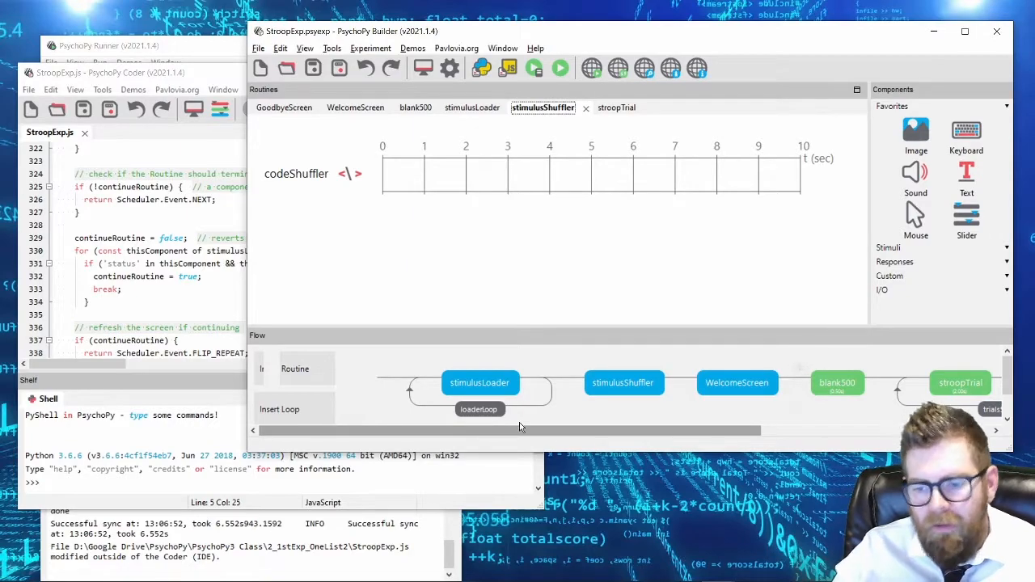
# Step: Switch to PsychoPy Builder and review the Begin Experiment code of codeLoader in the stimulusLoader routine
pyautogui.moveTo(550, 431); pyautogui.dragTo(494, 429)
pyautogui.click(470, 379)
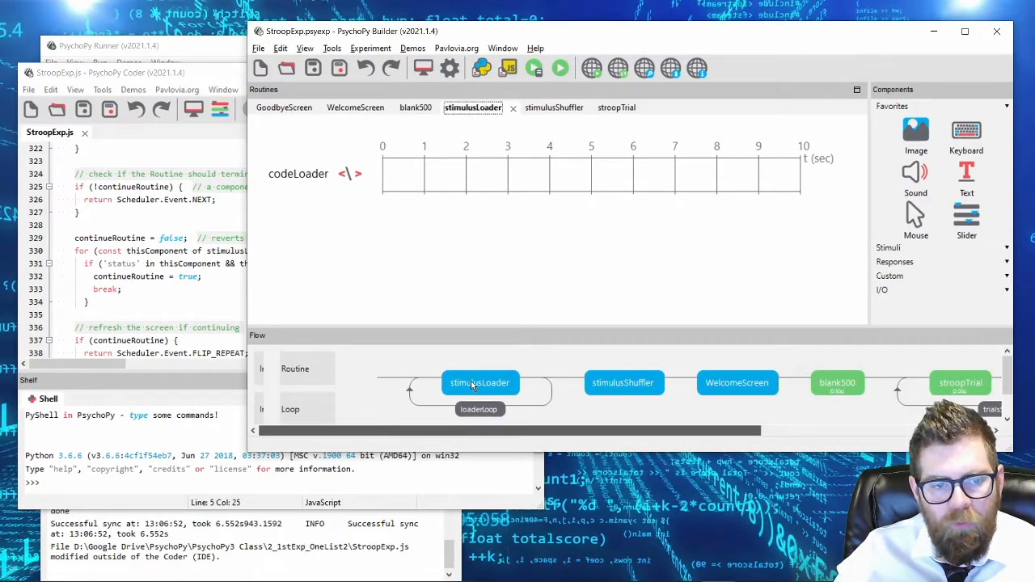
pyautogui.click(303, 176)
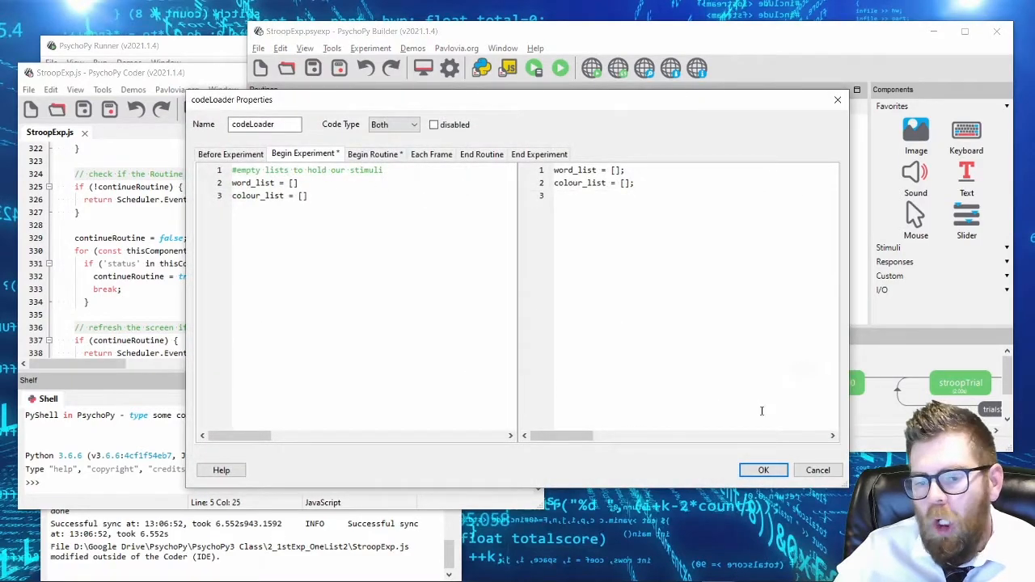
pyautogui.press('Escape')
# Step: In stroopTrial's codeStroop, add thisExp.addData('stroop_name', word_list[curr_item]) below the counter increment in the Begin Routine Python code
pyautogui.moveTo(491, 431); pyautogui.dragTo(738, 457)
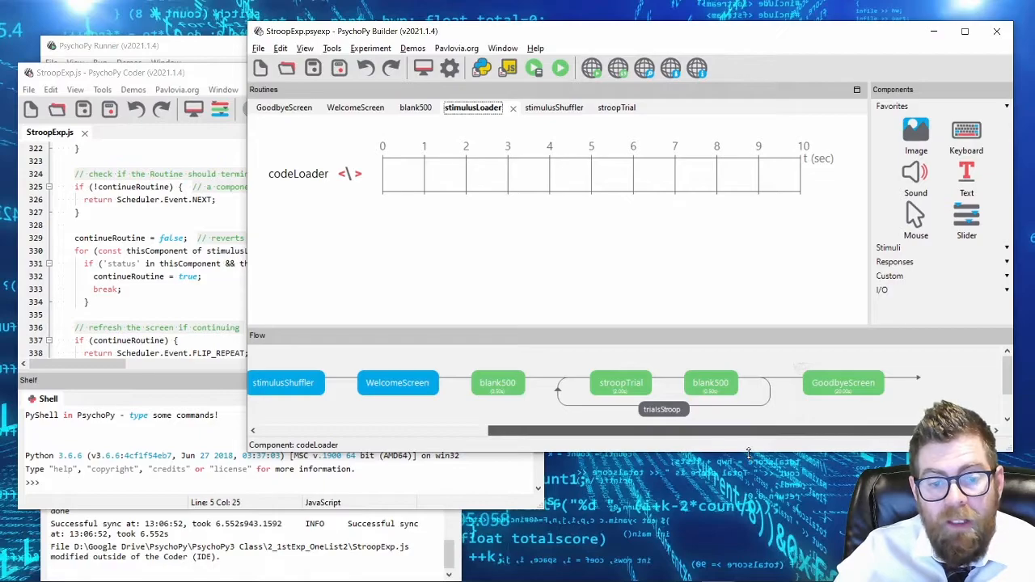
pyautogui.click(608, 394)
pyautogui.click(293, 177)
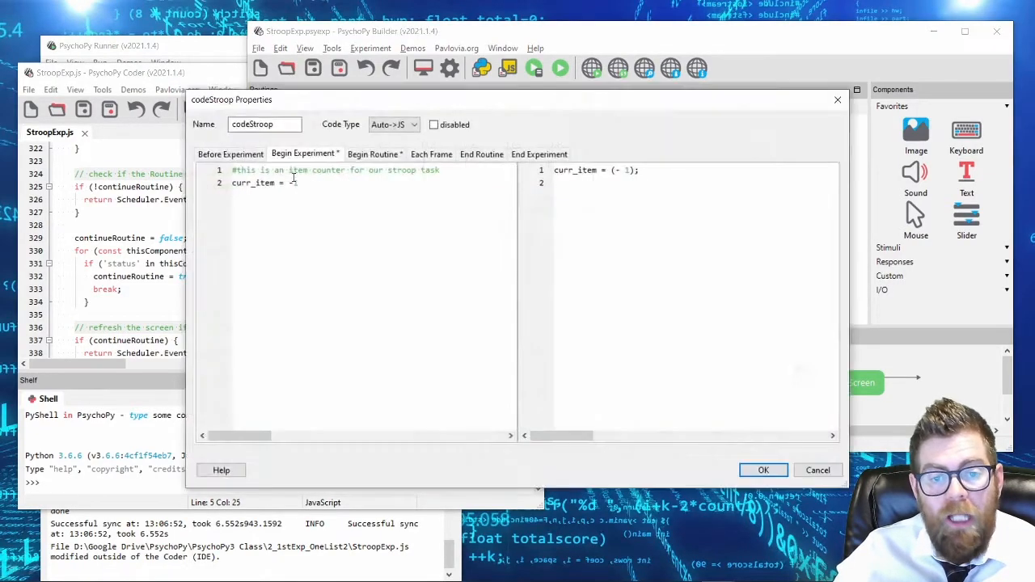
pyautogui.click(370, 156)
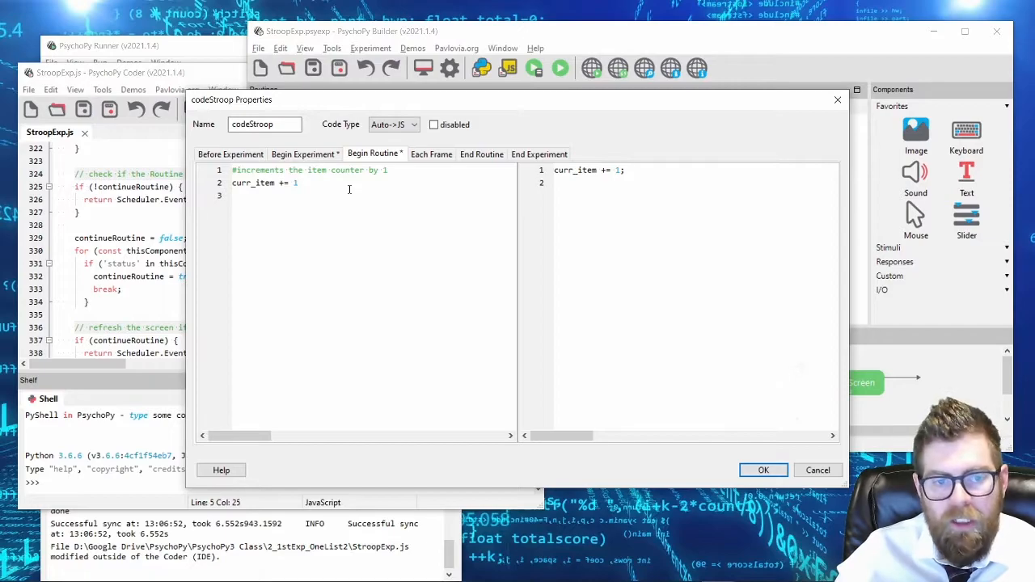
pyautogui.press('Return')
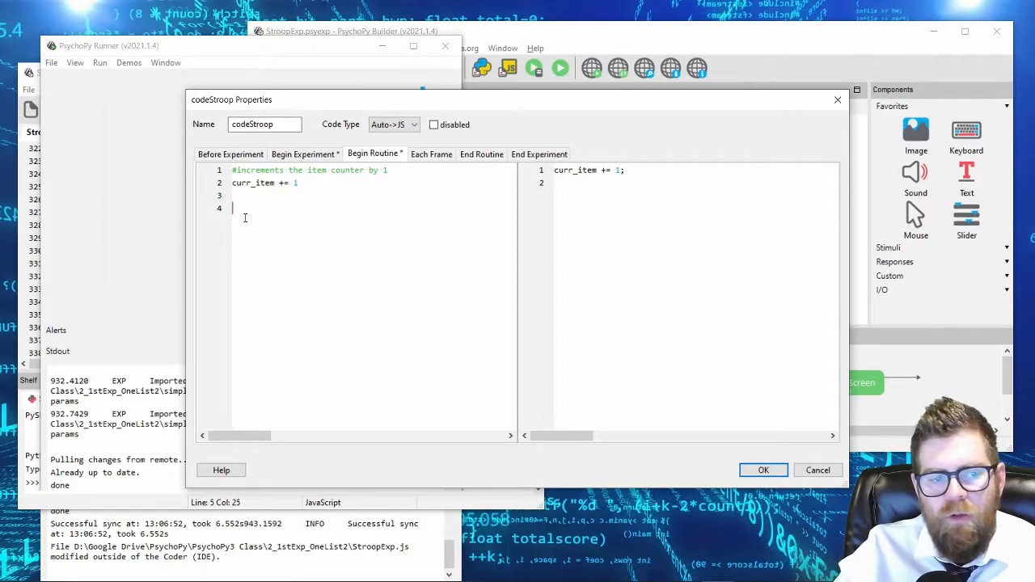
pyautogui.write('thisExp.addData(')
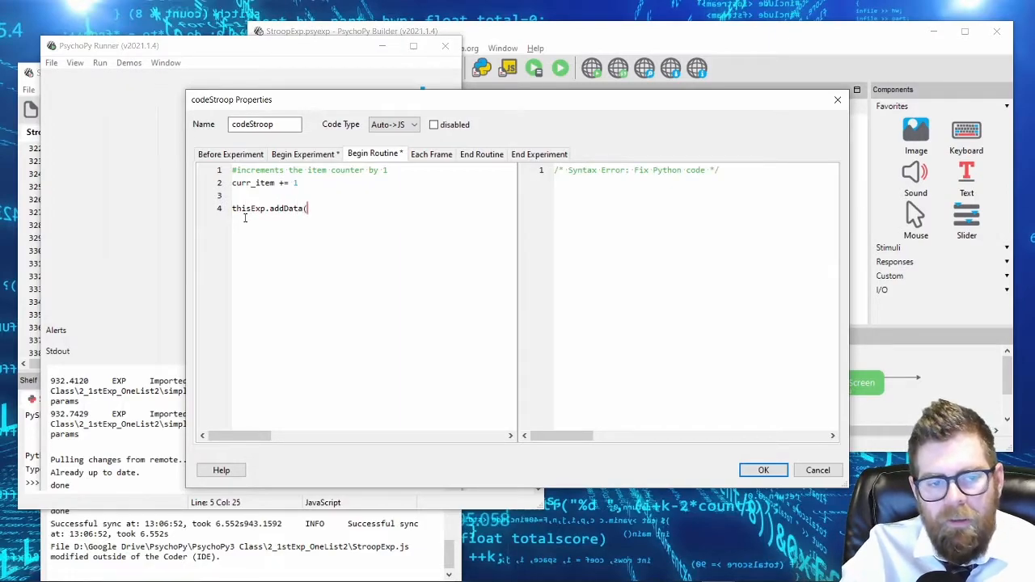
pyautogui.write("'s")
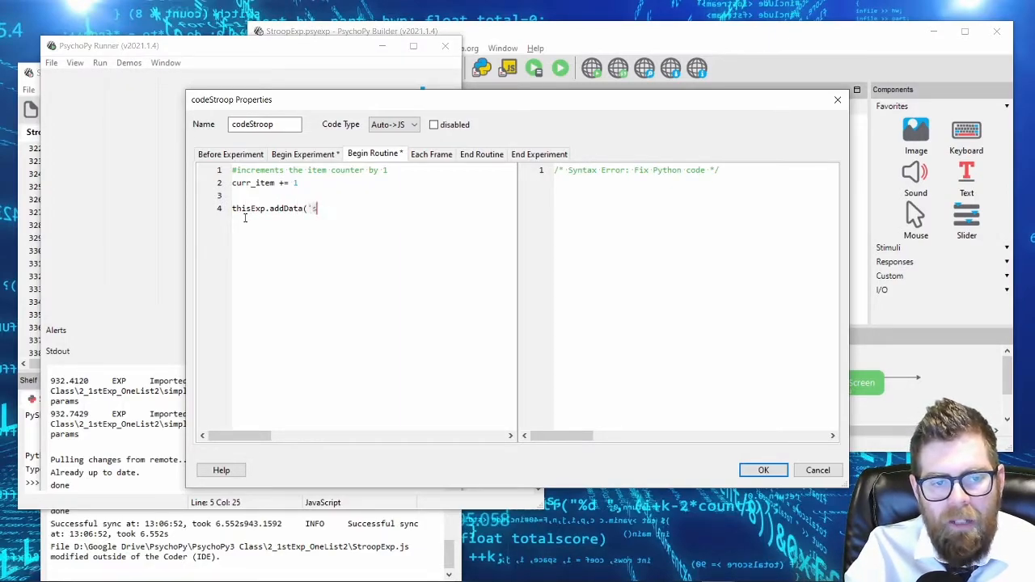
pyautogui.write("troop_name'")
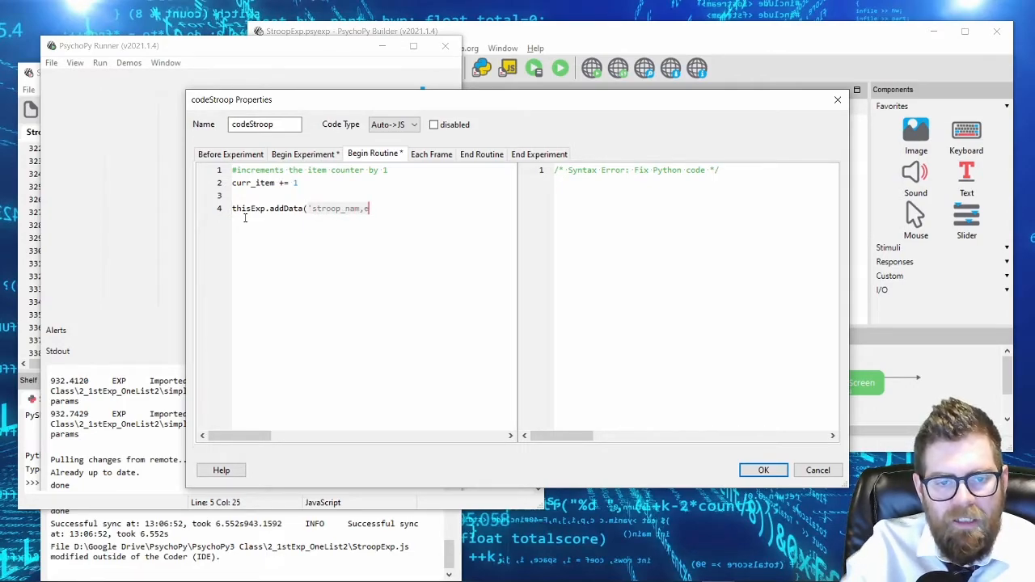
pyautogui.write(', word_list[curr_item])')
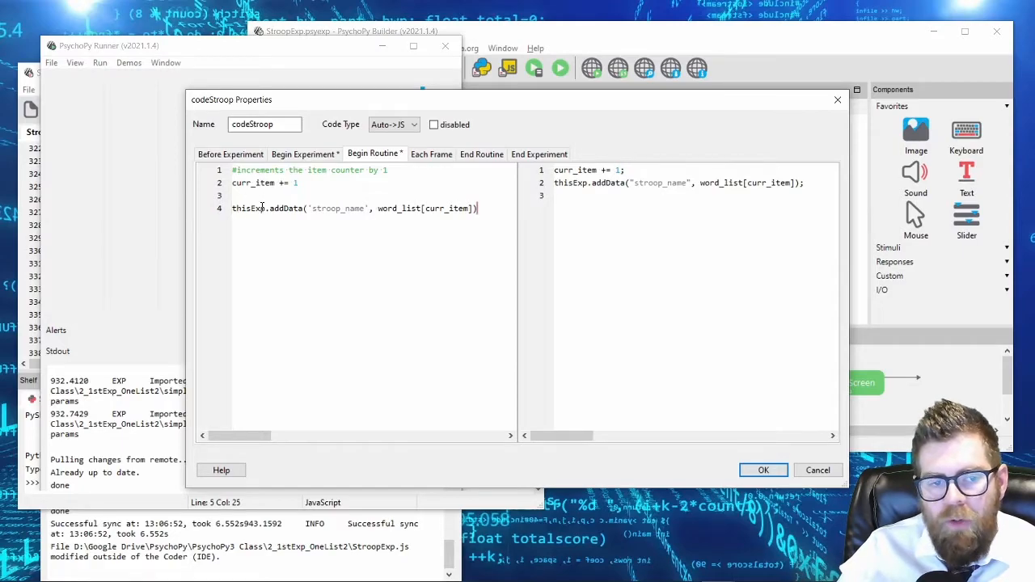
# Step: Rename the data column in the new addData line to stroop_word
pyautogui.moveTo(310, 208); pyautogui.dragTo(365, 208)
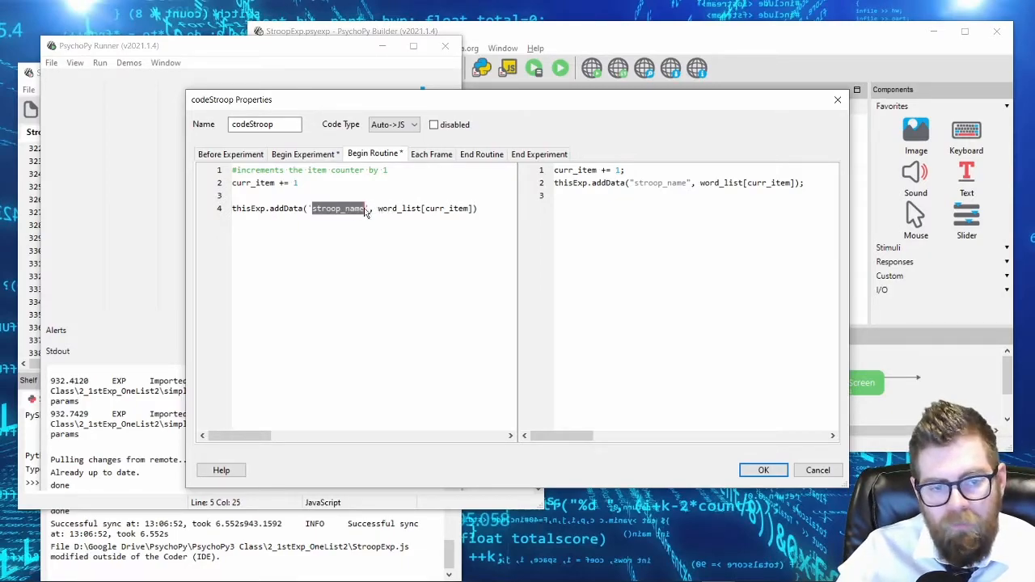
pyautogui.click(360, 208)
pyautogui.press('BackSpace')
pyautogui.press('BackSpace')
pyautogui.press('BackSpace')
pyautogui.press('BackSpace')
pyautogui.write('word')
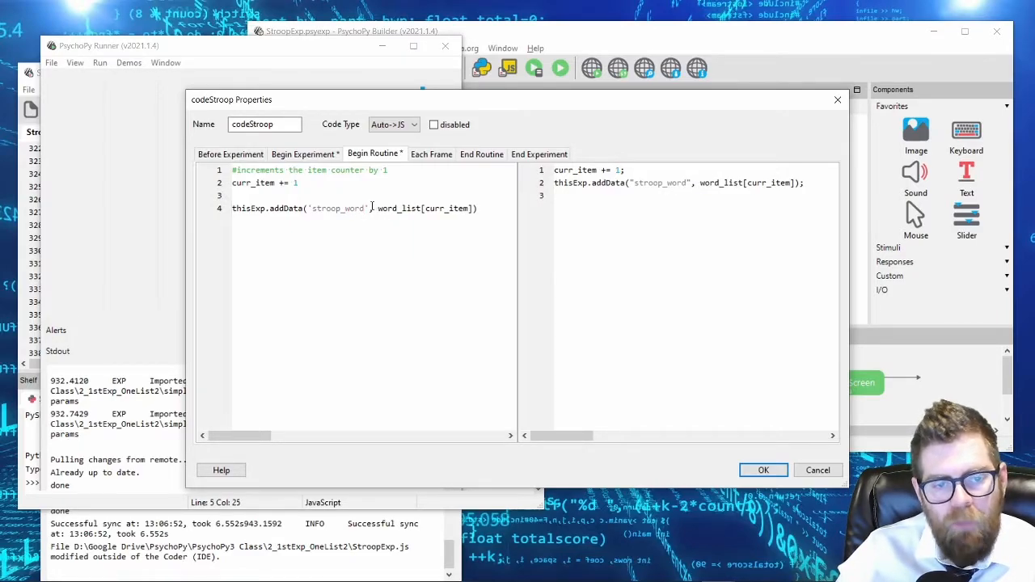
# Step: Duplicate the addData line and change the copy to save colour_list[curr_item] as stroop_colour
pyautogui.moveTo(377, 208); pyautogui.dragTo(473, 208)
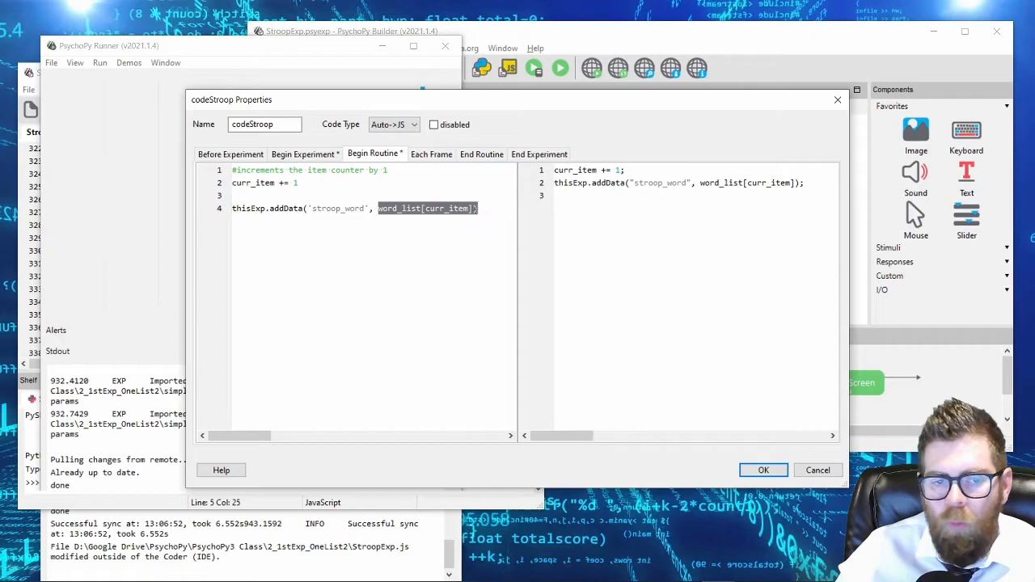
pyautogui.click(487, 206)
pyautogui.hotkey('shift', 'Home')
pyautogui.hotkey('ctrl', 'c')
pyautogui.press('End')
pyautogui.press('Return')
pyautogui.hotkey('ctrl', 'v')
pyautogui.hotkey('shift', 'Right')
pyautogui.hotkey('shift', 'Right')
pyautogui.hotkey('shift', 'Right')
pyautogui.hotkey('shift', 'Right')
pyautogui.press('BackSpace')
pyautogui.write('colour')
pyautogui.press('Right')
pyautogui.press('Right')
pyautogui.press('Right')
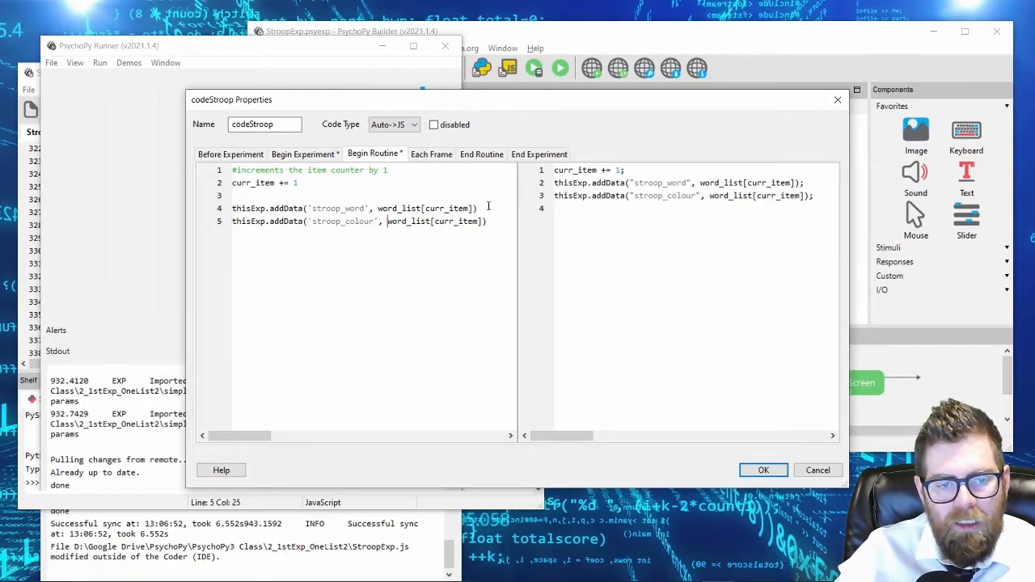
pyautogui.press('Delete')
pyautogui.press('Delete')
pyautogui.press('Delete')
pyautogui.press('Delete')
pyautogui.write('colour')
pyautogui.press('End')
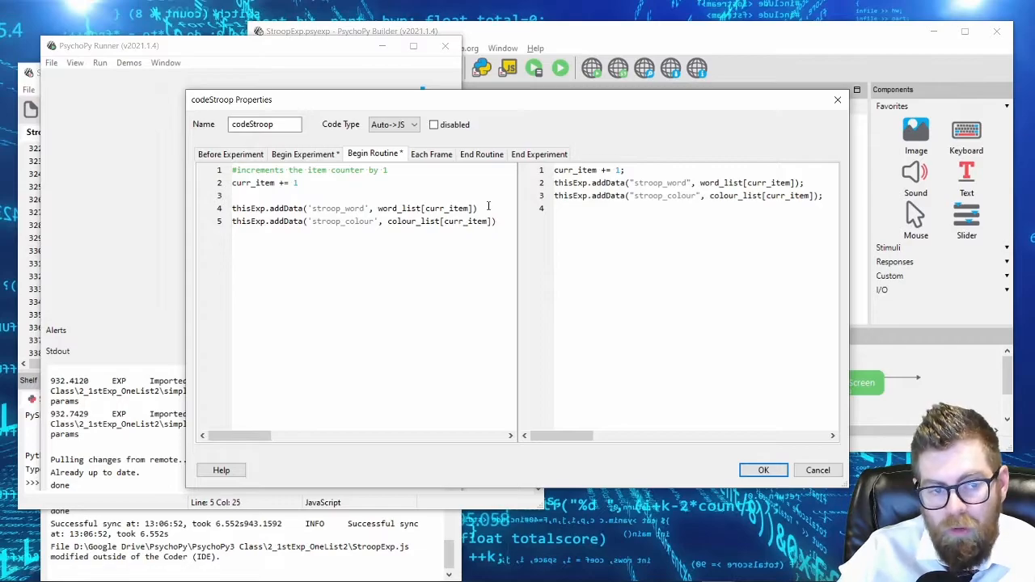
# Step: Add a third addData line that saves colour_list[curr_item][0] as correct_key
pyautogui.press('Return')
pyautogui.hotkey('ctrl', 'v')
pyautogui.press('Left')
pyautogui.hotkey('ctrl', 'Left')
pyautogui.hotkey('ctrl', 'Left')
pyautogui.hotkey('ctrl', 'Left')
pyautogui.hotkey('ctrl', 'Left')
pyautogui.hotkey('ctrl', 'shift', 'Left')
pyautogui.write('correct_key')
pyautogui.press('End')
pyautogui.press('Left')
pyautogui.write('[0]')
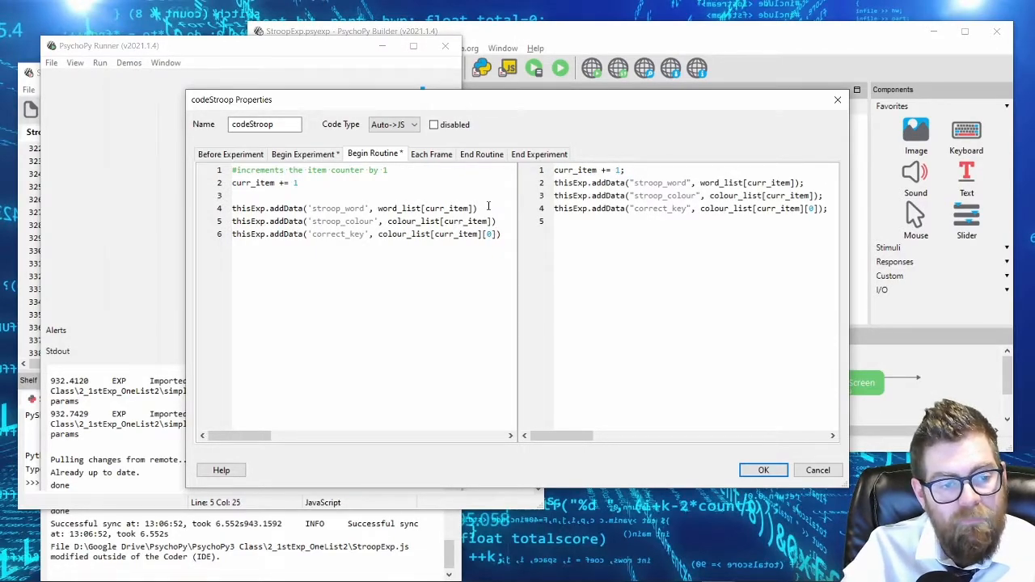
# Step: Add a fourth line, thisExp.addData('stroop_type', con_list[curr_item]), to the Begin Routine Python code
pyautogui.write('this')
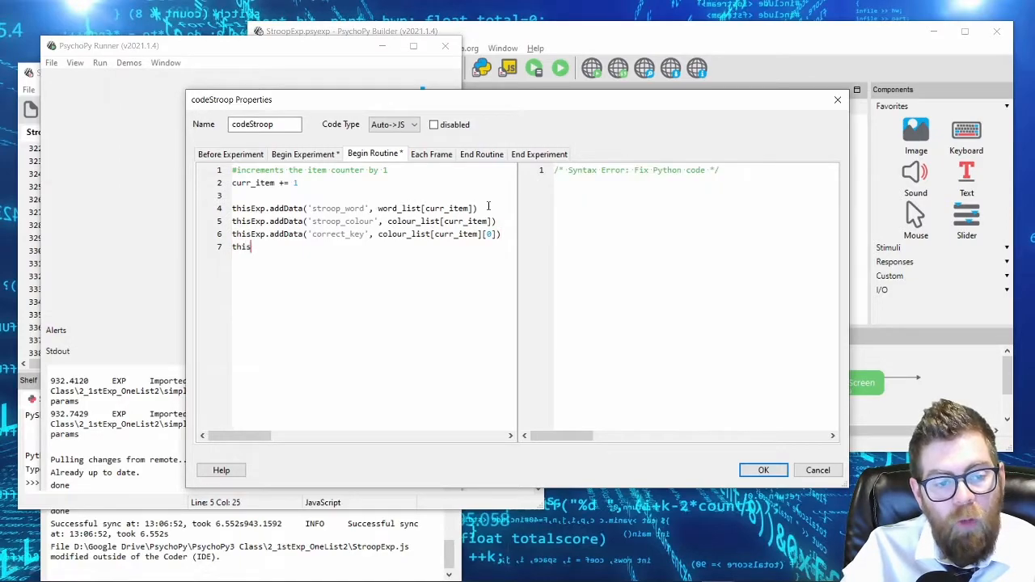
pyautogui.write('Exp.addData(')
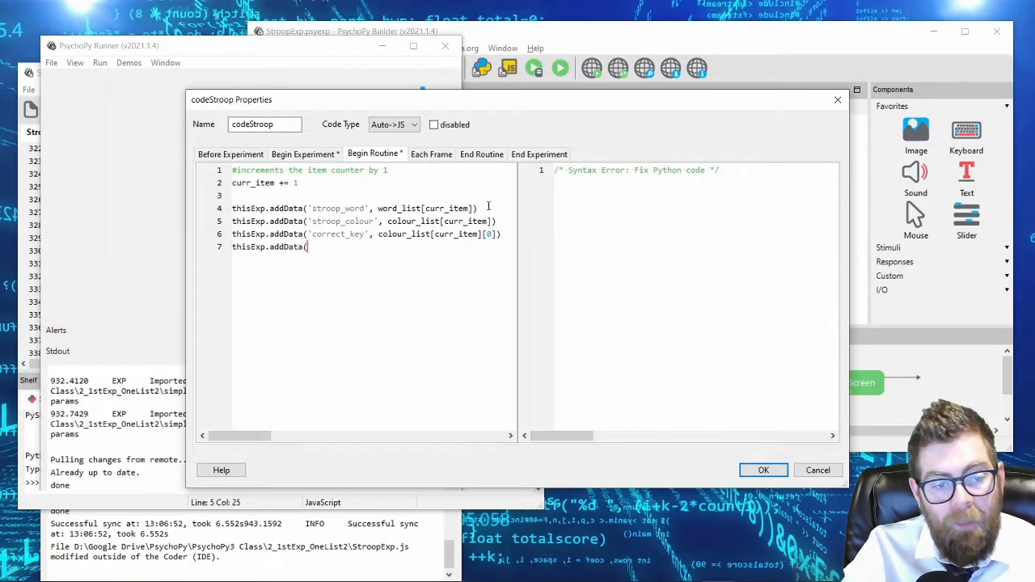
pyautogui.write("'stroop_type')")
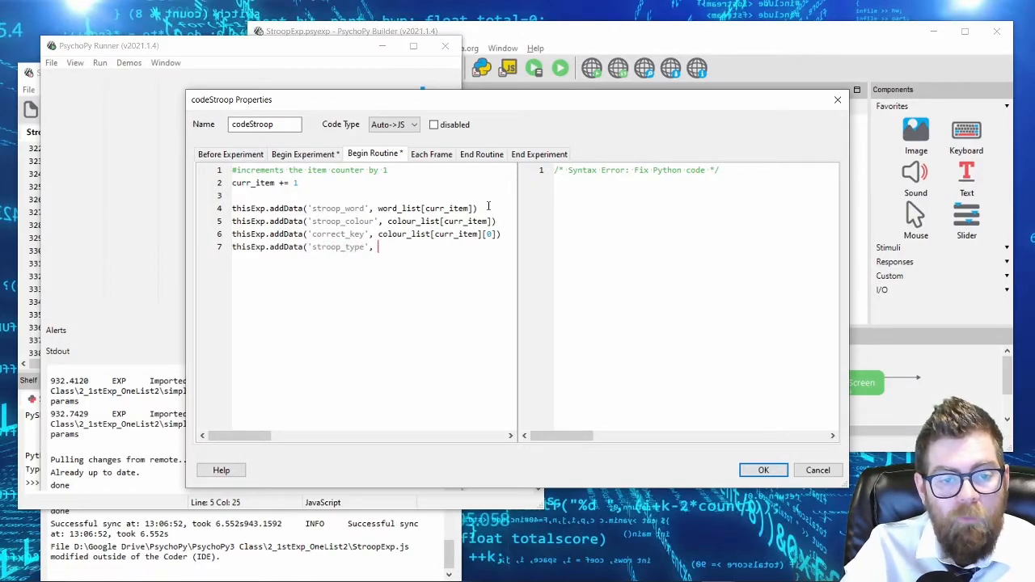
pyautogui.write(' con_list[')
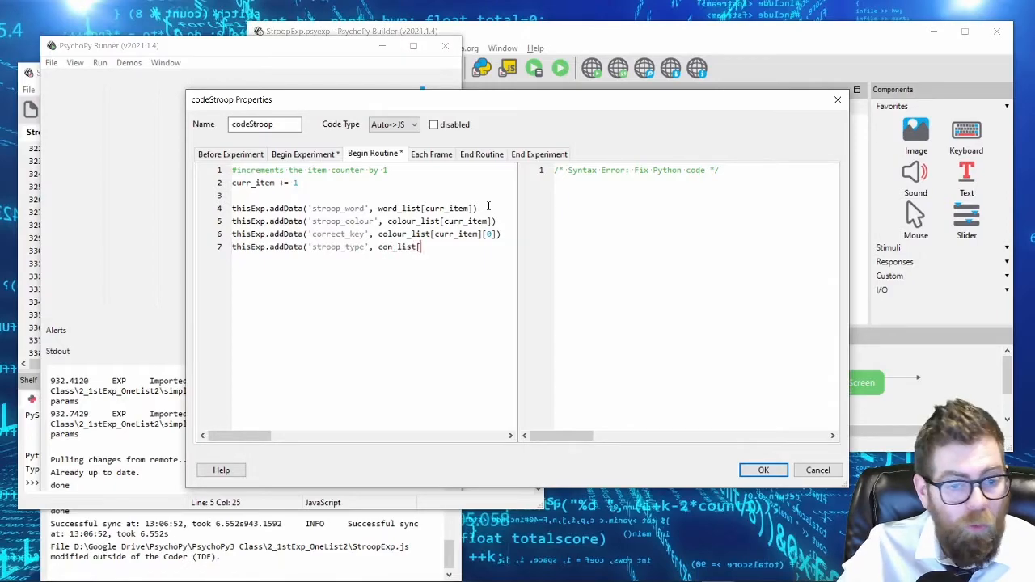
pyautogui.write('curr_item])')
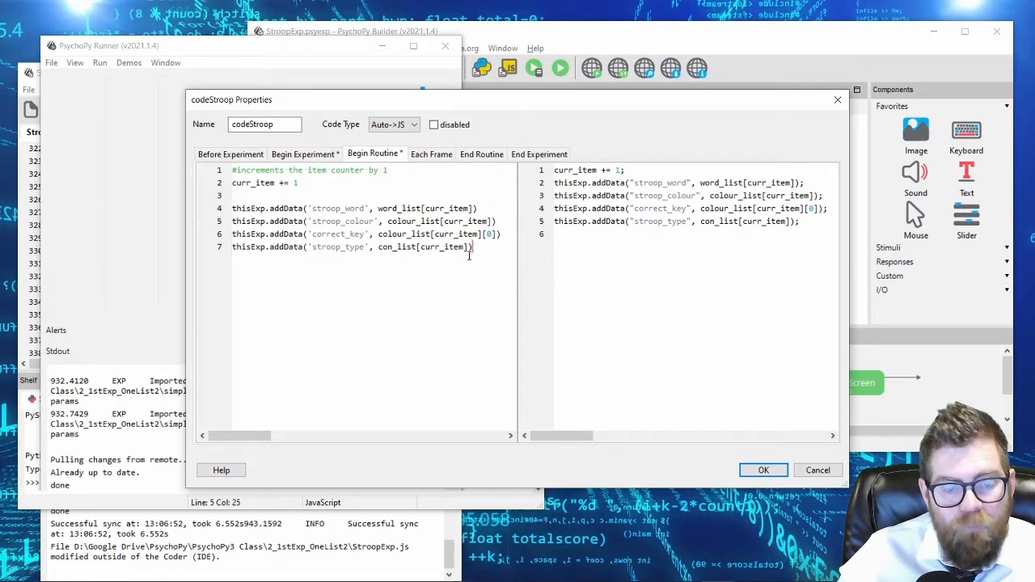
# Step: Set codeStroop's code type to Both
pyautogui.moveTo(473, 248); pyautogui.dragTo(306, 208)
pyautogui.click(318, 234)
pyautogui.click(306, 207)
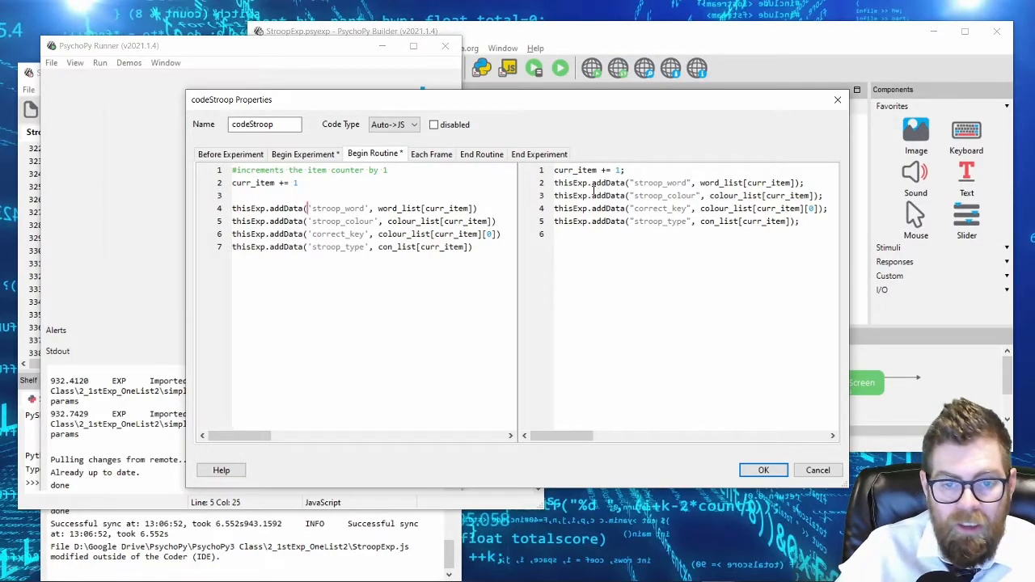
pyautogui.click(412, 124)
pyautogui.click(389, 158)
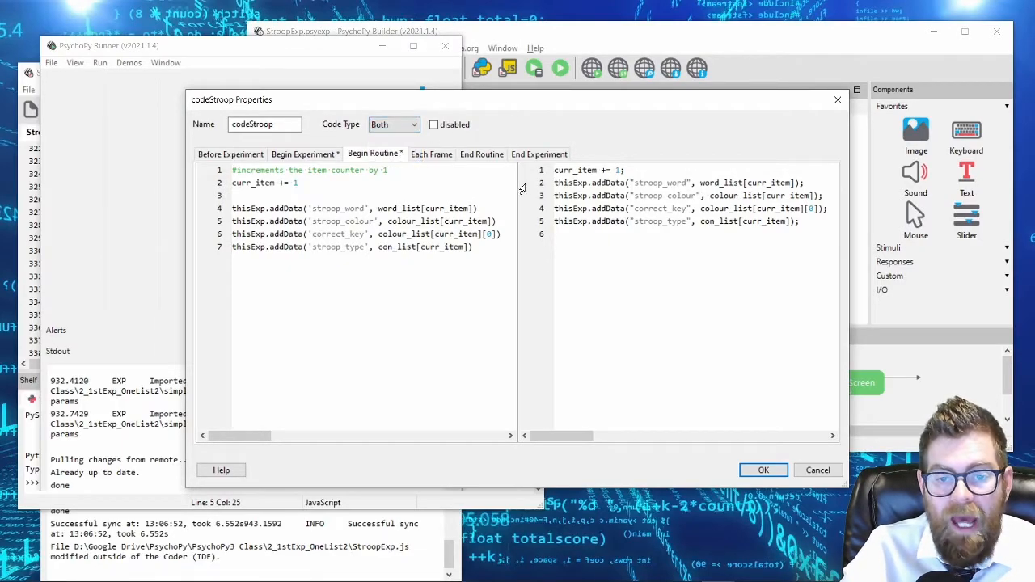
# Step: Replace thisExp with psychoJS.experiment in all four addData lines of codeStroop's JavaScript
pyautogui.doubleClick(586, 182)
pyautogui.write('p')
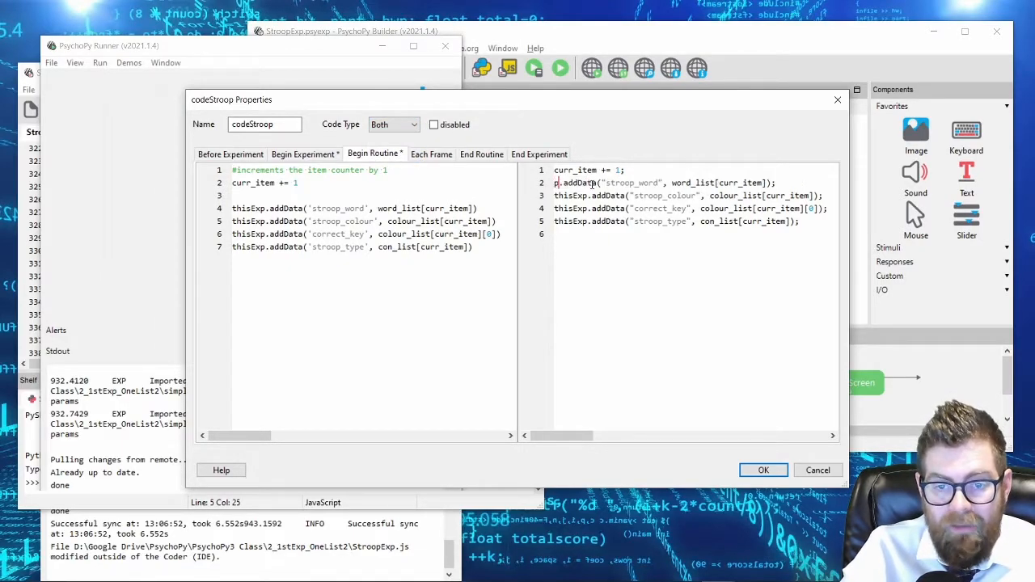
pyautogui.write('sychoJS.experiment')
pyautogui.hotkey('shift', 'Home')
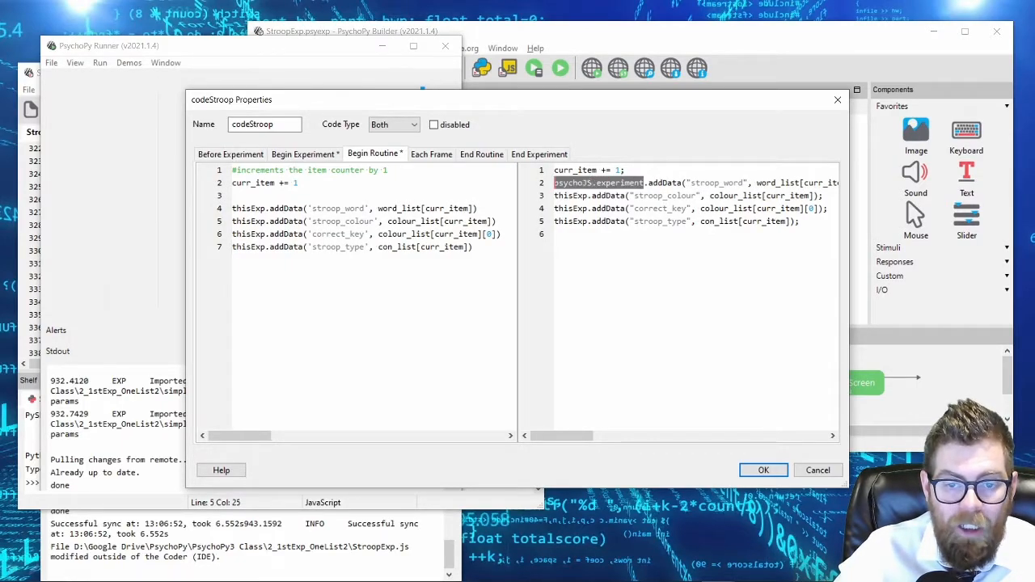
pyautogui.hotkey('ctrl', 'c')
pyautogui.doubleClick(571, 196)
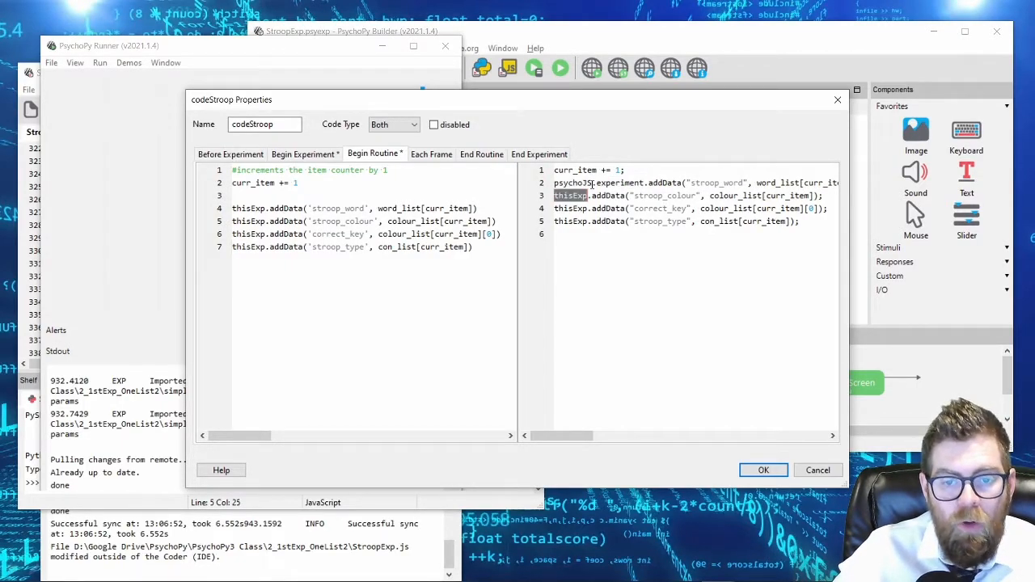
pyautogui.hotkey('ctrl', 'v')
pyautogui.press('Down')
pyautogui.press('Home')
pyautogui.hotkey('ctrl', 'shift', 'Right')
pyautogui.hotkey('ctrl', 'v')
pyautogui.press('Down')
pyautogui.press('Home')
pyautogui.hotkey('ctrl', 'shift', 'Right')
pyautogui.hotkey('ctrl', 'v')
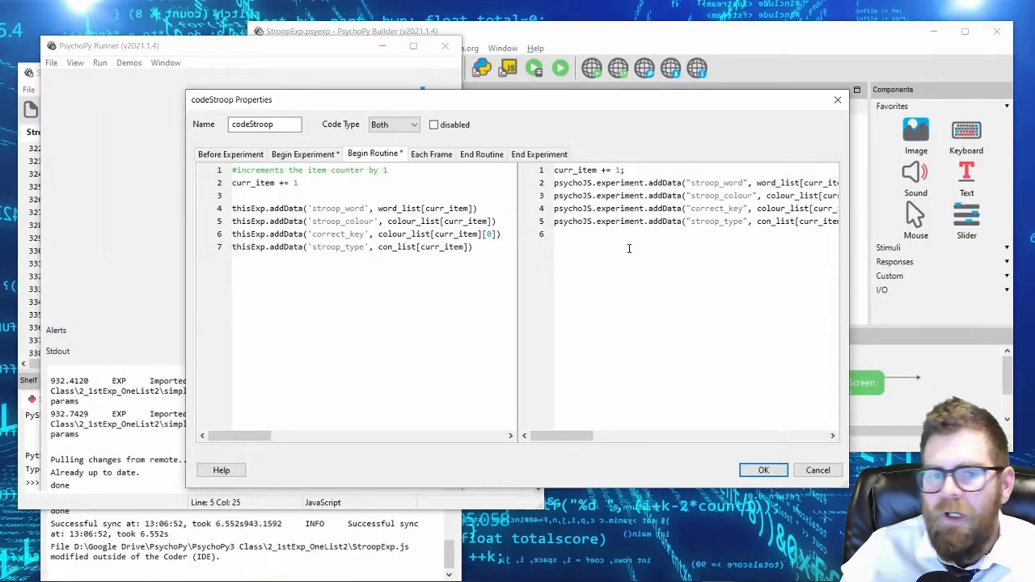
# Step: Insert a blank line between the counter increment and the addData lines in the JavaScript code
pyautogui.press('Up')
pyautogui.press('Up')
pyautogui.press('Up')
pyautogui.press('End')
pyautogui.press('Return')
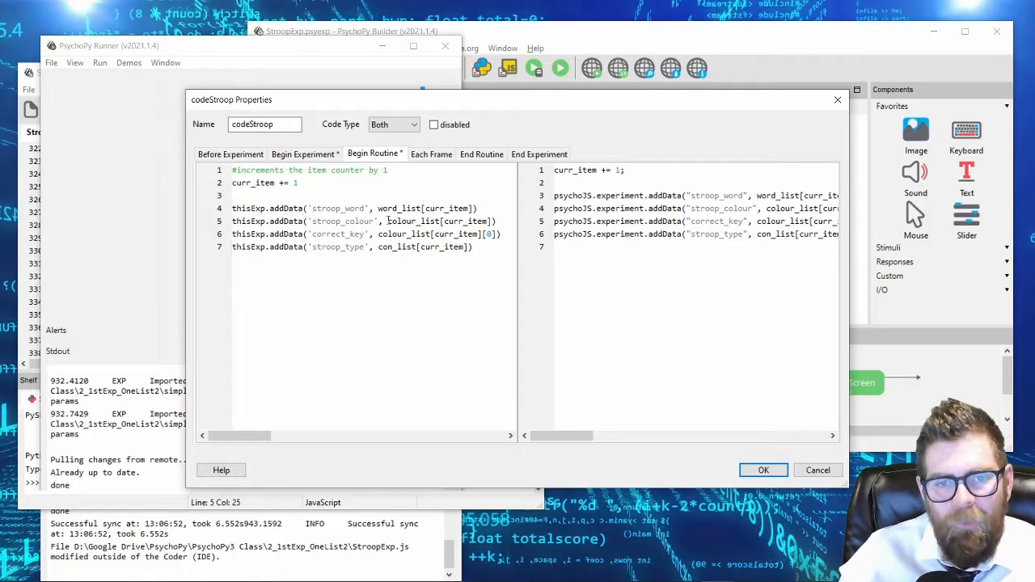
pyautogui.moveTo(305, 208); pyautogui.dragTo(232, 208)
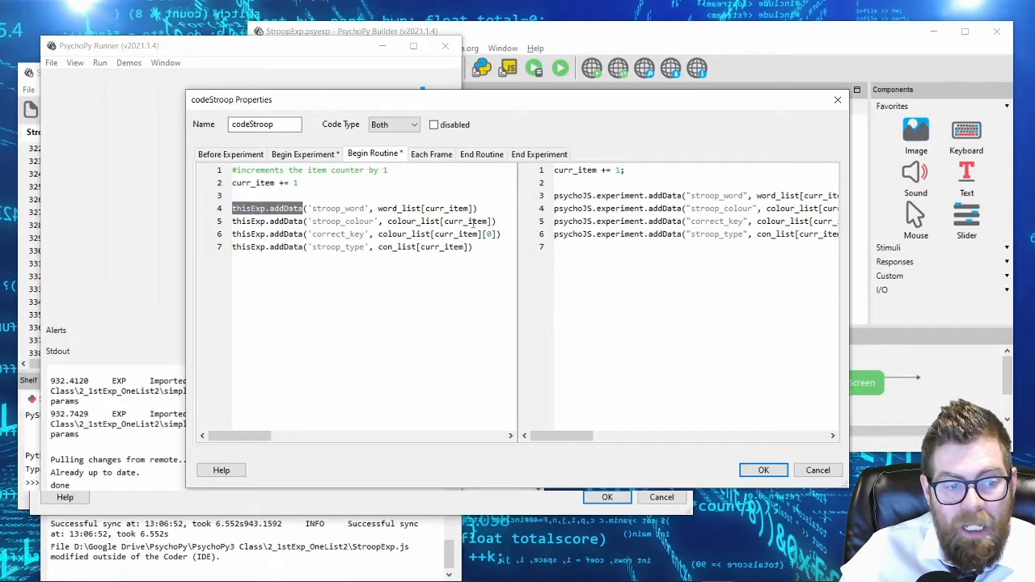
pyautogui.moveTo(311, 208); pyautogui.dragTo(478, 207)
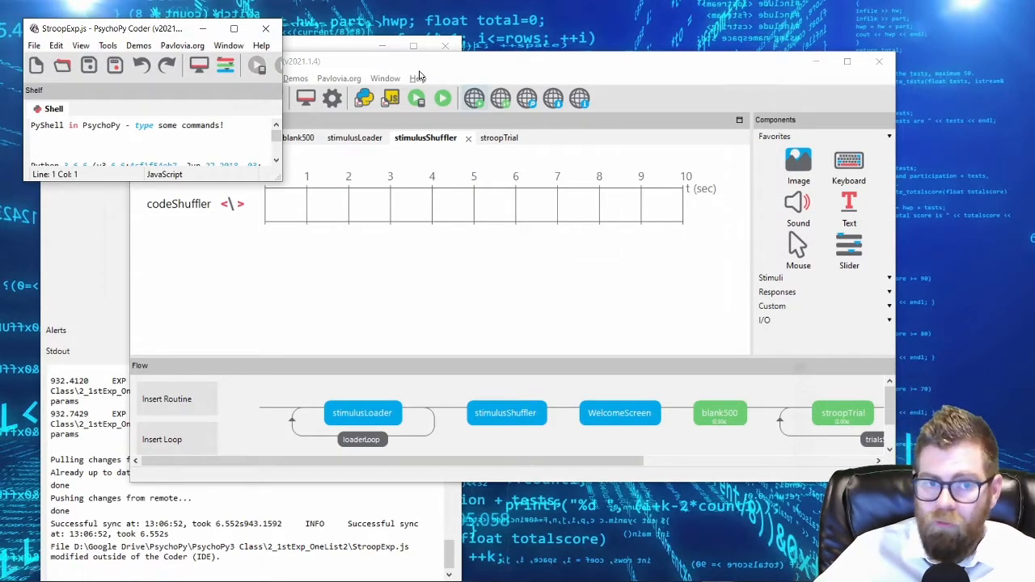
# Step: Reposition the Builder and Coder windows and enlarge the Coder window so the StroopExp.js code is readable
pyautogui.moveTo(454, 64); pyautogui.dragTo(573, 41)
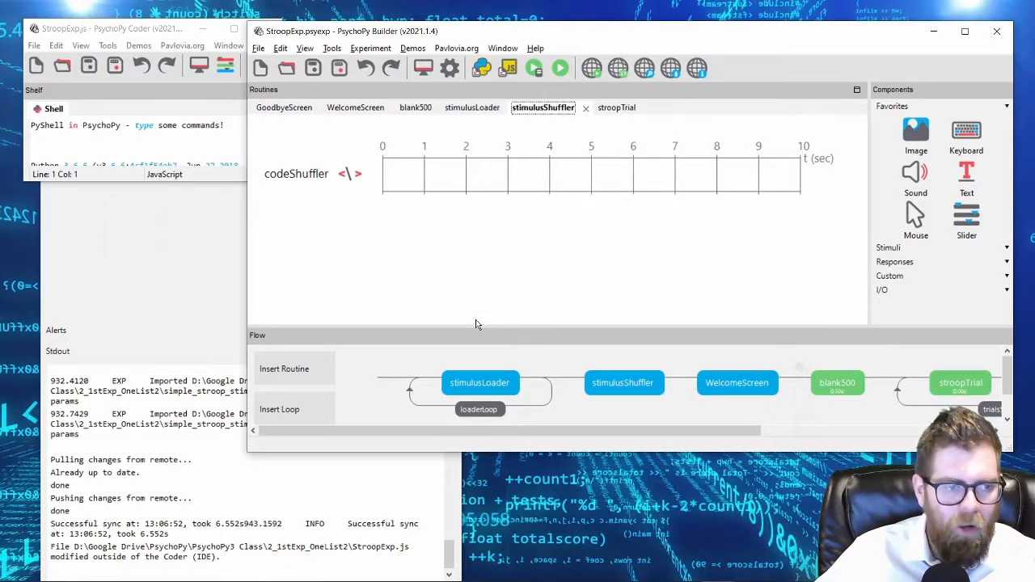
pyautogui.moveTo(158, 32); pyautogui.dragTo(149, 77)
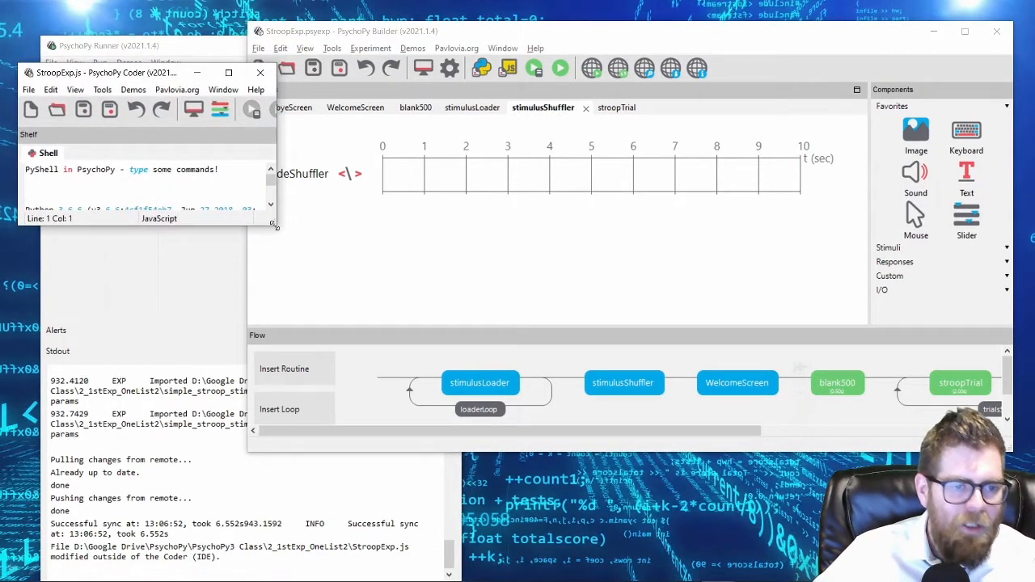
pyautogui.moveTo(276, 225); pyautogui.dragTo(345, 308)
pyautogui.moveTo(389, 365); pyautogui.dragTo(544, 511)
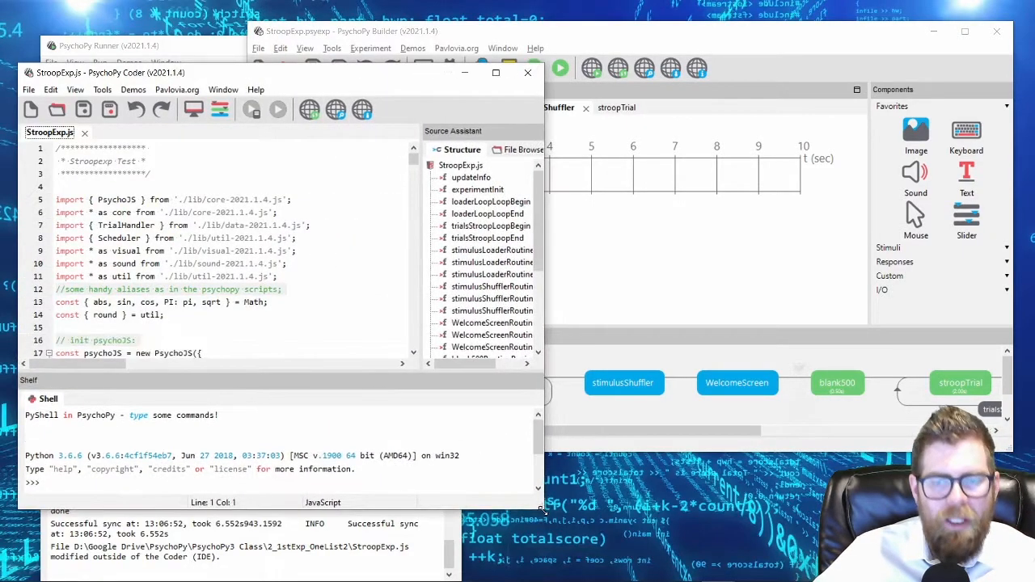